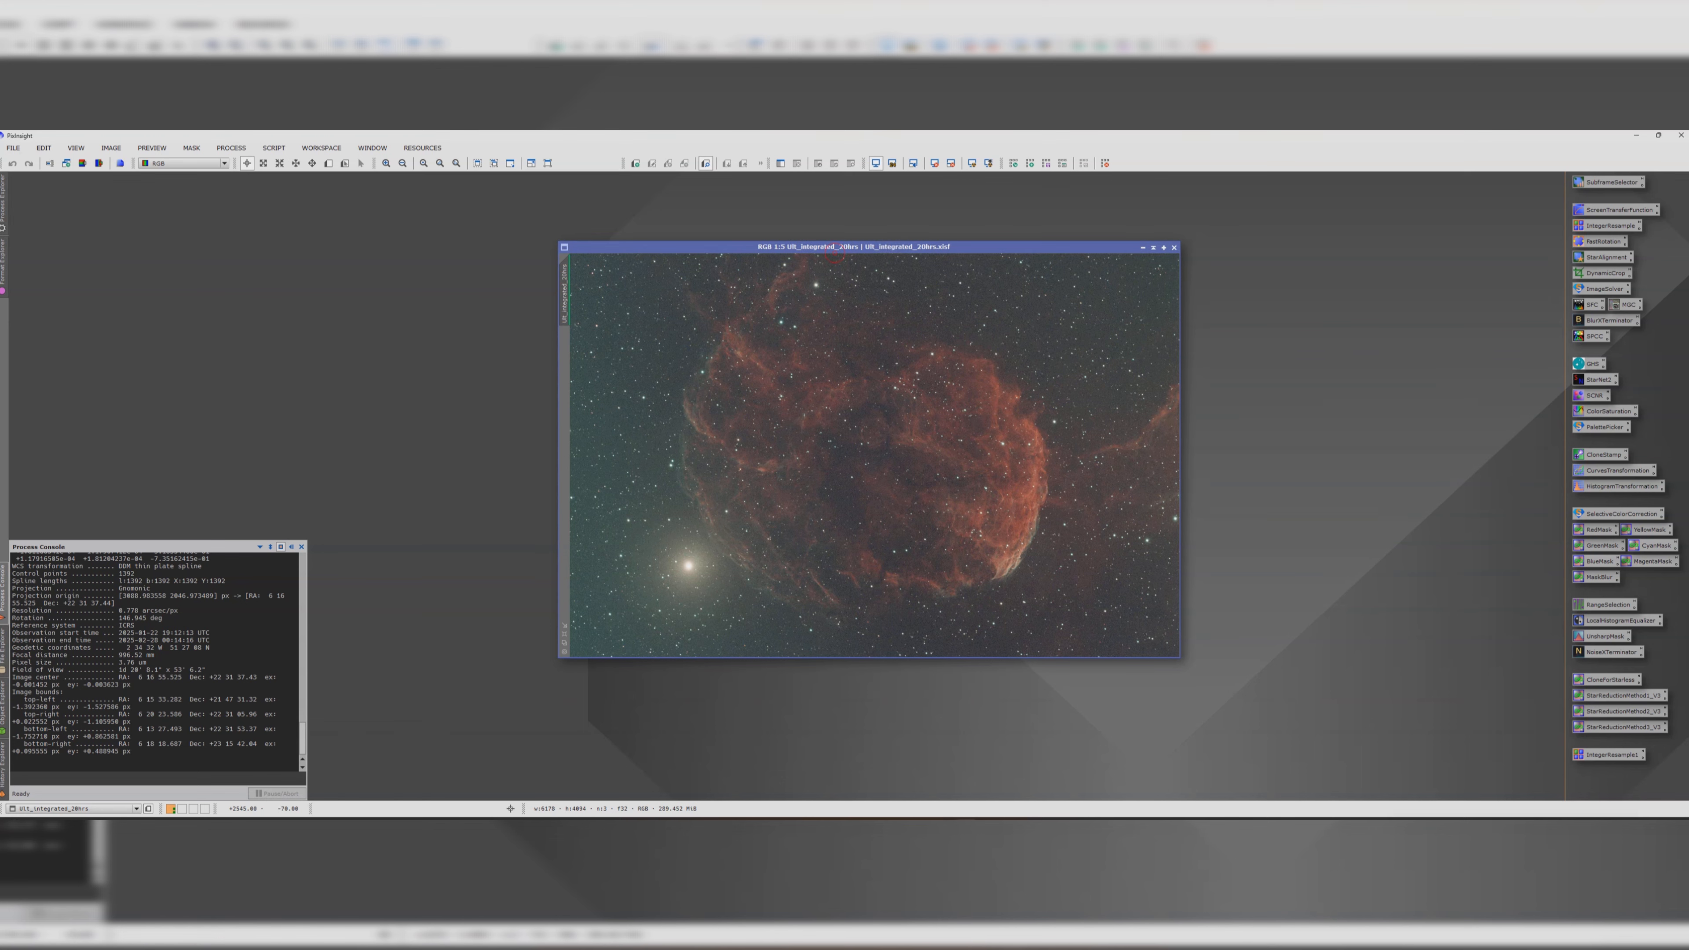
- Duplicate the Ult_integrated_20hrs image and park the clone as an icon in the workspace corner
drag(864, 245, 1046, 231)
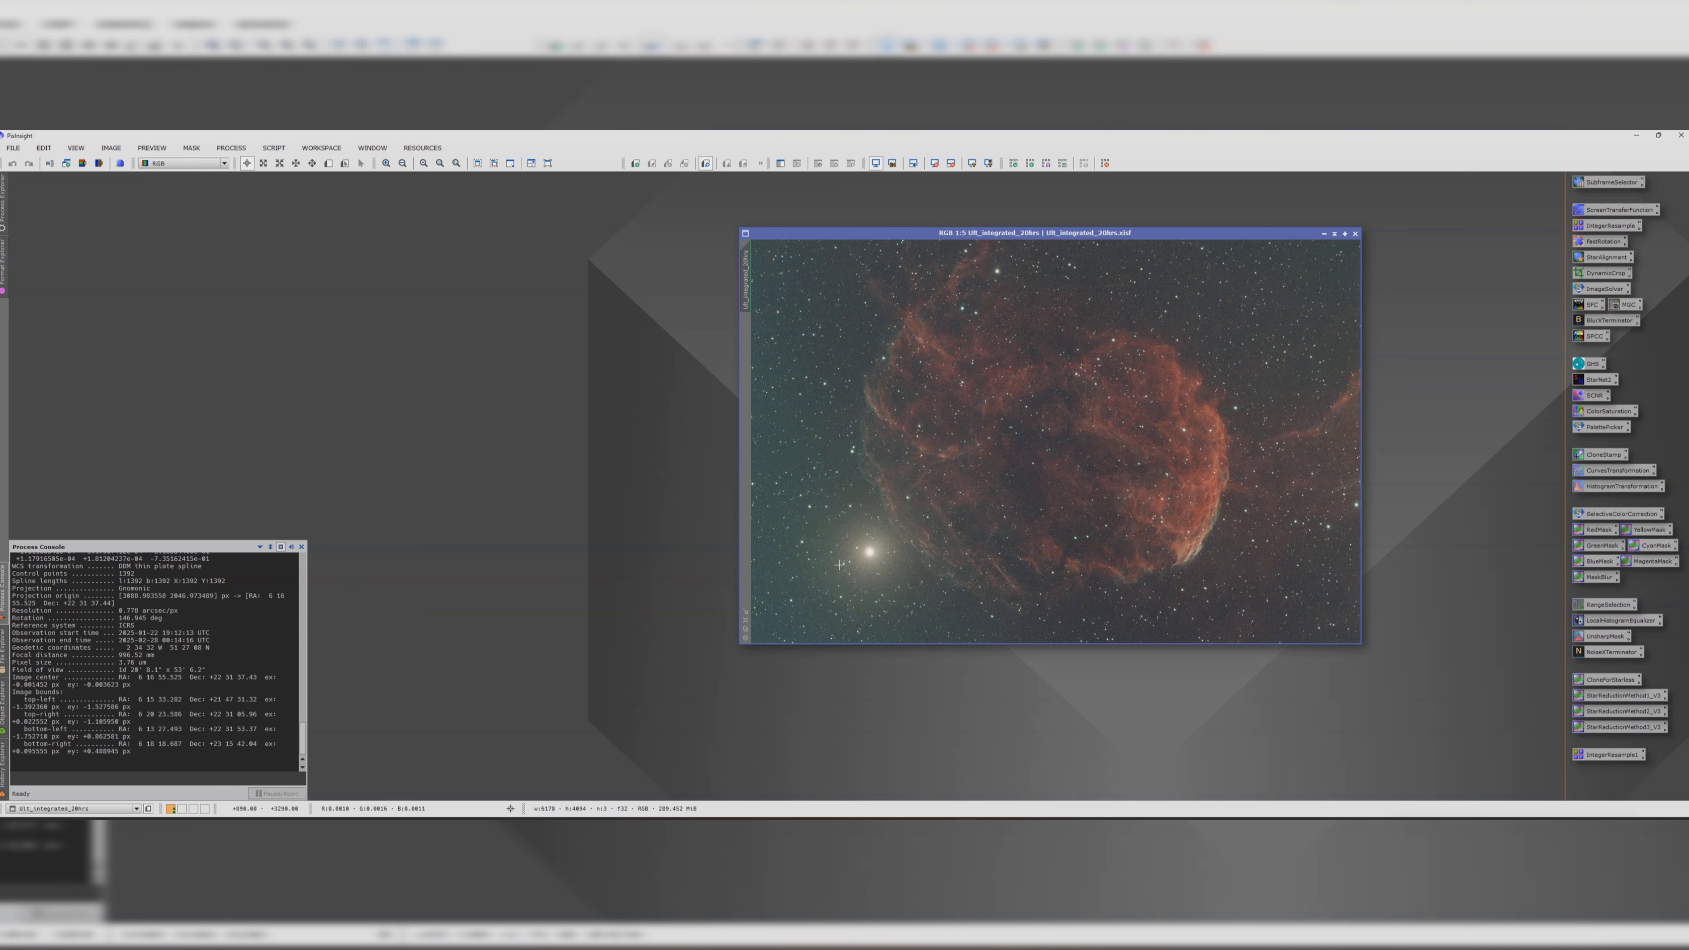
mouse_move(739, 287)
mouse_down()
mouse_move(630, 294)
mouse_move(624, 336)
mouse_up()
click(1119, 277)
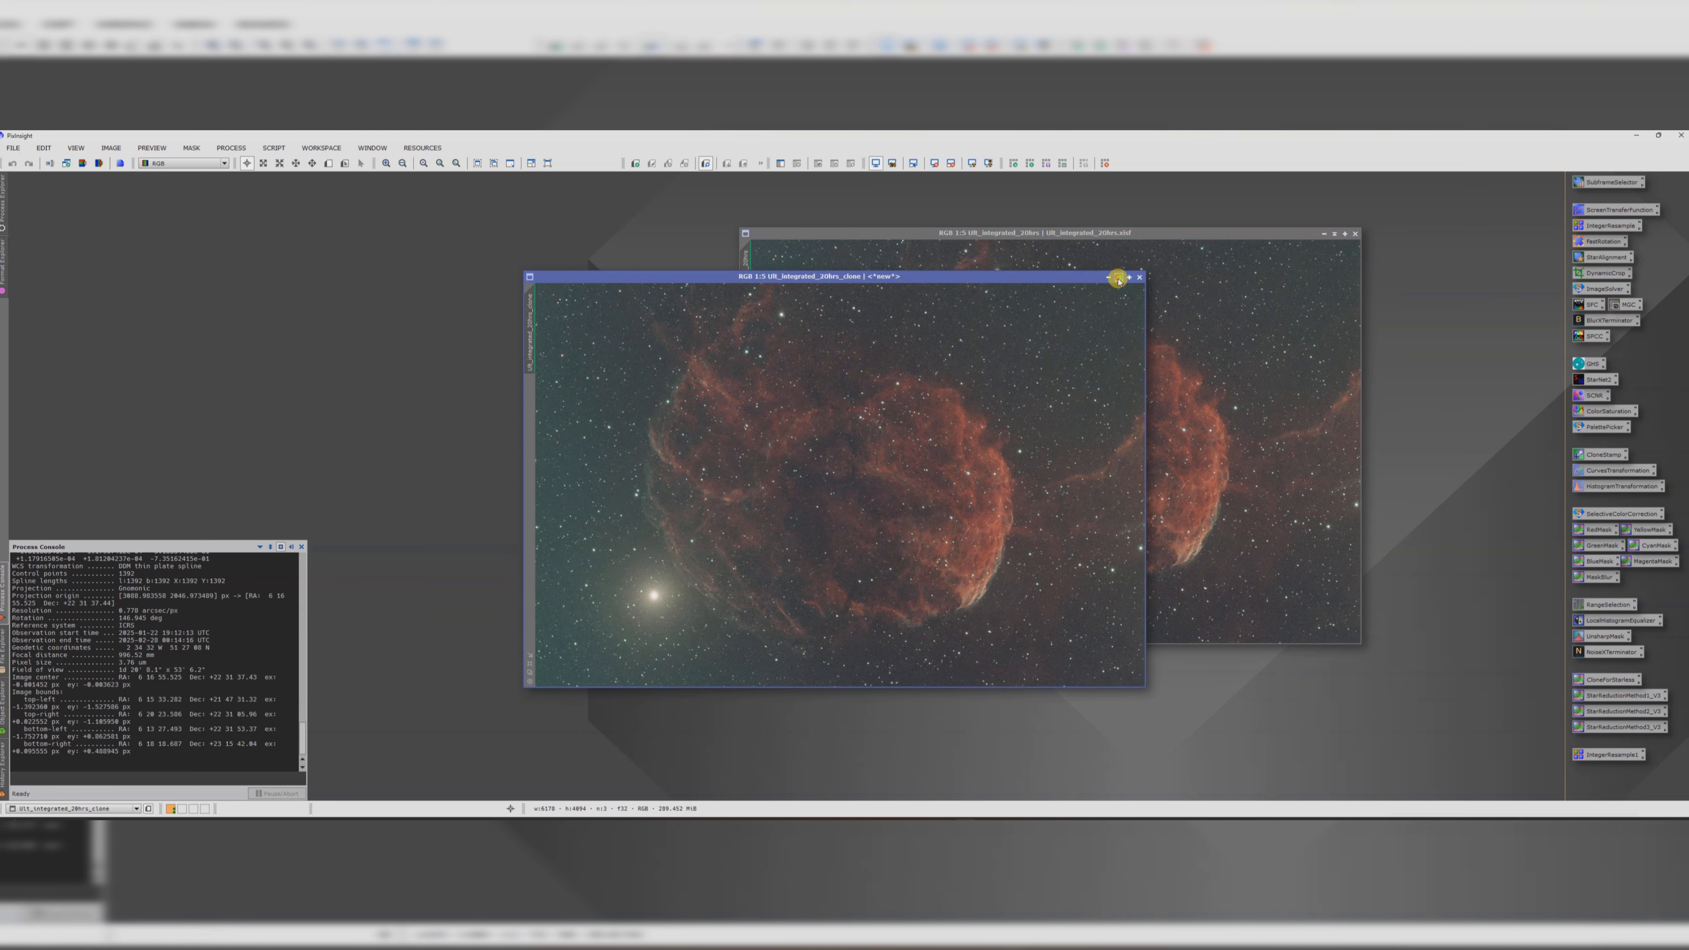
mouse_move(829, 479)
mouse_down()
mouse_move(449, 381)
mouse_move(128, 213)
mouse_move(108, 179)
mouse_up()
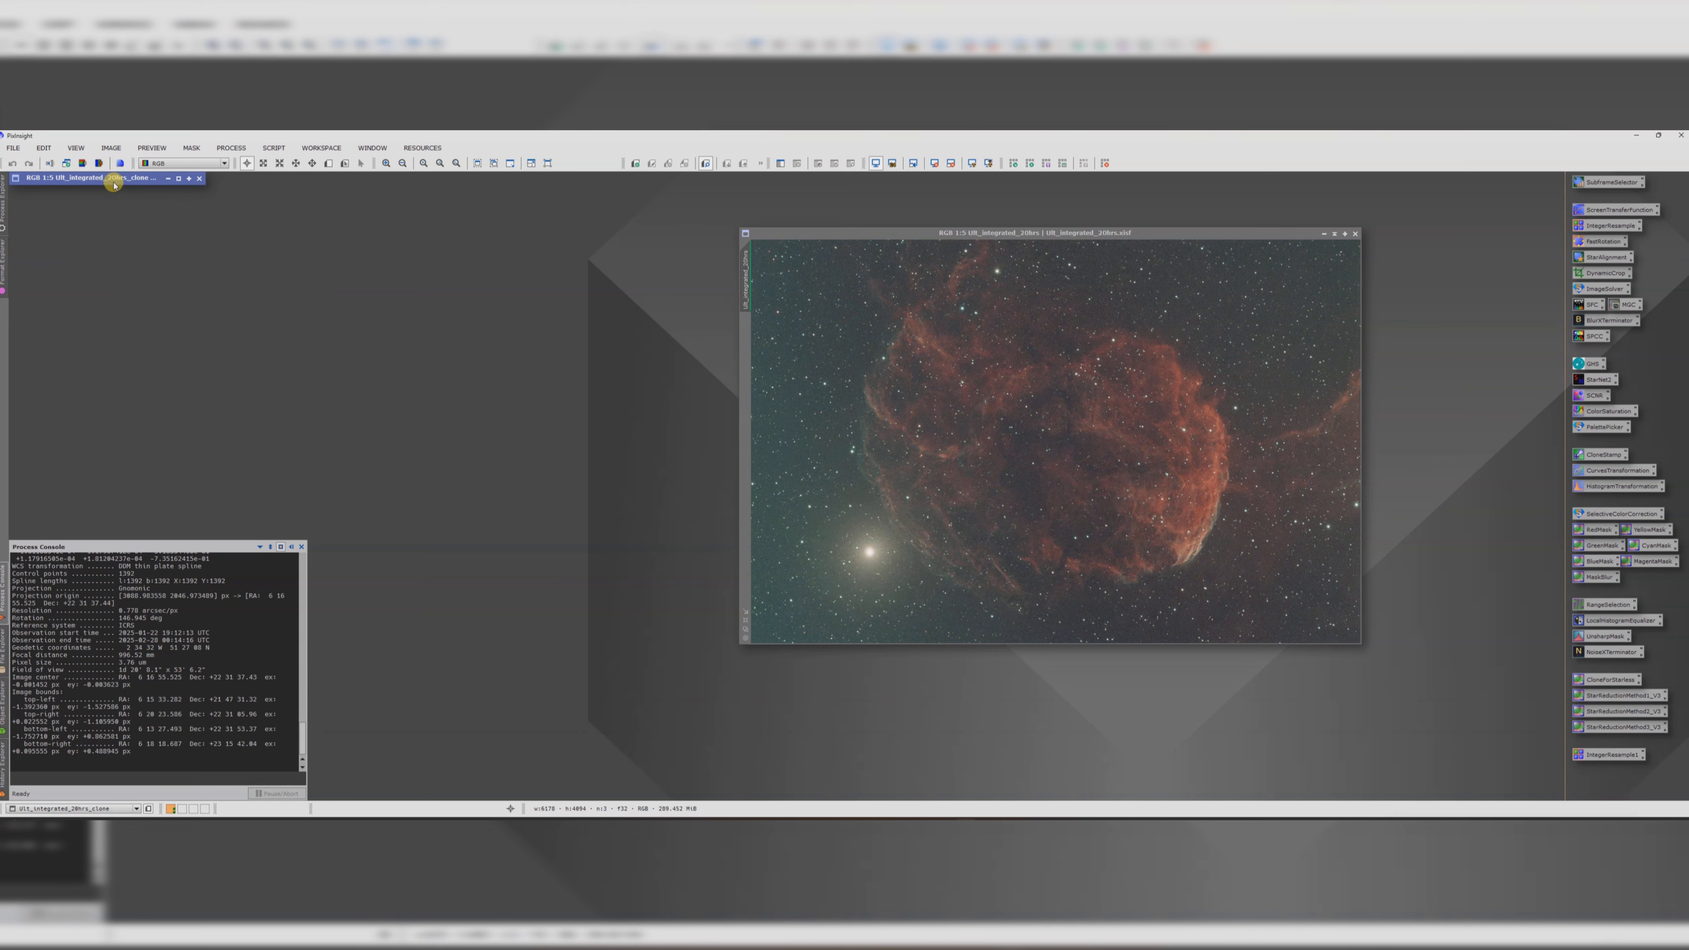
- Downsample the Ult_integrated_20hrs image by a factor of 2 with IntegerResample, accepting deletion of its astrometric solution
drag(871, 231, 776, 222)
scroll(883, 340, up, 1)
scroll(884, 340, down, 2)
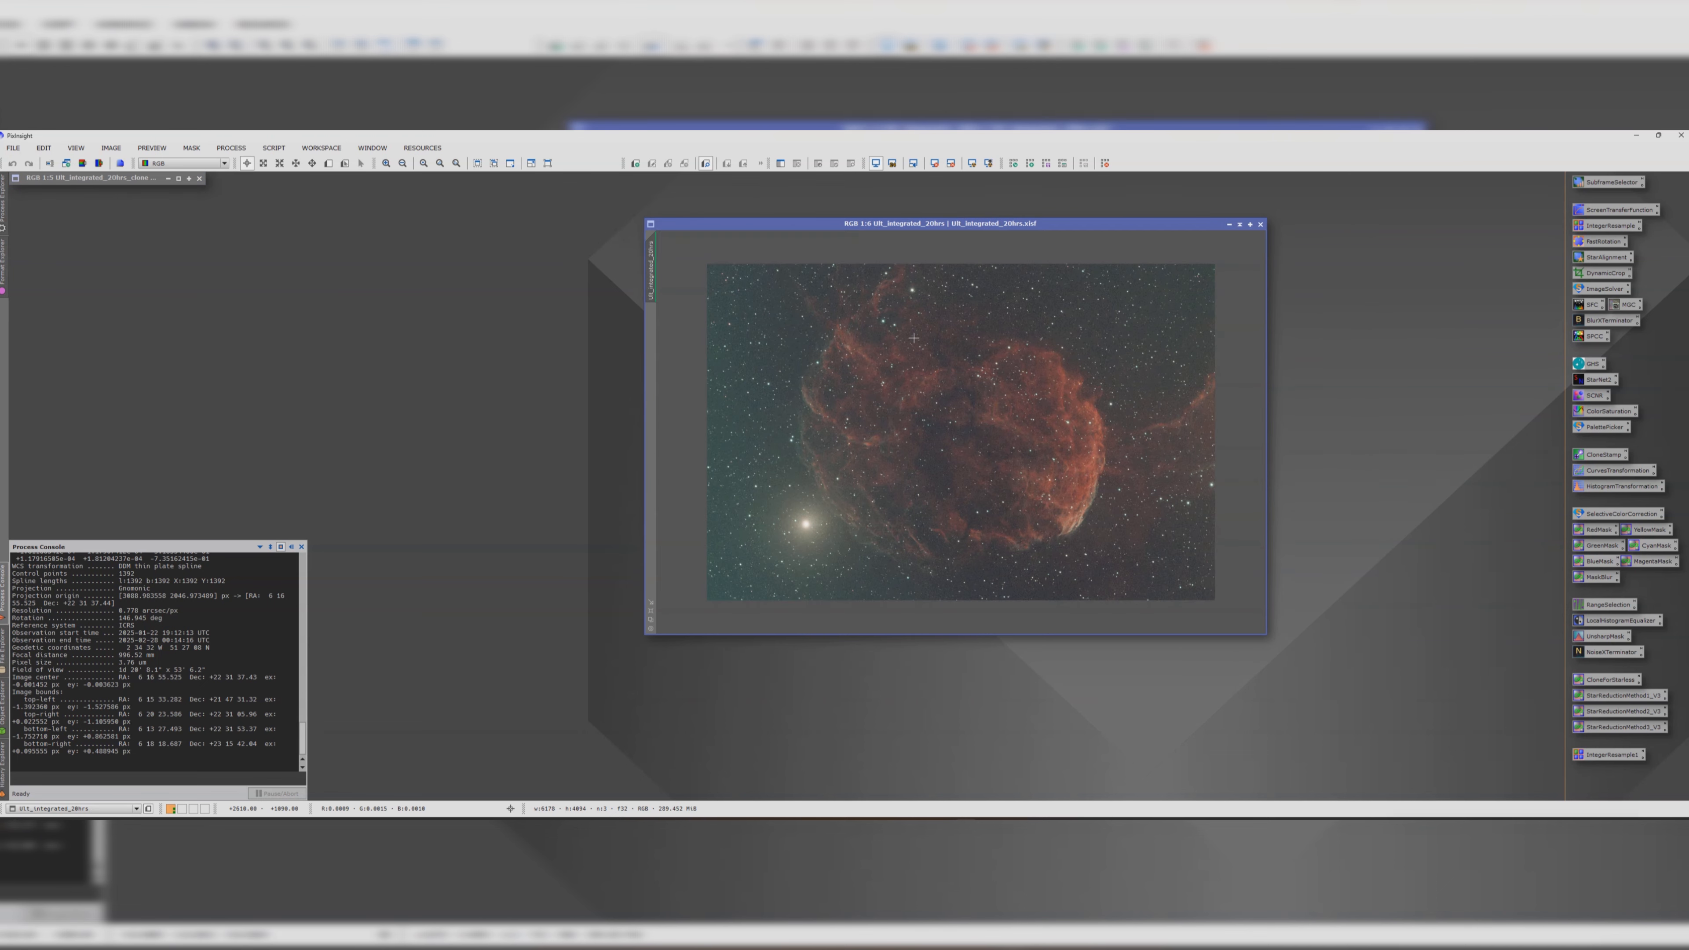
double_click(1586, 226)
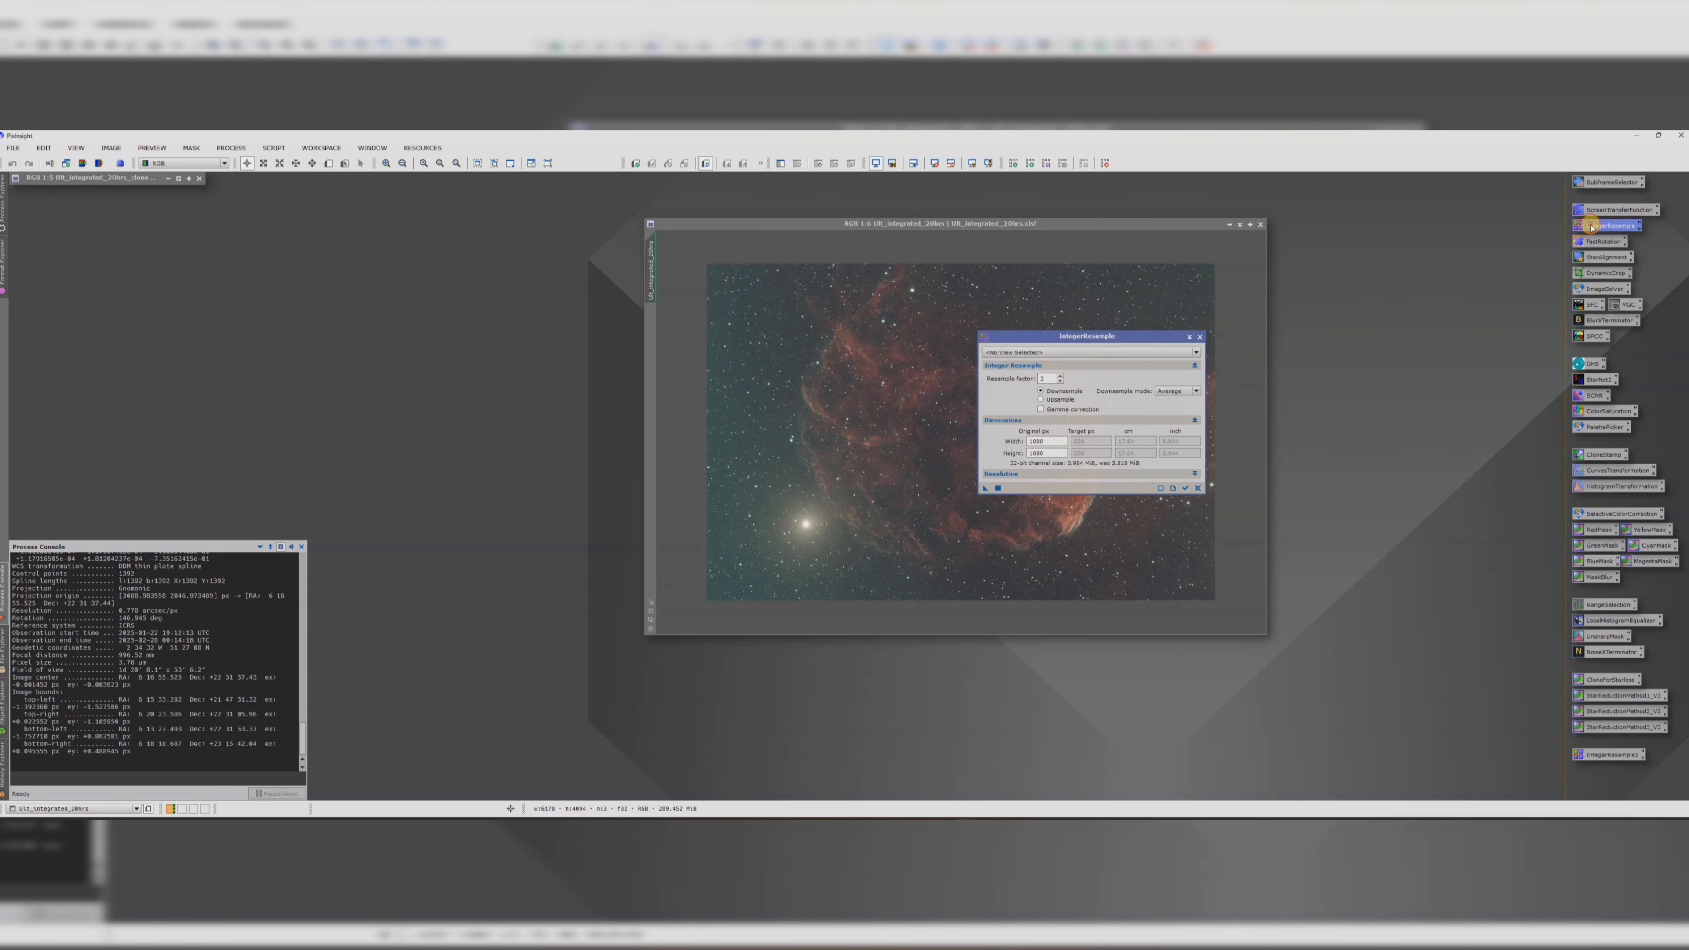
click(1027, 353)
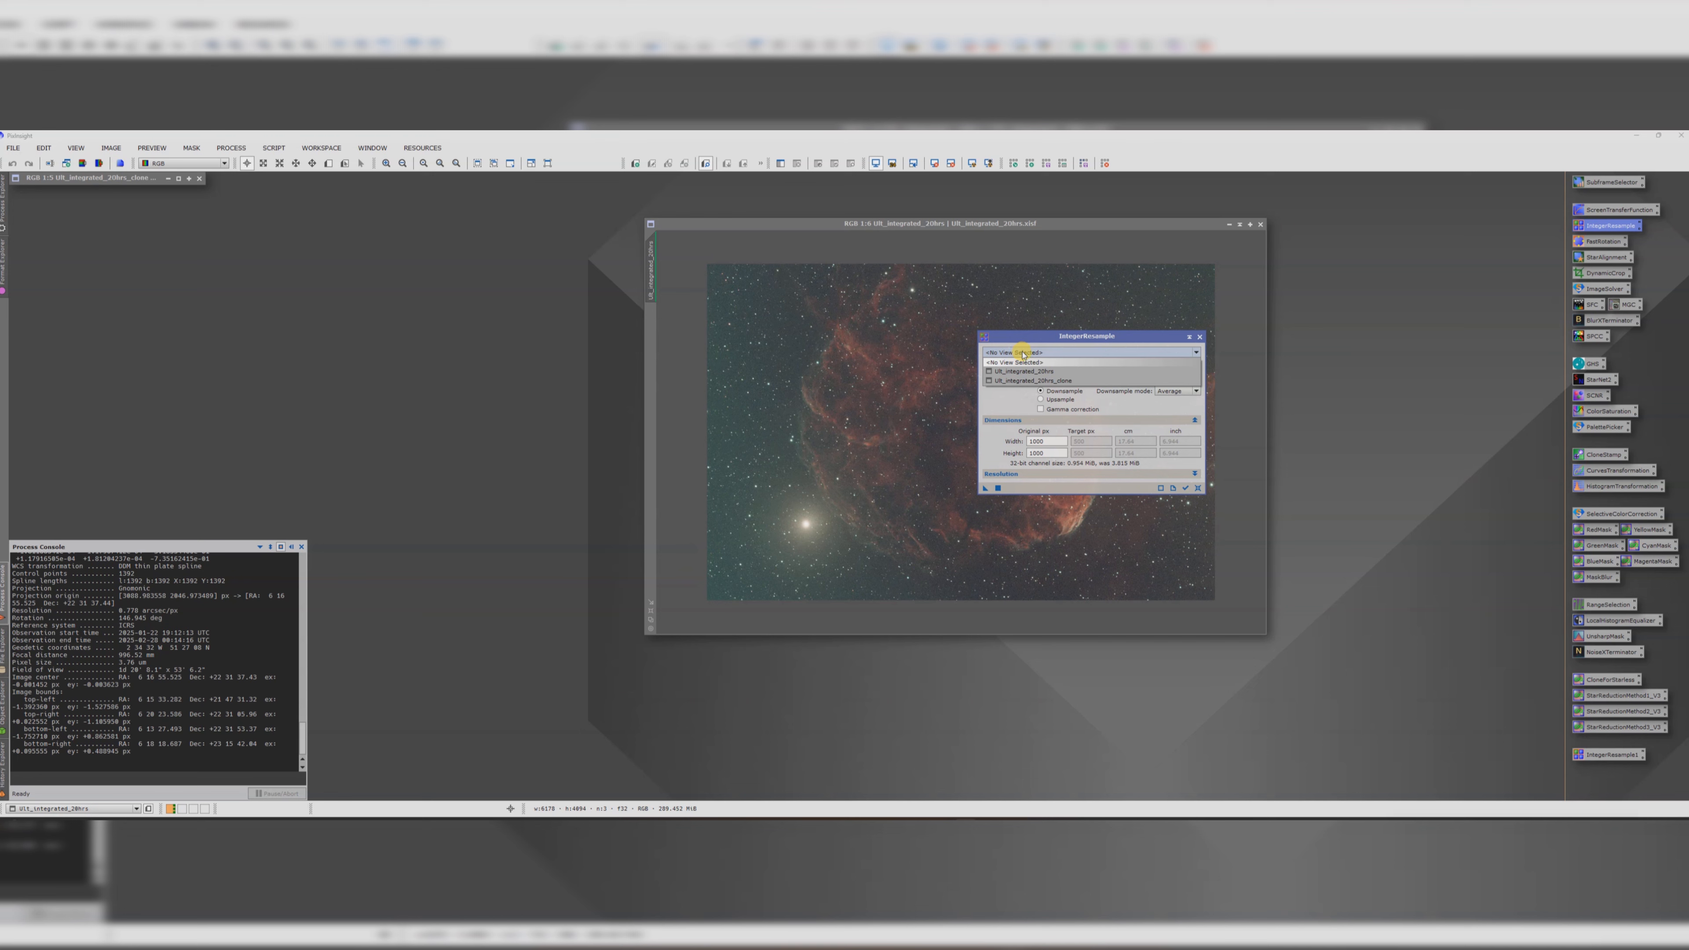
click(1024, 371)
drag(985, 488, 855, 447)
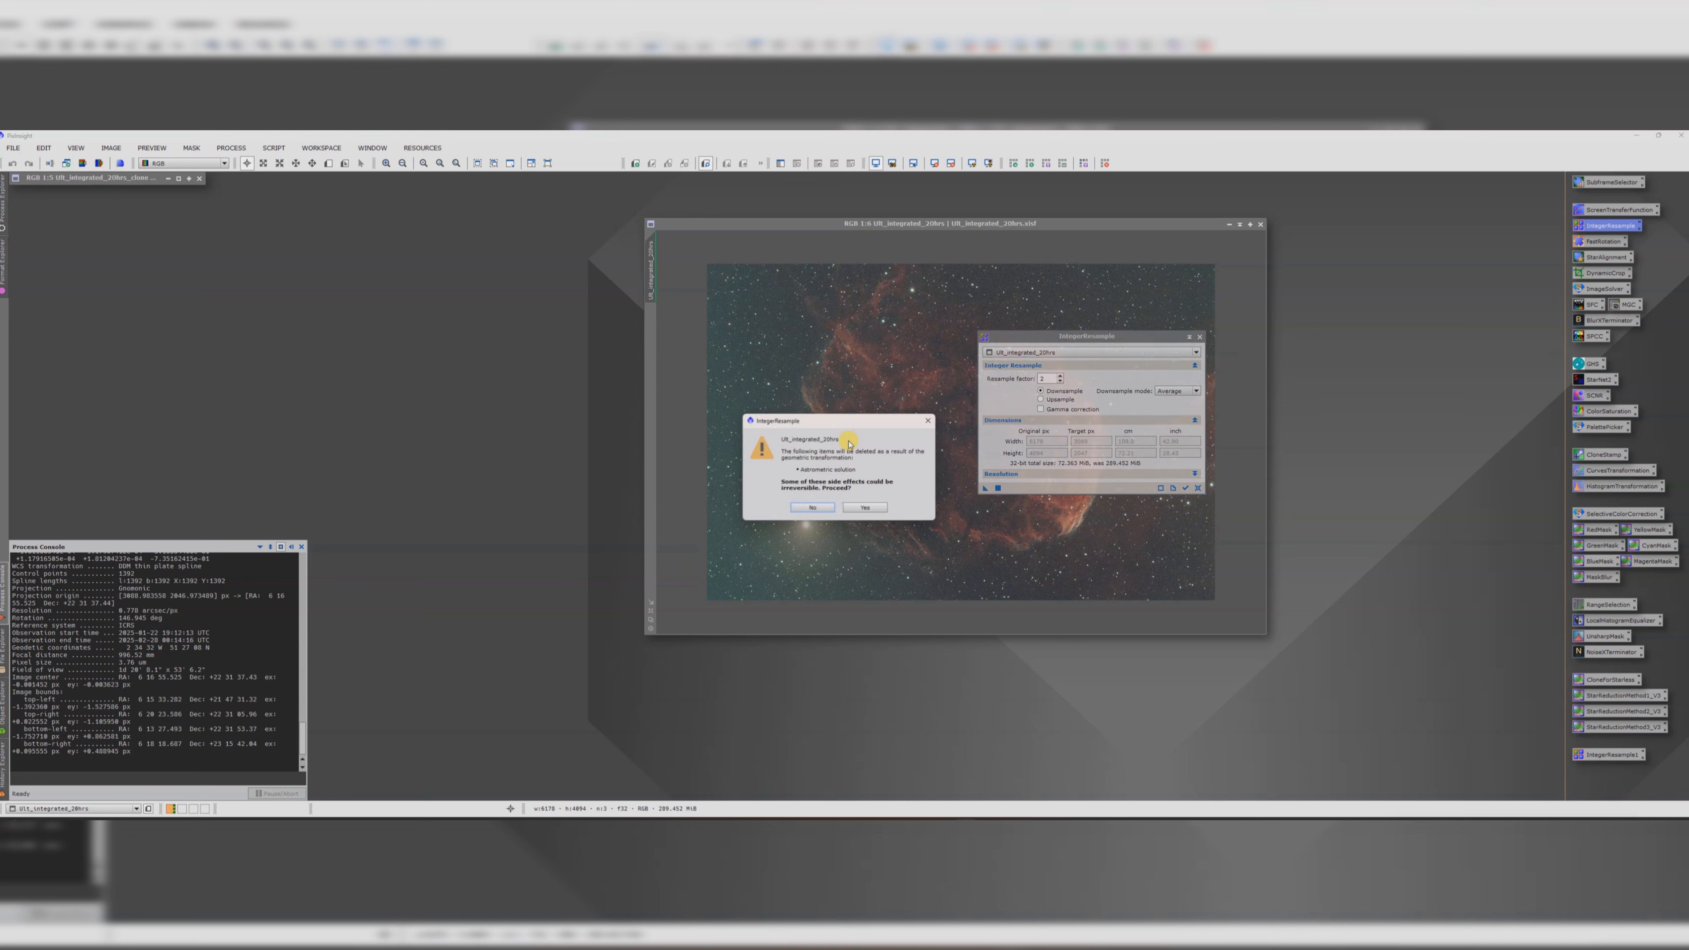
click(878, 519)
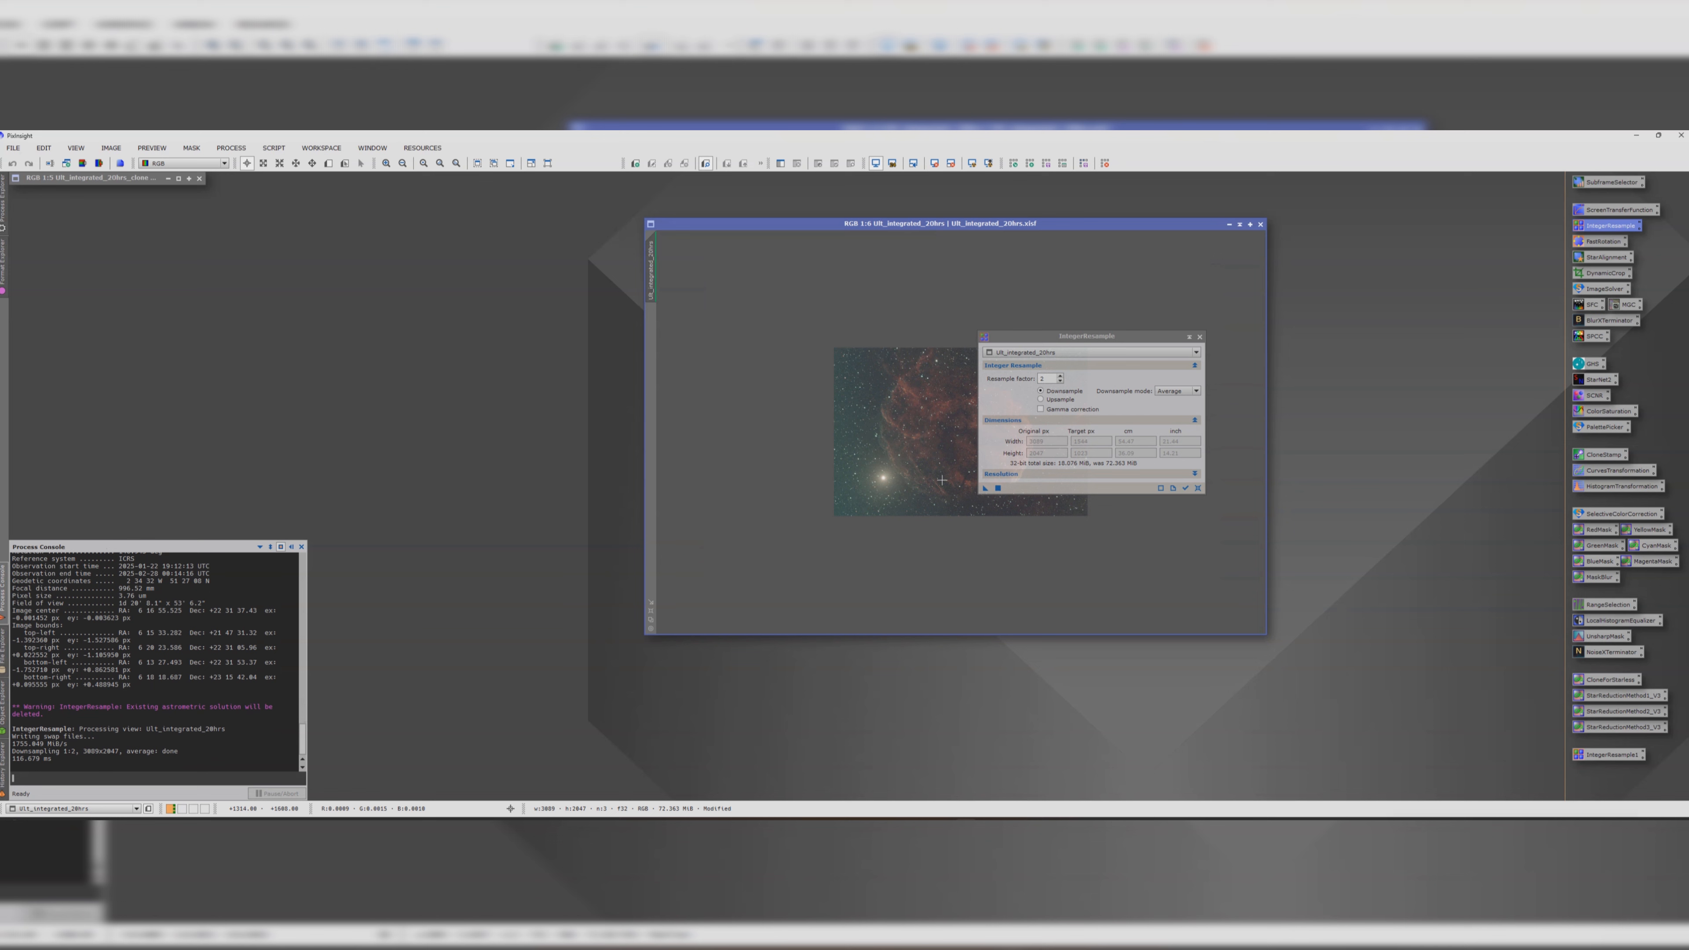
click(1200, 337)
- Plate-solve the resampled active image again with the ImageSolver script, keeping its filled-in parameters
scroll(984, 413, up, 3)
drag(846, 222, 592, 225)
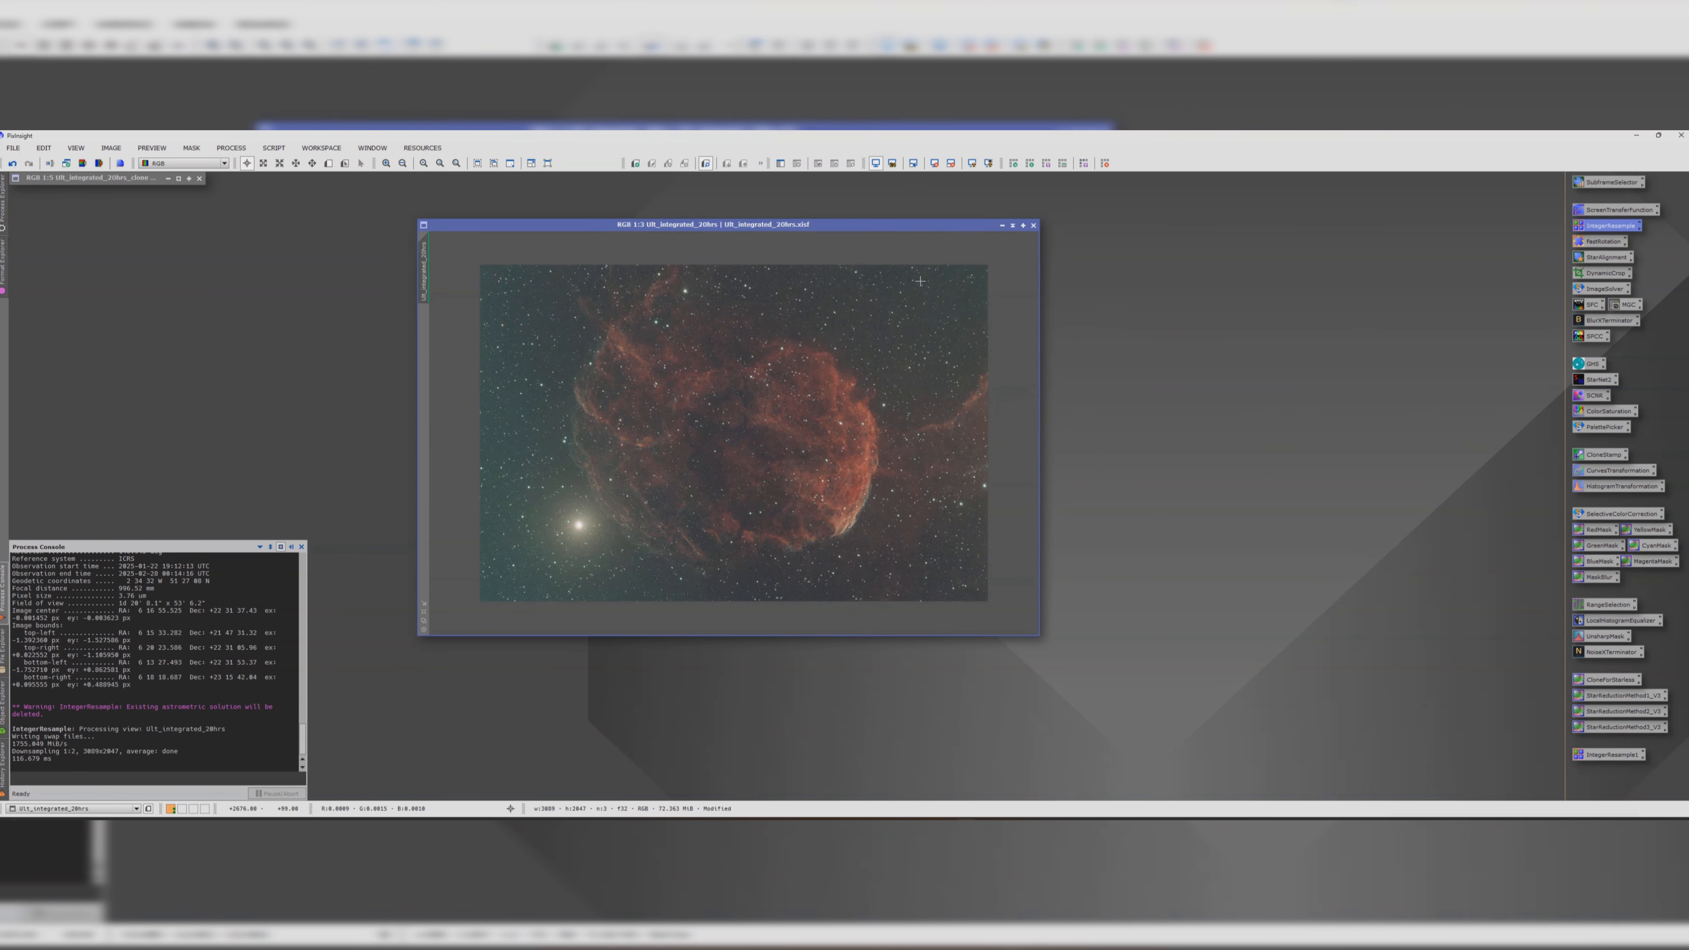
click(269, 148)
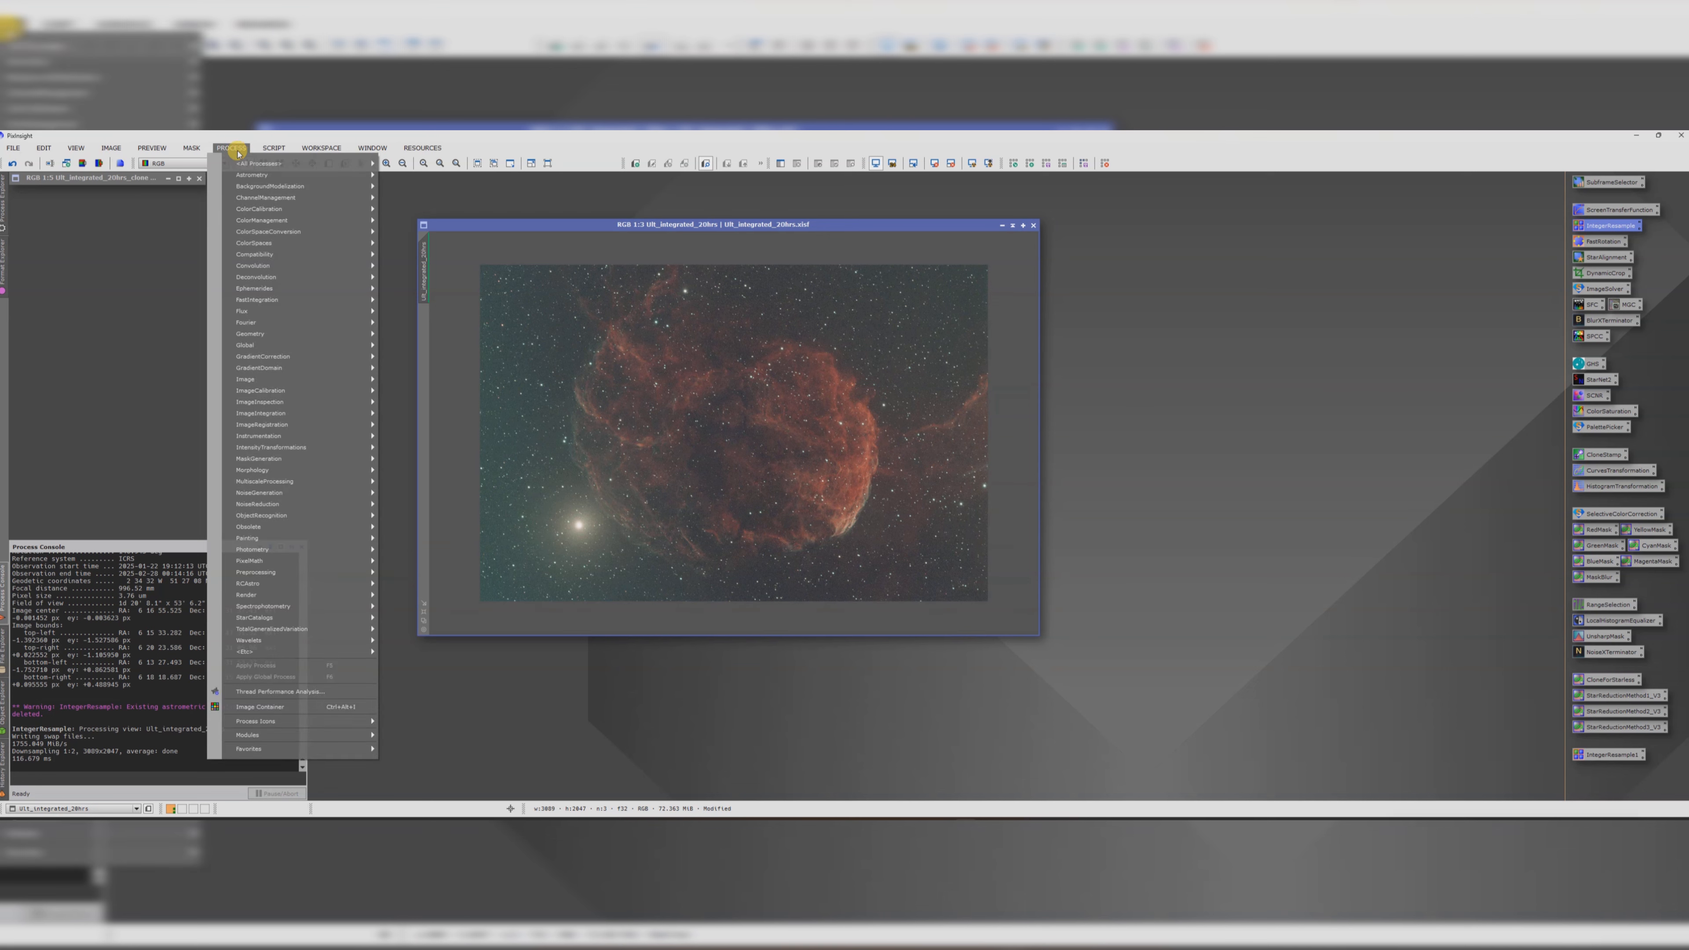
mouse_move(359, 164)
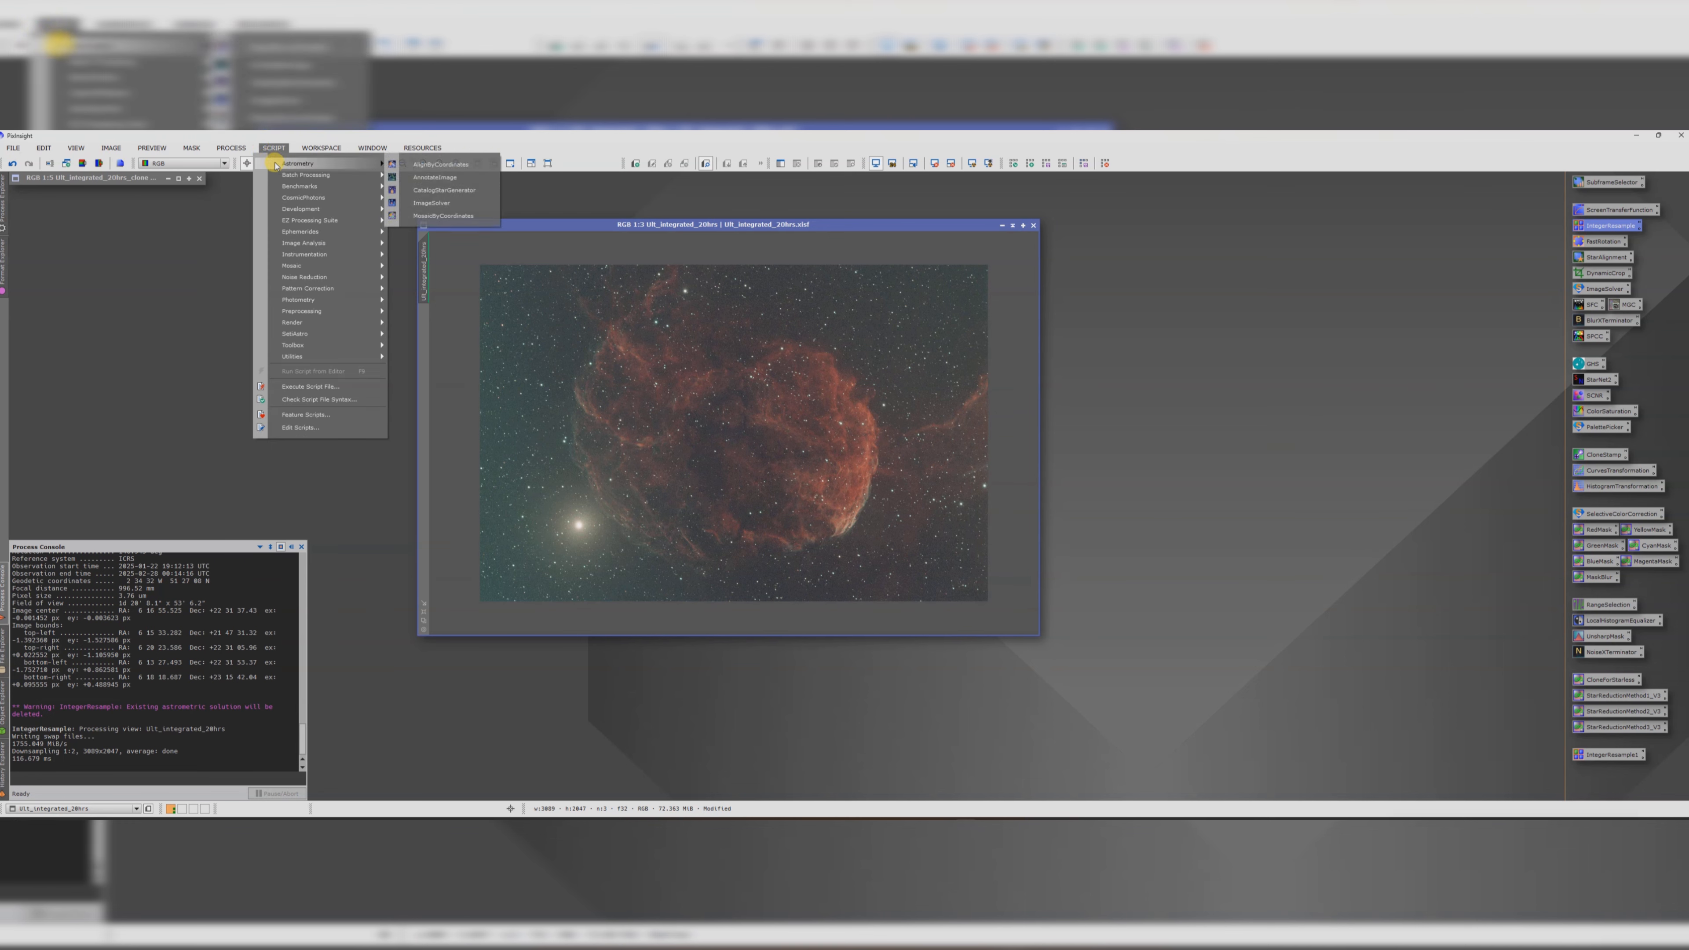
click(426, 203)
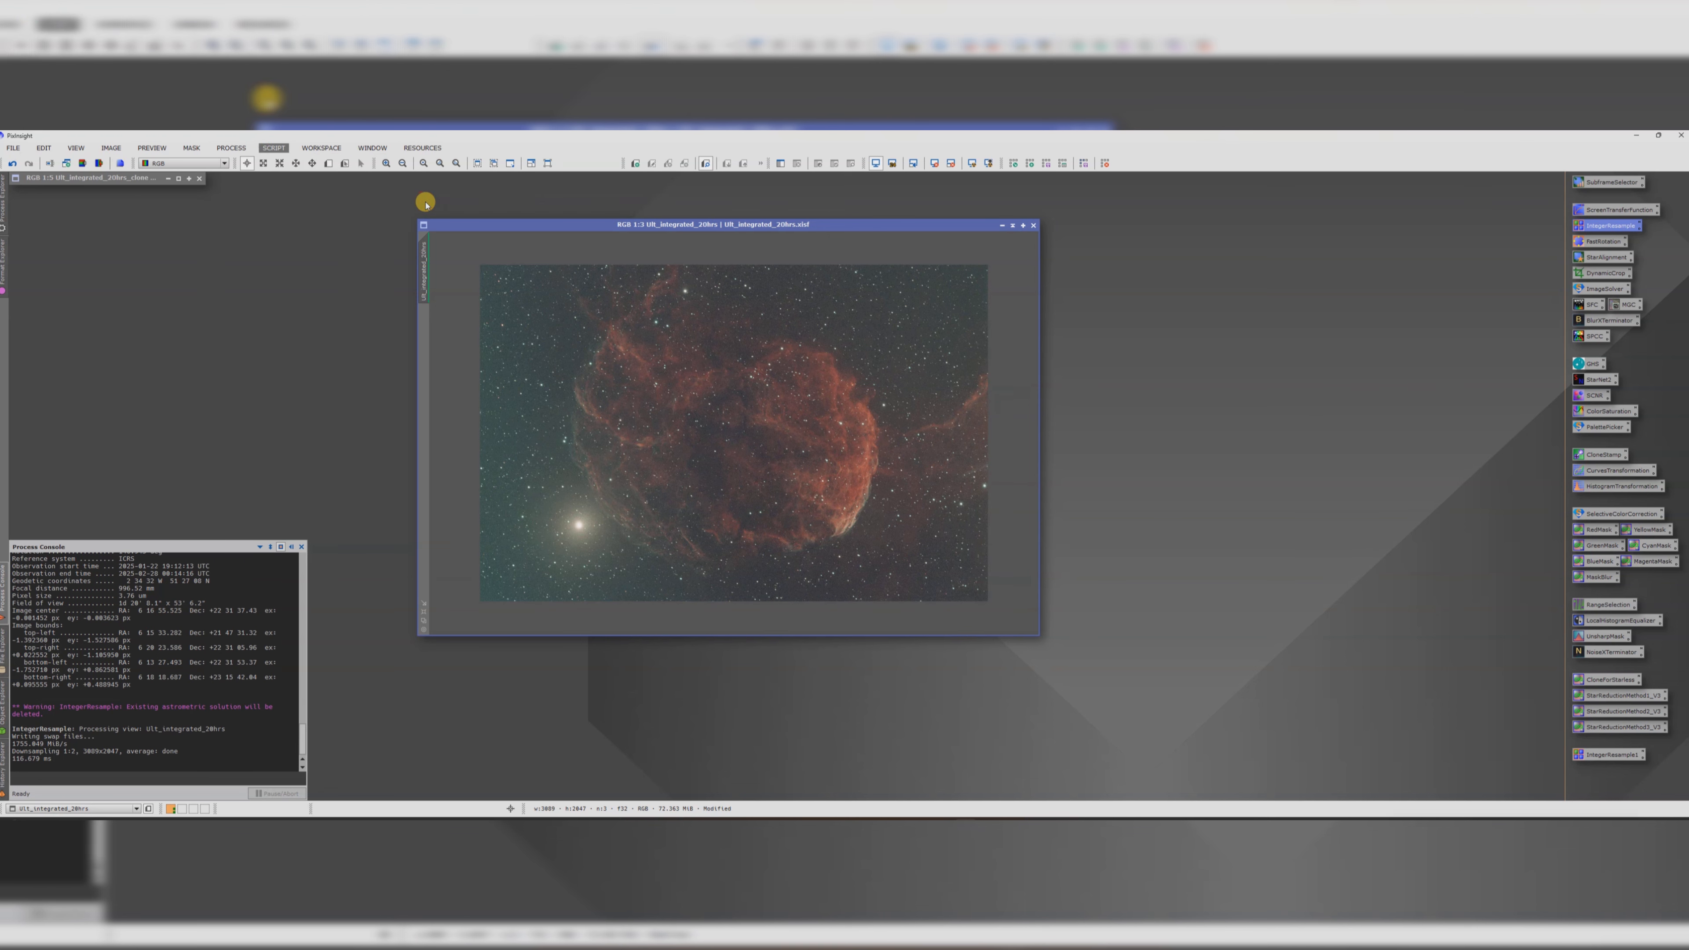
drag(722, 274, 1011, 244)
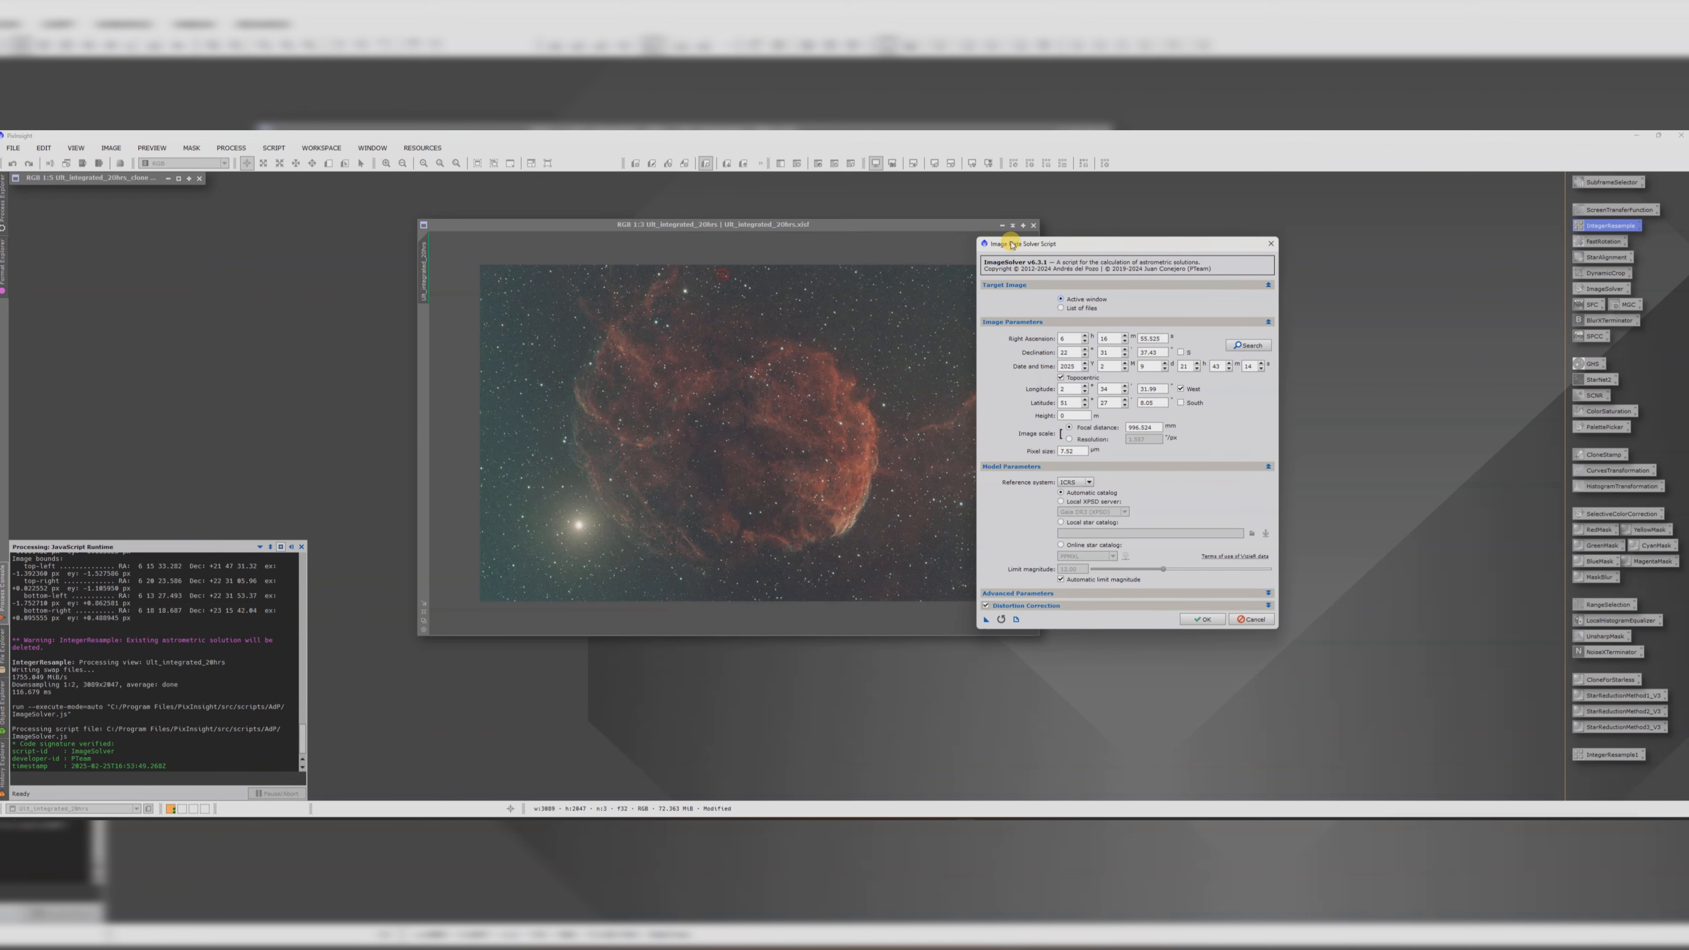
click(1201, 619)
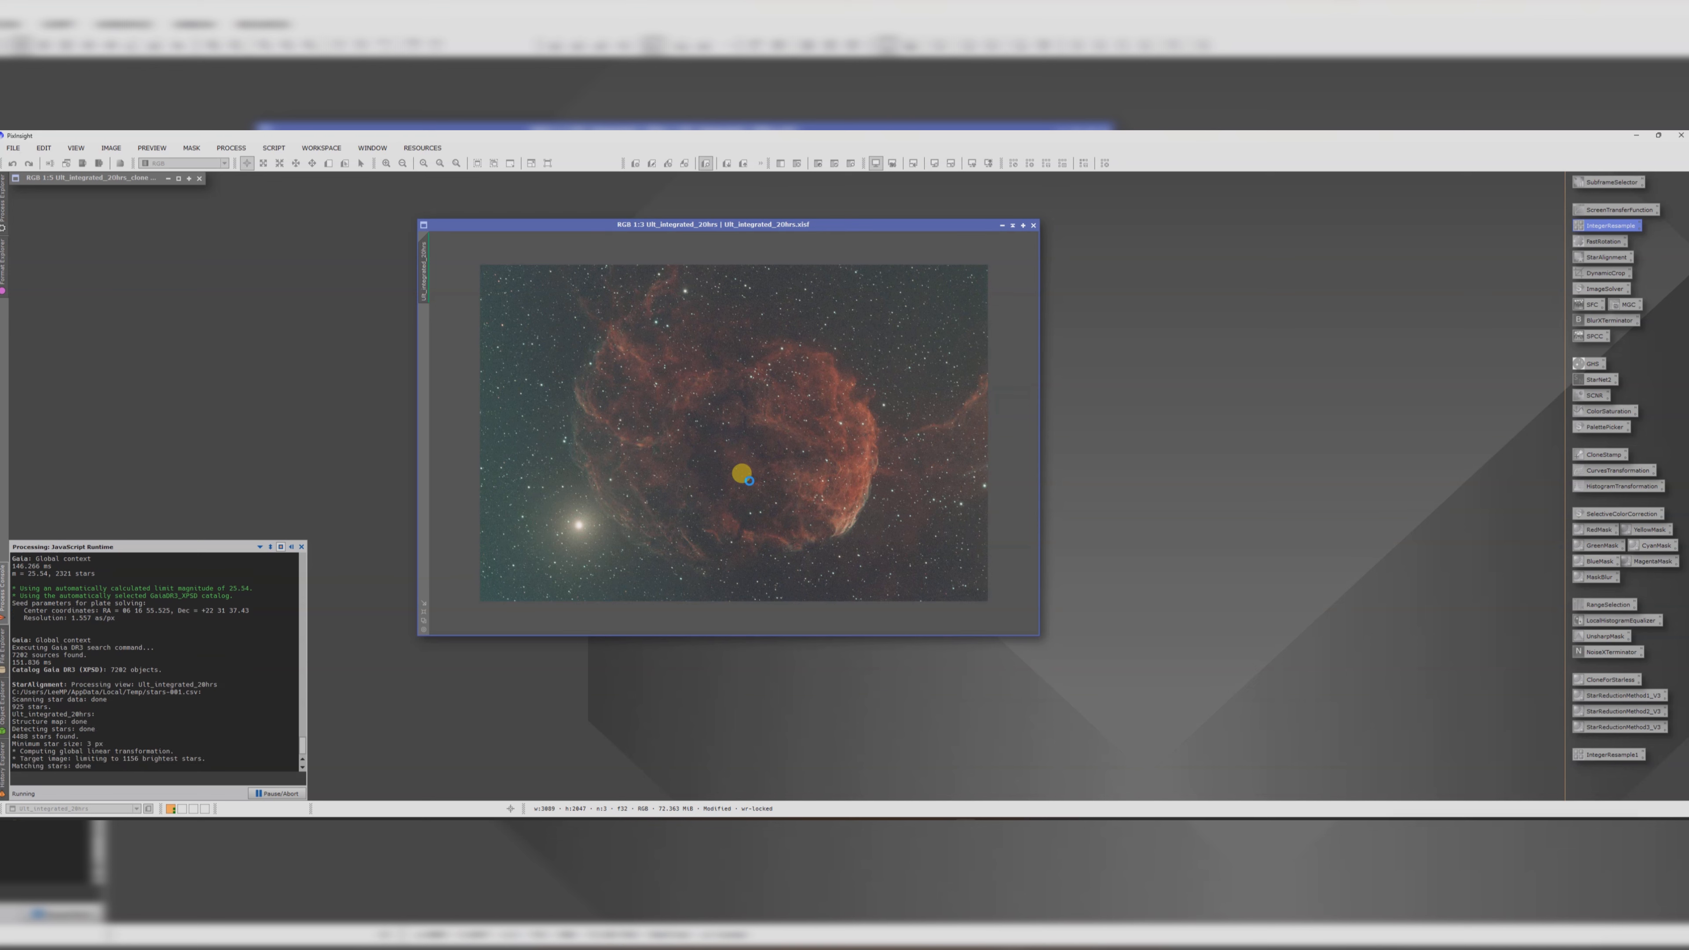
- Remove the gradient from Ult_integrated_20hrs with the Automatic DBE script, using 50 descent paths and Subtract correction
drag(461, 226, 469, 230)
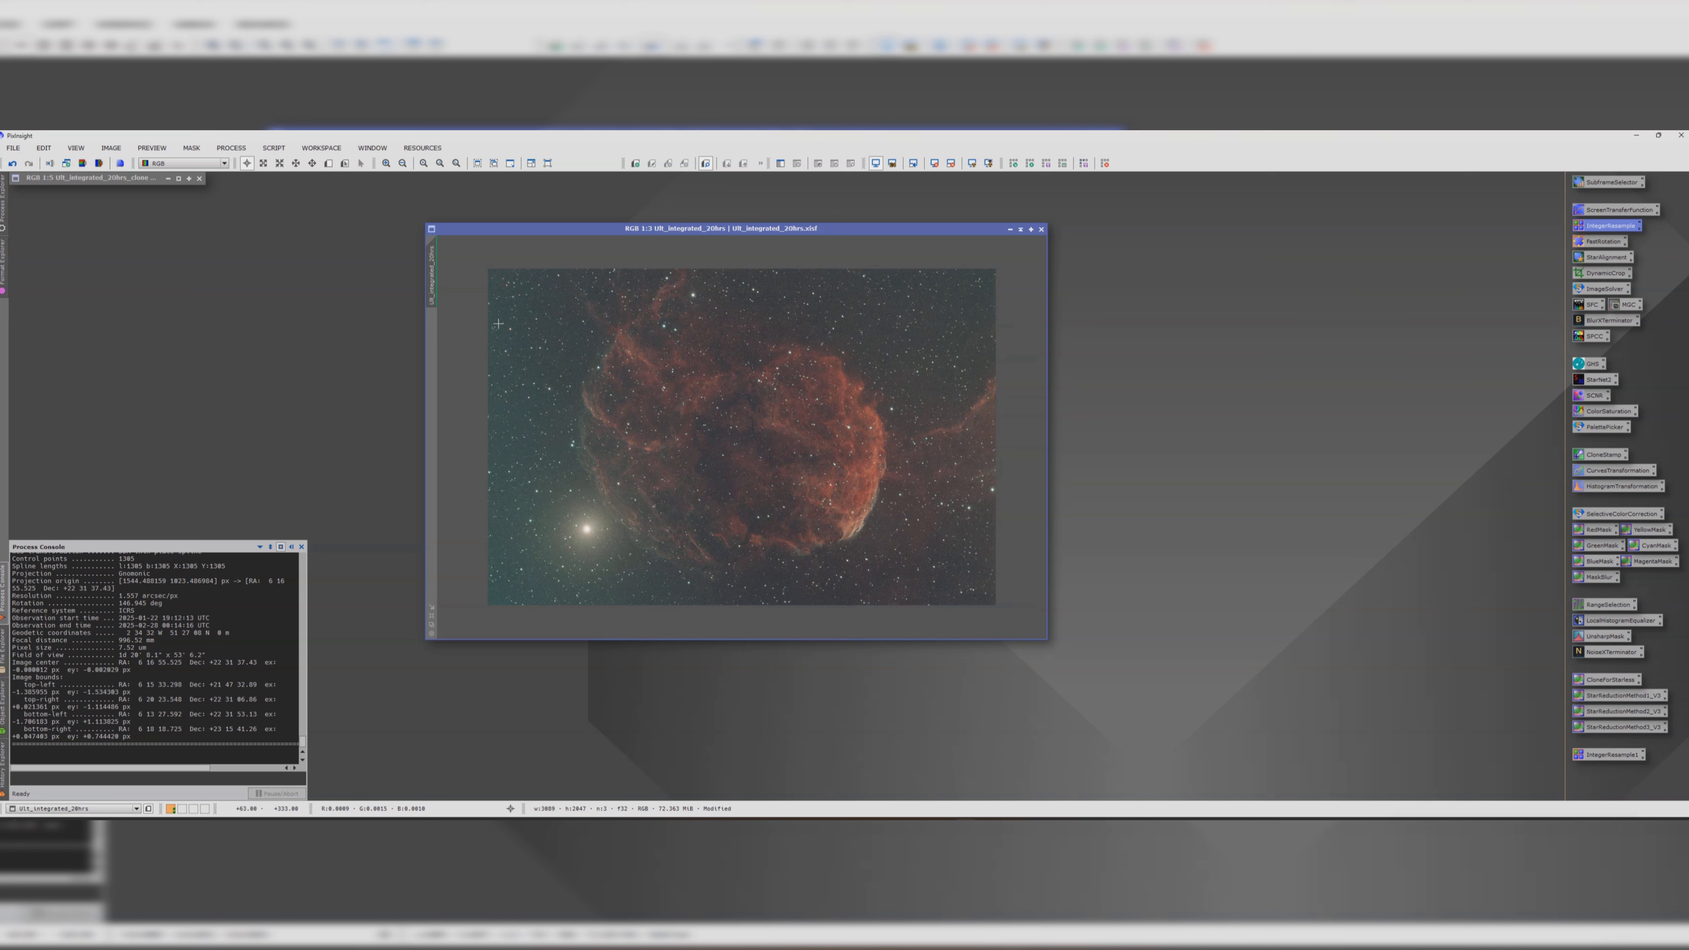
click(272, 148)
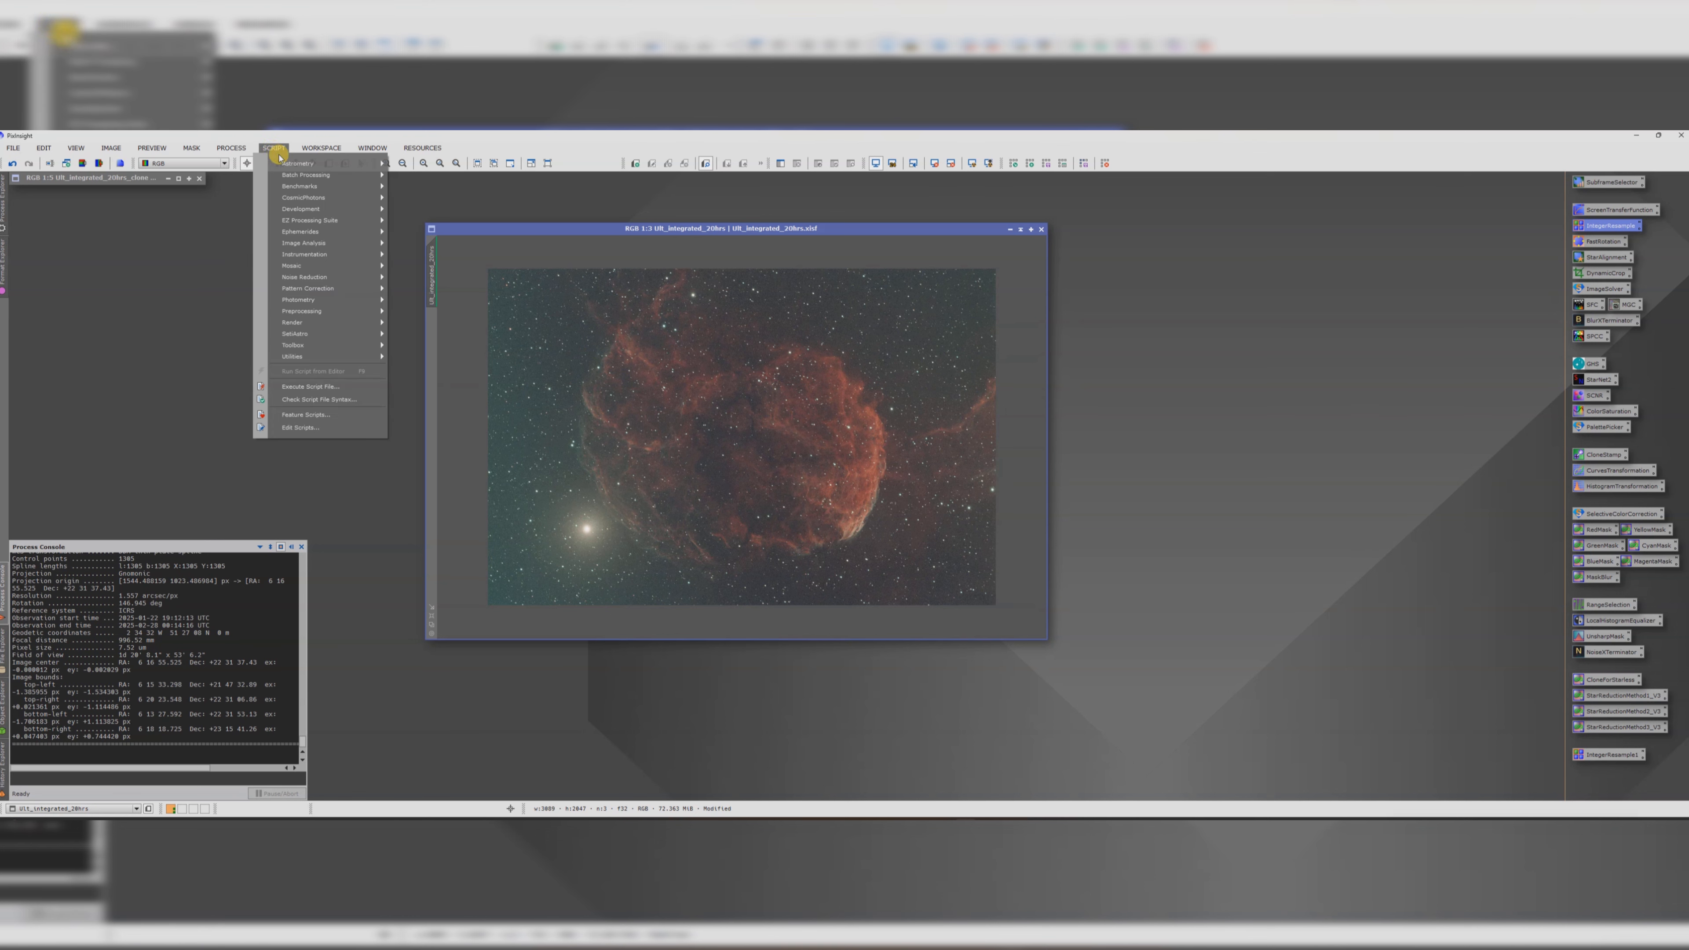
mouse_move(304, 336)
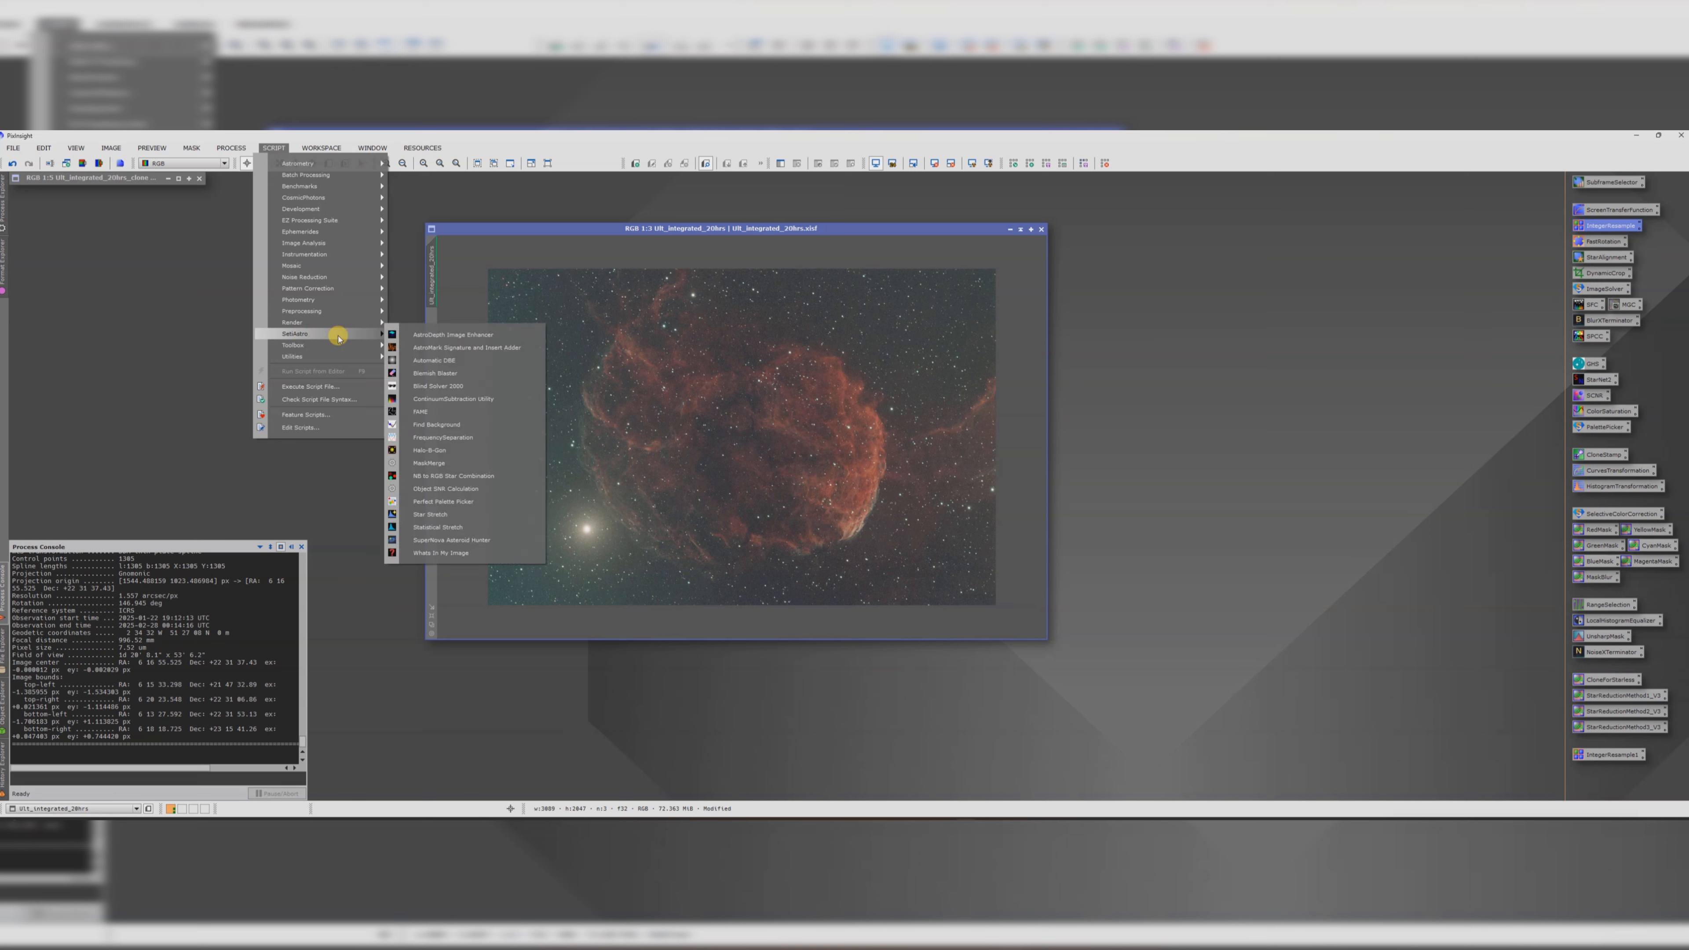
click(458, 360)
drag(611, 345, 1082, 287)
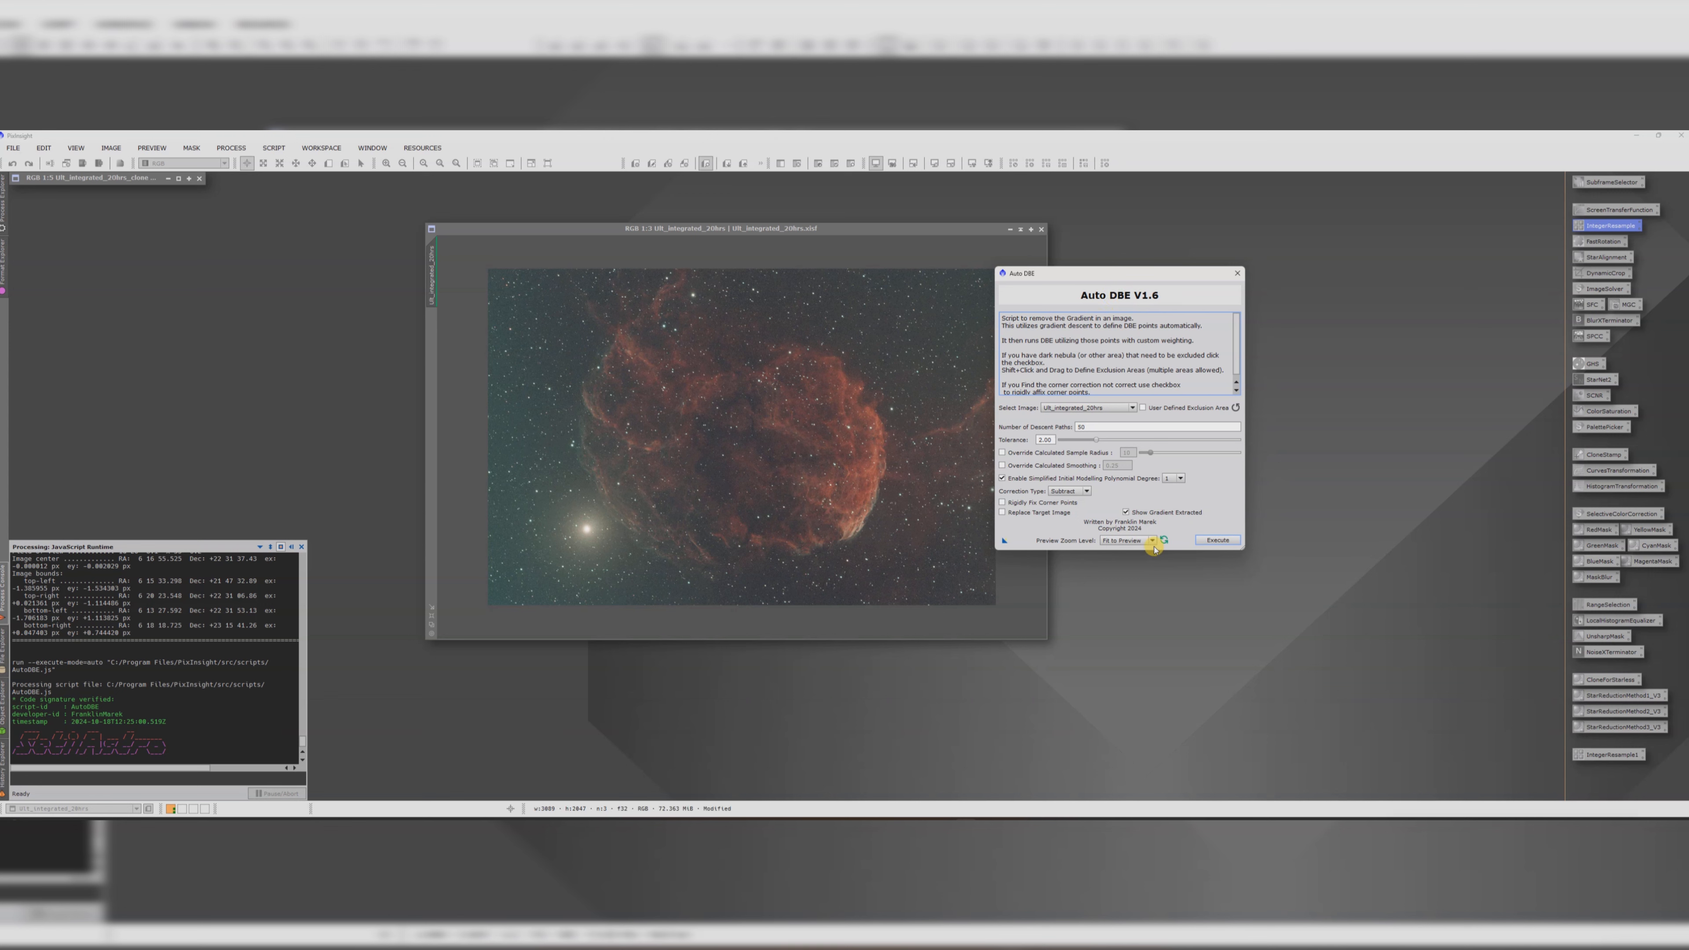
click(1215, 543)
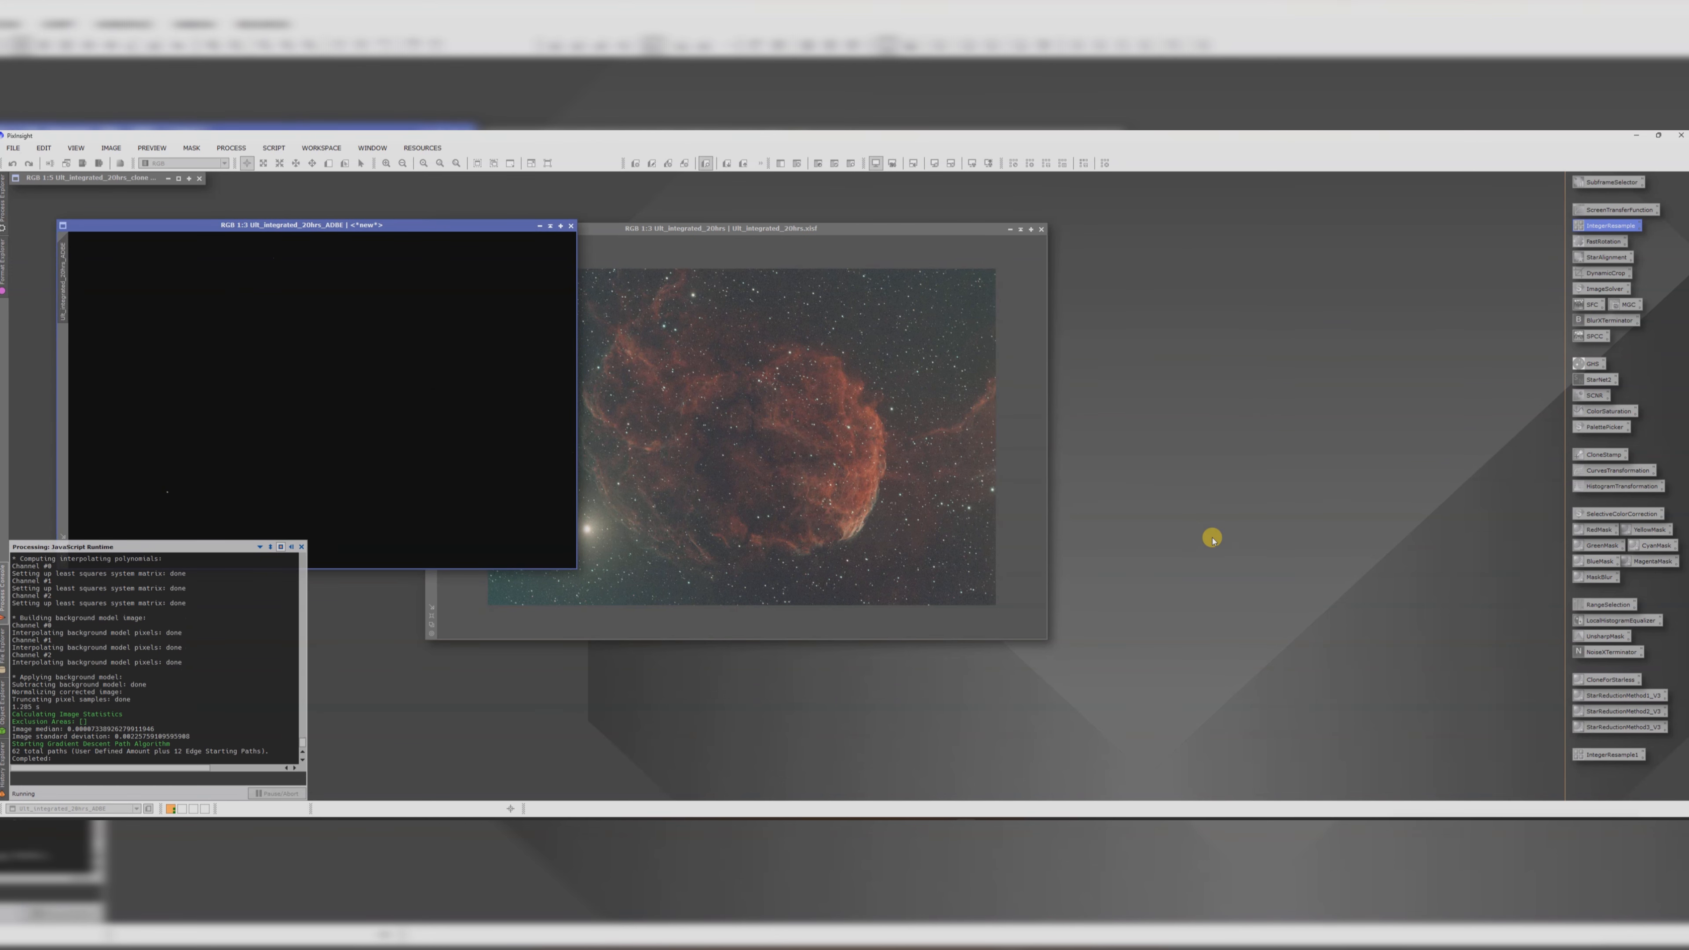
- Auto-stretch the display of the extracted background and the gradient-corrected ADBE image with ScreenTransferFunction
drag(228, 273, 1143, 275)
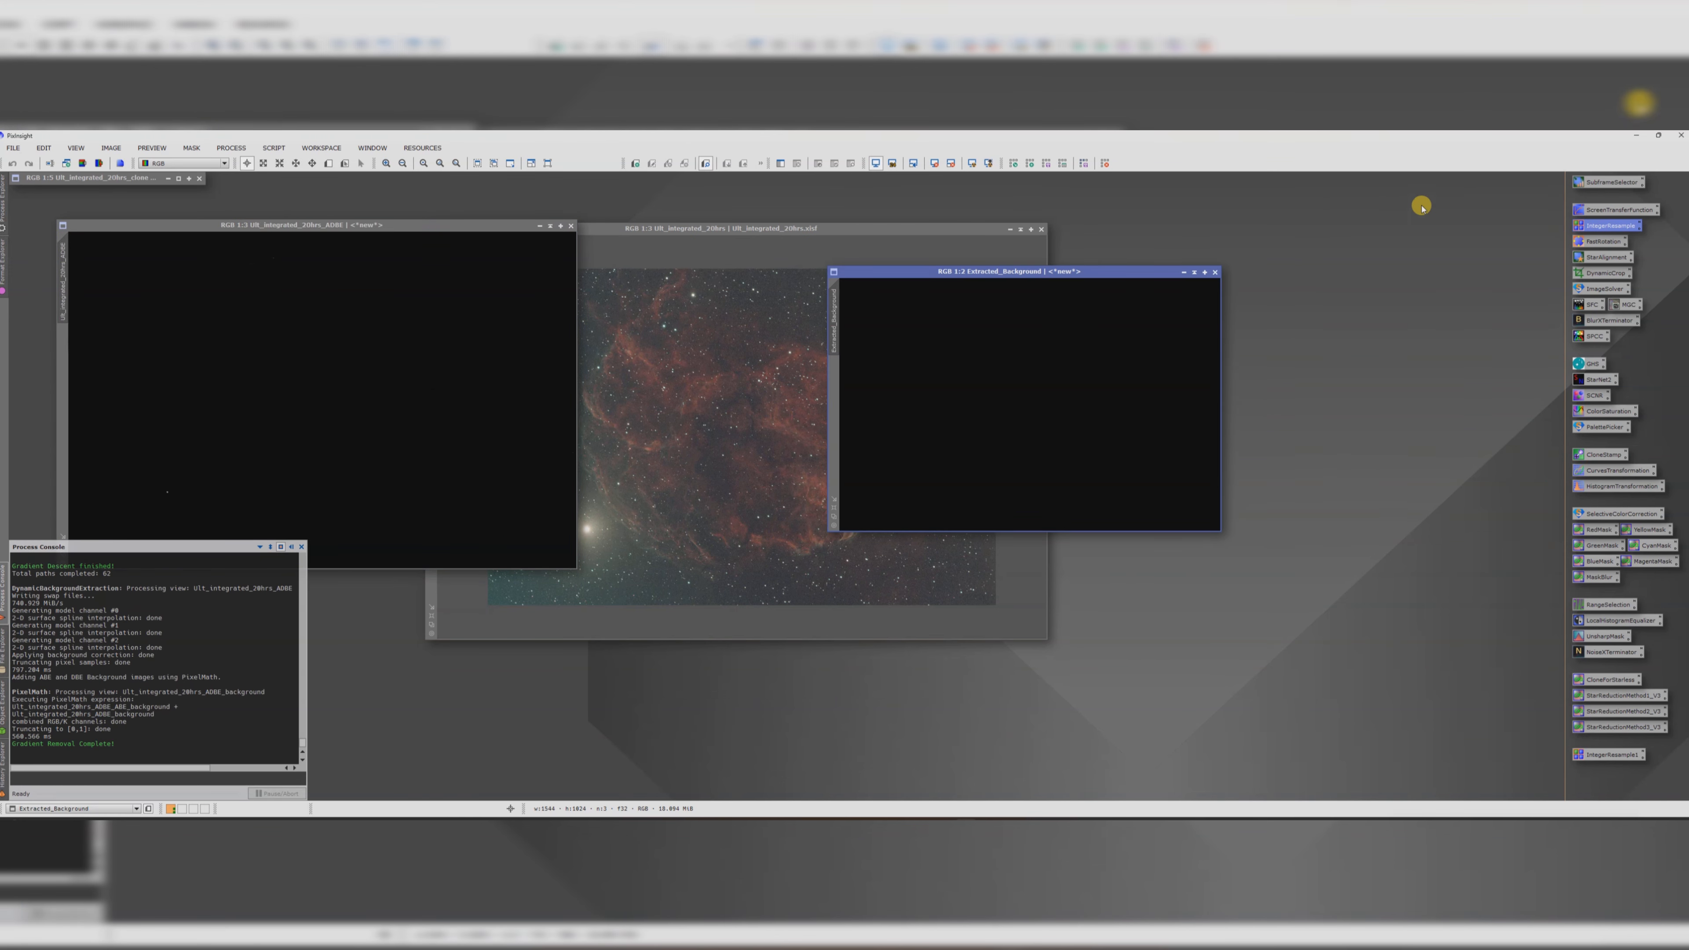
double_click(1600, 210)
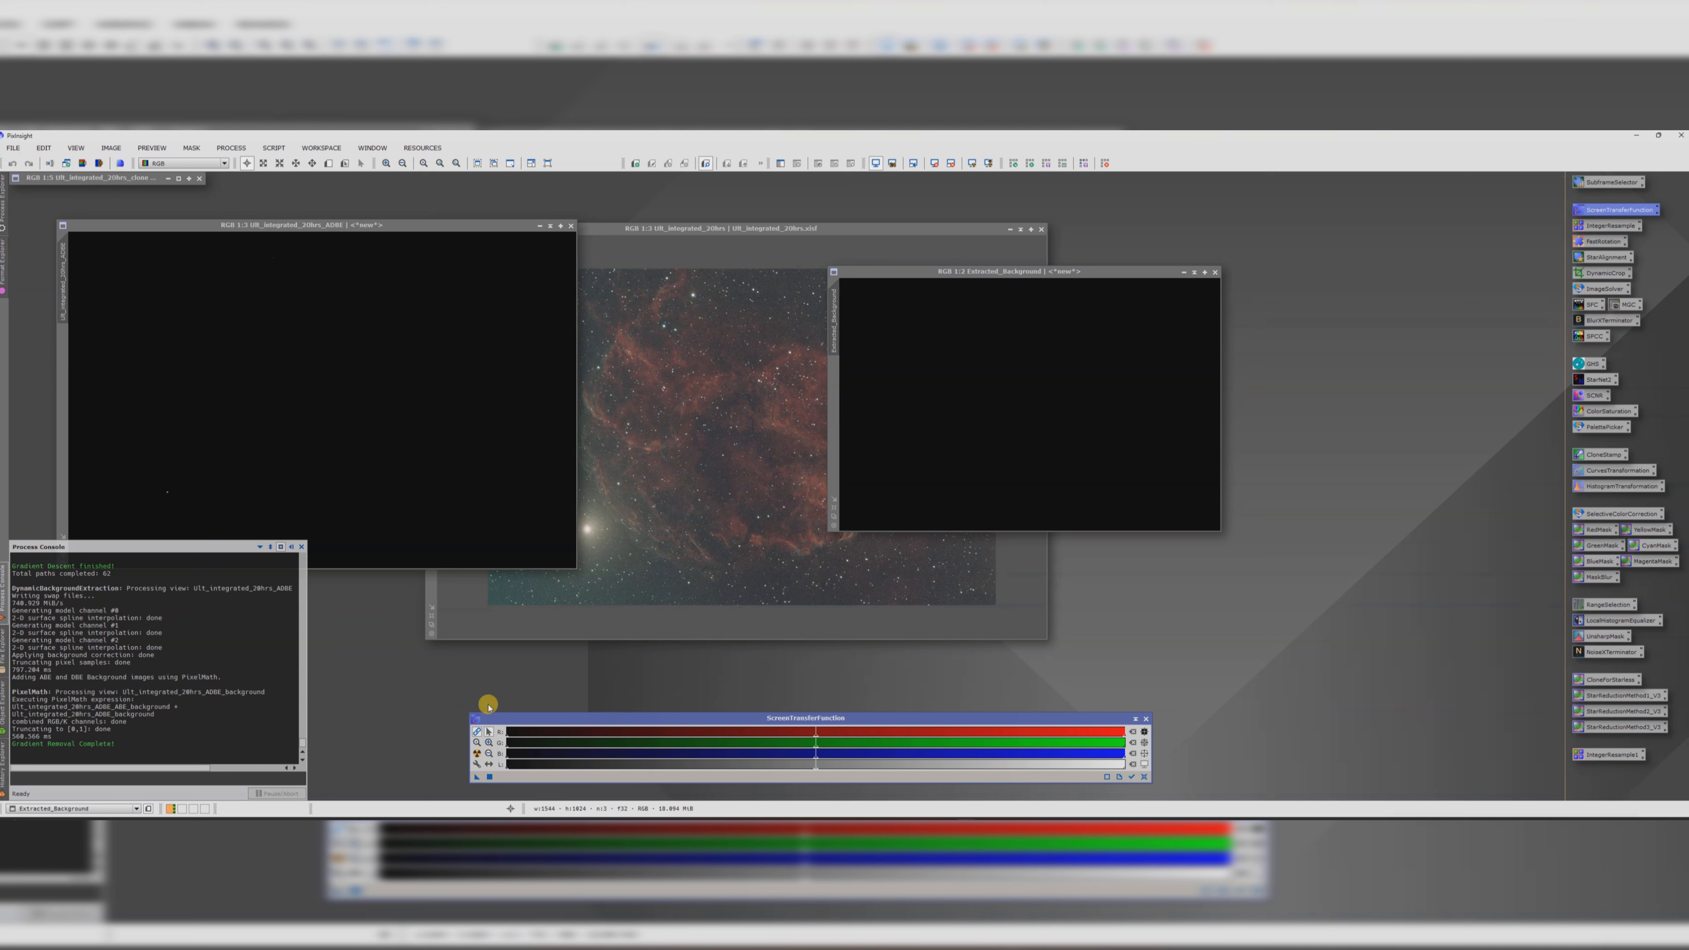
click(476, 753)
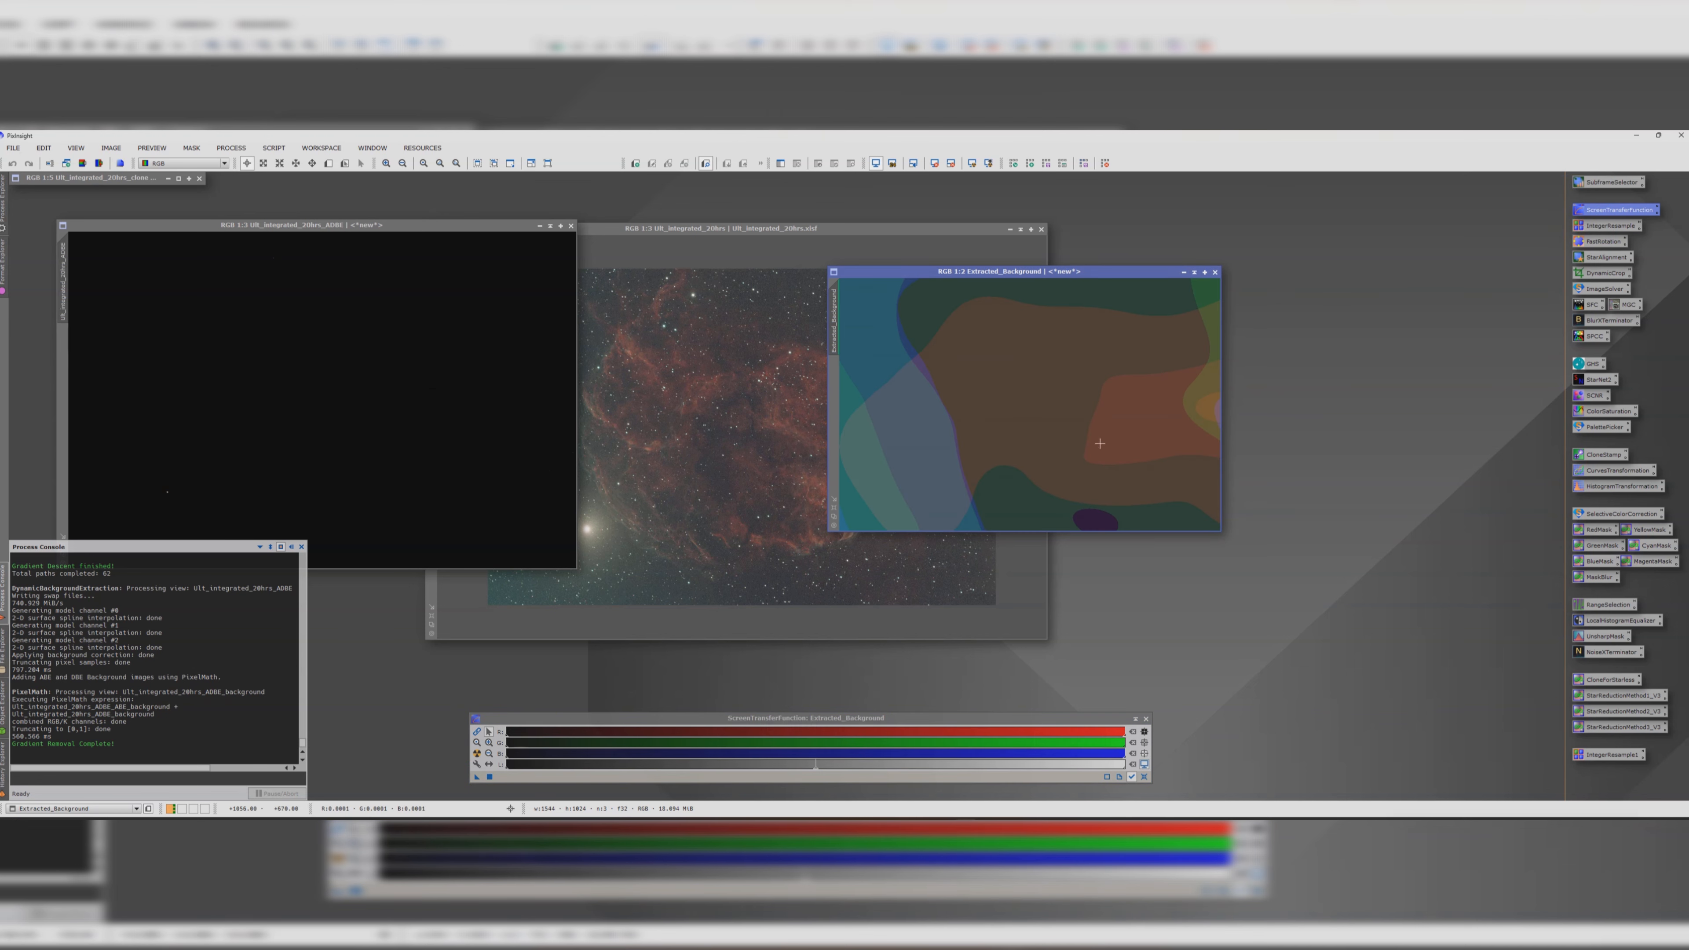
drag(354, 226, 640, 215)
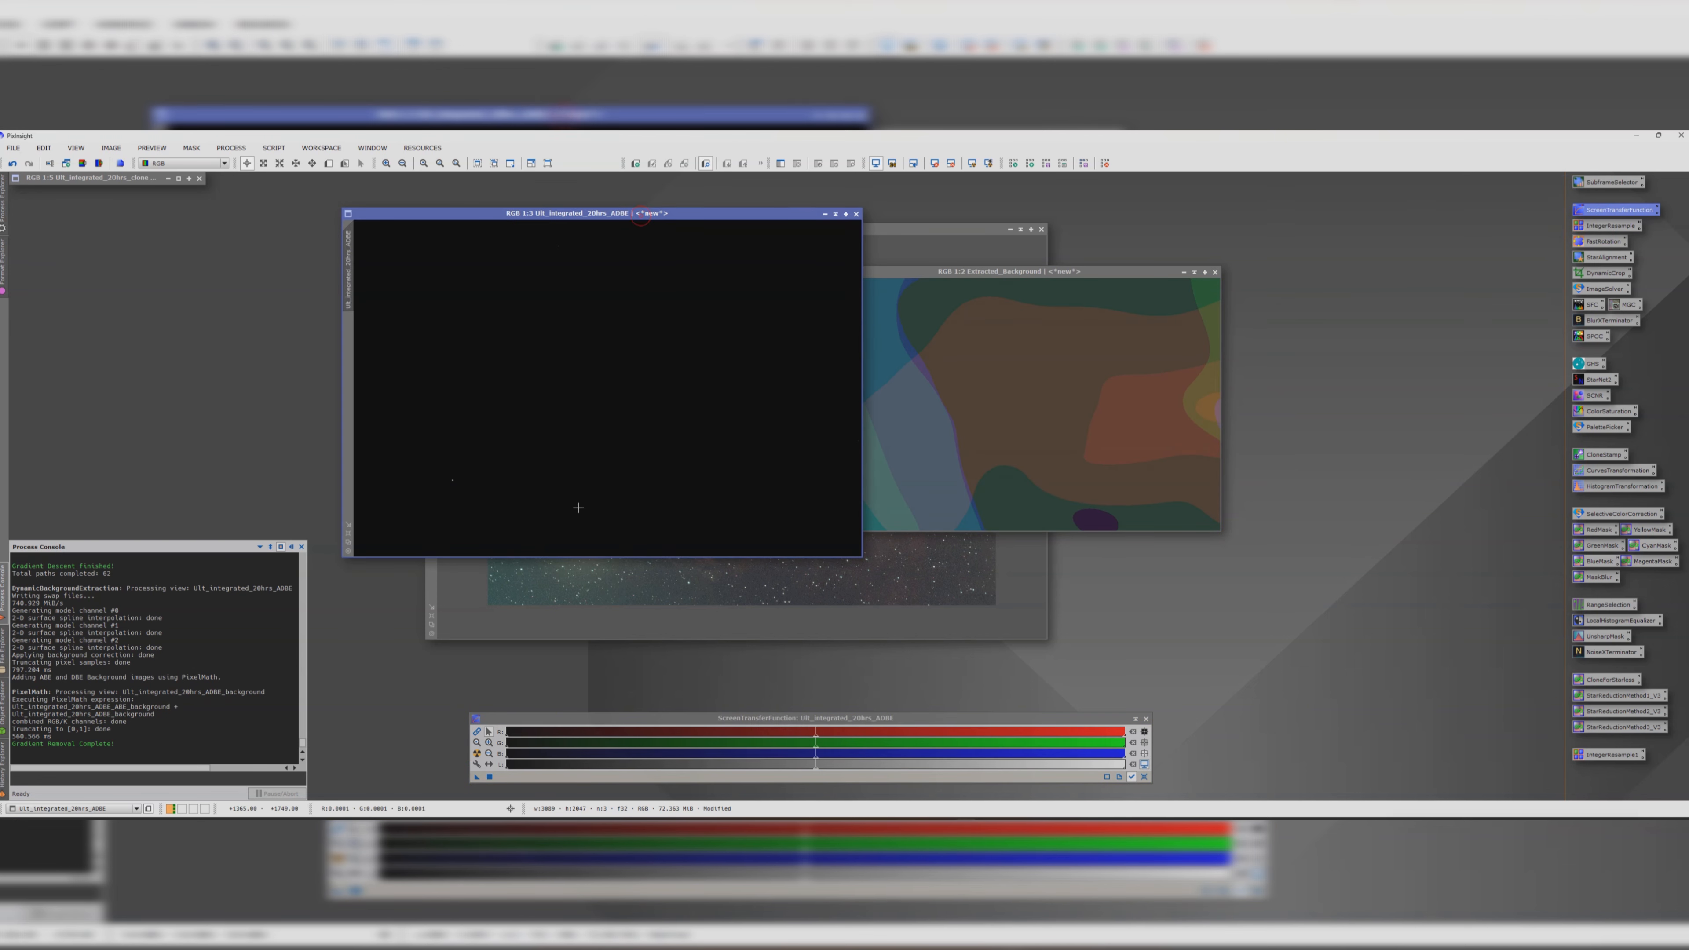
click(477, 753)
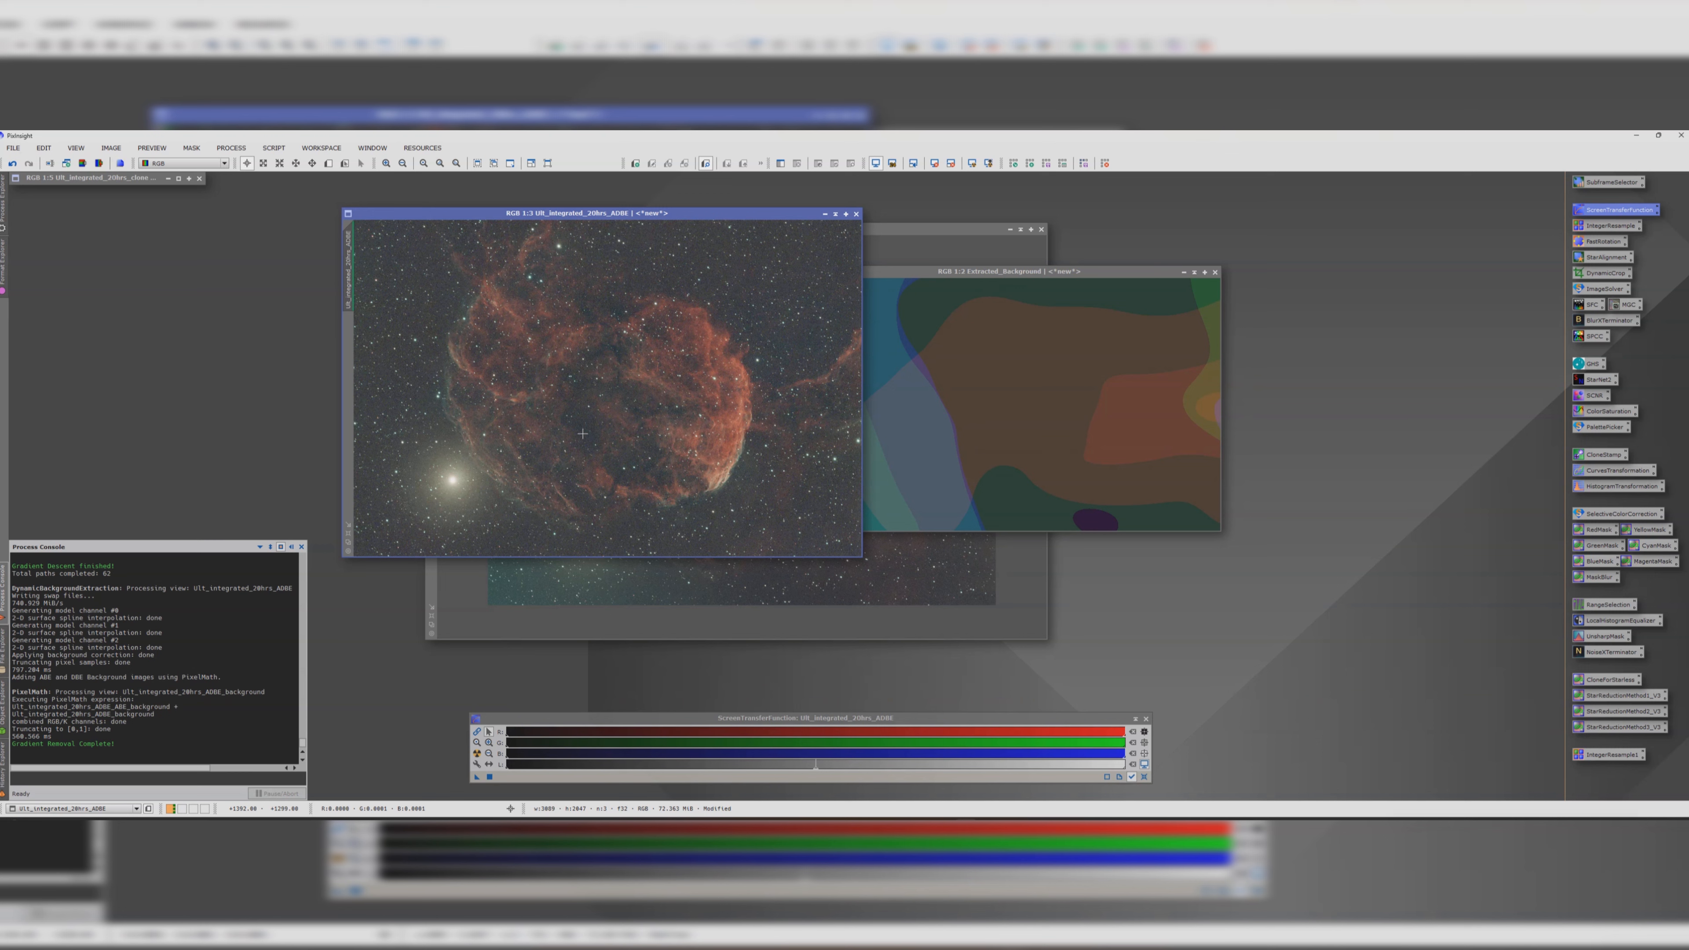
scroll(852, 252, down, 1)
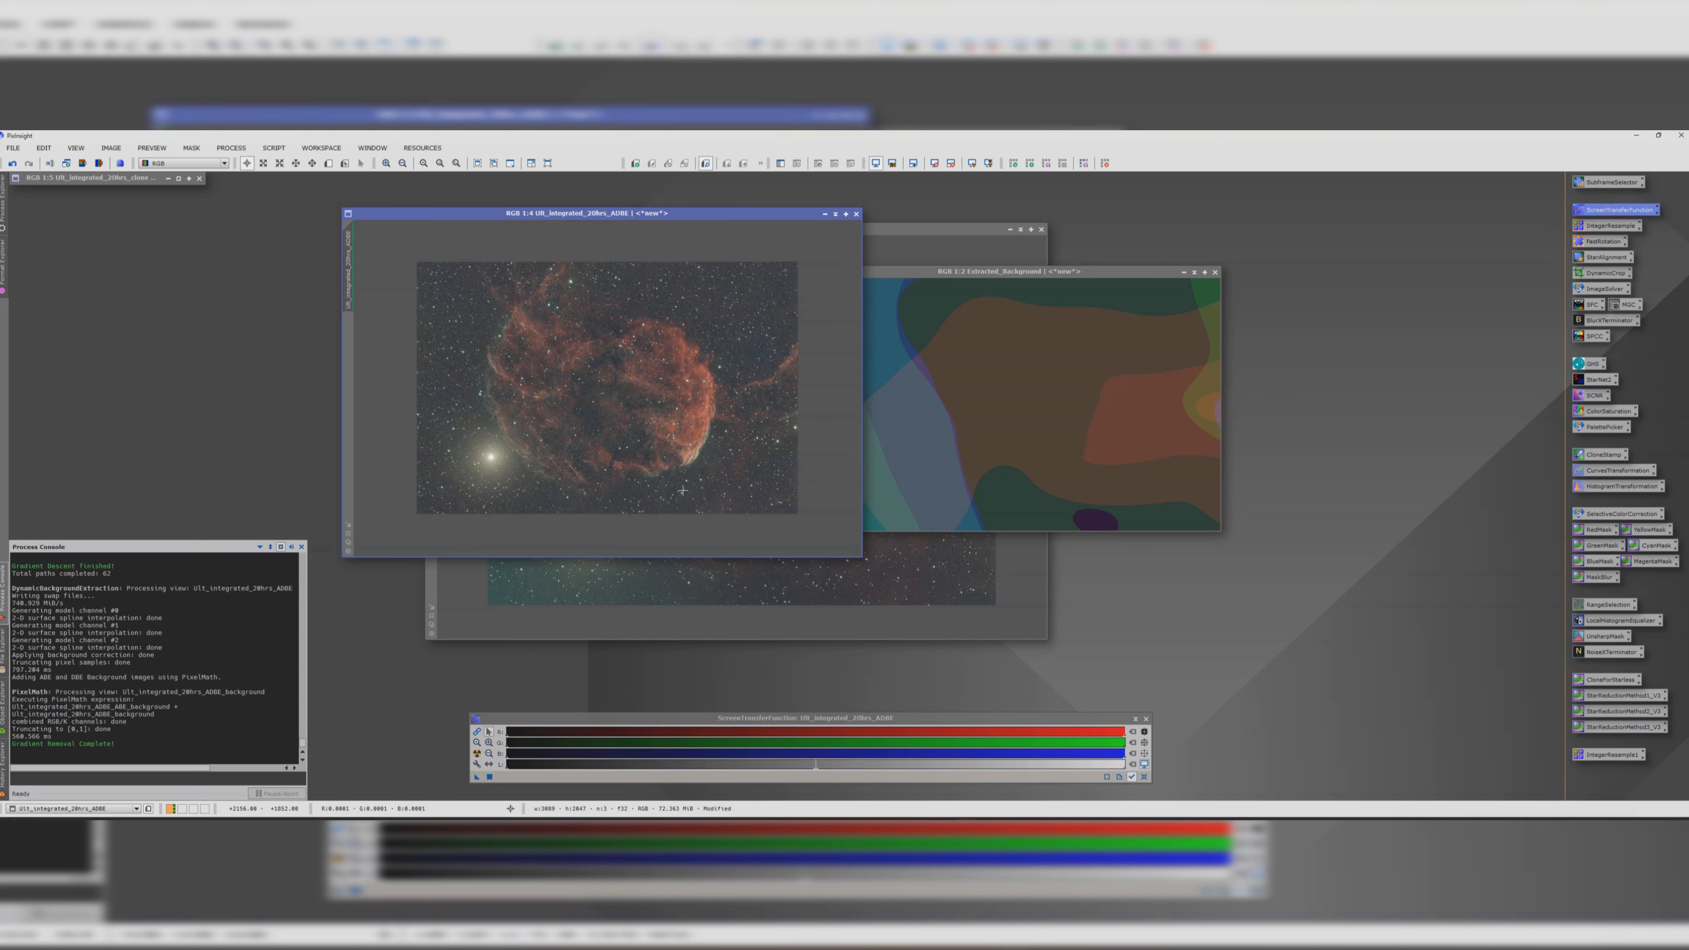
- Close the extracted background image and park the uncorrected Ult_integrated_20hrs image as an icon beneath the first clone
click(1215, 272)
click(1021, 229)
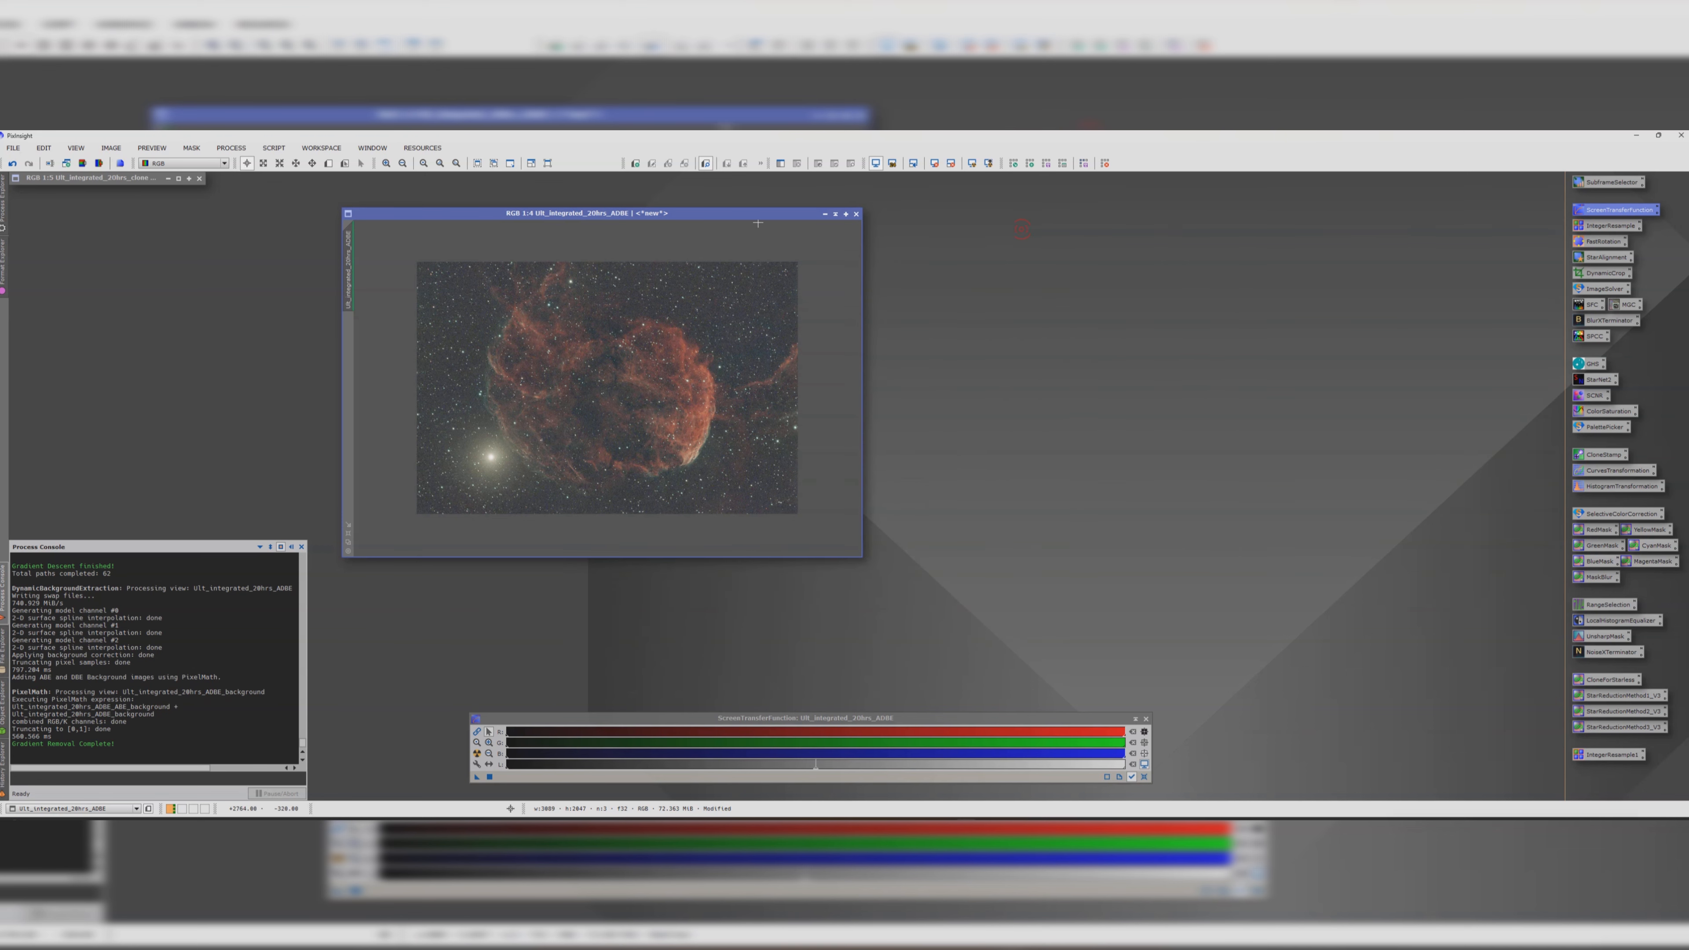
drag(757, 216, 1214, 317)
mouse_move(718, 431)
mouse_down()
mouse_move(113, 233)
mouse_move(88, 188)
mouse_up()
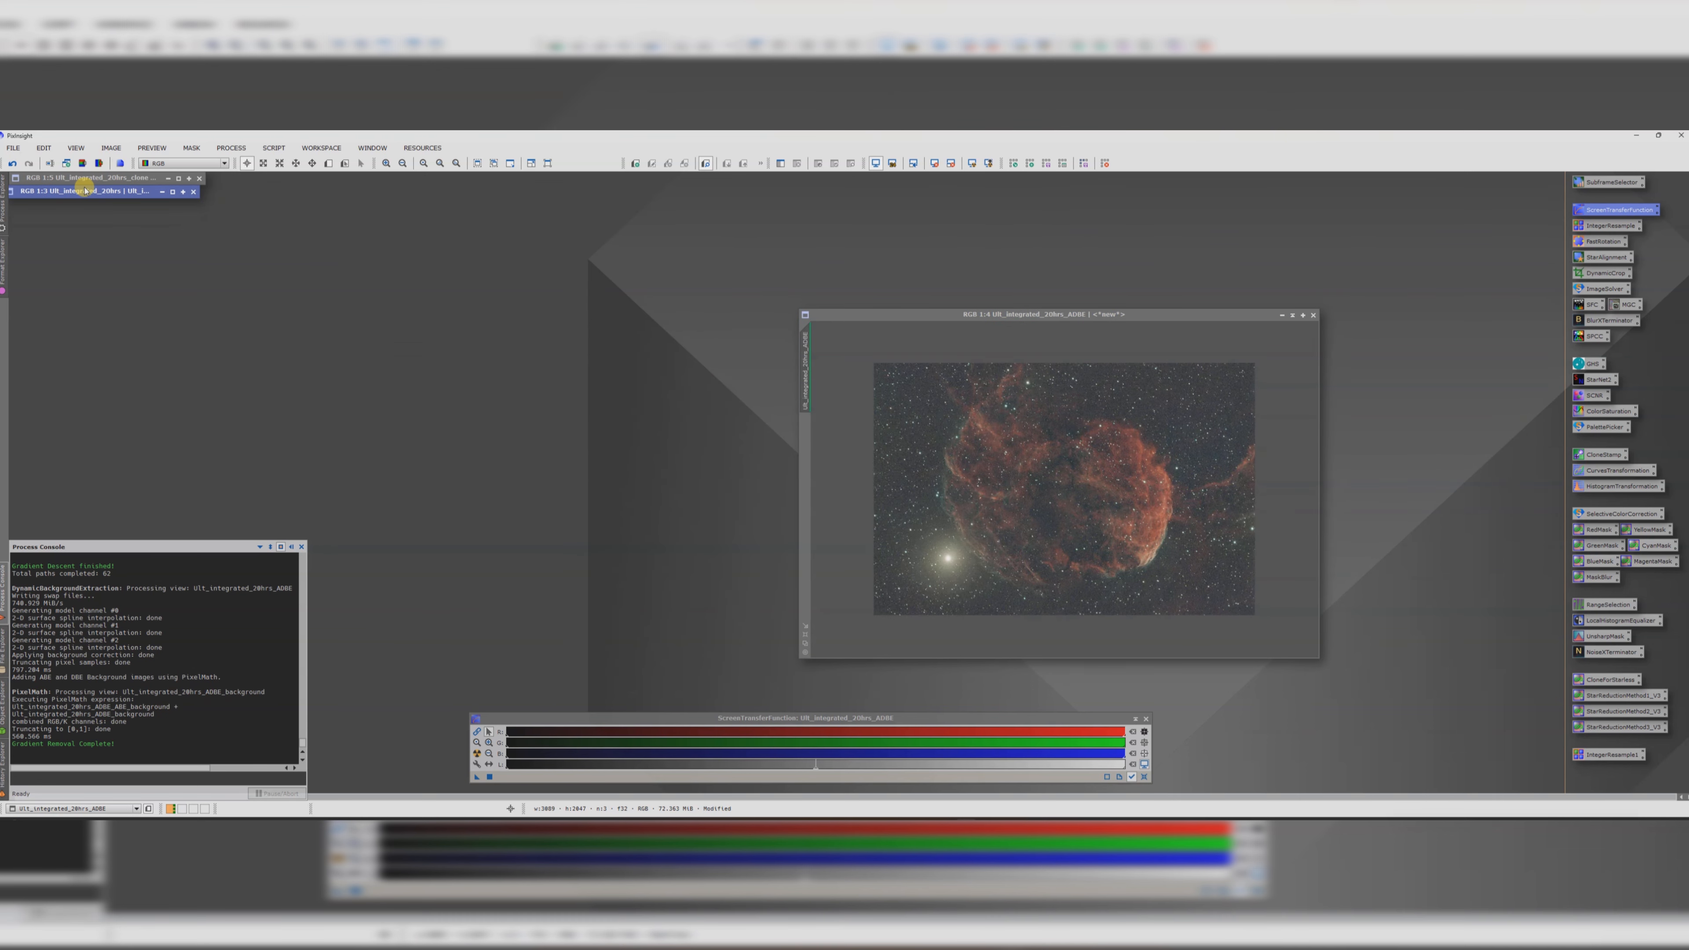
- Duplicate the ADBE image, park the clone as an icon below the others, and enlarge the ADBE image's window
mouse_move(796, 345)
mouse_down()
mouse_move(576, 348)
mouse_move(682, 445)
mouse_move(57, 204)
mouse_up()
drag(935, 313, 646, 239)
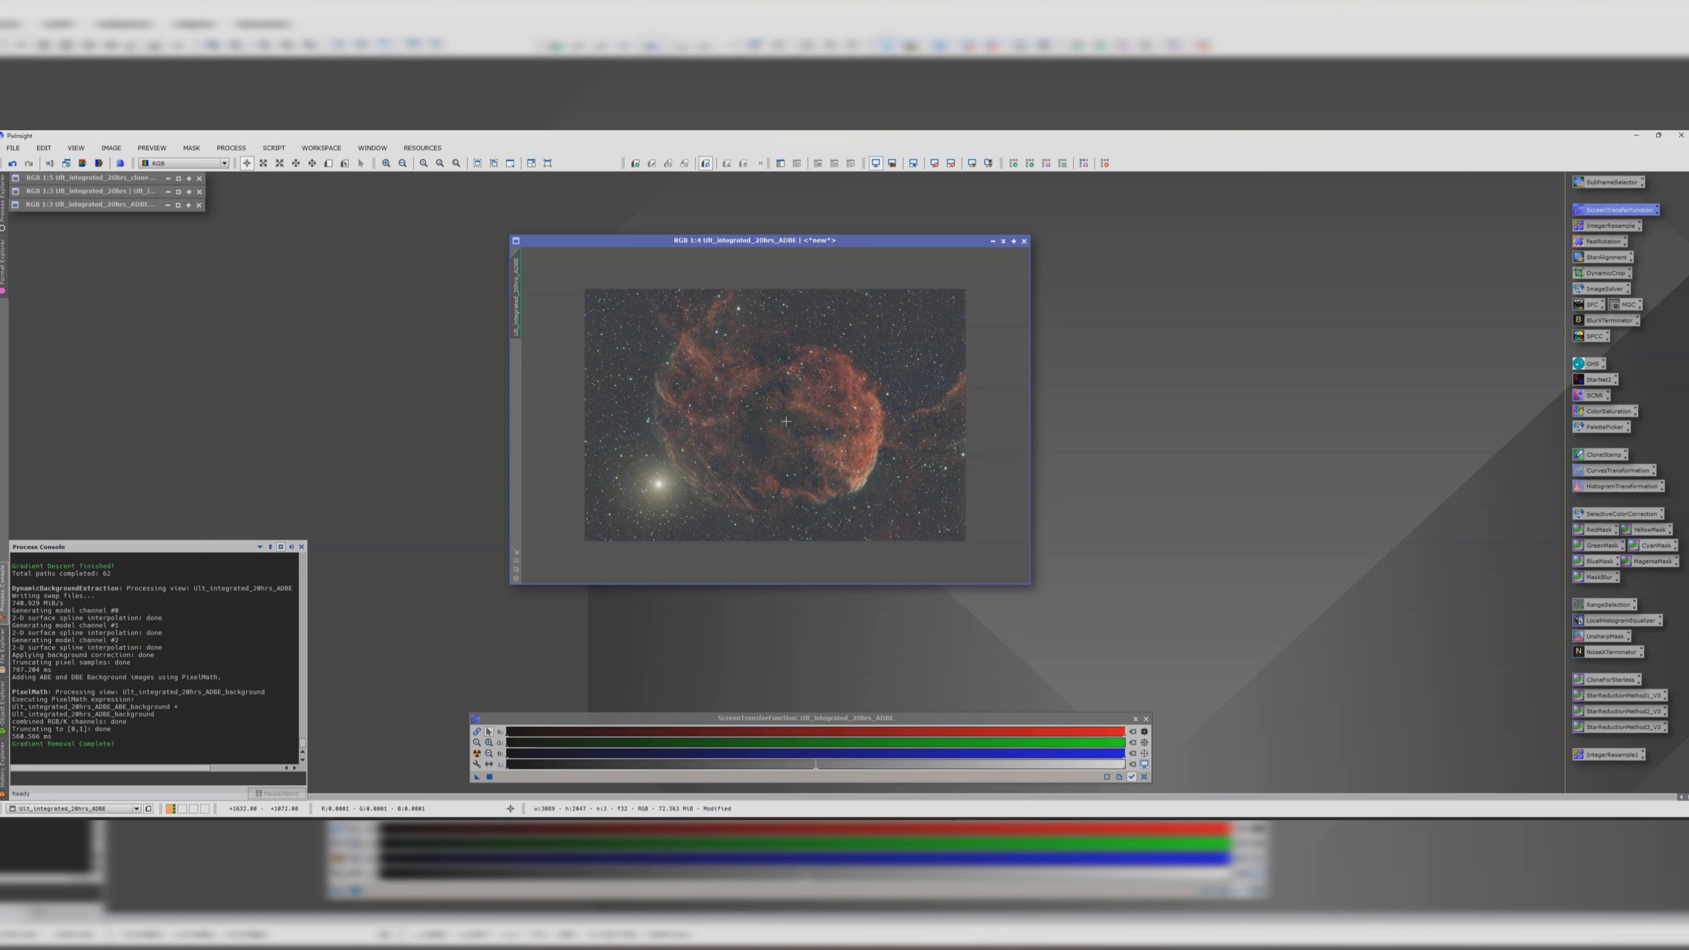
scroll(817, 421, up, 1)
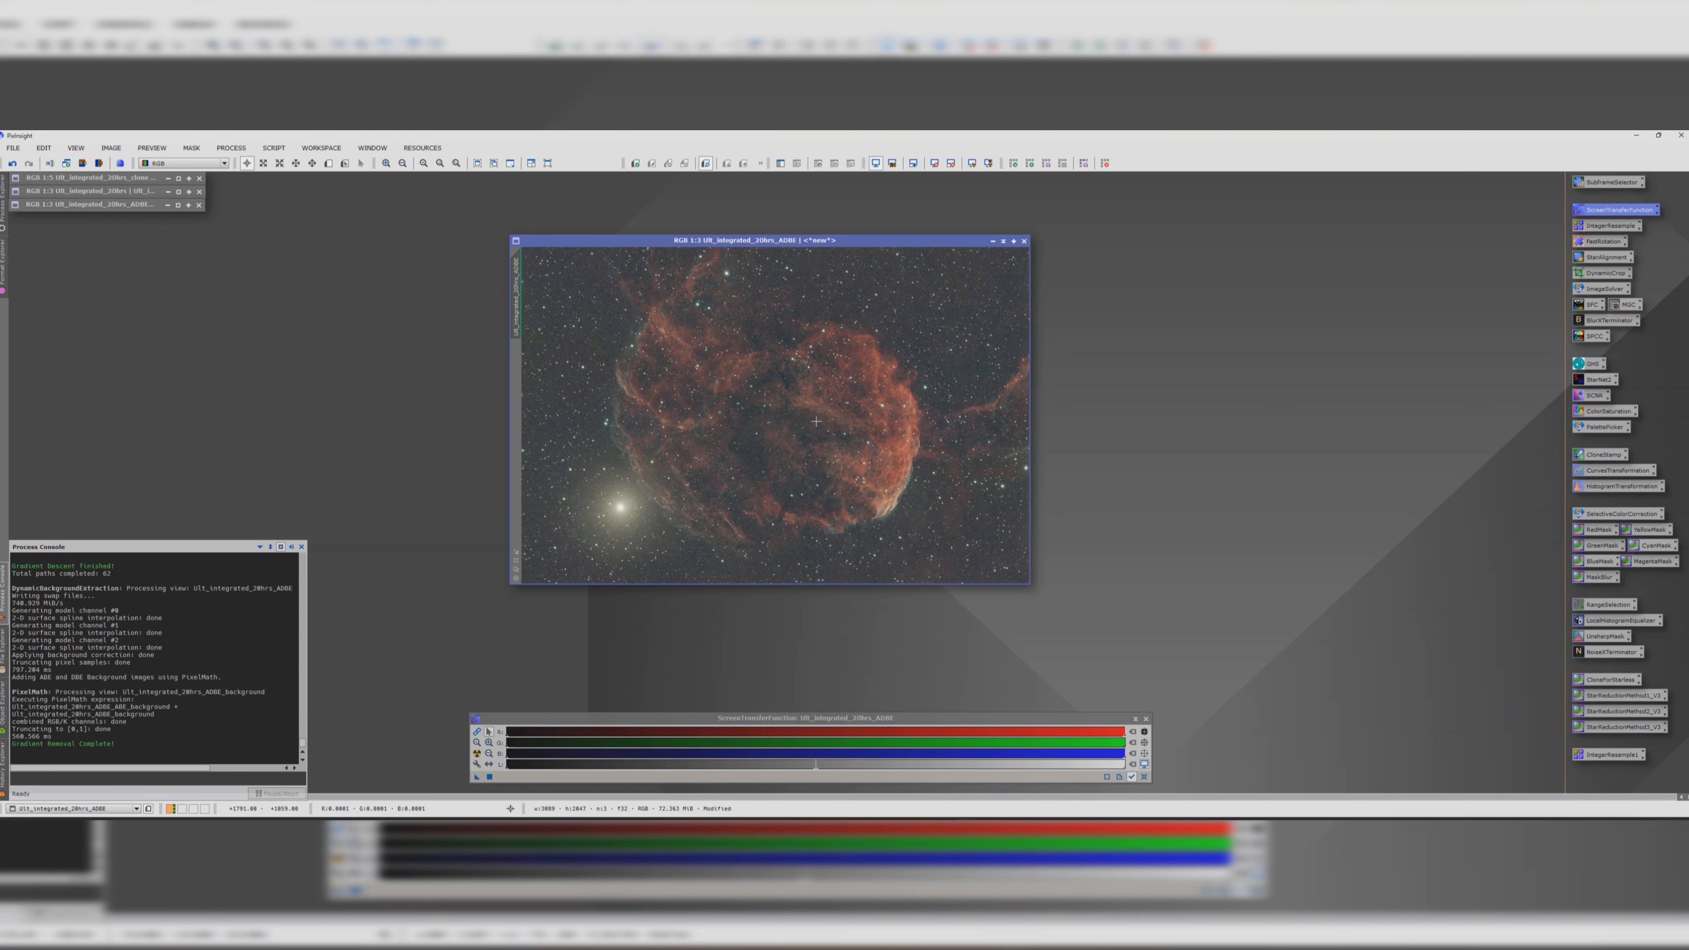
scroll(816, 421, down, 1)
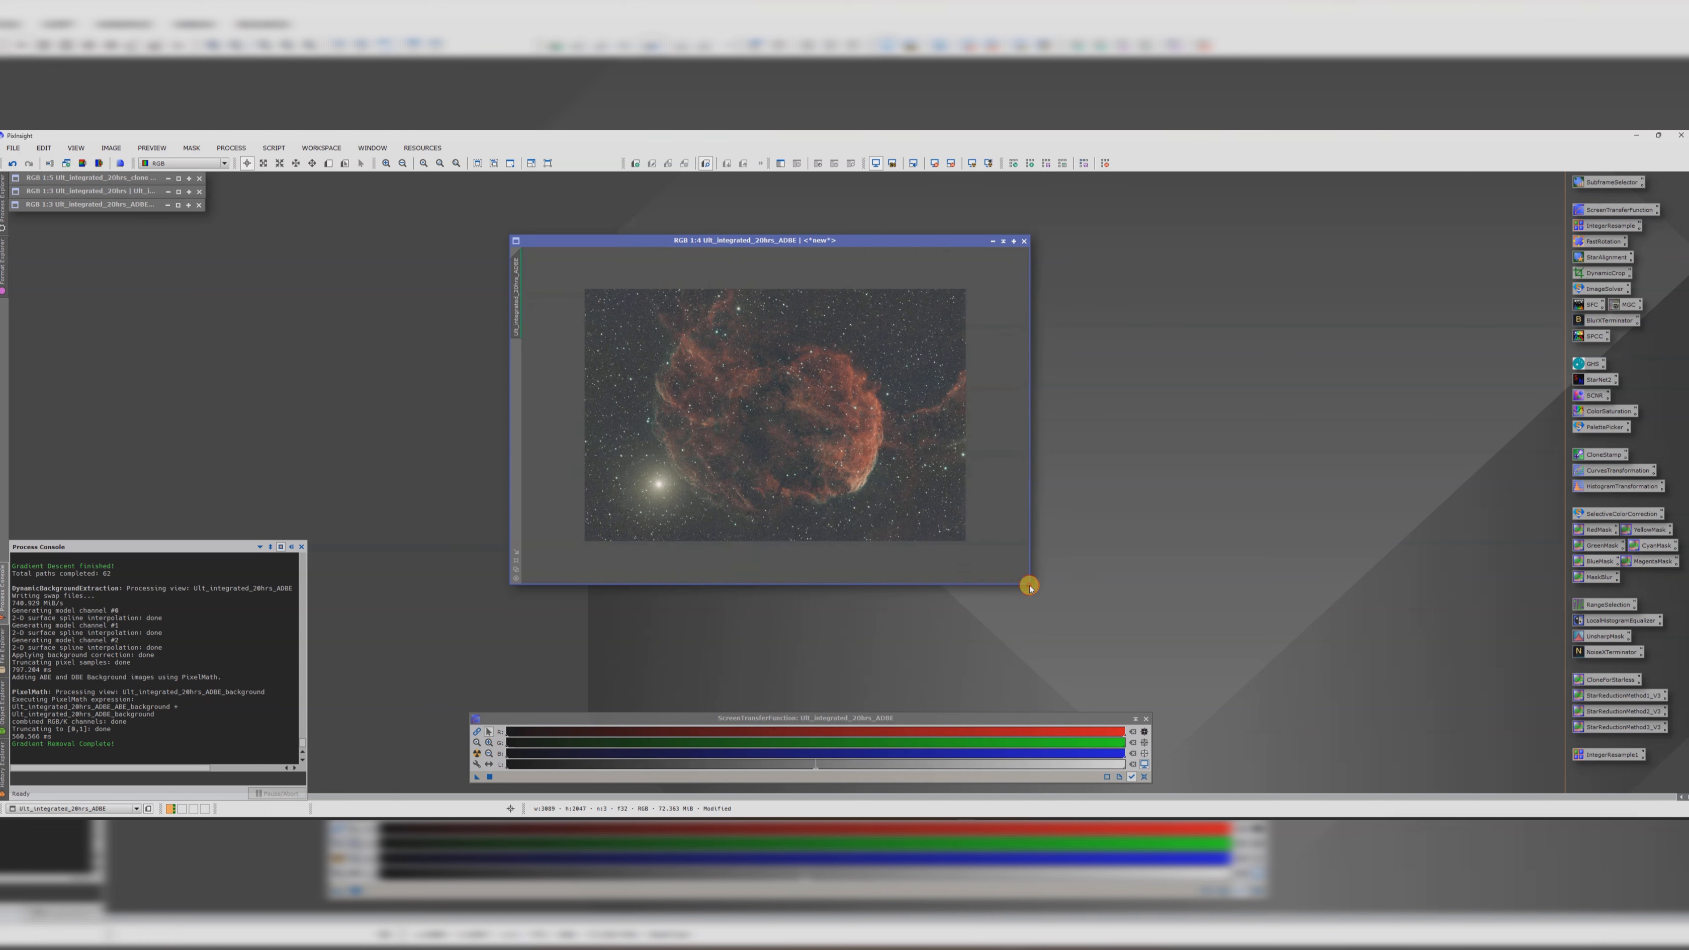
drag(1029, 587, 1332, 670)
scroll(1022, 486, up, 1)
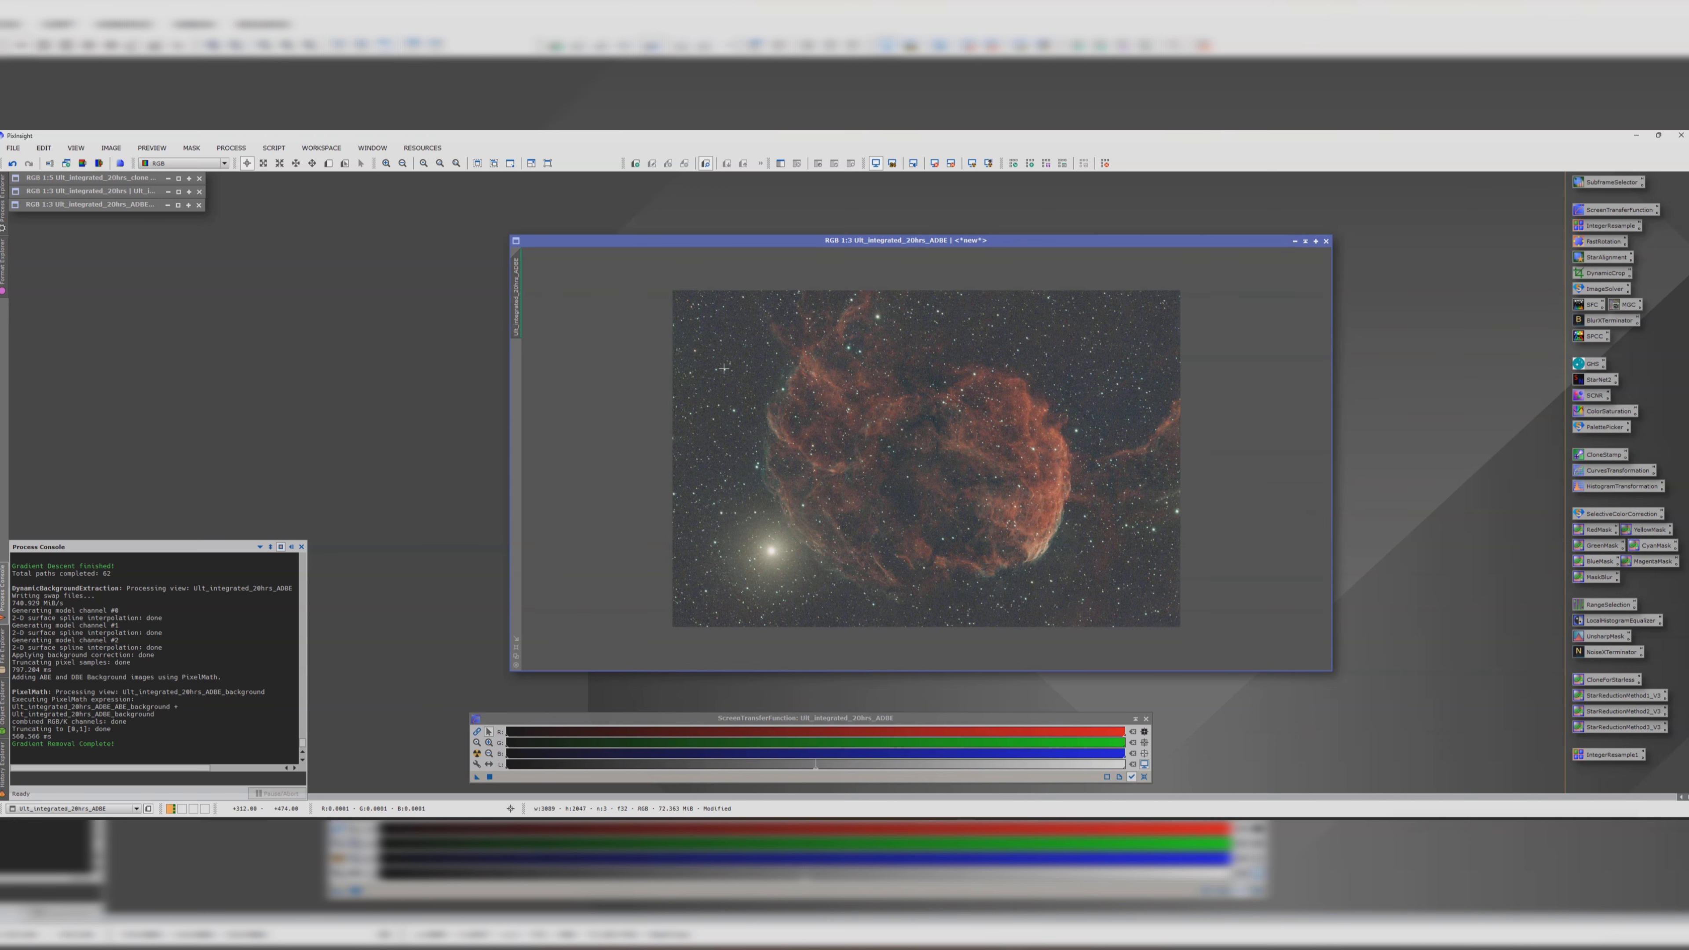
- Evaluate the star profiles of the ADBE image with the PSFImage script to measure the FWHM in X and Y
drag(546, 241, 455, 233)
click(273, 148)
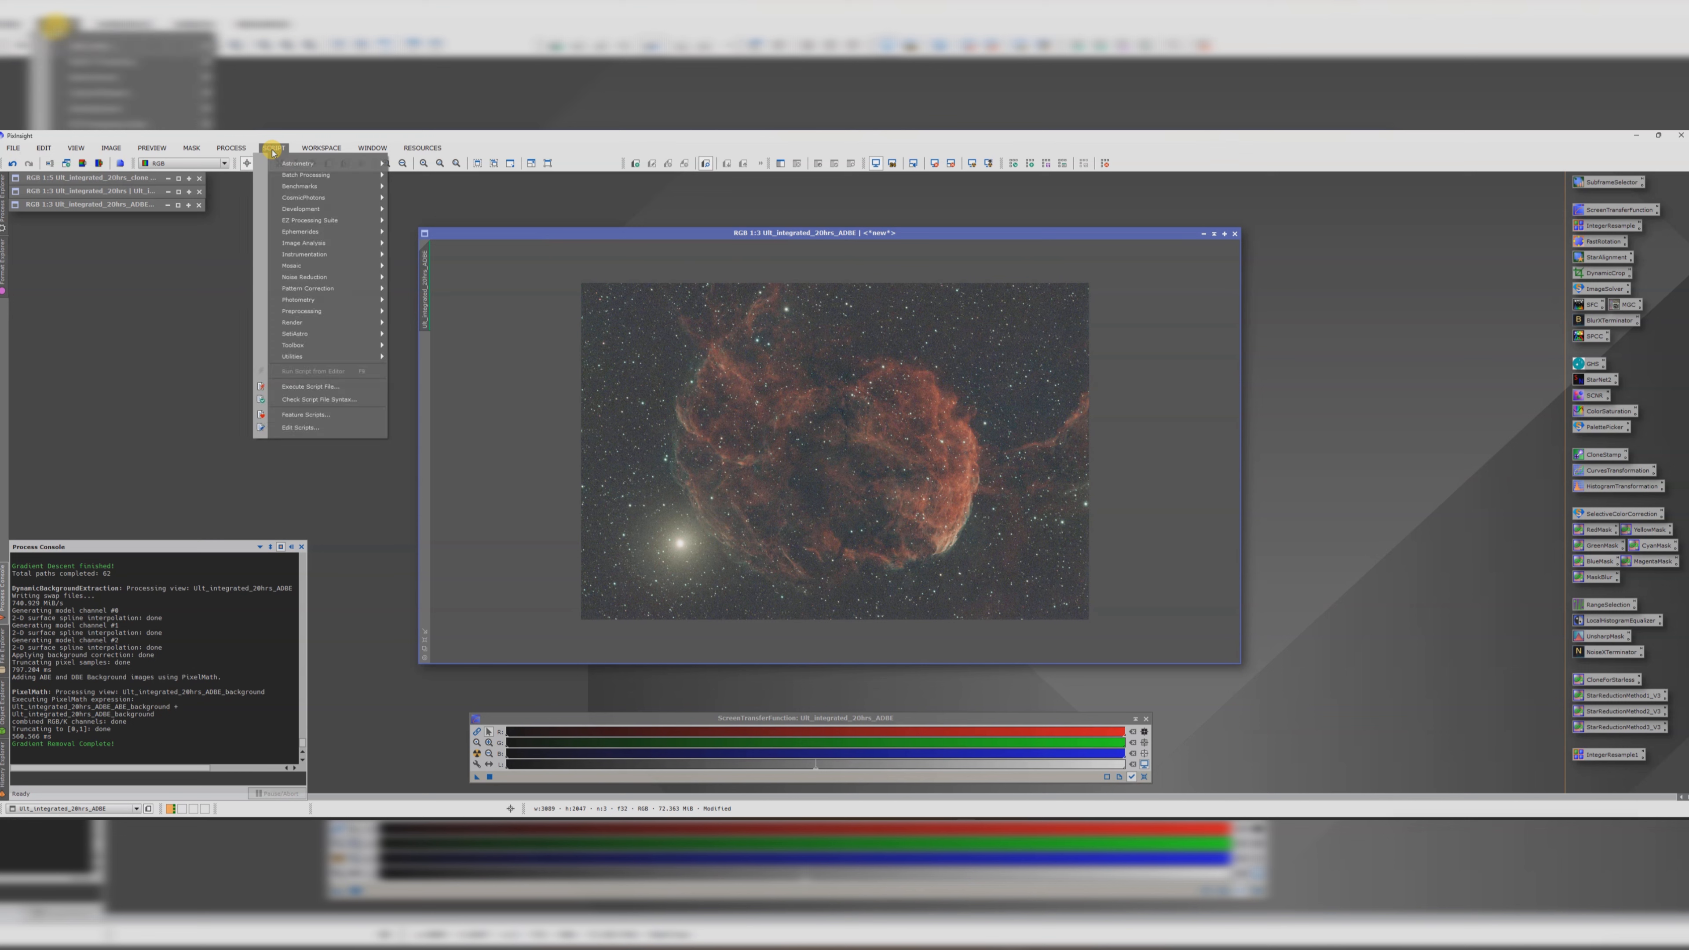
mouse_move(293, 323)
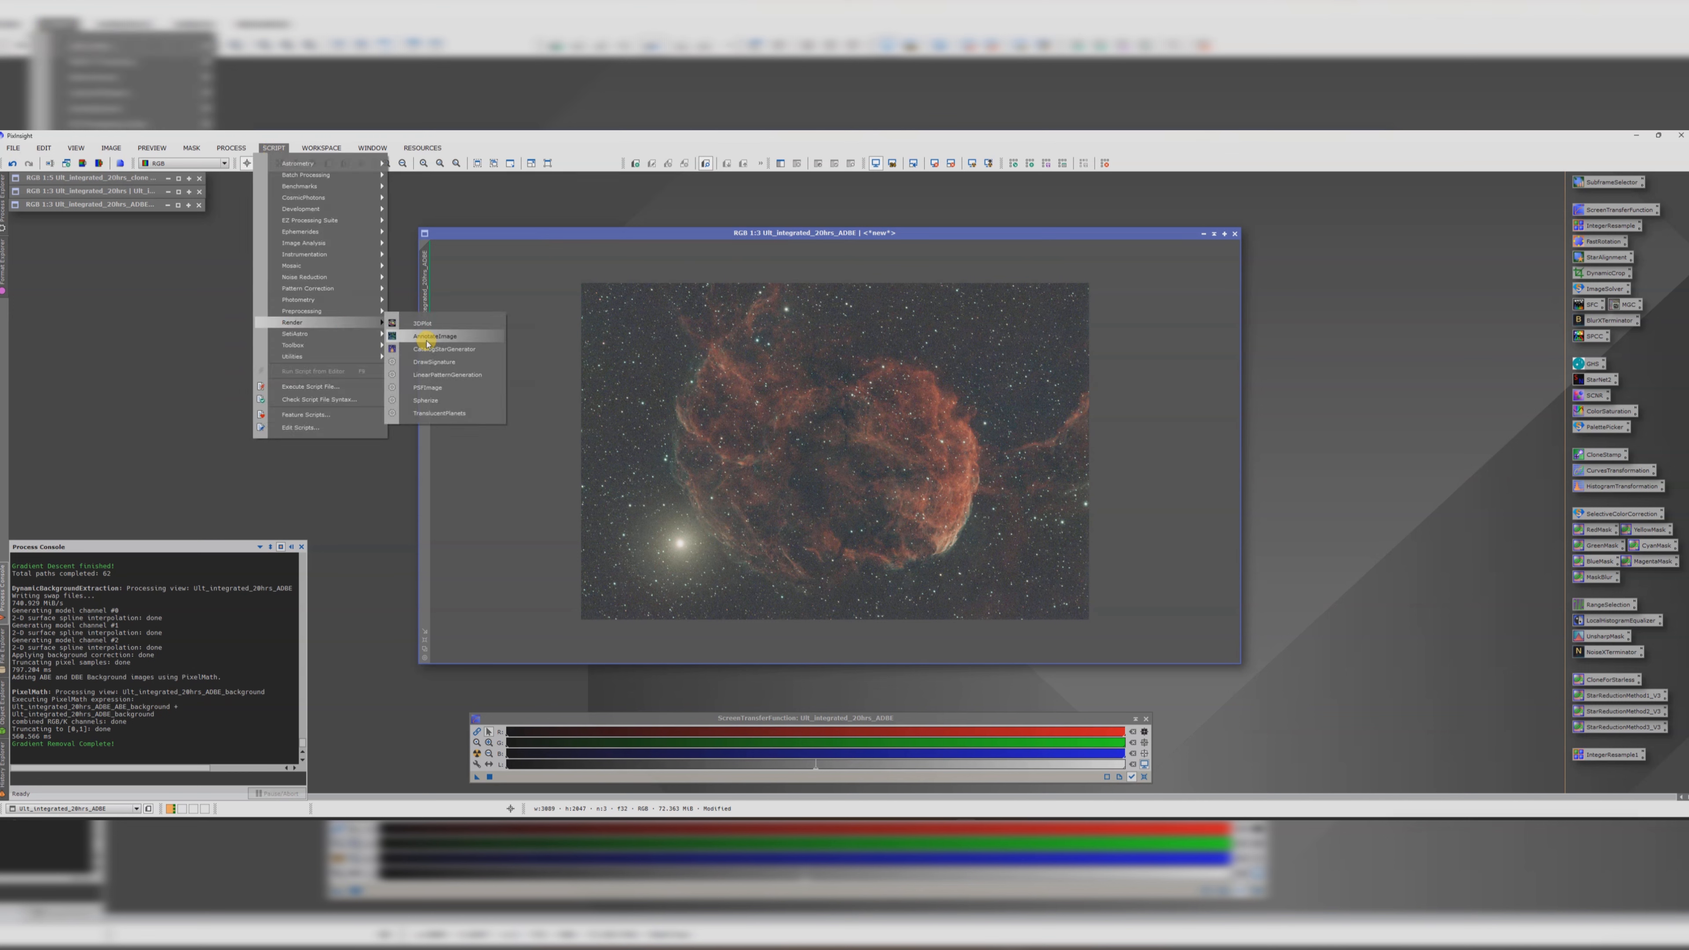
click(427, 387)
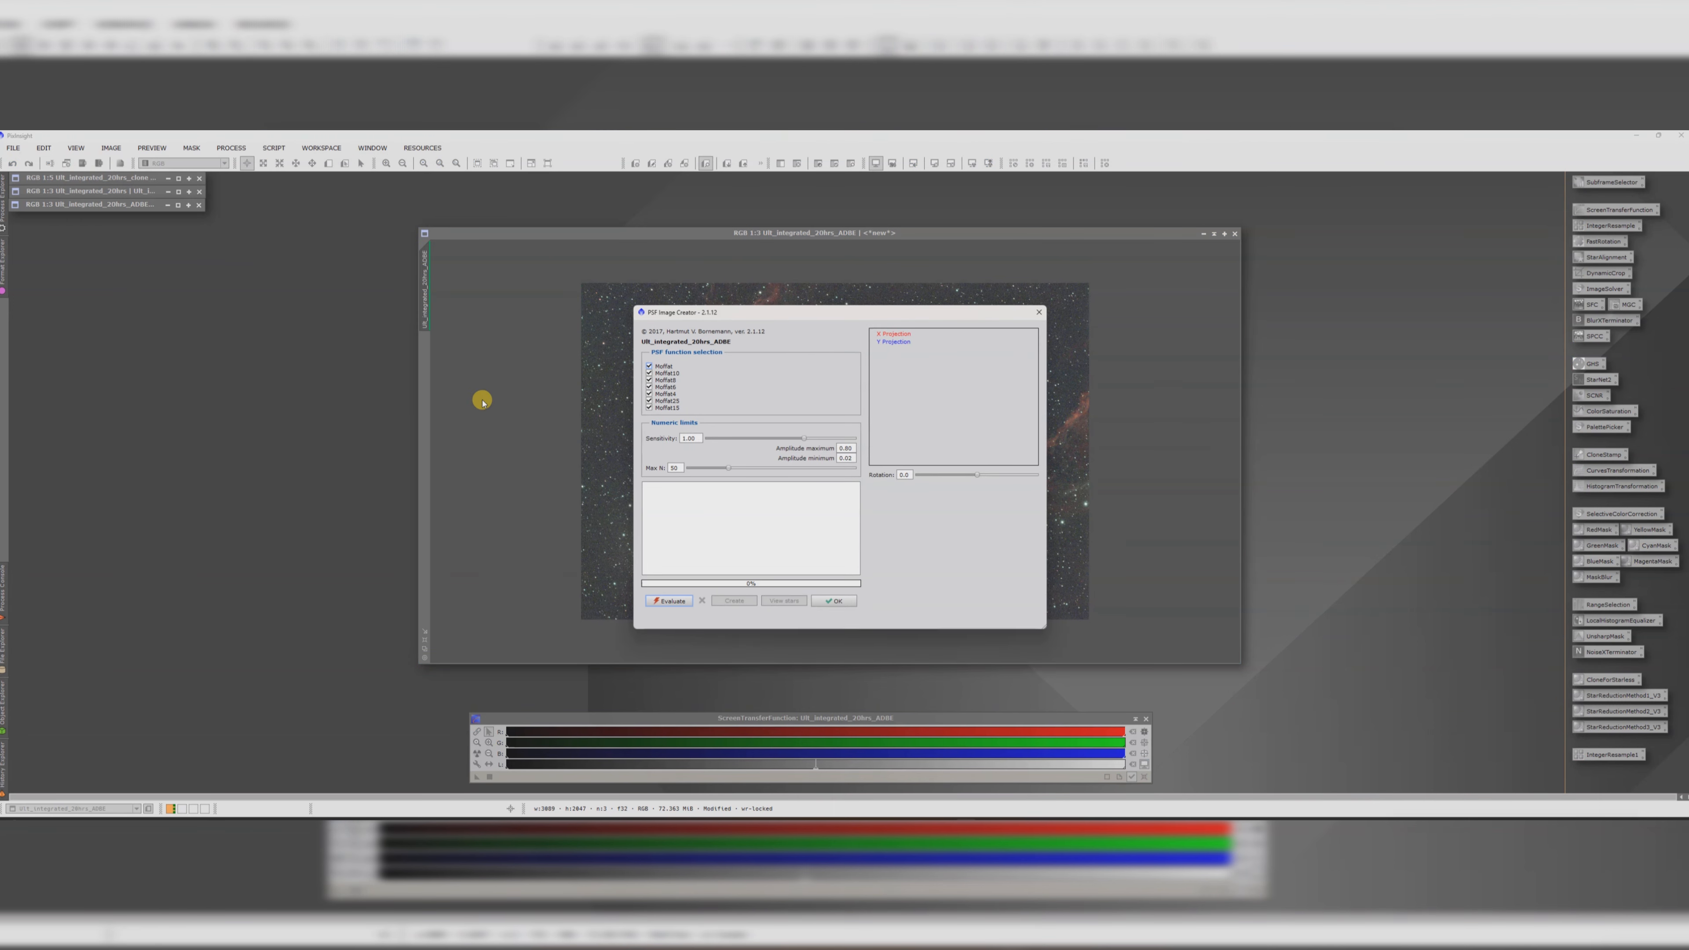
click(672, 602)
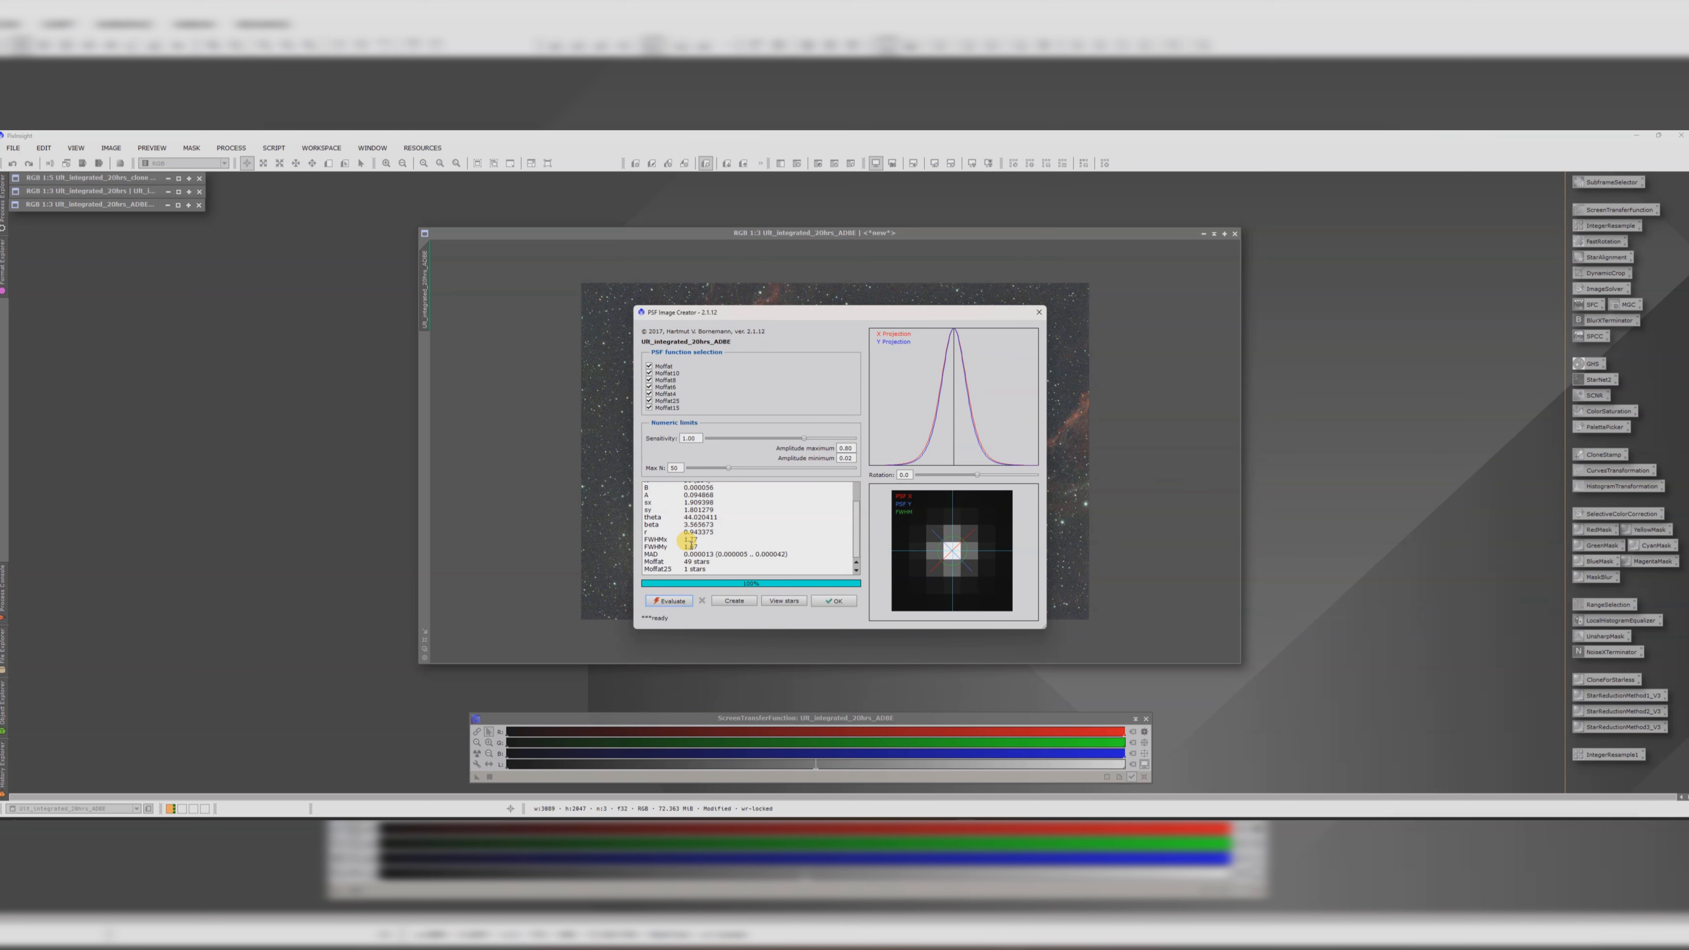
- Examine the FWHM results in X and Y for the ADBE image's stars and close the PSFImage script
mouse_move(698, 547)
mouse_down()
mouse_move(655, 544)
mouse_move(685, 545)
mouse_up()
click(695, 545)
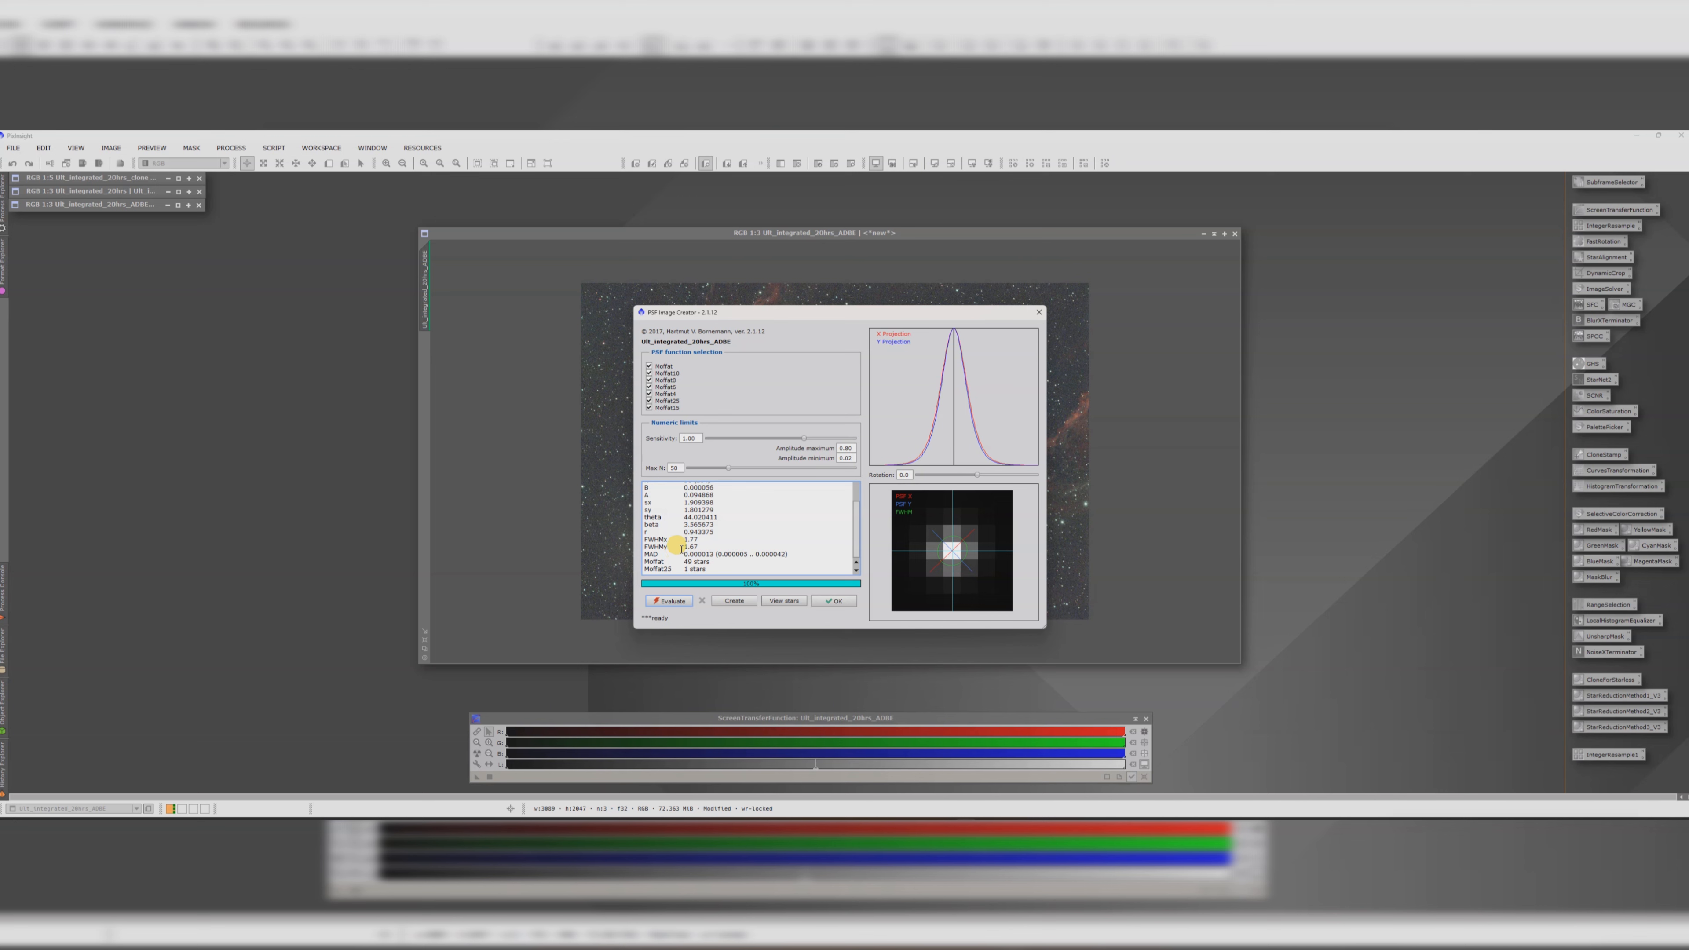
click(824, 600)
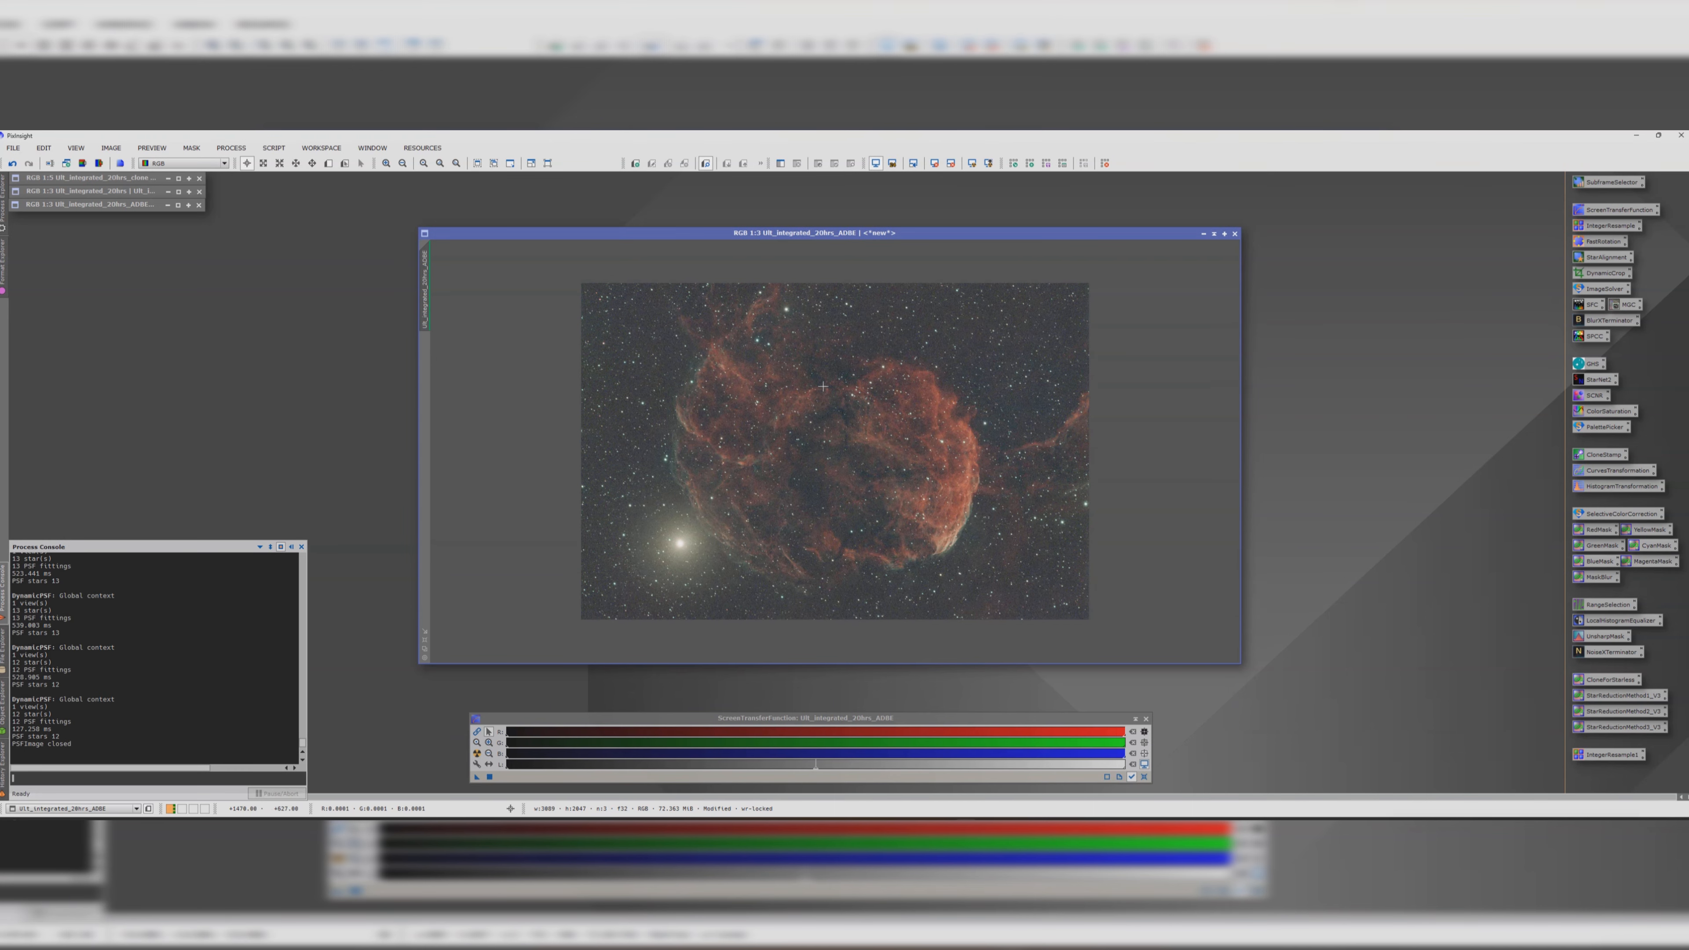
- Sharpen the ADBE image with BlurXTerminator using a manual PSF diameter of 1.72 pixels, and close the process
double_click(1589, 322)
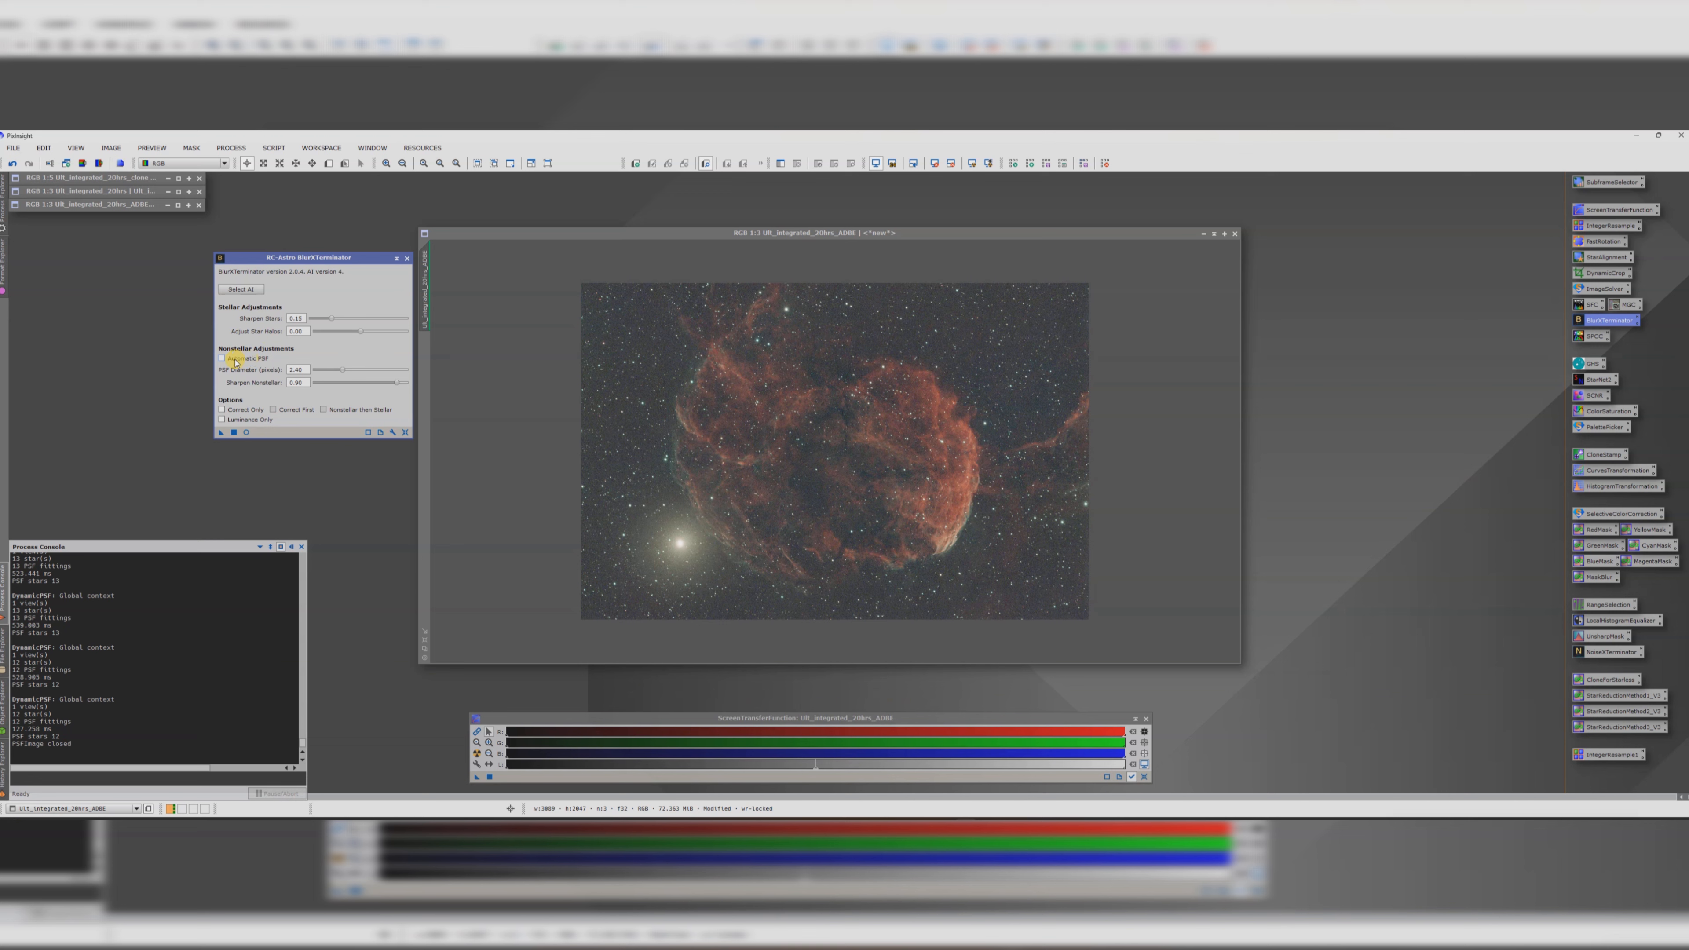
drag(304, 369, 285, 369)
drag(221, 431, 878, 486)
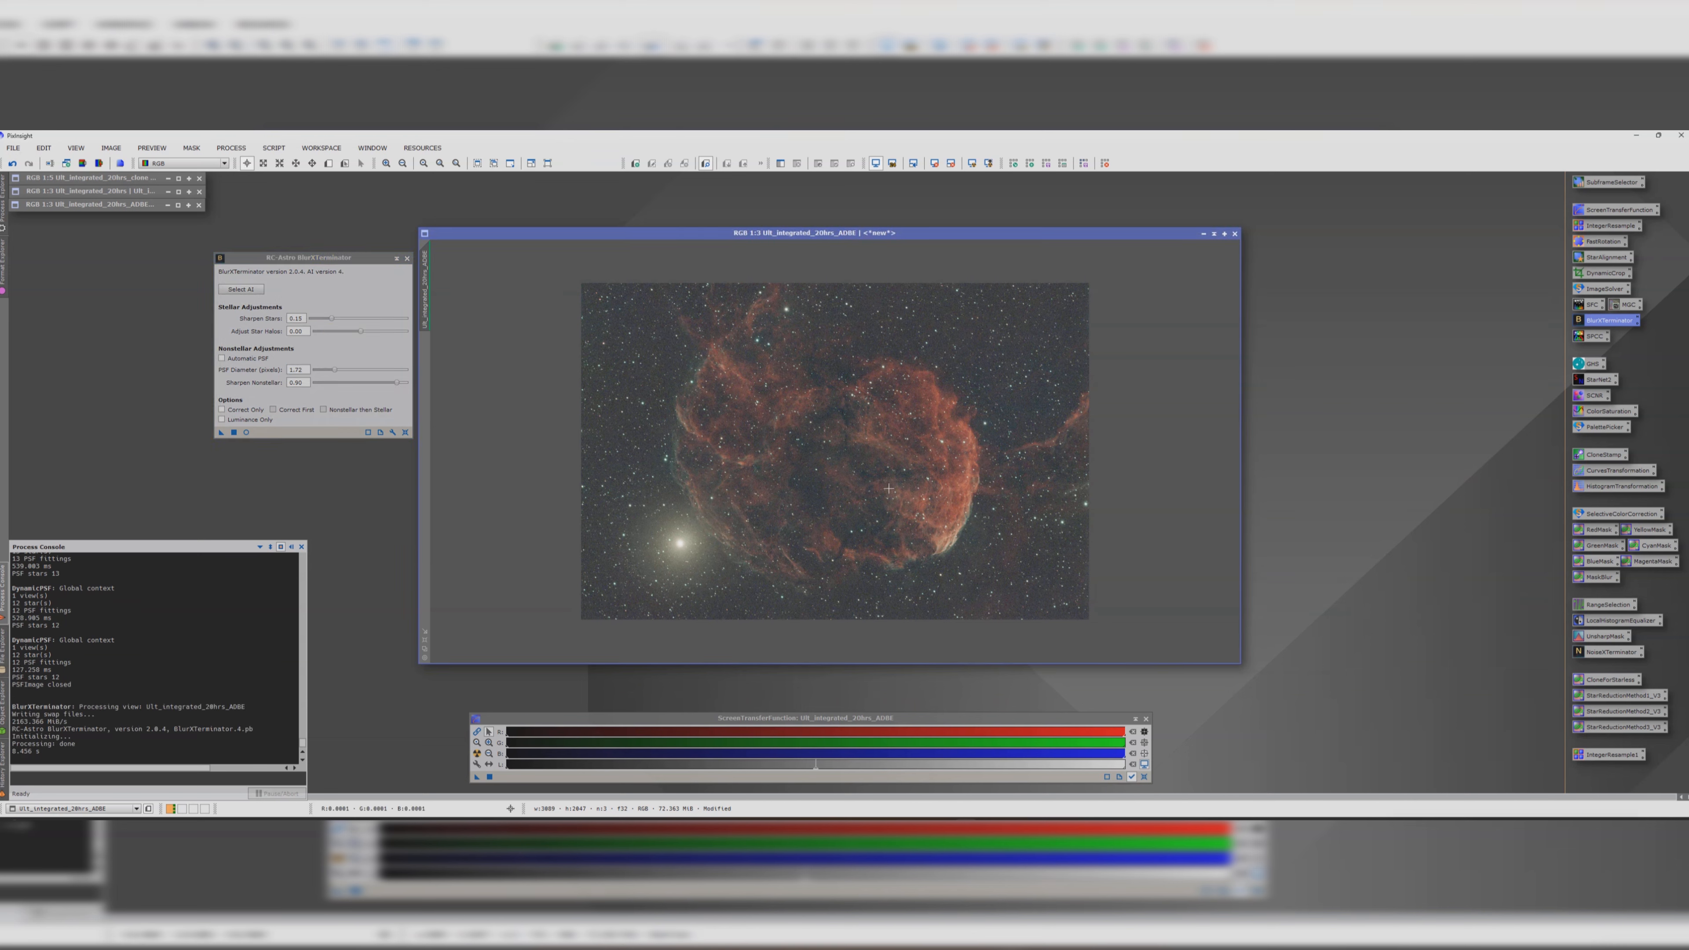
click(407, 259)
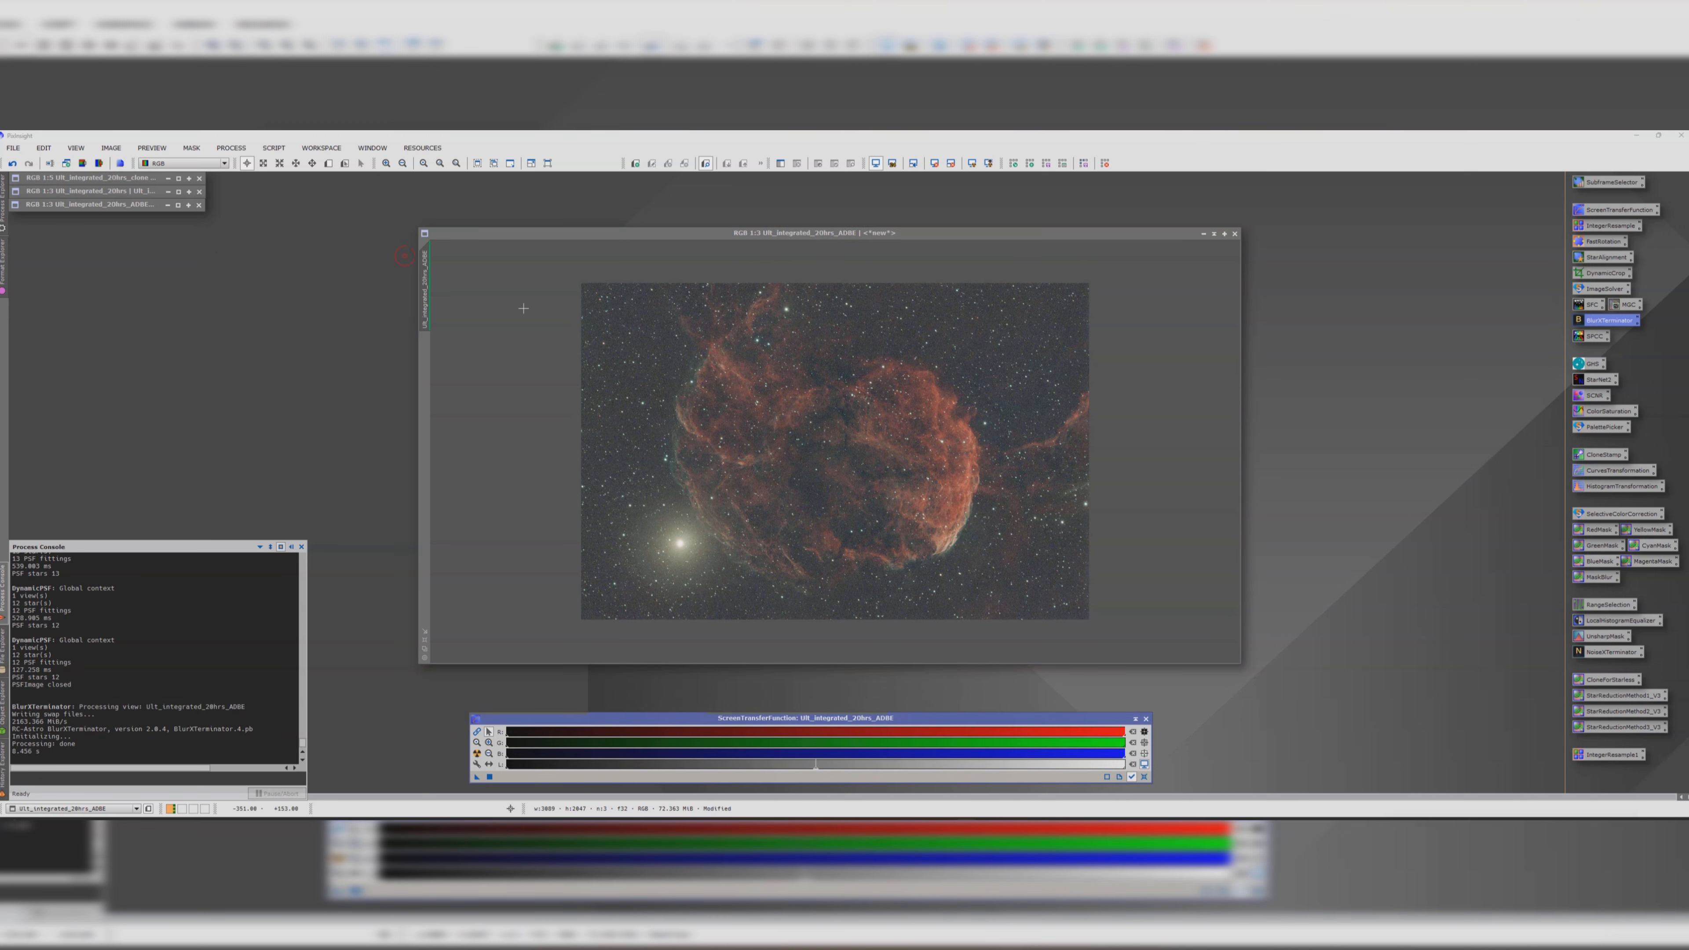
- Rename the sharpened ADBE image as Ult_BlurX
double_click(426, 287)
drag(857, 477, 786, 475)
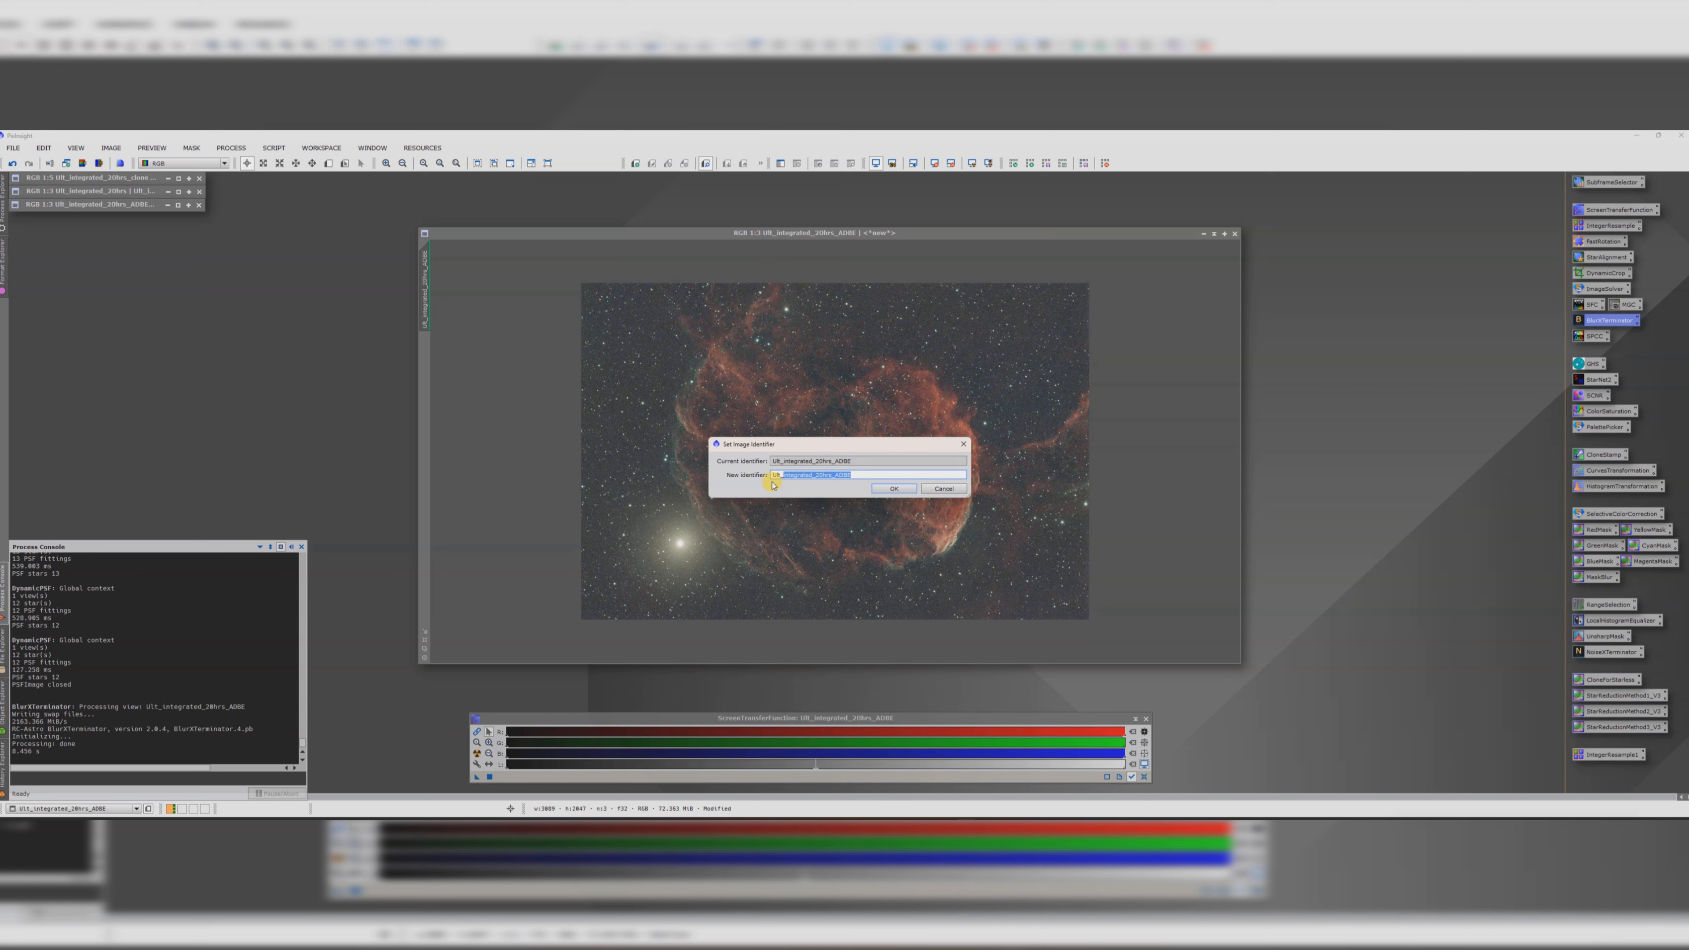
text(BlurX)
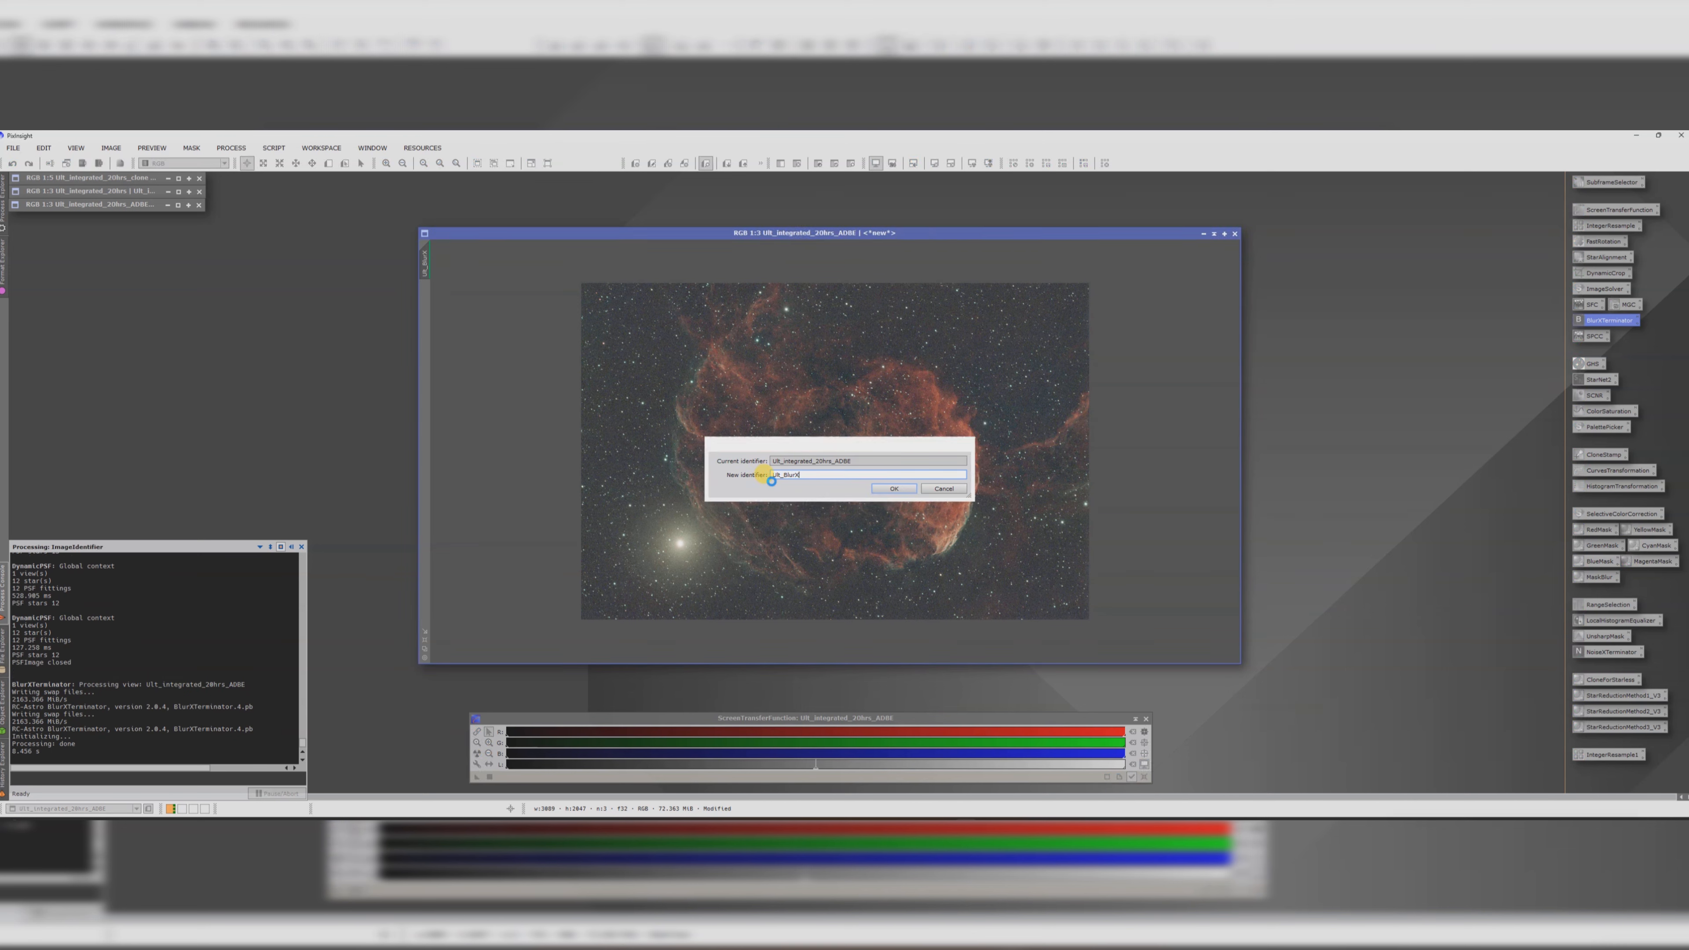
key(Return)
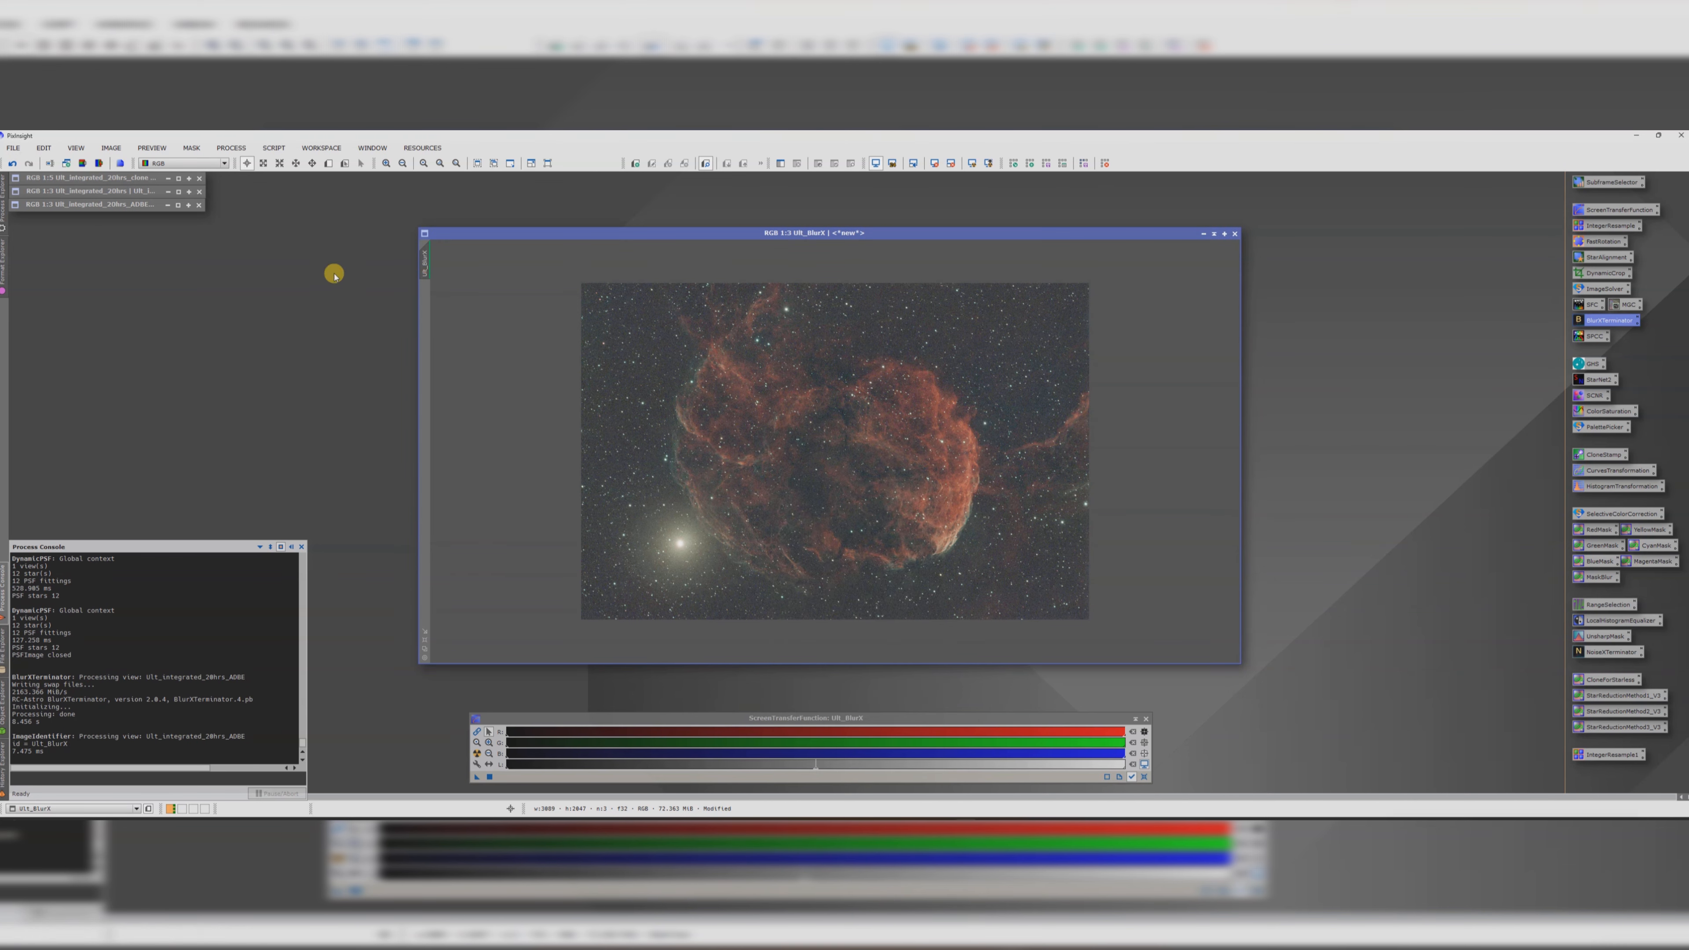
- Duplicate the Ult_BlurX image, park the clone as an icon below the others, and reposition the Ult_BlurX window
drag(424, 264, 327, 310)
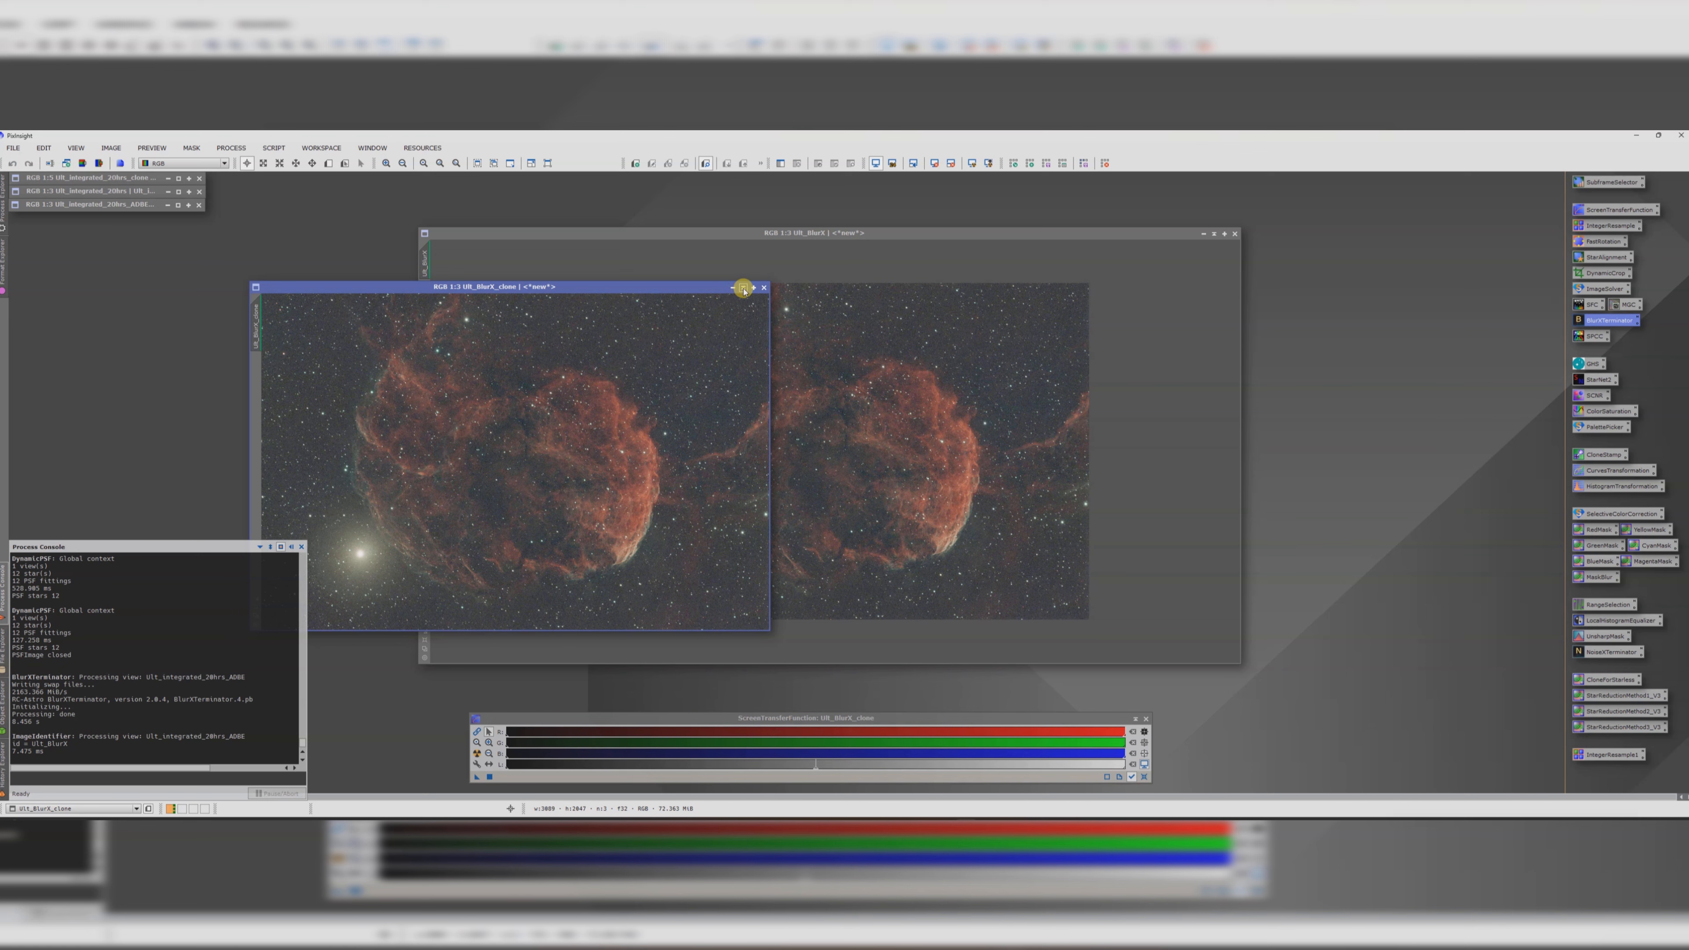
click(733, 287)
drag(471, 443, 95, 226)
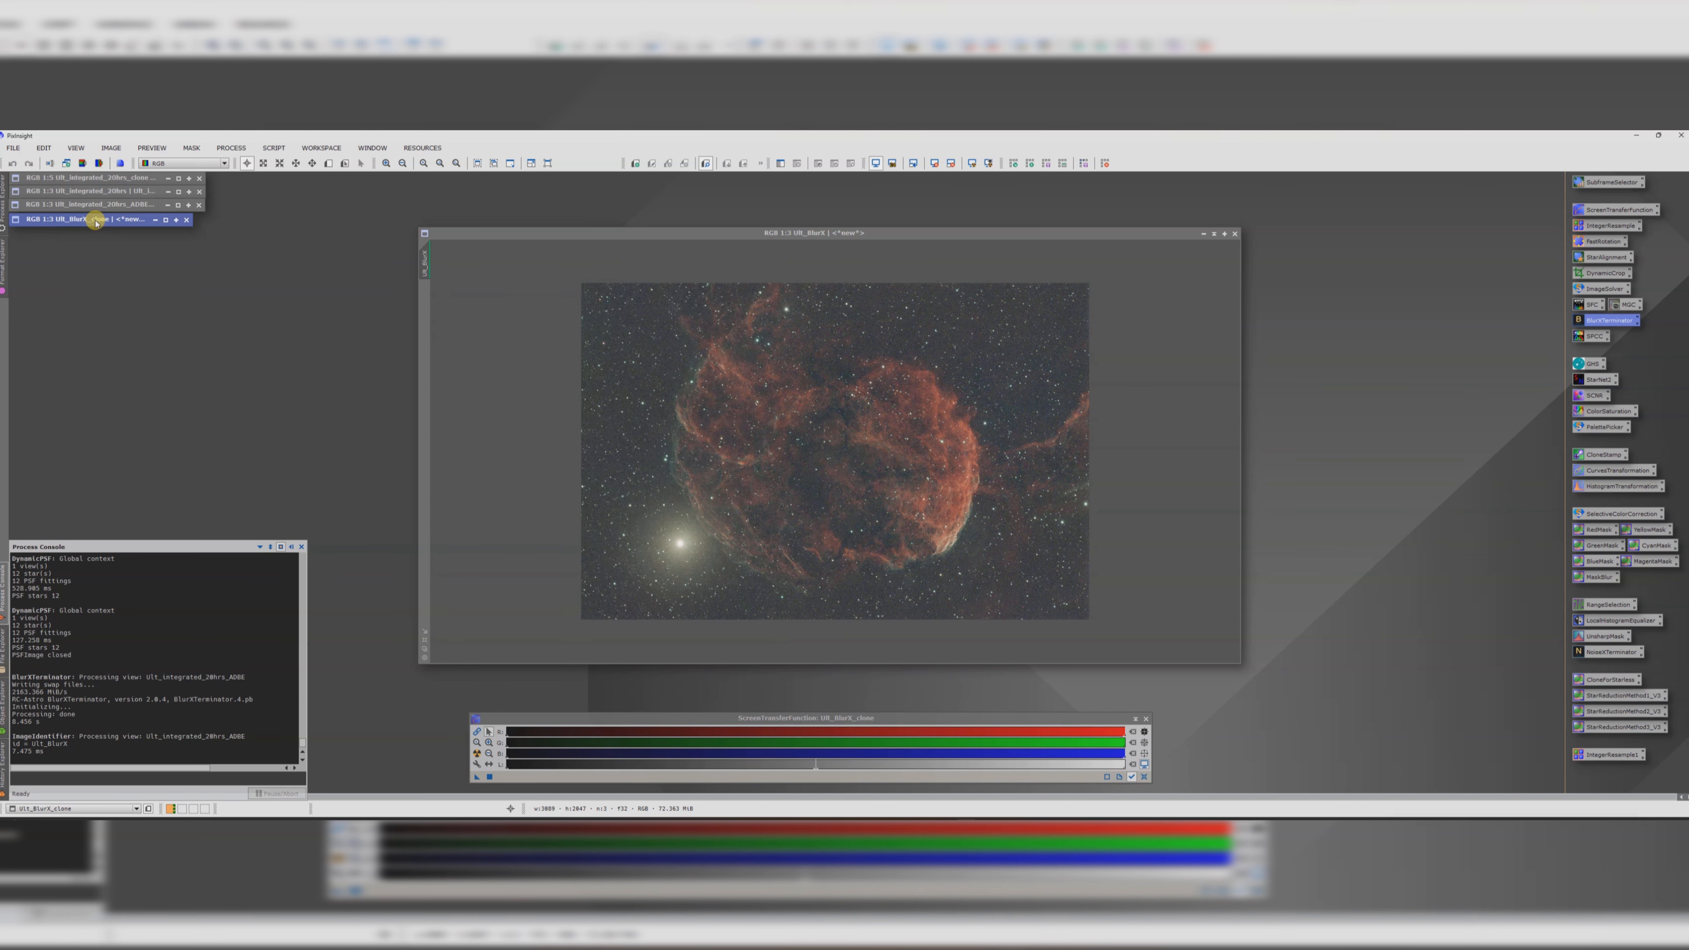
drag(630, 233, 698, 227)
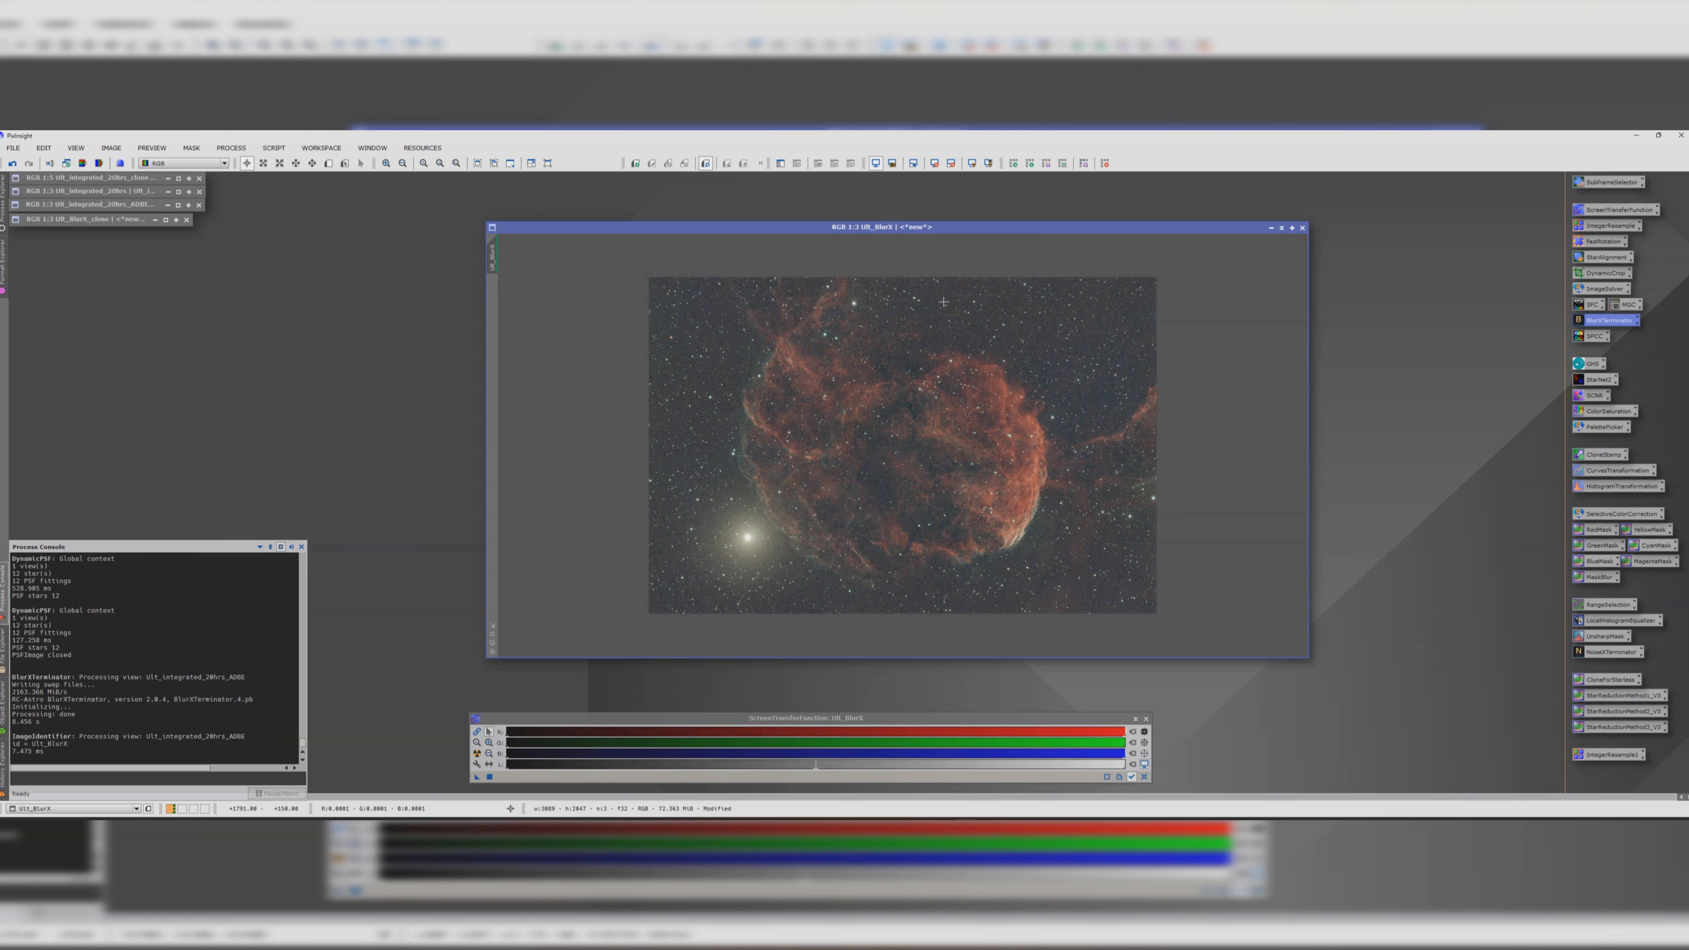
click(1592, 337)
mouse_move(622, 227)
mouse_down()
mouse_move(539, 198)
mouse_move(599, 210)
mouse_up()
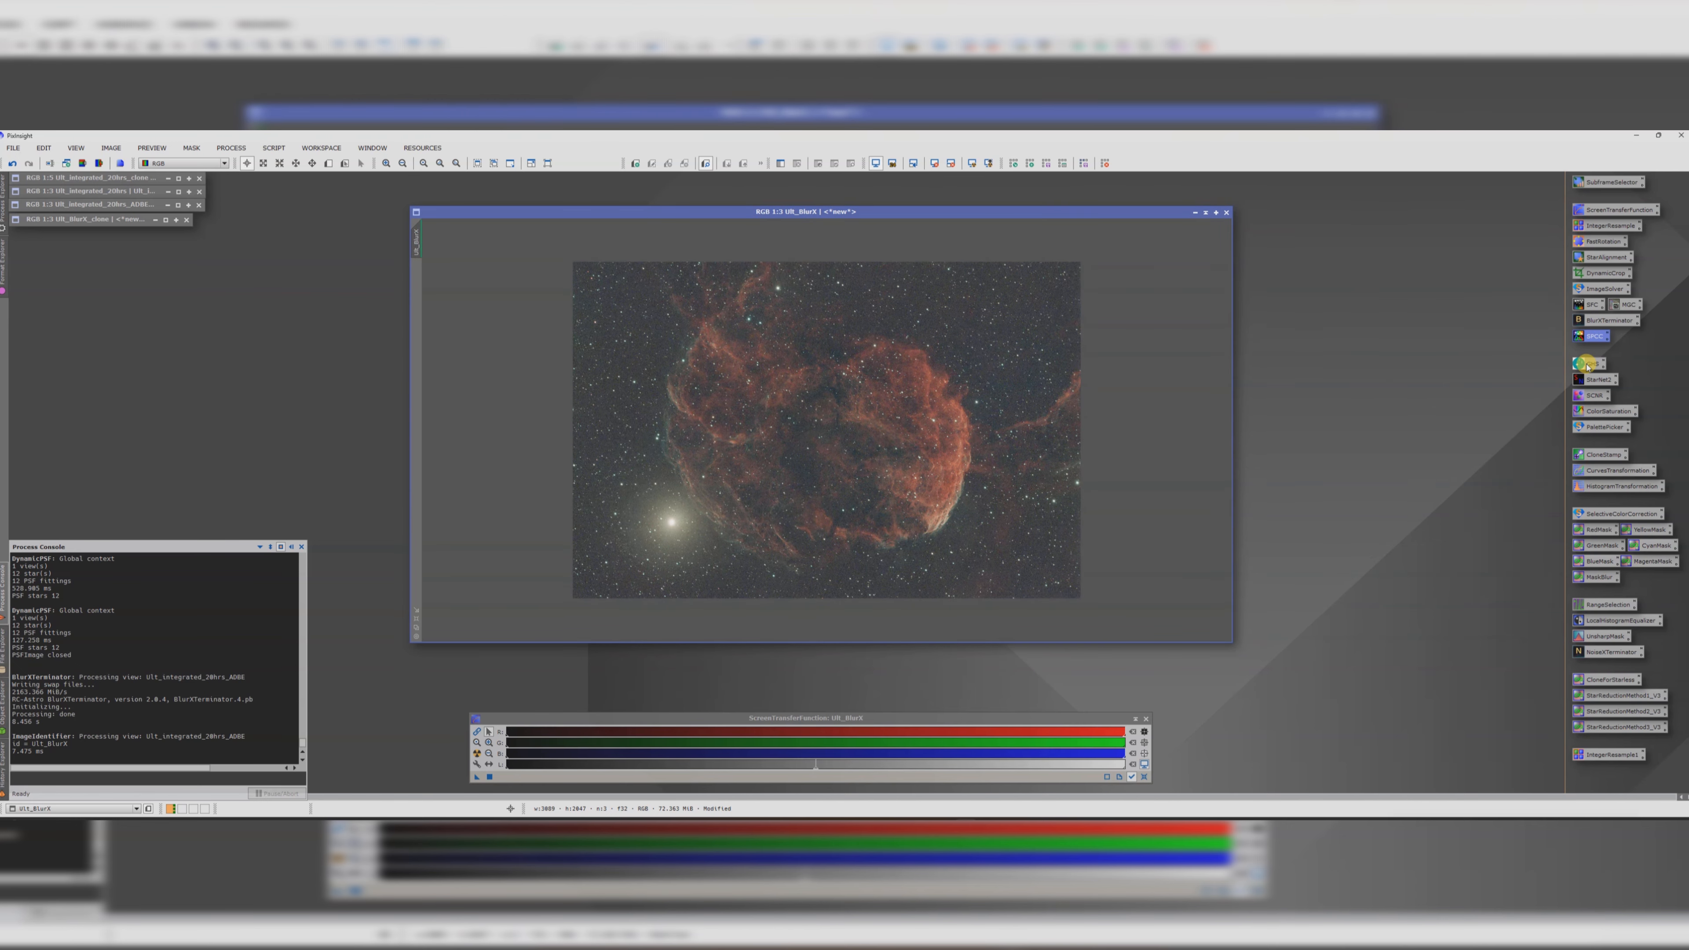
- Stretch the Ult_BlurX image with the Statistical Stretch script at a target median of 0.25, refreshing the preview before executing it
click(274, 148)
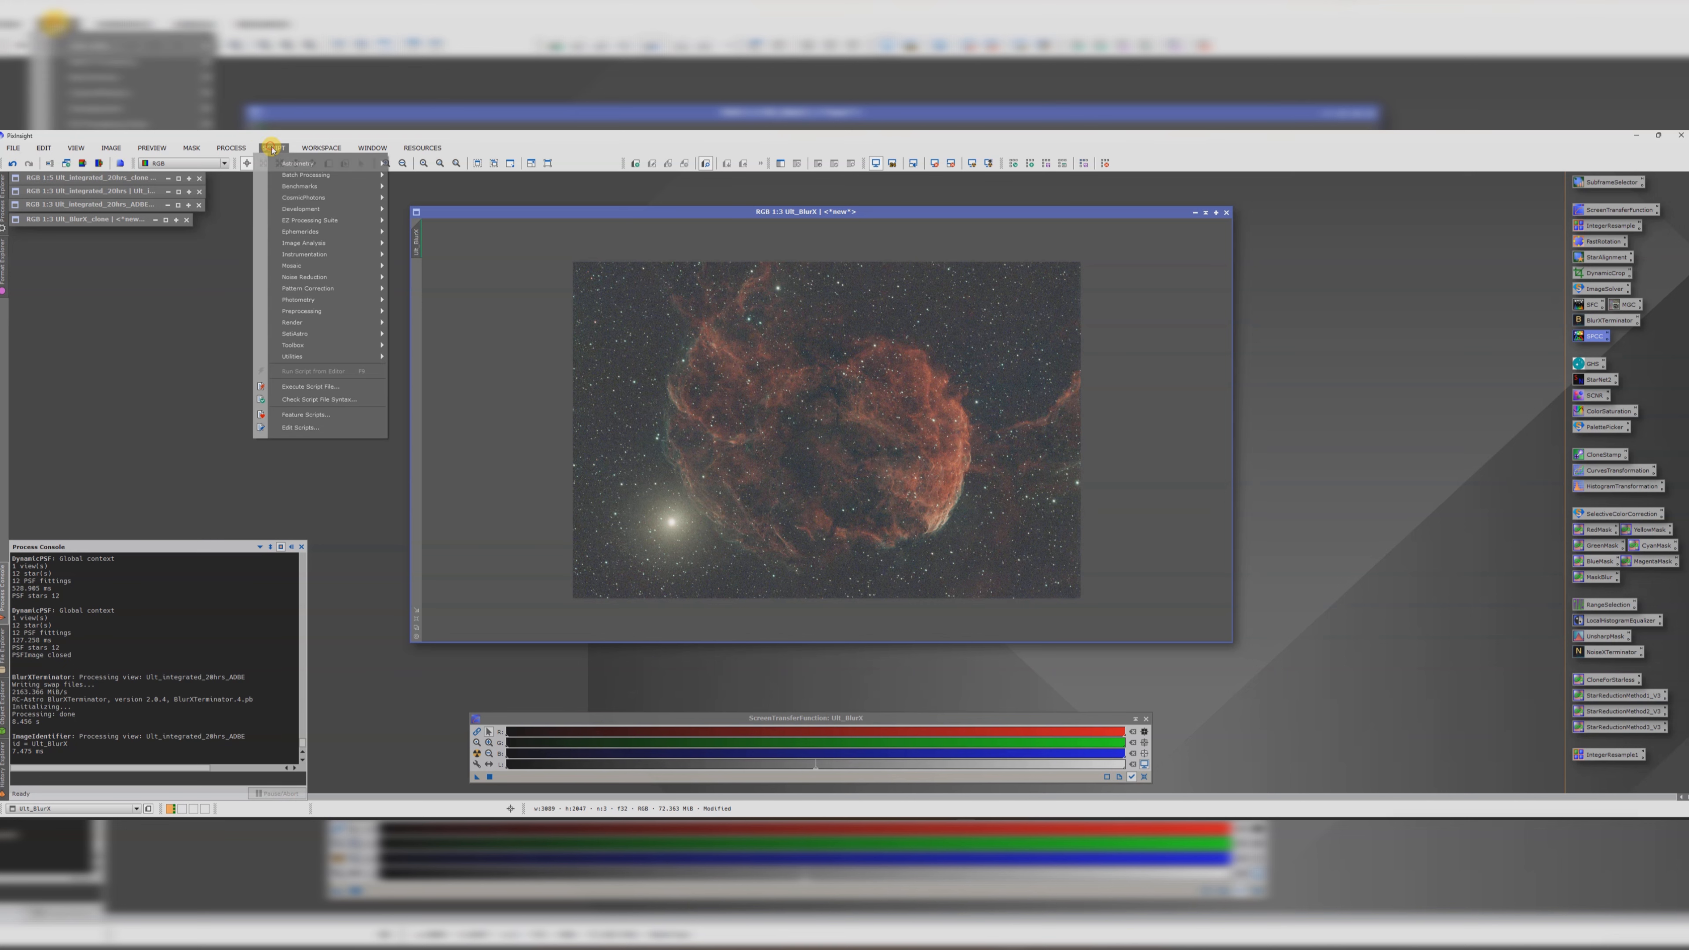
mouse_move(292, 333)
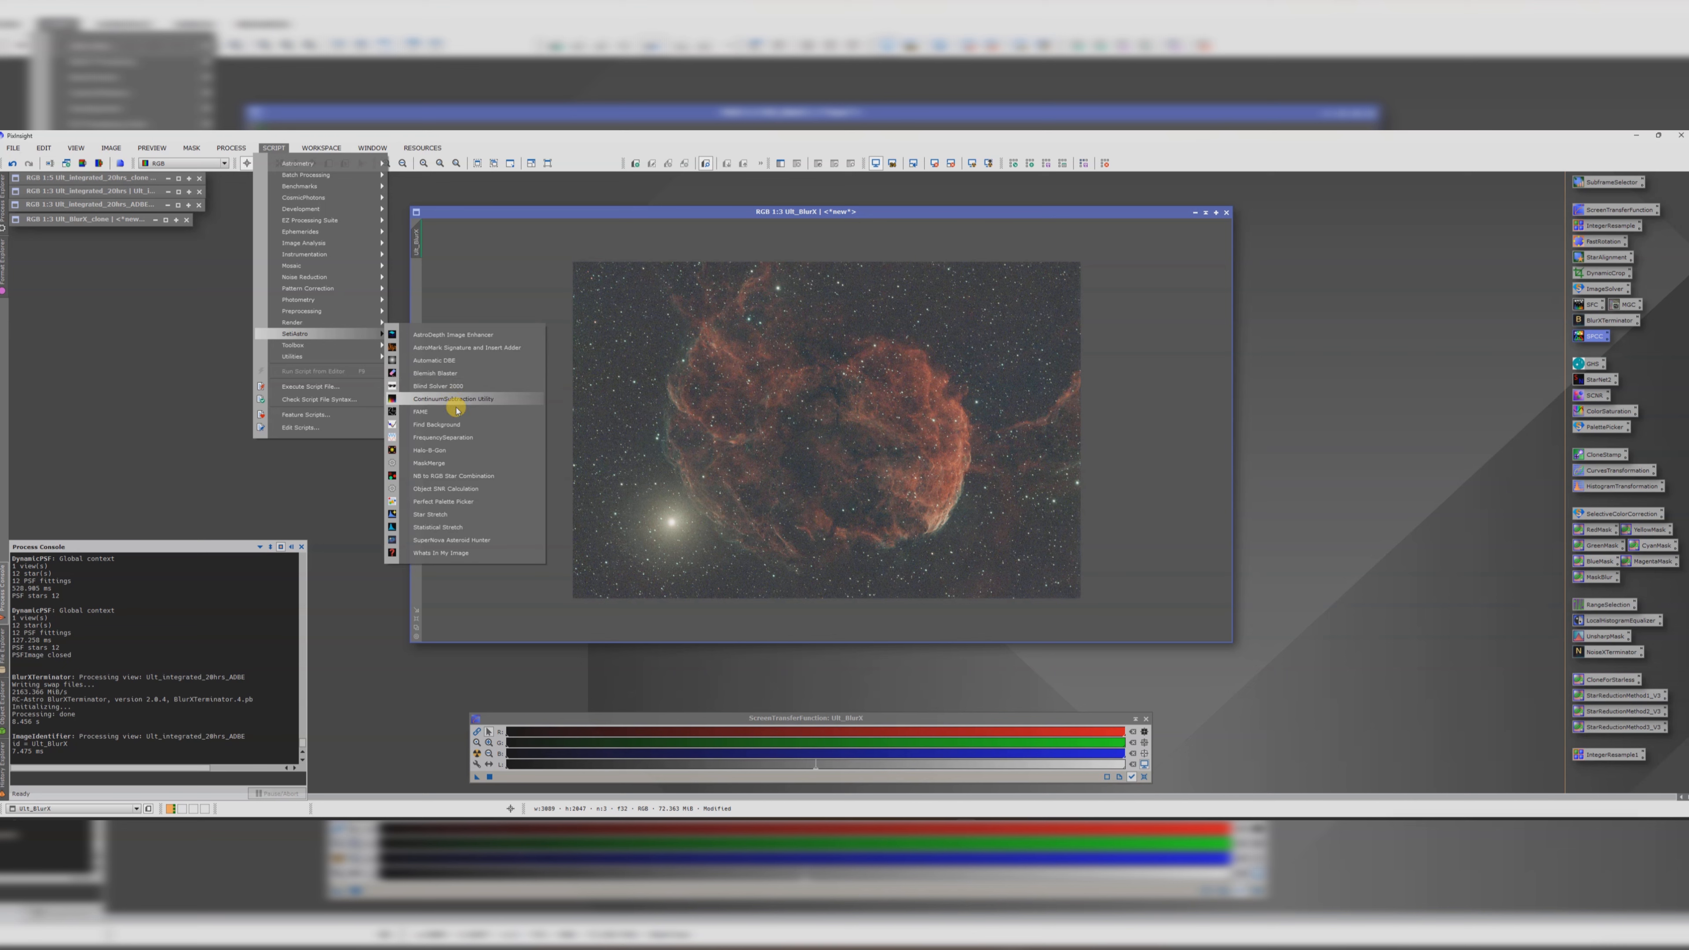
click(452, 527)
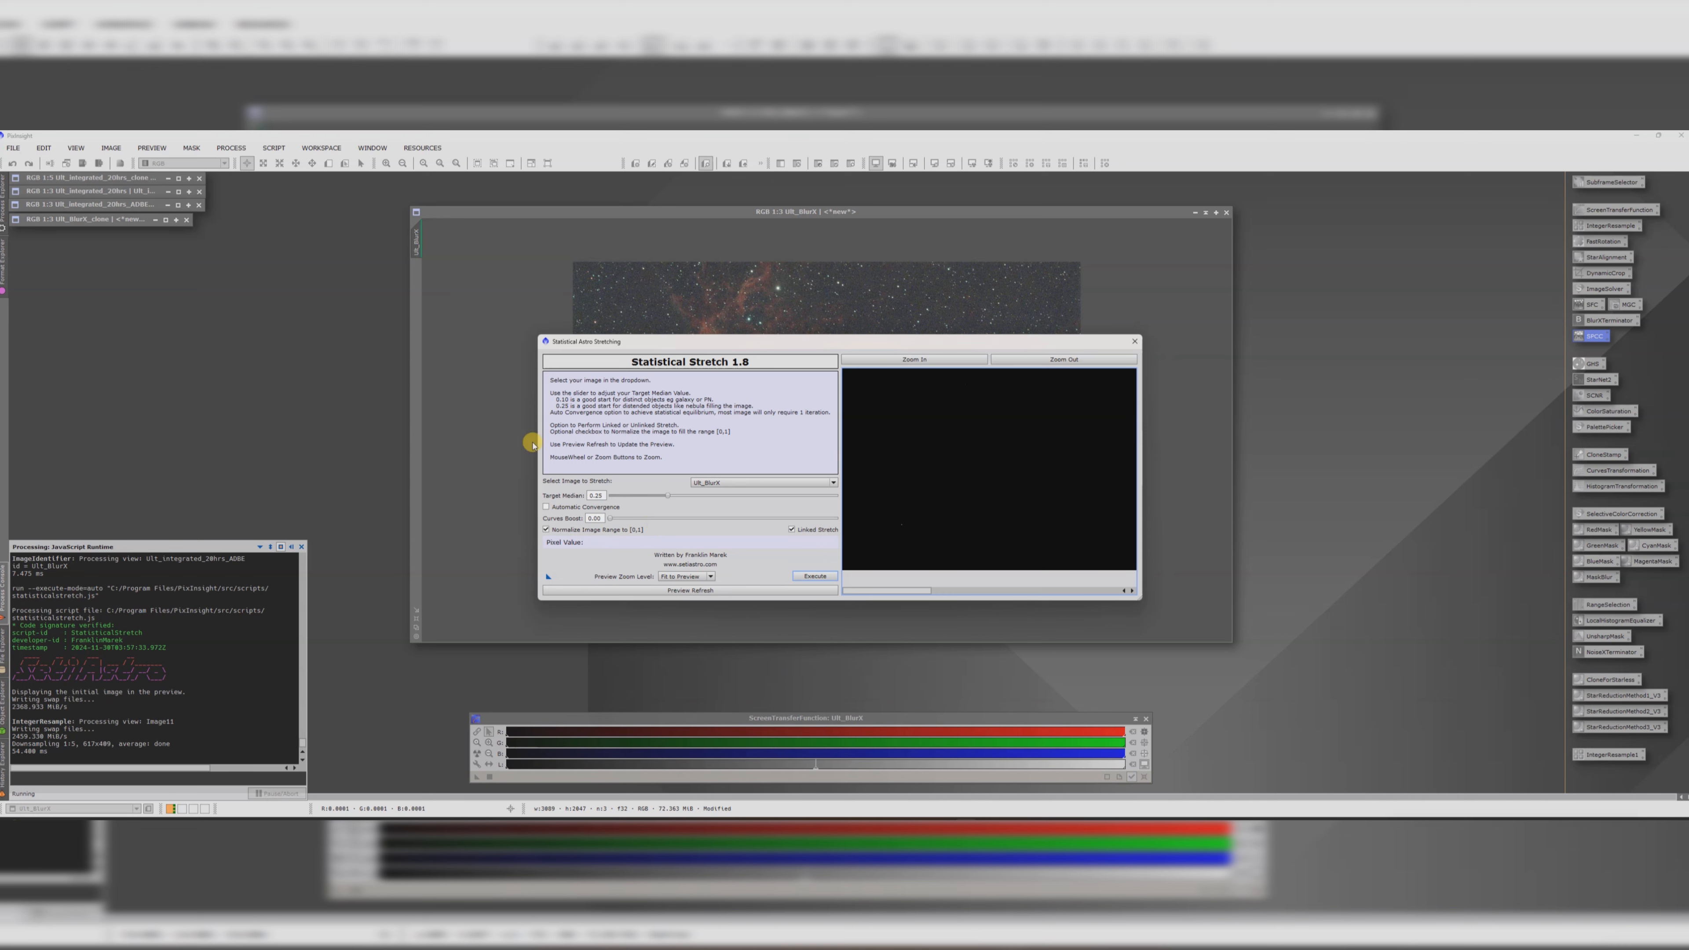
click(716, 591)
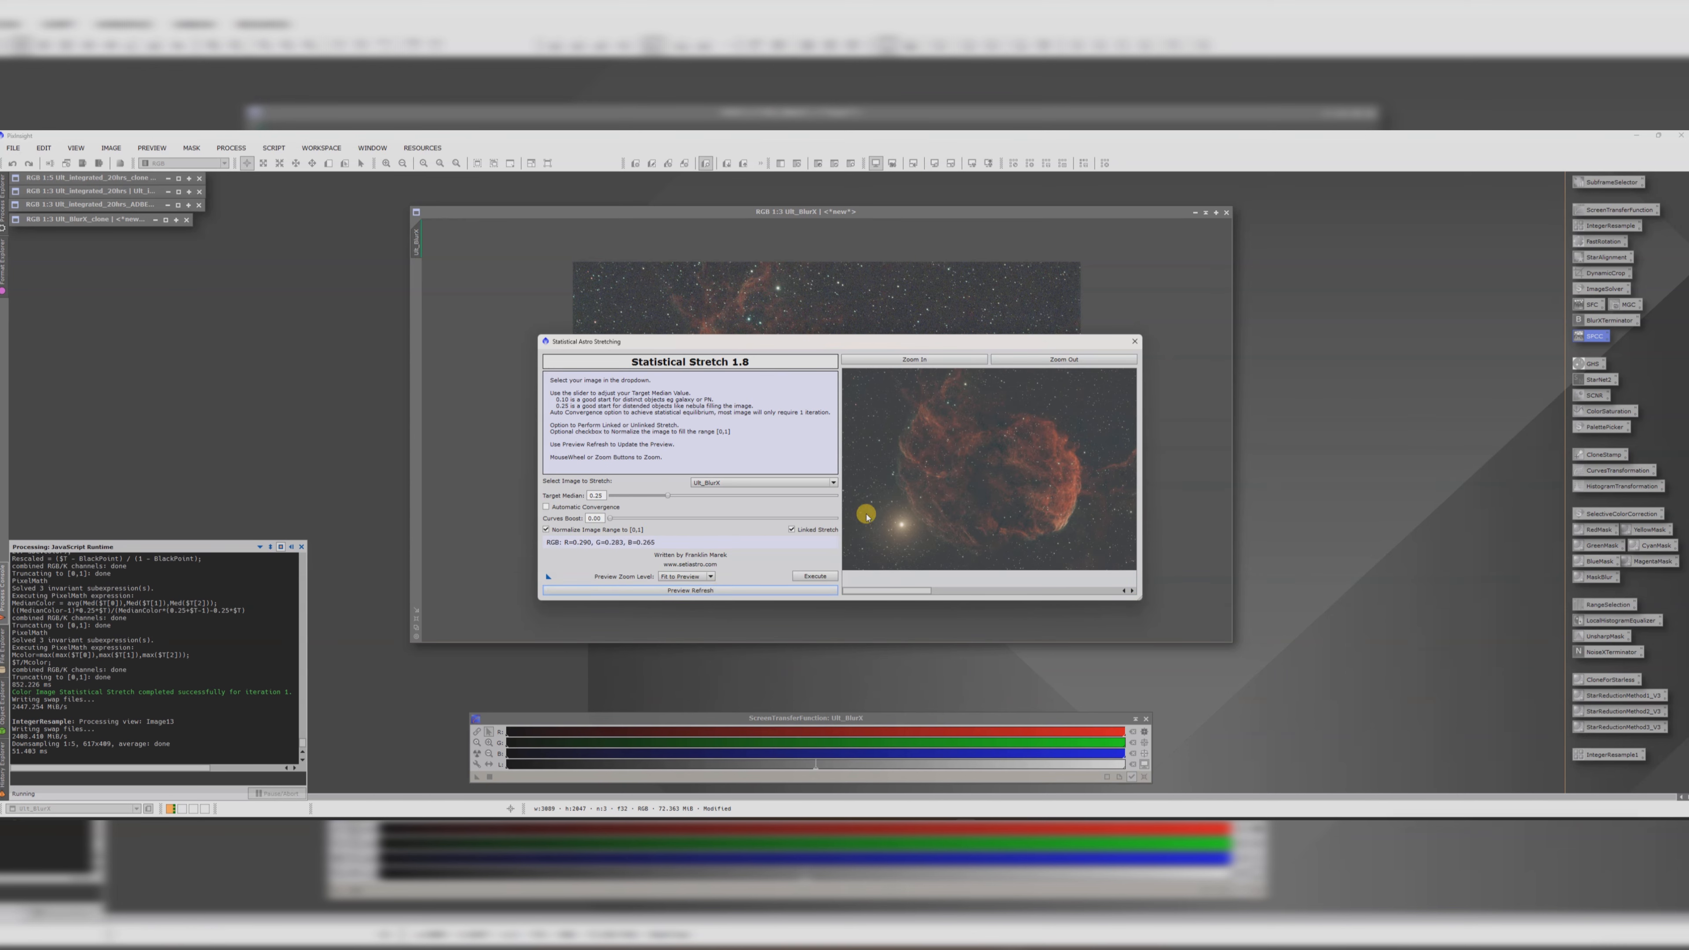
click(816, 576)
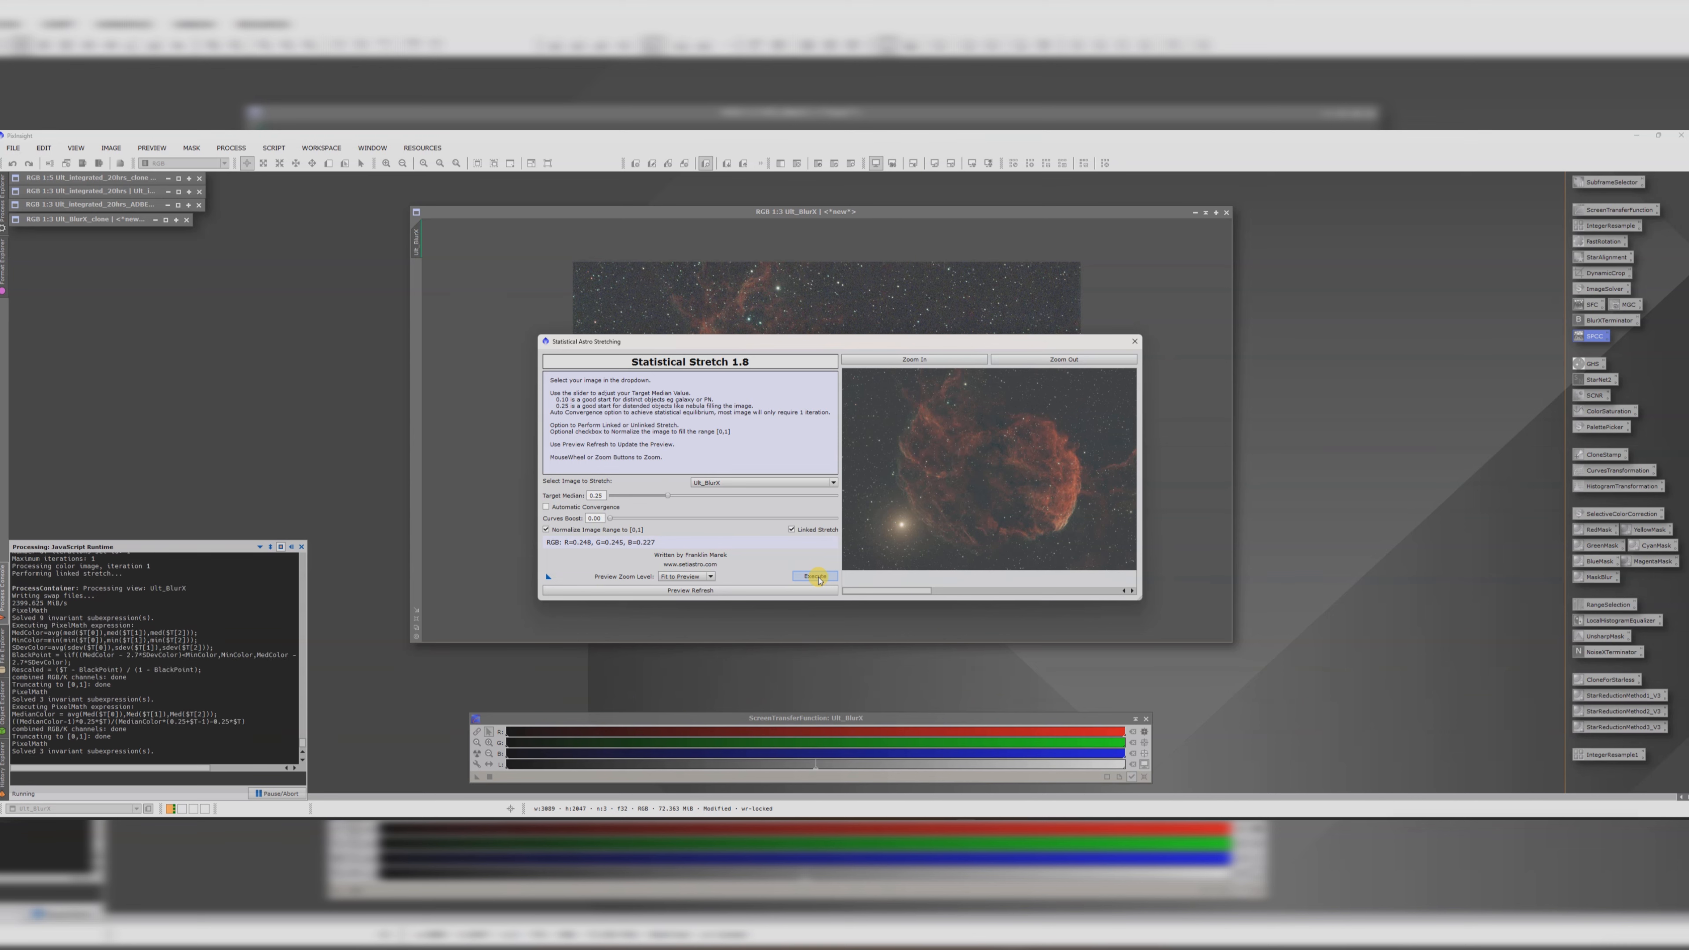
click(1135, 340)
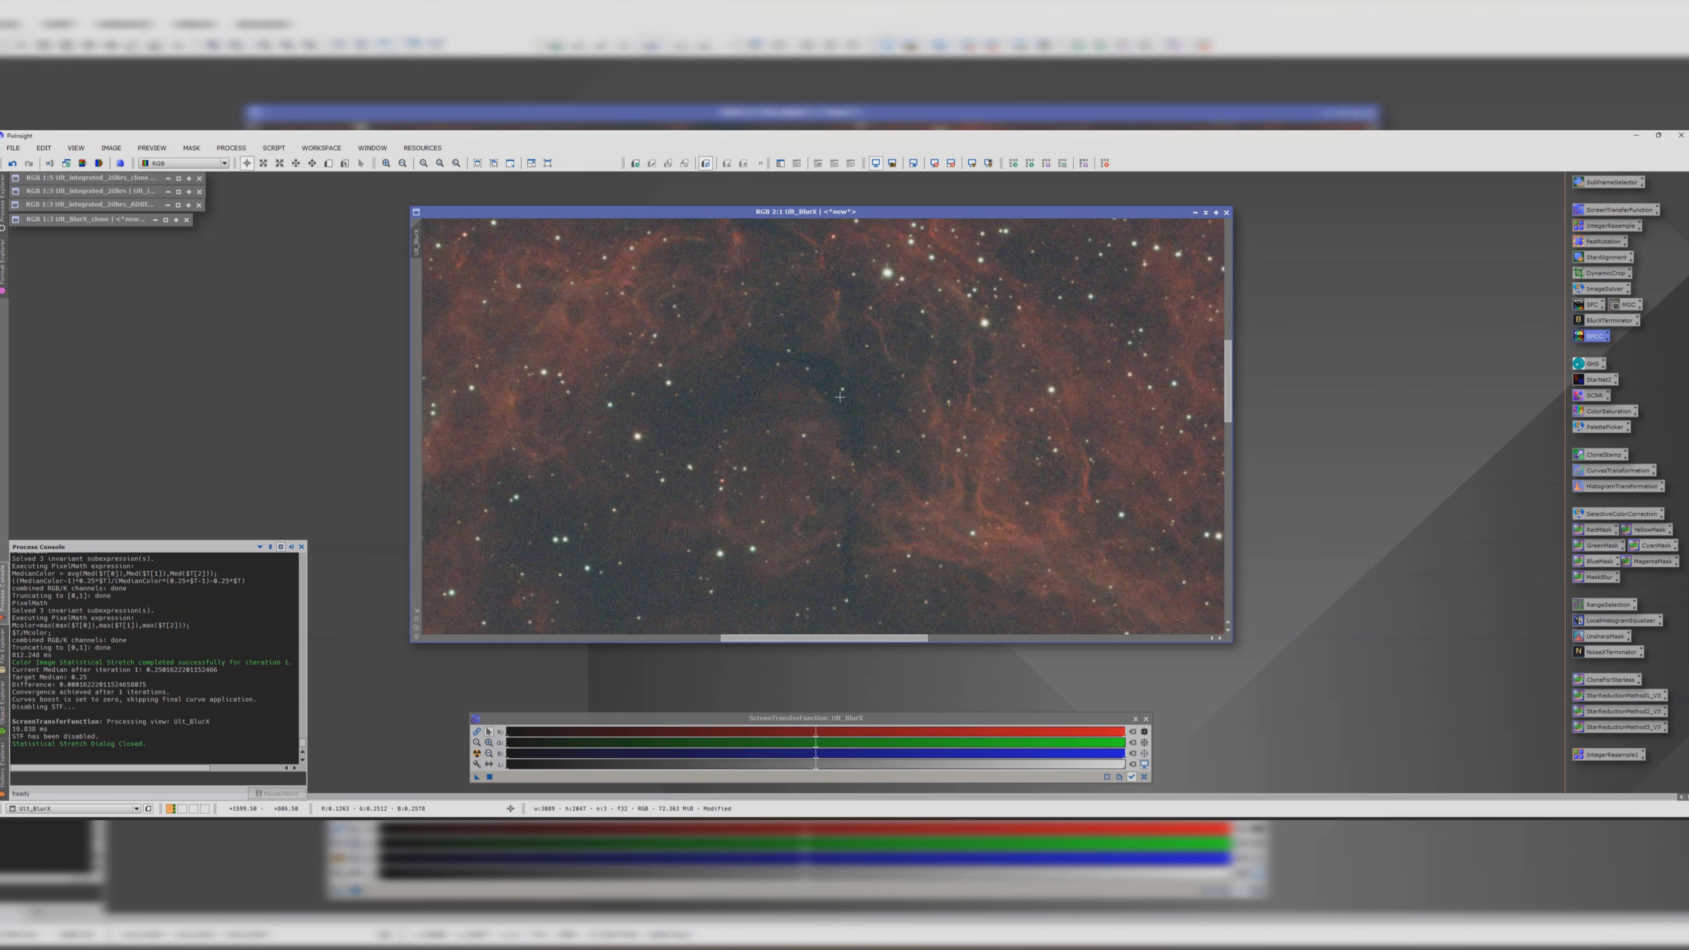
- Rename the stretched image as Ult_stretched
double_click(417, 245)
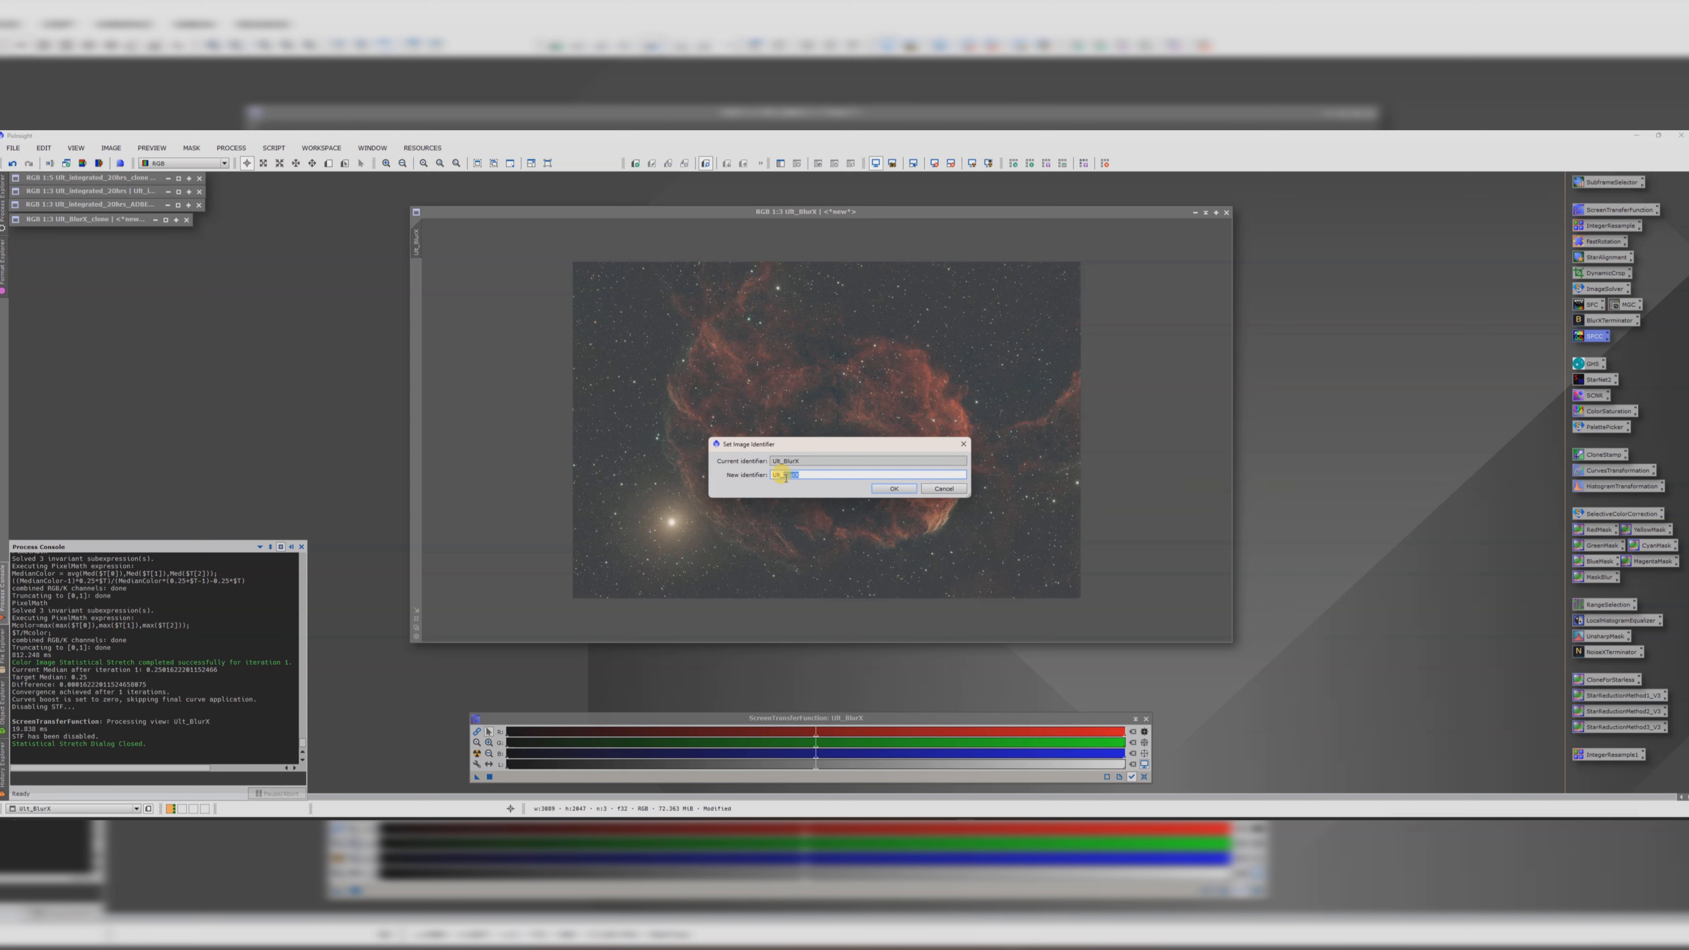
key(Return)
right_click(751, 459)
- Duplicate the Ult_stretched image, park the clone as an icon below the others, and reposition the Ult_stretched window
click(413, 245)
drag(416, 247, 299, 310)
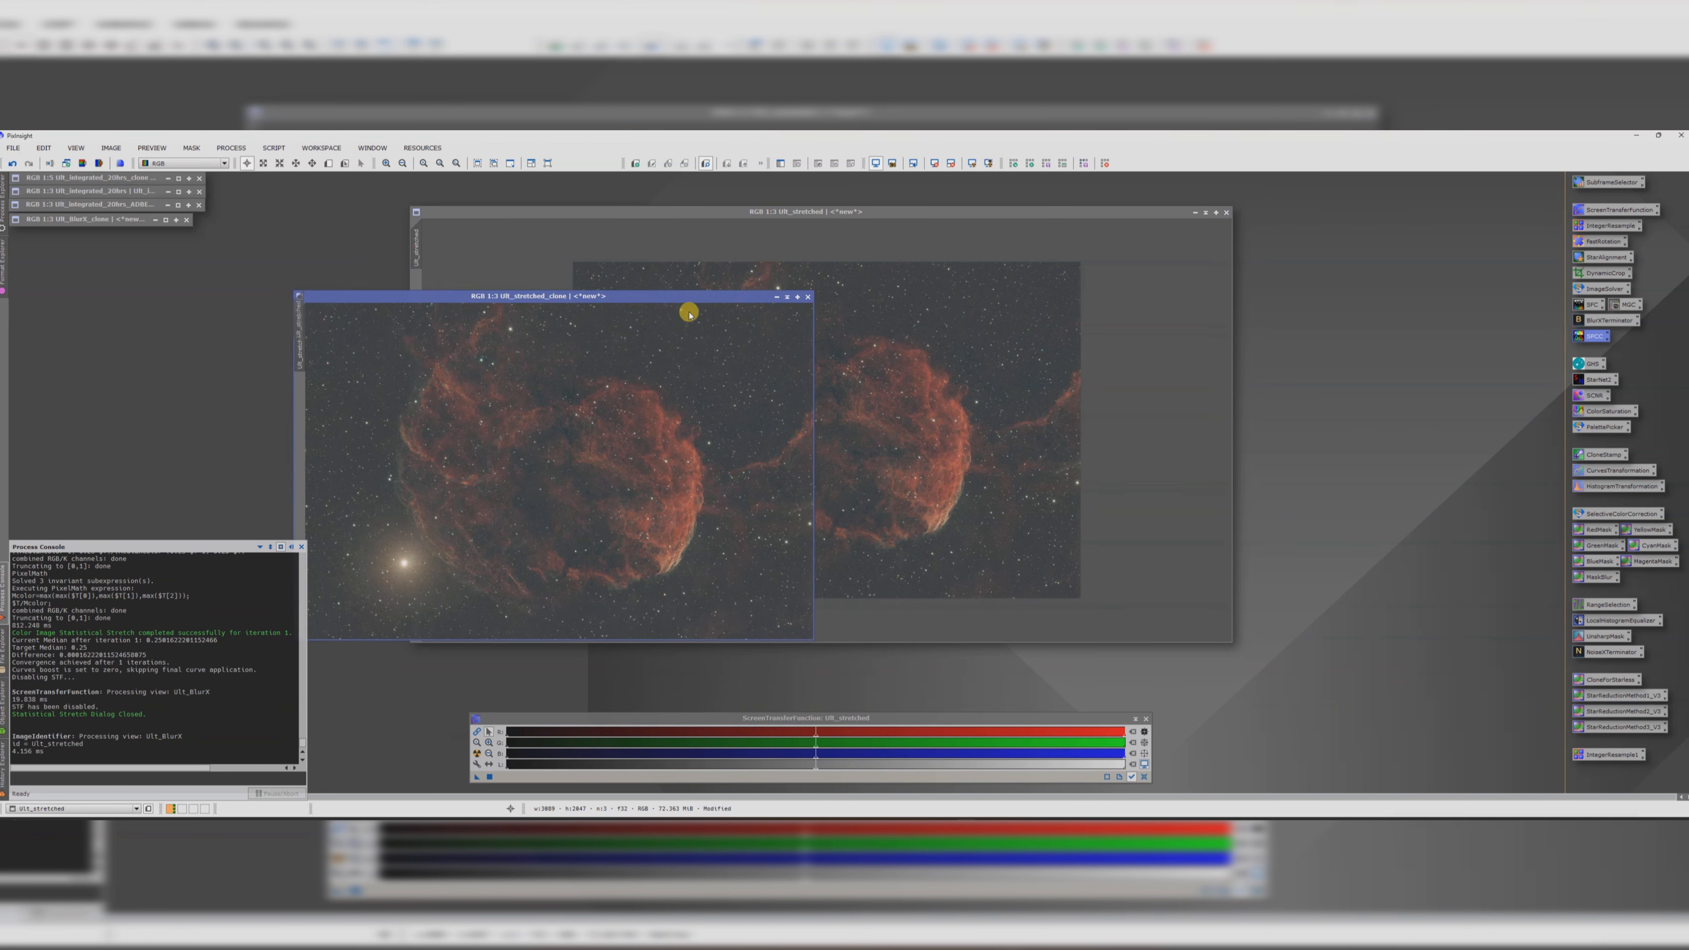
click(777, 297)
drag(516, 459, 93, 251)
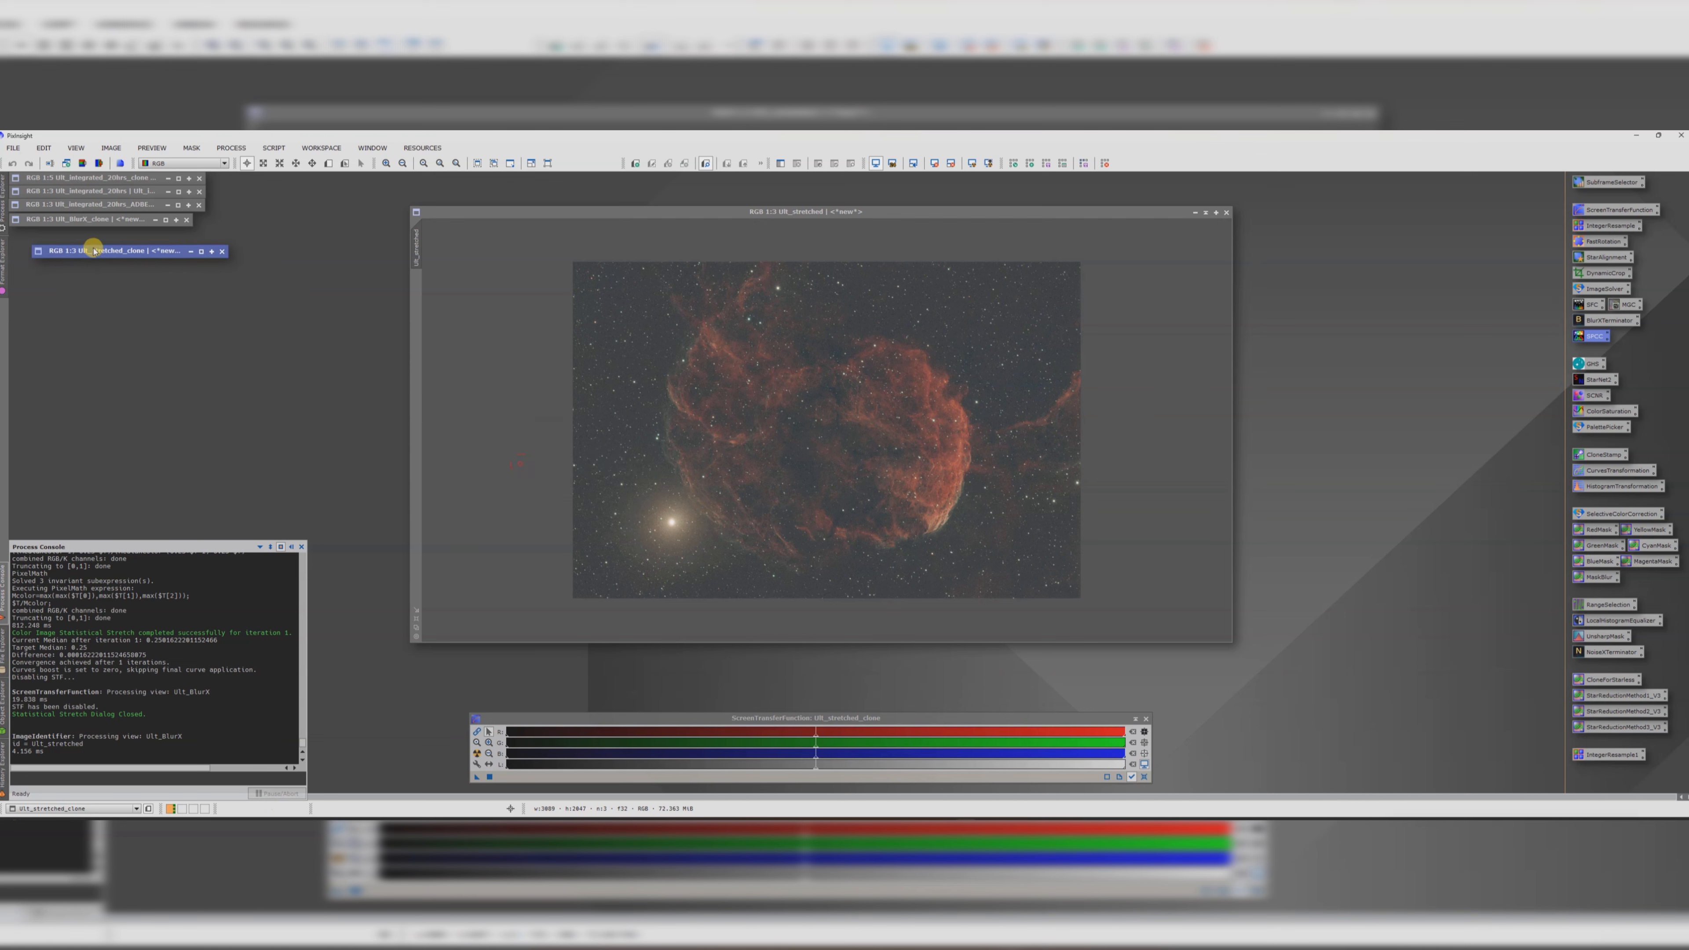
drag(535, 211, 625, 208)
scroll(902, 395, down, 1)
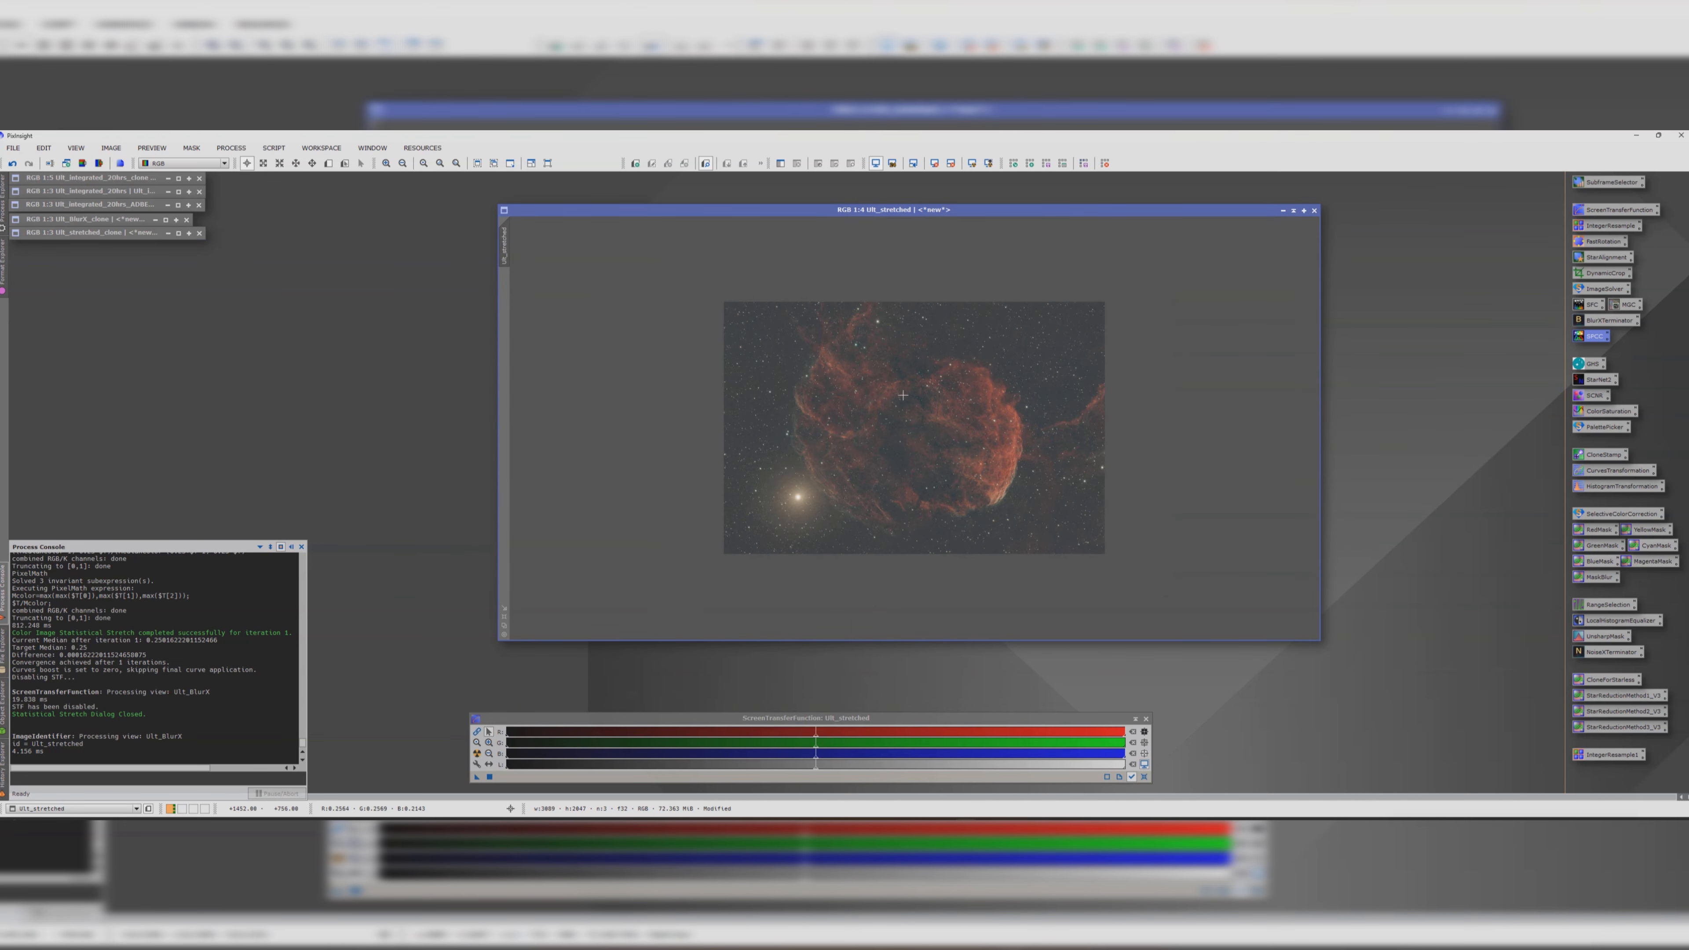
scroll(904, 393, up, 1)
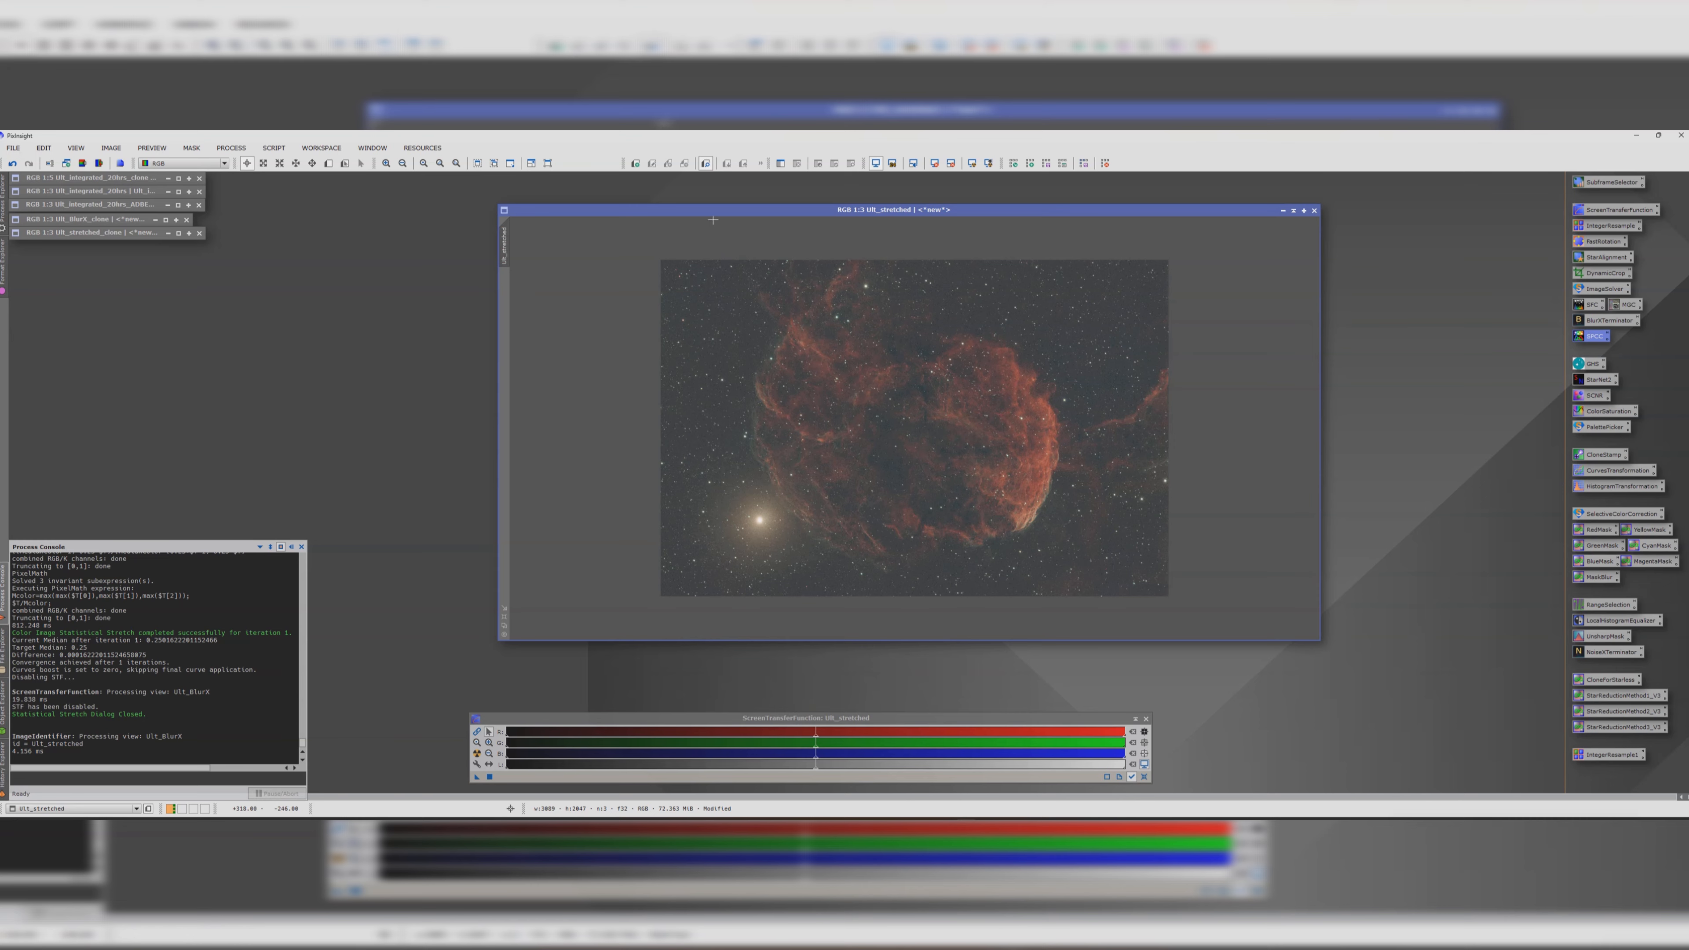
drag(698, 209, 524, 217)
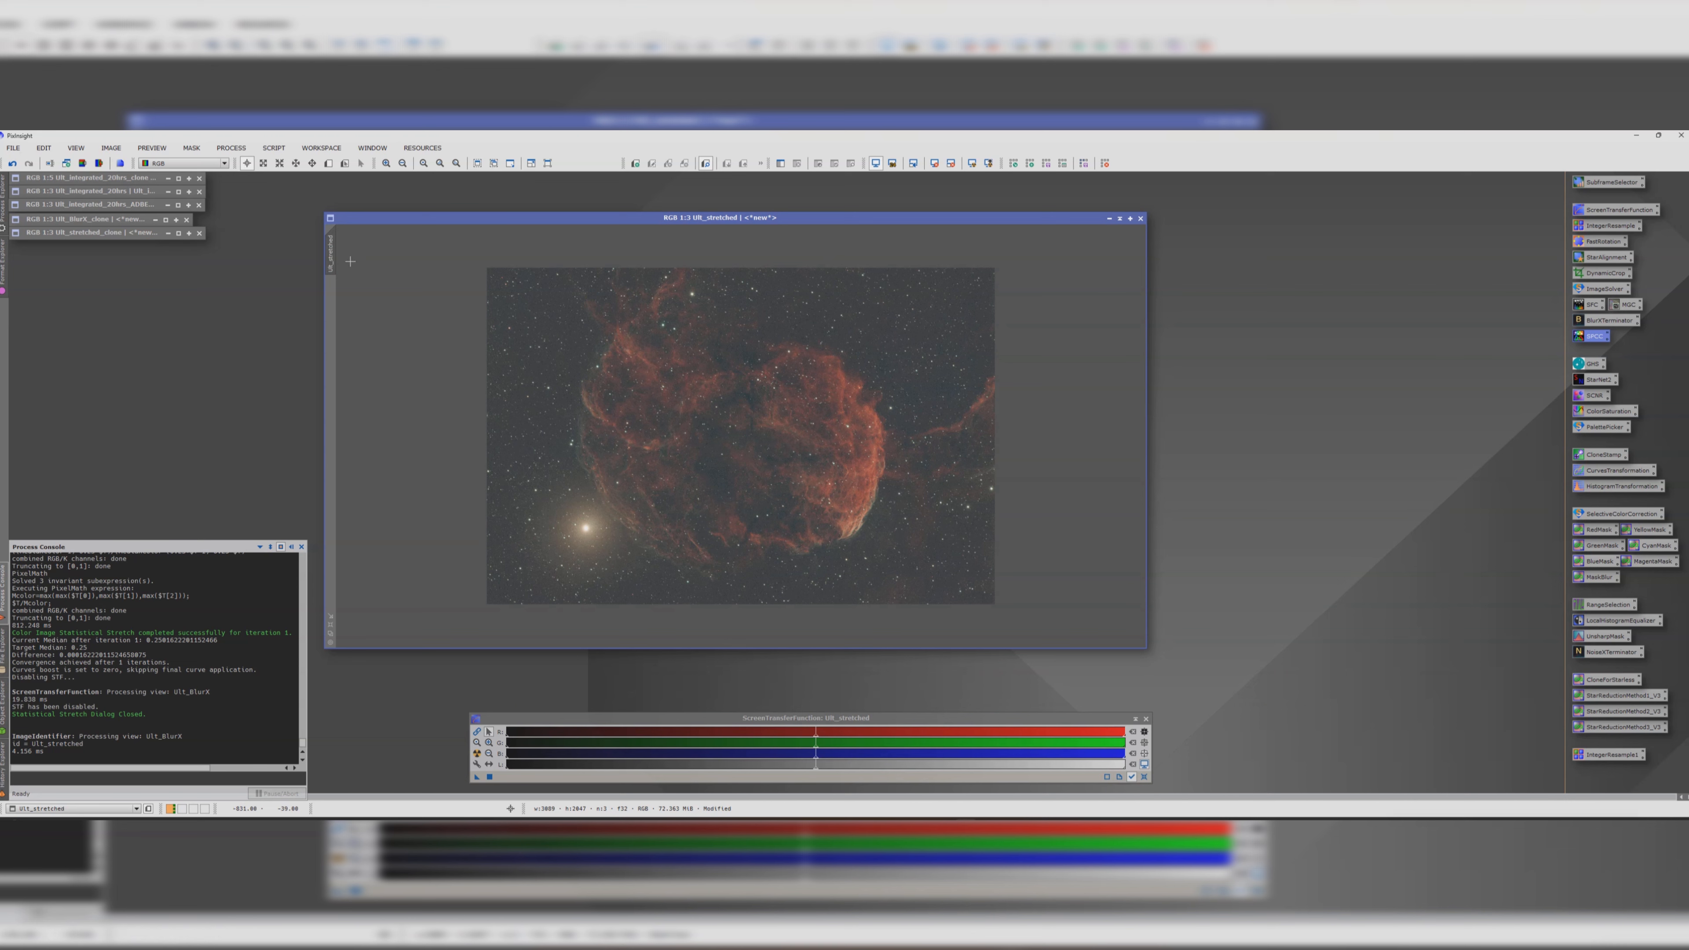
- Make another clone of Ult_stretched beside the original and remove its stars with StarNet2, with the linear data option off
click(331, 253)
drag(331, 253, 936, 271)
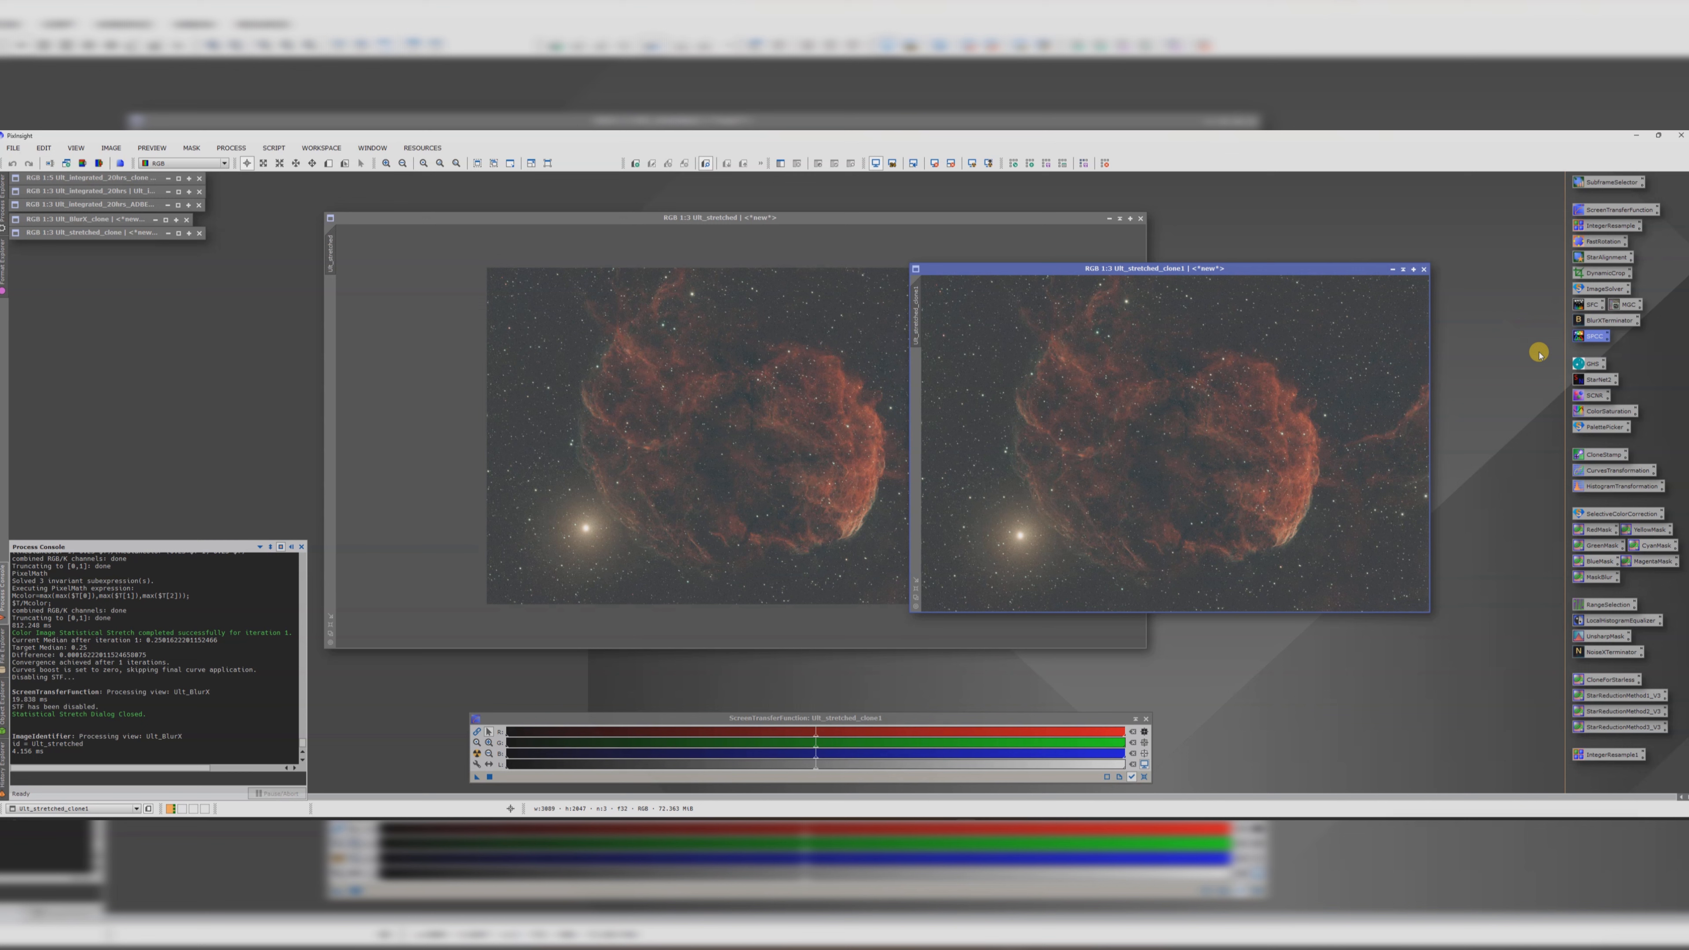
double_click(1597, 379)
click(549, 690)
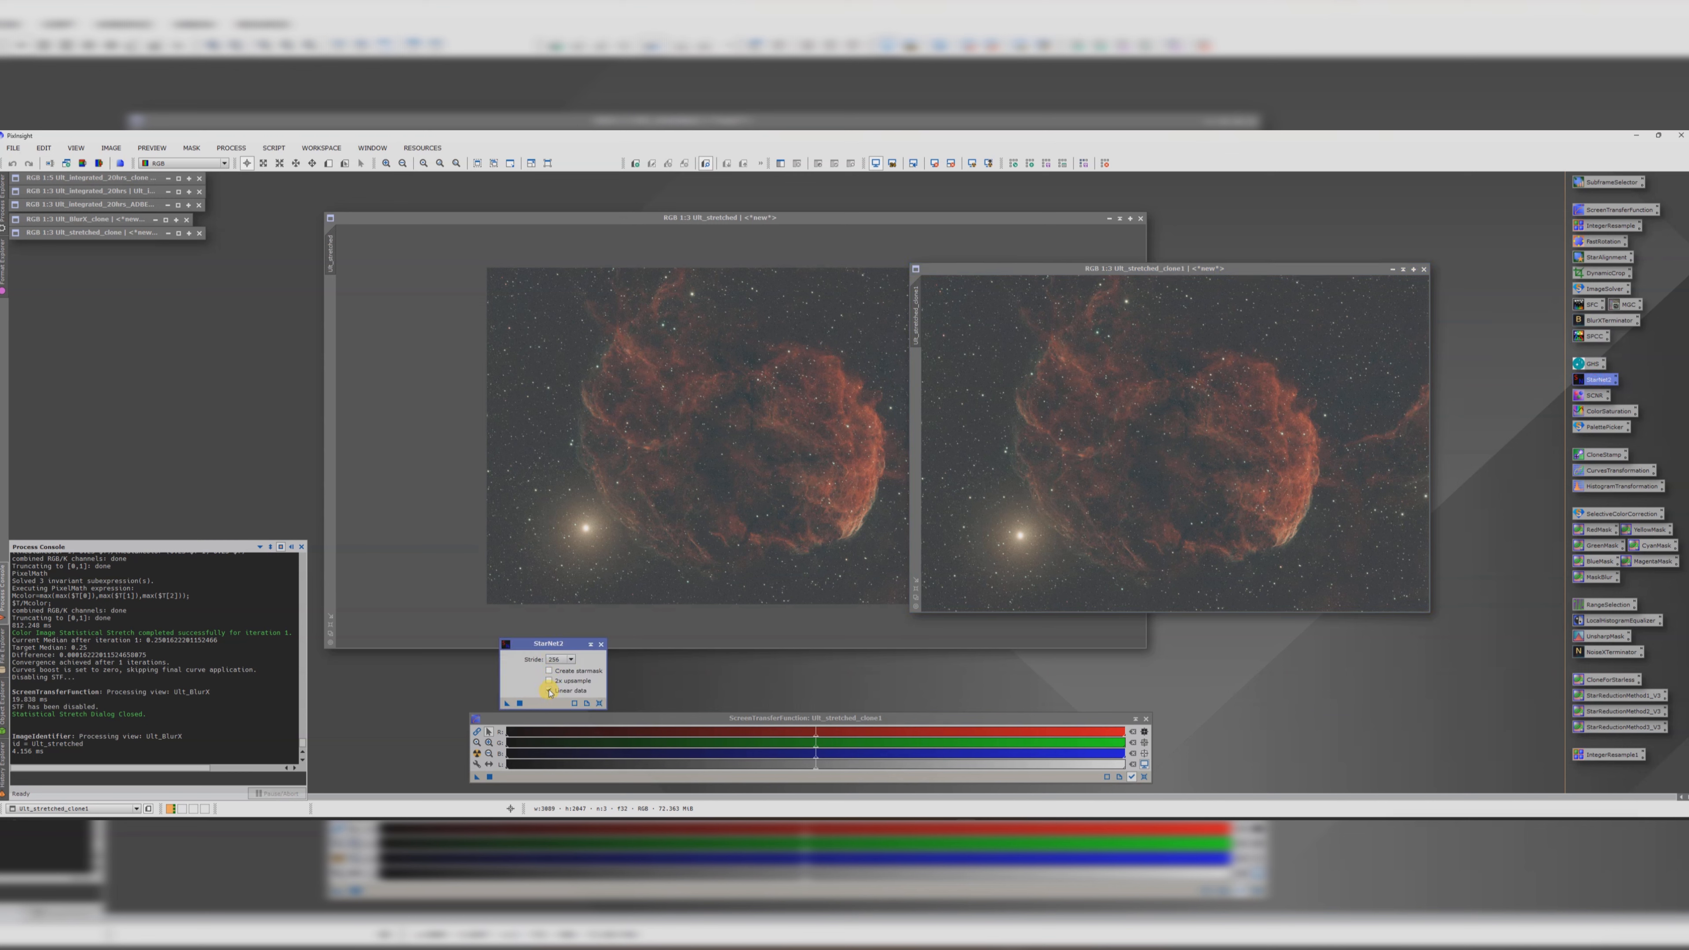
drag(505, 707, 1175, 400)
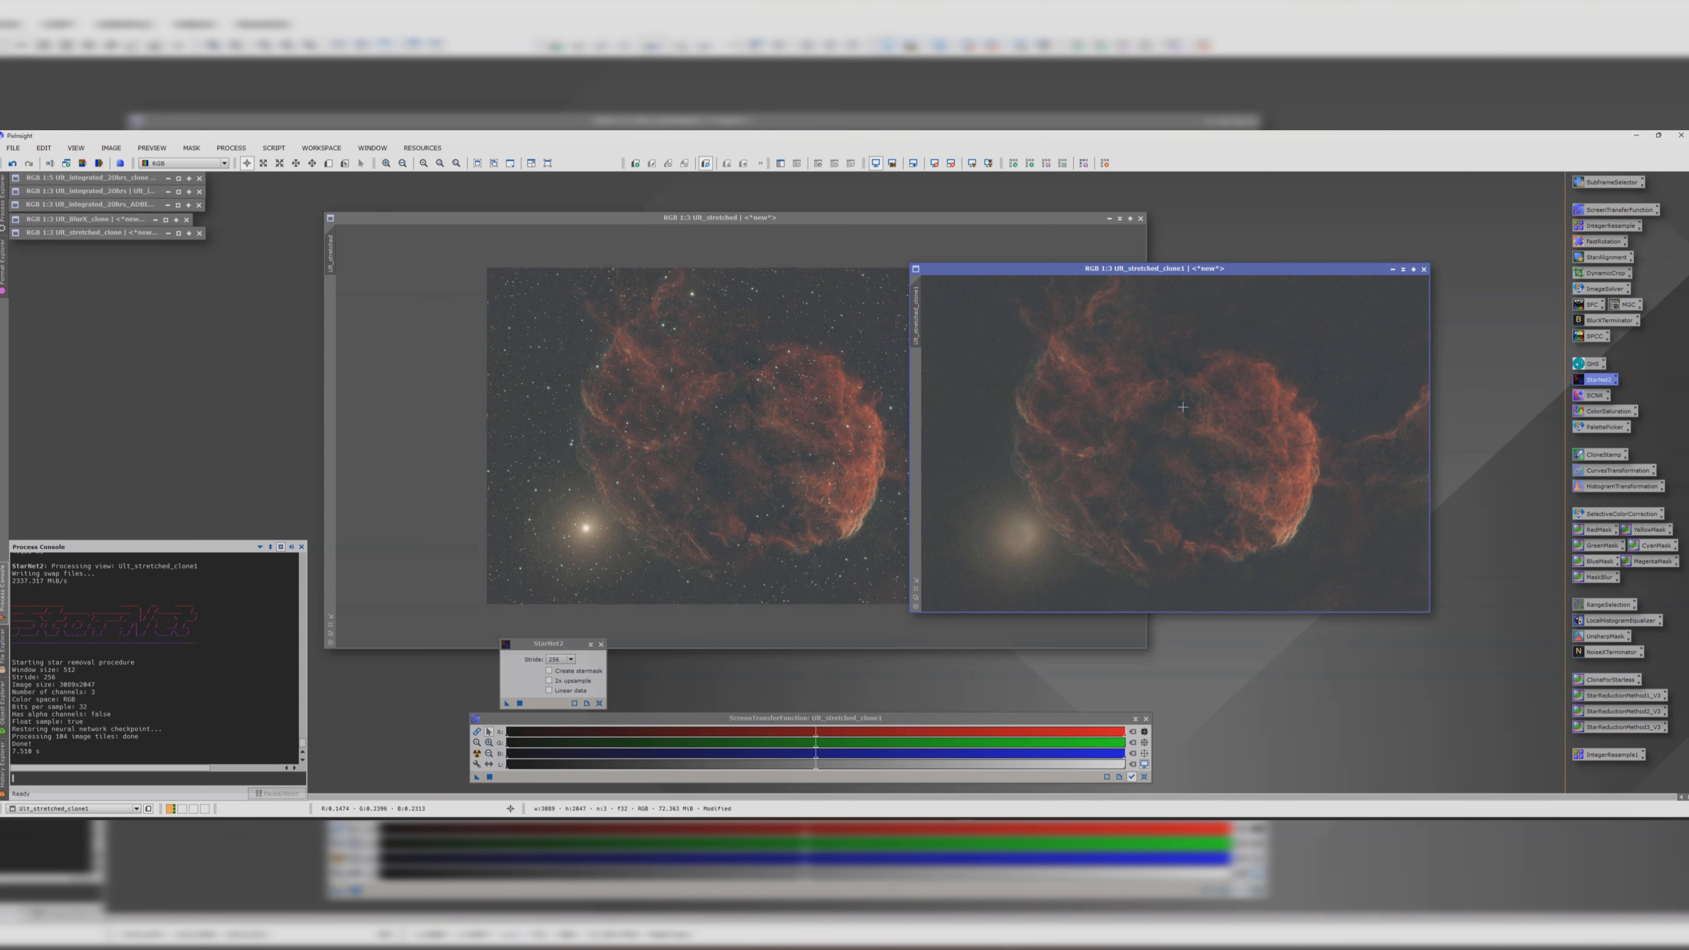
- Extract the stars with the Screen Stars script in Star removal mode, using Ult_stretched as starry view and Ult_stretched_clone1 as starless view
click(273, 148)
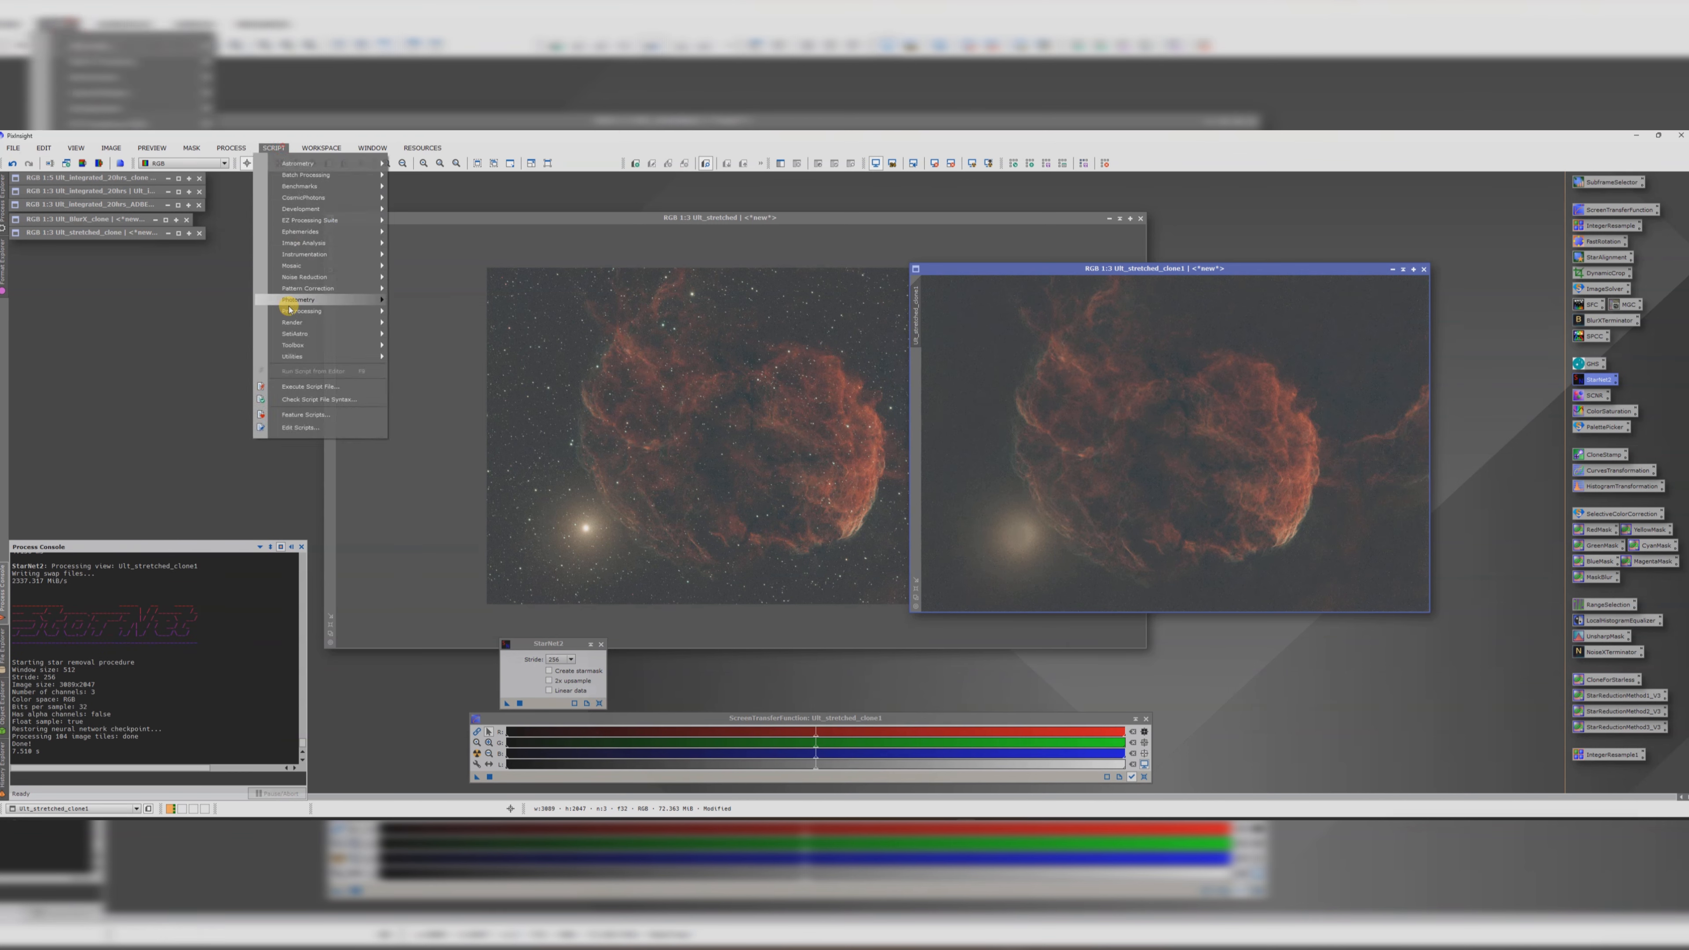
mouse_move(288, 356)
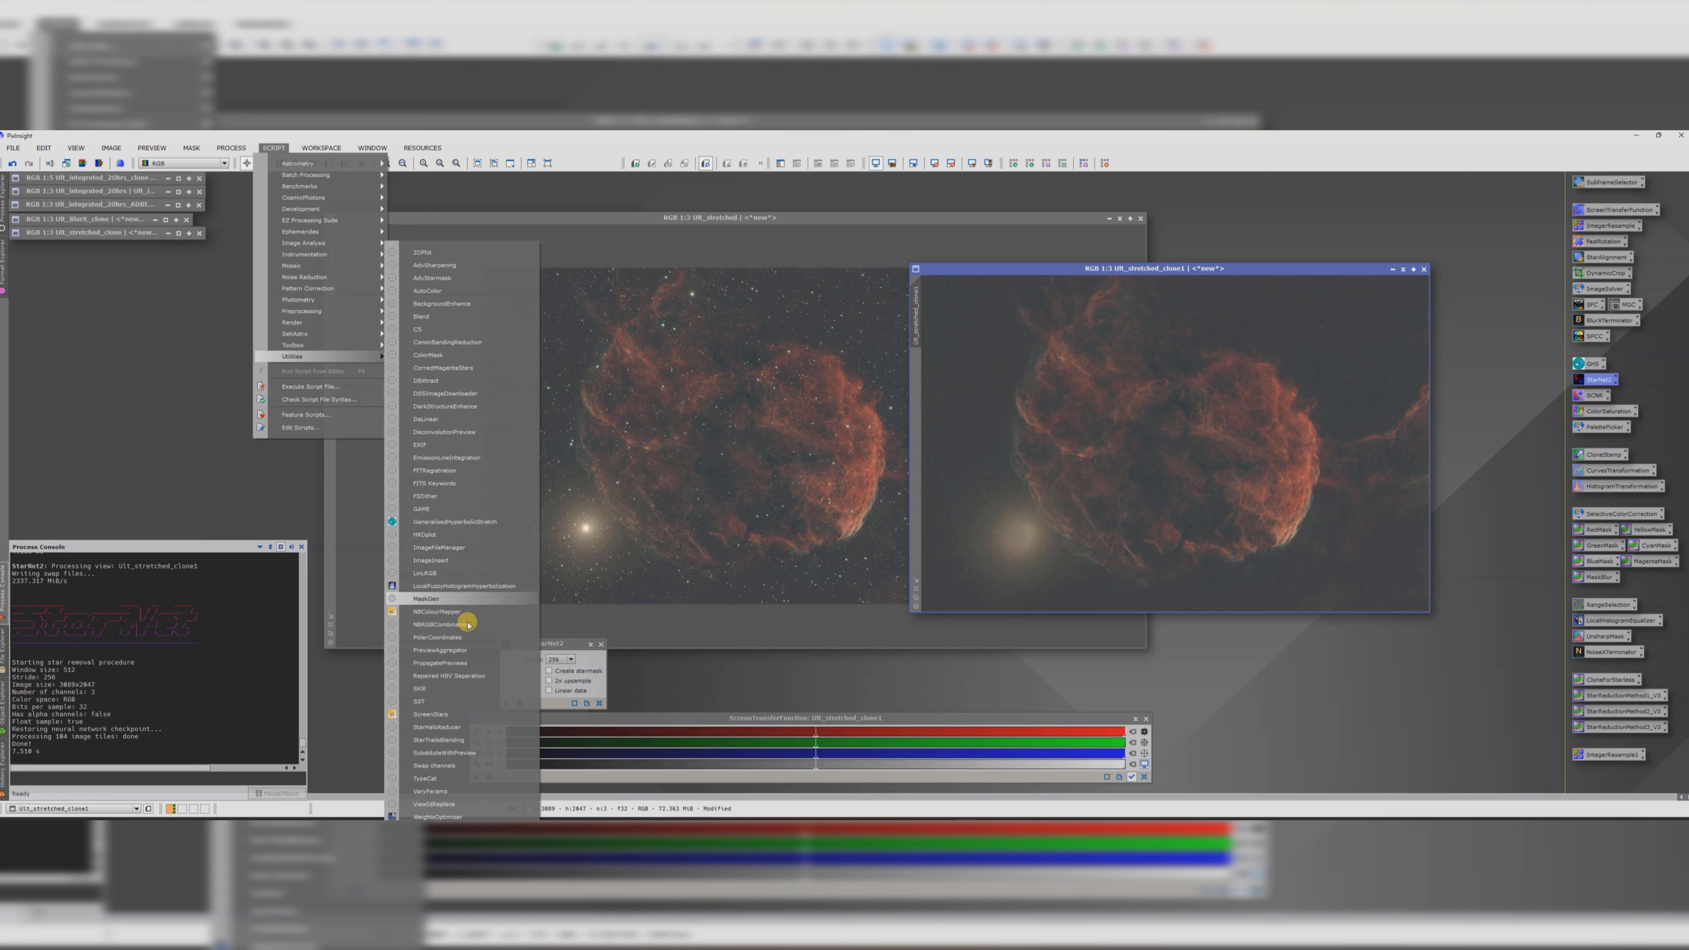
click(429, 714)
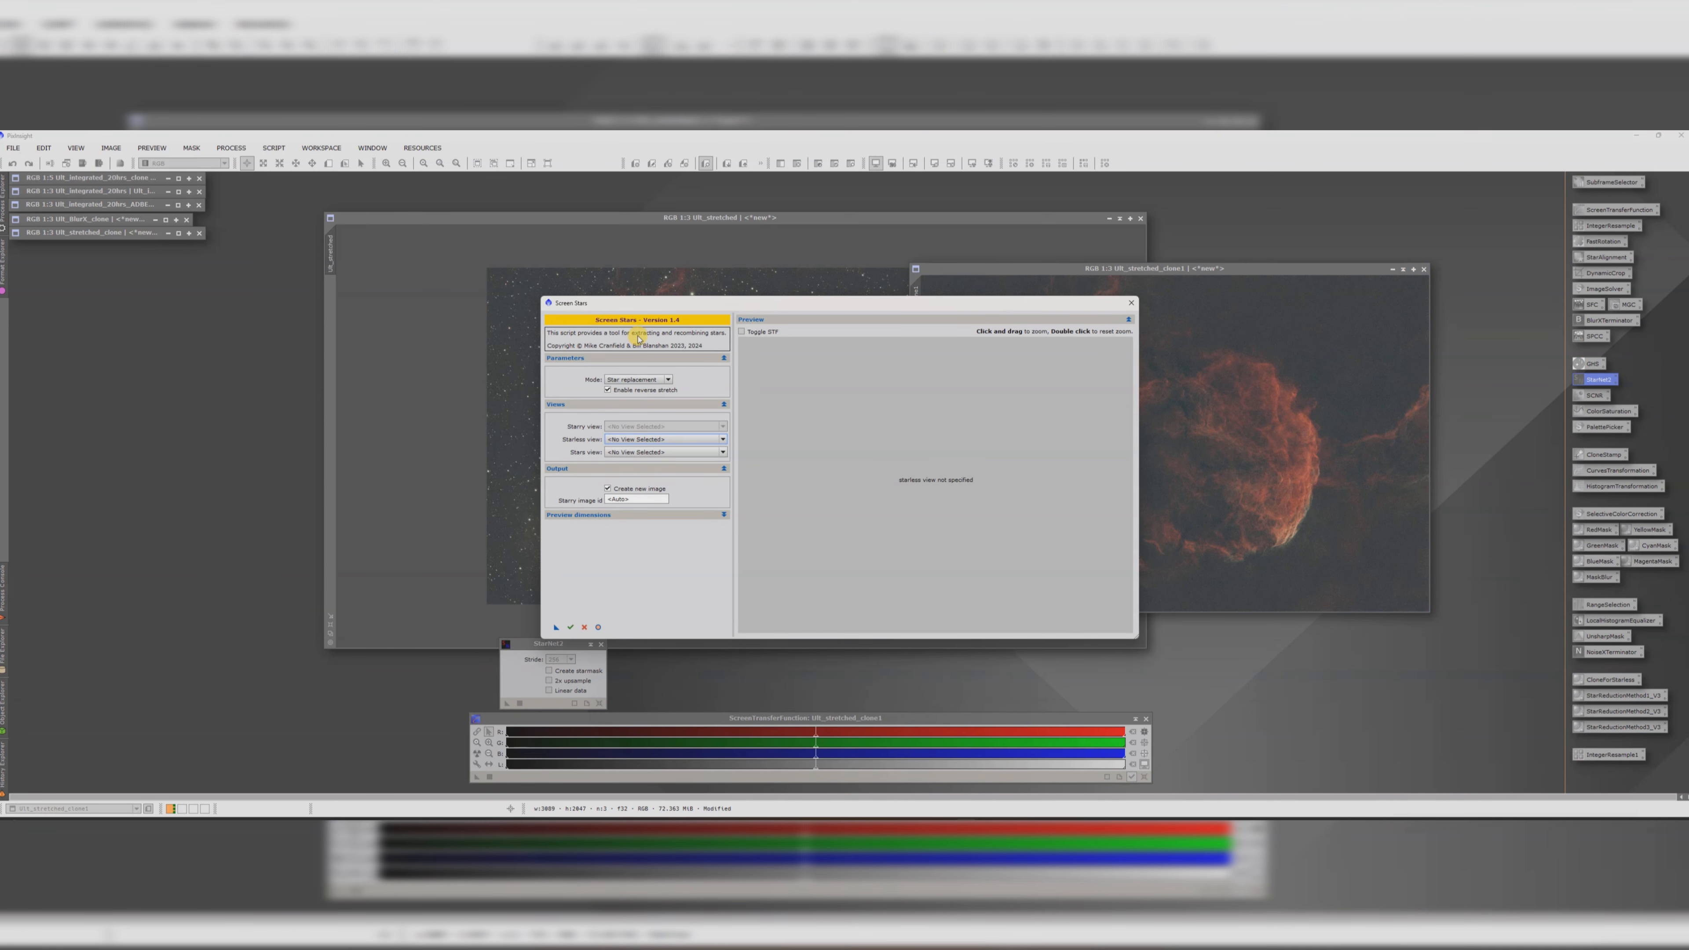
click(637, 379)
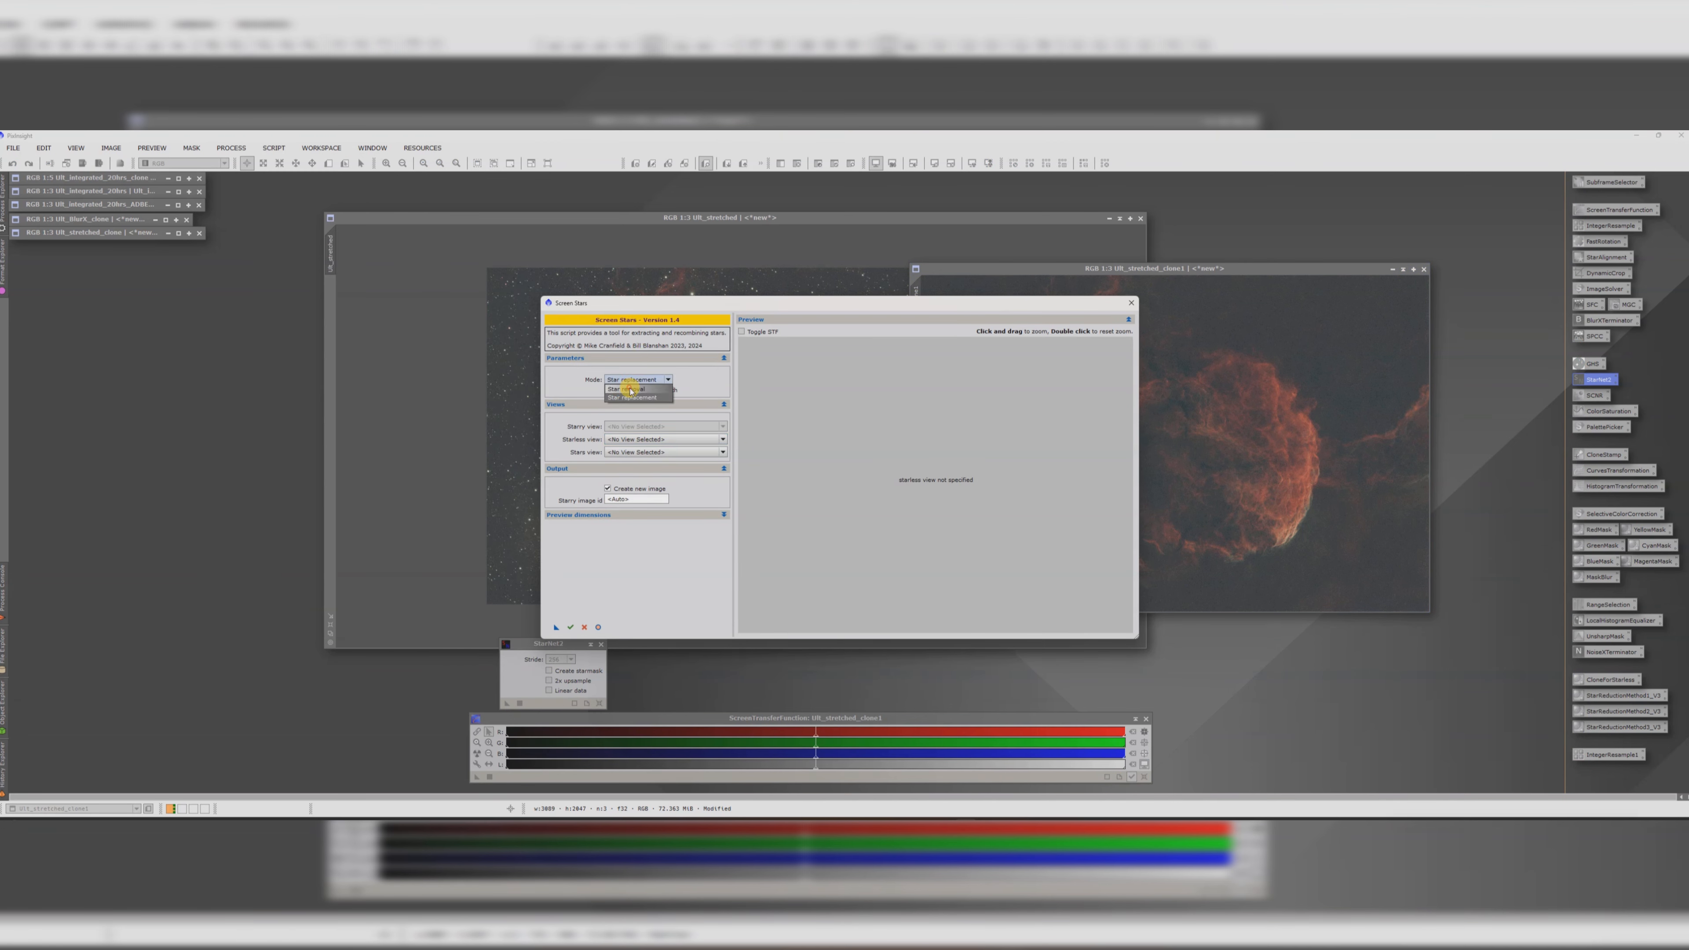
click(632, 392)
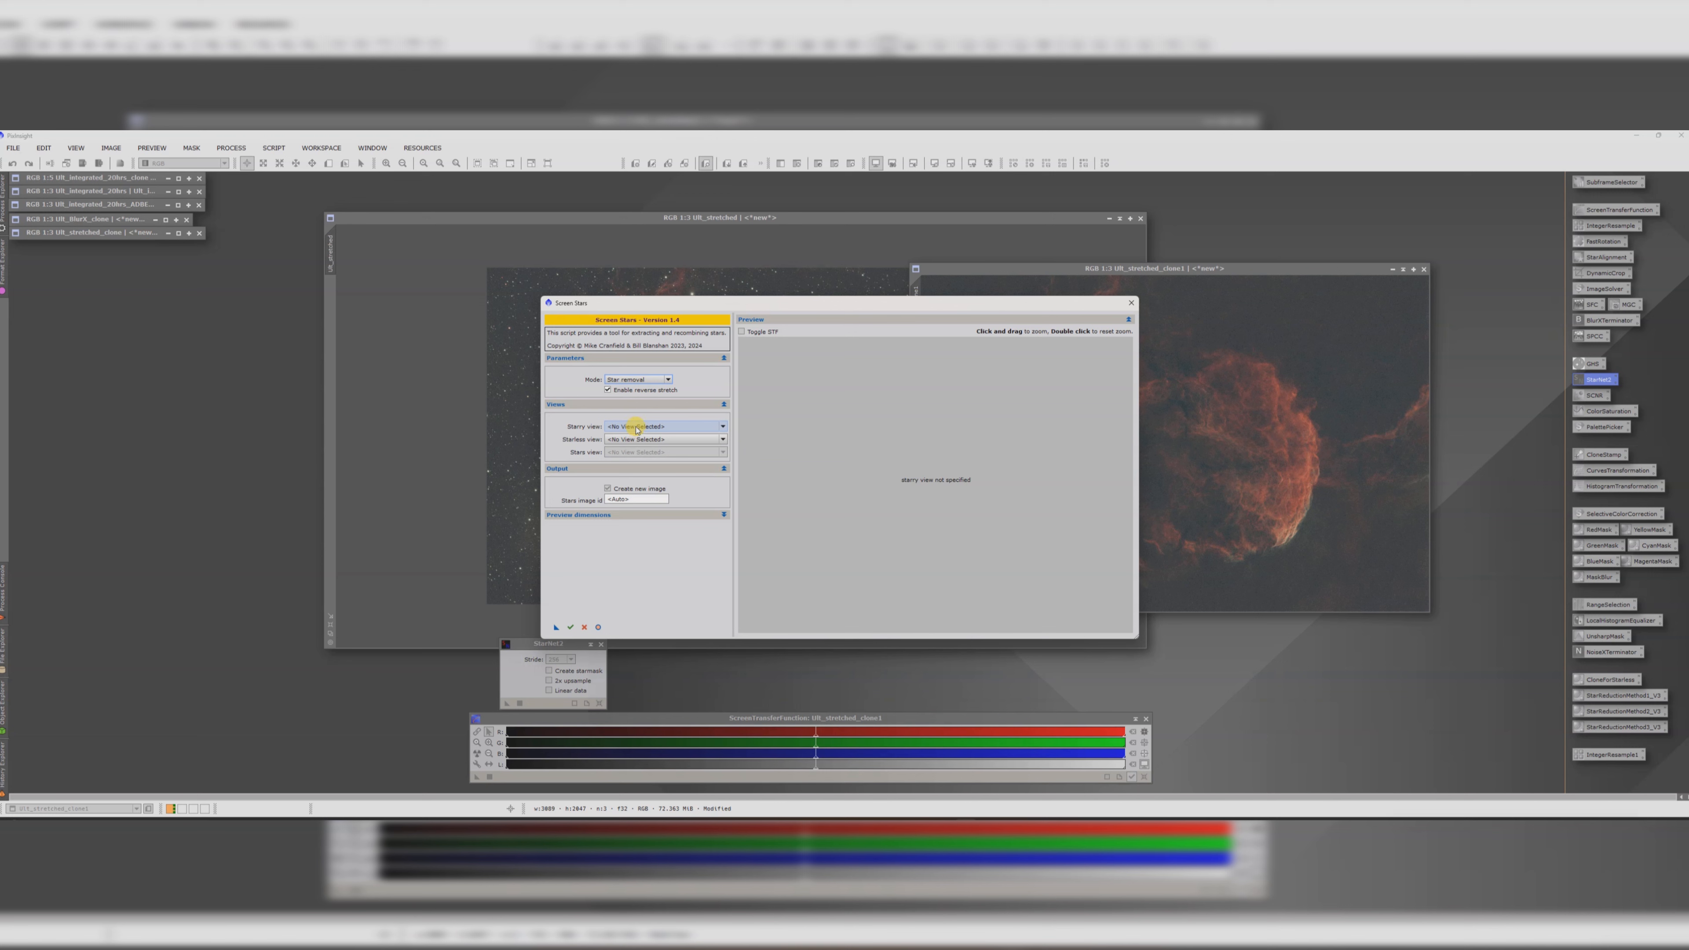
click(635, 427)
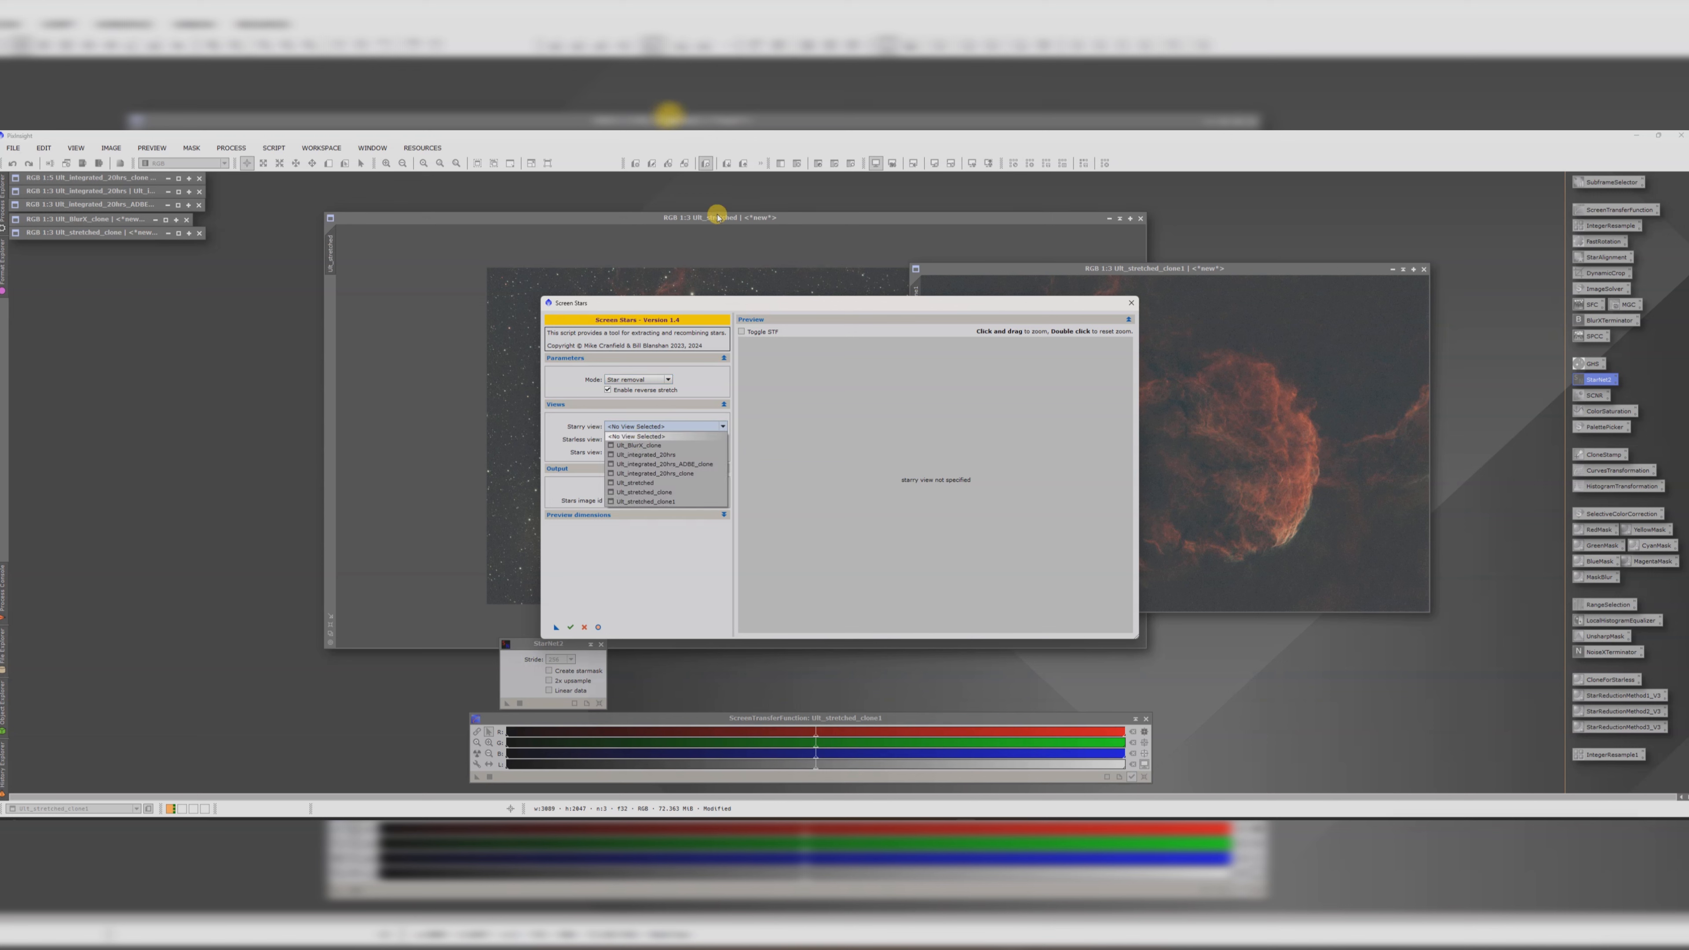
click(645, 483)
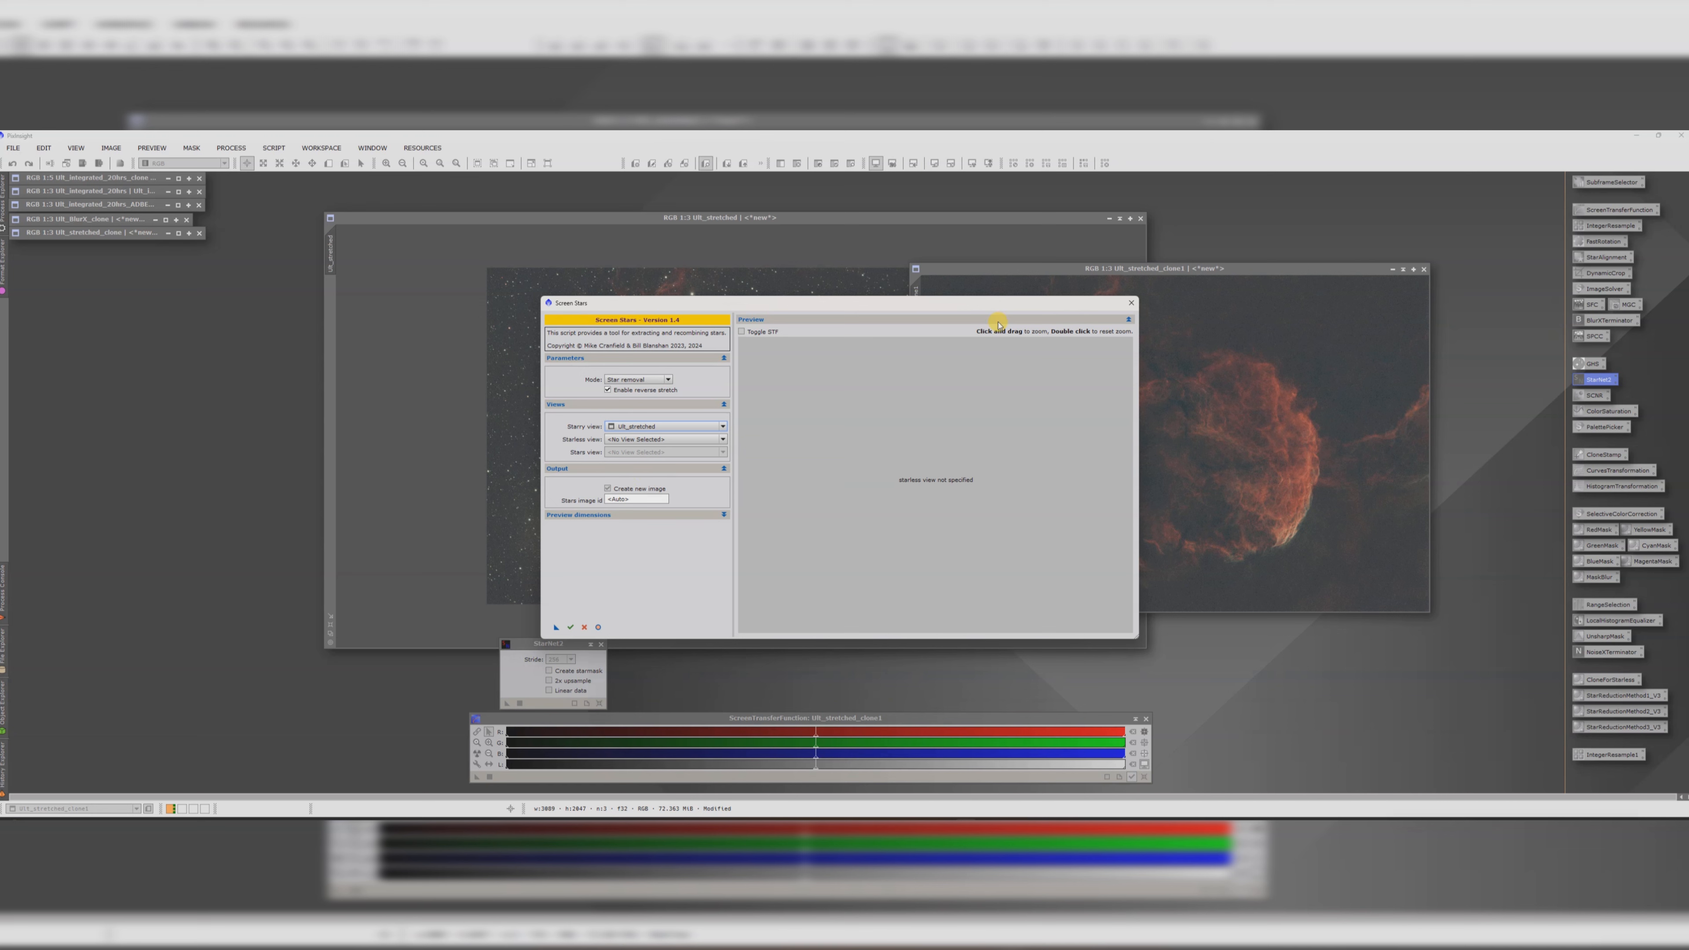
click(653, 442)
click(663, 514)
click(570, 629)
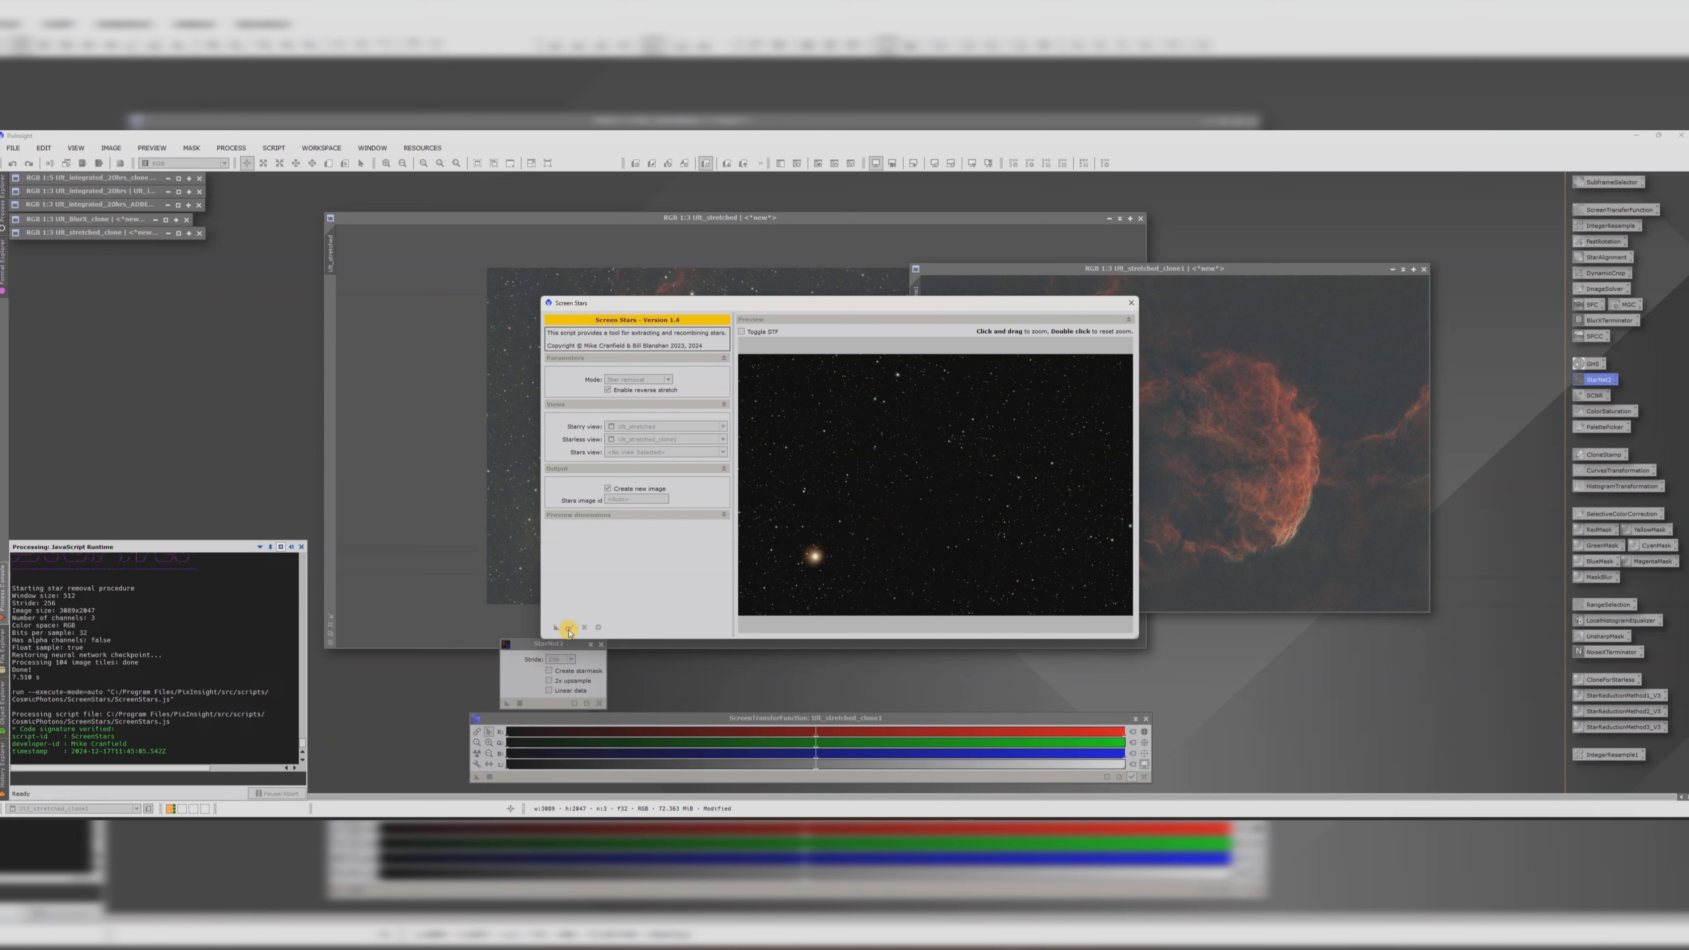
- Close the Screen Stars script, park Ult_stretched as an icon below the others, and reposition the extracted stars window
click(1130, 303)
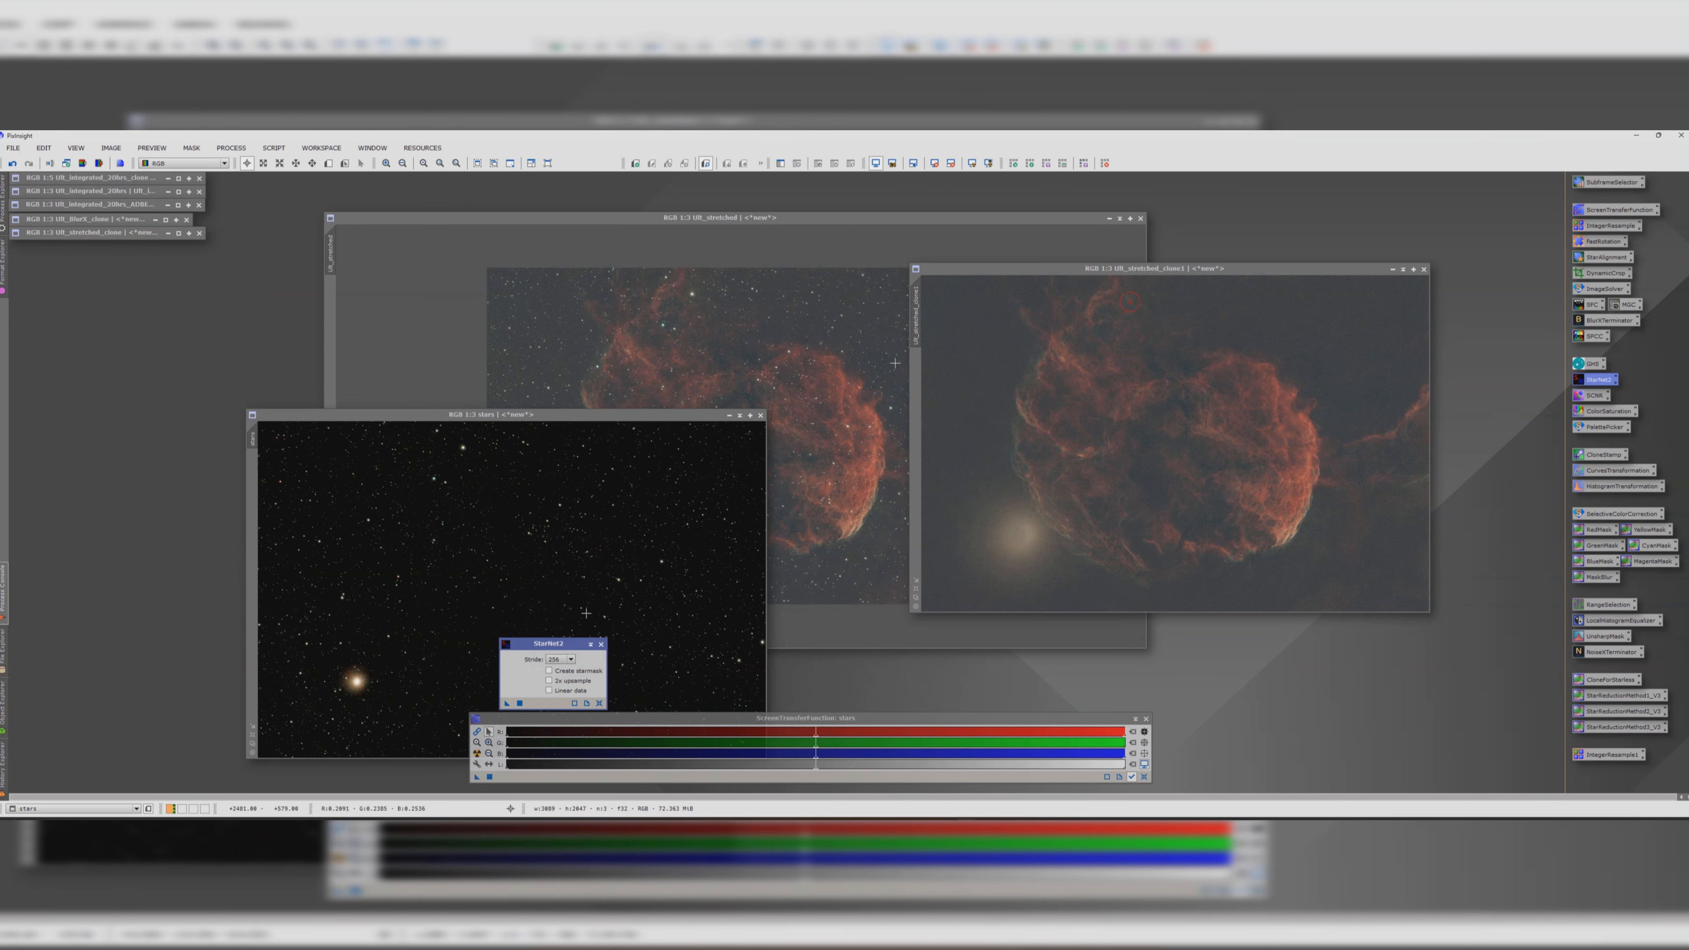
scroll(852, 420, down, 3)
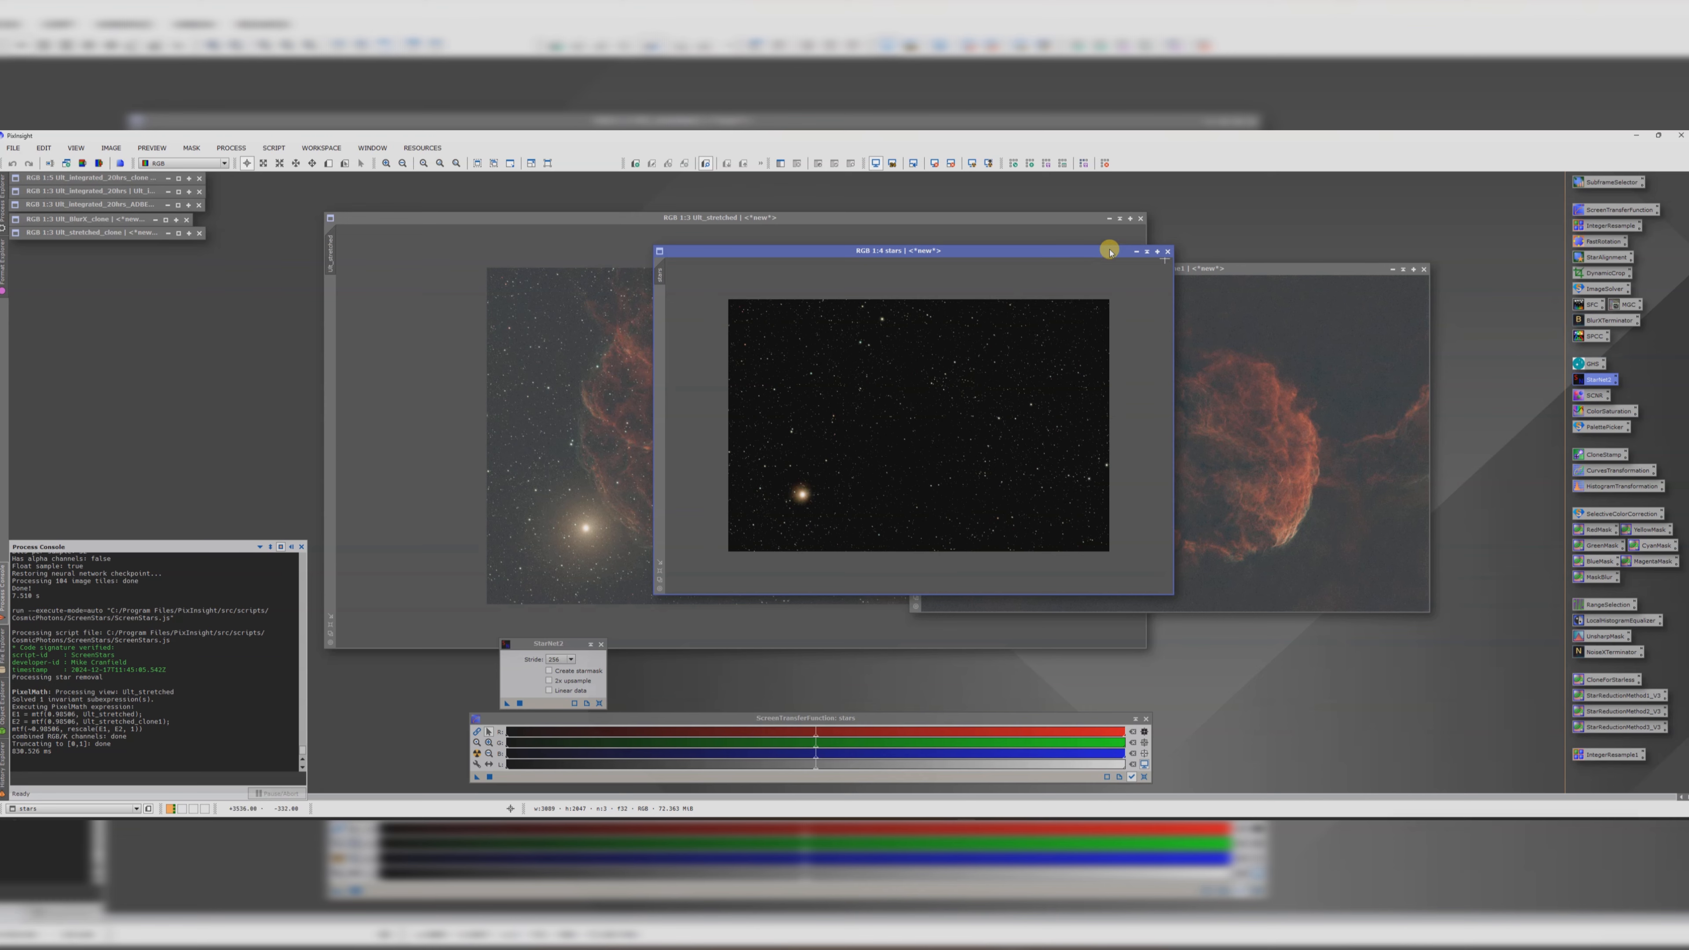
drag(871, 217, 786, 226)
click(786, 225)
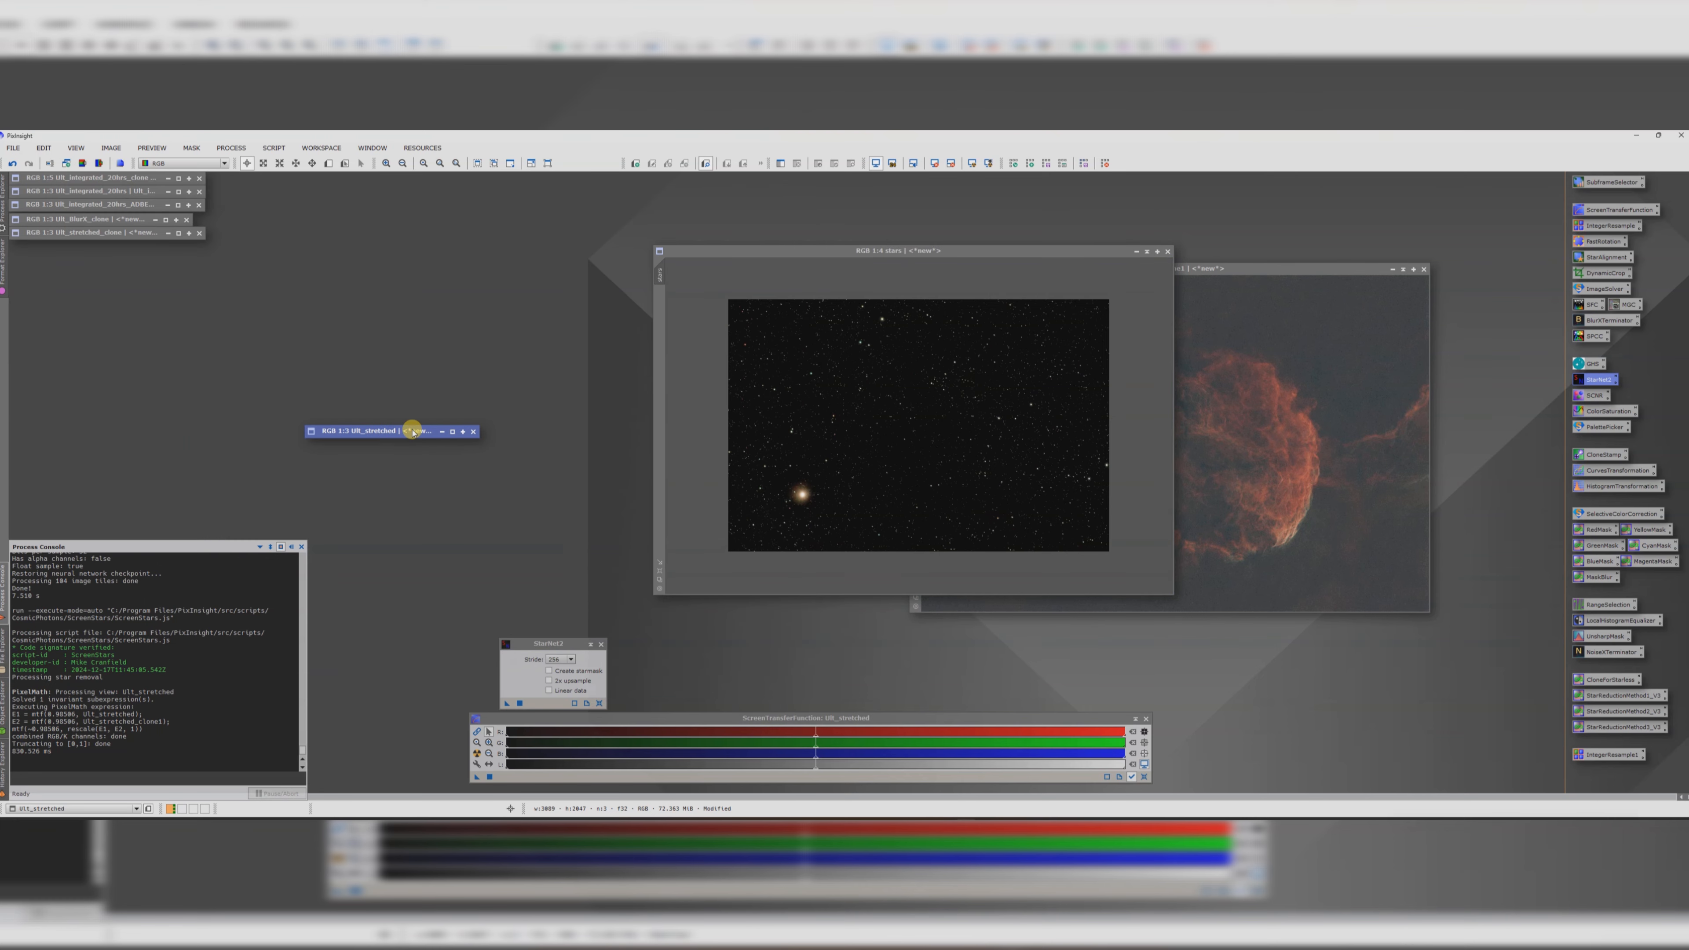
drag(871, 250, 492, 219)
scroll(656, 354, up, 1)
scroll(656, 354, down, 1)
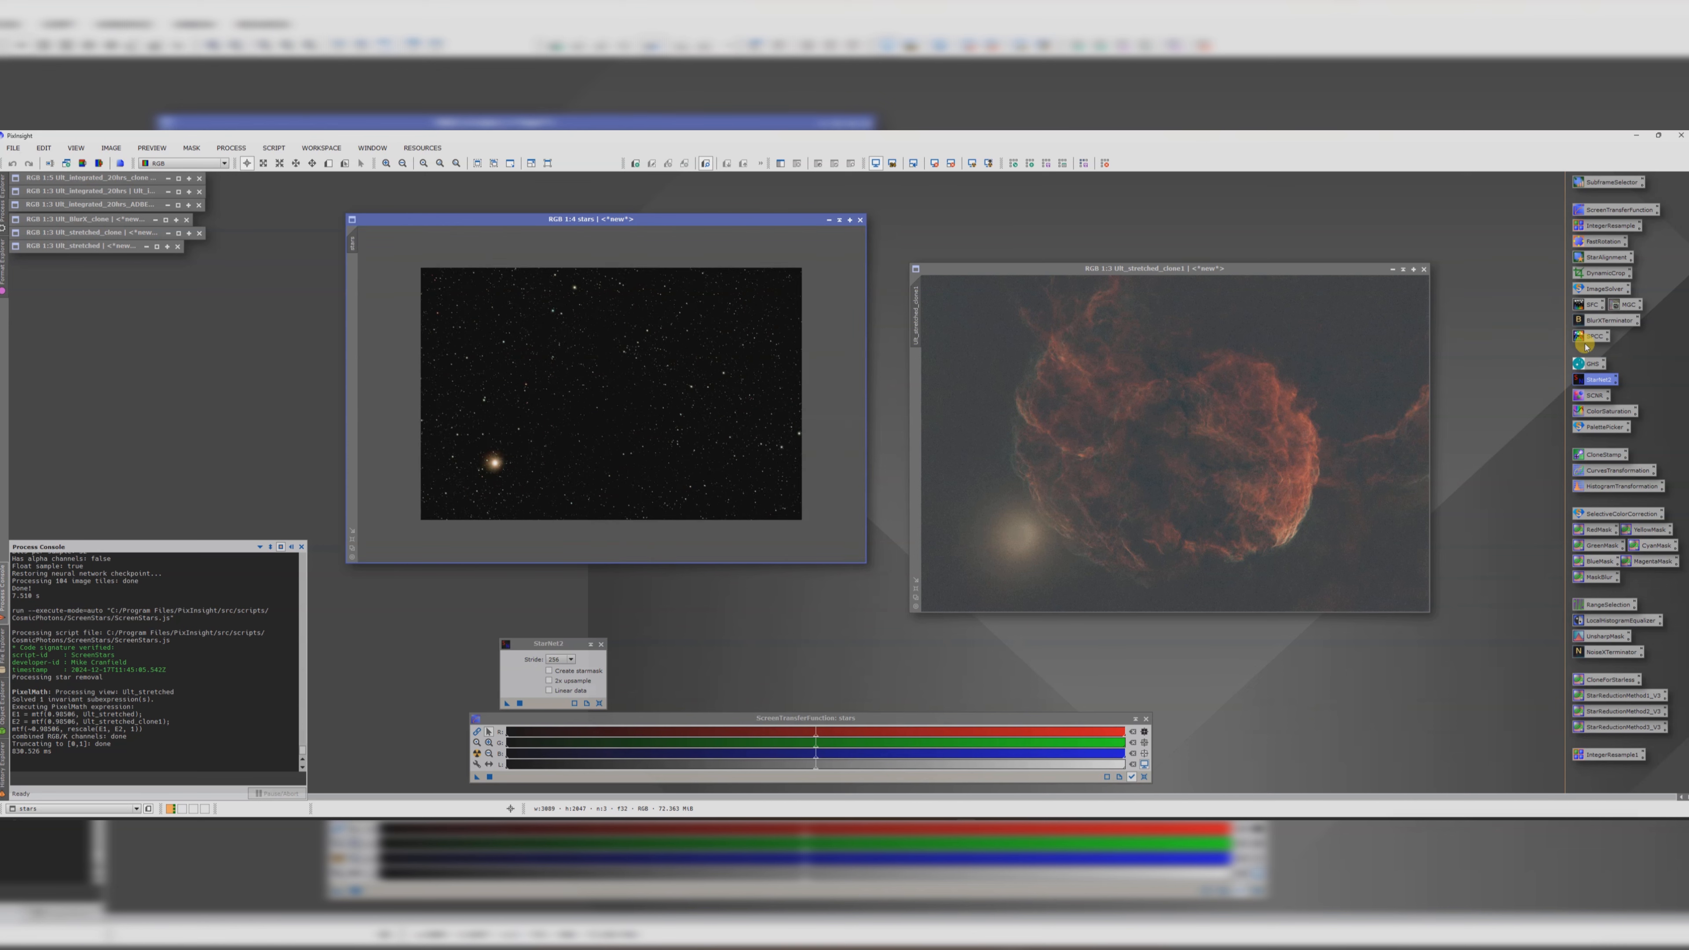
- Boost the stars image's saturation across all hues to about 0.86 with ColorSaturation under real-time preview, and close the tool and preview
double_click(1593, 410)
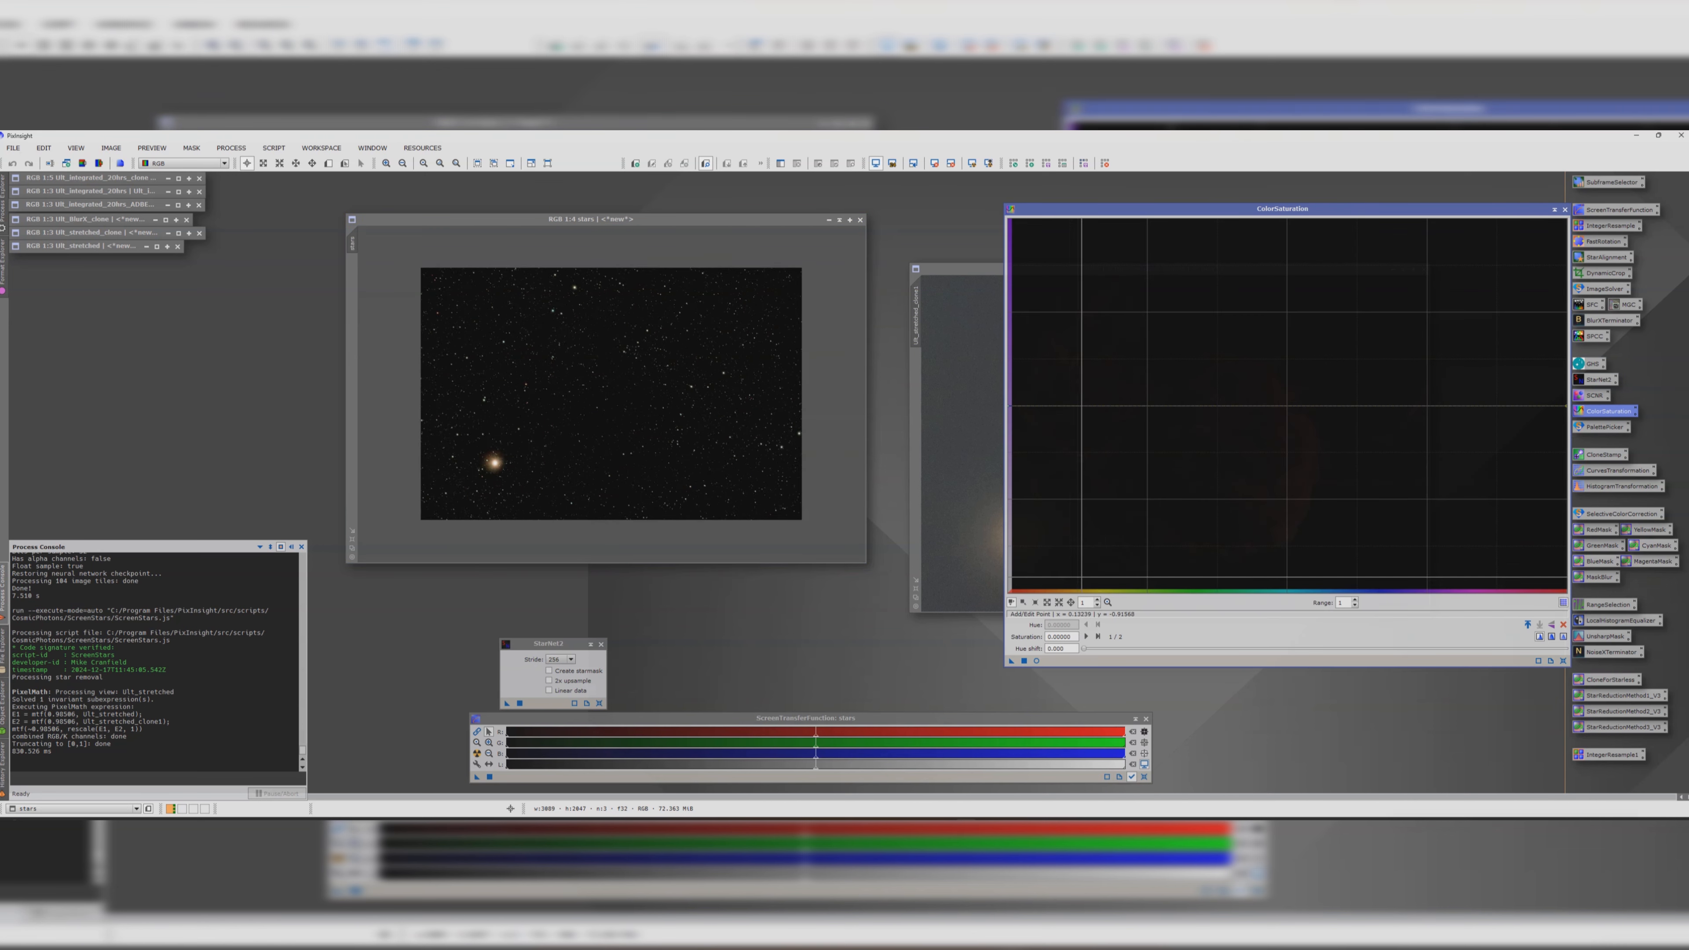
click(1036, 662)
drag(1040, 211, 589, 229)
drag(1115, 426, 1088, 265)
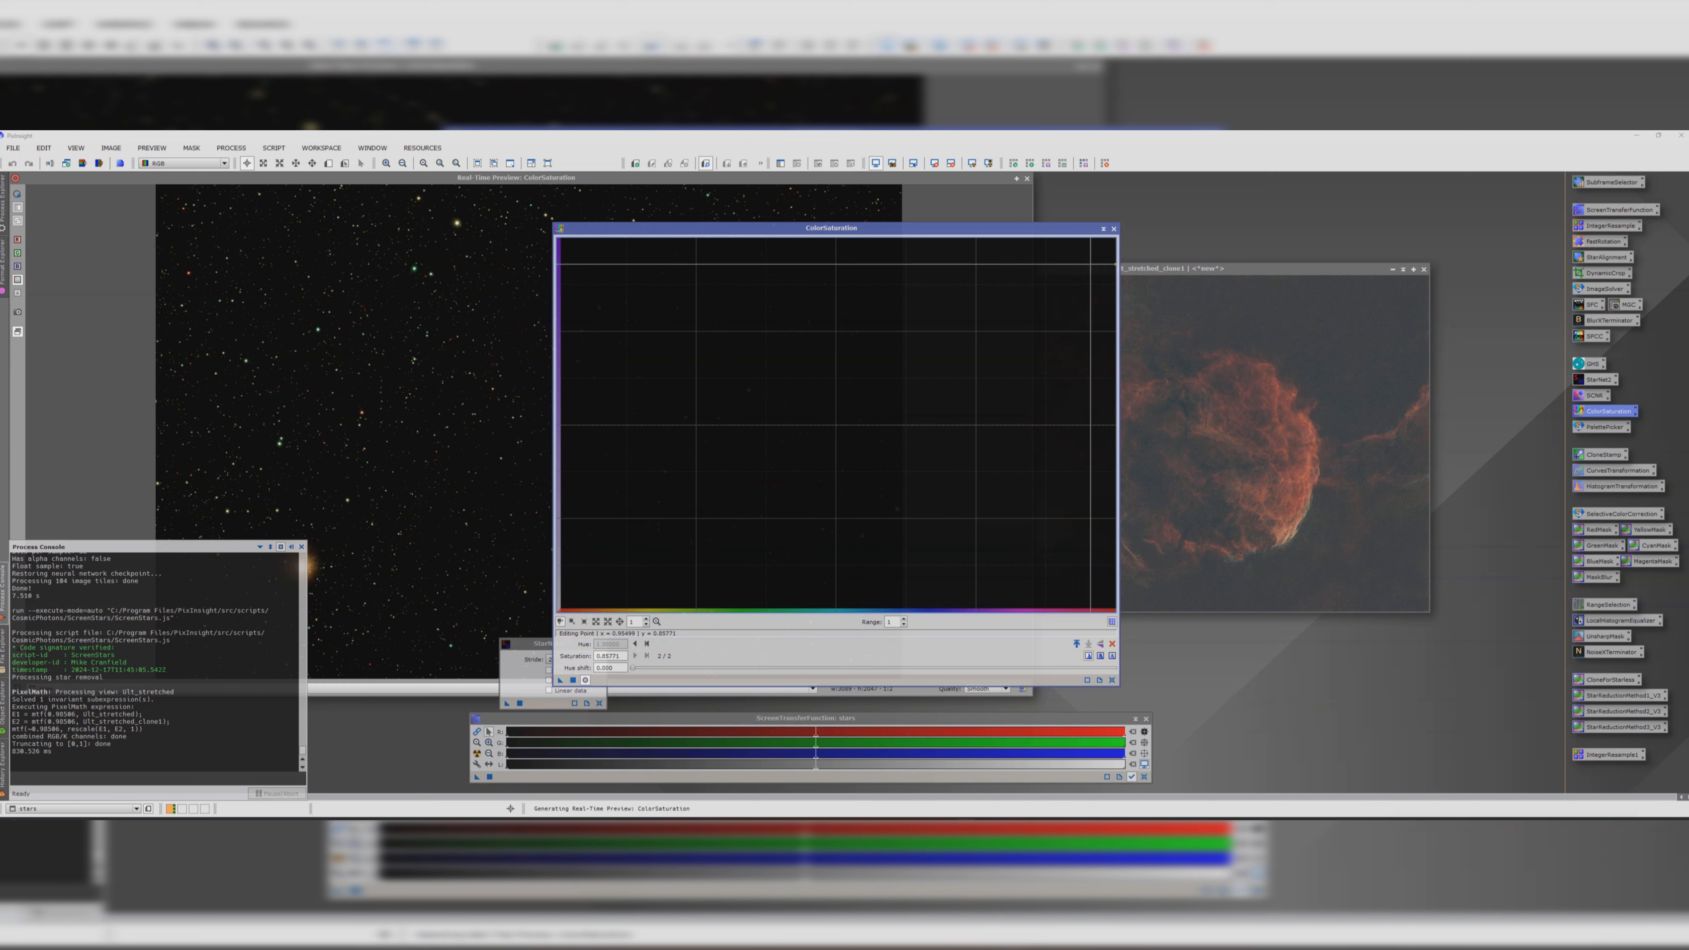
click(572, 682)
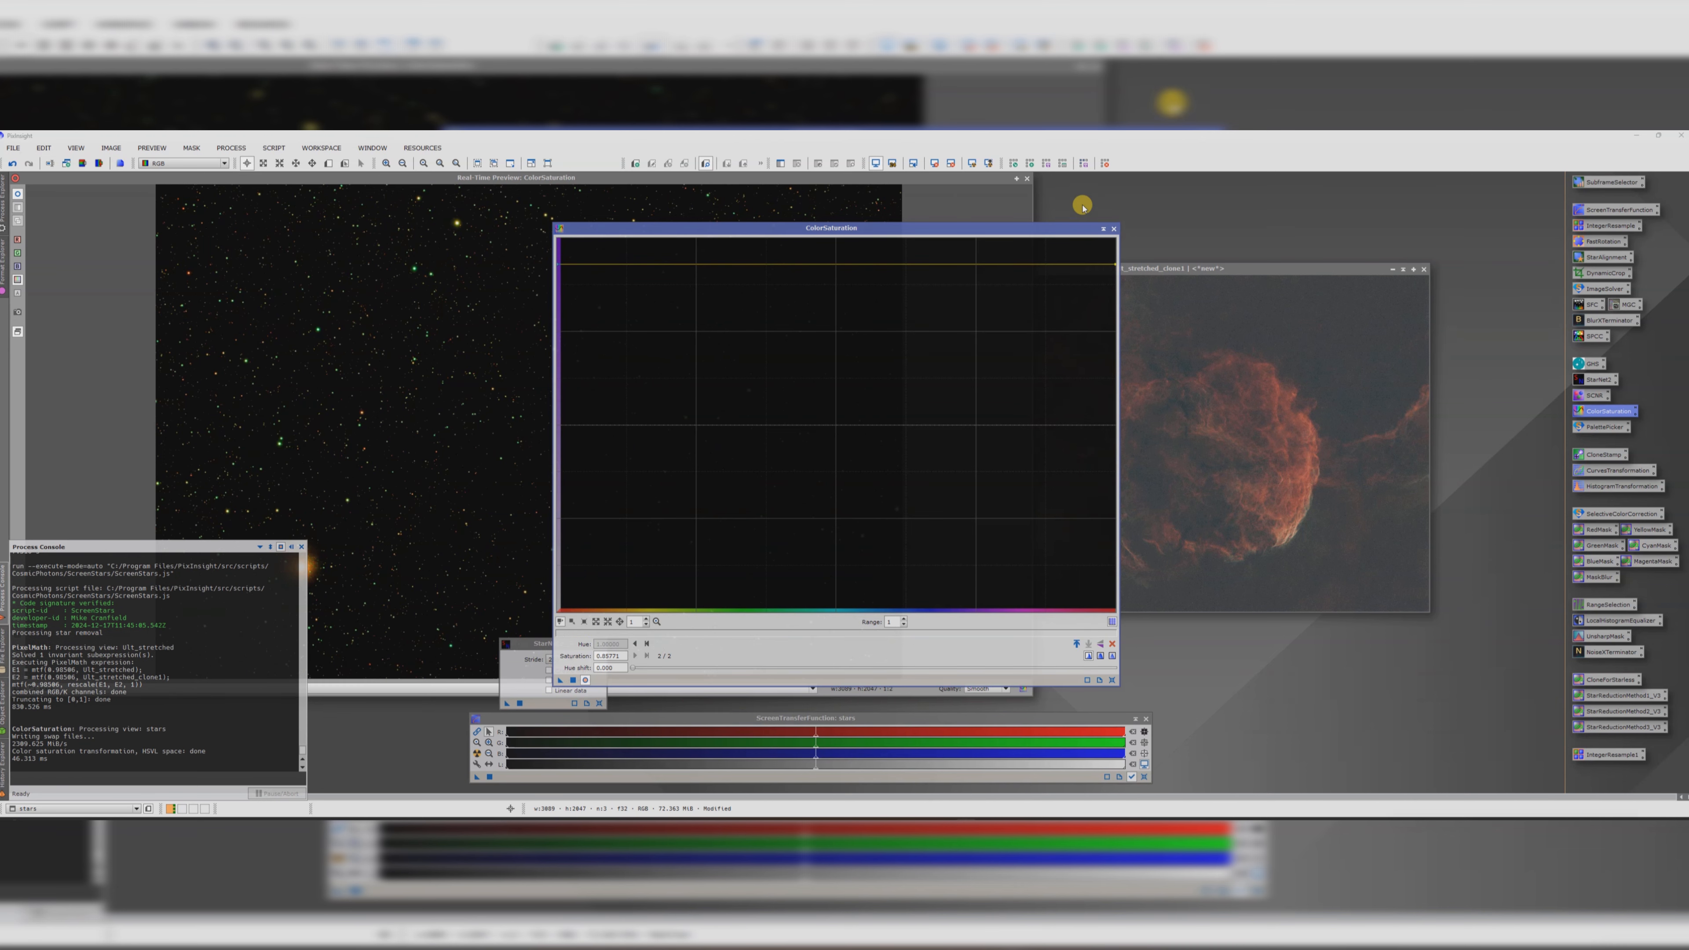
click(1113, 229)
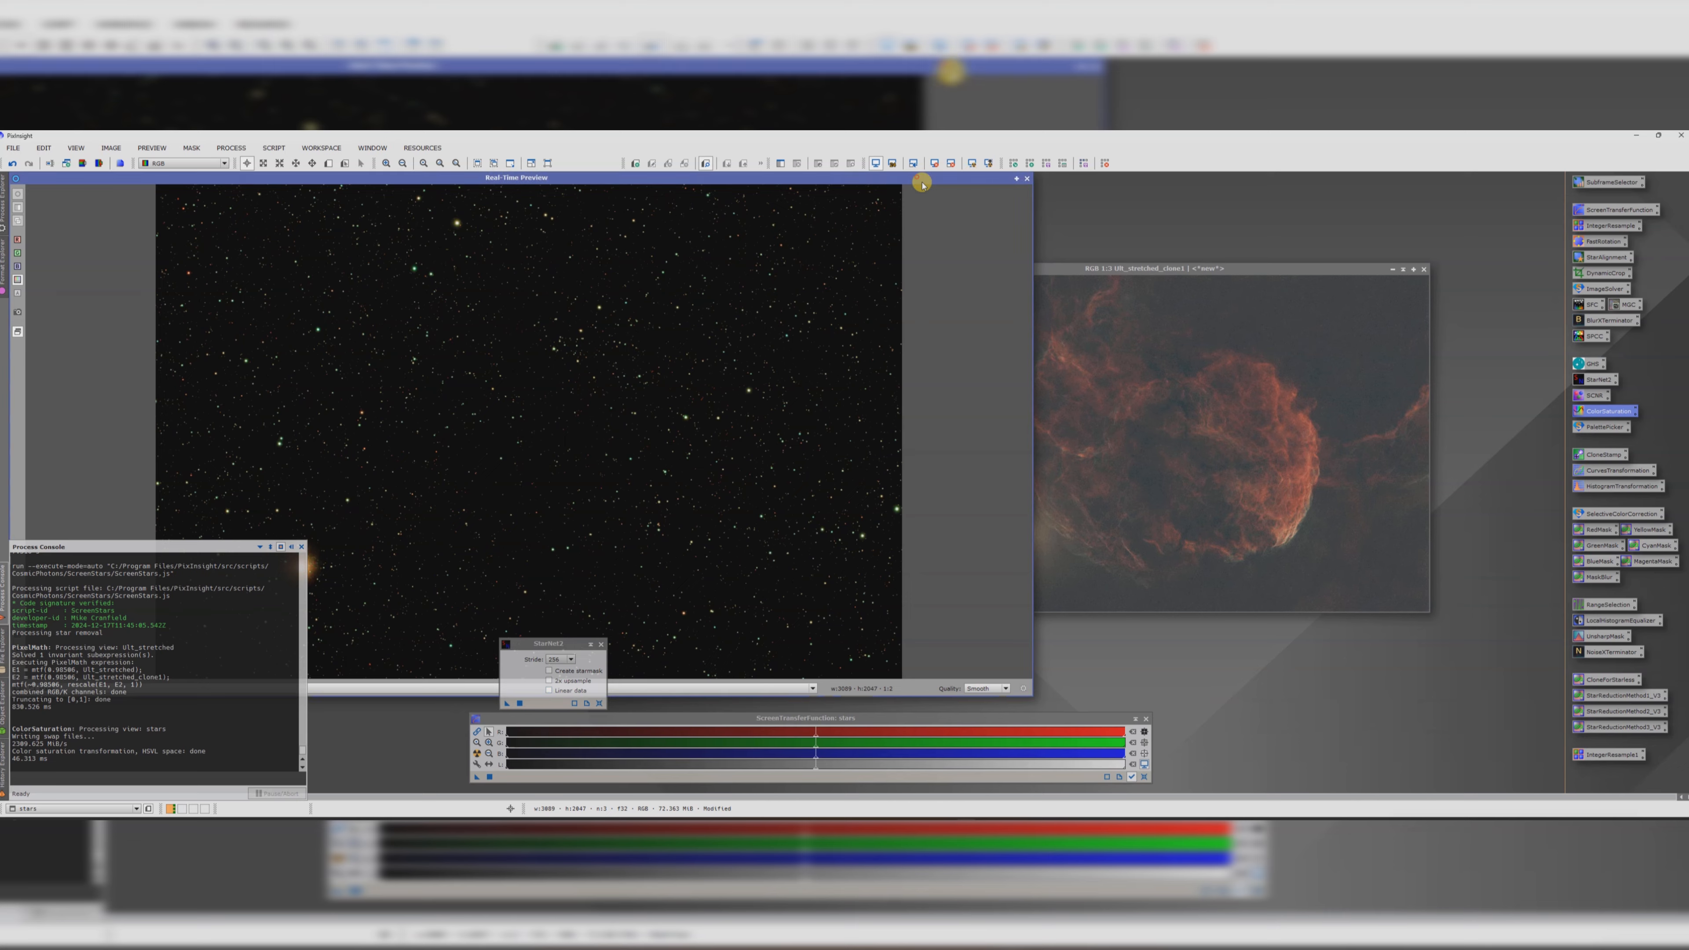
drag(921, 178, 1049, 235)
click(1156, 236)
- Reposition the stars window and apply SCNR to the stars image
drag(672, 210, 859, 222)
drag(724, 234, 874, 219)
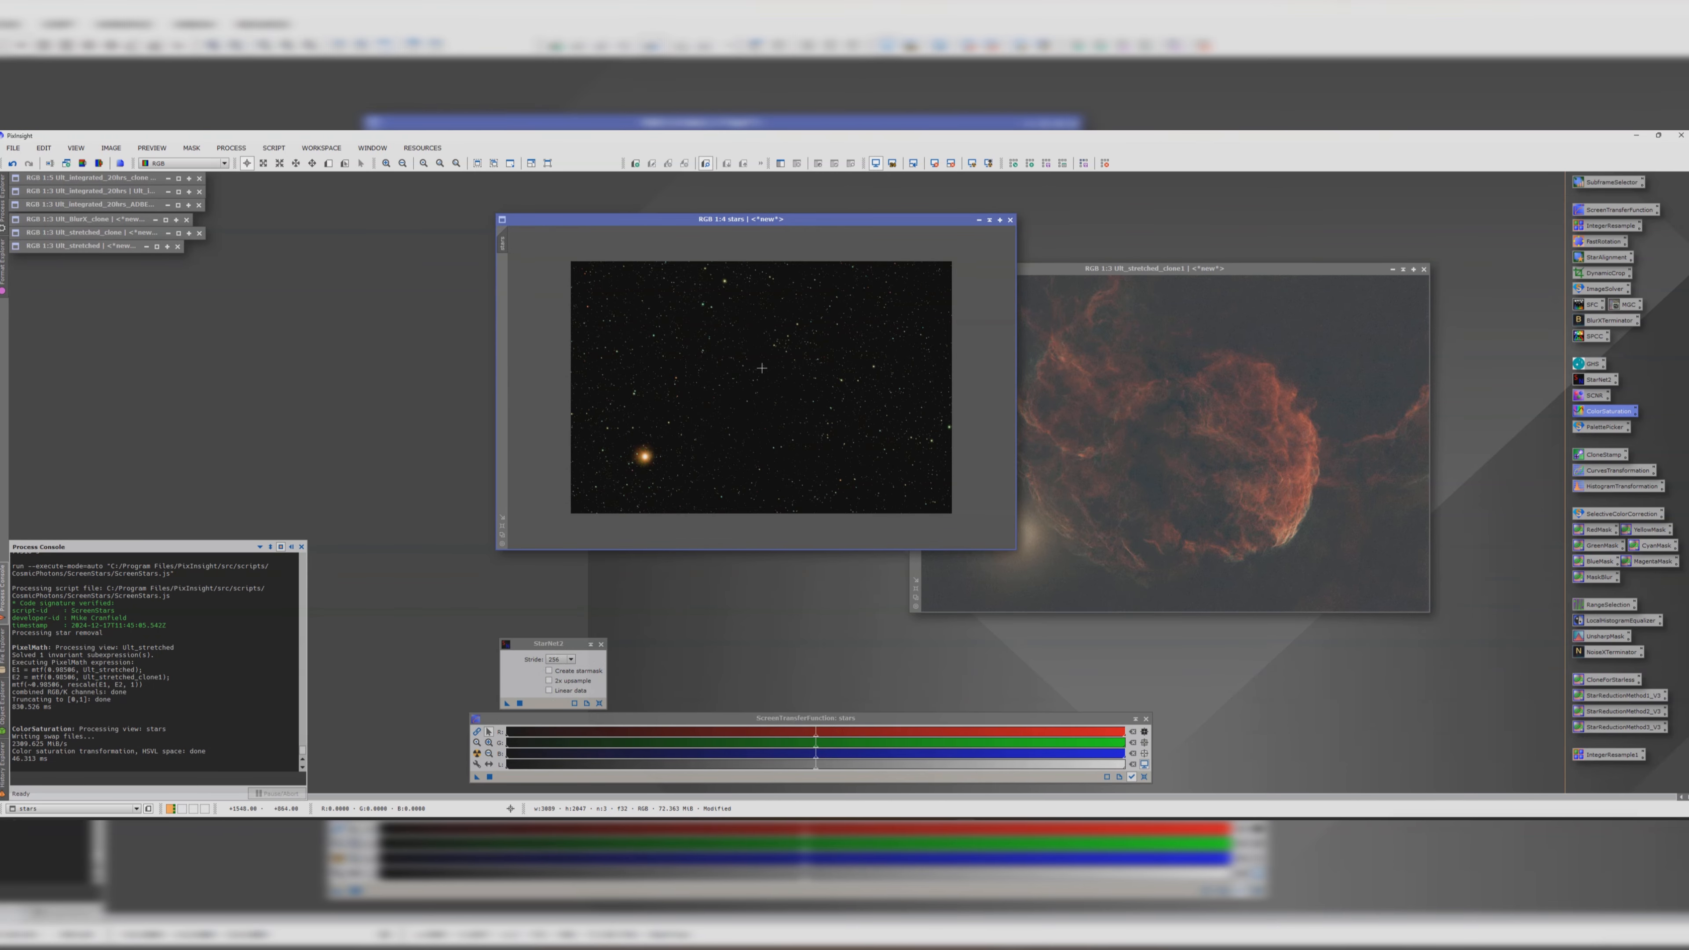
scroll(773, 401, down, 1)
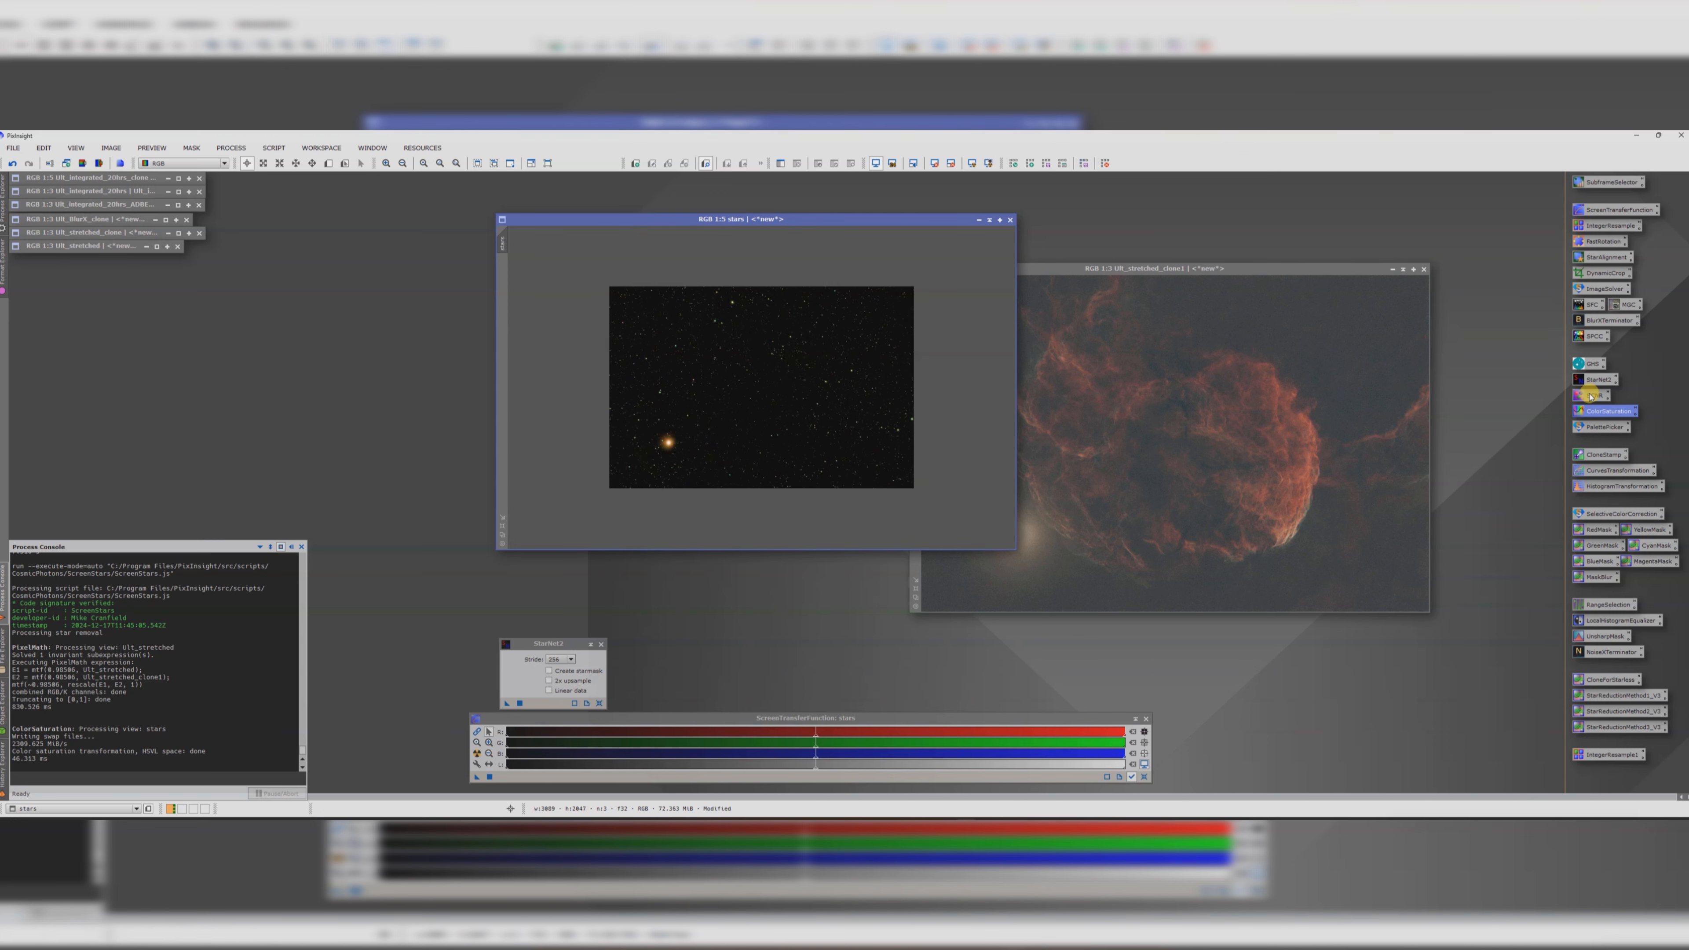
double_click(1590, 397)
drag(1285, 411, 768, 399)
click(1436, 347)
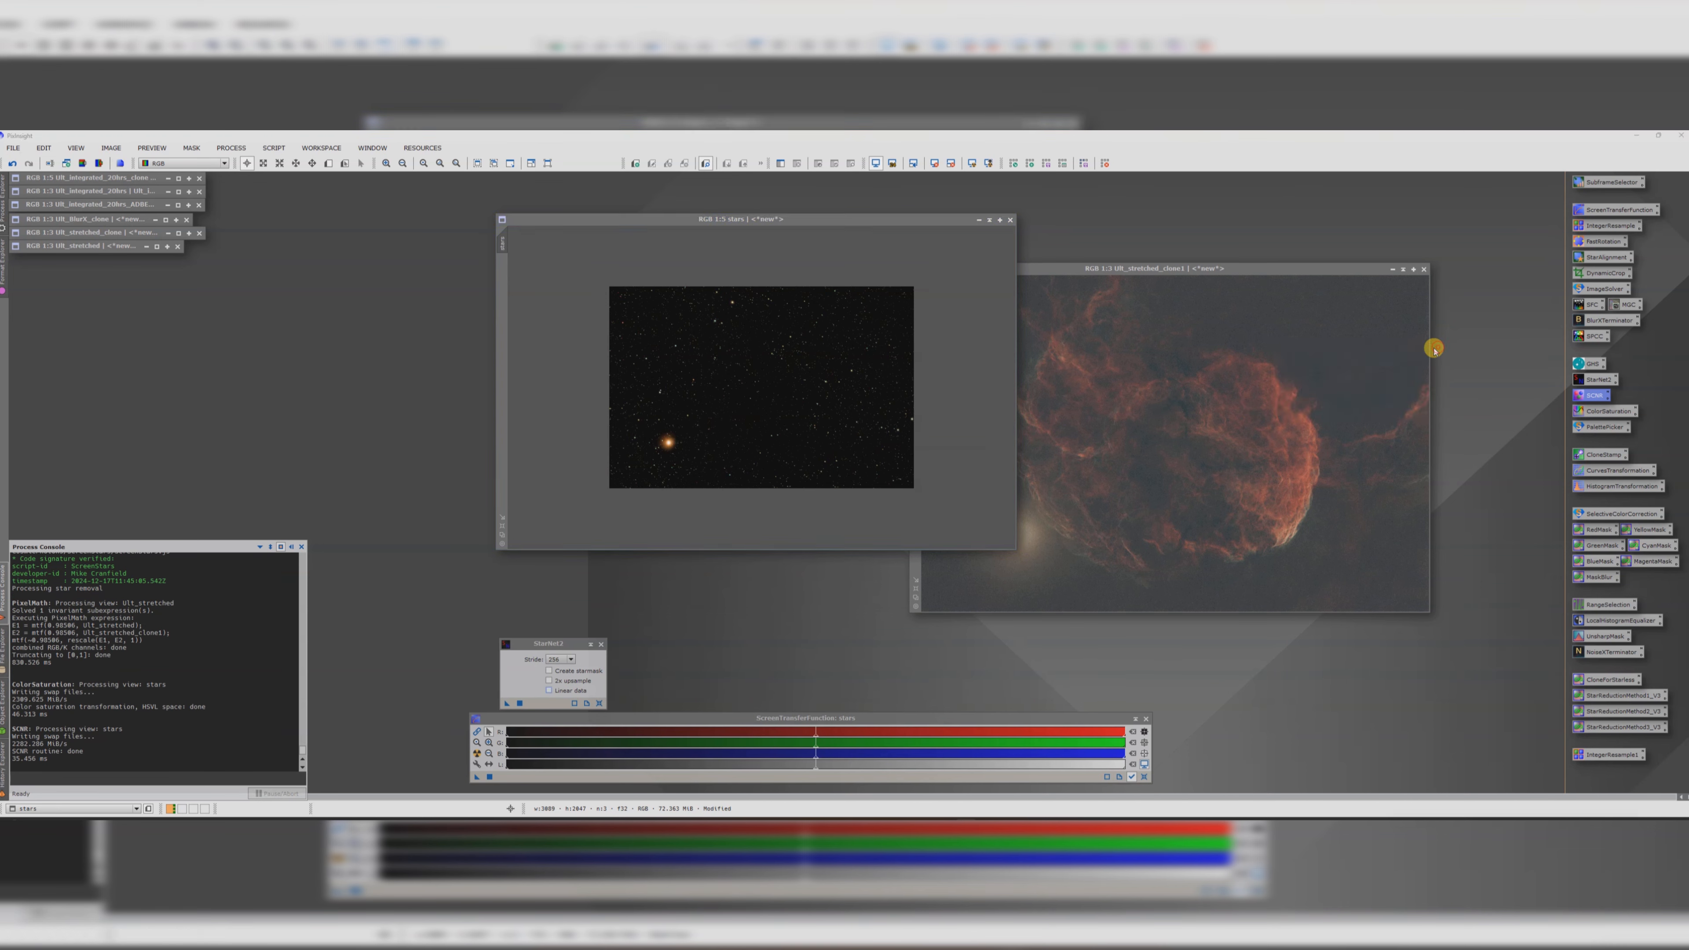
scroll(750, 364, up, 2)
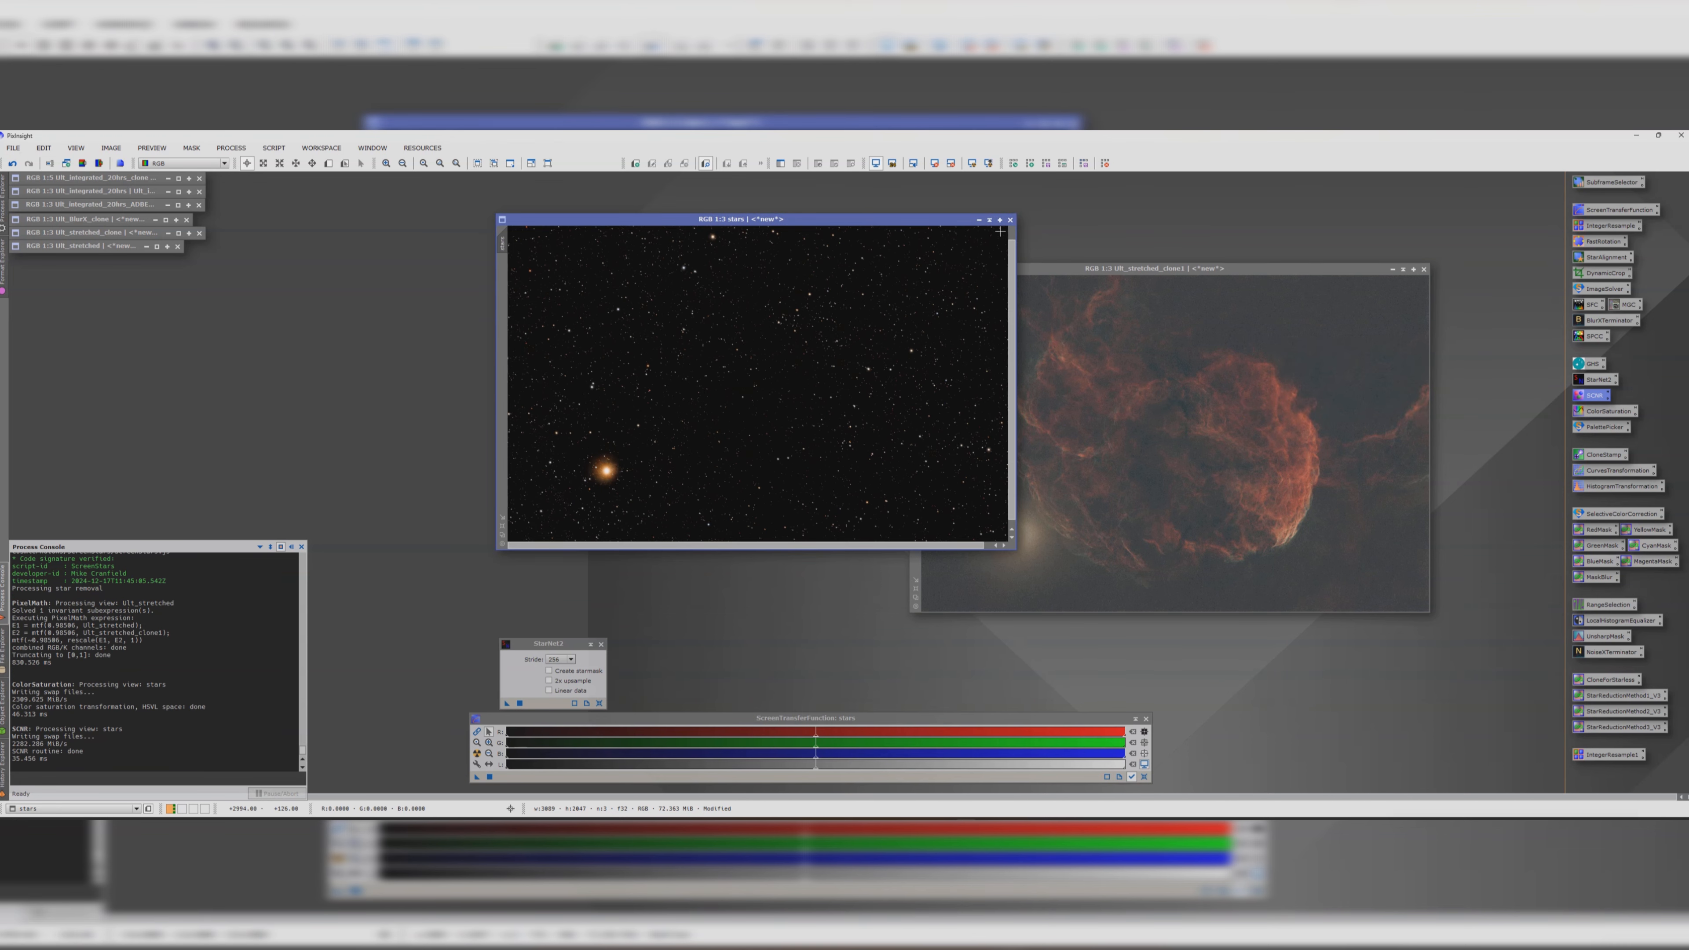
- Park the stars image as an icon near the others, and reposition and enlarge the Ult_stretched_clone1 window with StarNet2 closed
click(980, 220)
drag(768, 381, 344, 185)
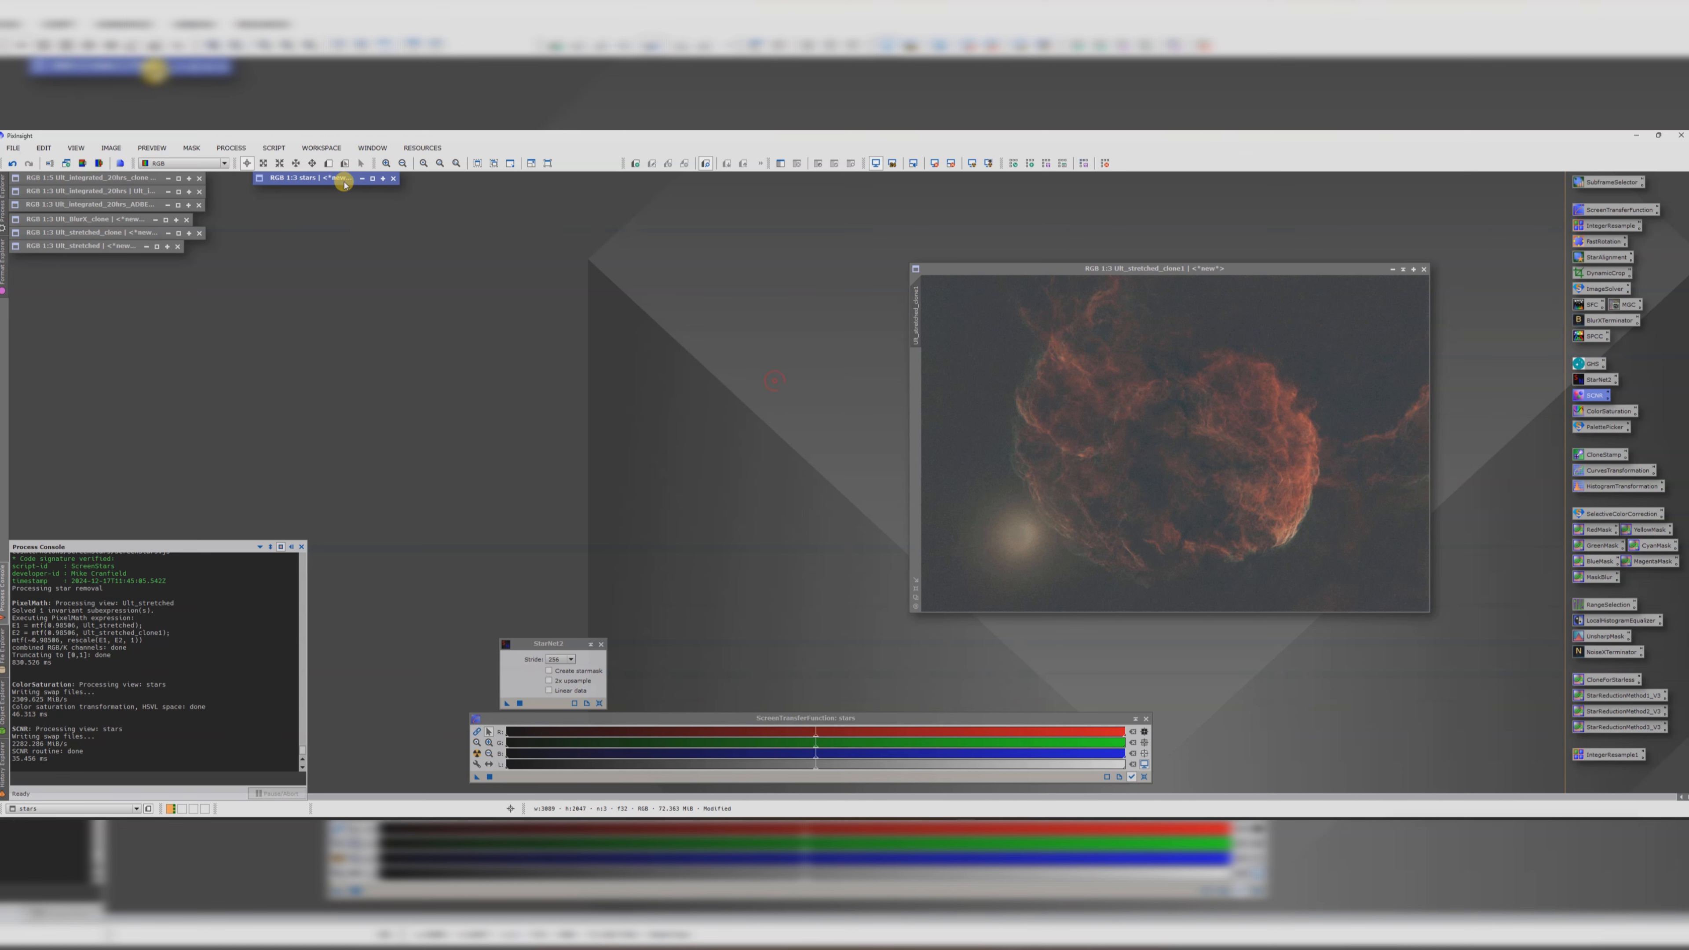
drag(1102, 265, 734, 215)
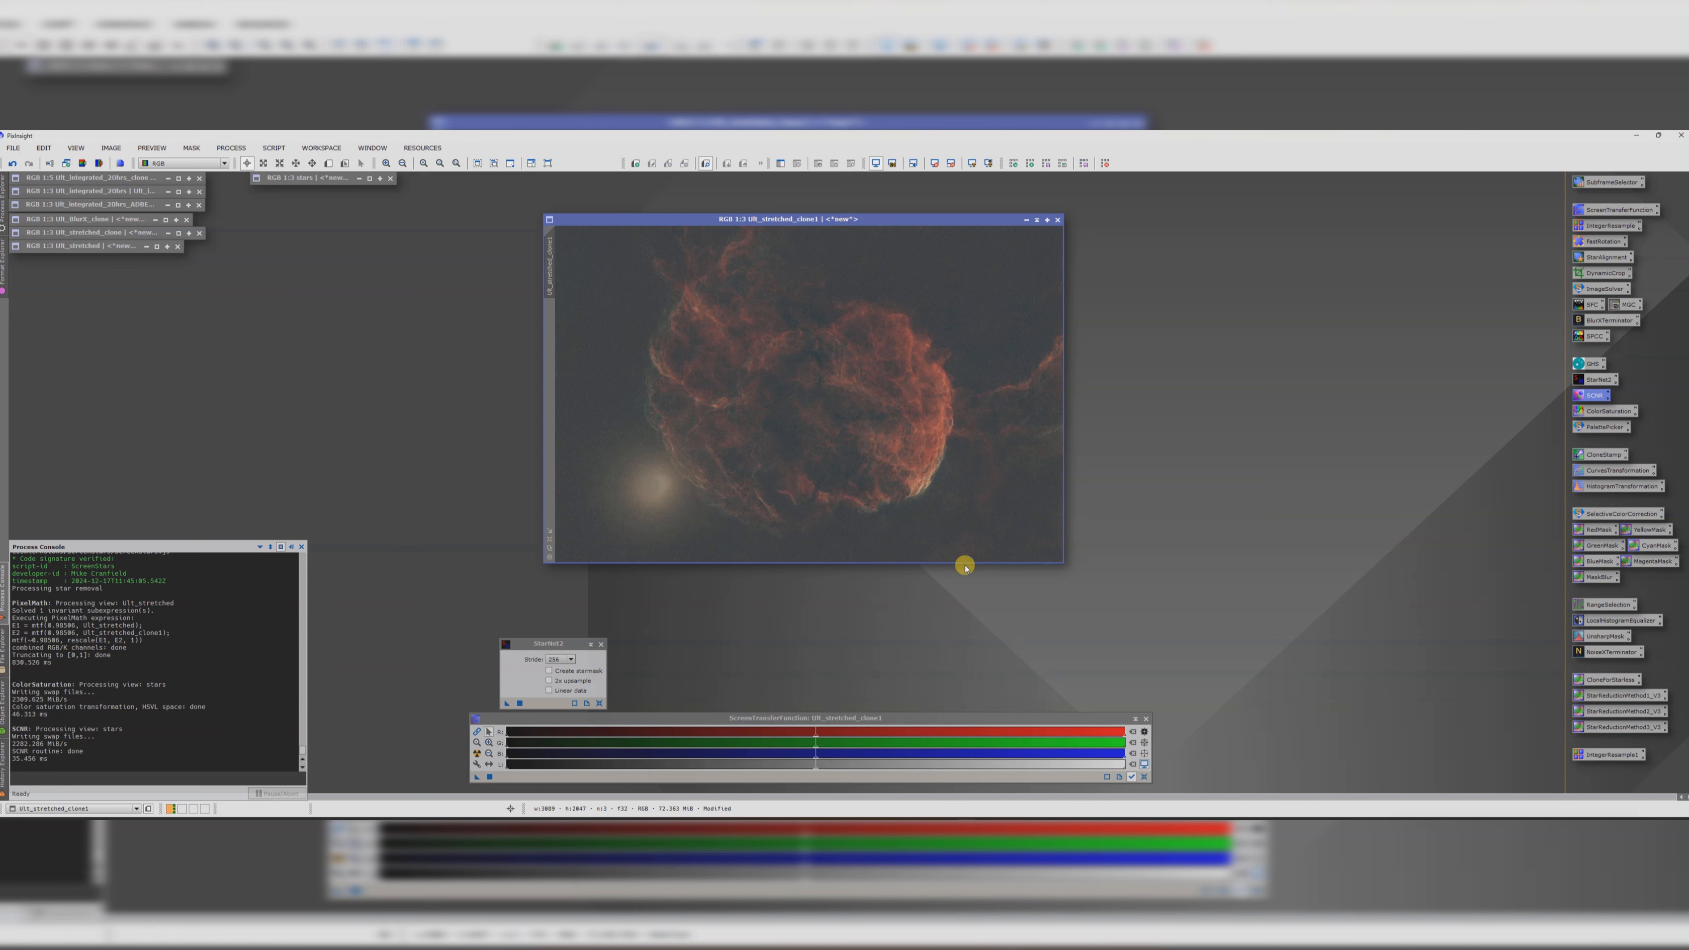
click(601, 645)
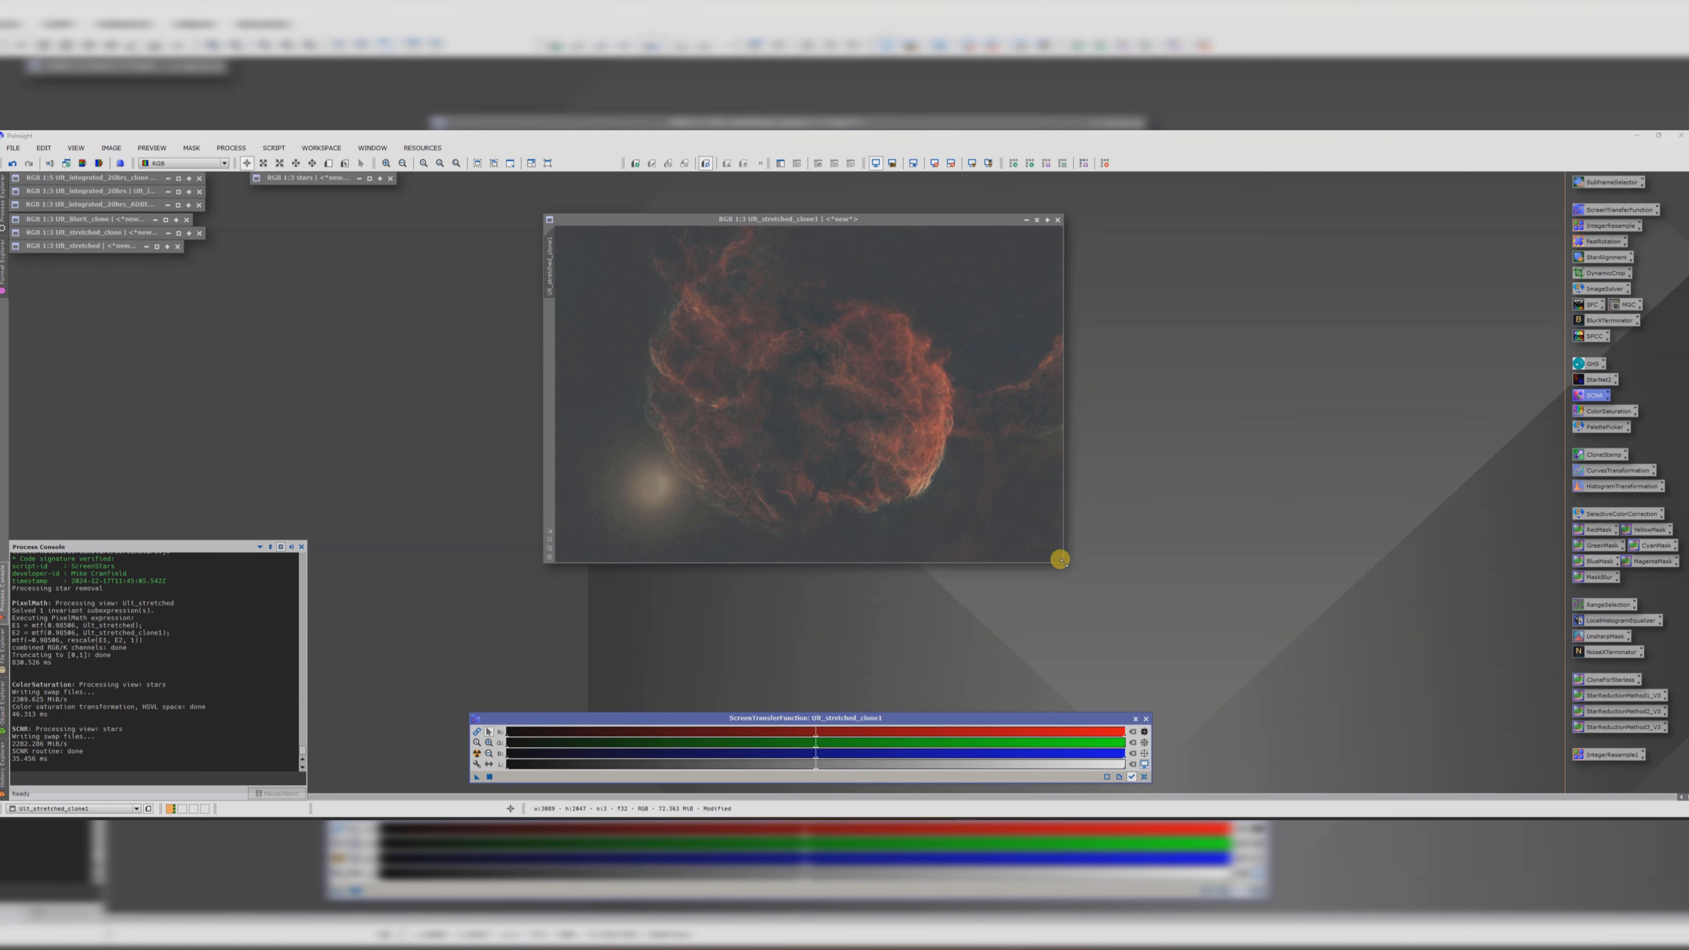
drag(1061, 560, 1232, 648)
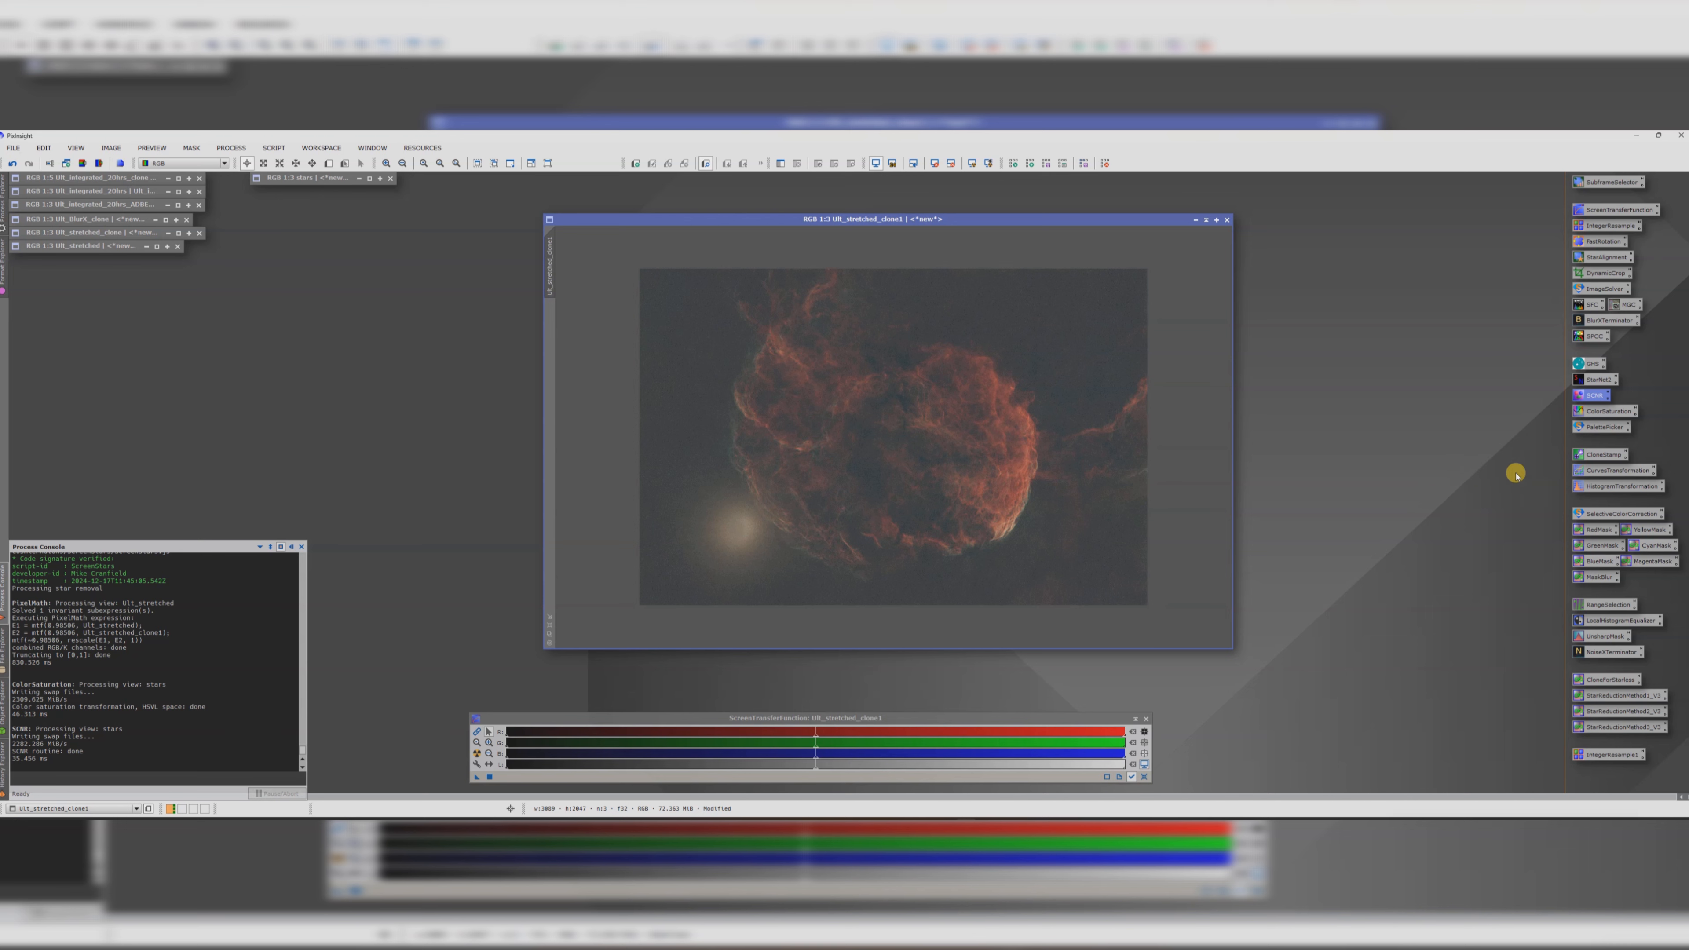
- Shape an RGB/K contrast curve in CurvesTransformation with real-time preview, using points at about 0.38 in/0.45 out and 0.14 in/0.08 out
double_click(1592, 476)
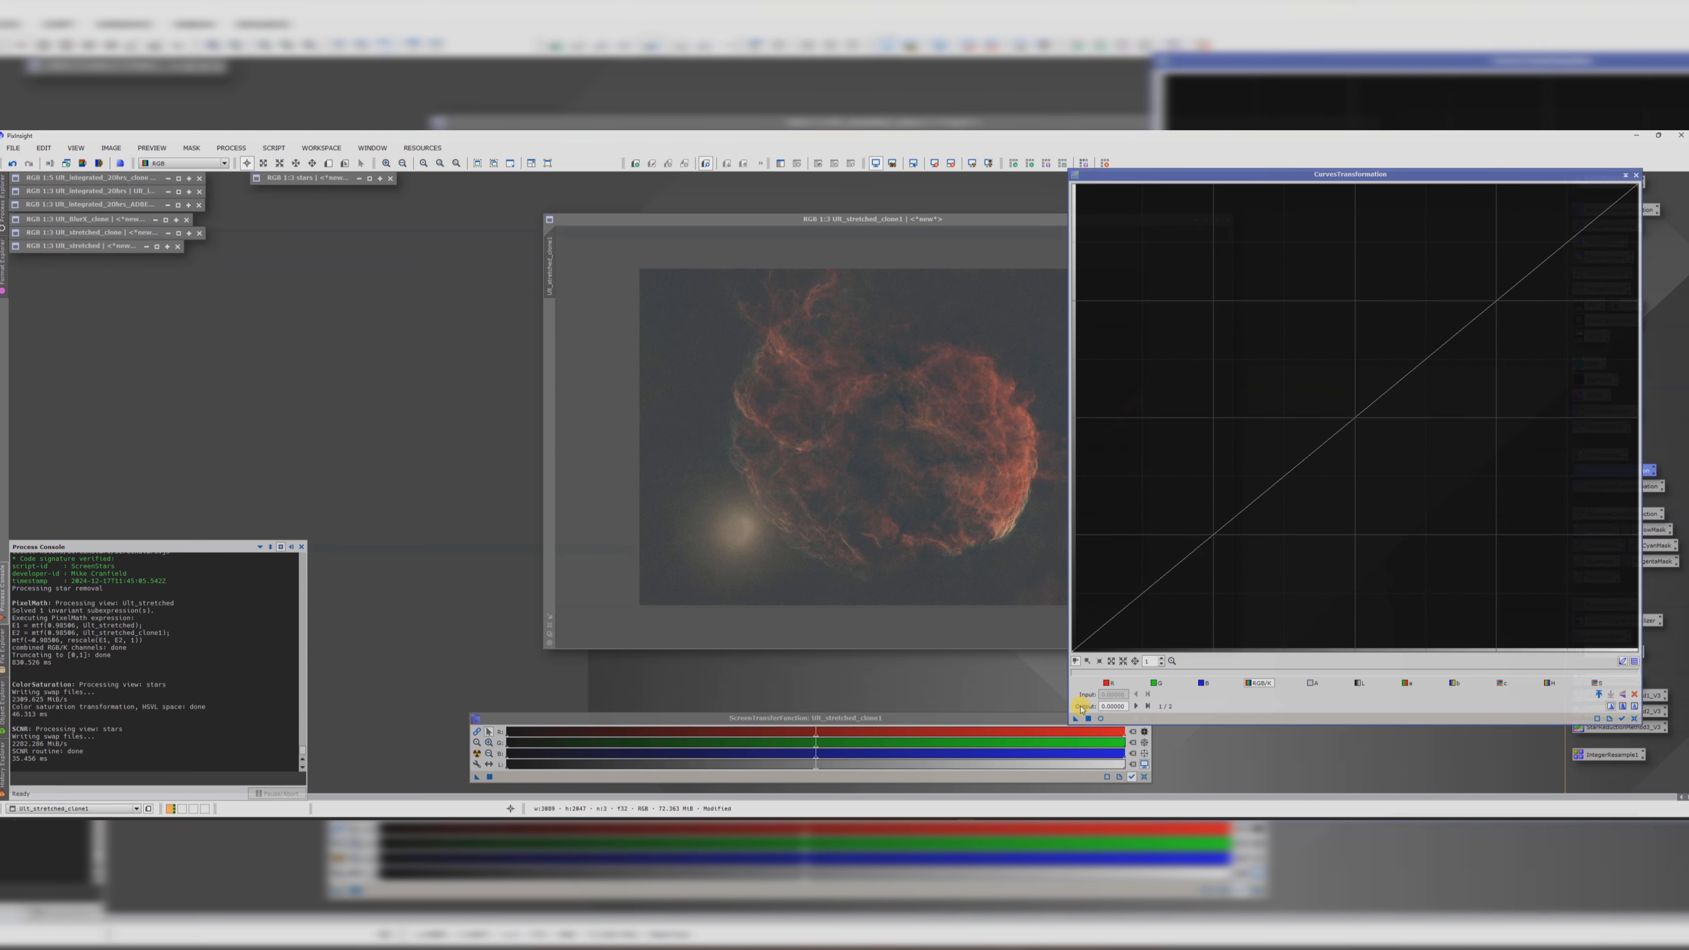
click(1103, 718)
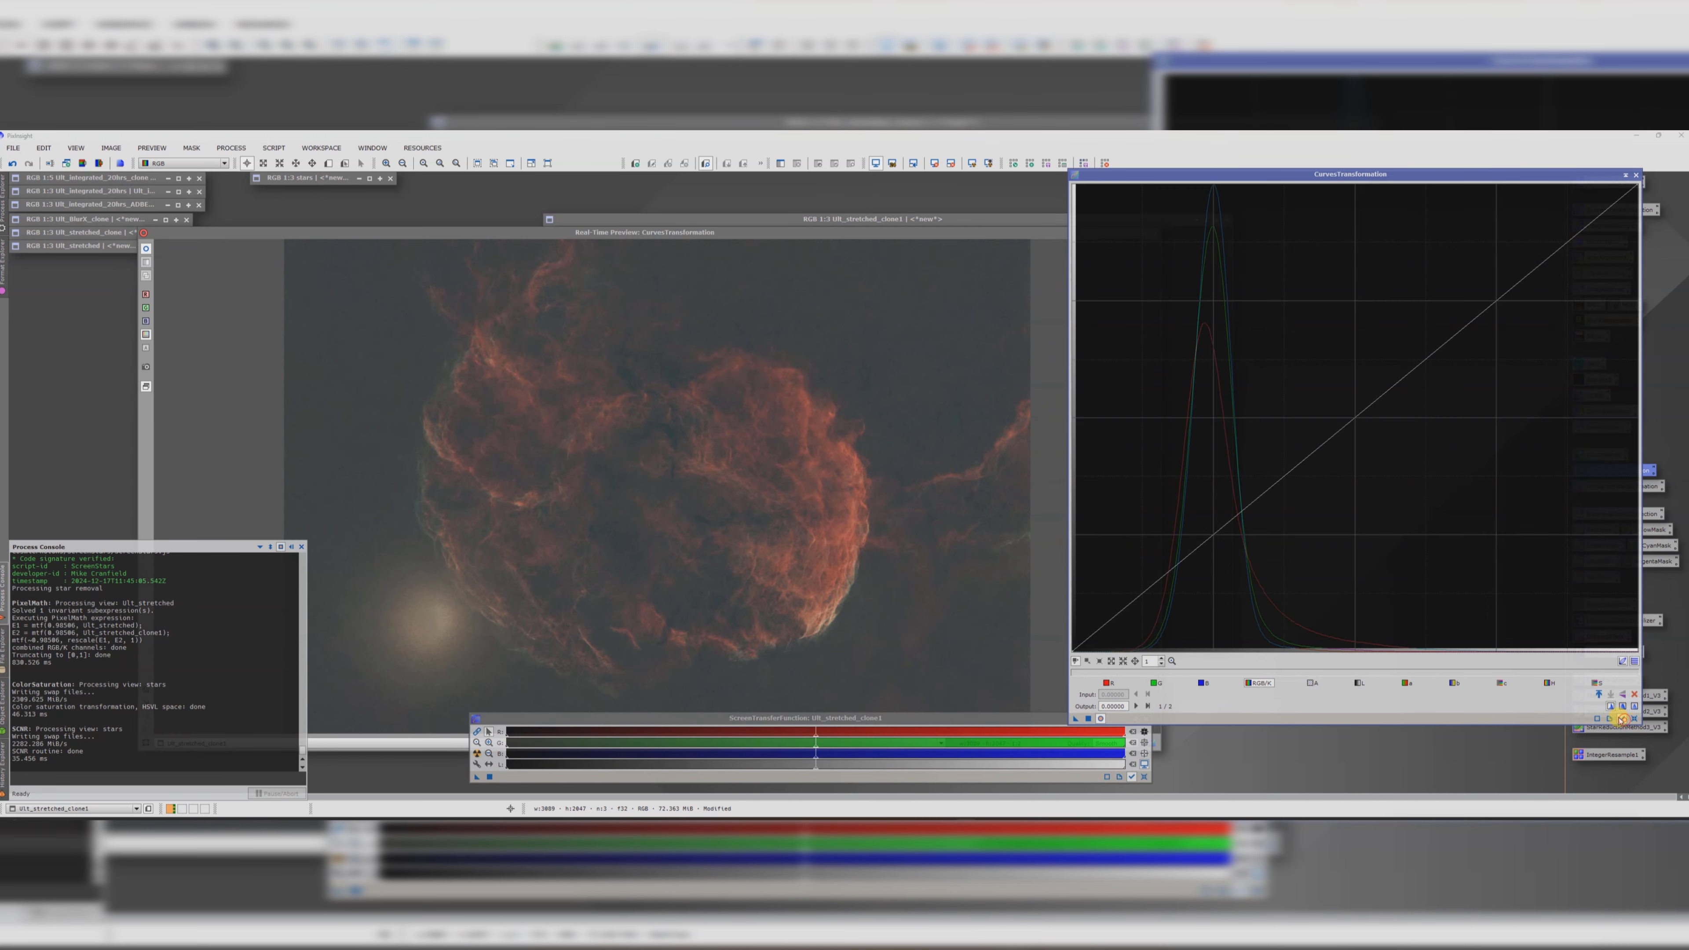
click(1298, 450)
drag(1298, 451, 1286, 439)
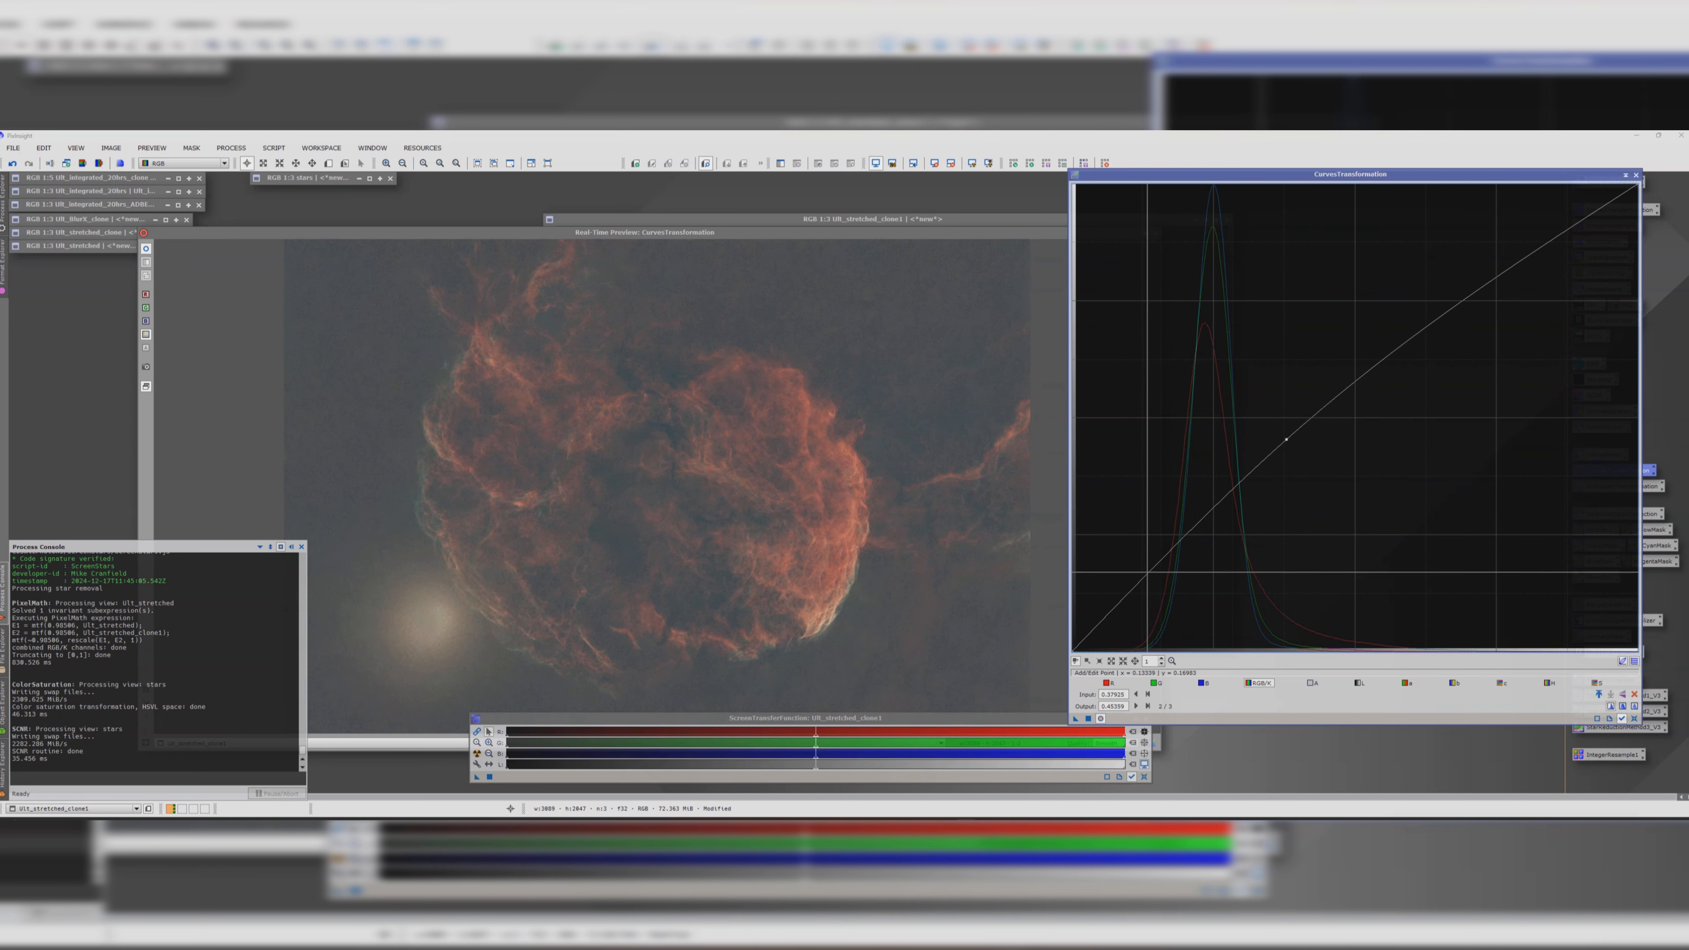
drag(1147, 577, 1152, 615)
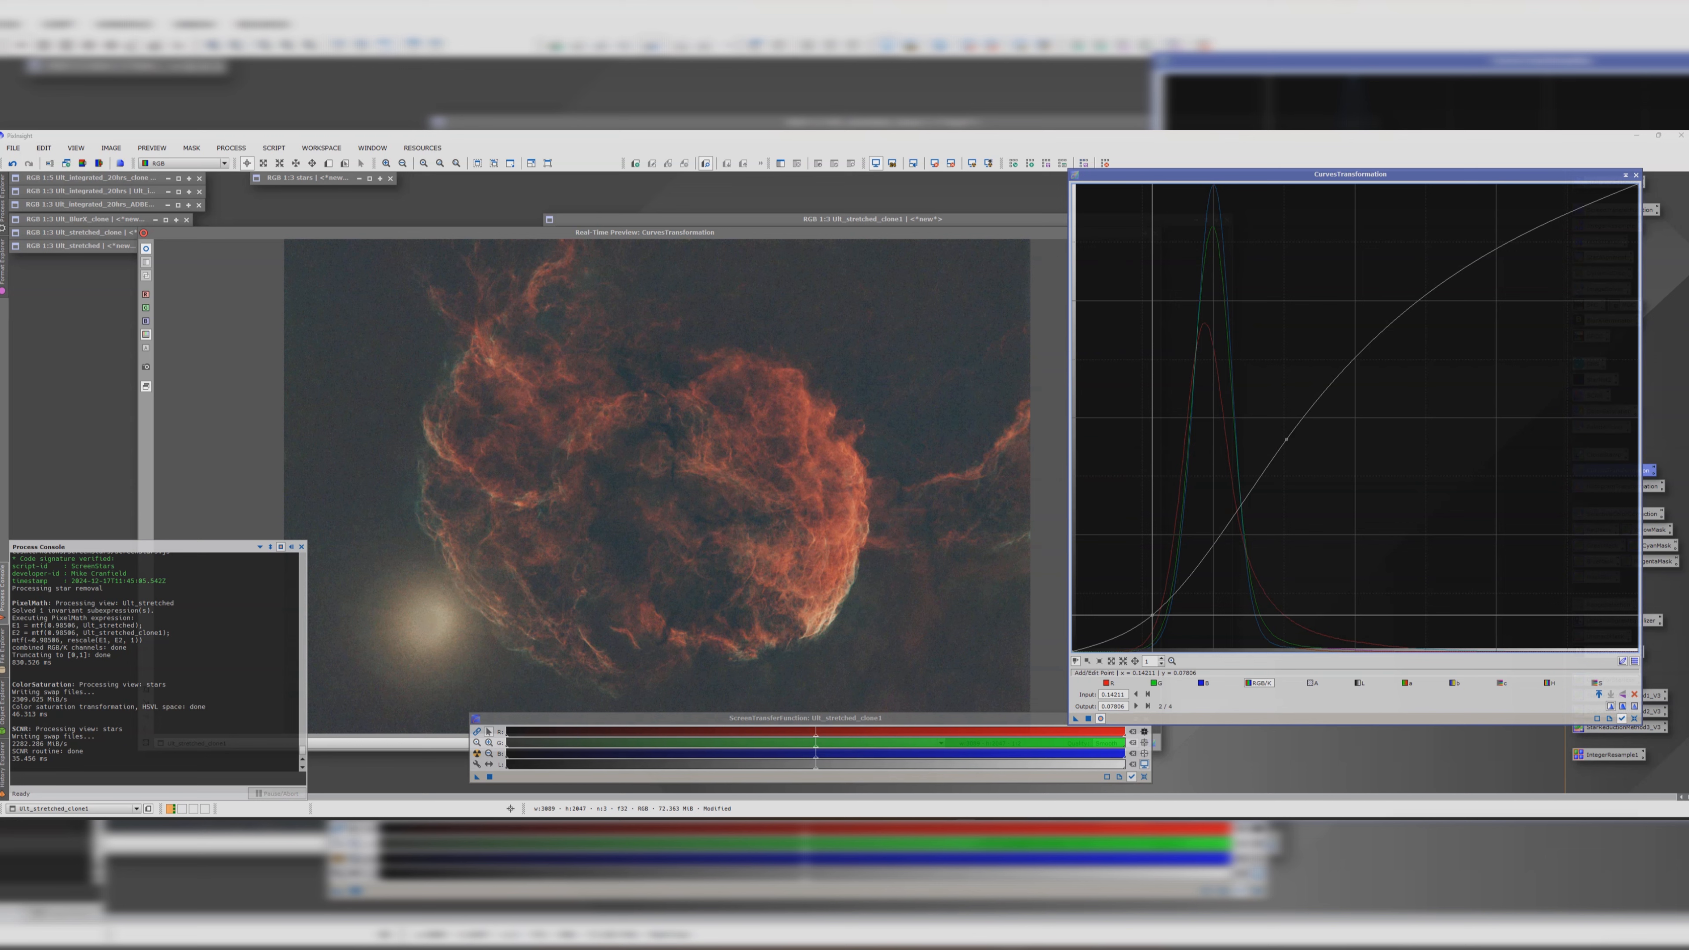
- Compare the preview with and without the curve, apply it to Ult_stretched_clone1, and close CurvesTransformation and the preview
click(146, 251)
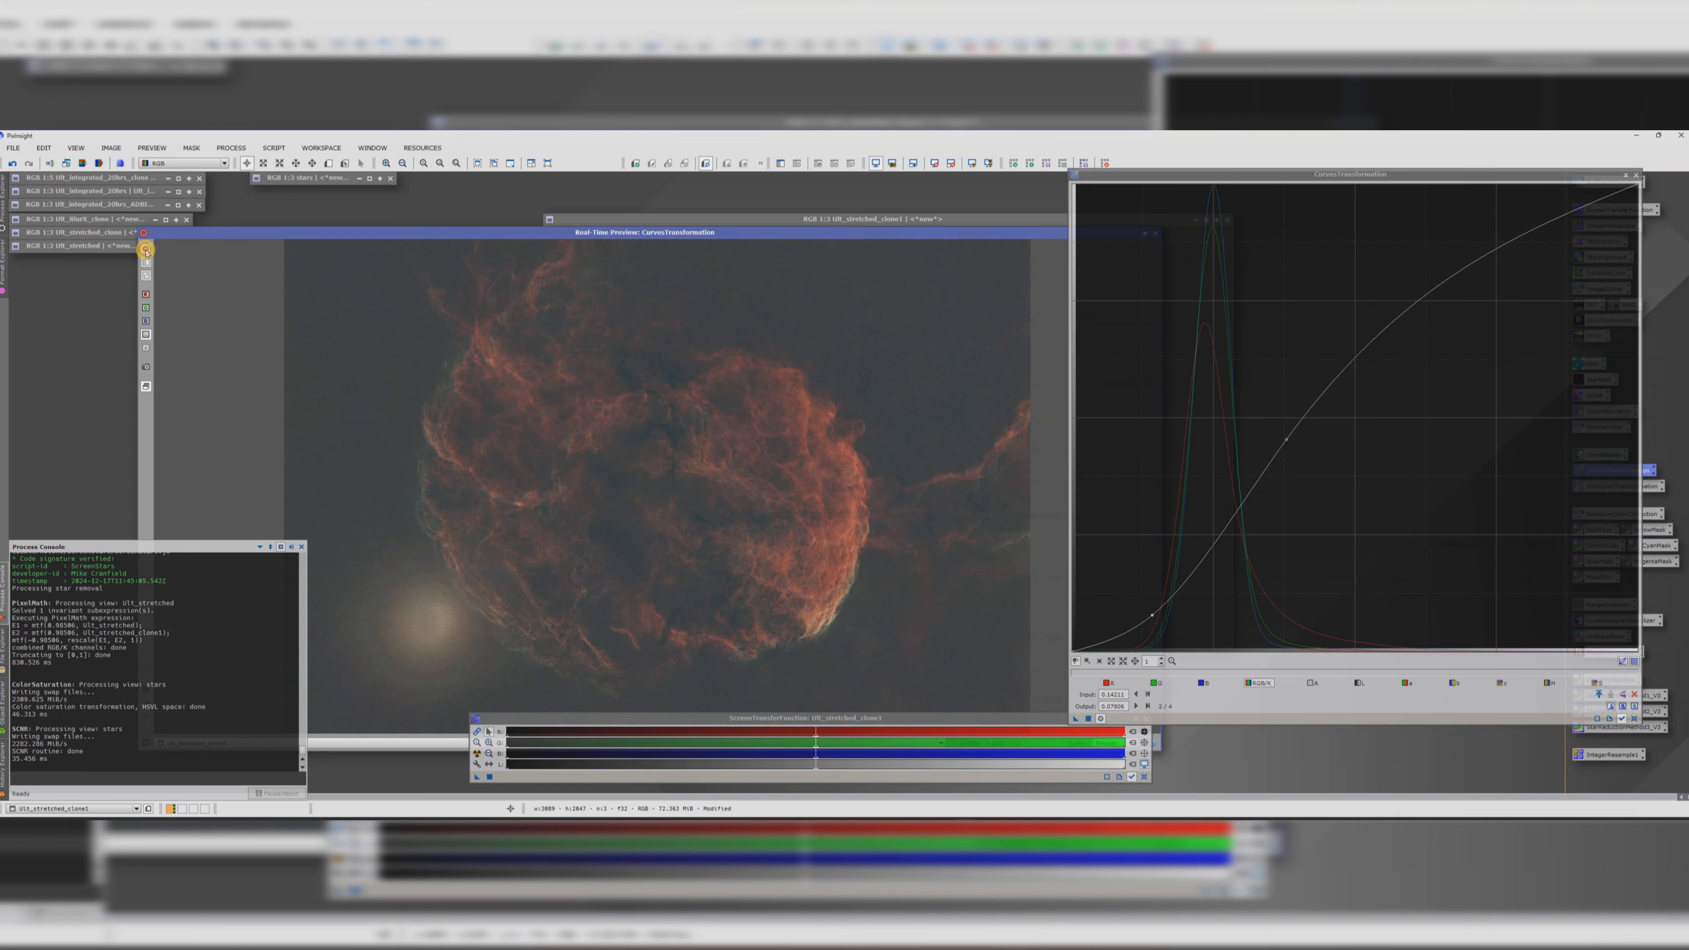
click(146, 251)
click(145, 251)
click(146, 251)
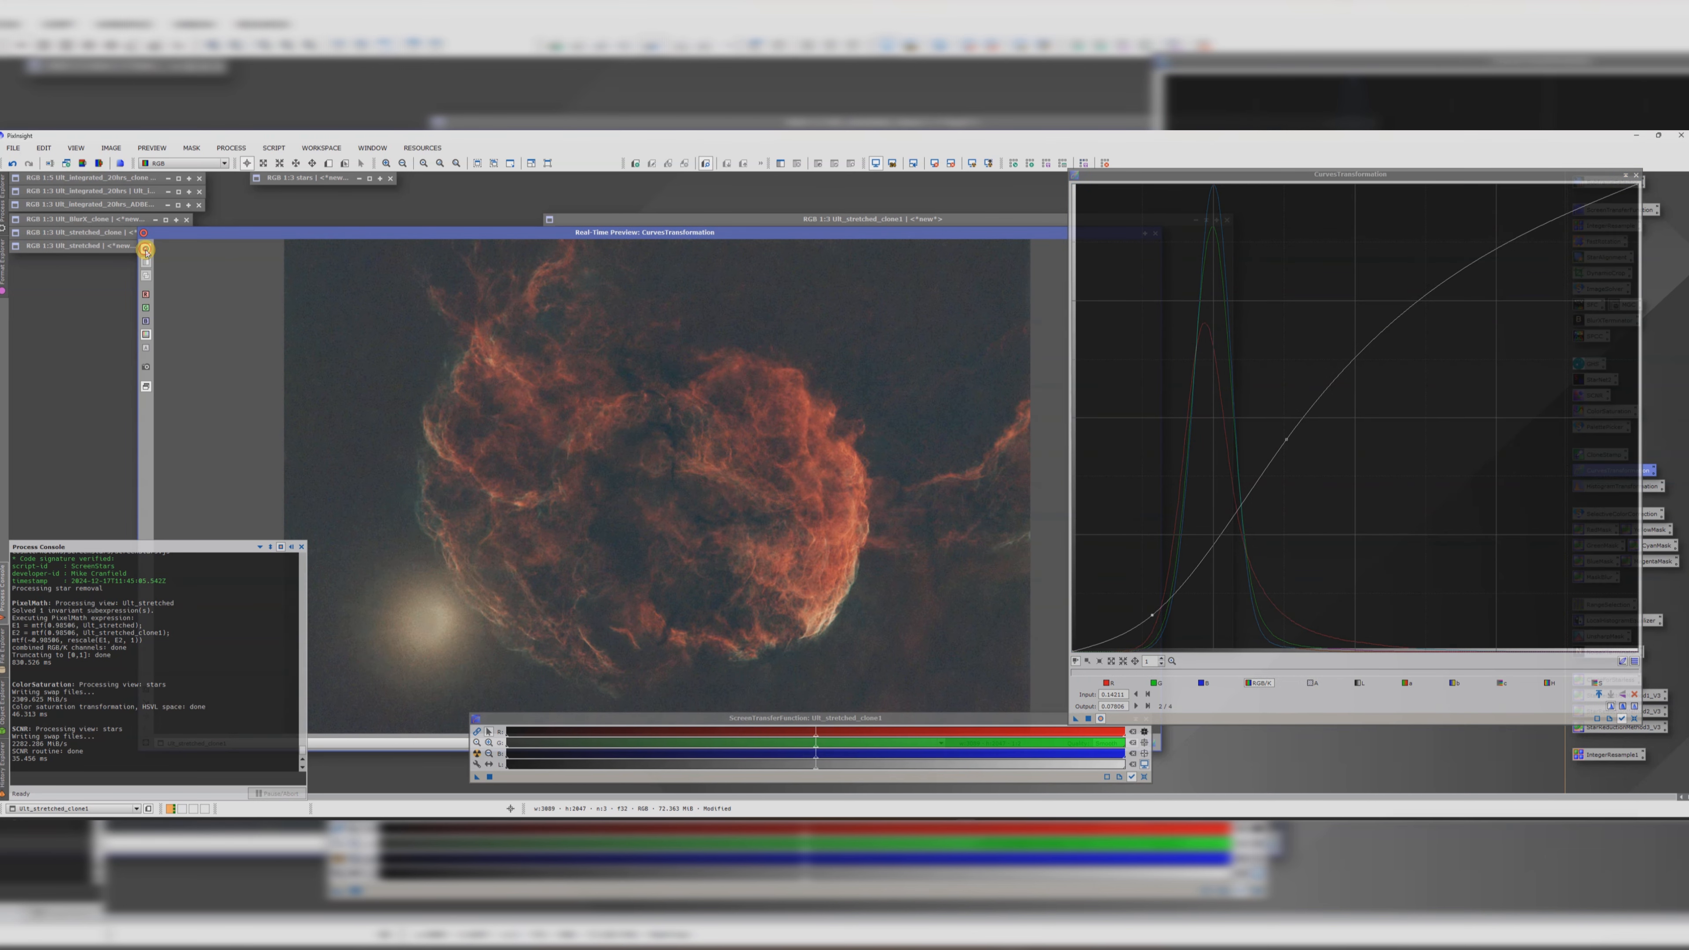
click(1089, 718)
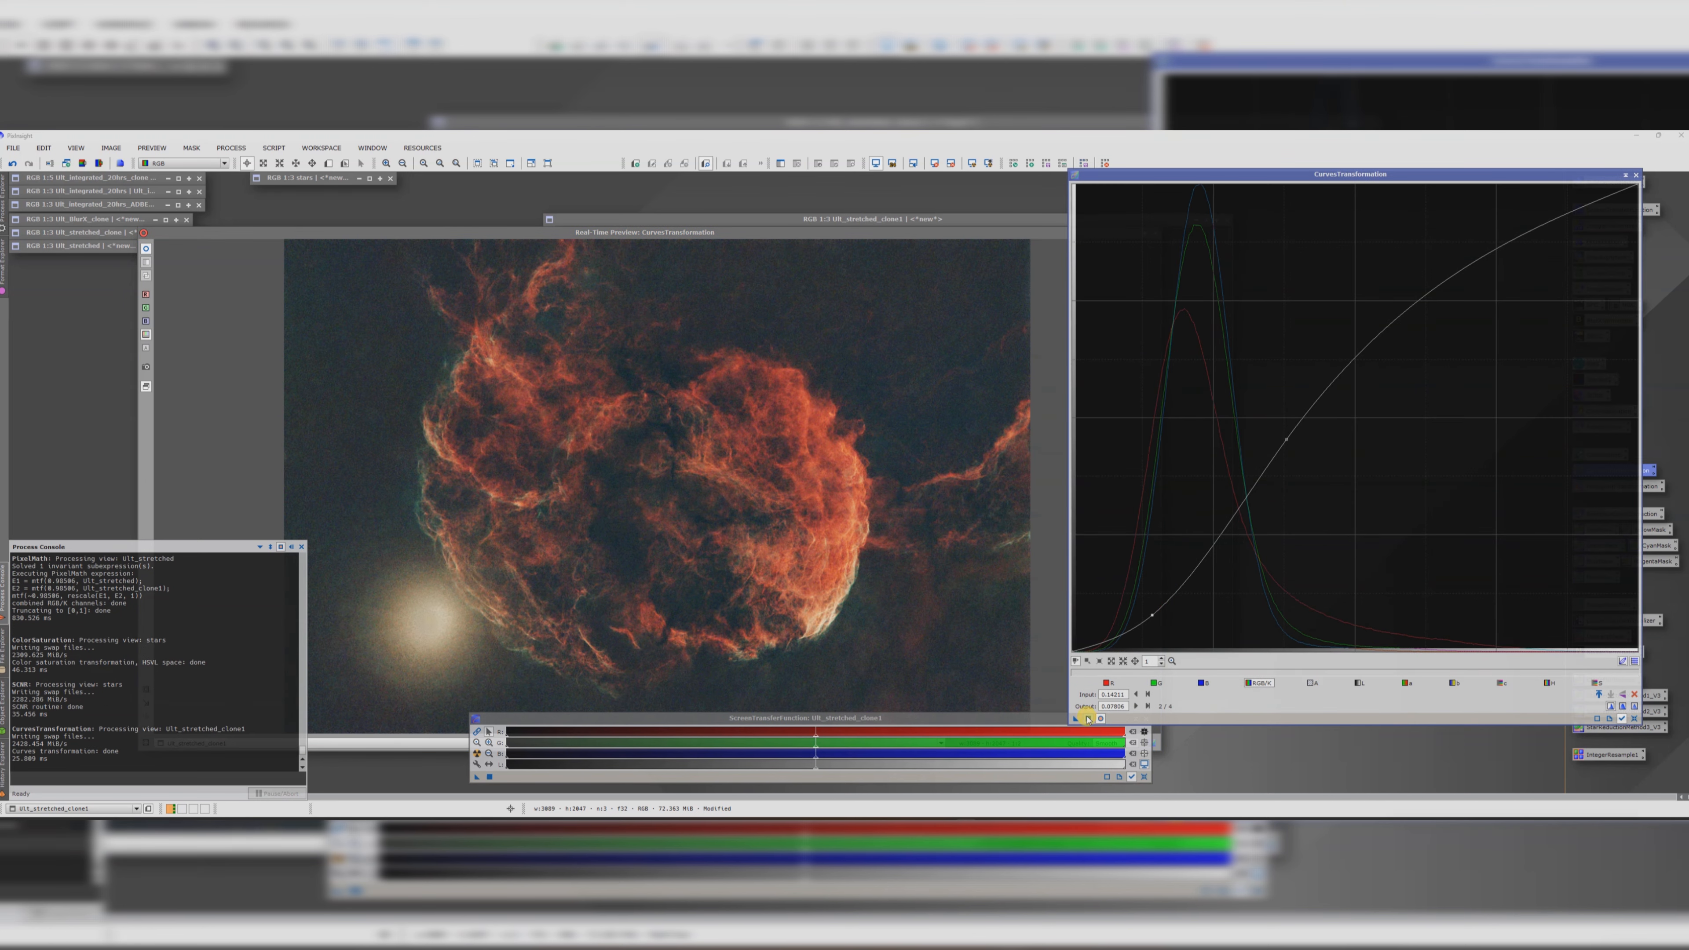
click(1637, 178)
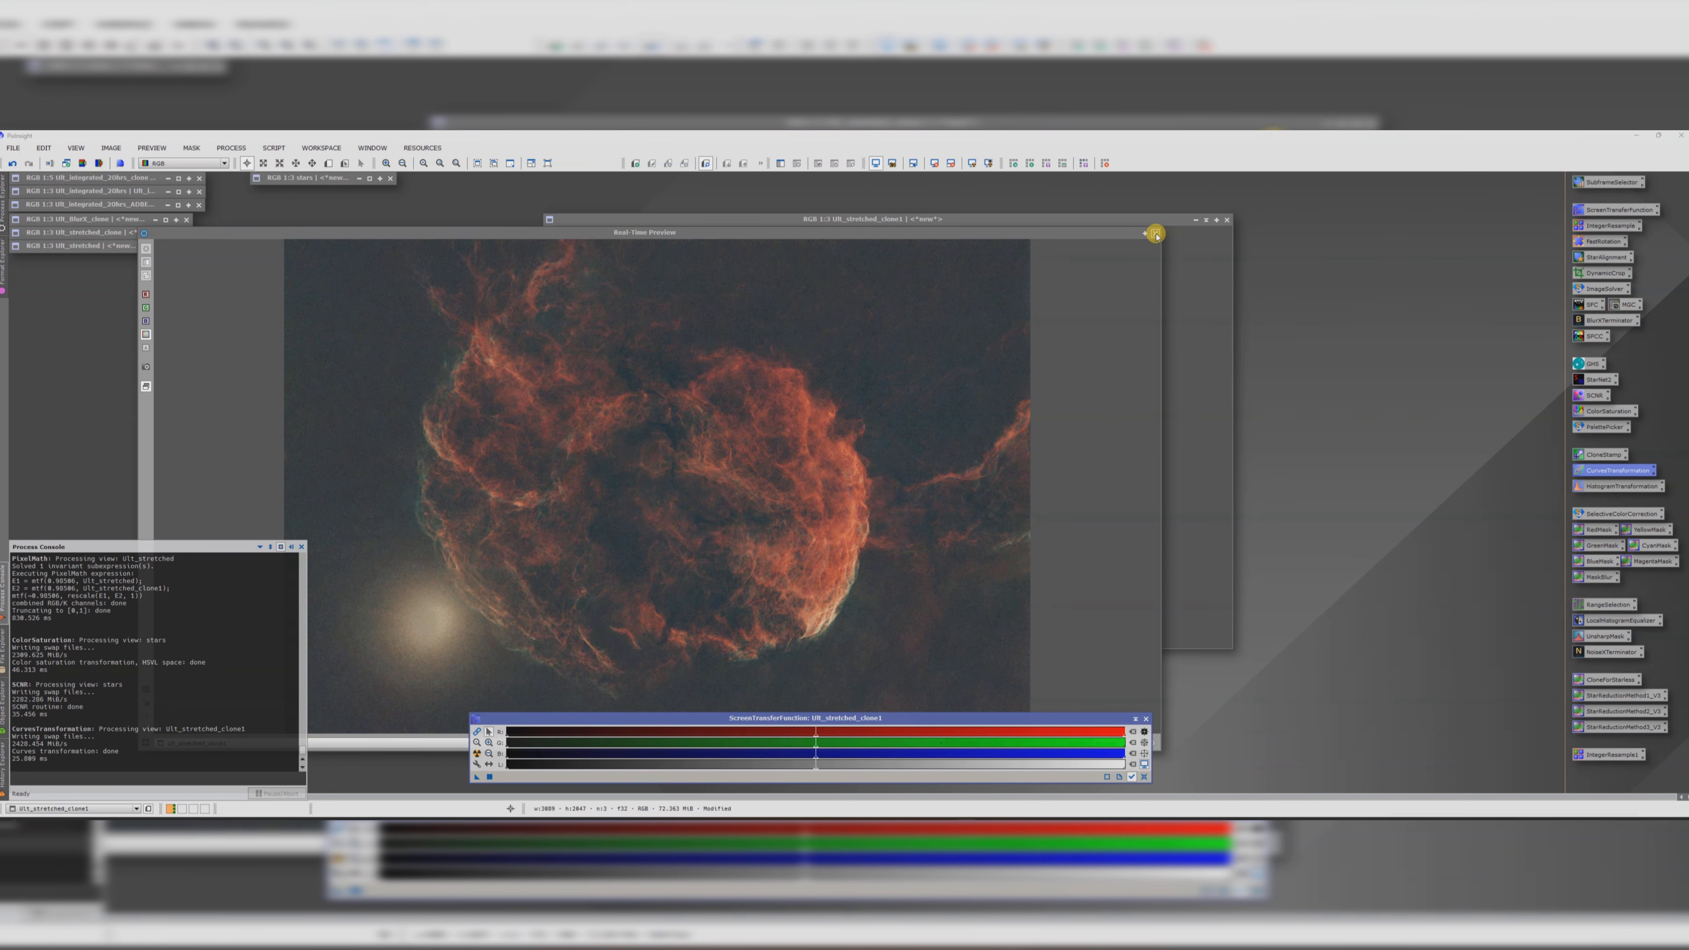
drag(822, 217, 827, 203)
- Inspect the noise in the starless nebula and load the AI version 3 model in NoiseXTerminator
scroll(984, 421, up, 2)
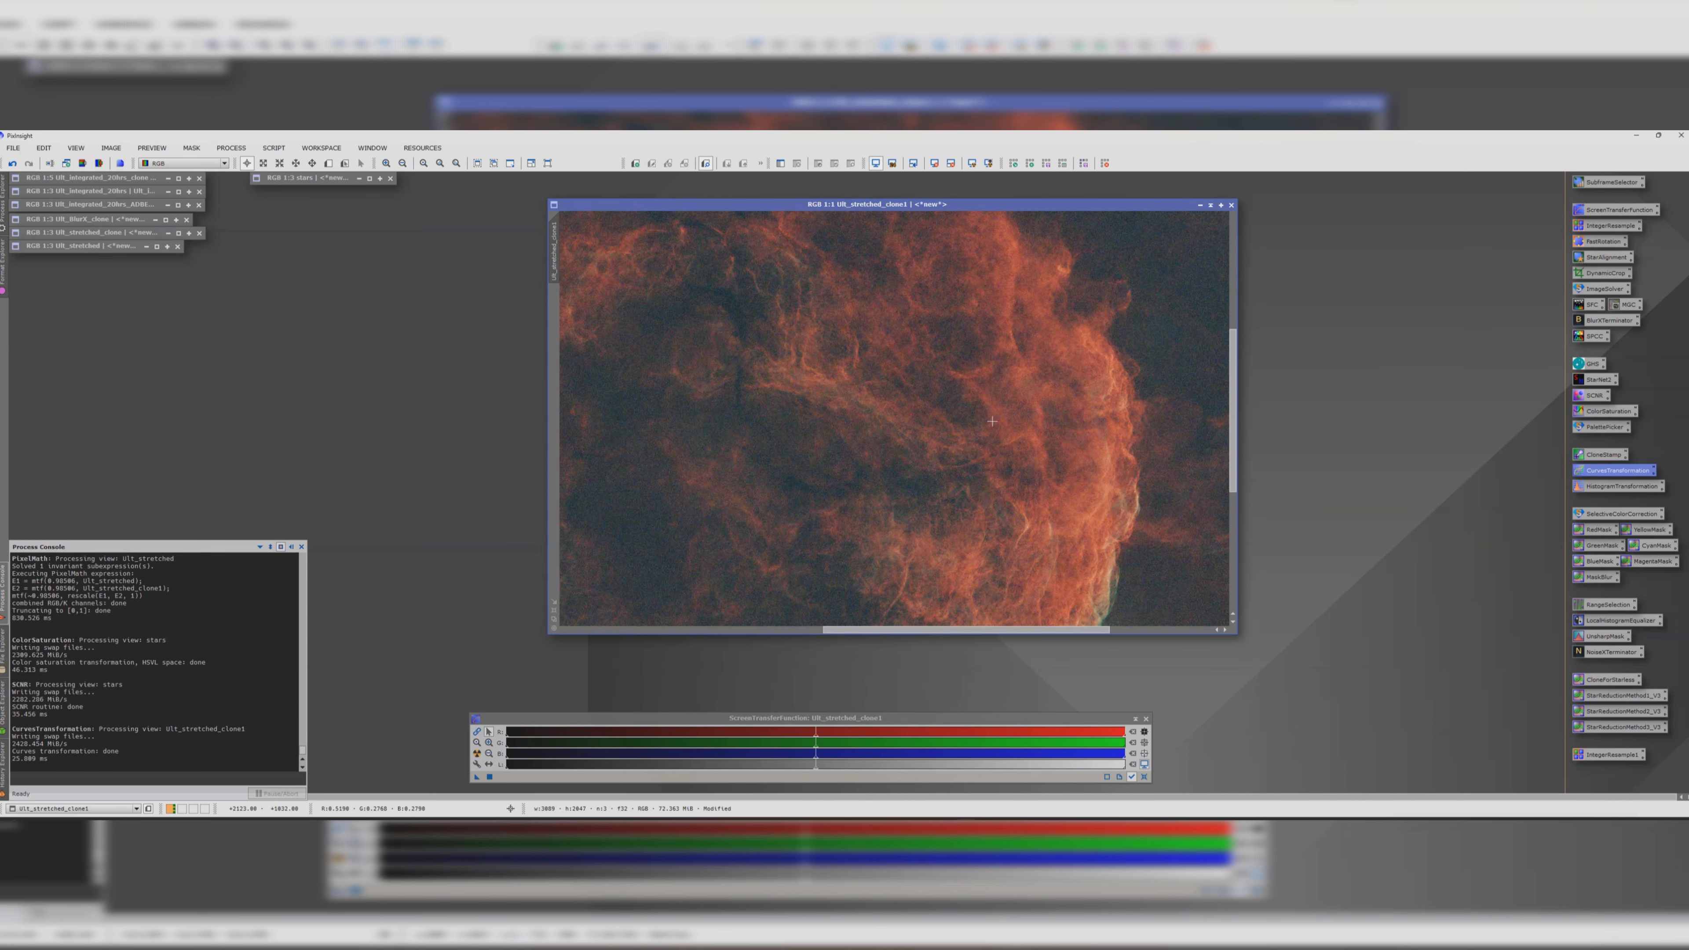
scroll(990, 420, down, 3)
scroll(997, 420, up, 1)
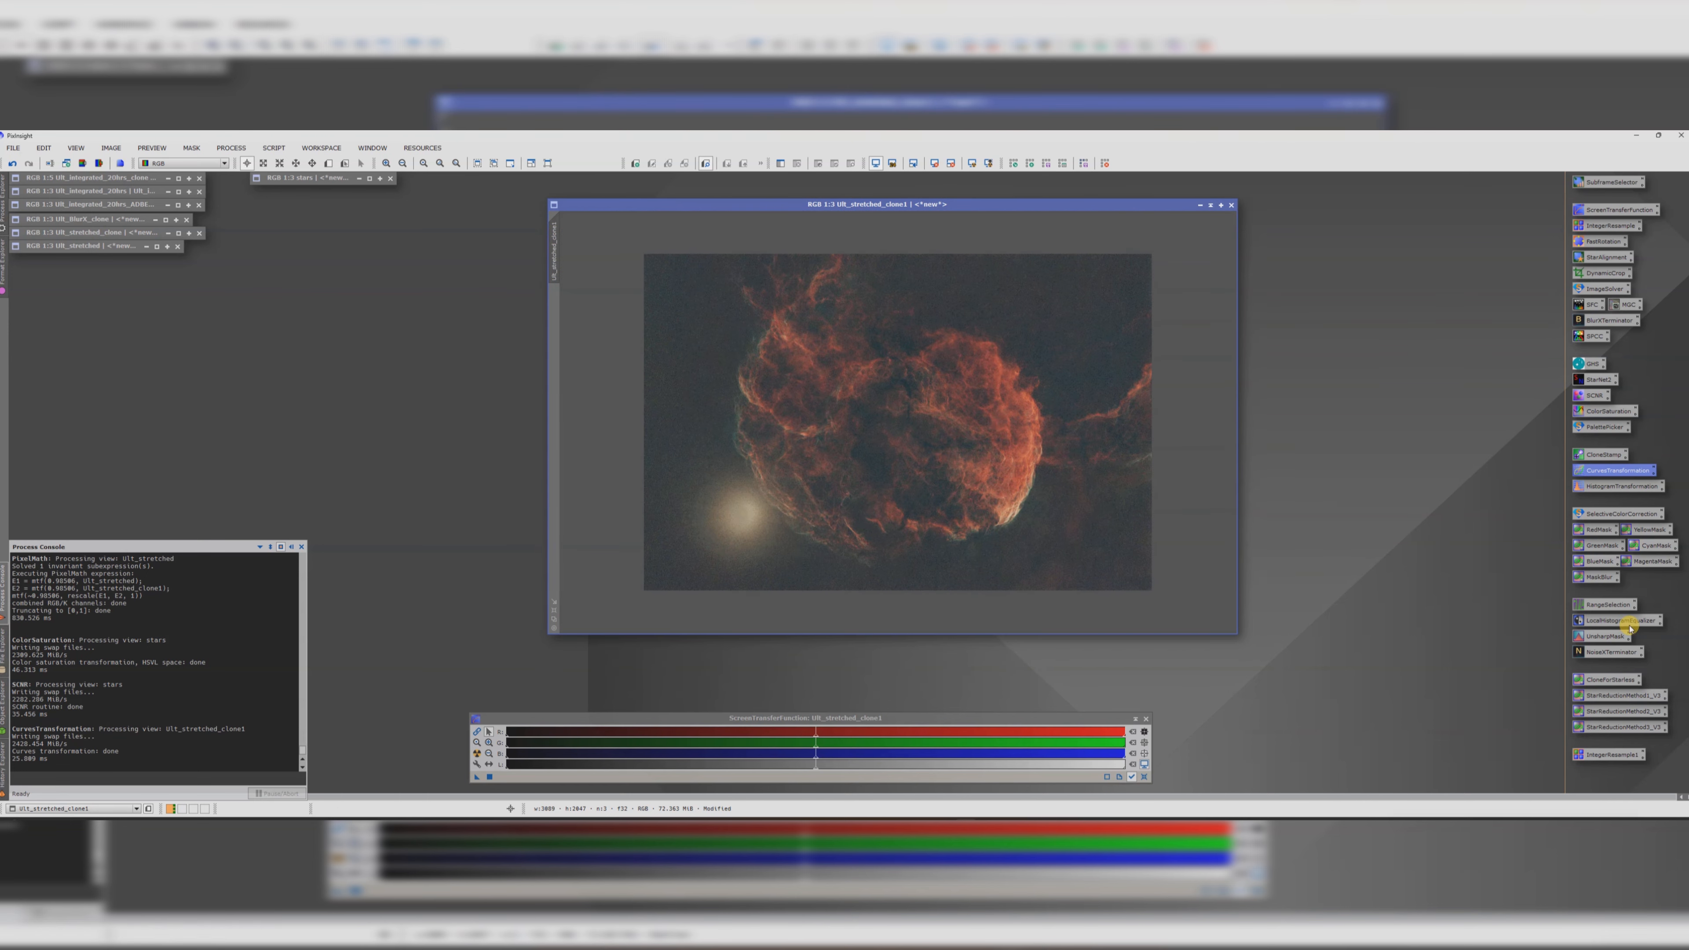
double_click(1611, 651)
click(1168, 378)
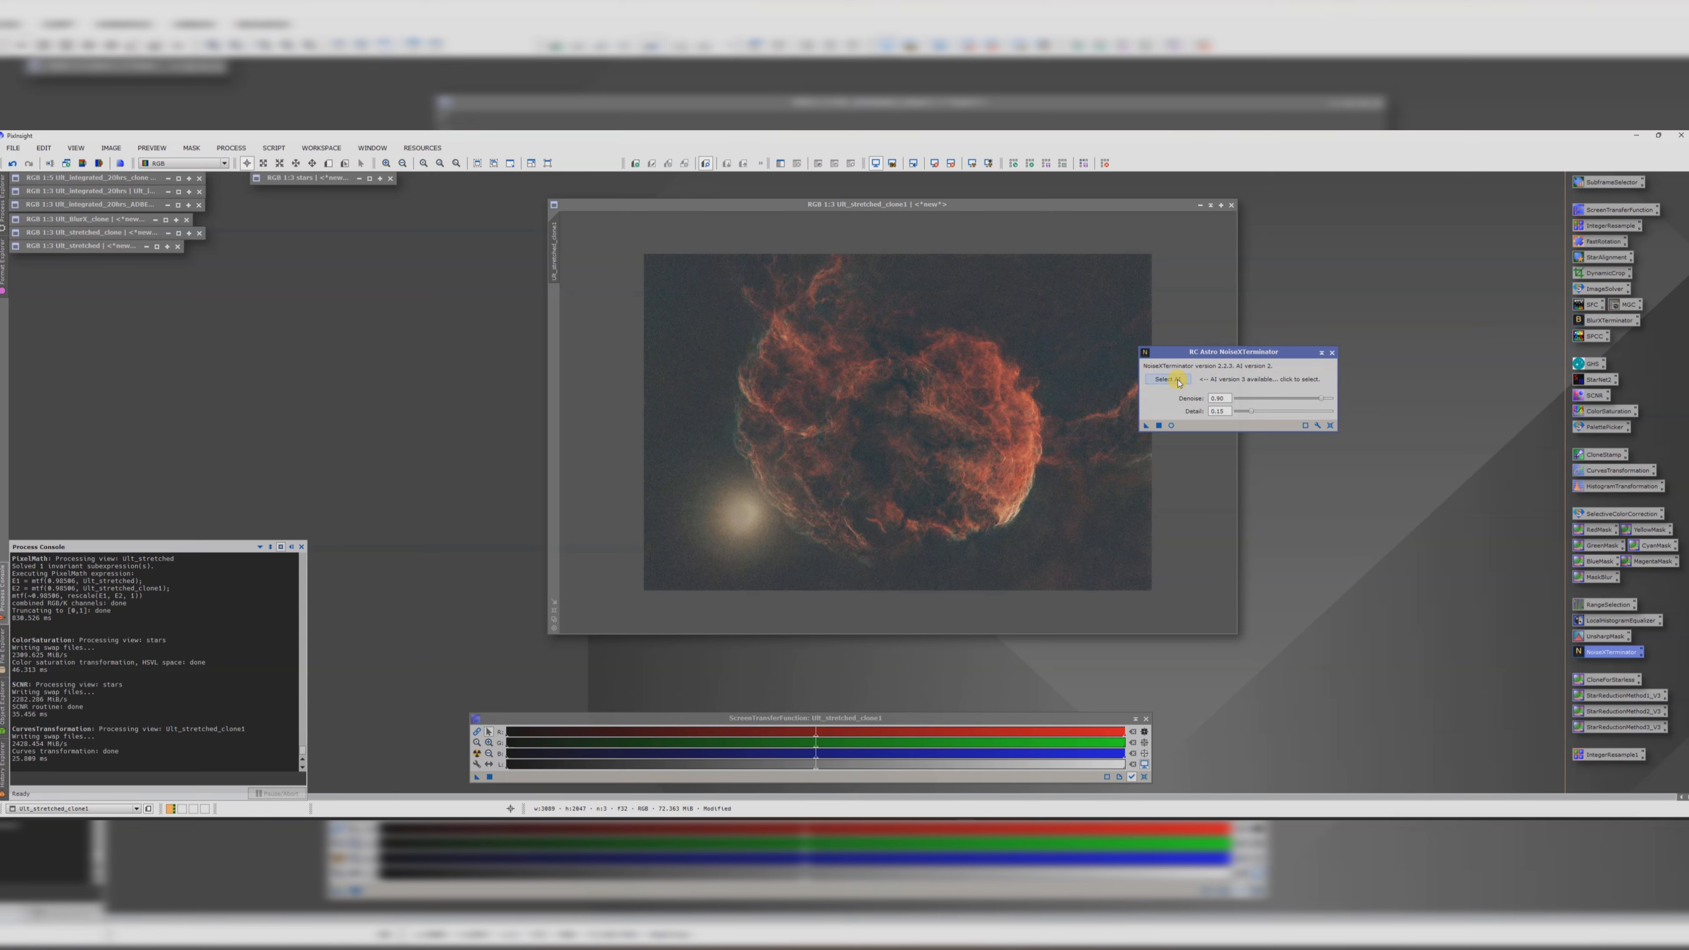
double_click(455, 354)
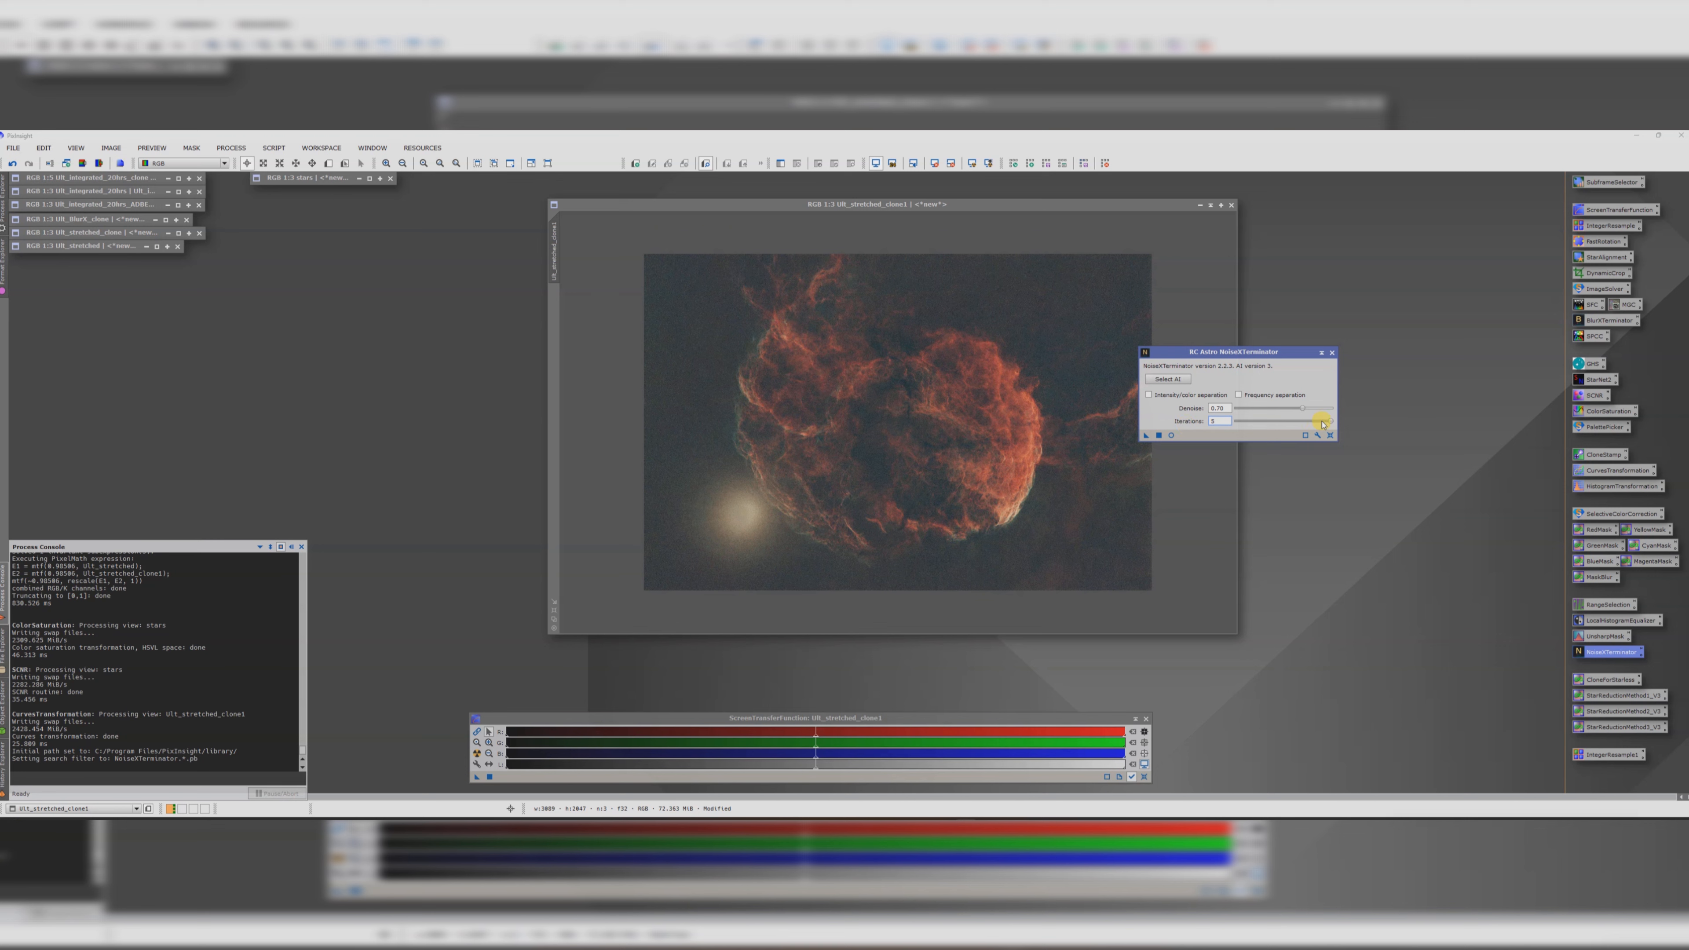
- Apply NoiseXTerminator to Ult_stretched_clone1 with Denoise 0.70 and 5 iterations, and inspect the nebula's fine detail
drag(1145, 436, 958, 404)
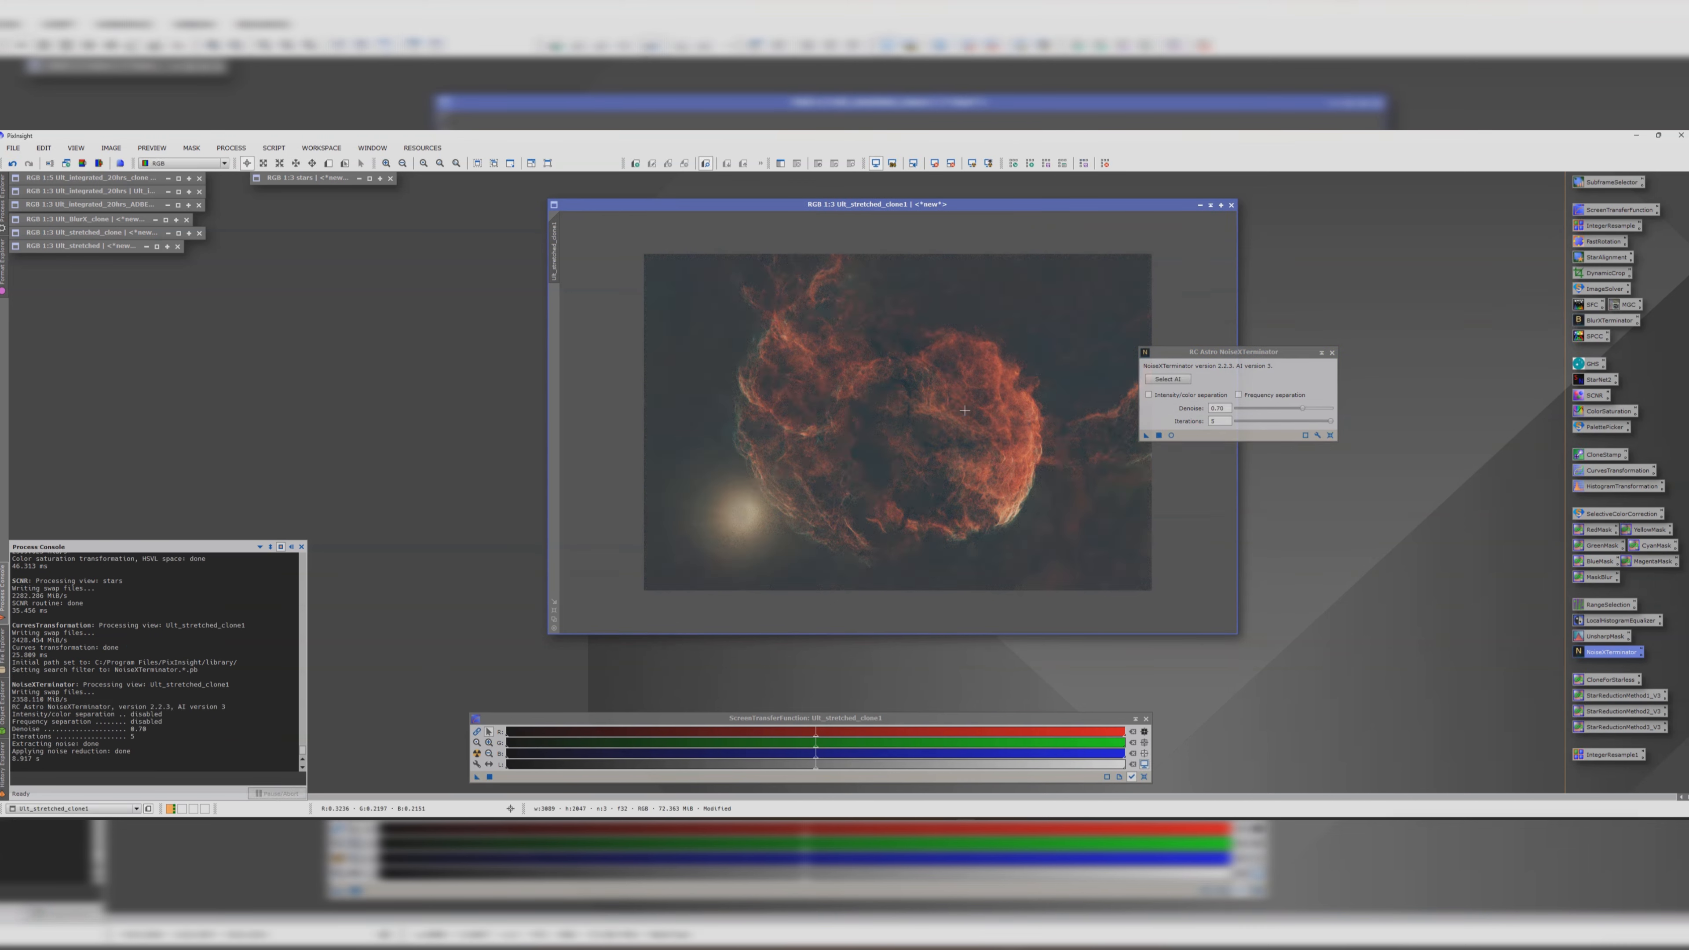
click(1332, 352)
scroll(1056, 428, up, 2)
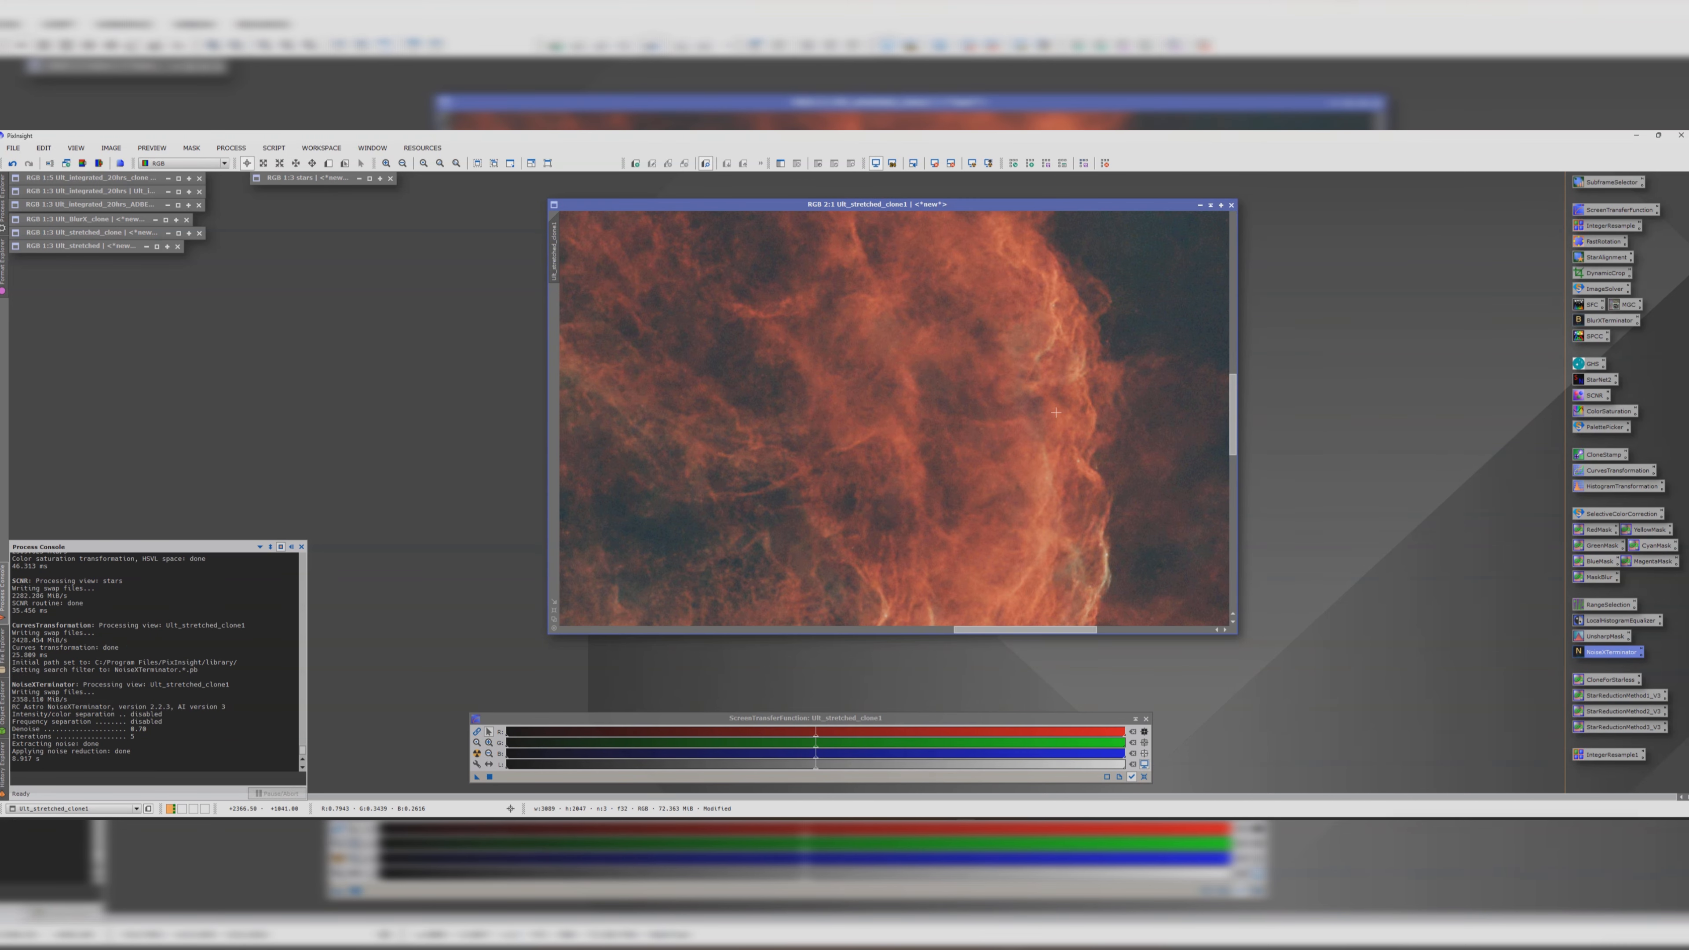
scroll(1024, 419, down, 1)
scroll(991, 413, up, 1)
scroll(991, 413, down, 2)
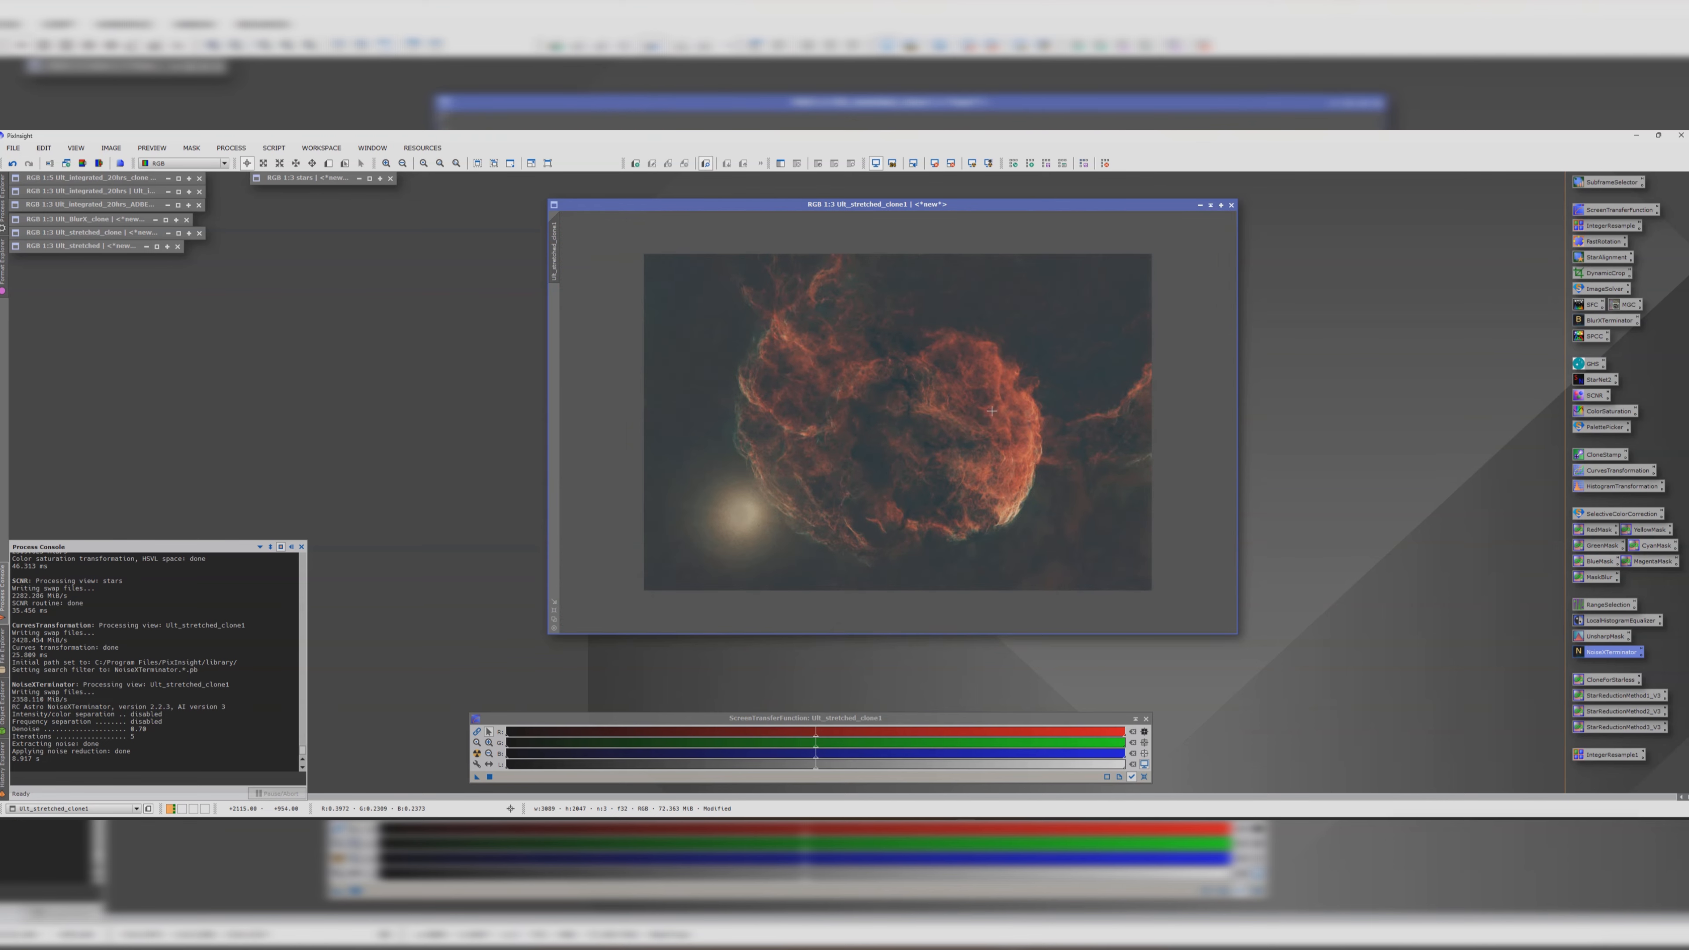
- Rename the denoised starless image as Ult_NoiseX
double_click(556, 242)
click(831, 474)
drag(833, 474, 785, 474)
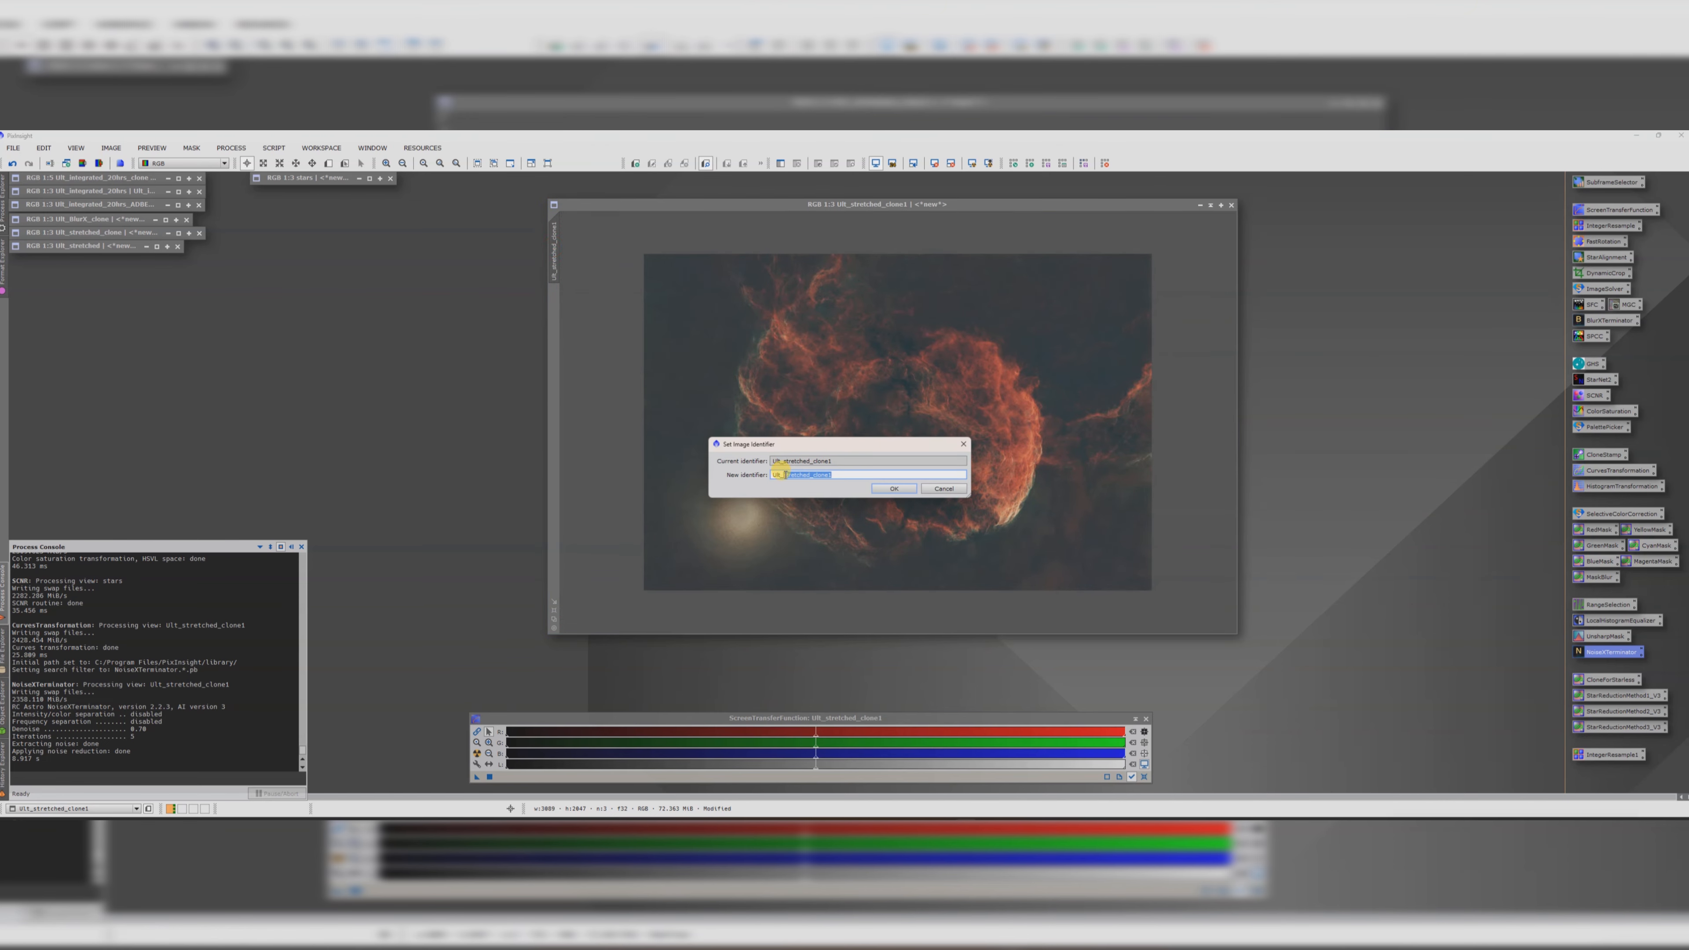
text(NoiseX)
key(Return)
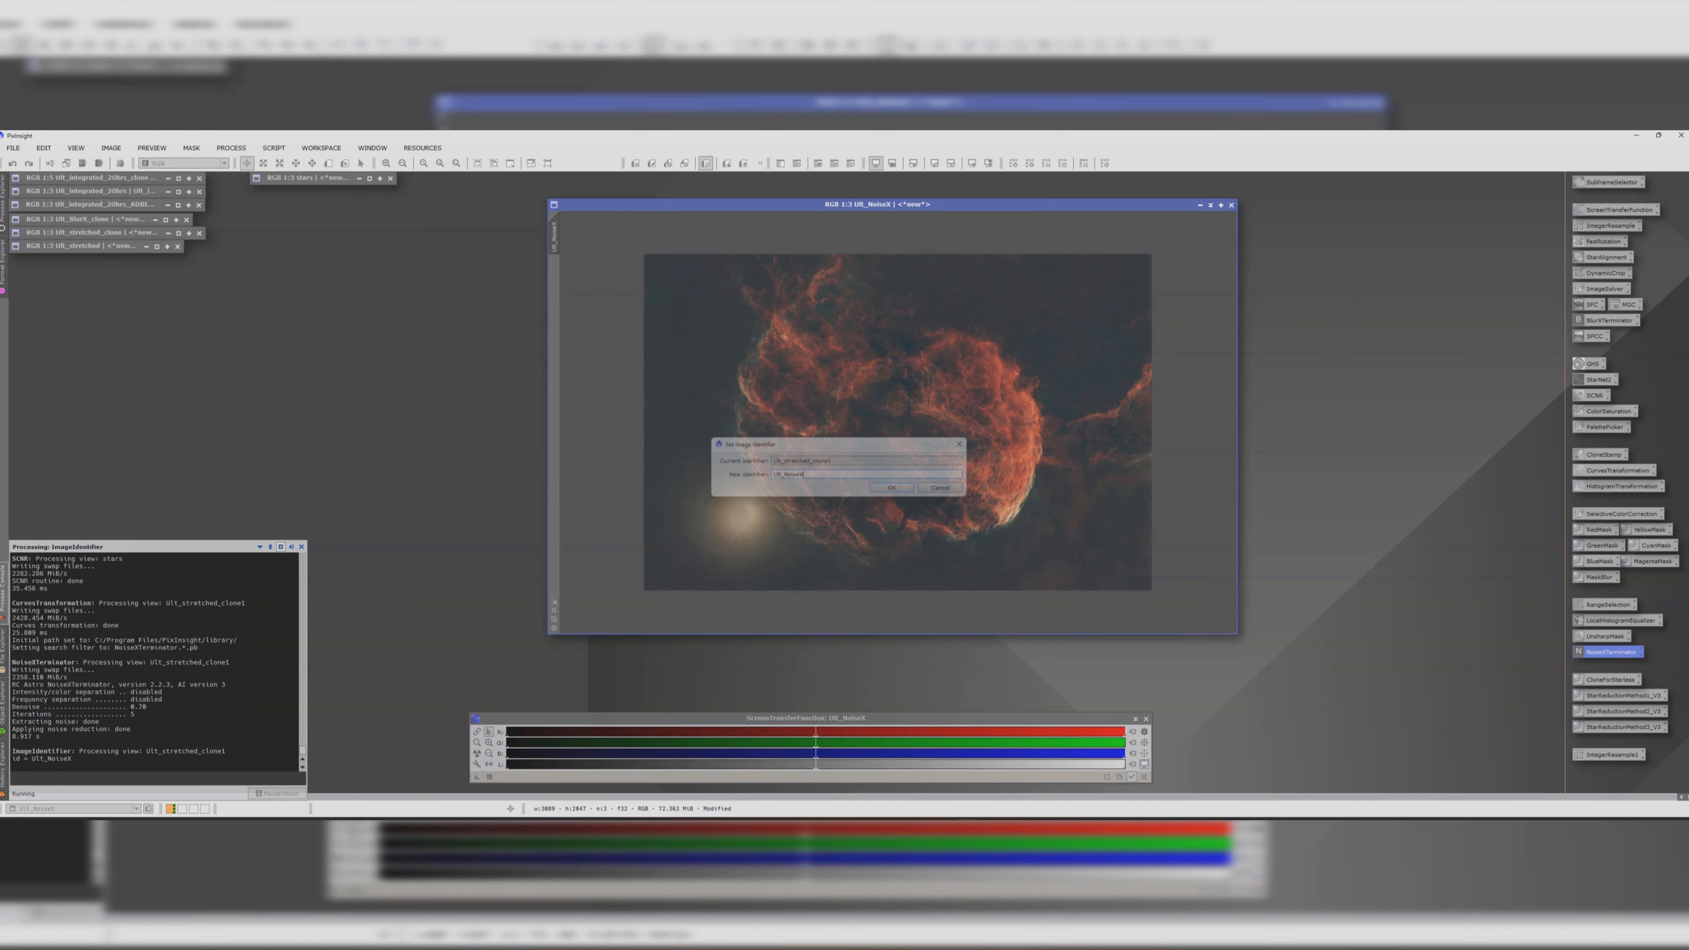
- Duplicate the Ult_NoiseX image and minimize the clone to an icon
right_click(777, 446)
drag(552, 234, 329, 312)
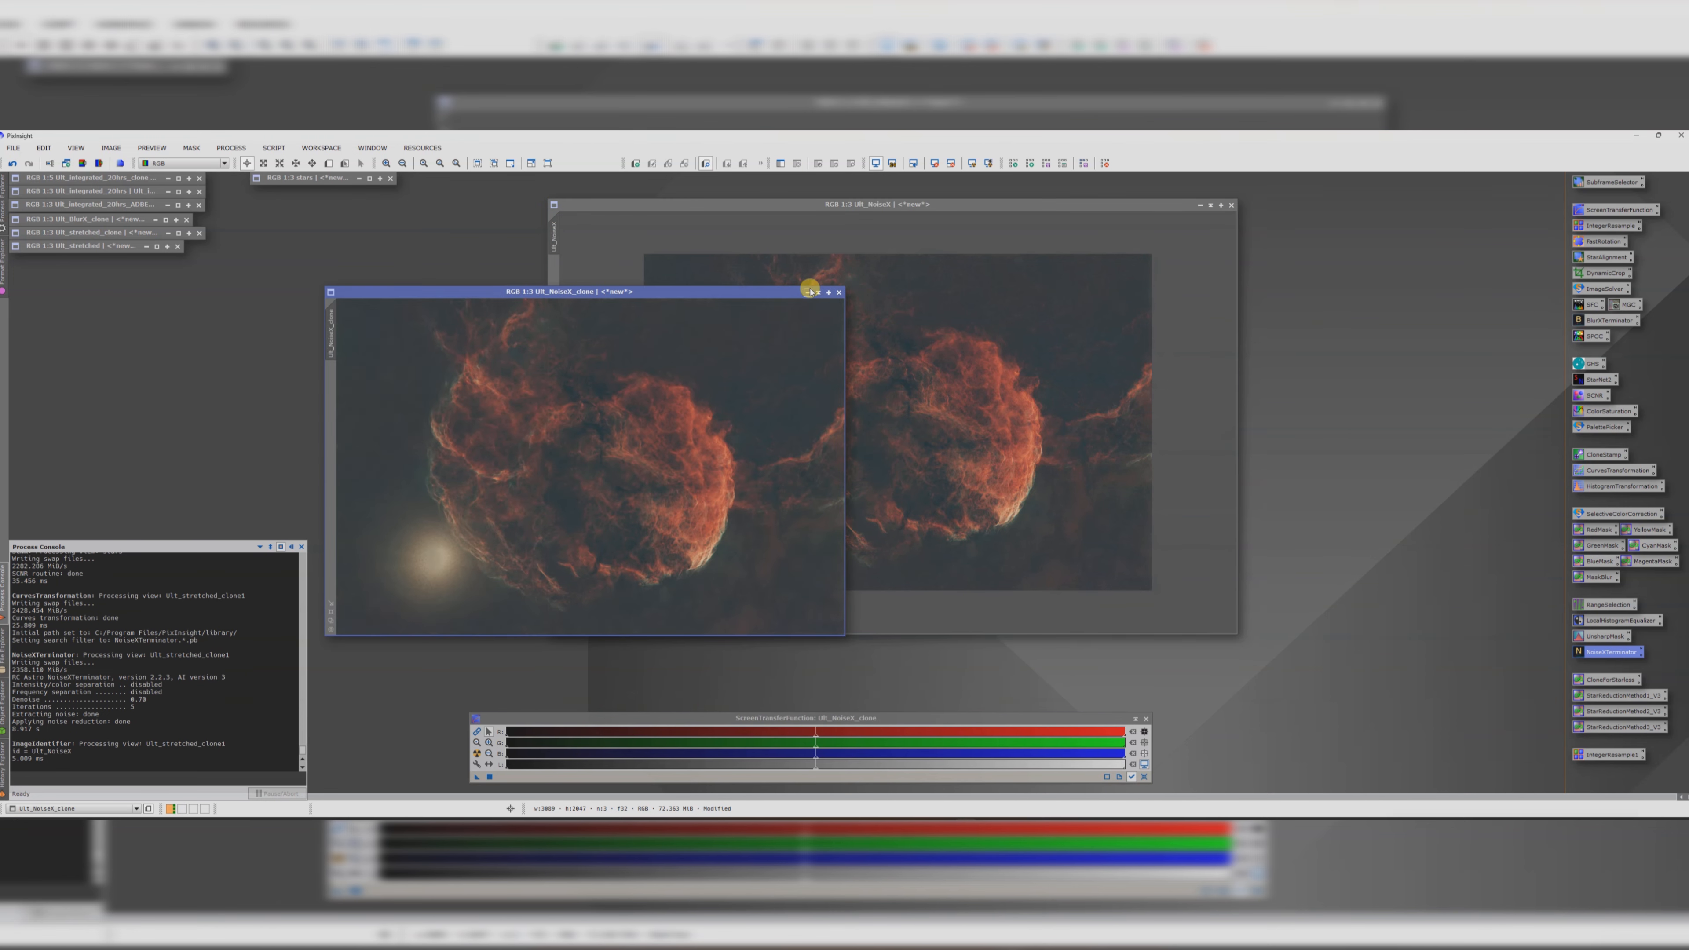
click(819, 293)
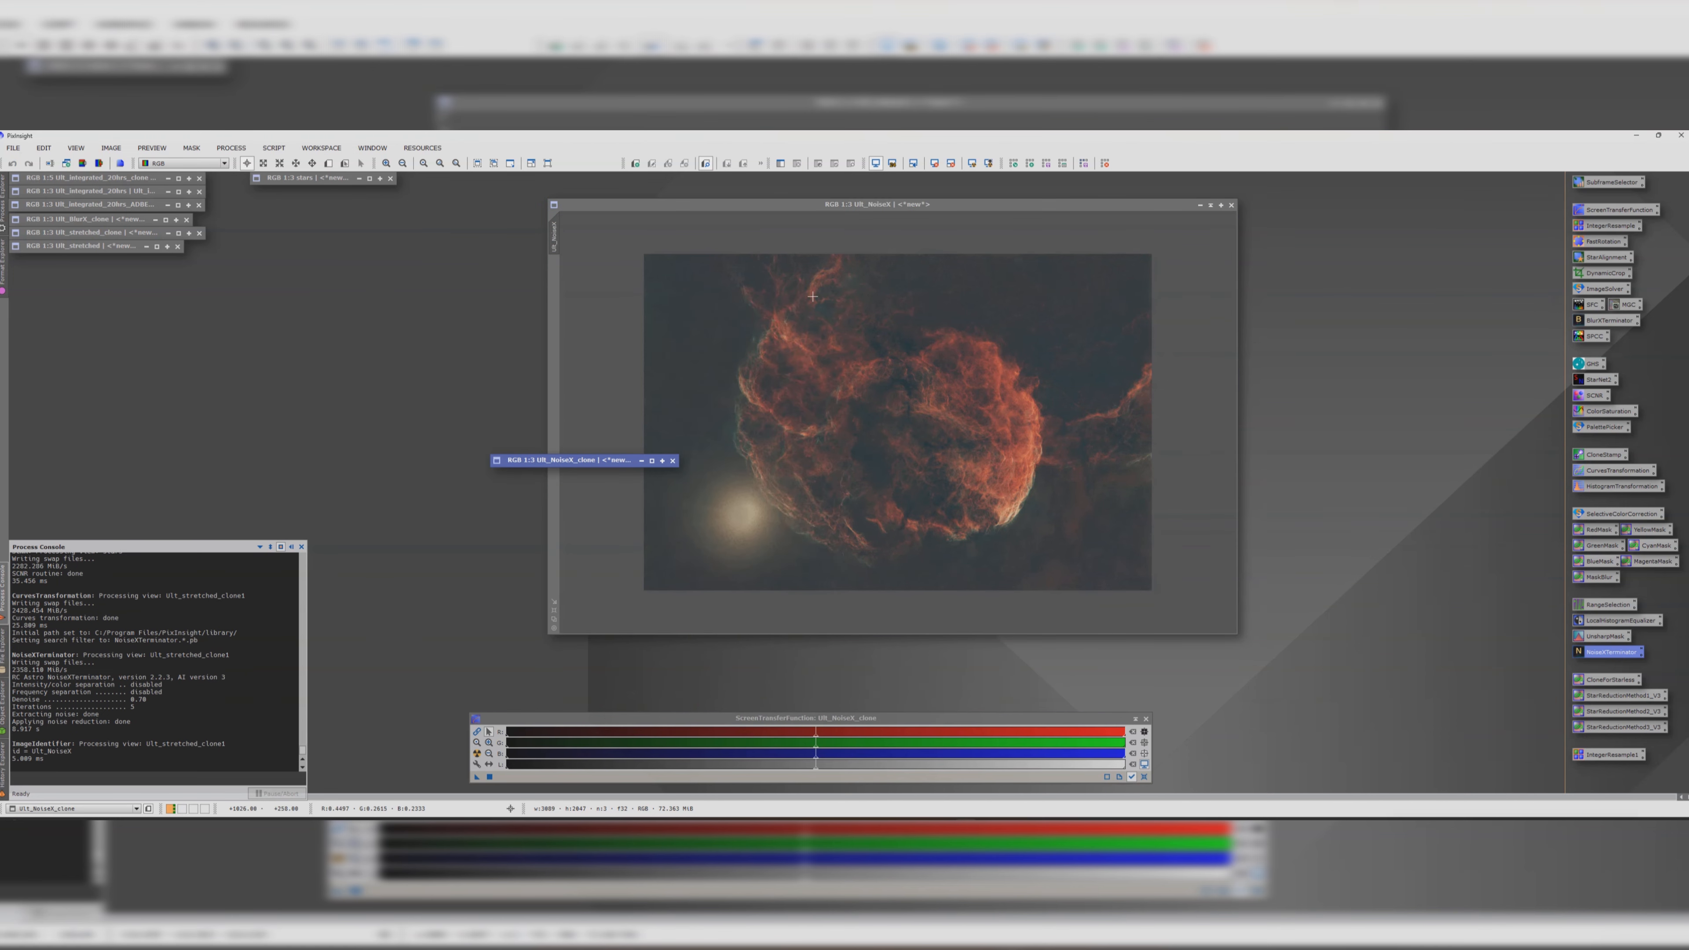
- Stack the Ult_NoiseX_clone icon beneath the other minimized images and reposition the Ult_NoiseX image window
drag(579, 460, 100, 258)
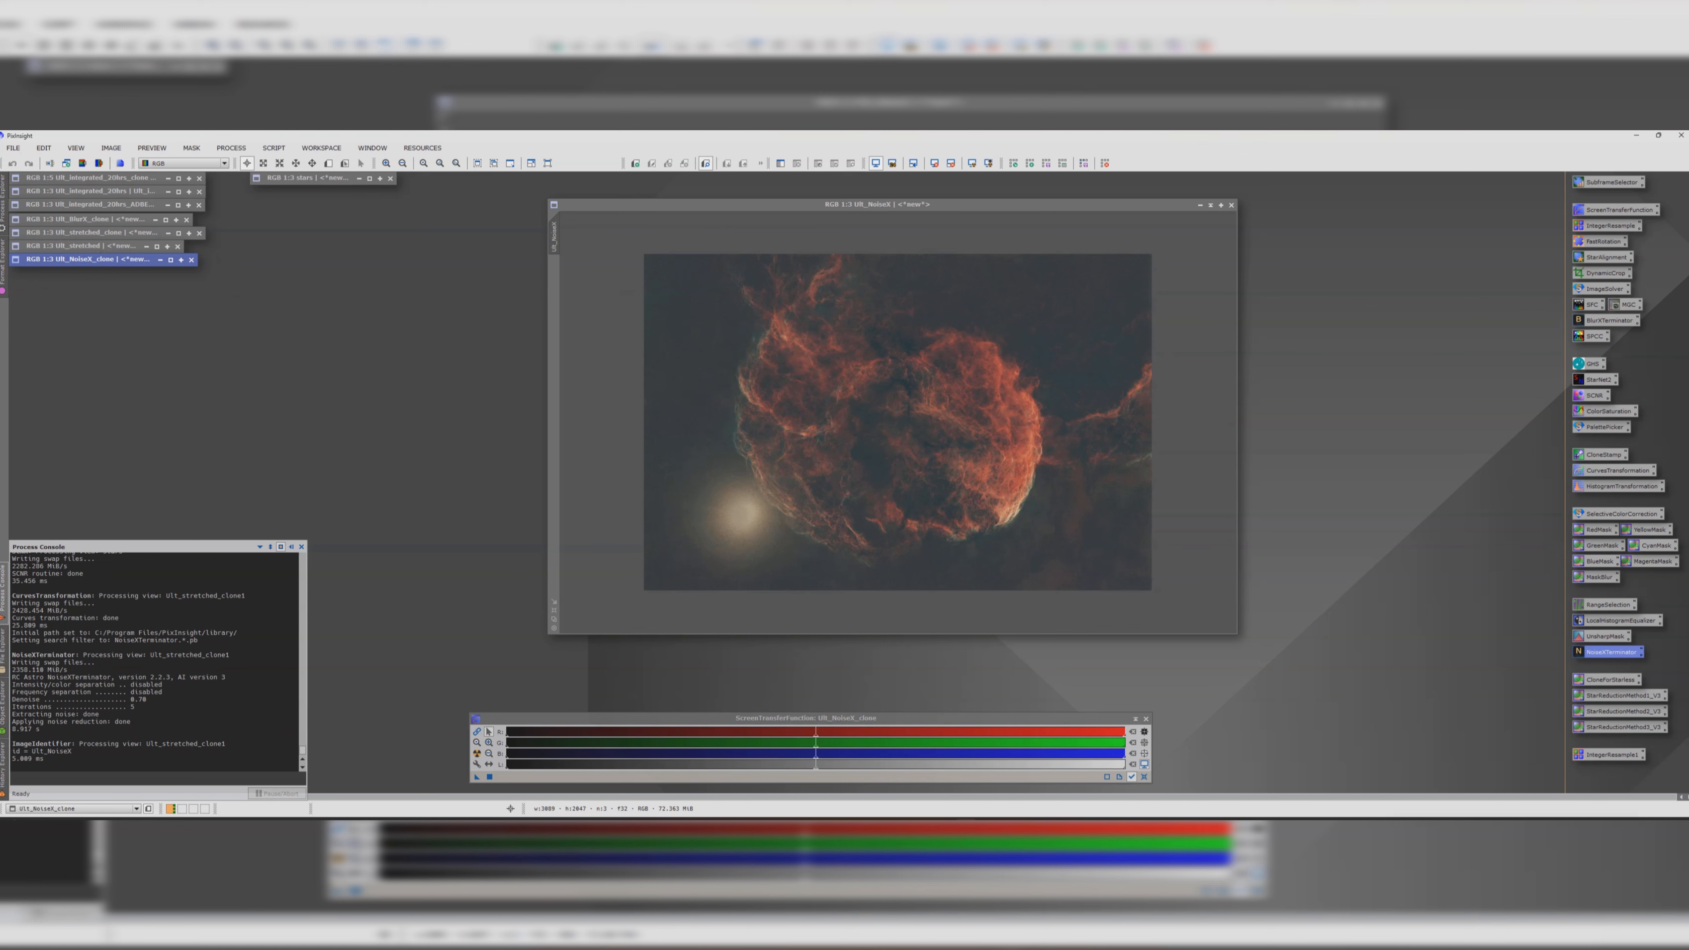
drag(692, 207, 649, 194)
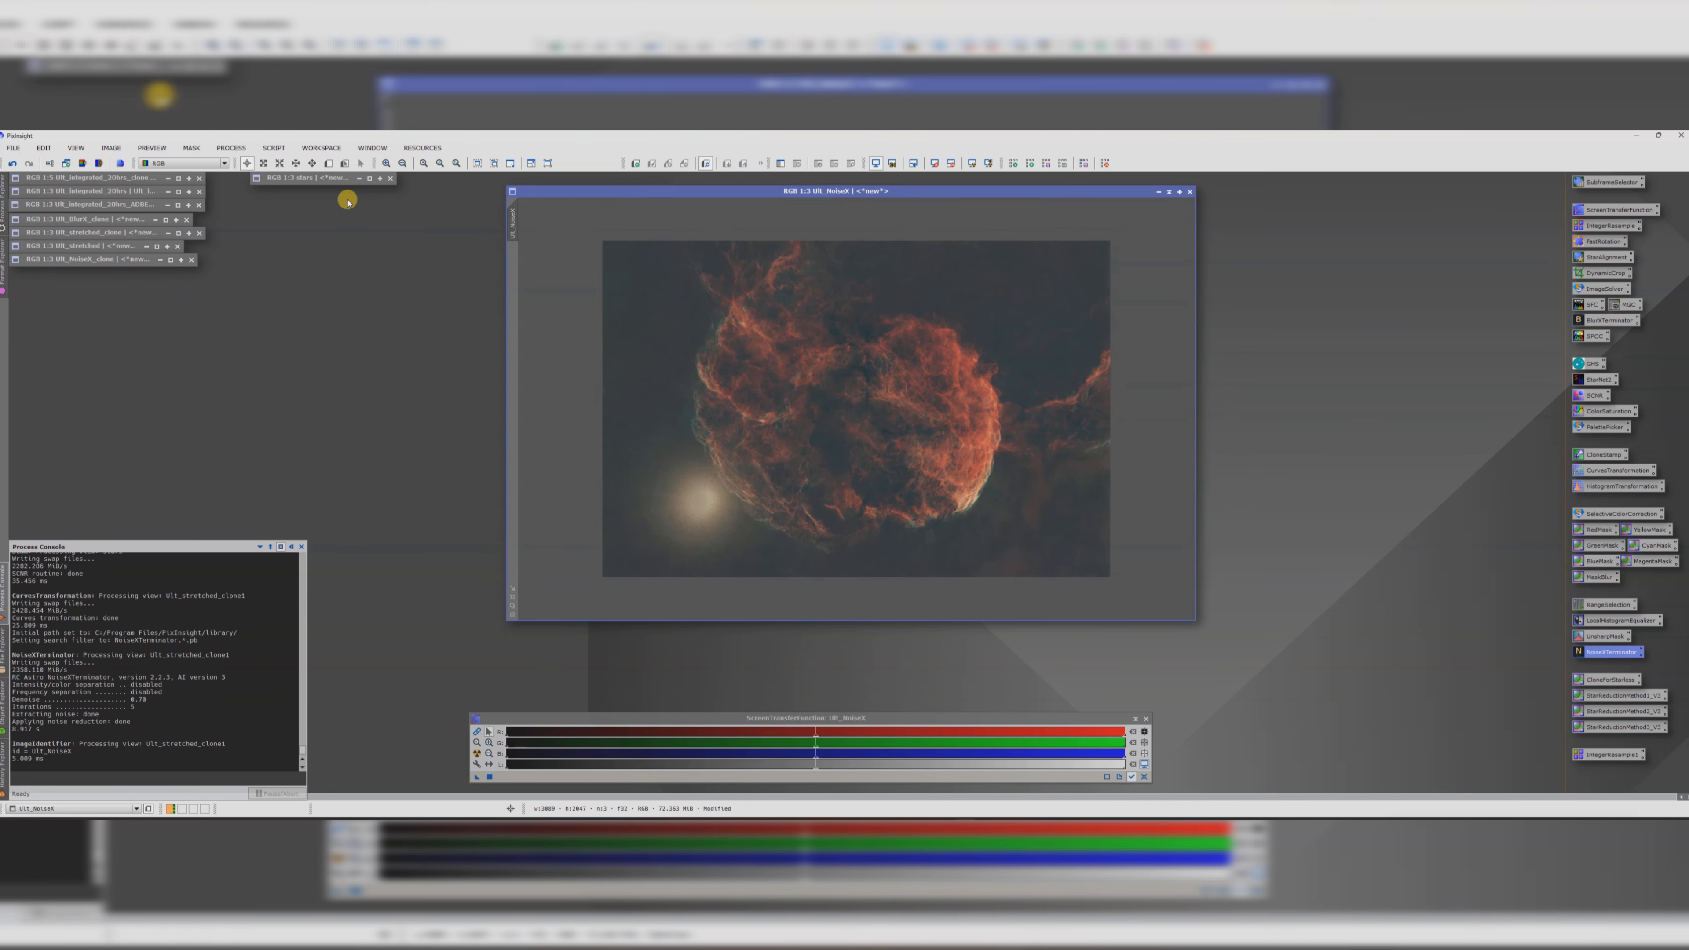
- Create palette previews in Perfect Palette Picker with Ult_NoiseX as the OSC HaO3 Dual image and Linear Input Data off
click(286, 149)
mouse_move(296, 348)
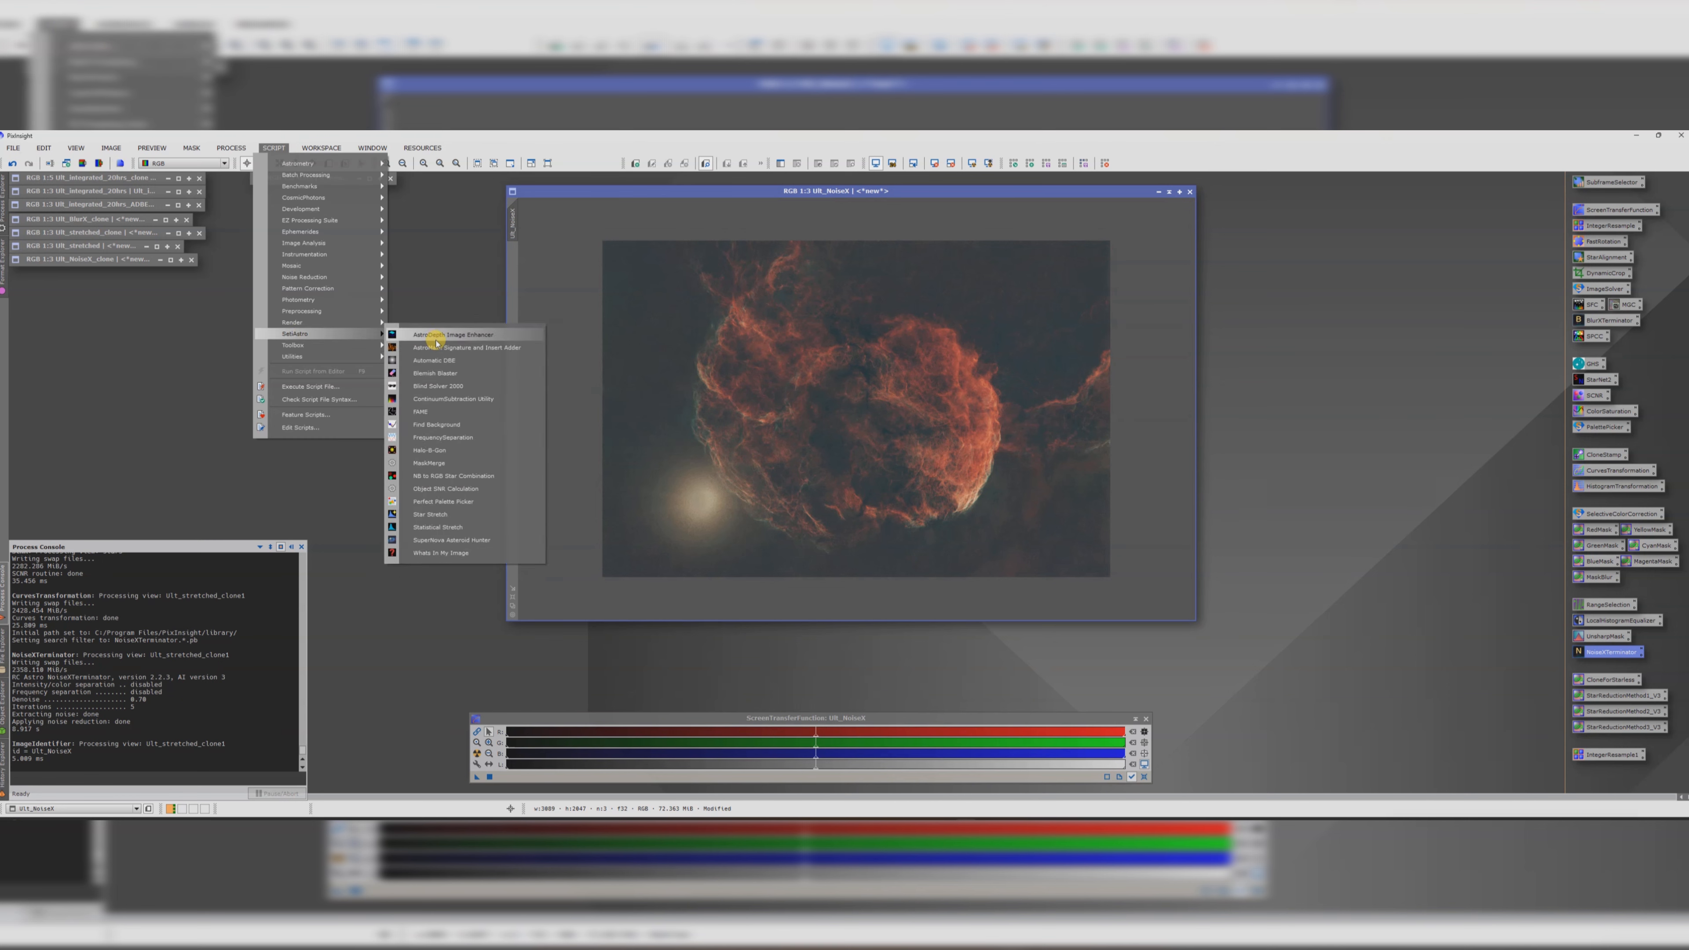
click(443, 501)
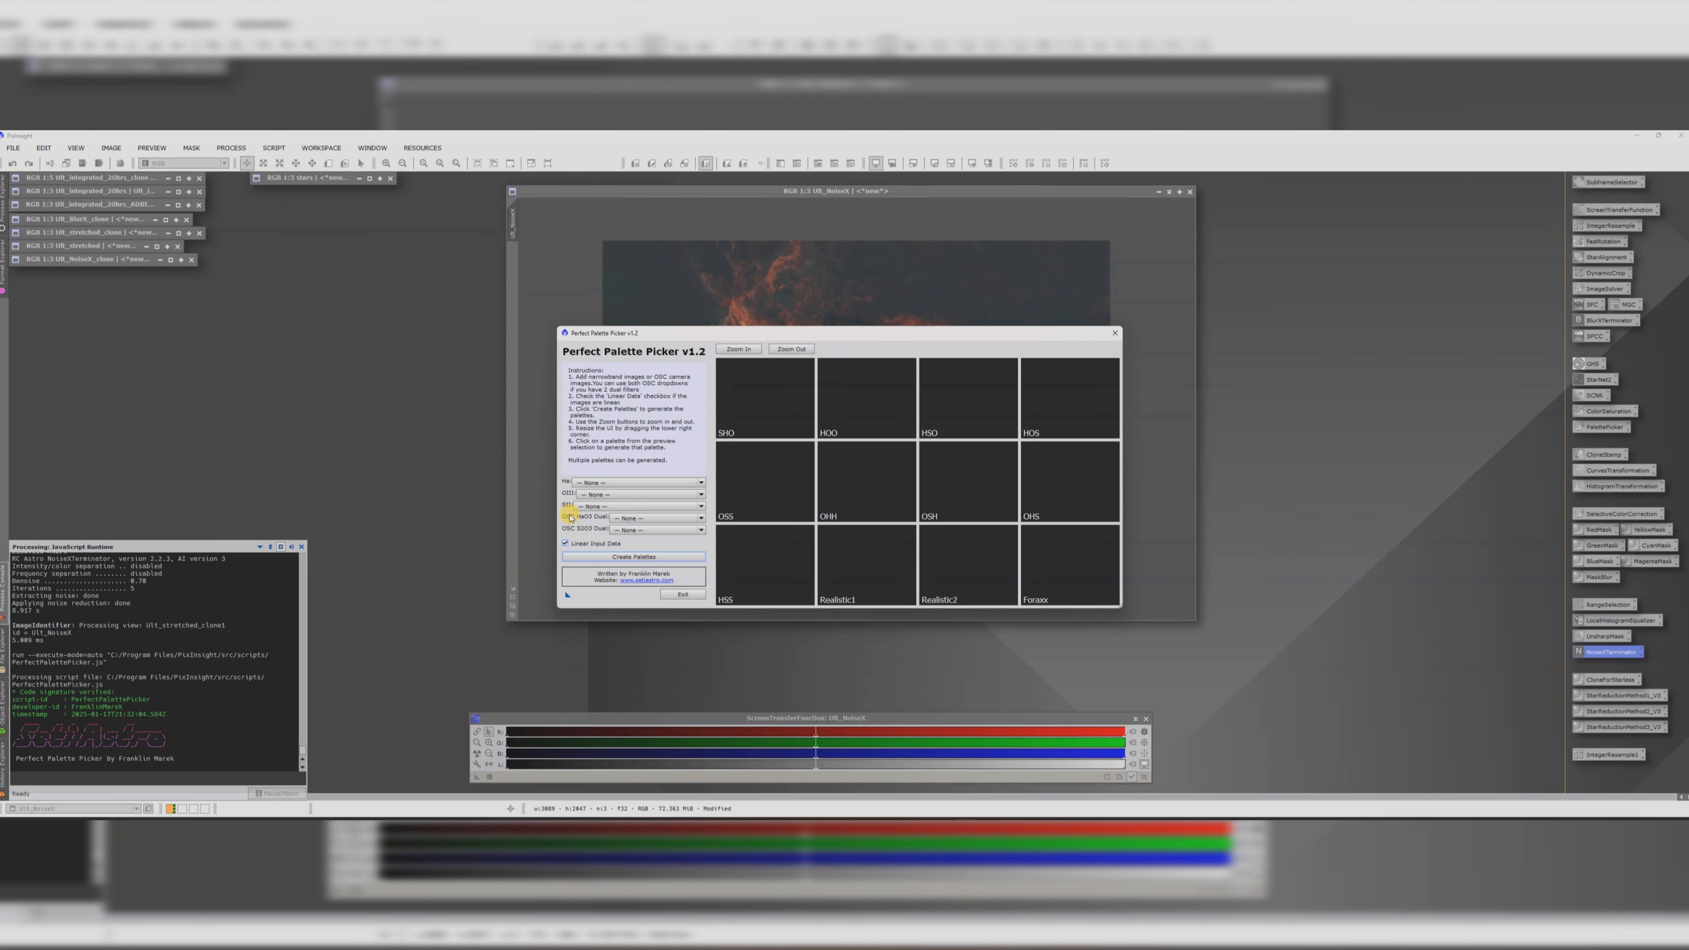
click(623, 518)
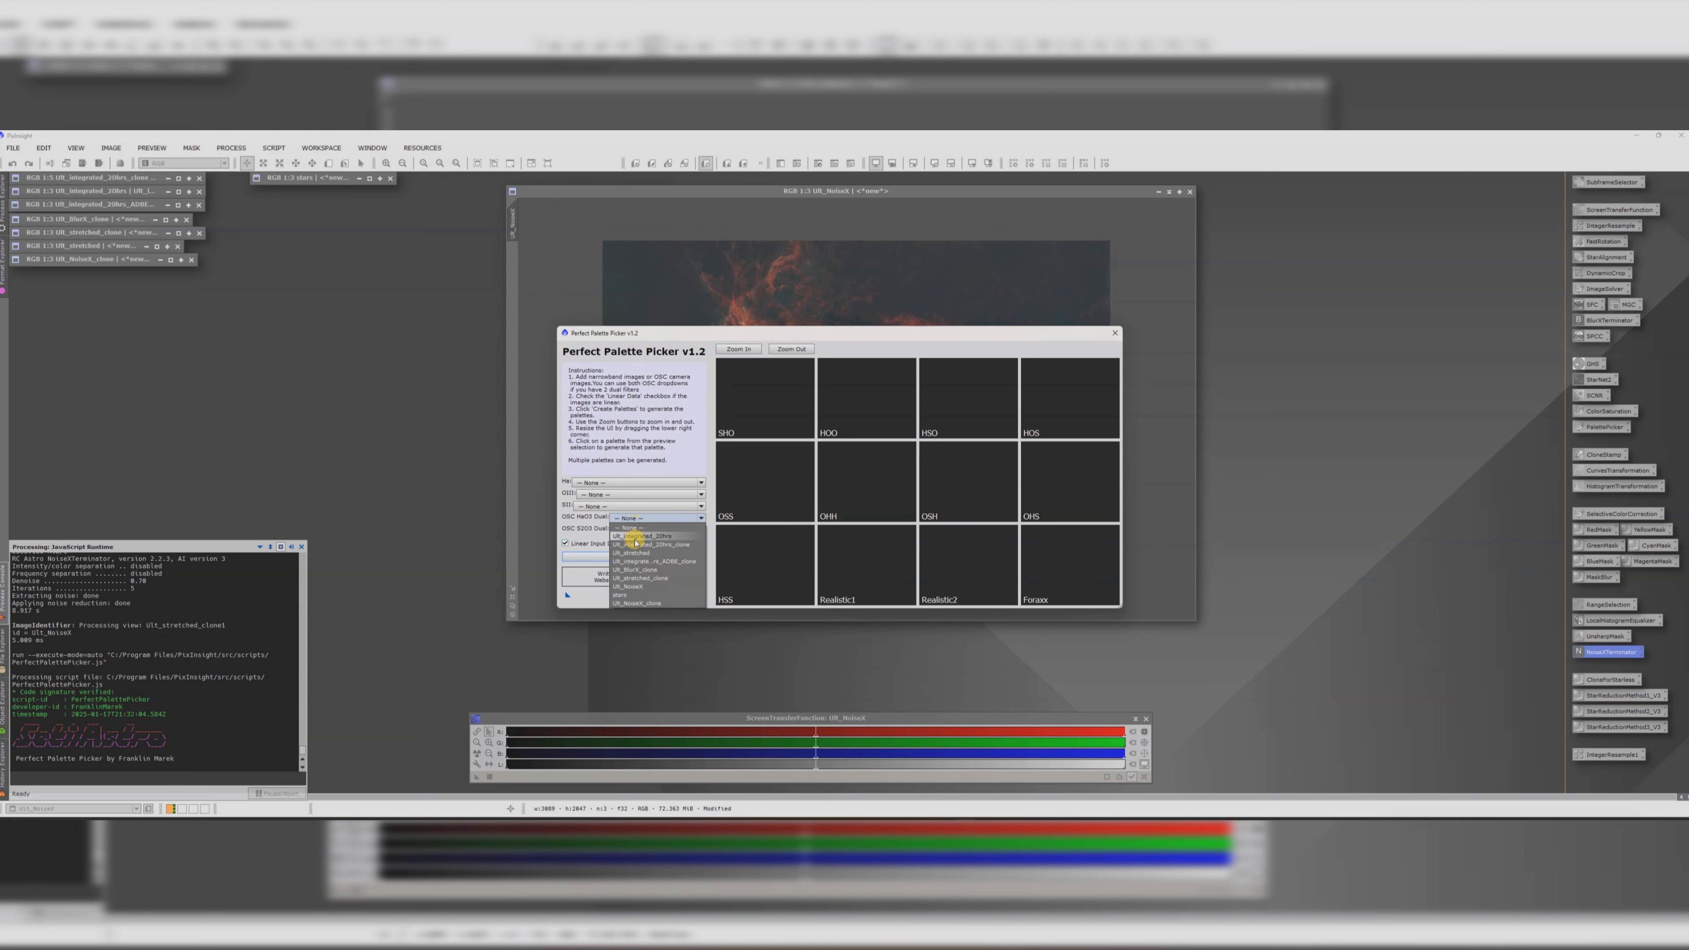
click(640, 587)
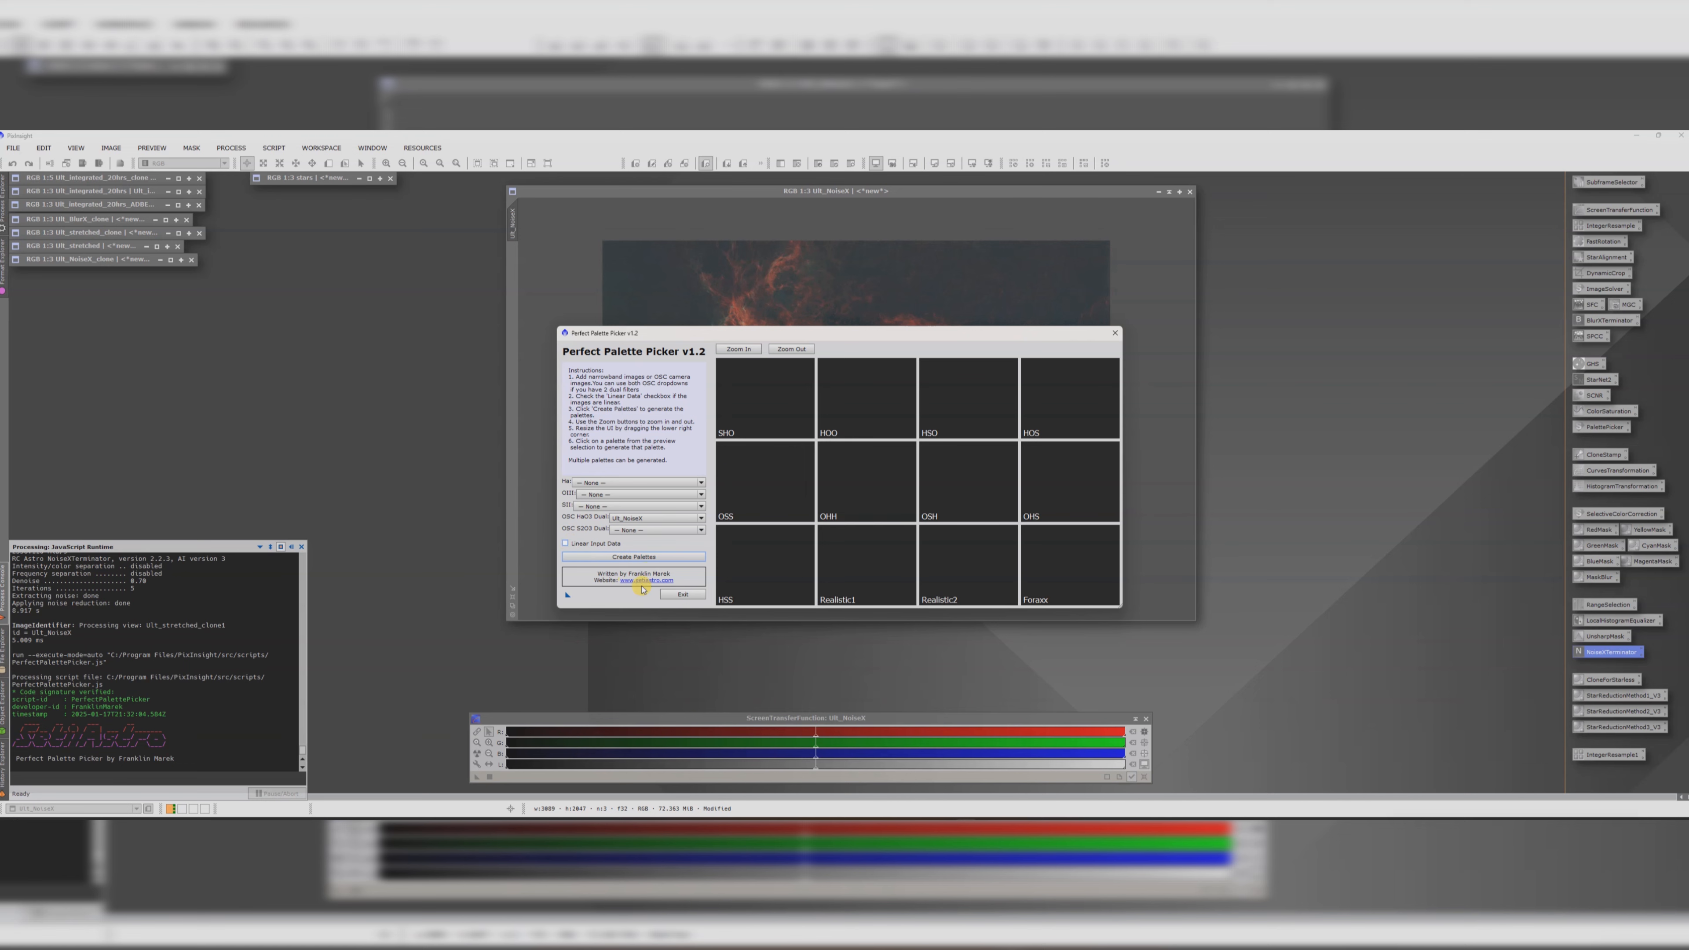
click(636, 557)
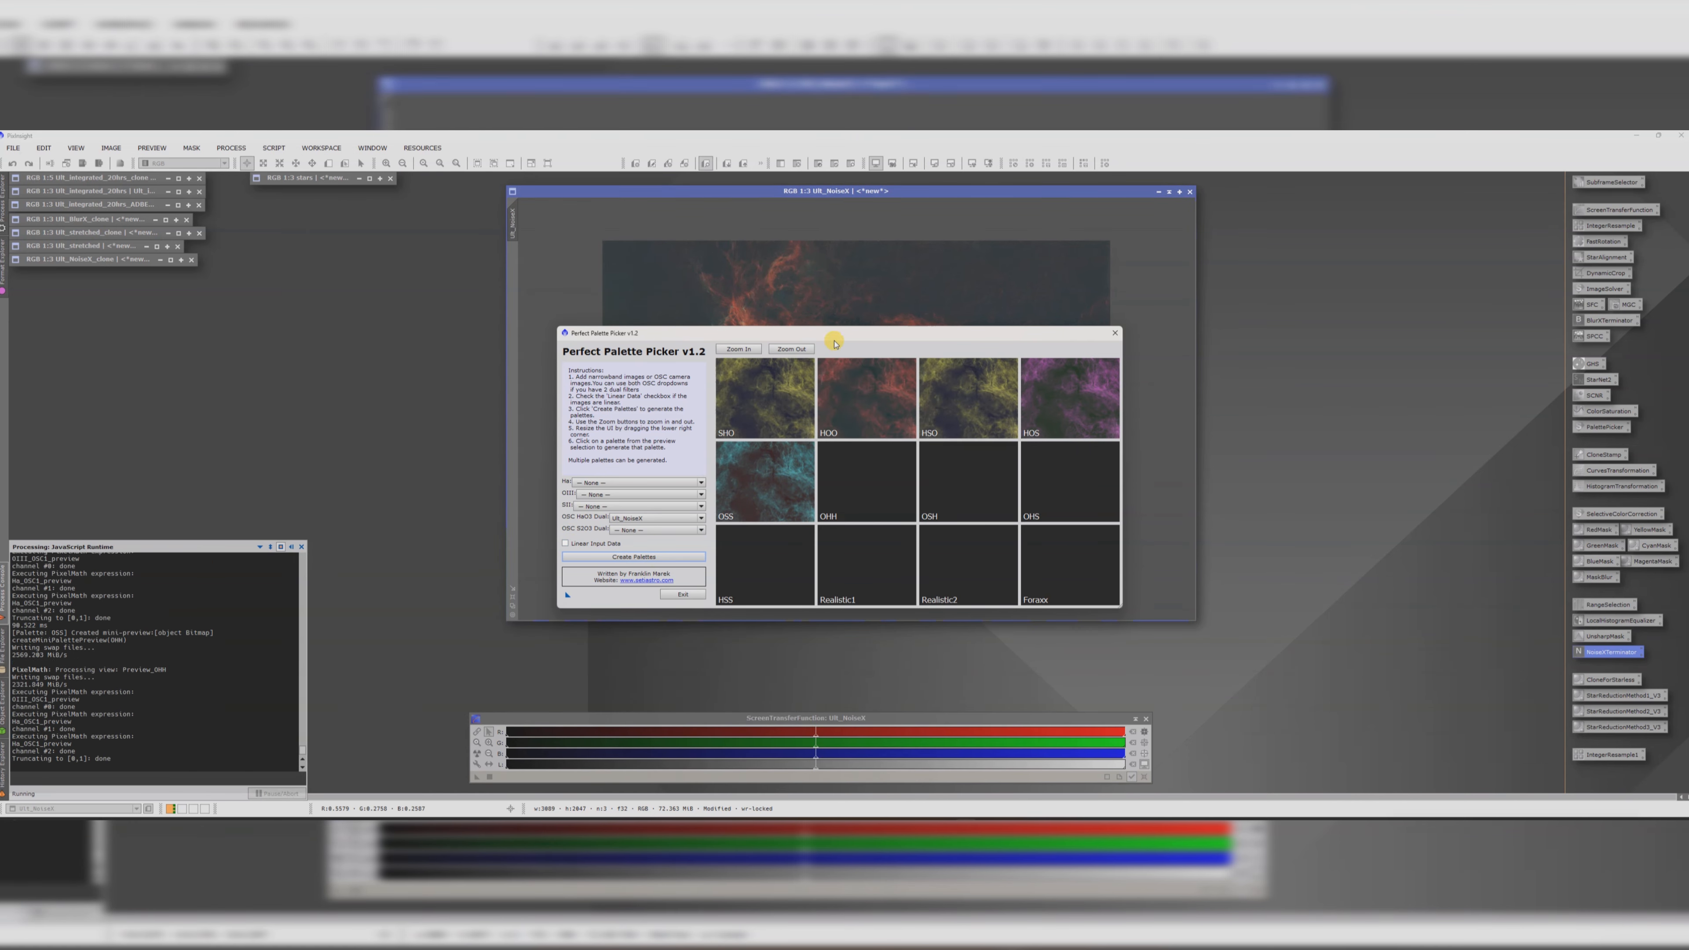
- Zoom out and enlarge the palette previews, generate the Foraxx palette image, and close Perfect Palette Picker
drag(836, 332, 773, 286)
click(734, 304)
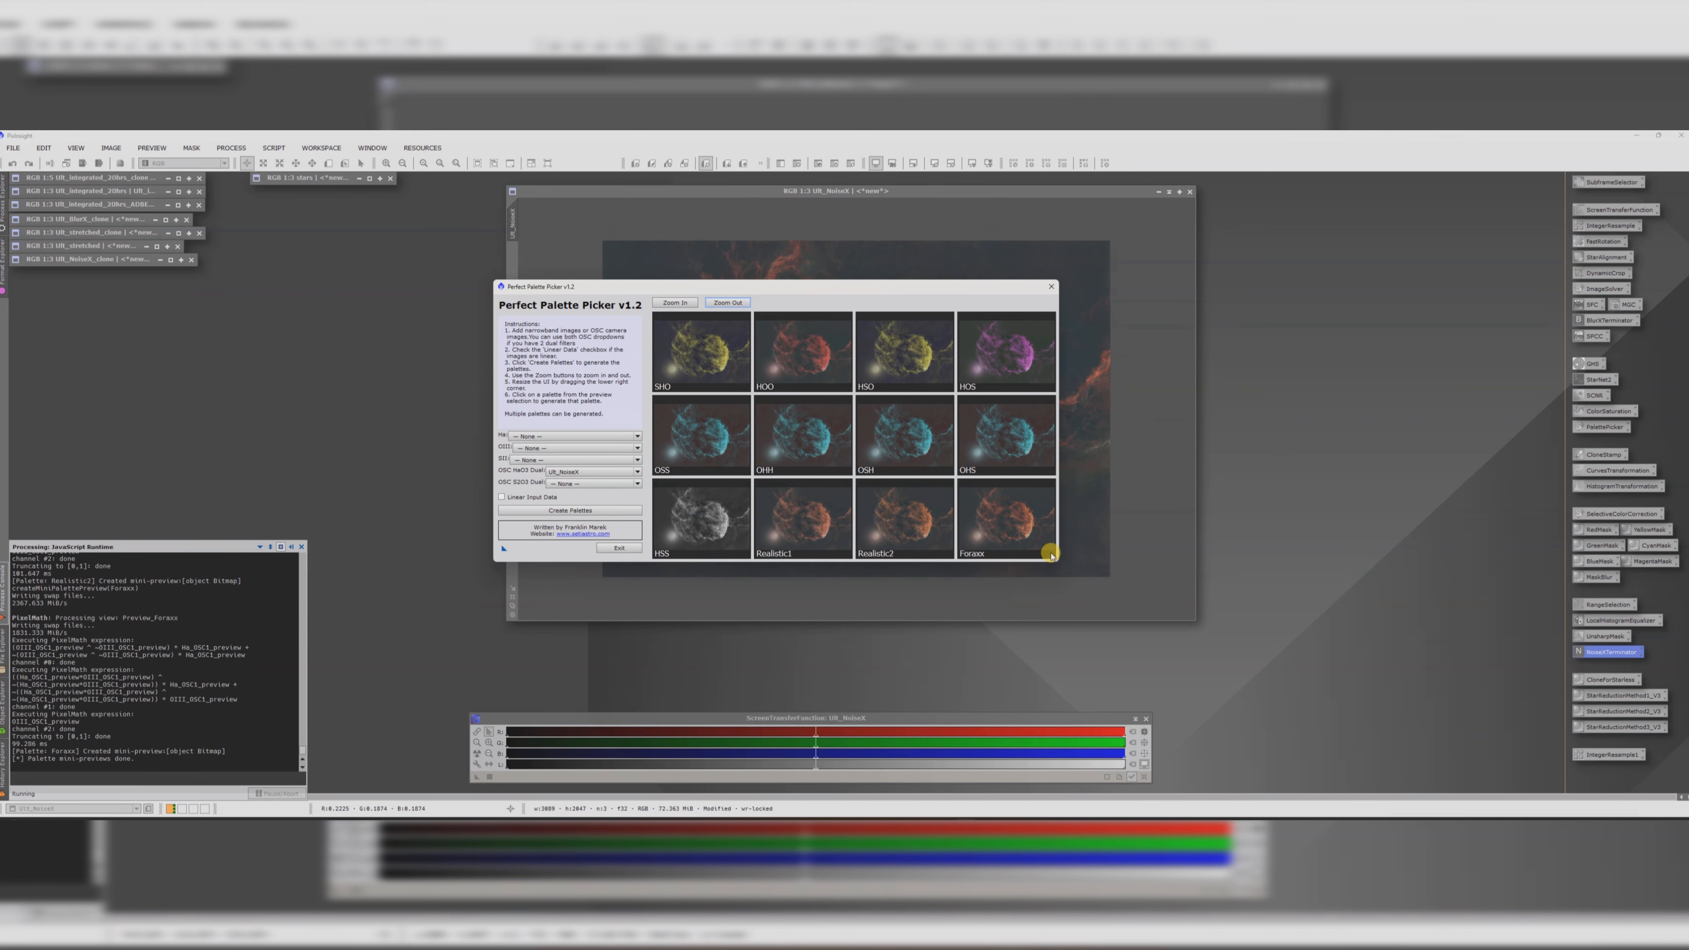
drag(1056, 562, 1378, 746)
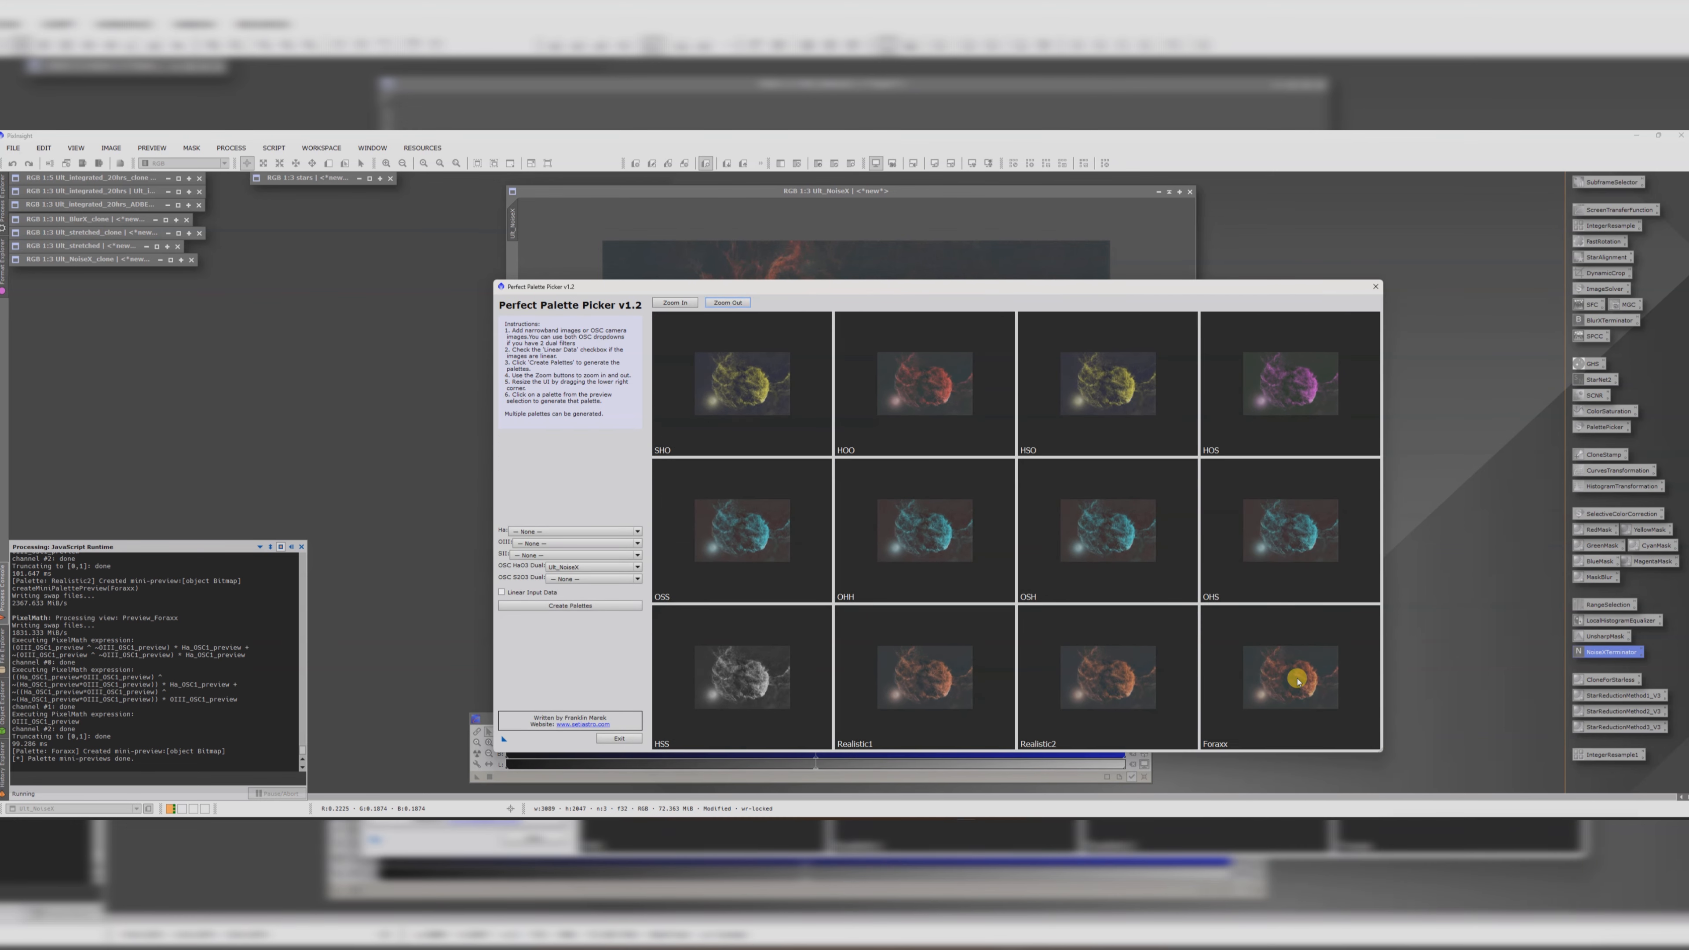
click(1305, 692)
click(1375, 284)
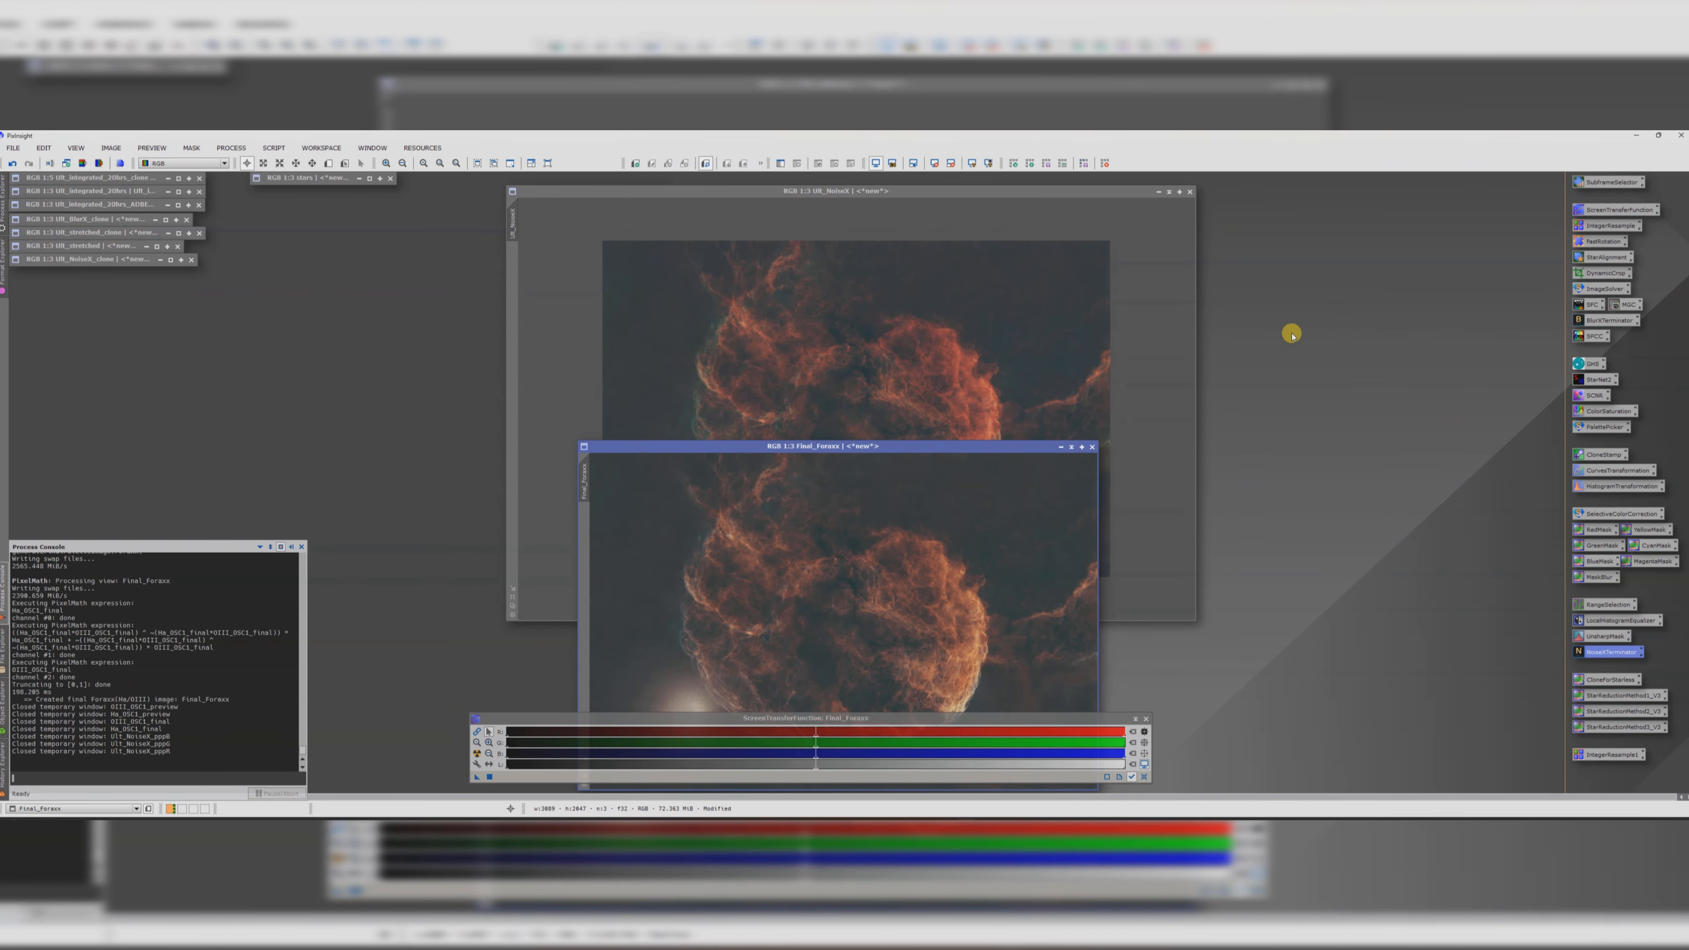
- Inspect the generated Foraxx image and close it without saving
drag(912, 441, 911, 300)
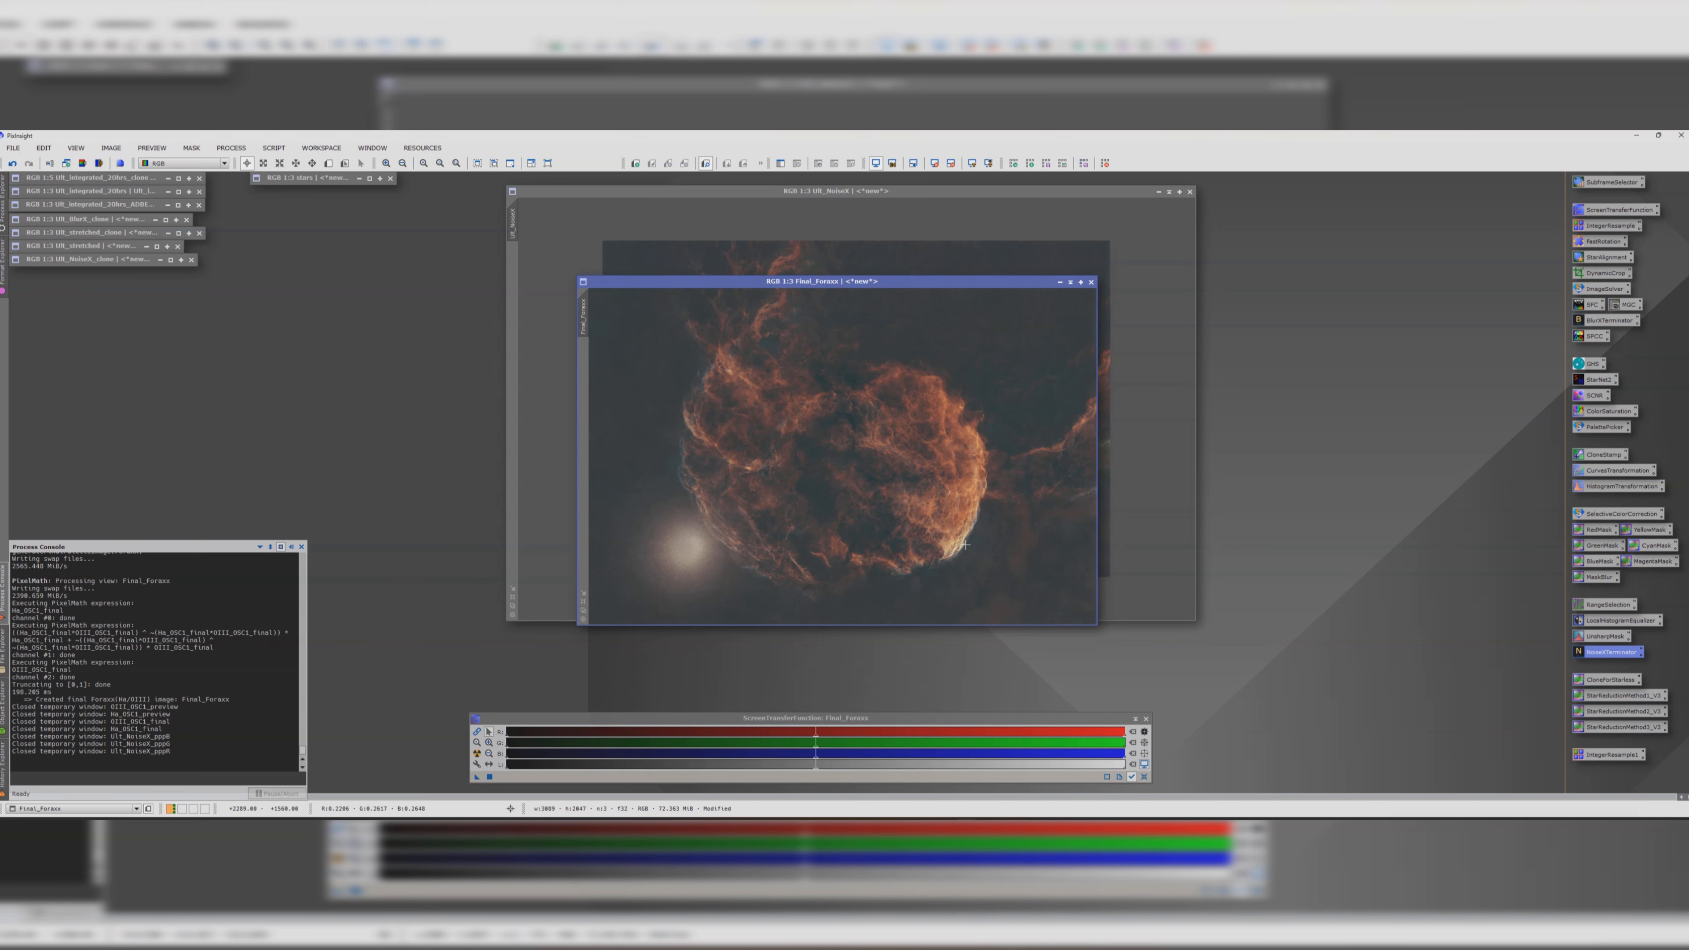
scroll(965, 545, up, 2)
scroll(961, 539, down, 2)
scroll(729, 463, up, 1)
scroll(728, 462, down, 2)
scroll(726, 461, up, 1)
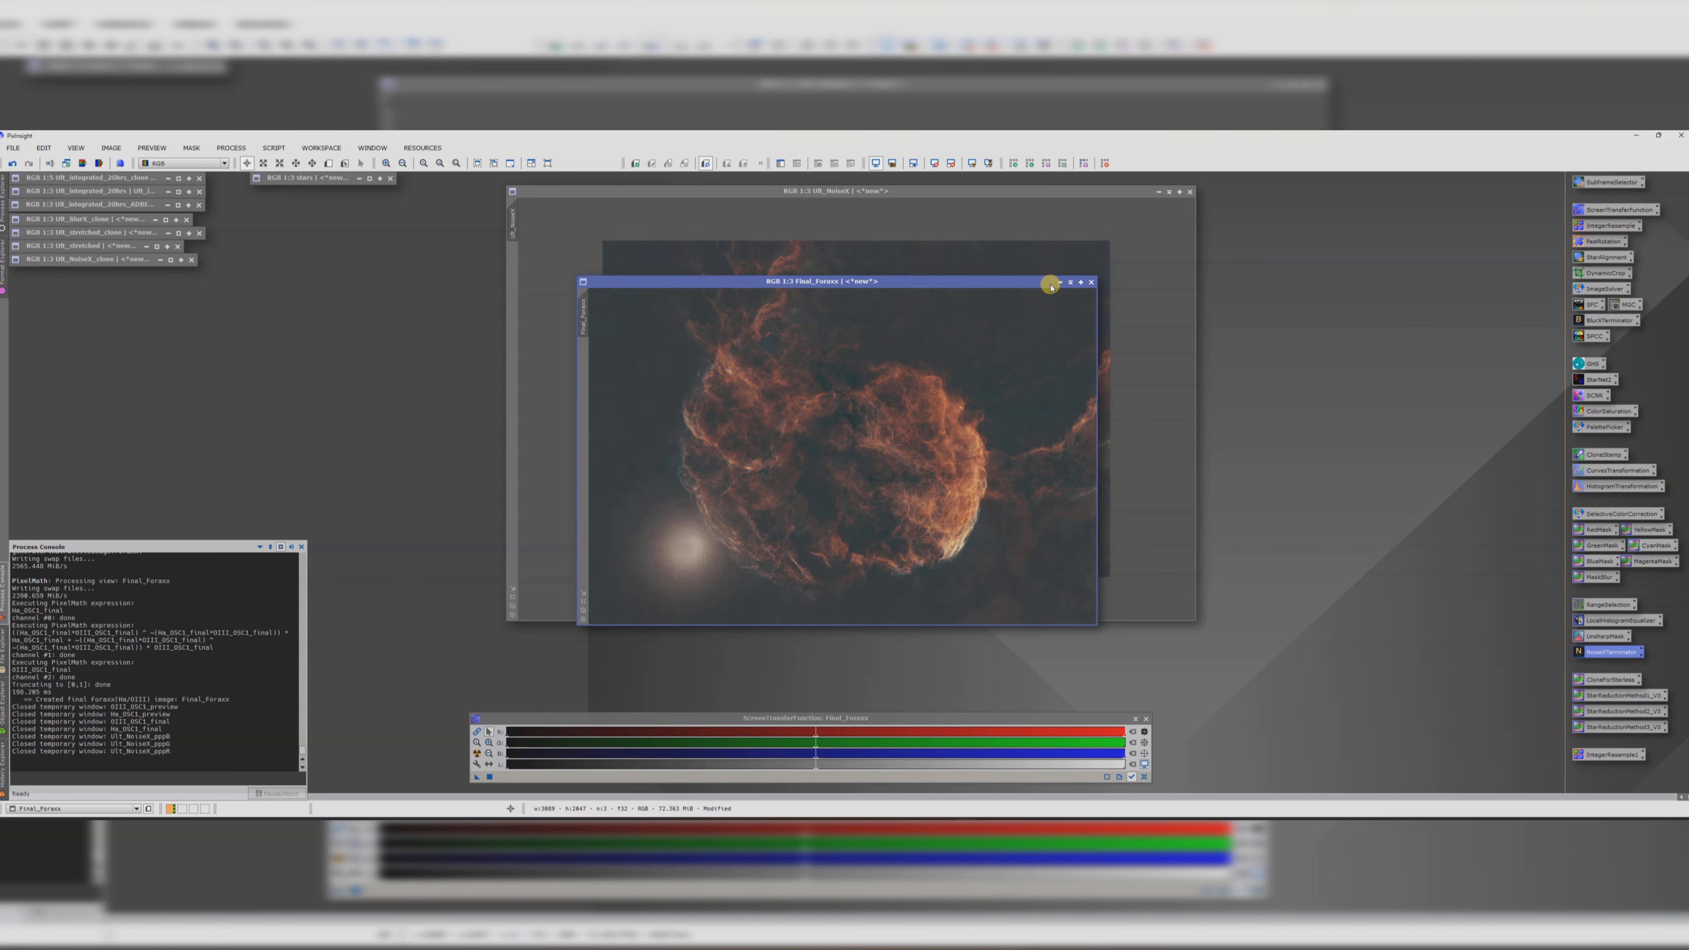
click(1090, 281)
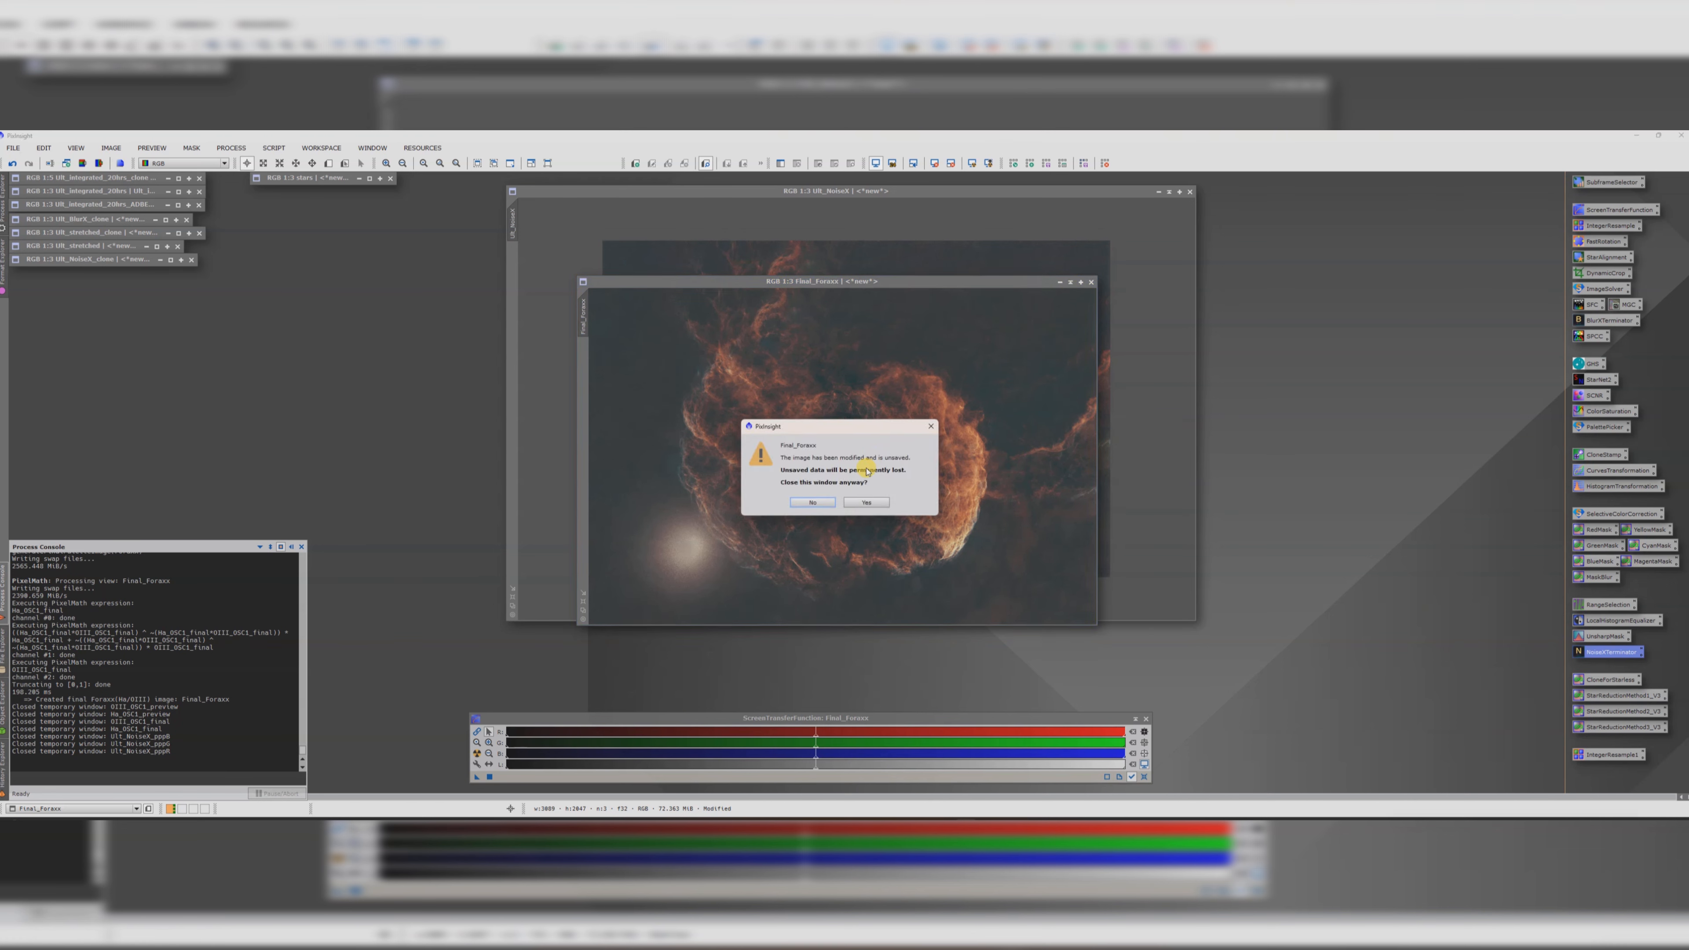
click(867, 503)
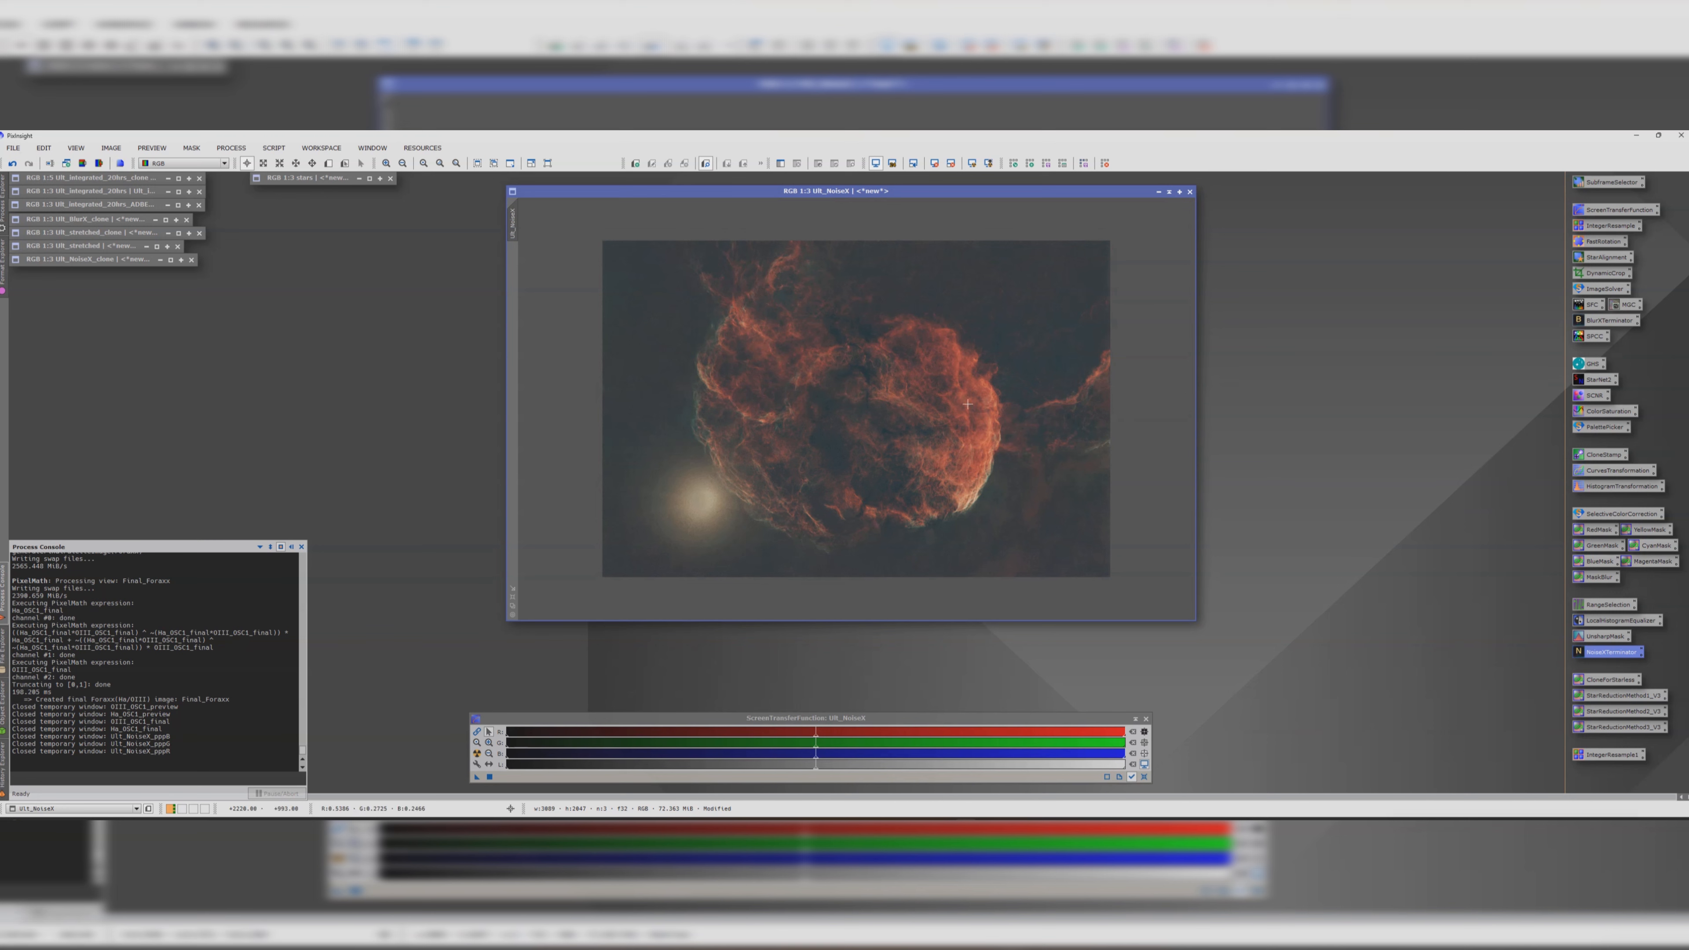
- Extract the Ha and OIII channels from Ult_NoiseX with DBXtract and arrange the two grayscale images side by side
drag(716, 192, 680, 192)
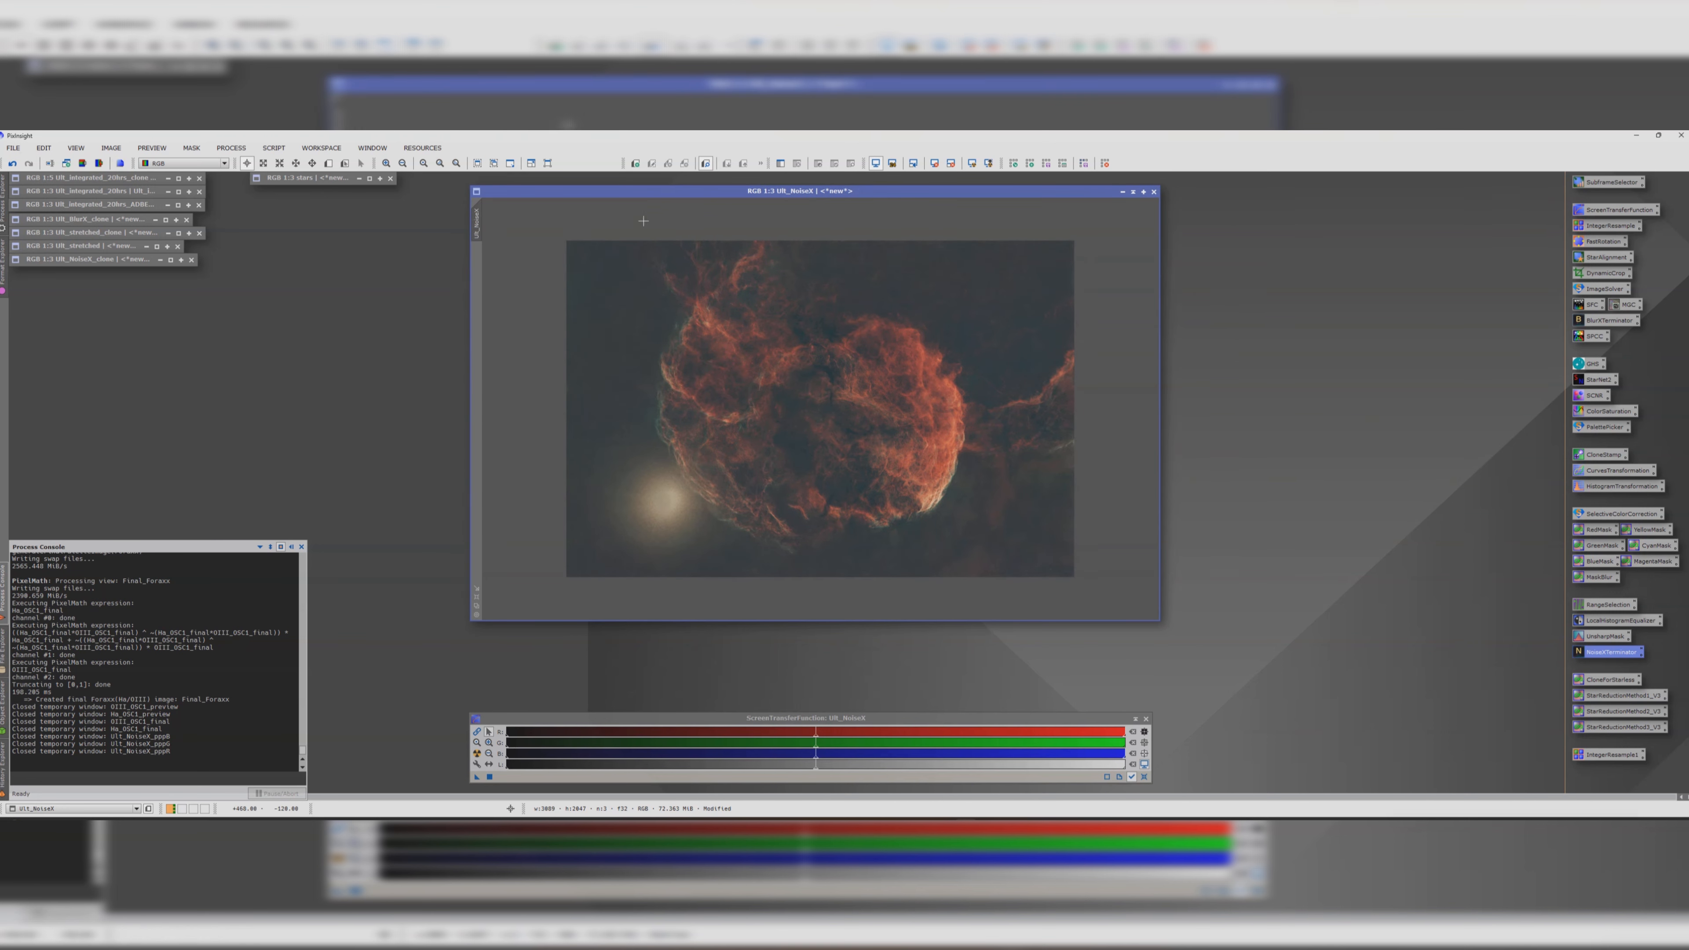
click(278, 148)
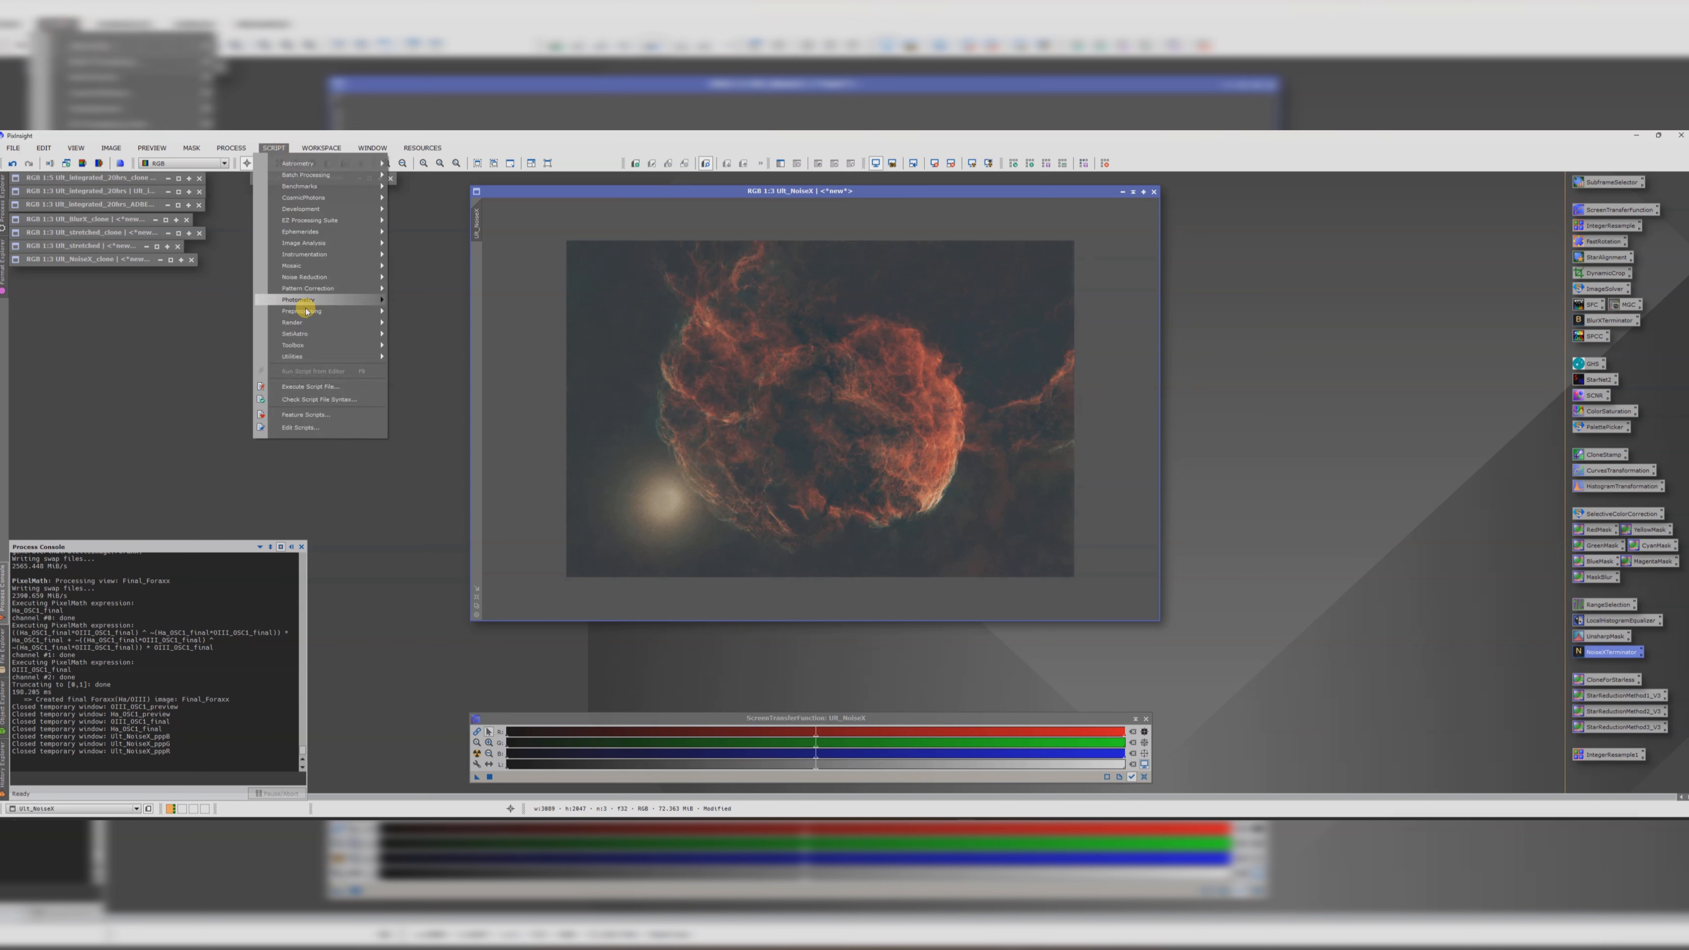
mouse_move(305, 356)
click(426, 380)
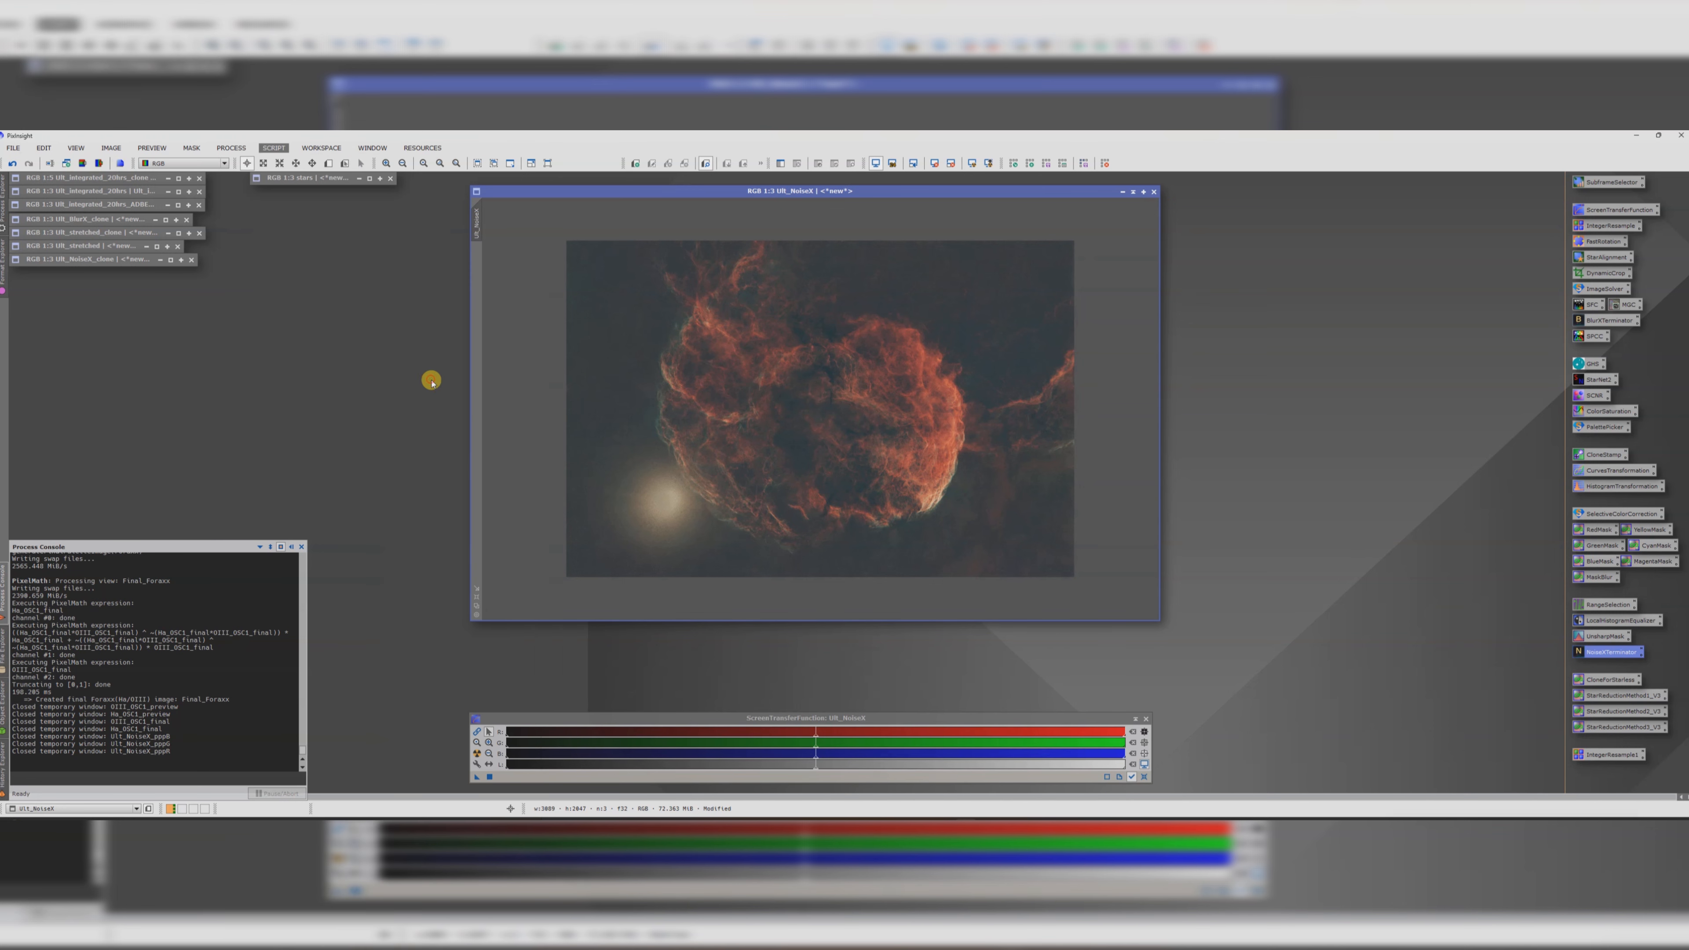
drag(756, 366, 980, 323)
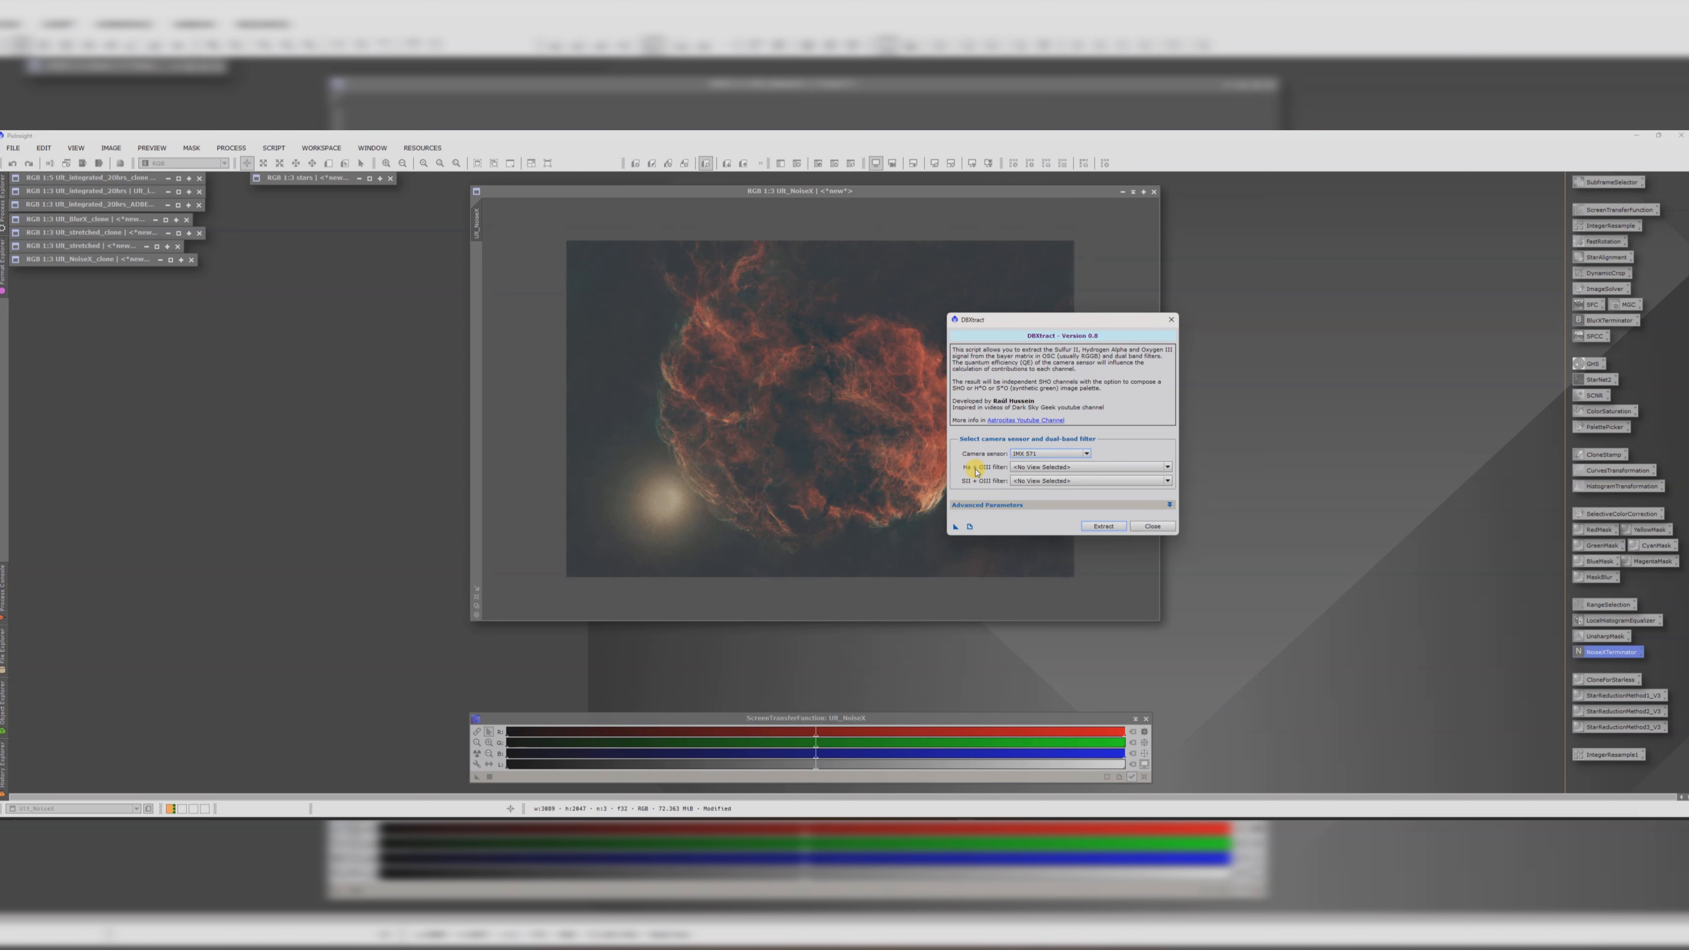
click(1029, 467)
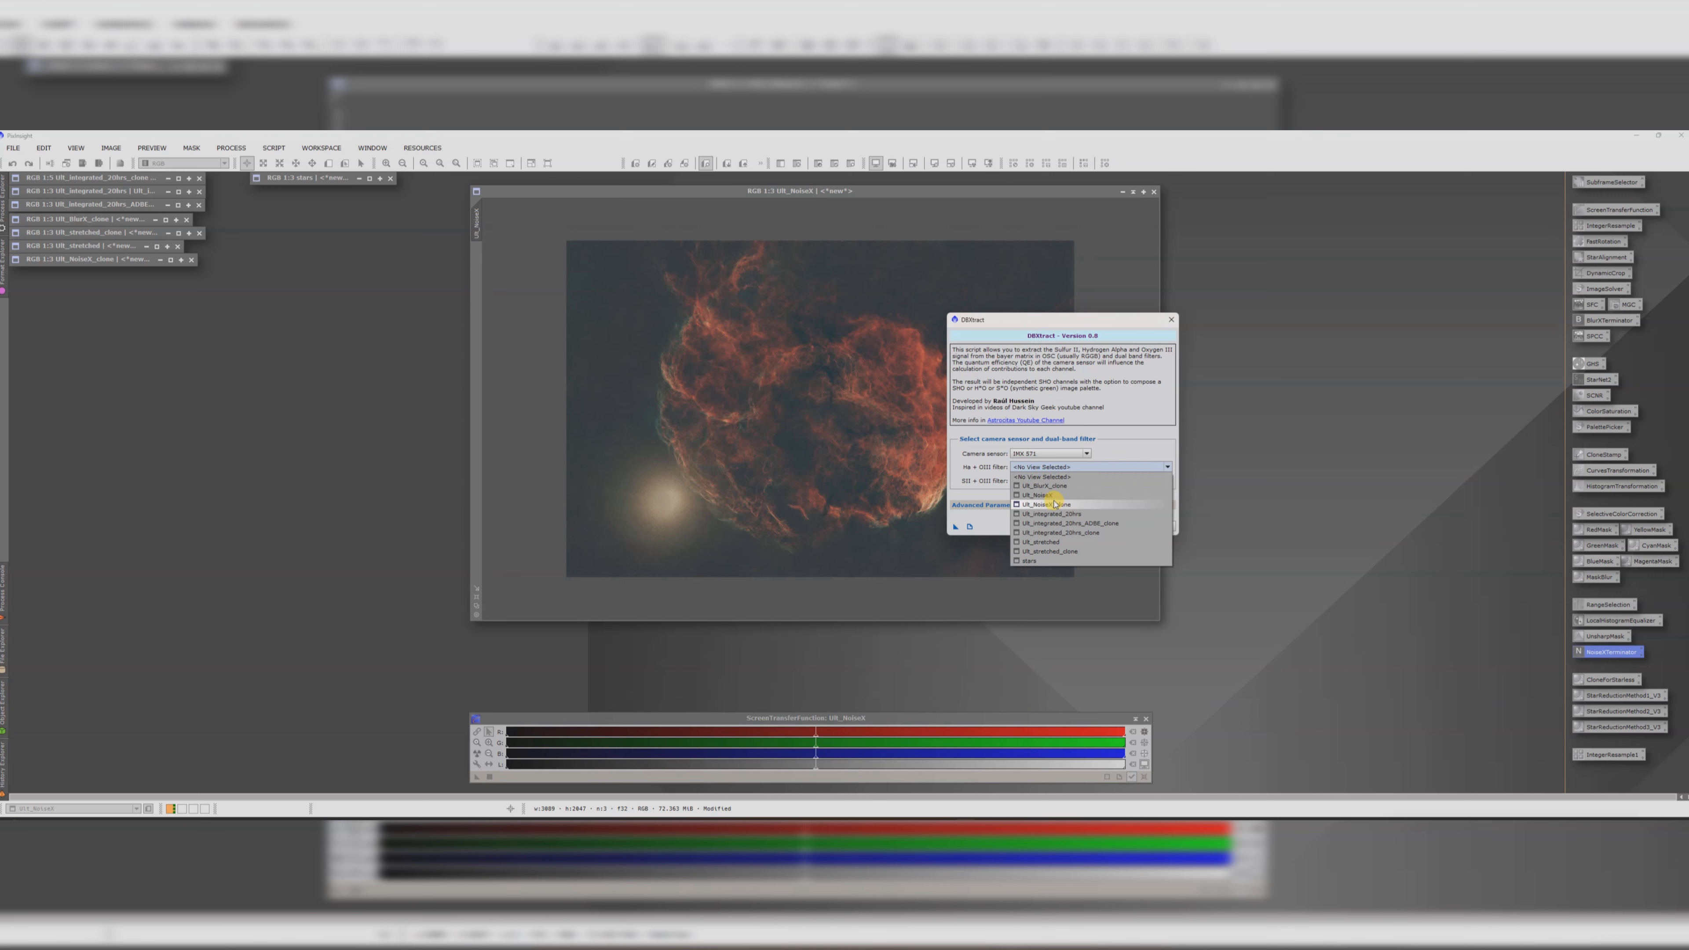
click(1051, 496)
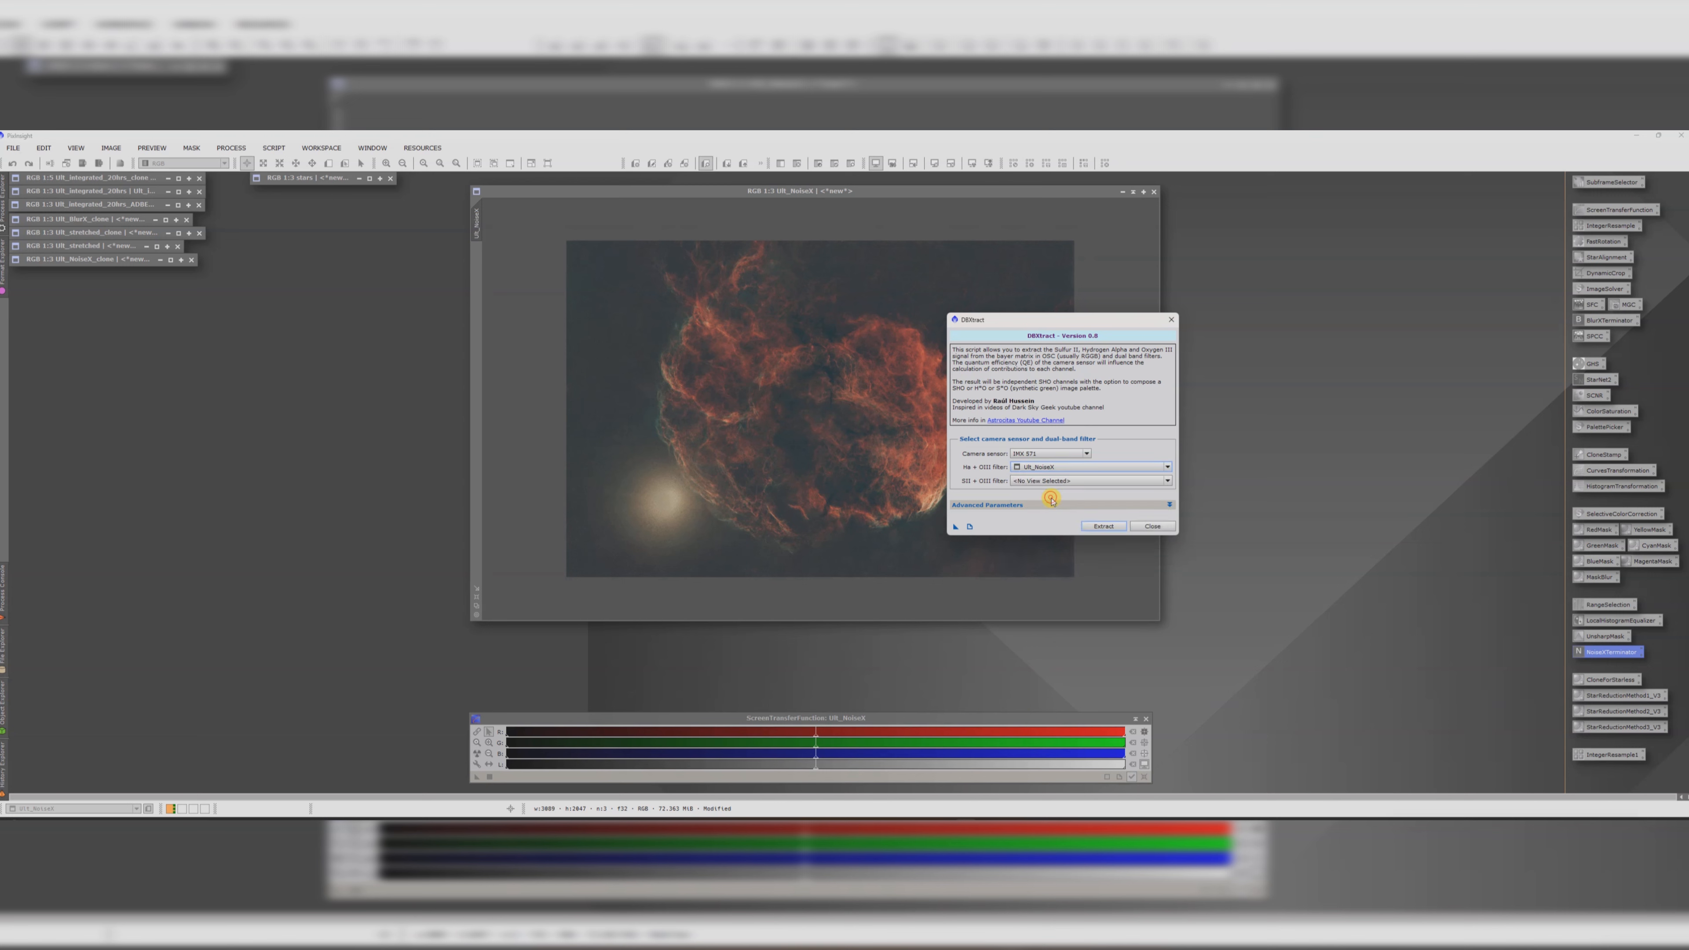
click(1099, 524)
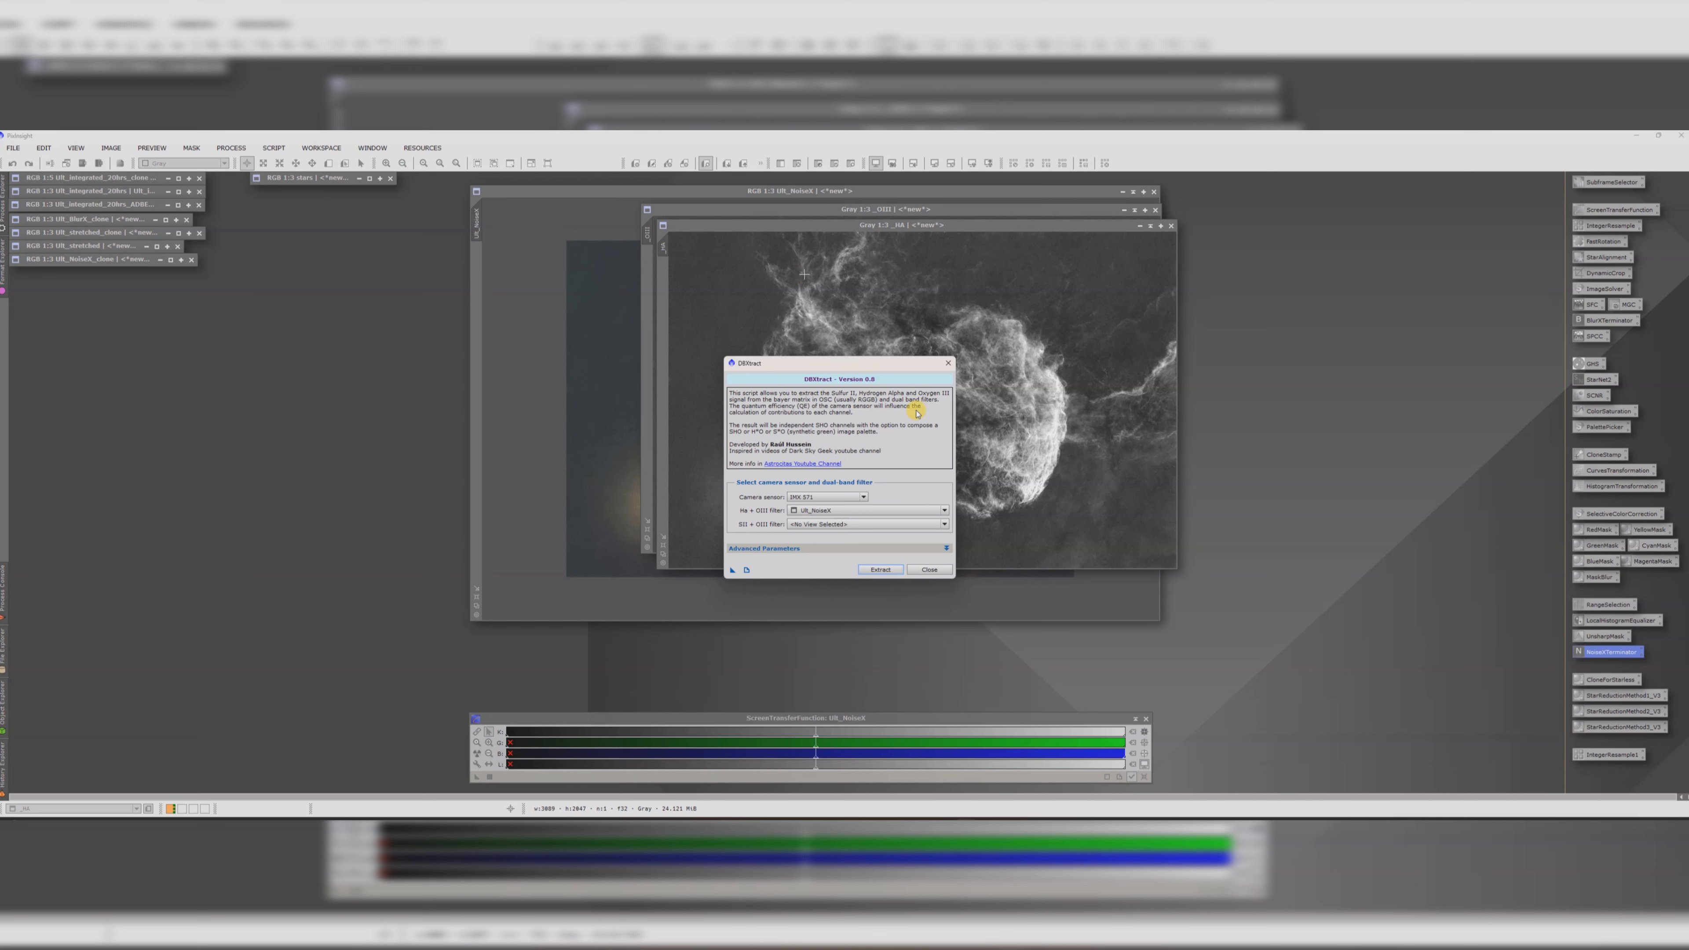
click(921, 570)
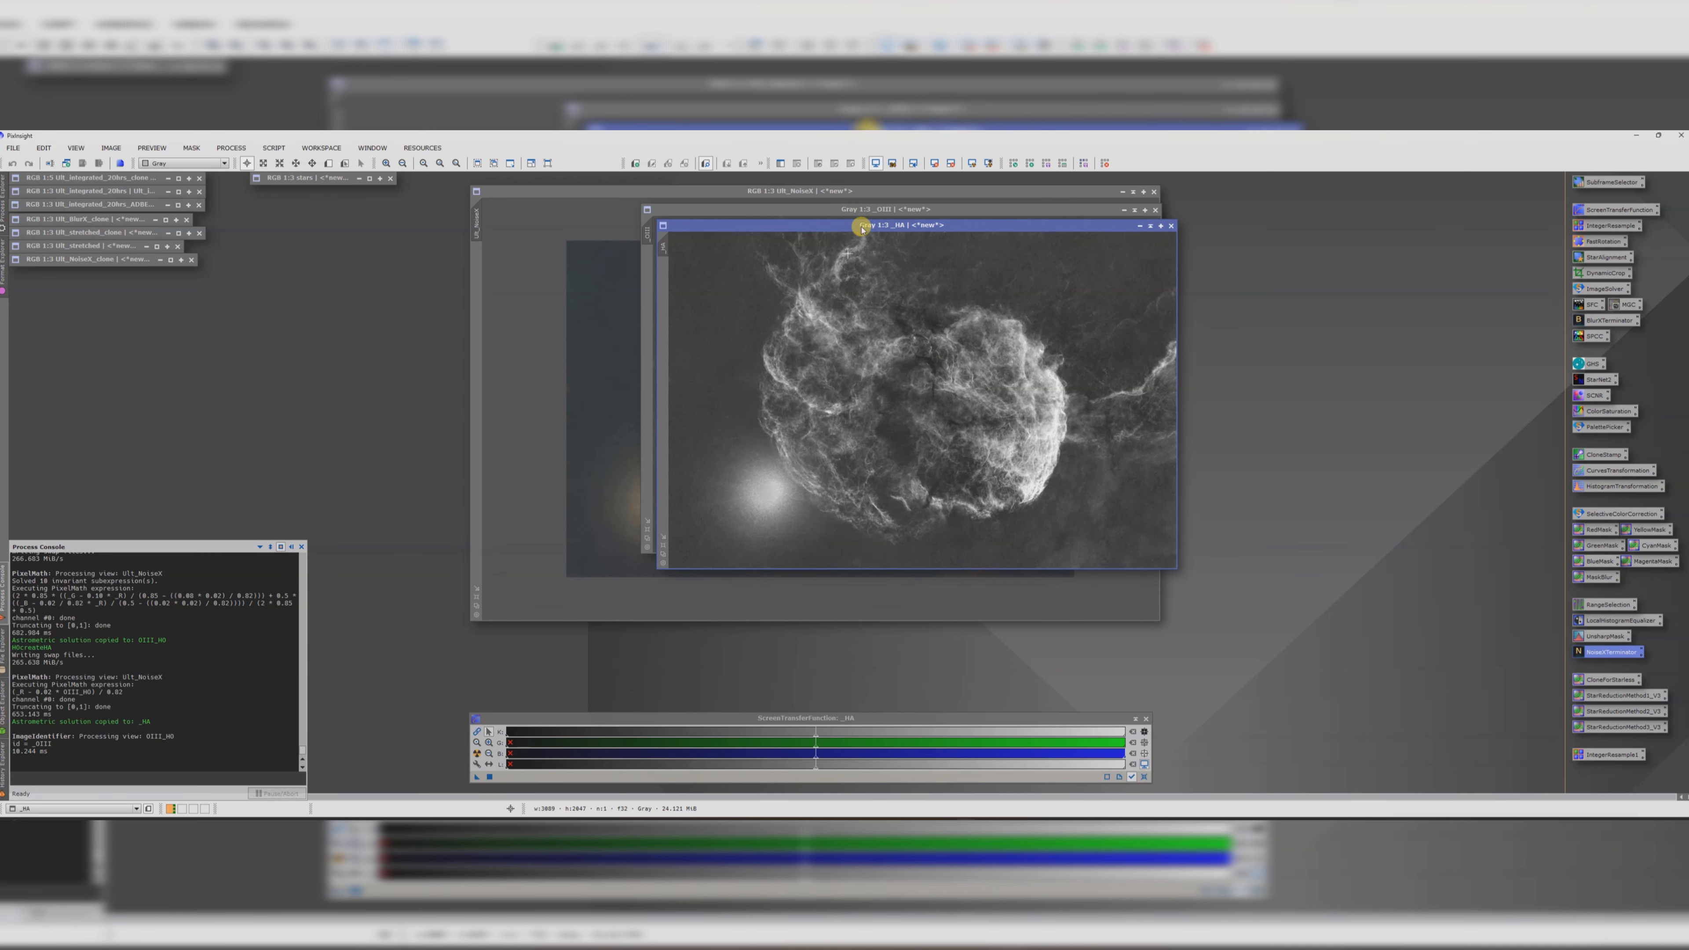
drag(860, 225, 448, 233)
drag(875, 219, 993, 234)
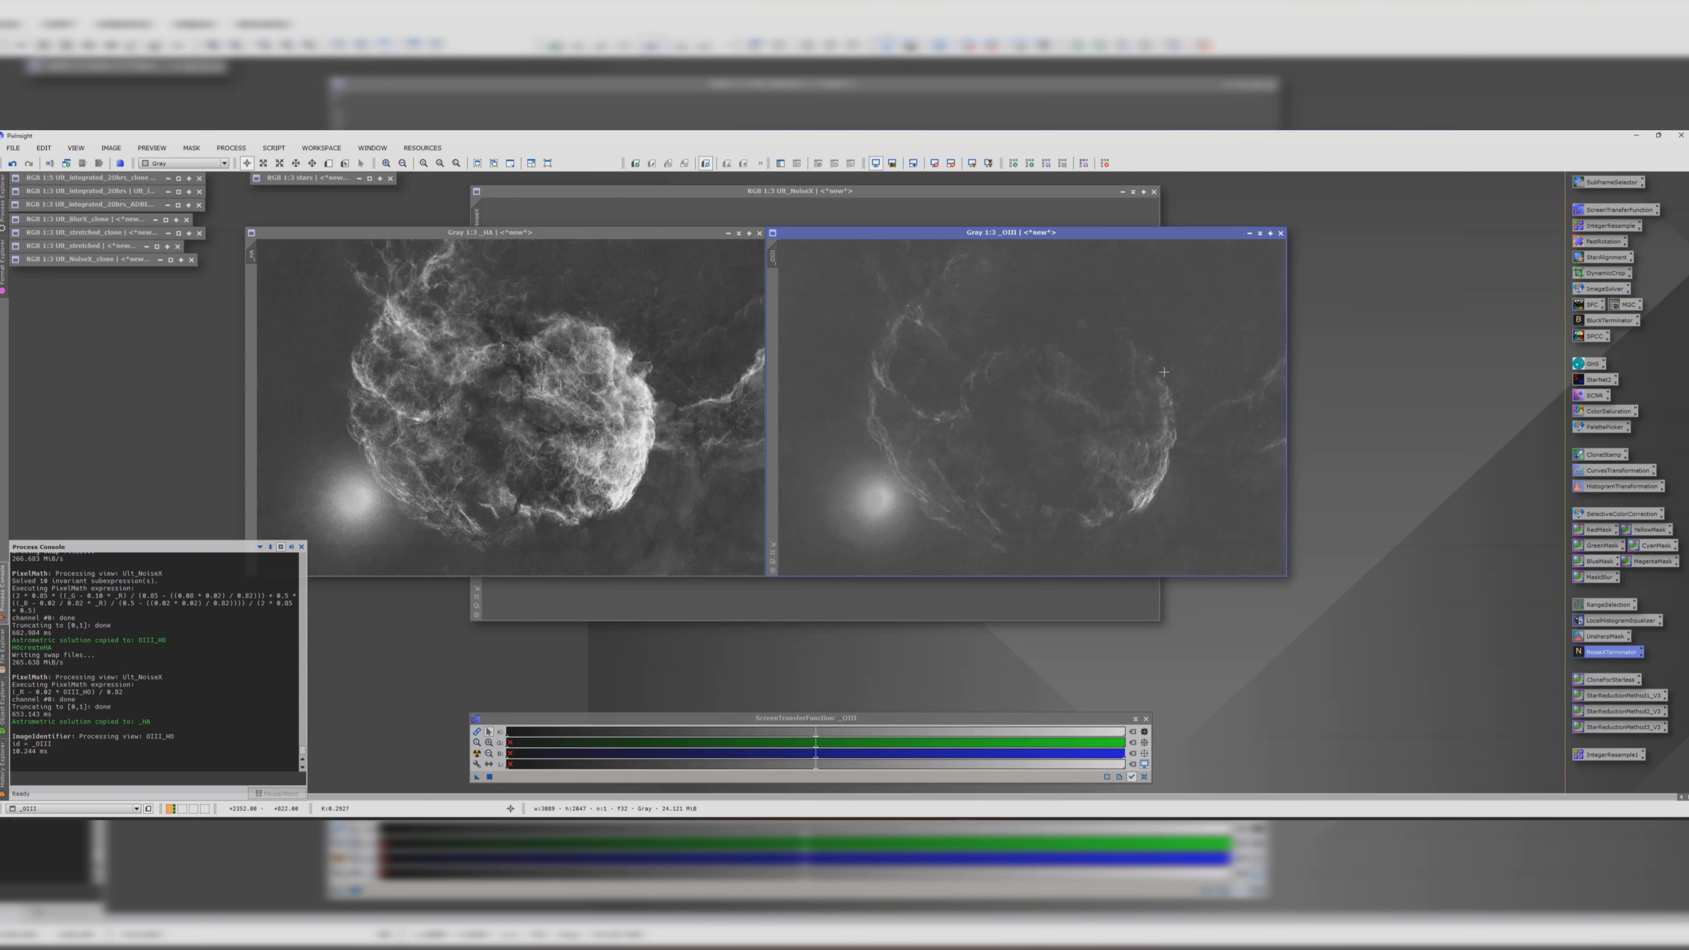
- Shape a previewed CurvesTransformation S-curve for the OIII image, with points at about 0.15 to 0.05 and 0.41 to 0.51
double_click(1587, 470)
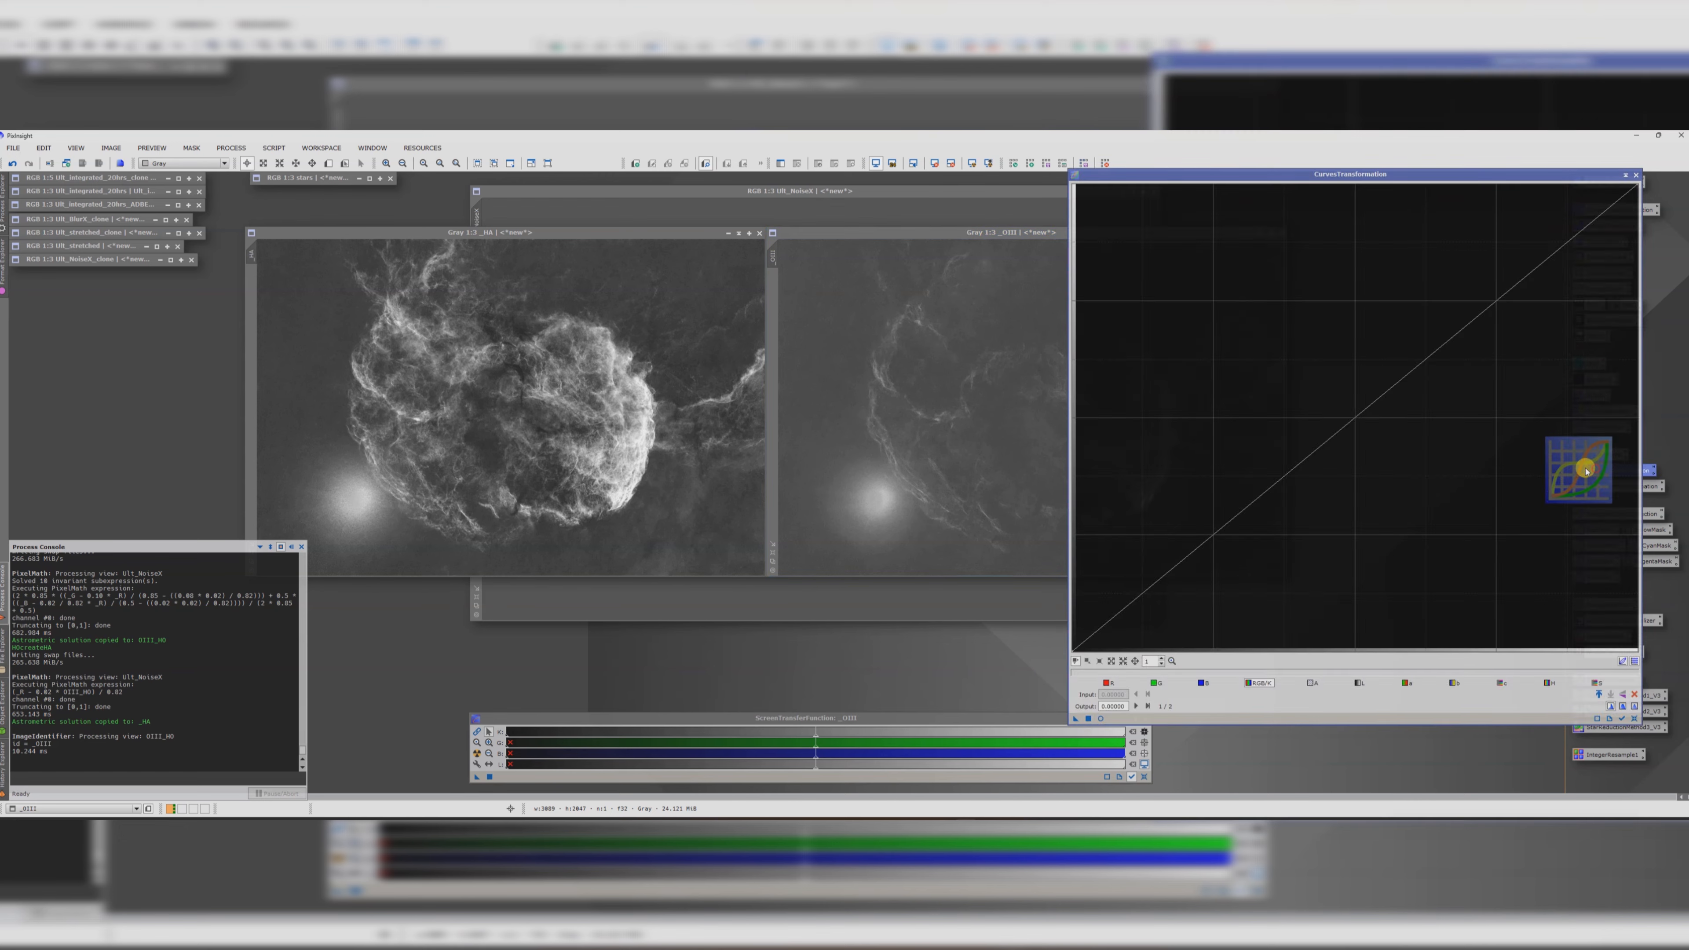
click(1100, 719)
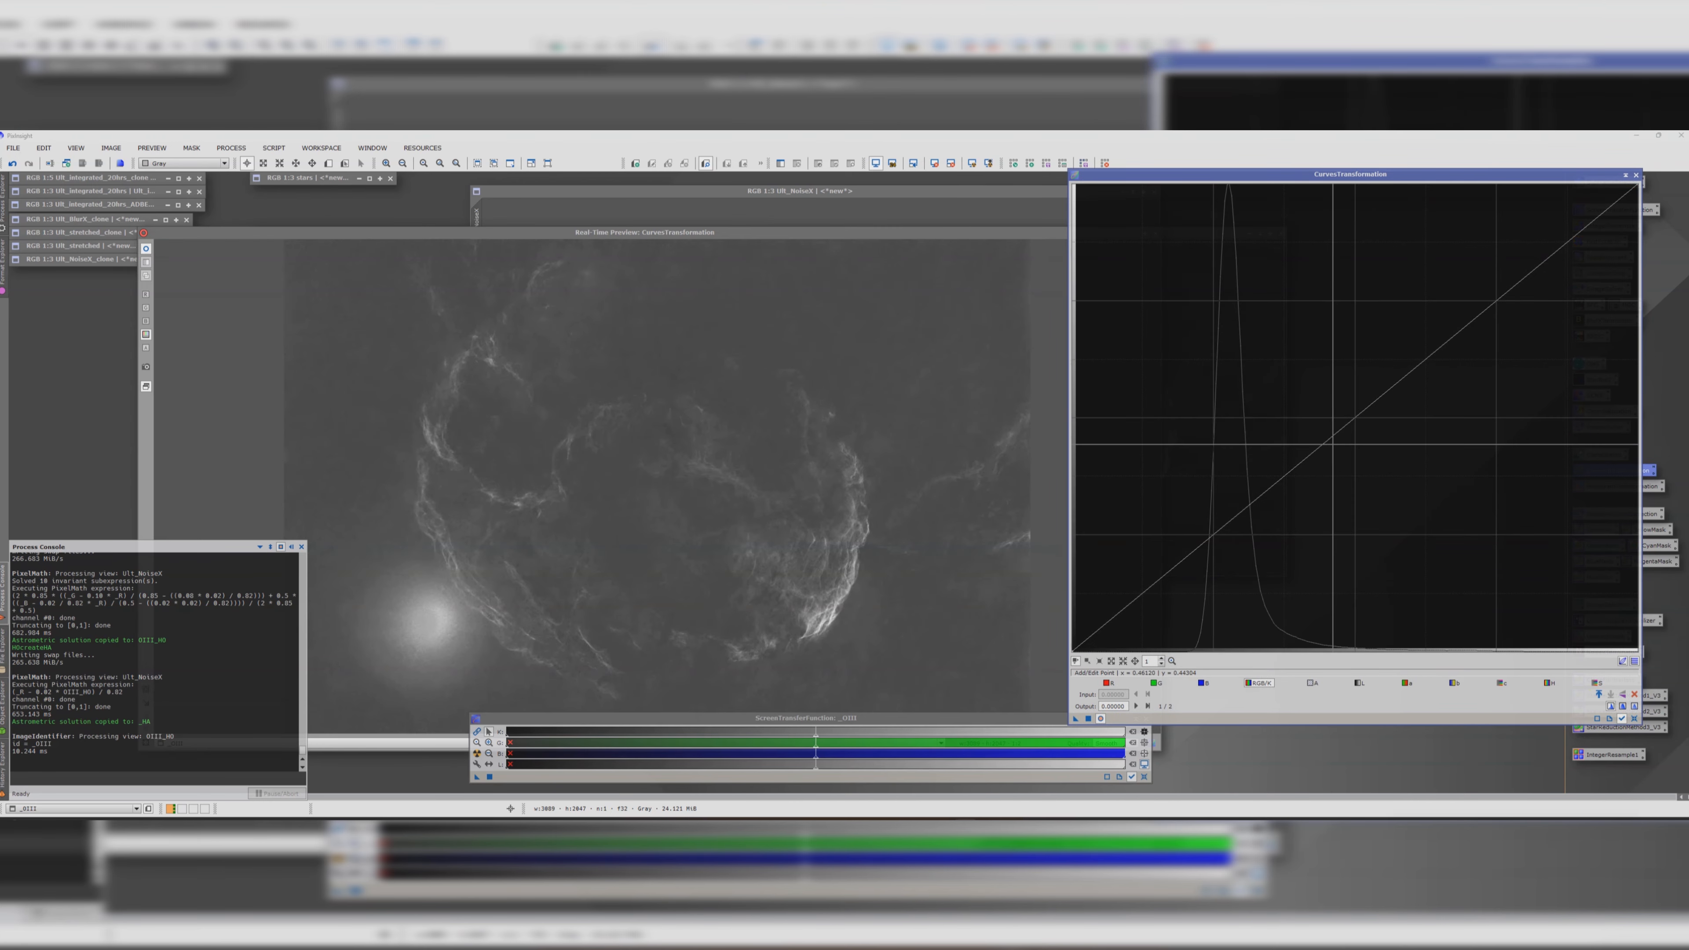
drag(1325, 440, 1306, 418)
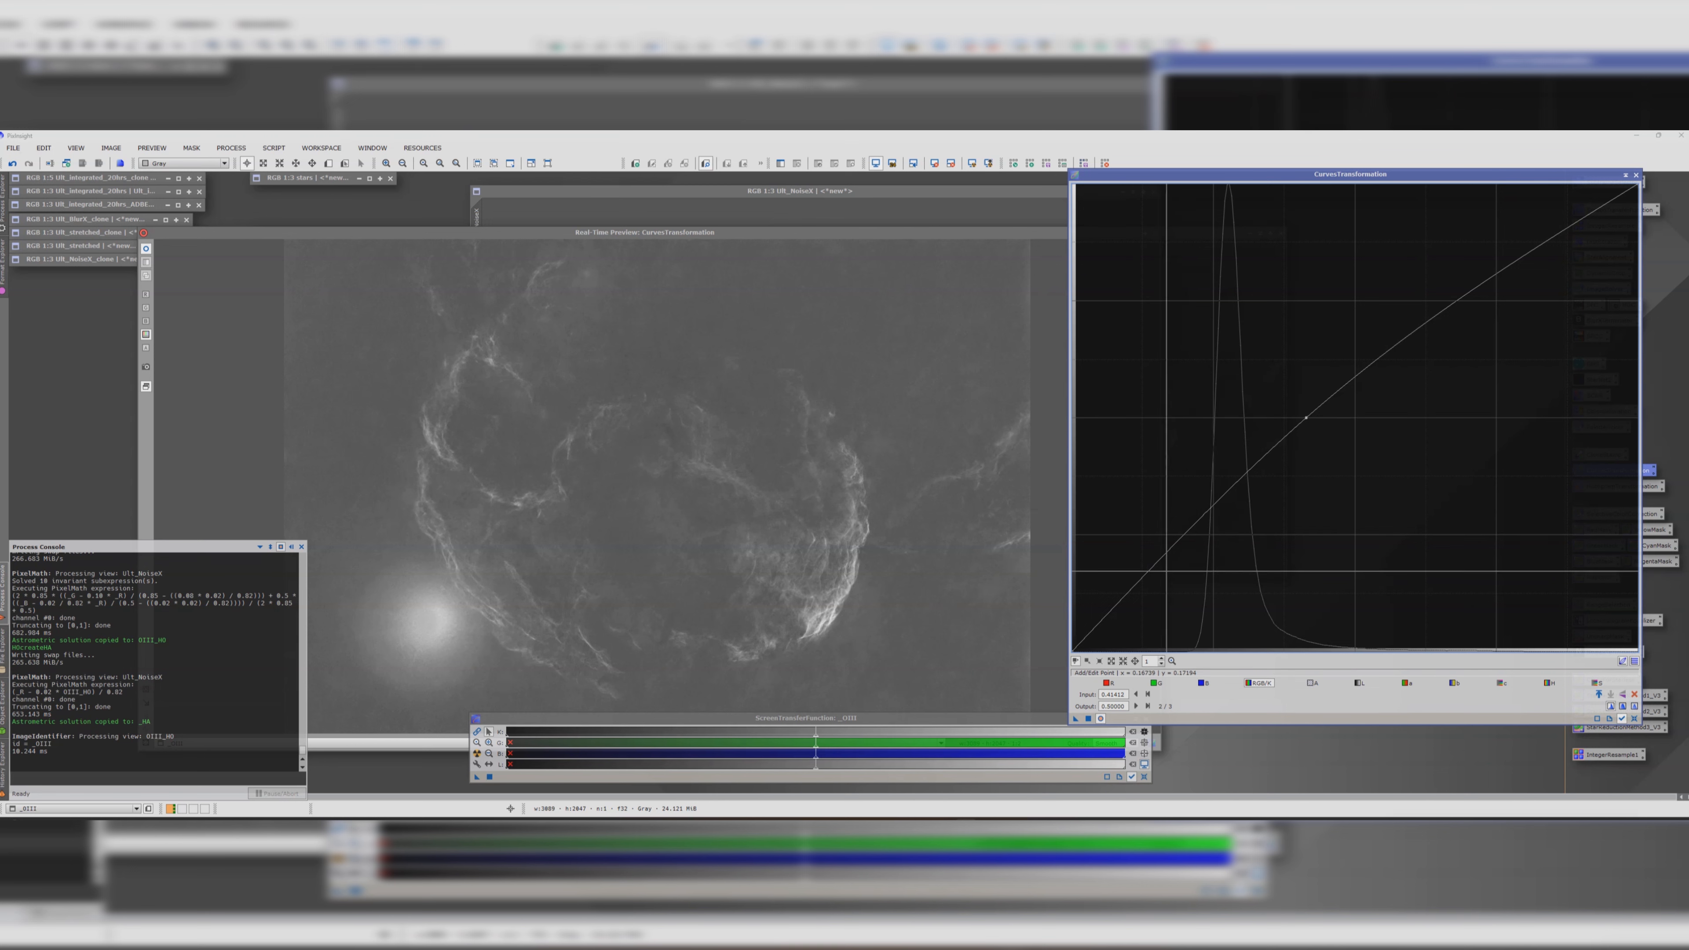
drag(1168, 569, 1159, 626)
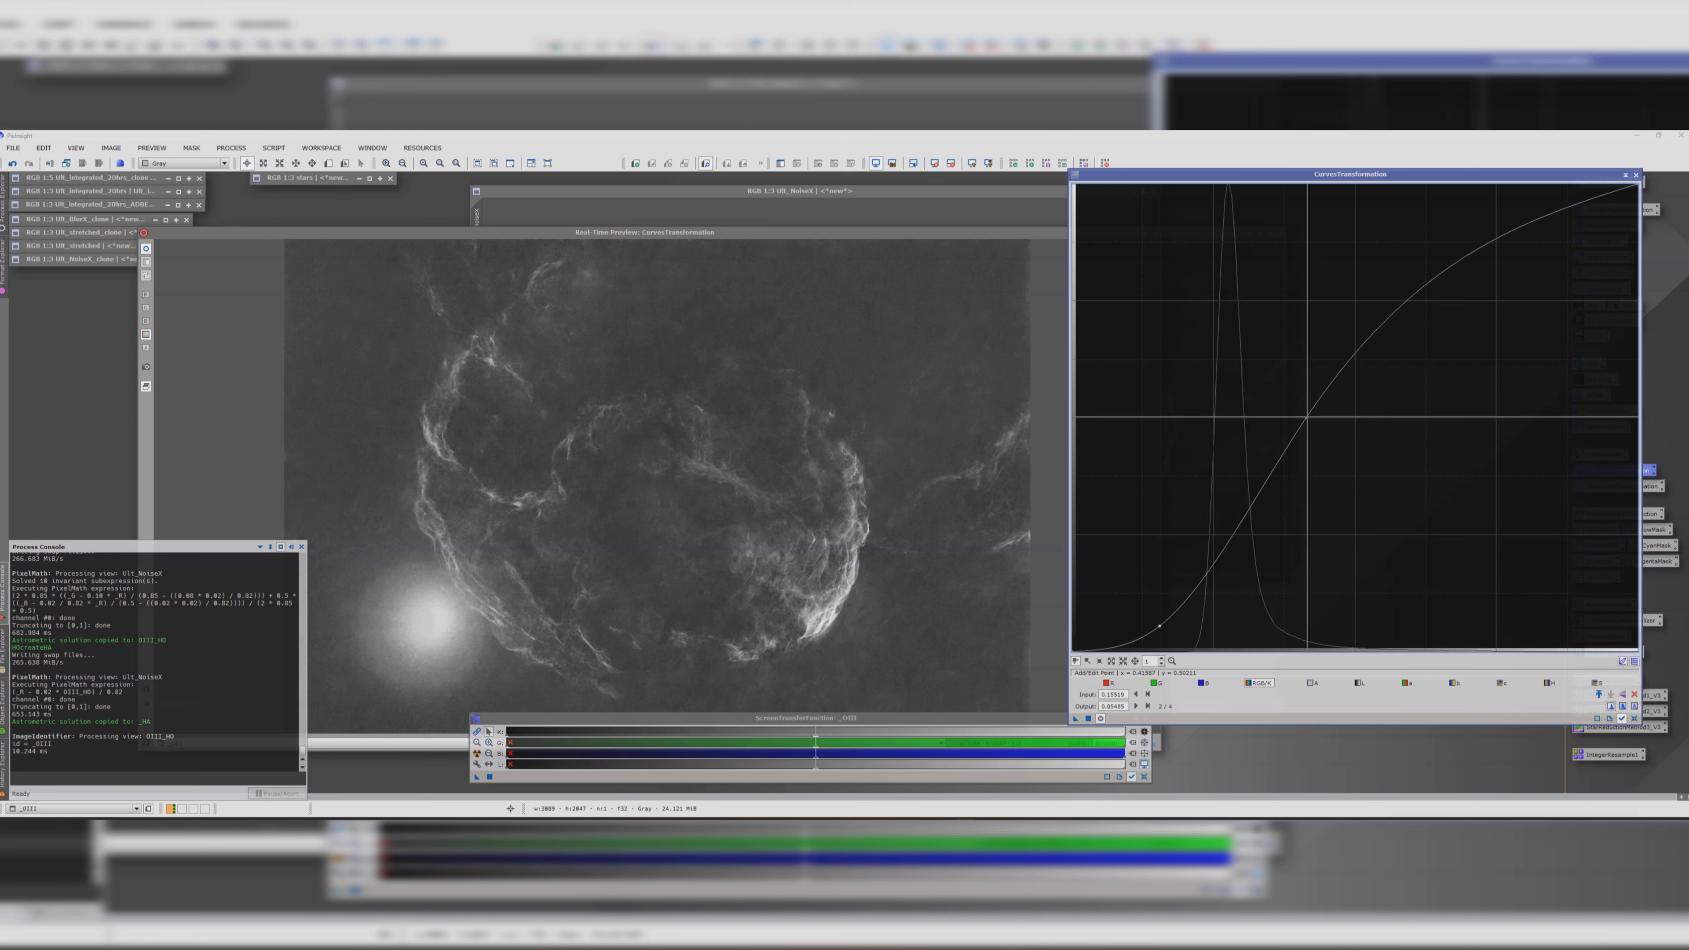
click(1306, 414)
click(665, 313)
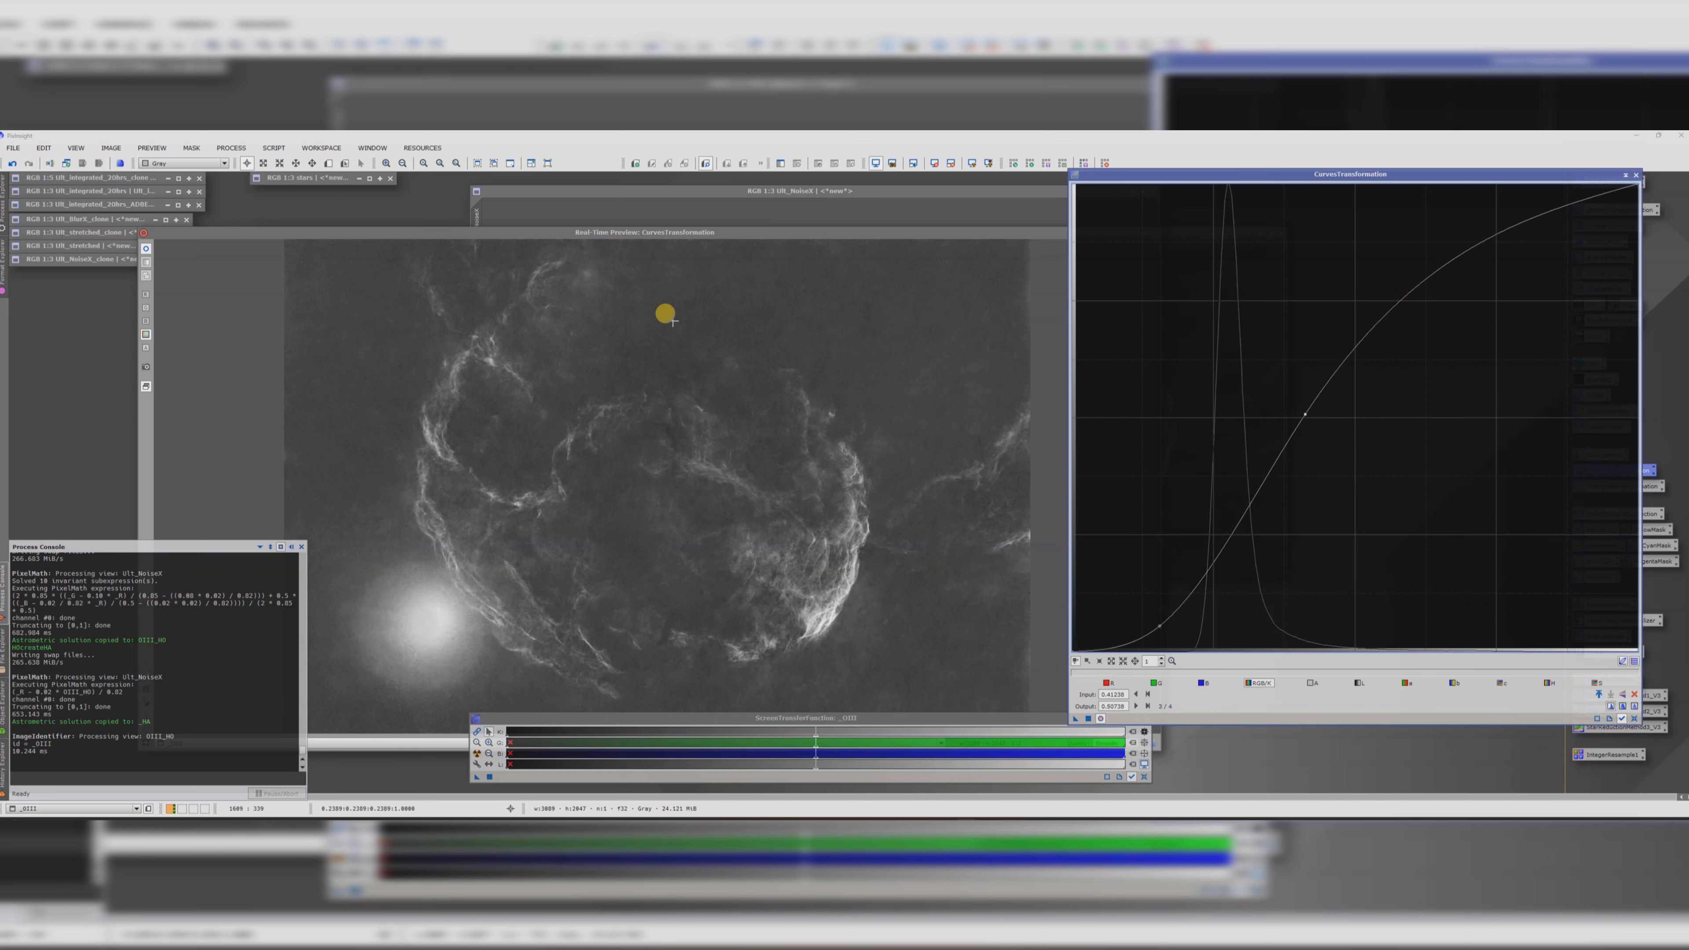
- Compare the curve's before and after preview, apply it to the OIII image, and close CurvesTransformation and the preview
click(147, 248)
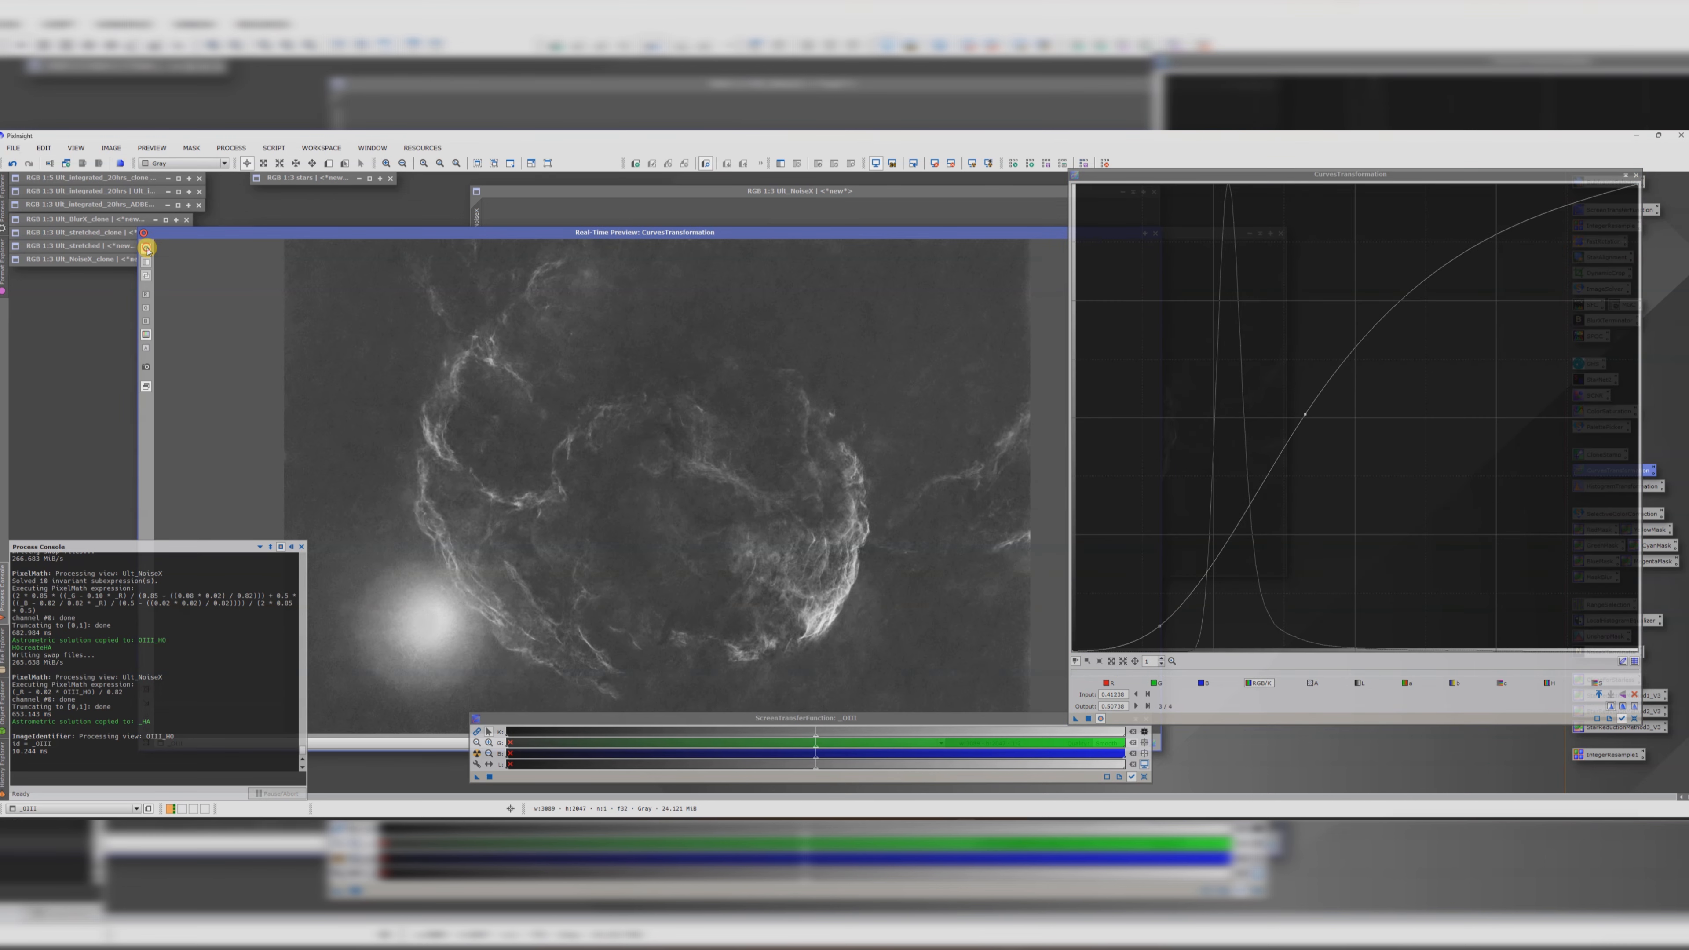
click(147, 249)
click(1088, 719)
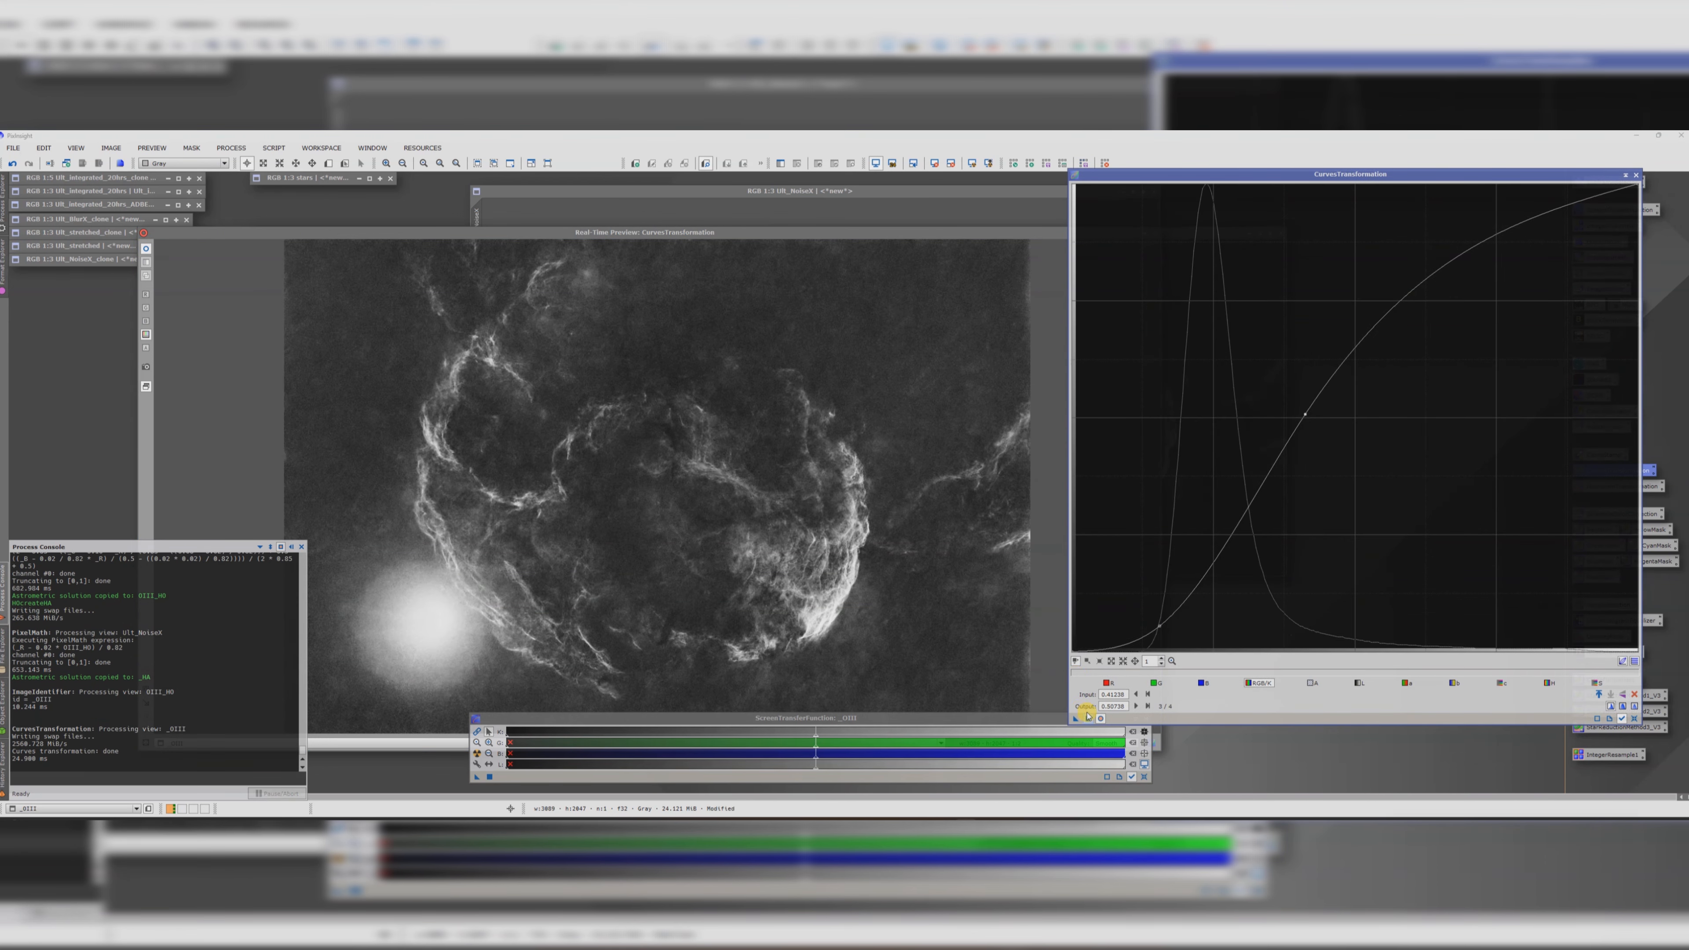
click(1635, 175)
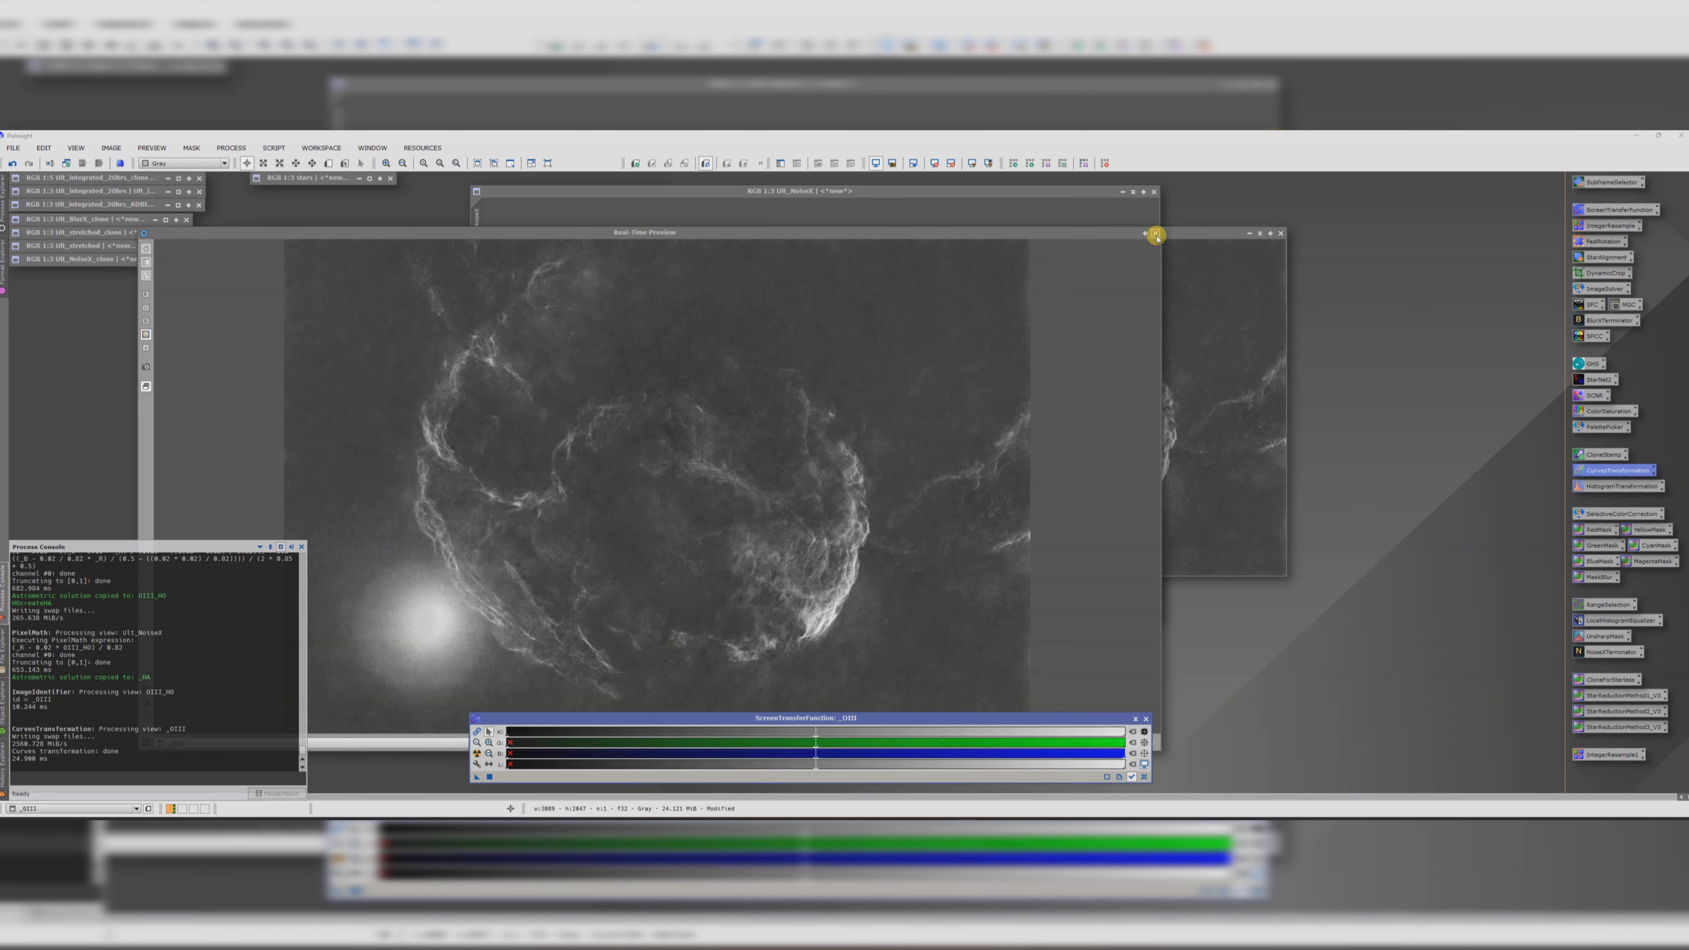
click(1155, 232)
- Switch NoiseXTerminator to AI version 3 and set denoise to 0.60 with 5 iterations
scroll(577, 393, up, 3)
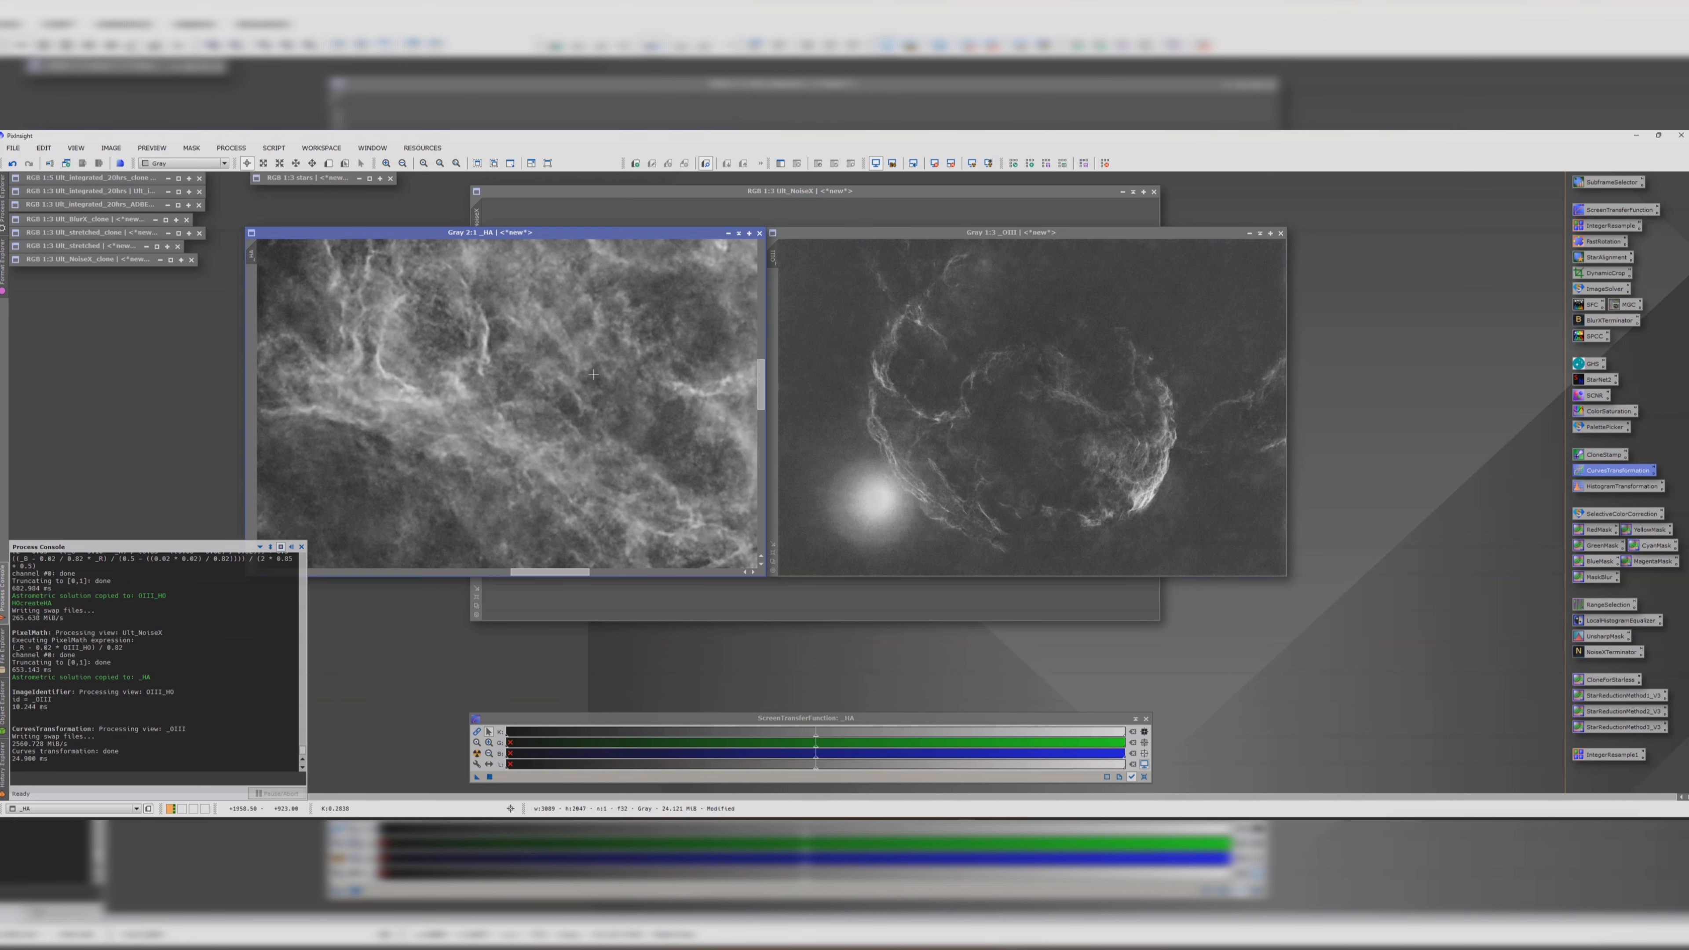
scroll(659, 372, down, 2)
scroll(934, 381, up, 1)
scroll(986, 381, down, 2)
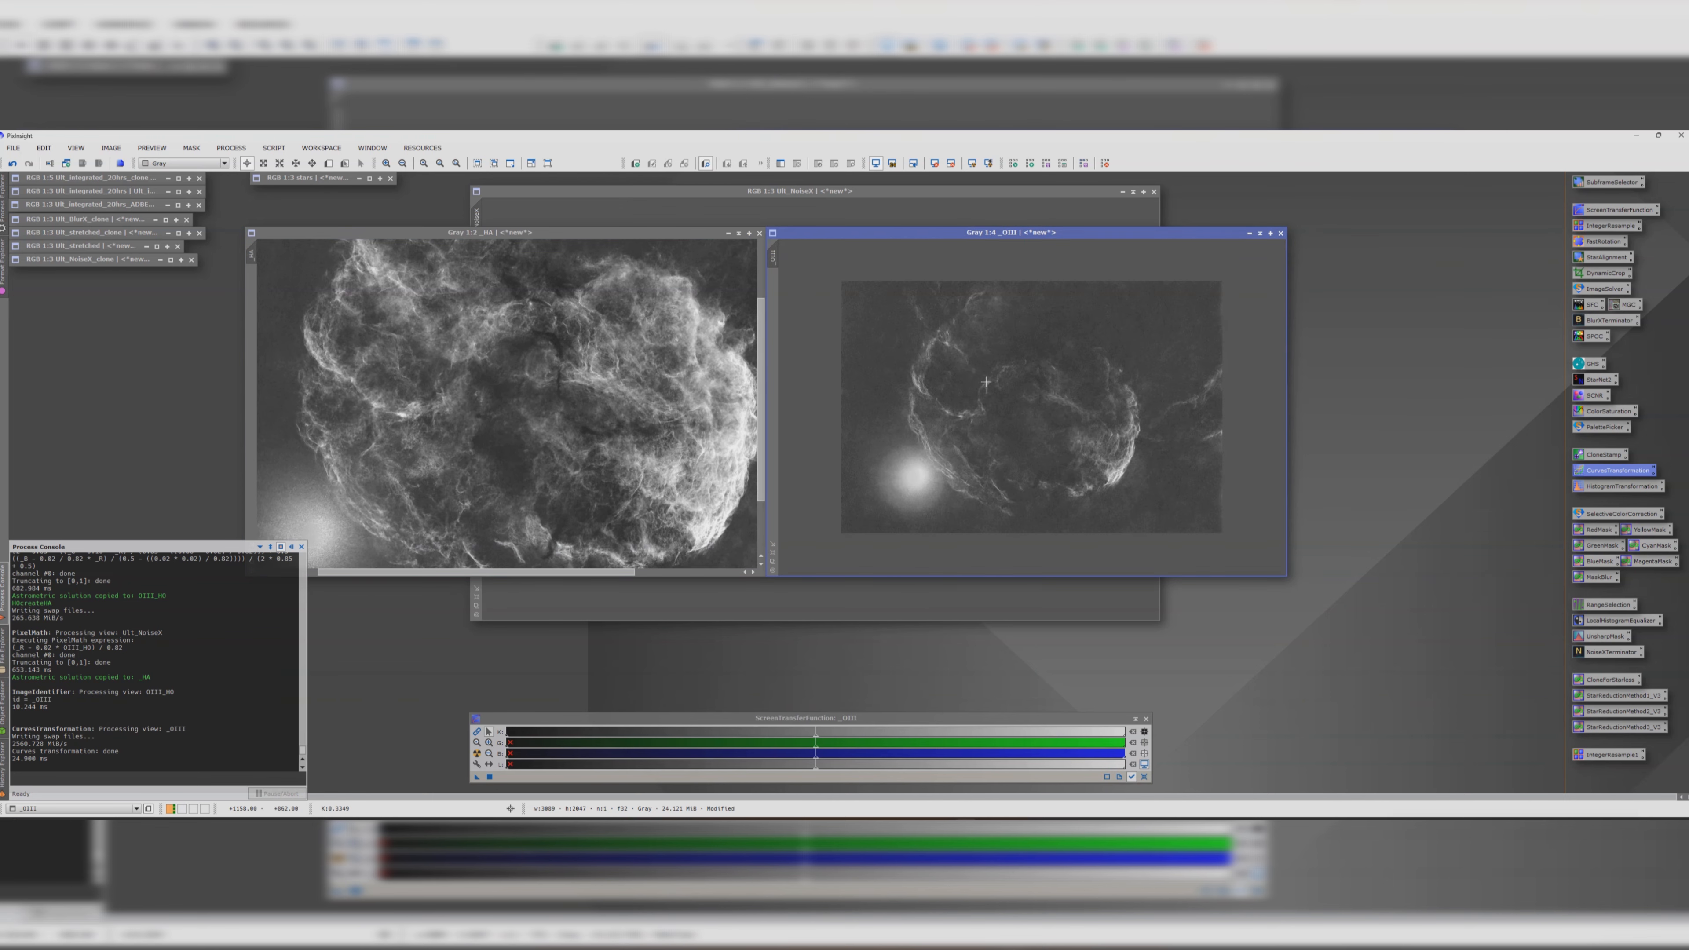
scroll(512, 399, down, 2)
click(1600, 577)
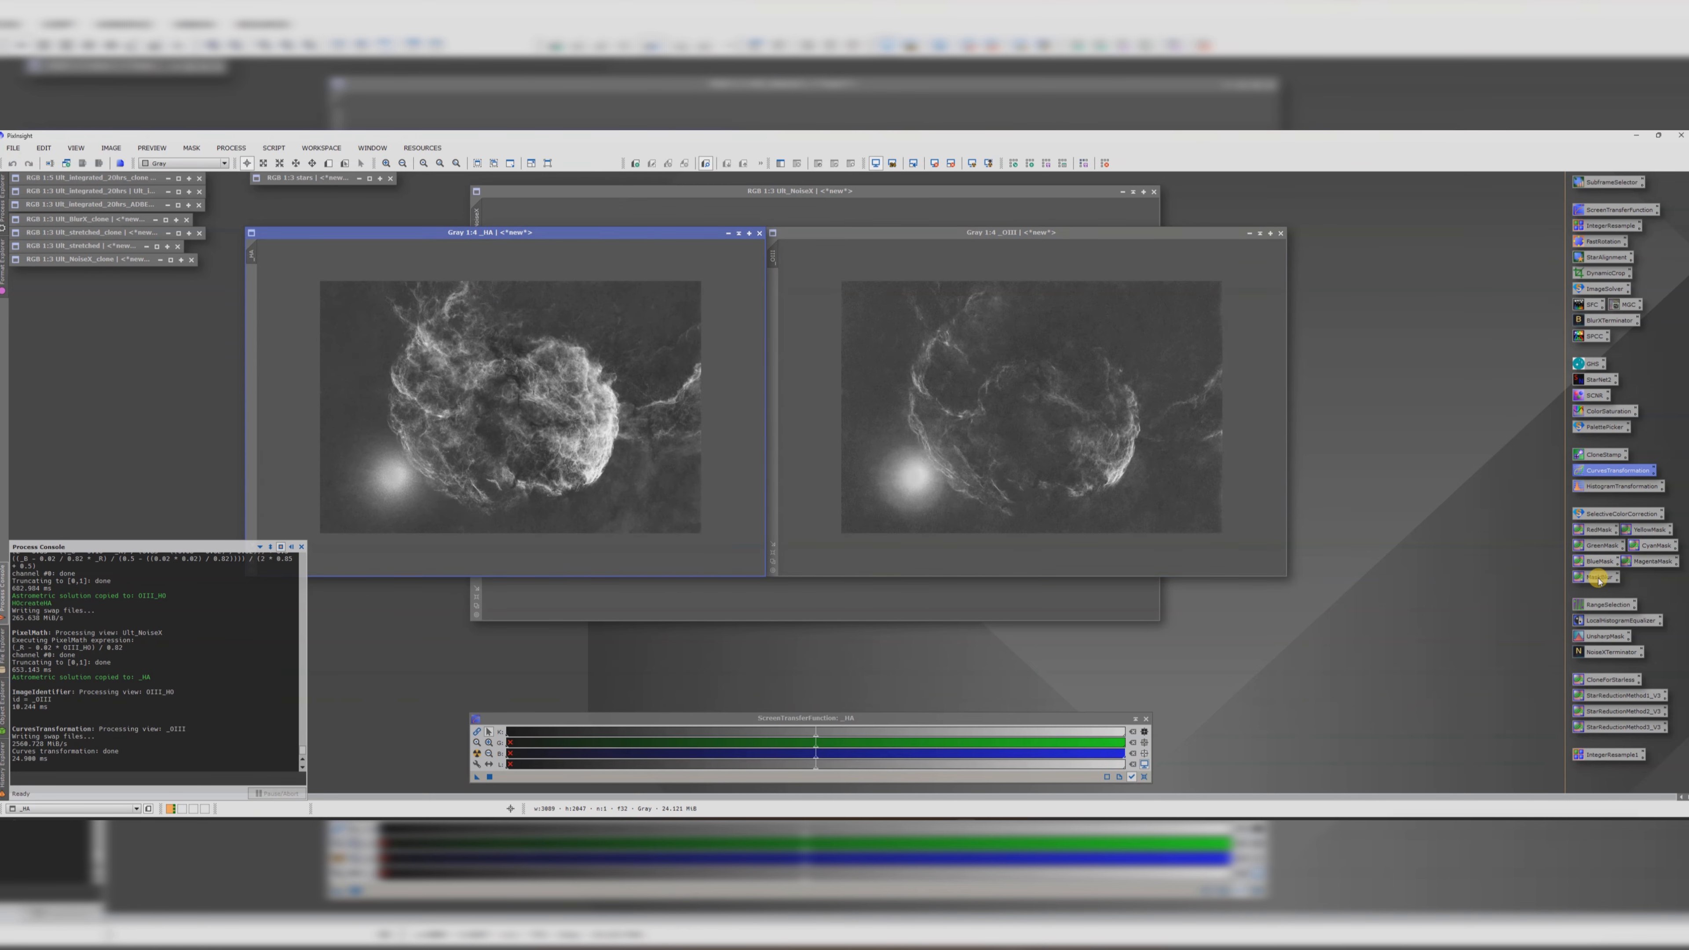
double_click(1609, 652)
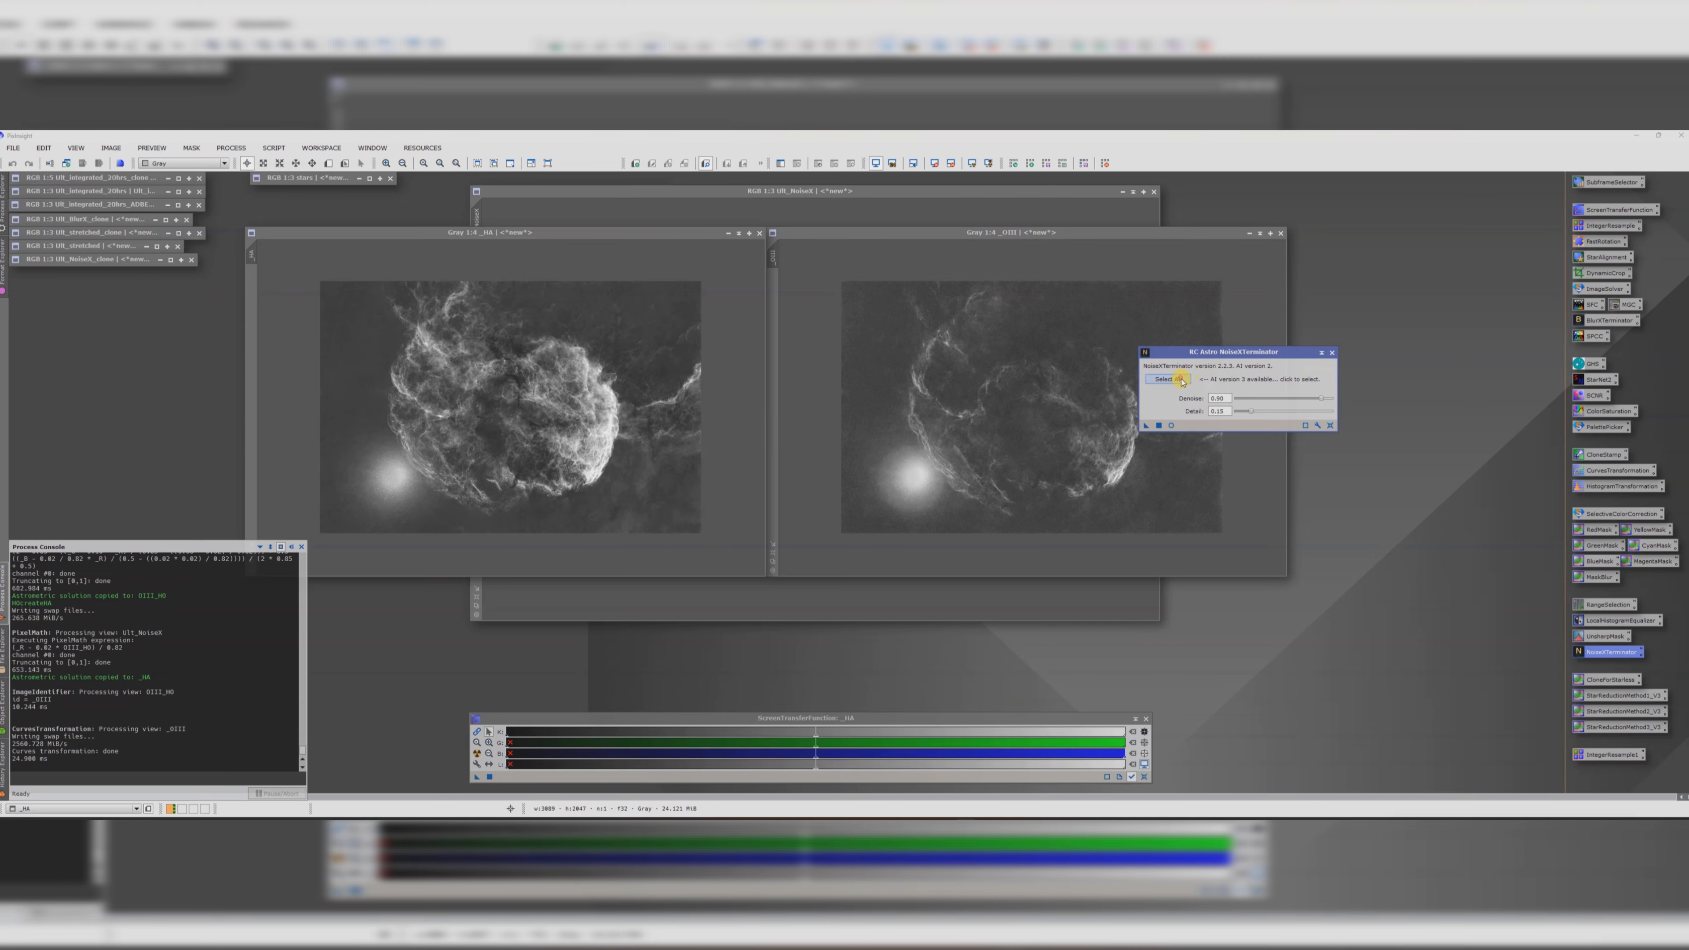
click(1168, 379)
double_click(541, 348)
click(1321, 407)
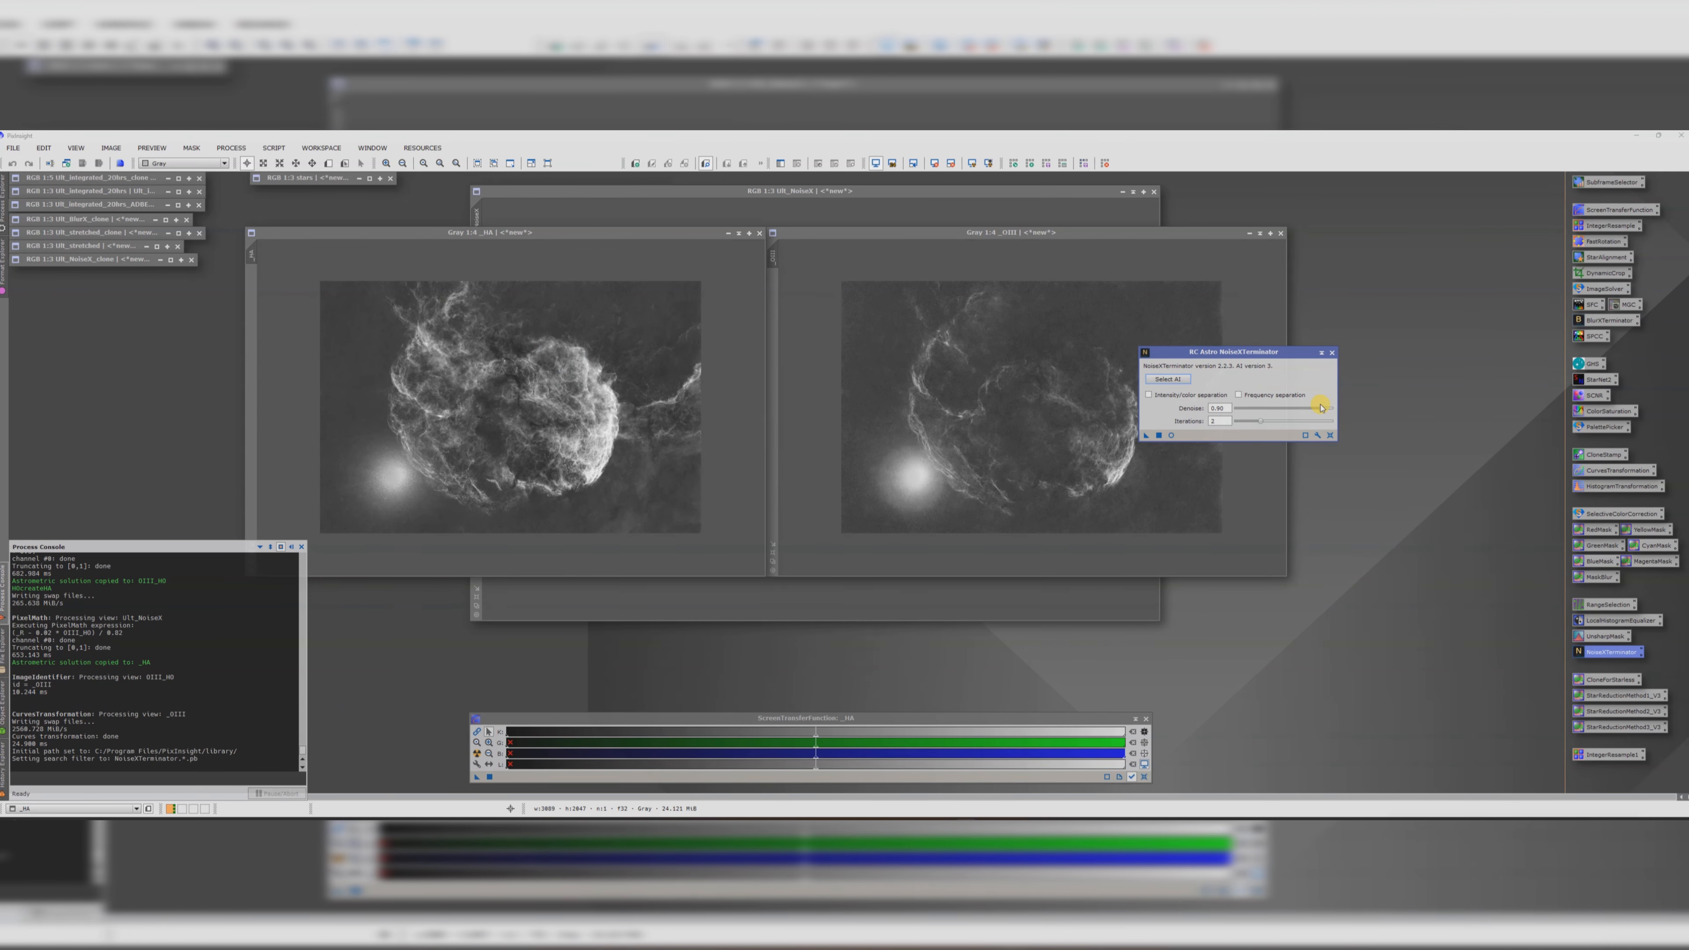
mouse_move(1309, 409)
mouse_down()
mouse_move(1291, 409)
mouse_move(1333, 423)
mouse_up()
- Denoise the OIII and Ha images with NoiseXTerminator, close it, and inspect the OIII detail up close
drag(1145, 435, 1039, 419)
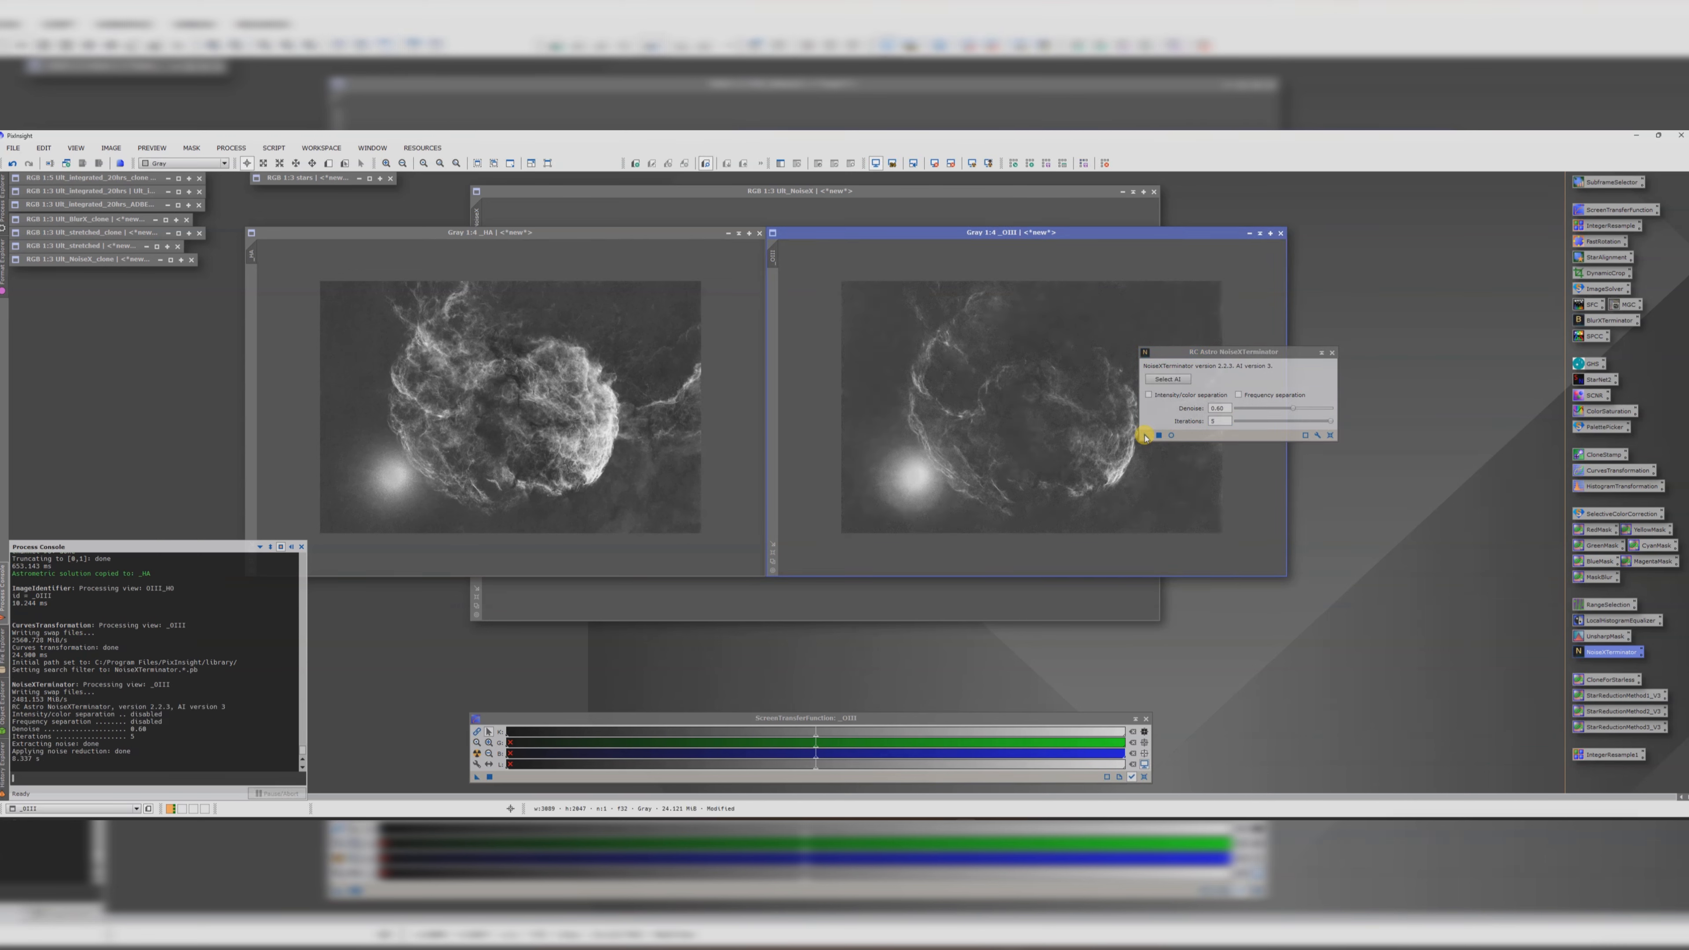
drag(1145, 436, 575, 405)
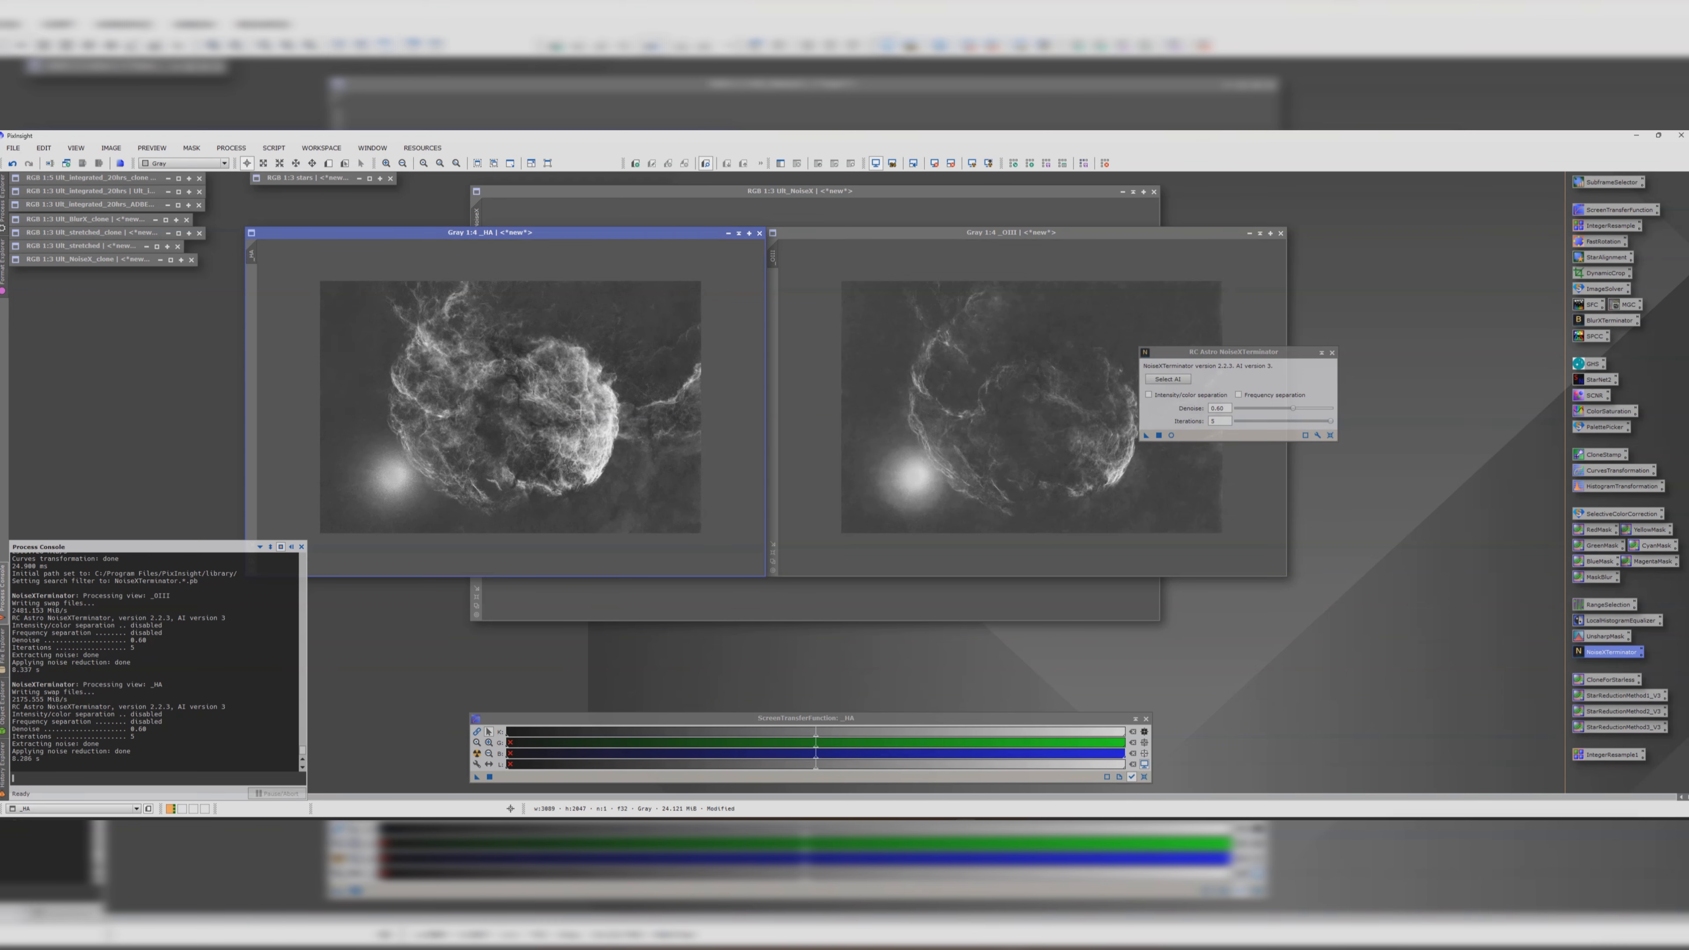
click(1332, 353)
click(1149, 436)
scroll(1150, 436, up, 3)
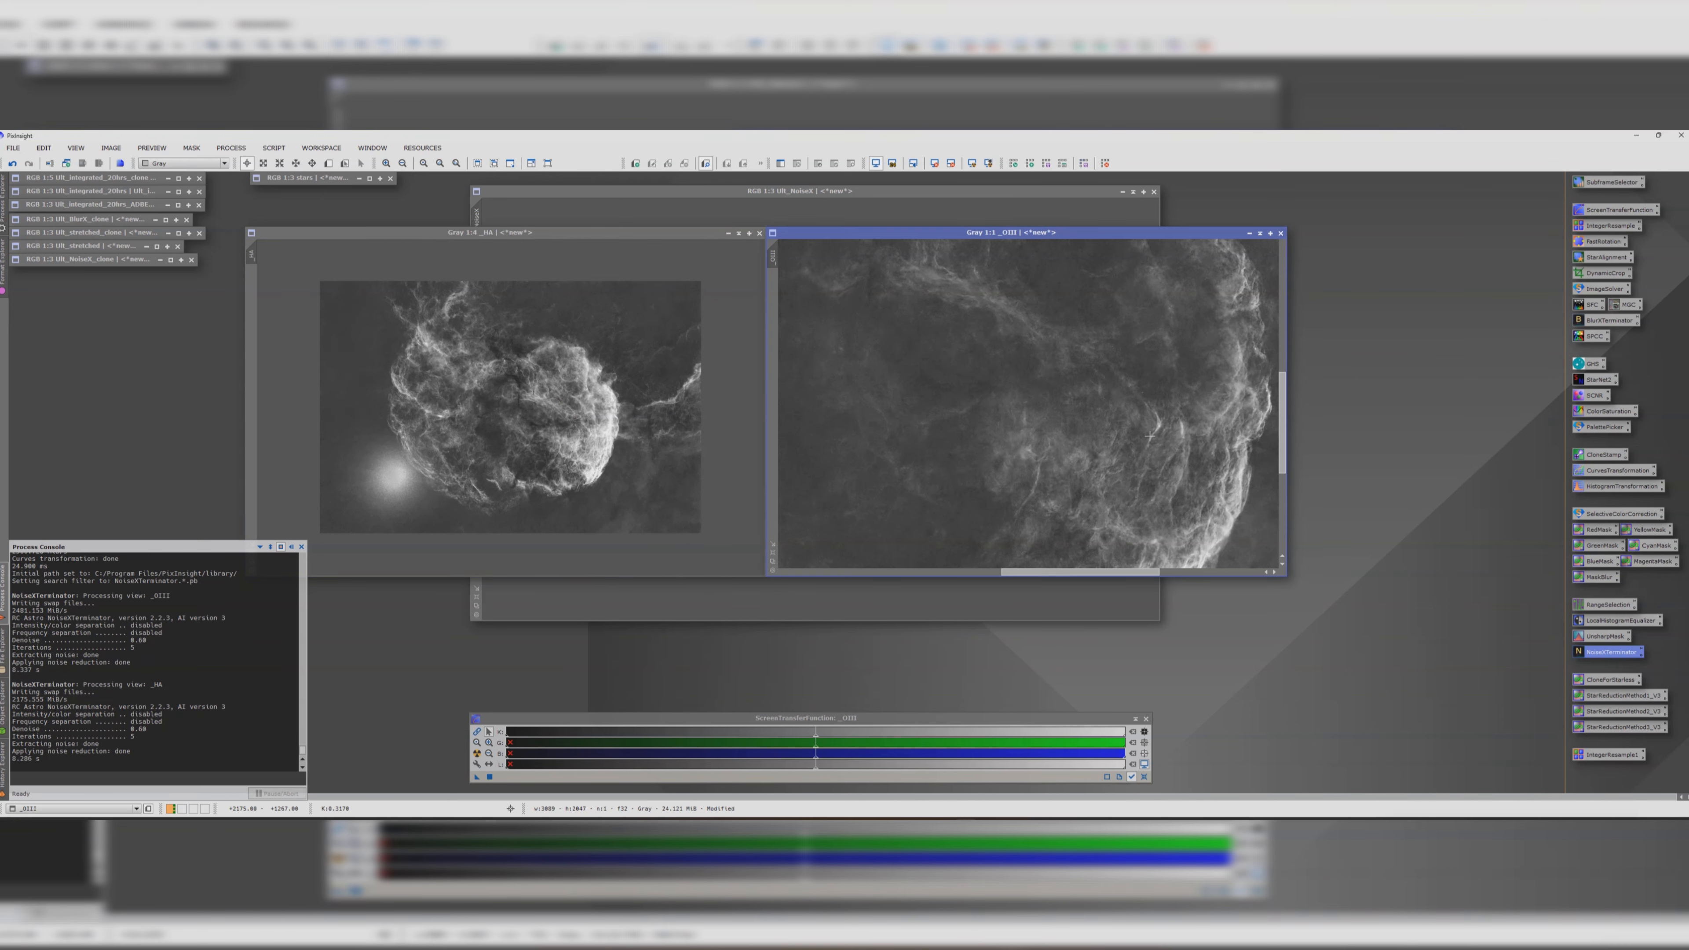
scroll(610, 394, up, 3)
scroll(609, 394, down, 3)
scroll(1097, 392, down, 3)
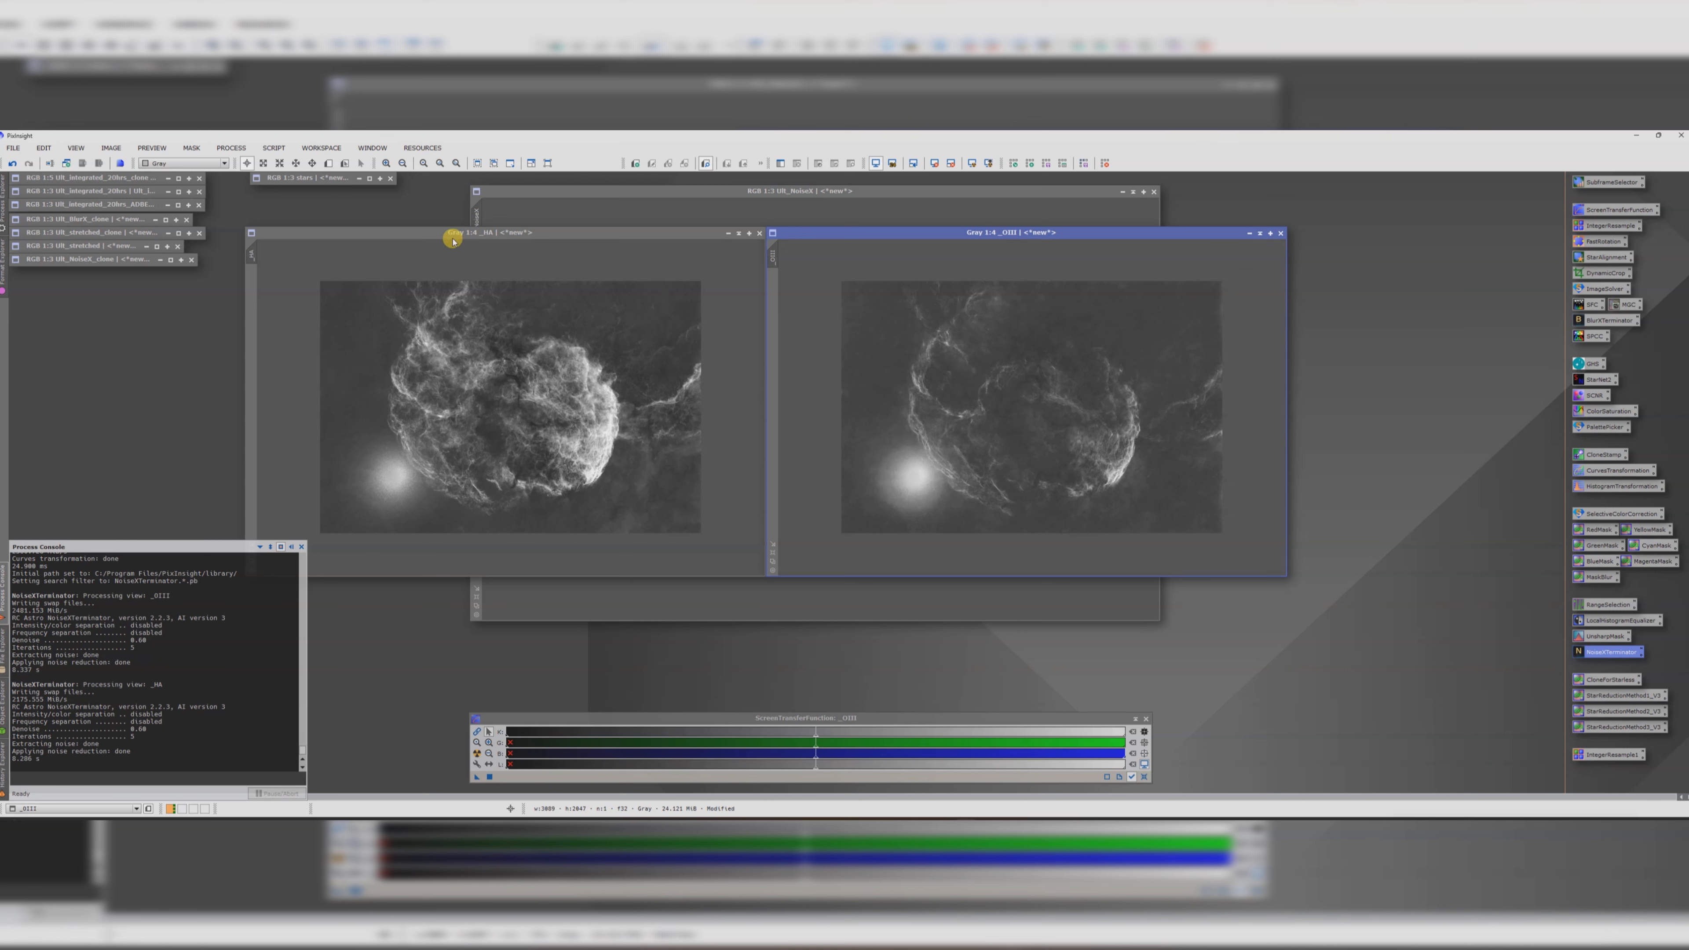
click(649, 234)
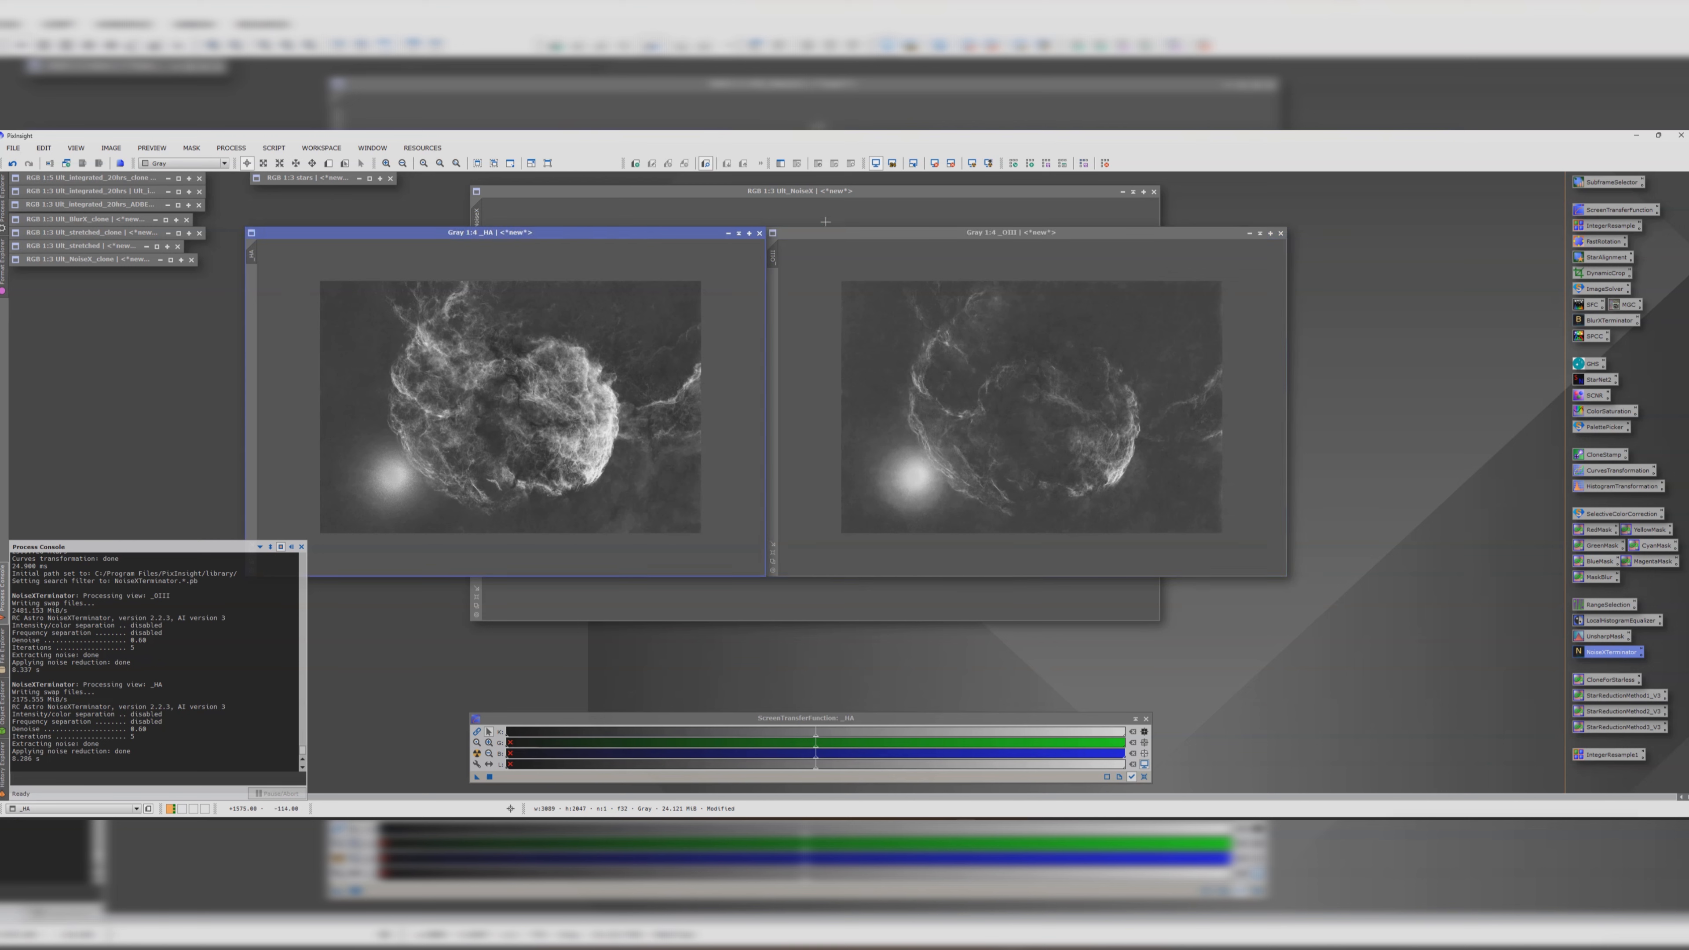
click(840, 234)
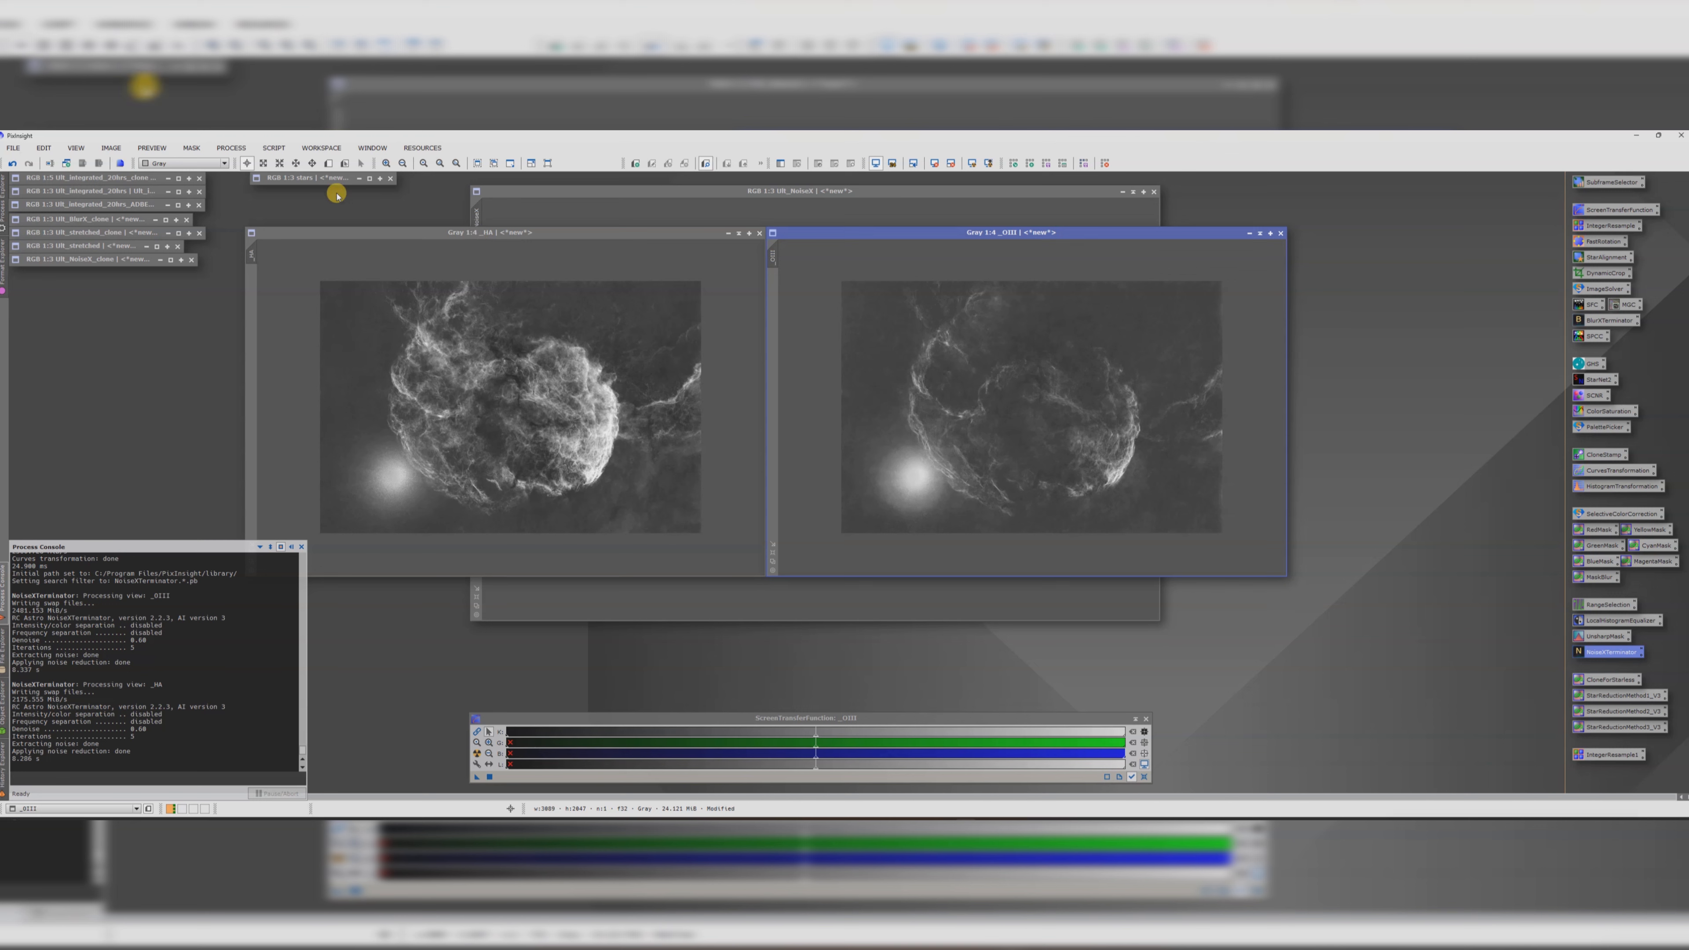
- Create palette previews in Perfect Palette Picker using _HA as Ha and _OIII as OIII, with Linear Input Data disabled
click(279, 149)
mouse_move(297, 334)
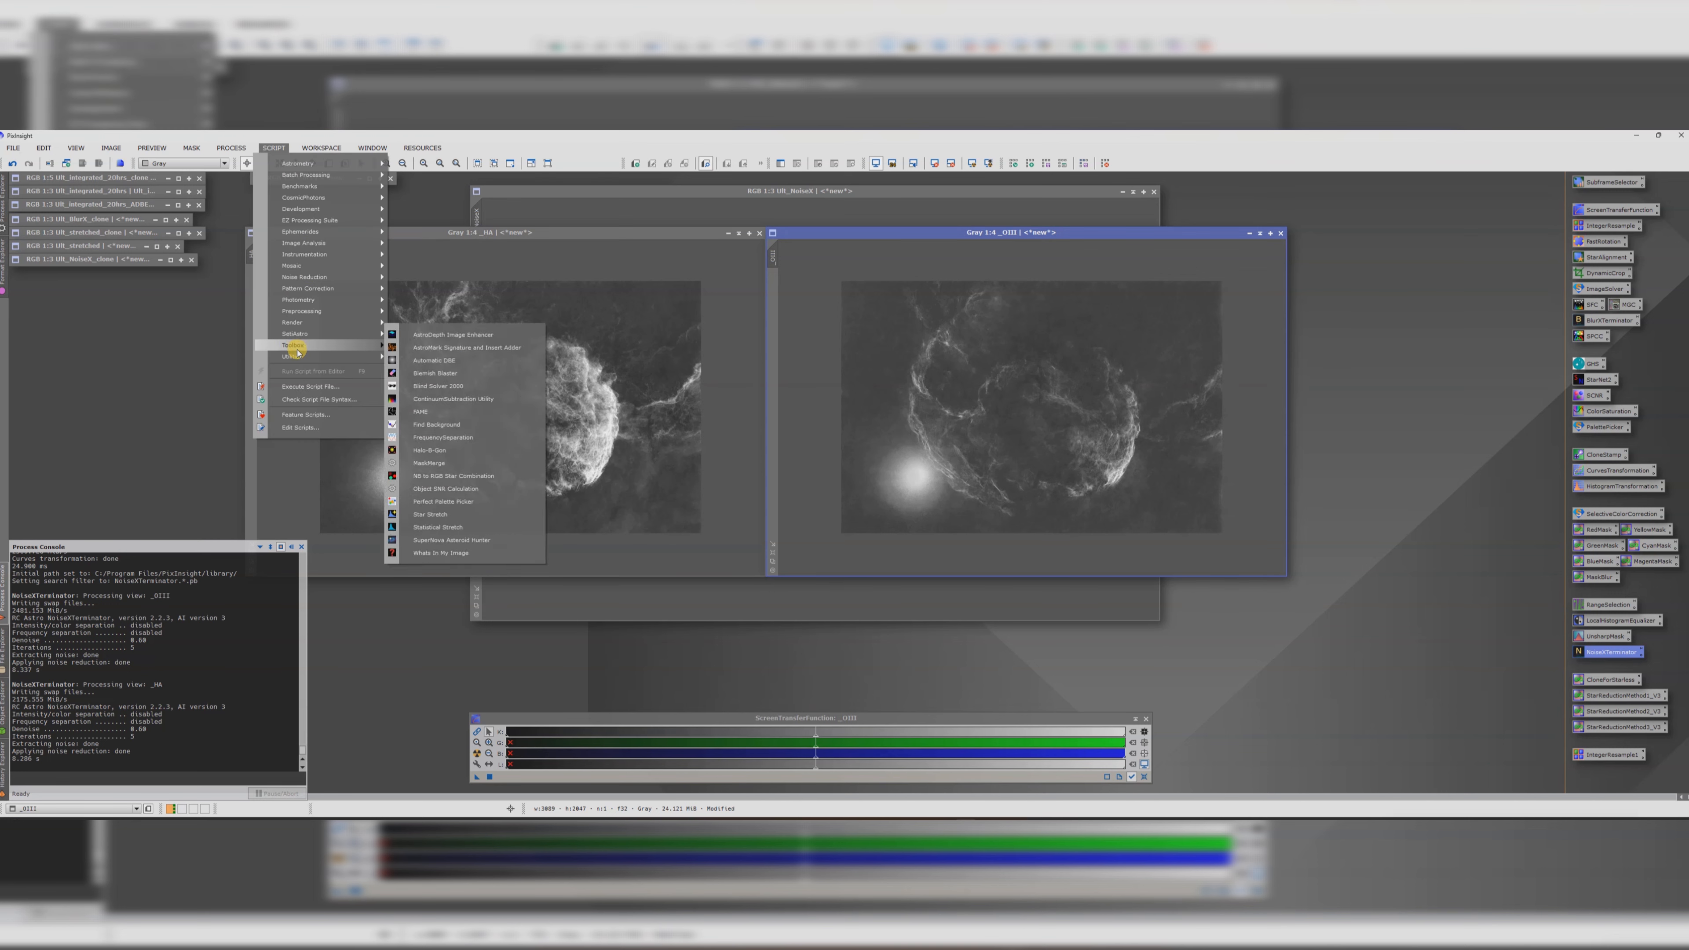
click(450, 504)
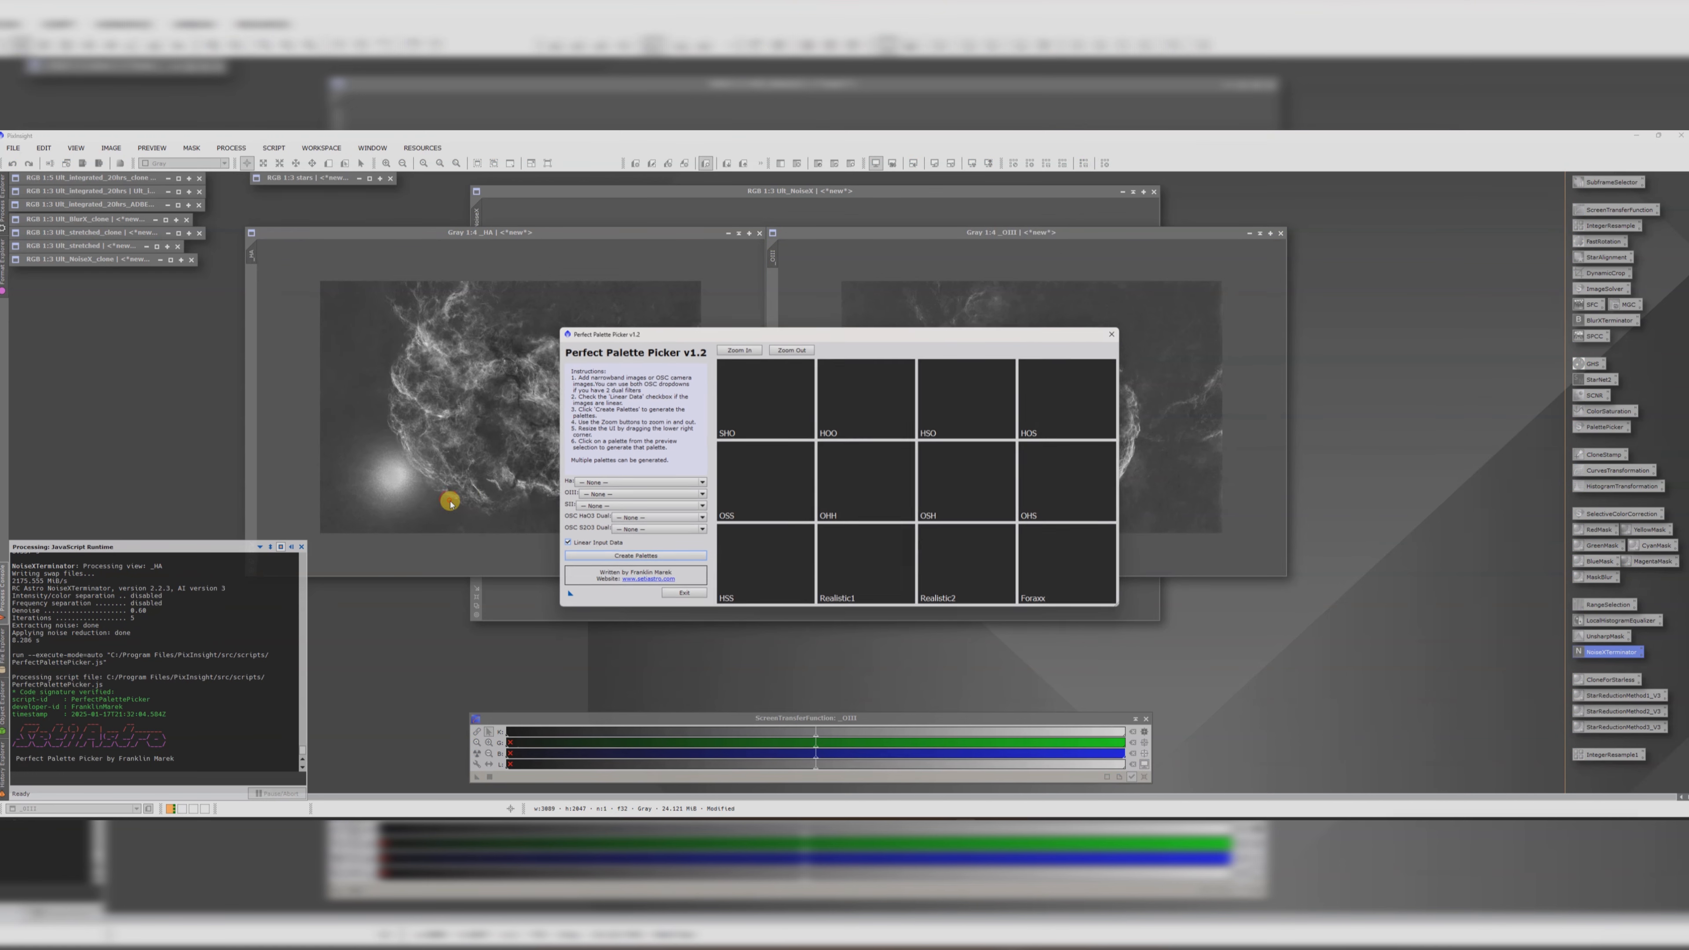
click(593, 484)
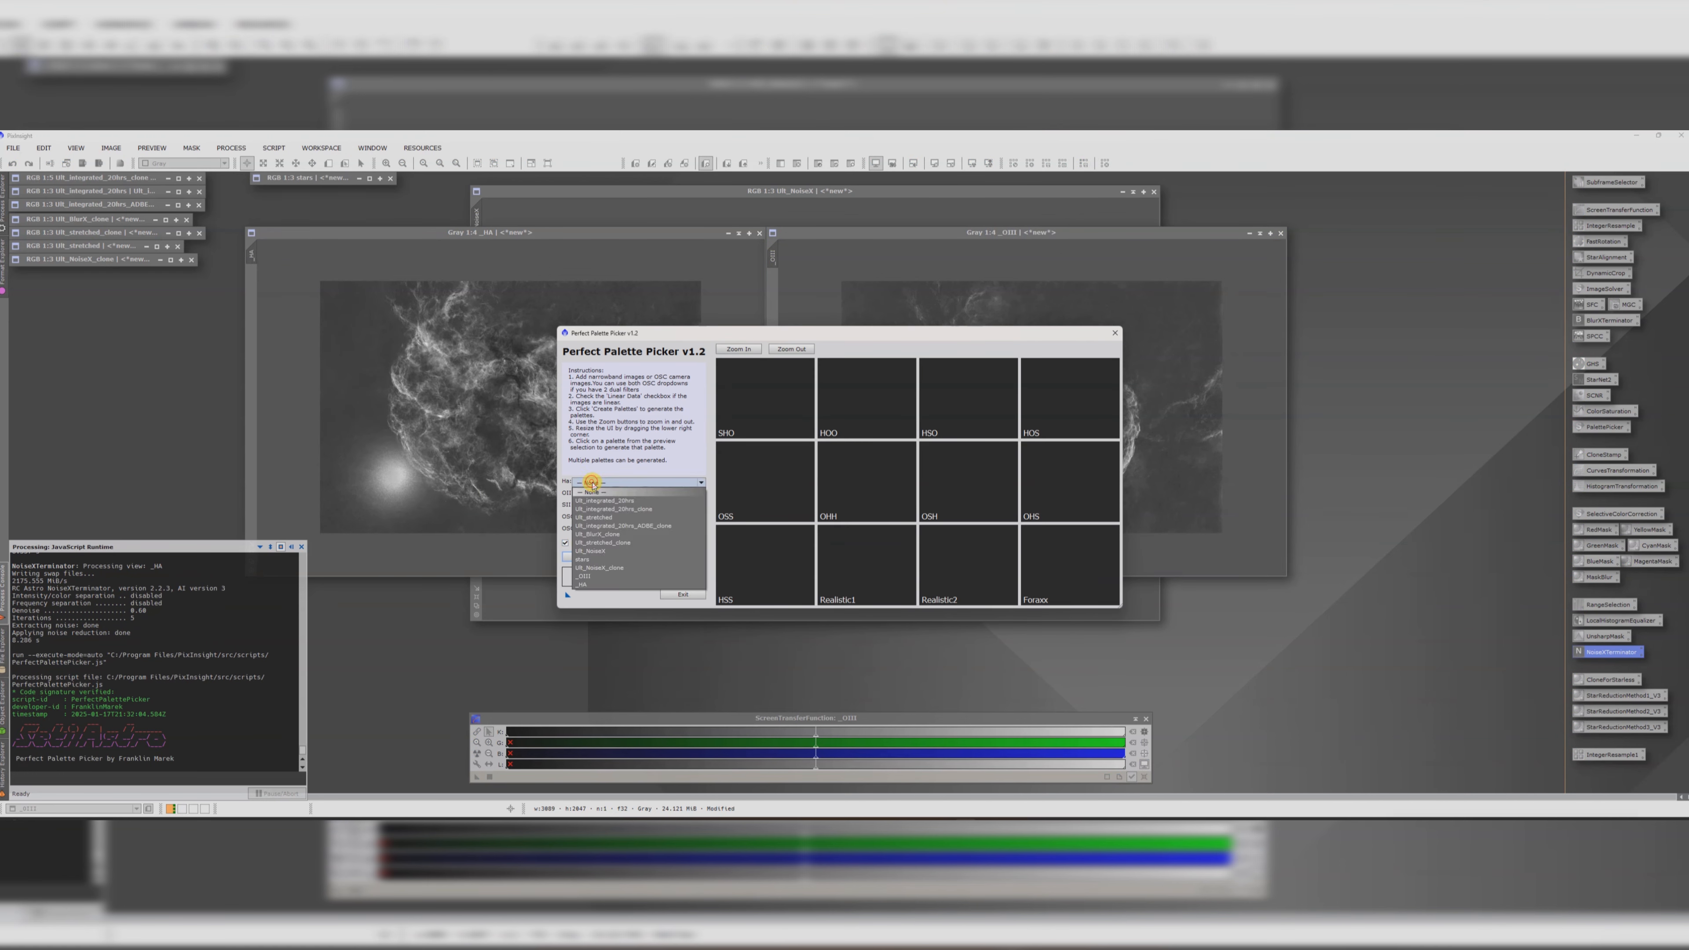
click(583, 584)
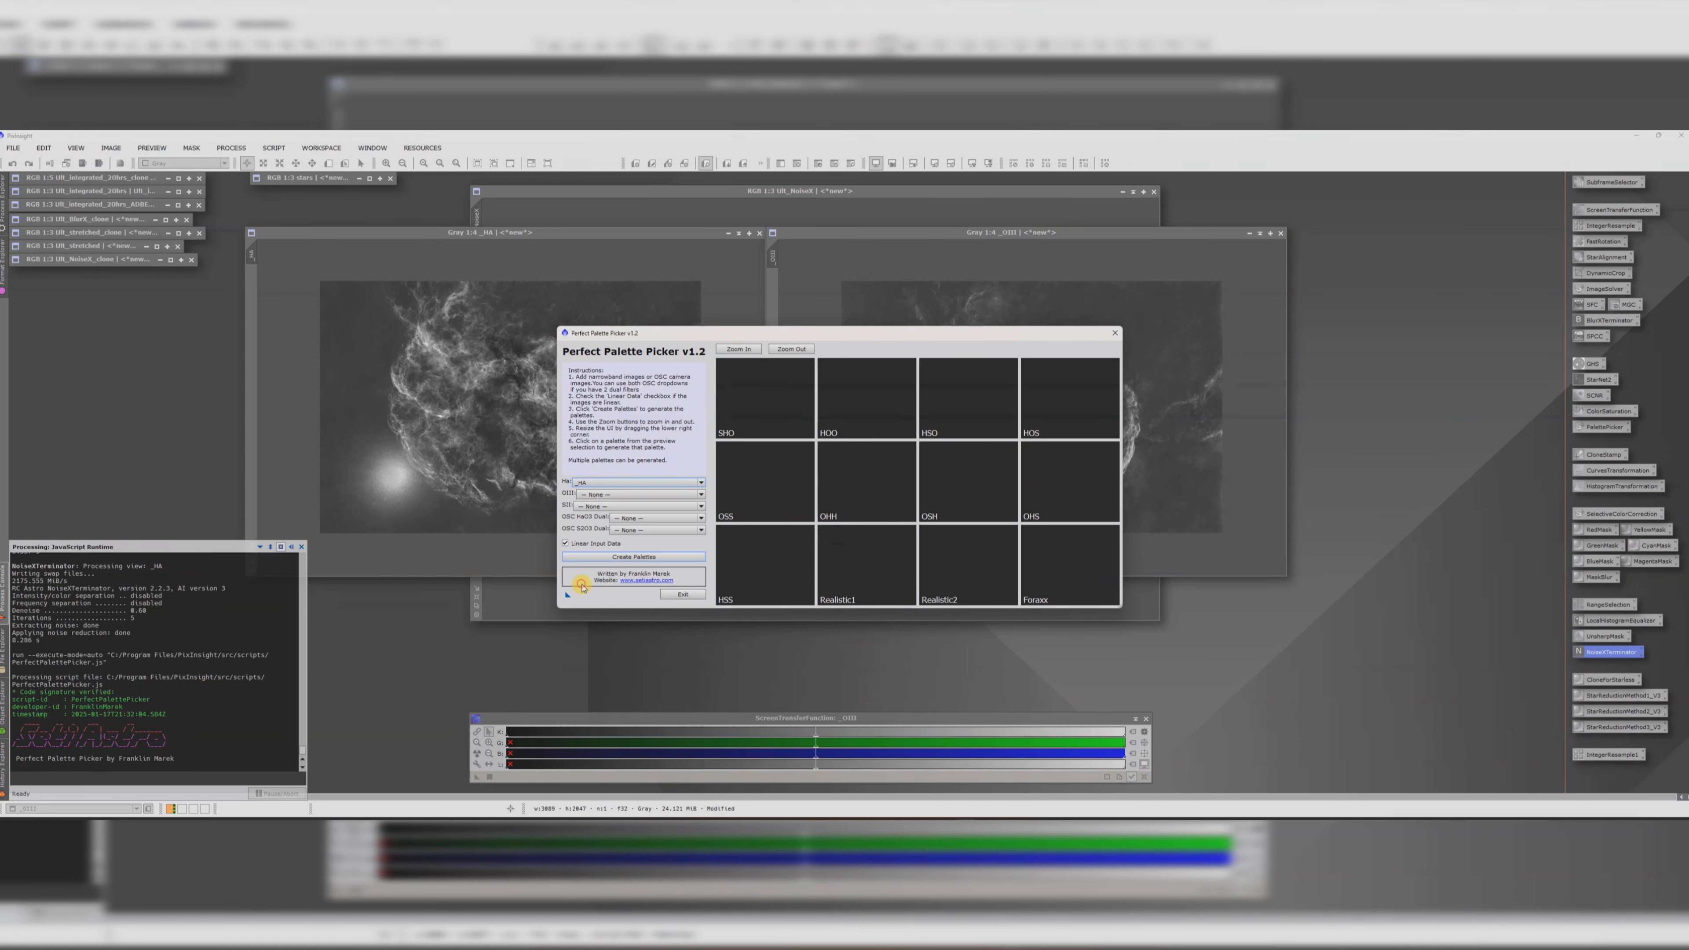
click(594, 495)
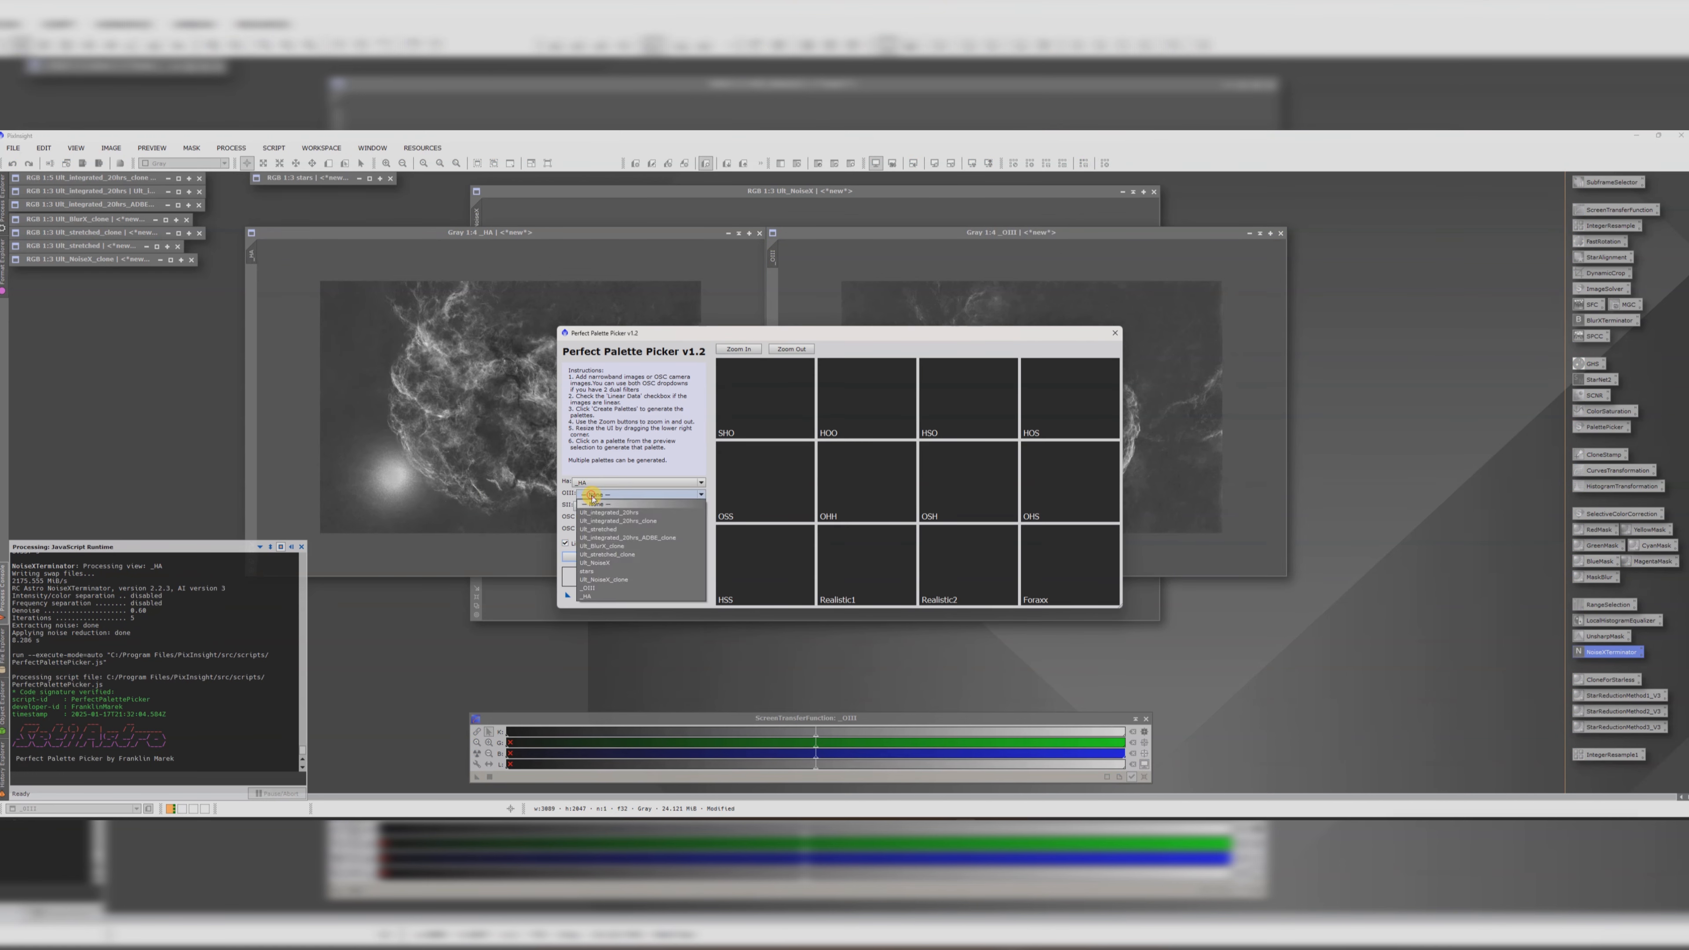
click(592, 586)
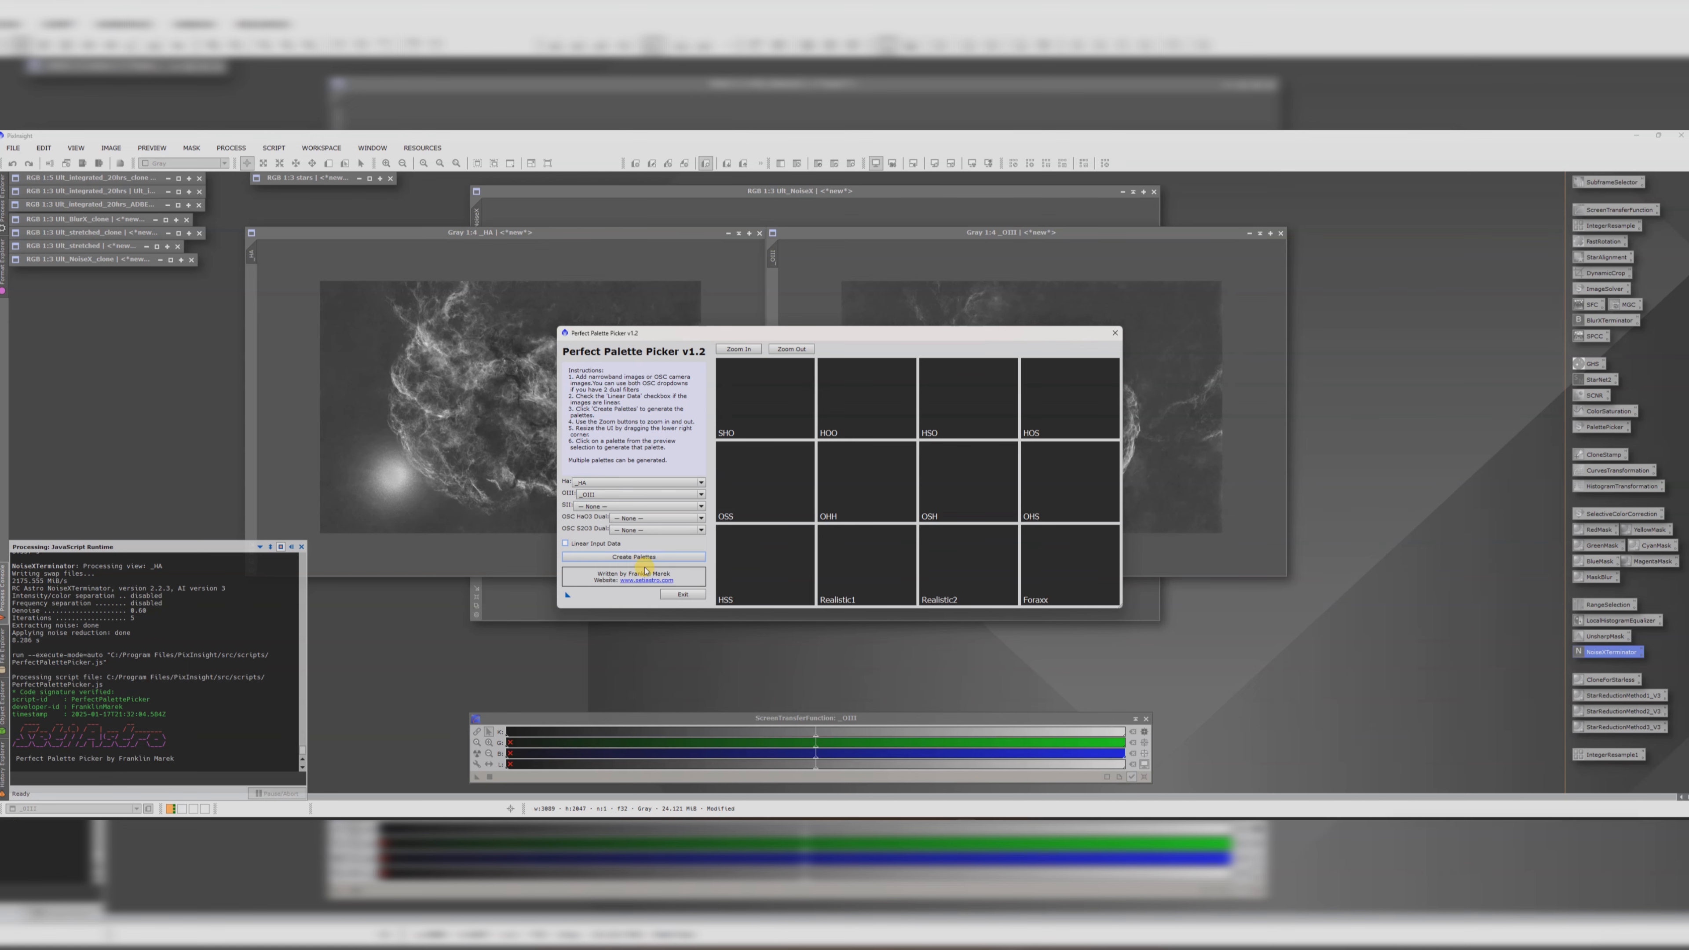
click(634, 557)
- Enlarge the palette previews to show the whole nebula, generate the Foraxx palette image, and close Perfect Palette Picker
drag(865, 341, 677, 216)
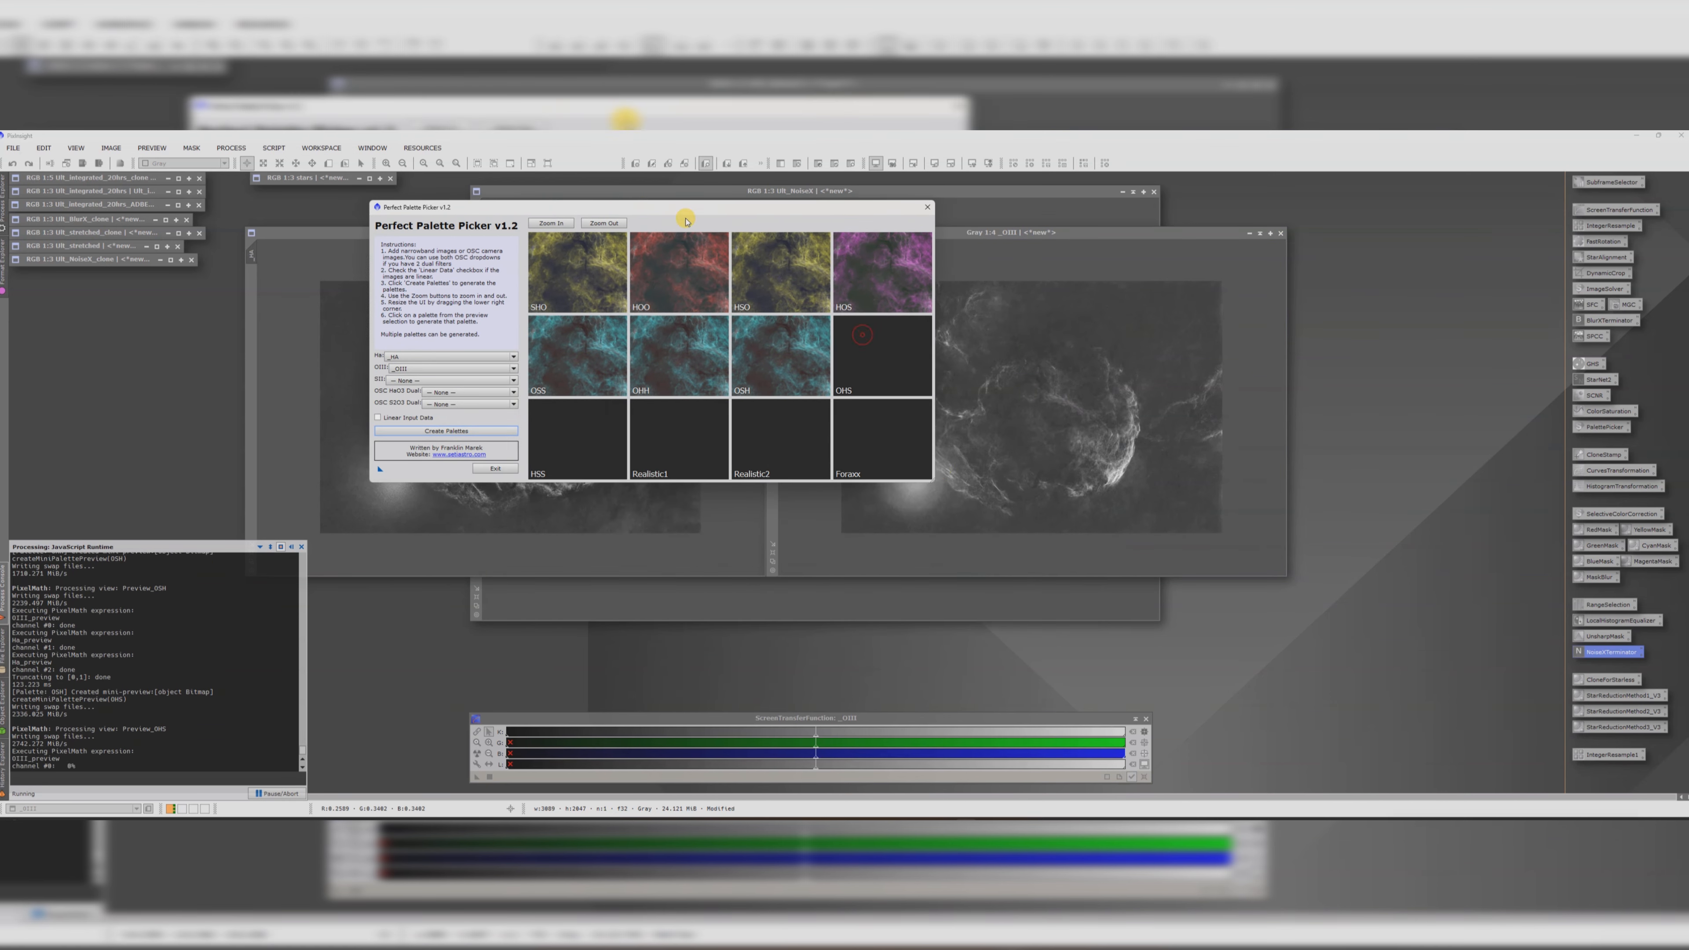
drag(933, 480, 1219, 683)
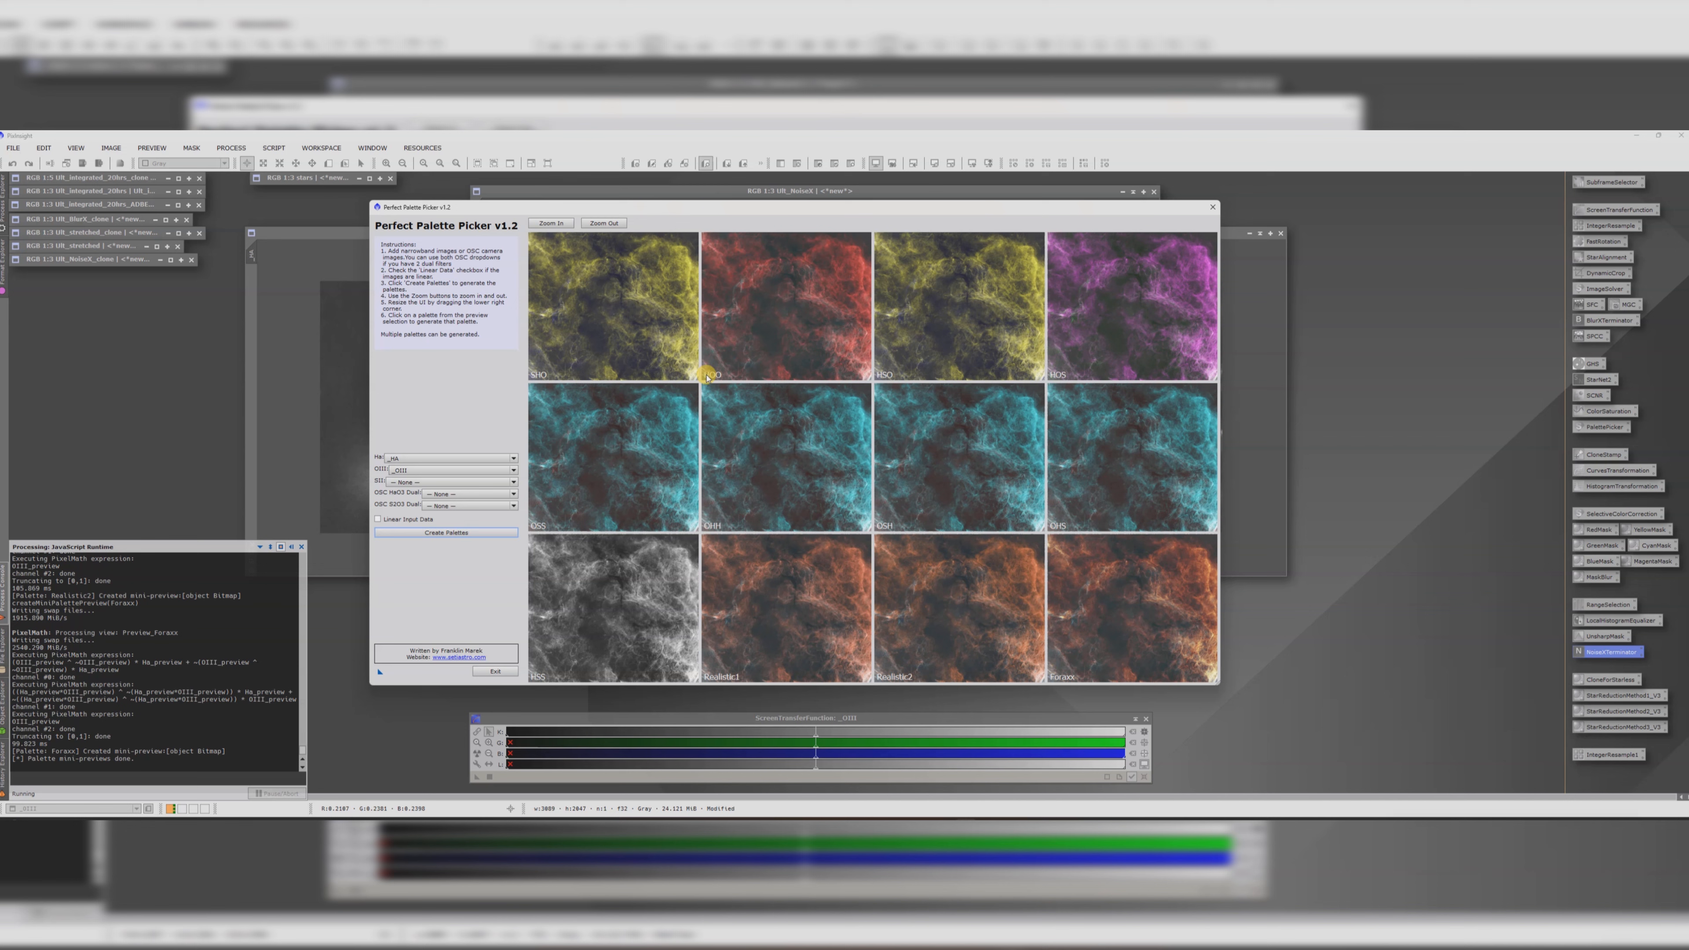
click(603, 223)
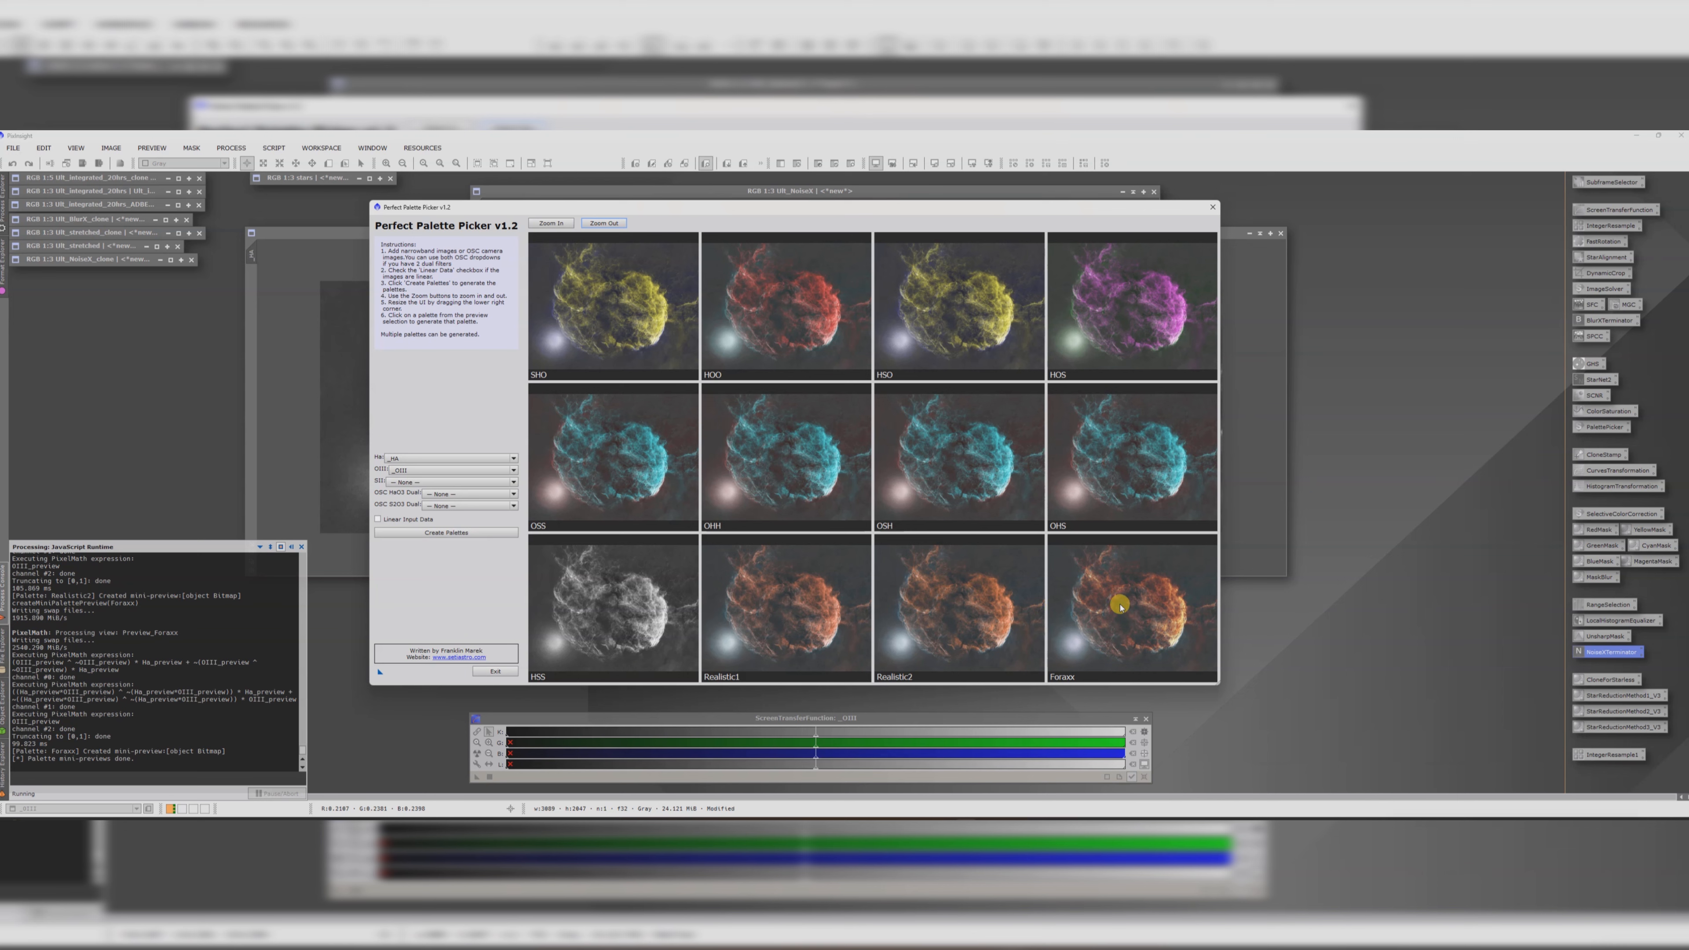
click(1125, 607)
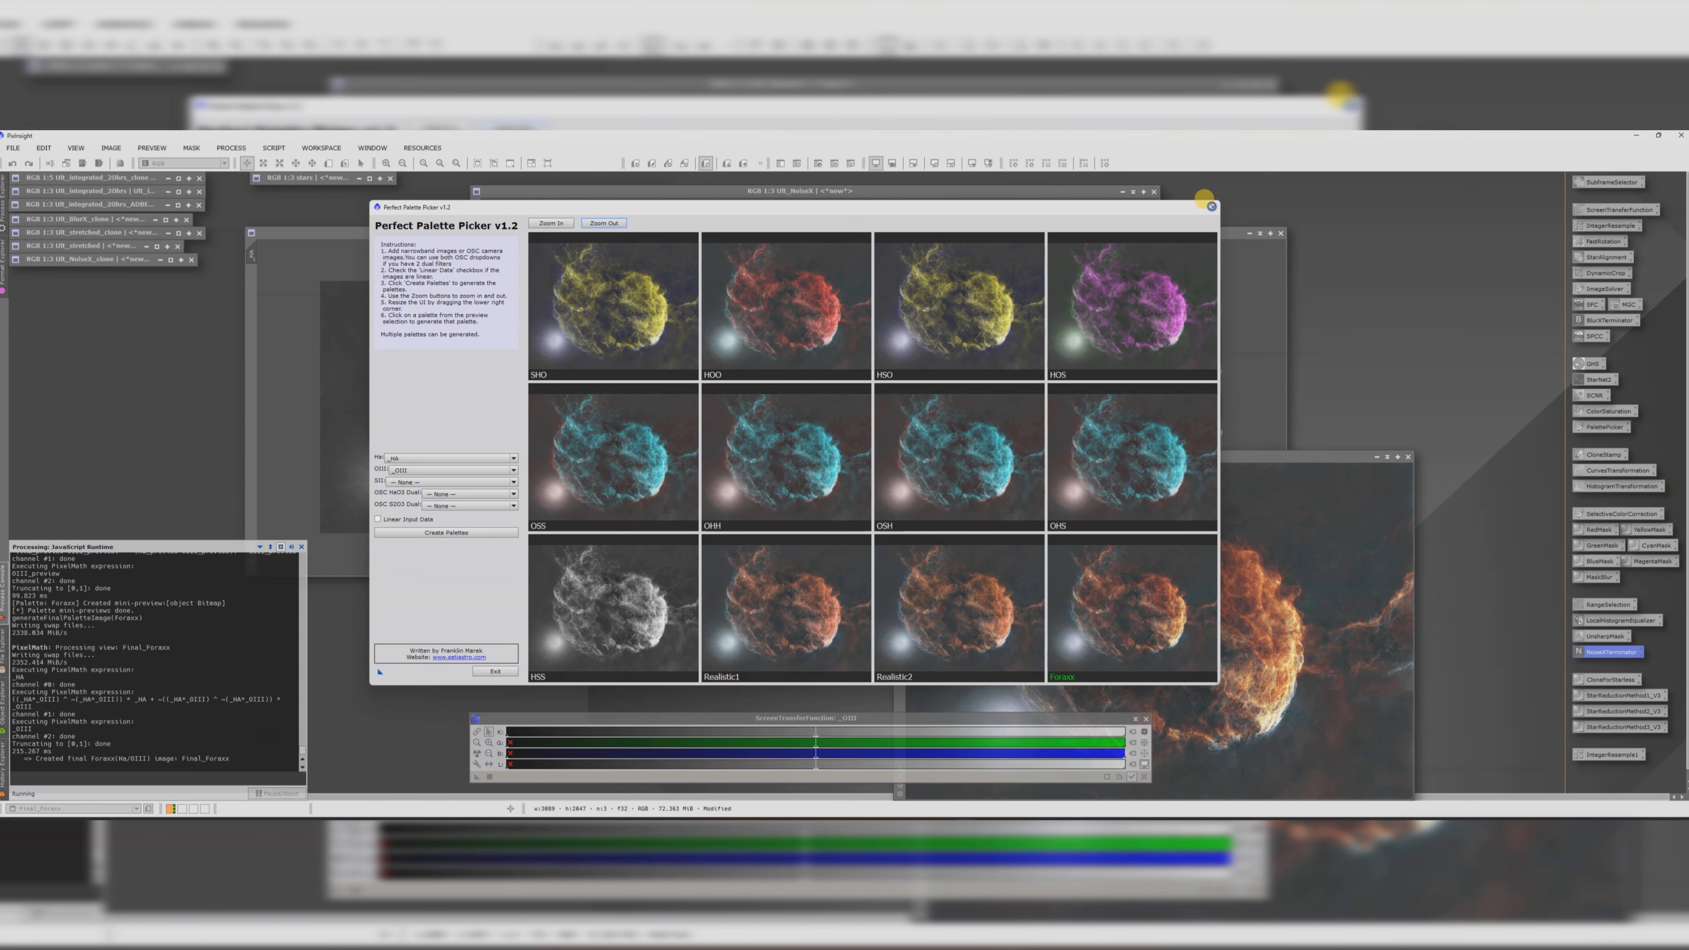
click(1213, 207)
- Minimize the OIII, Ha and Ult_NoiseX images and stack them below the other minimized images
click(1254, 234)
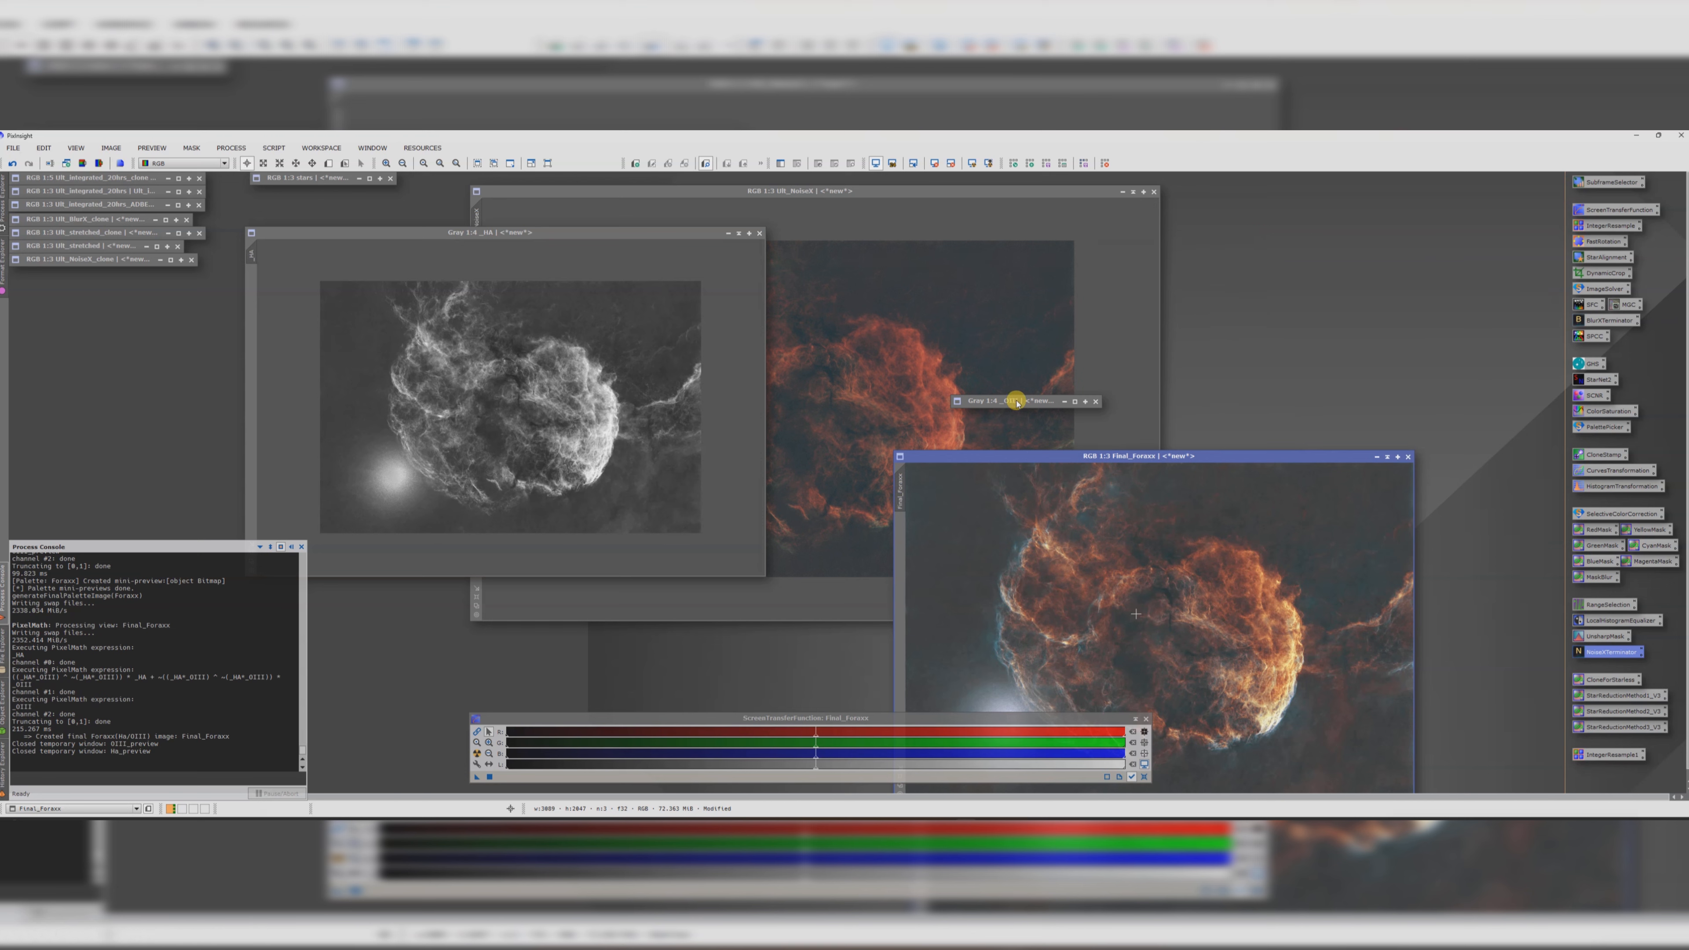
drag(1017, 402, 76, 301)
click(739, 233)
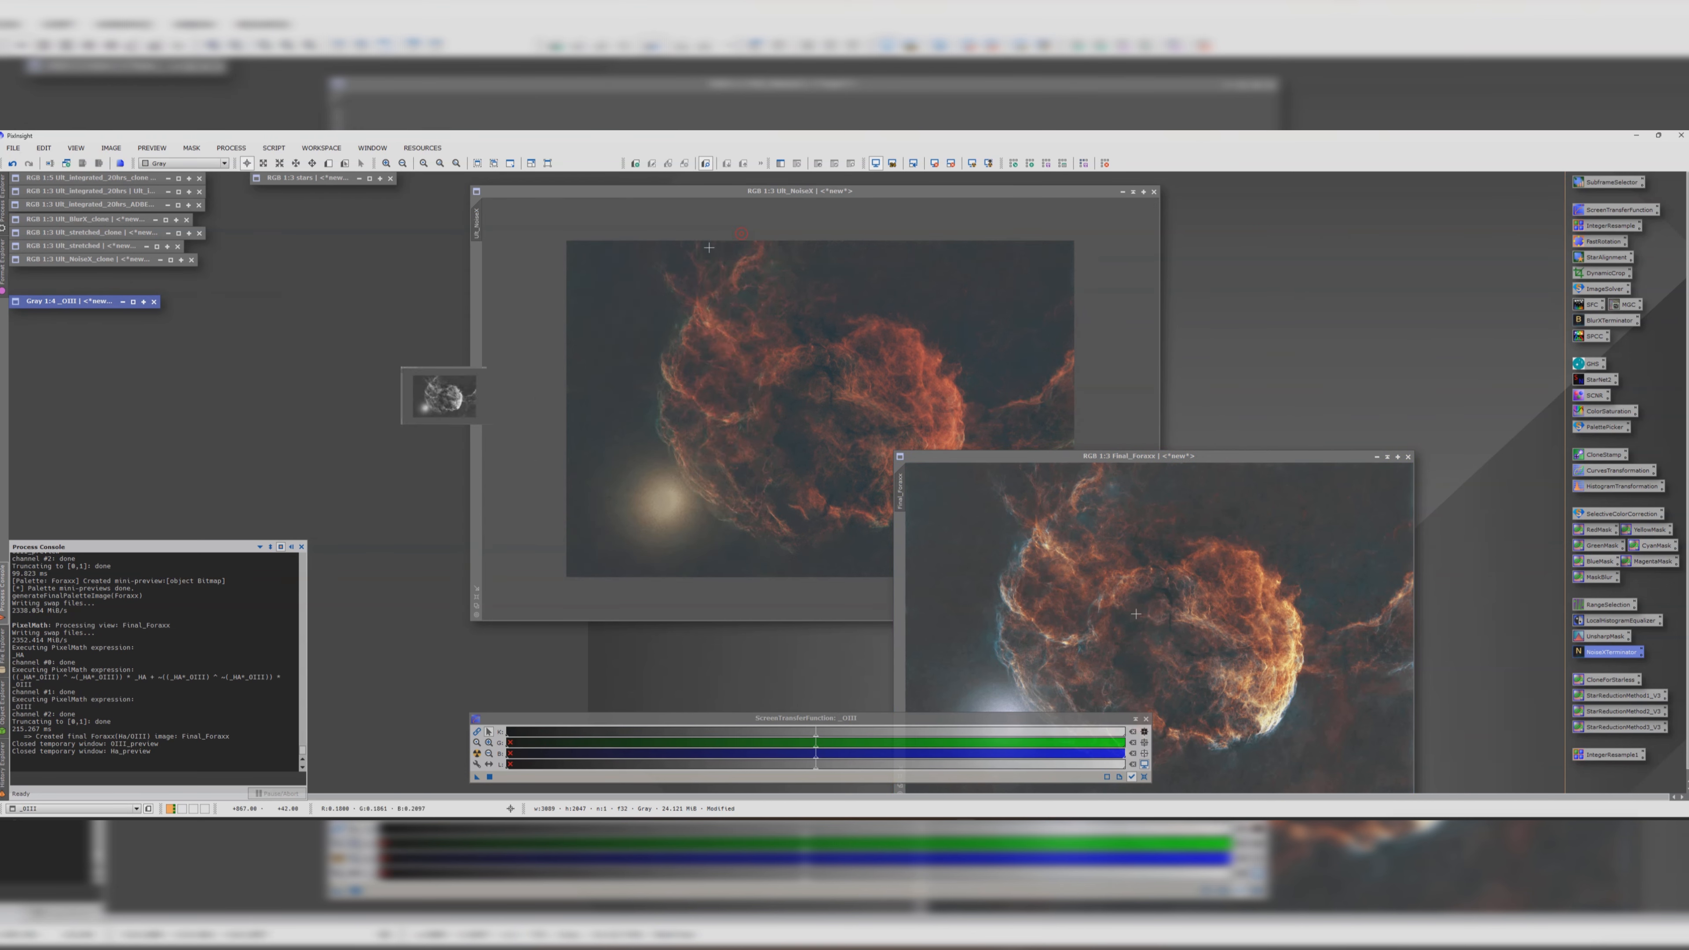
drag(490, 400, 72, 314)
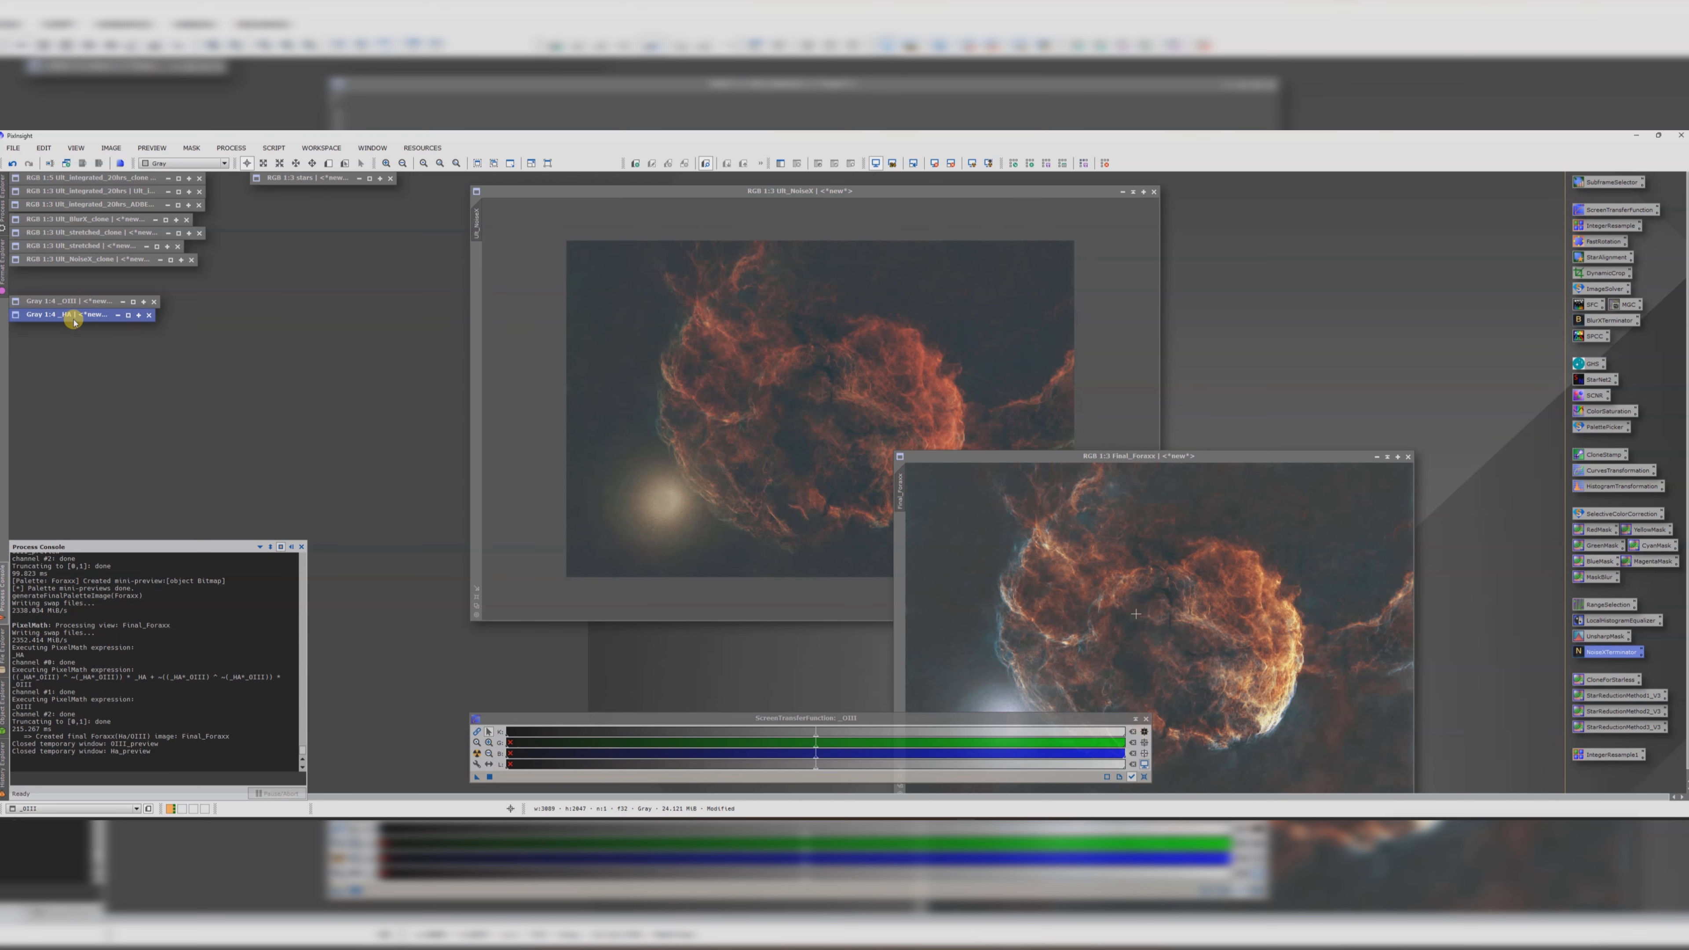
click(1130, 192)
drag(831, 406, 96, 331)
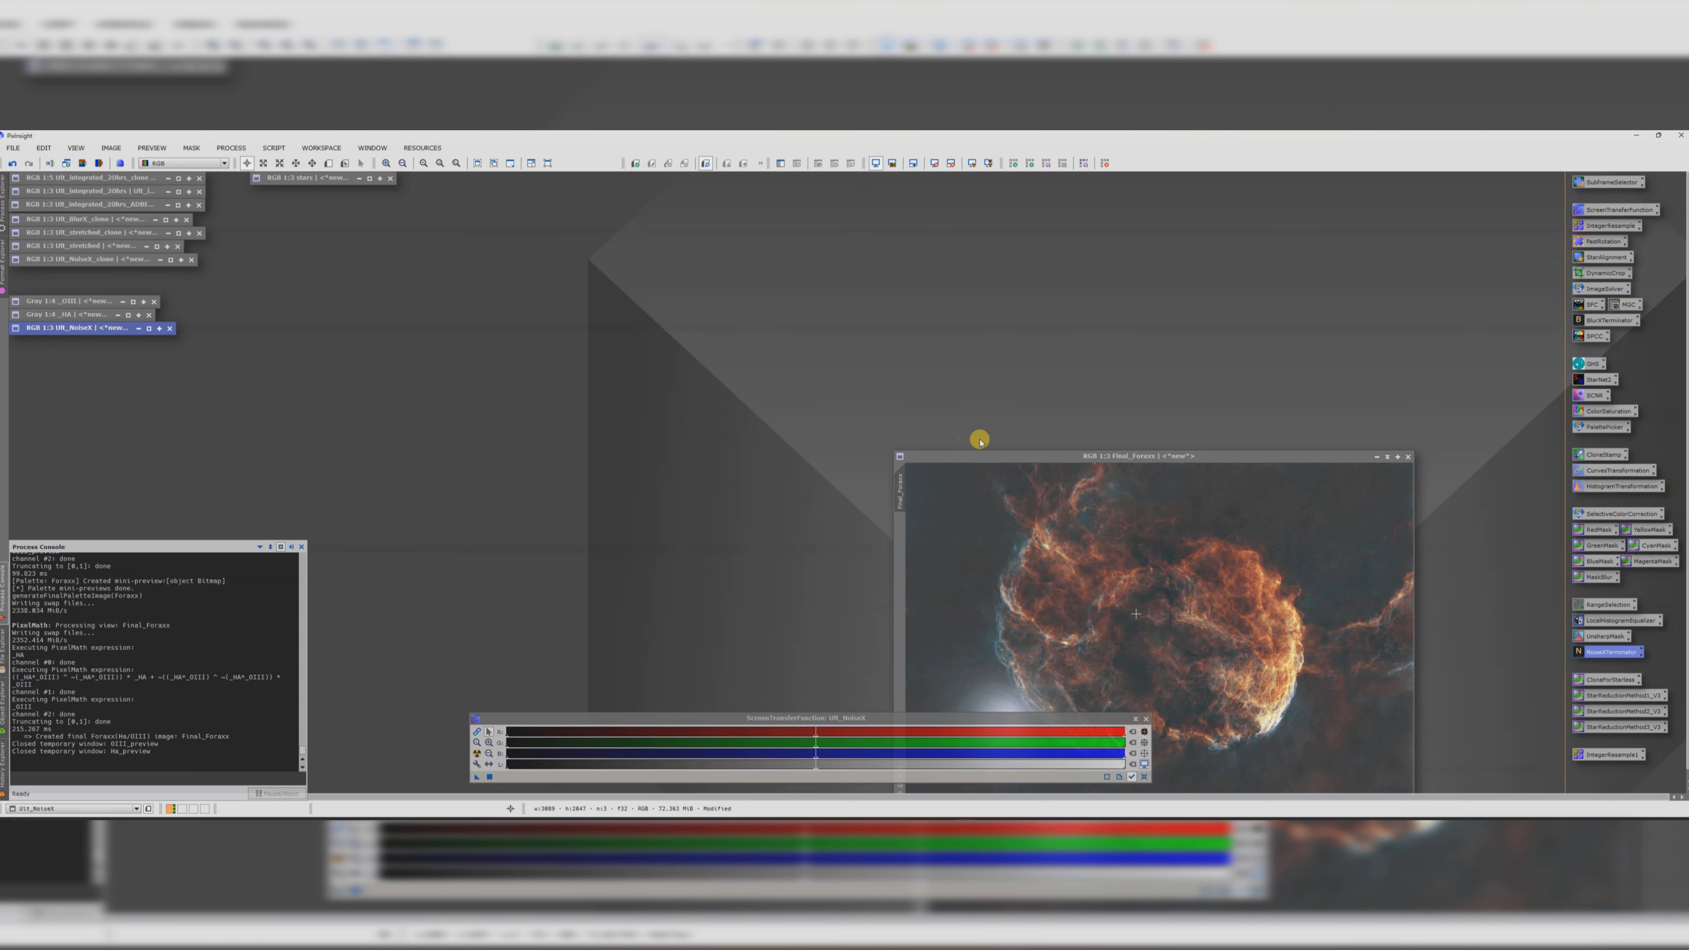
- Center the Final_Foraxx image in the workspace, duplicate it, and park the minimized clone below the other minimized images
drag(1011, 454, 771, 243)
drag(663, 286, 524, 381)
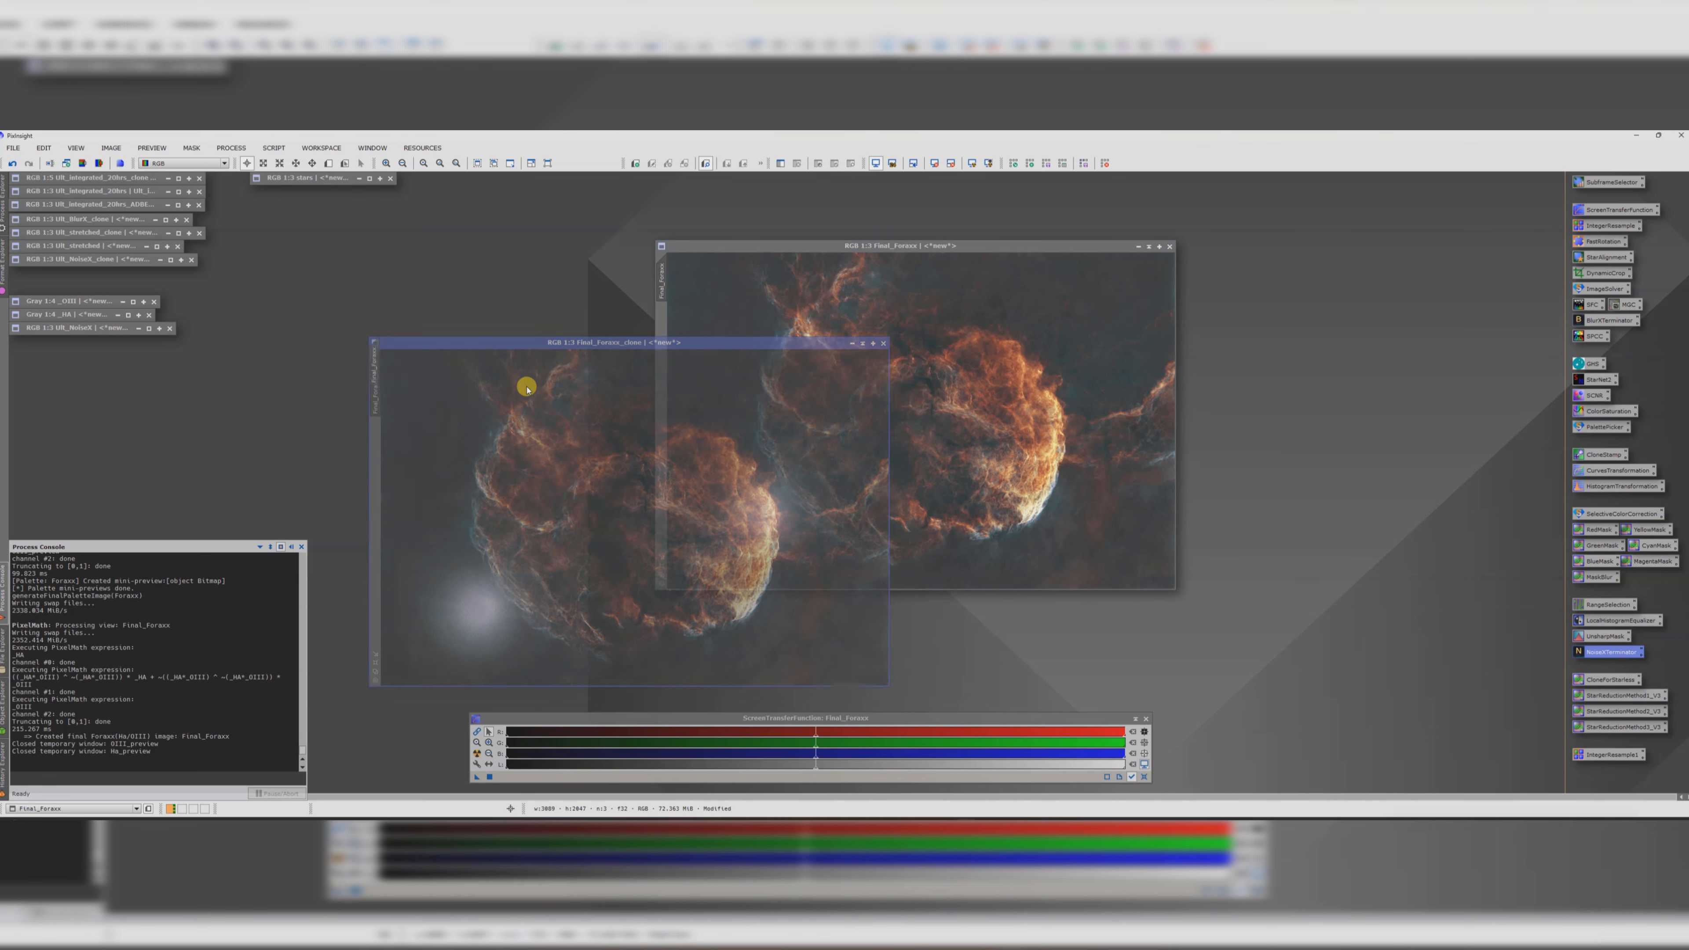
click(626, 457)
drag(648, 502, 134, 365)
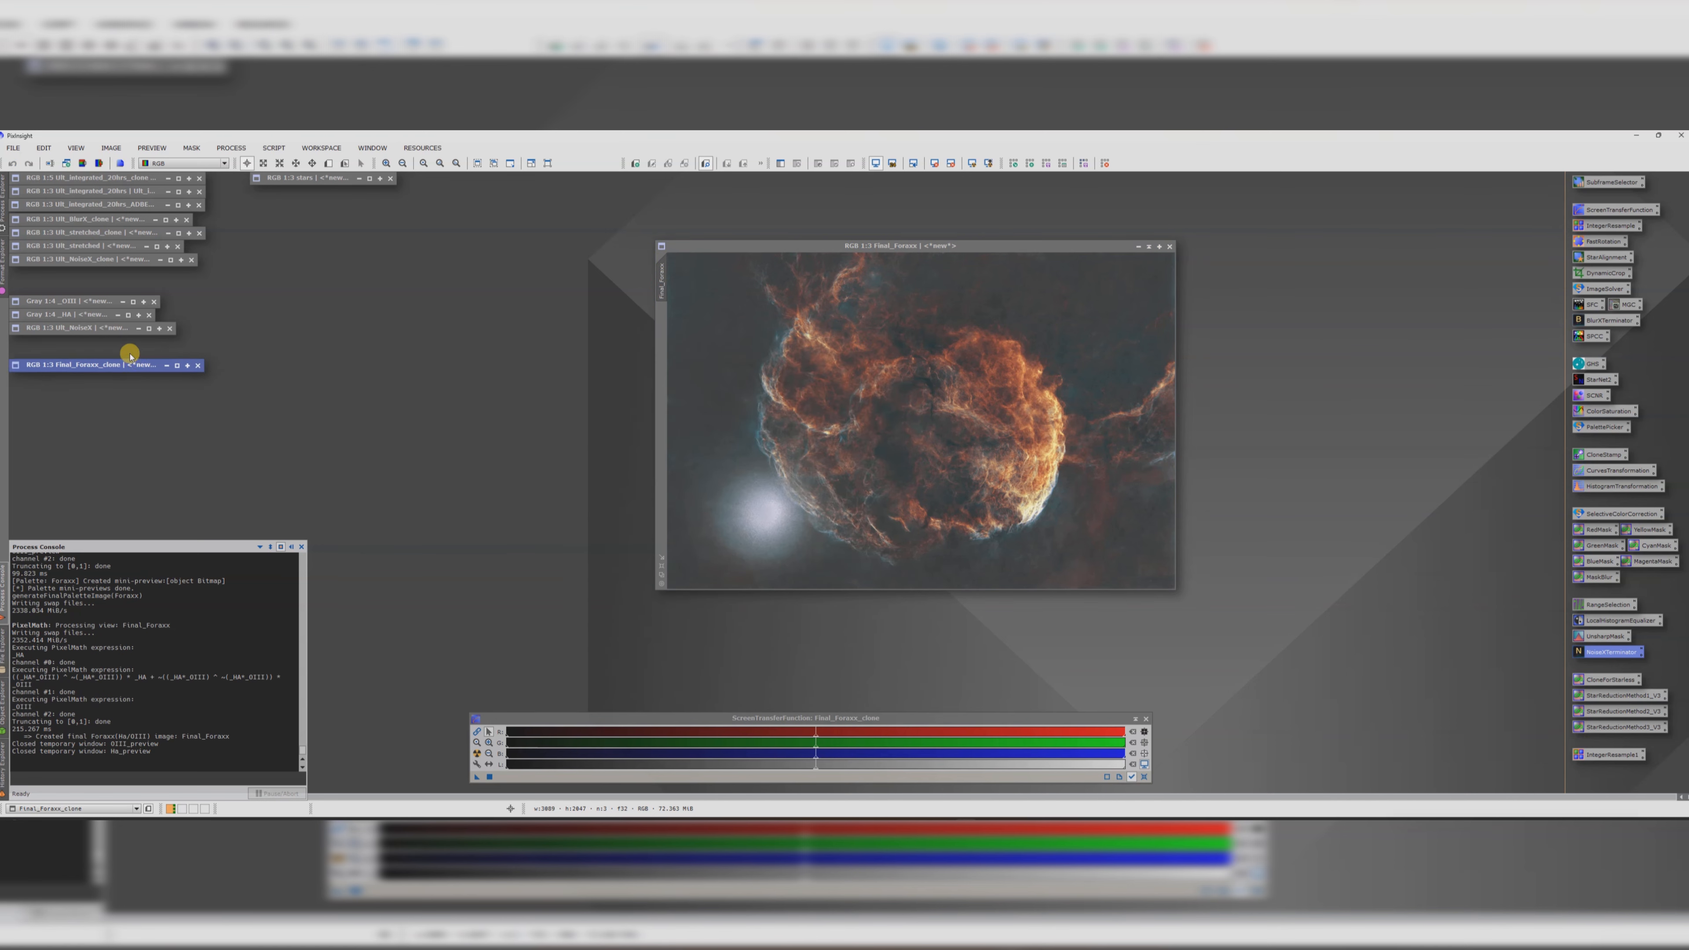
- Shape a previewed CurvesTransformation S-curve for Final_Foraxx_clone, with points at about 0.18 to 0.13 and 0.41 to 0.39
double_click(1576, 470)
click(1102, 719)
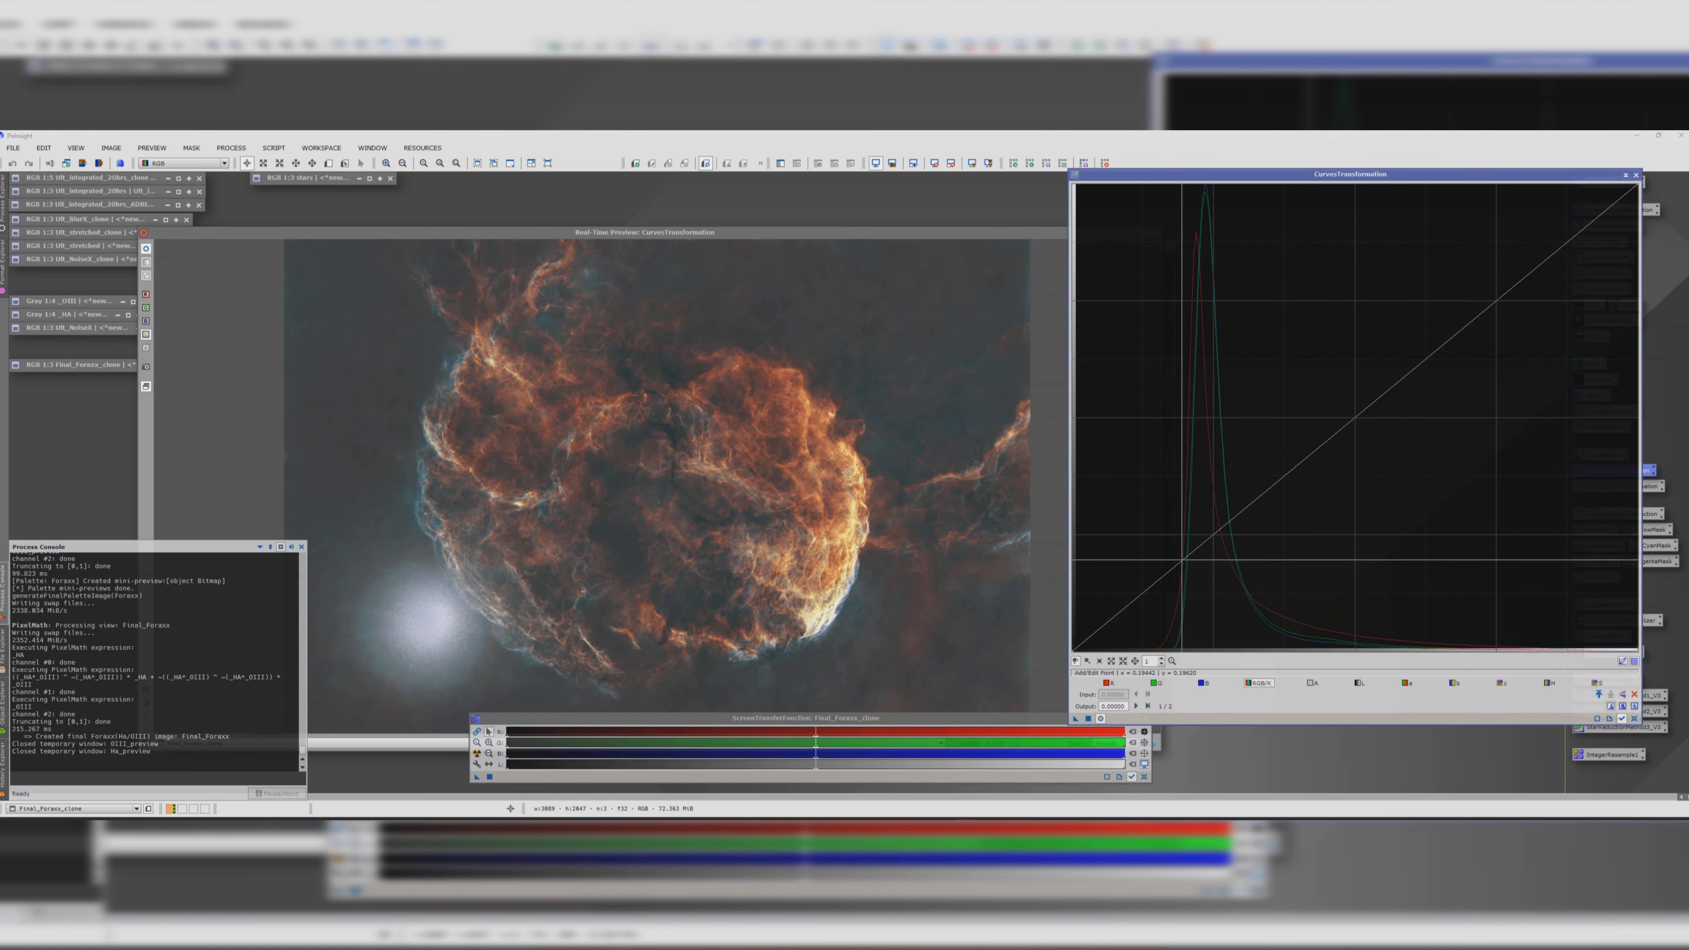
click(1178, 563)
drag(1178, 564, 1175, 592)
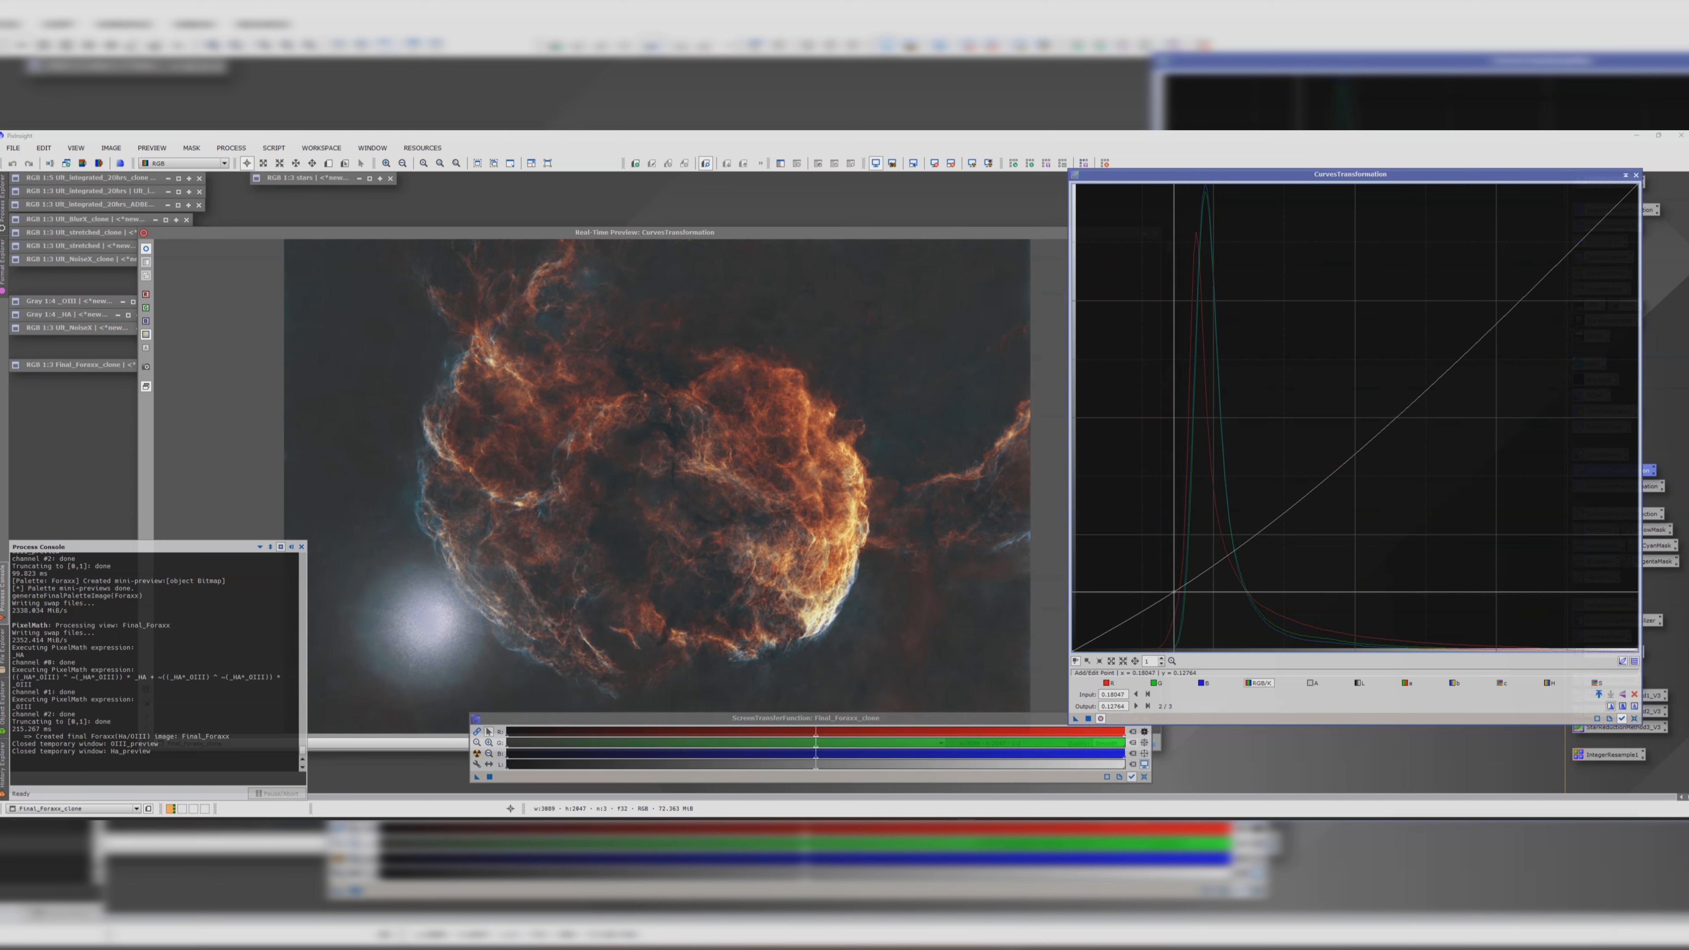
drag(1306, 489, 1307, 471)
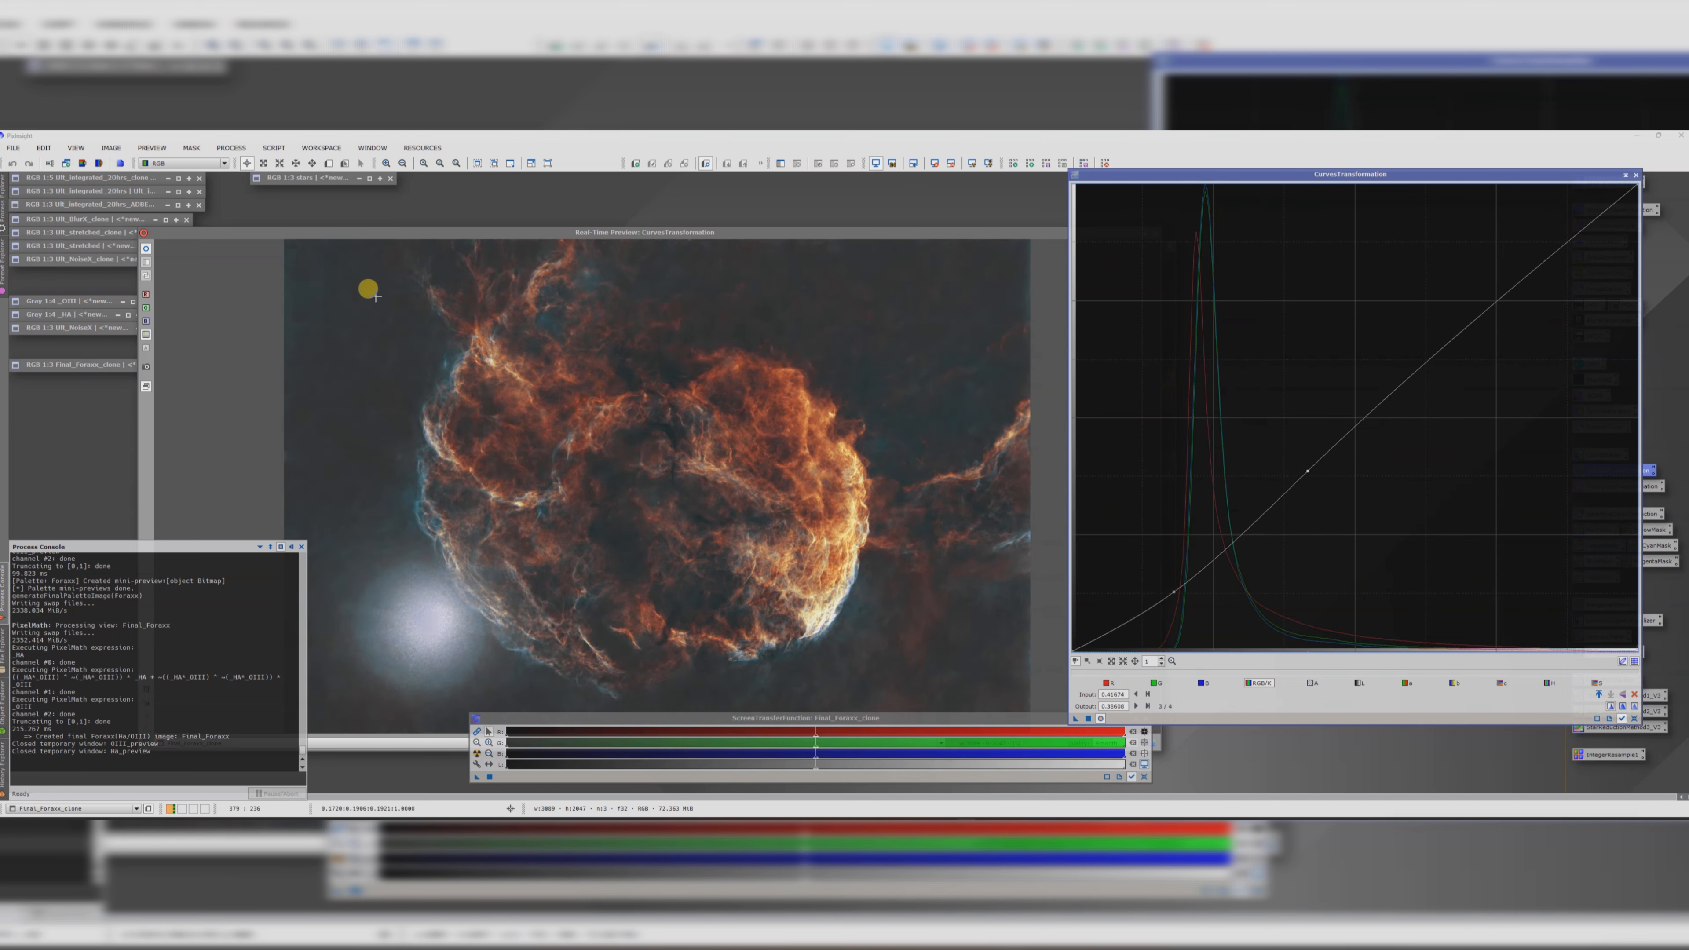
- Compare the curve's before and after preview, and raise its upper point to about 0.42 to 0.41
click(147, 248)
click(146, 248)
click(146, 248)
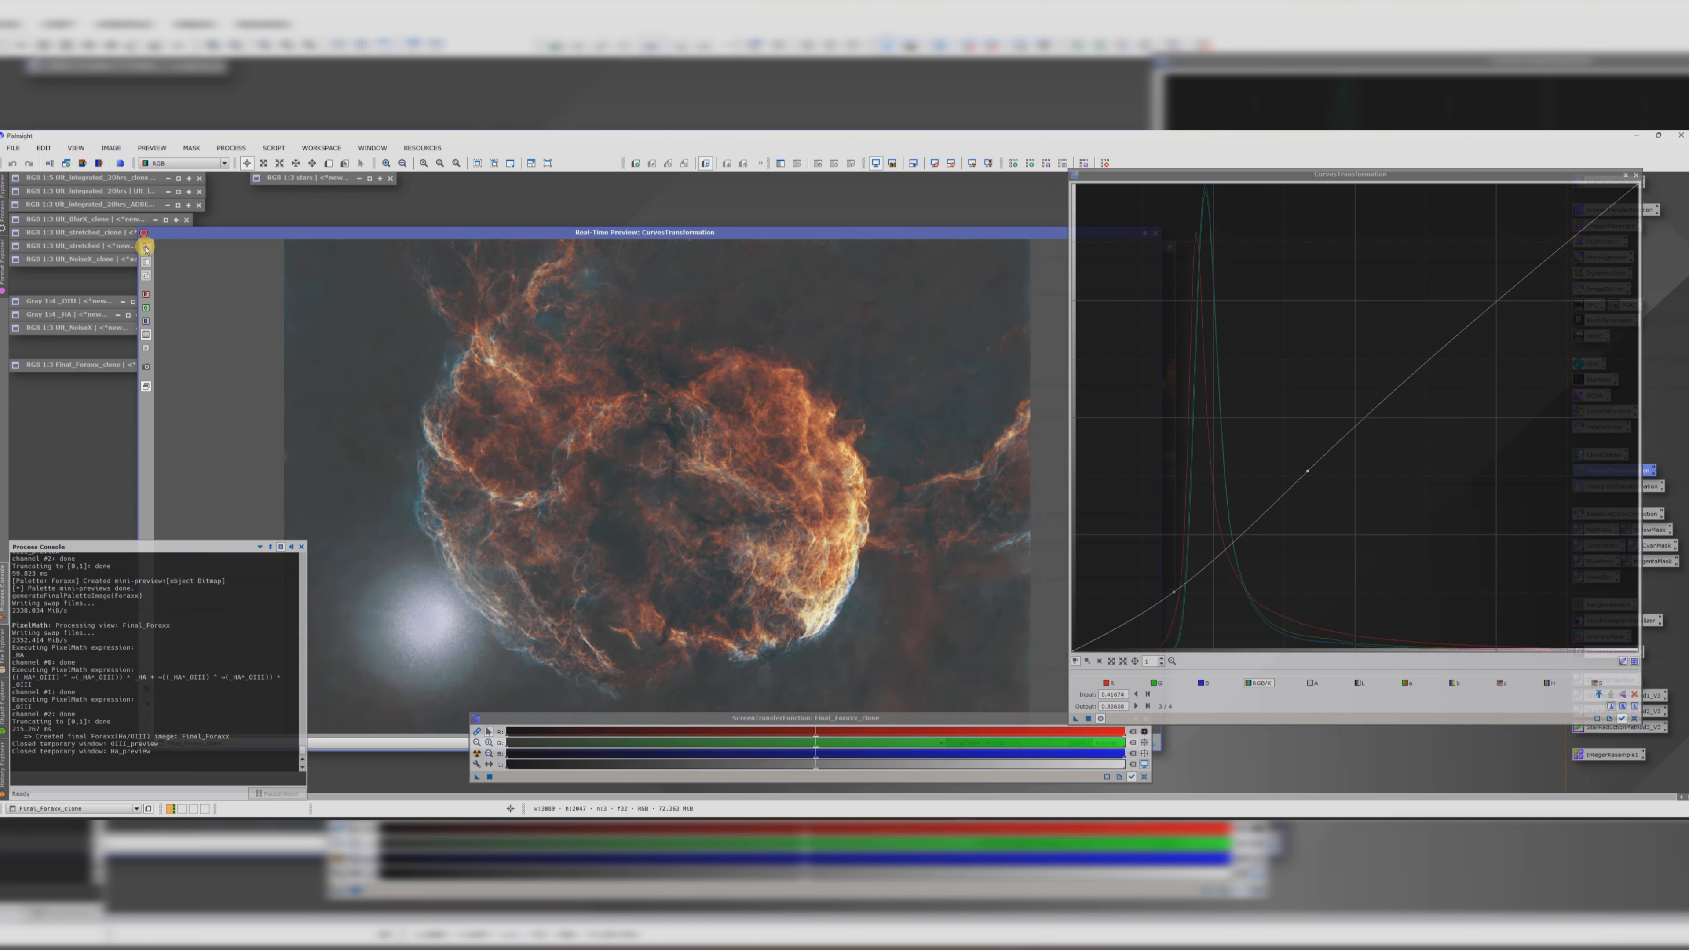
click(146, 248)
click(146, 249)
click(147, 248)
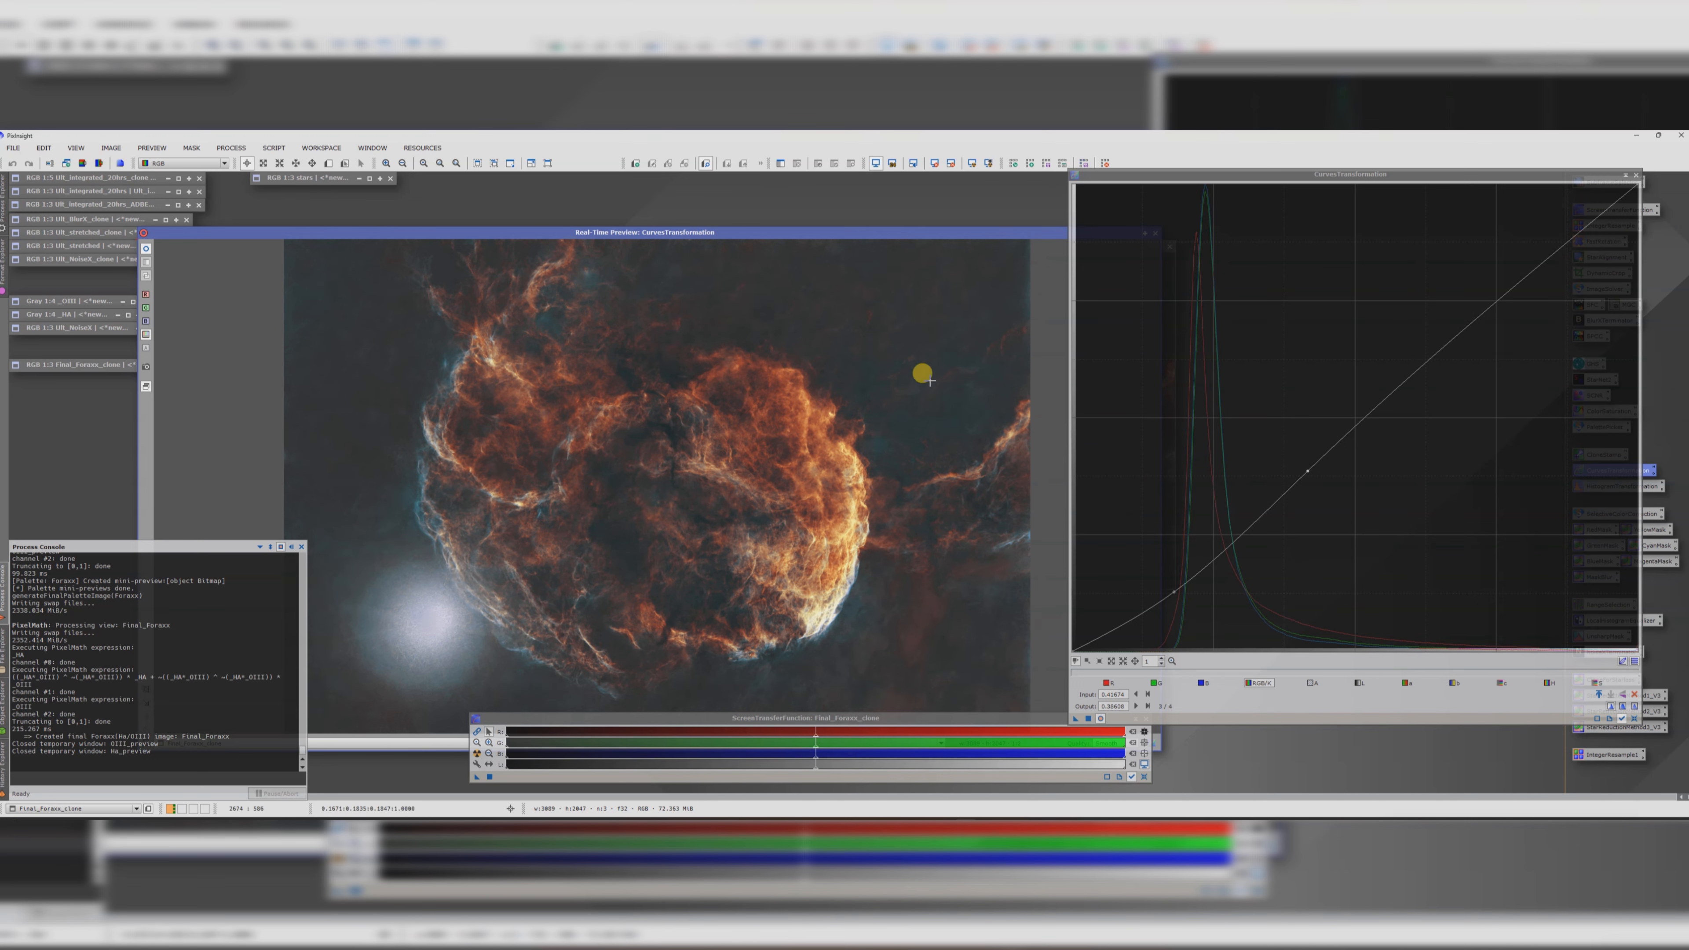
drag(1308, 471, 1312, 462)
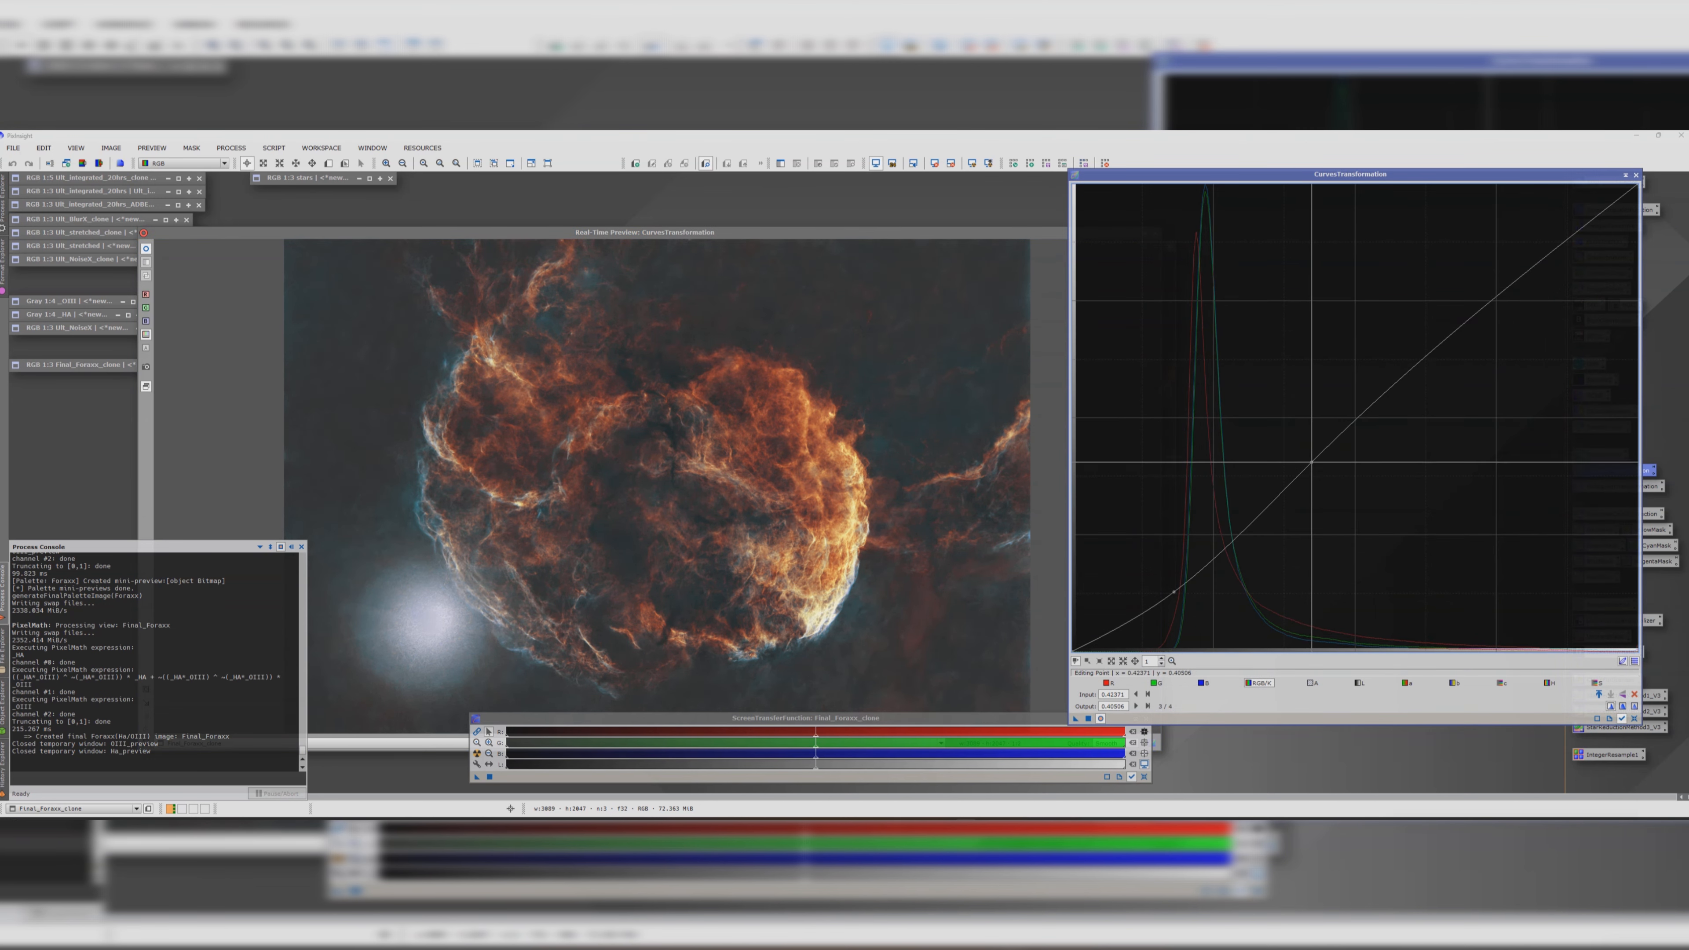
- Apply the curve to Final_Foraxx_clone, close CurvesTransformation and the preview, and reposition the Final_Foraxx image
click(1088, 719)
click(1636, 174)
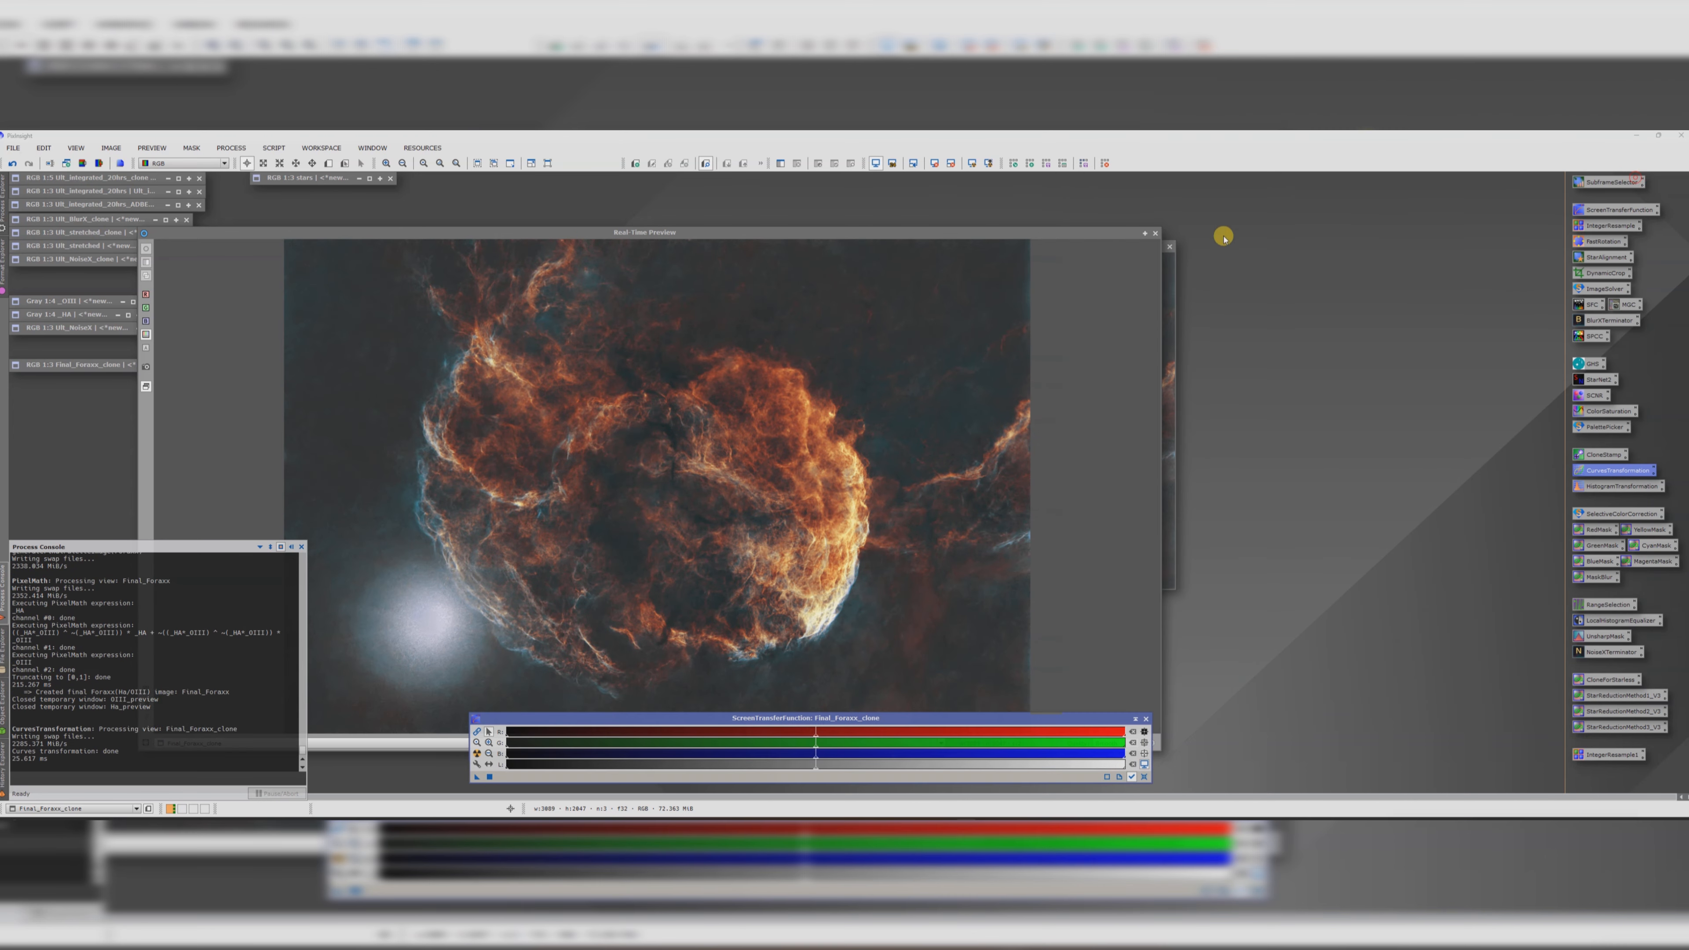
click(1155, 233)
drag(912, 248, 913, 207)
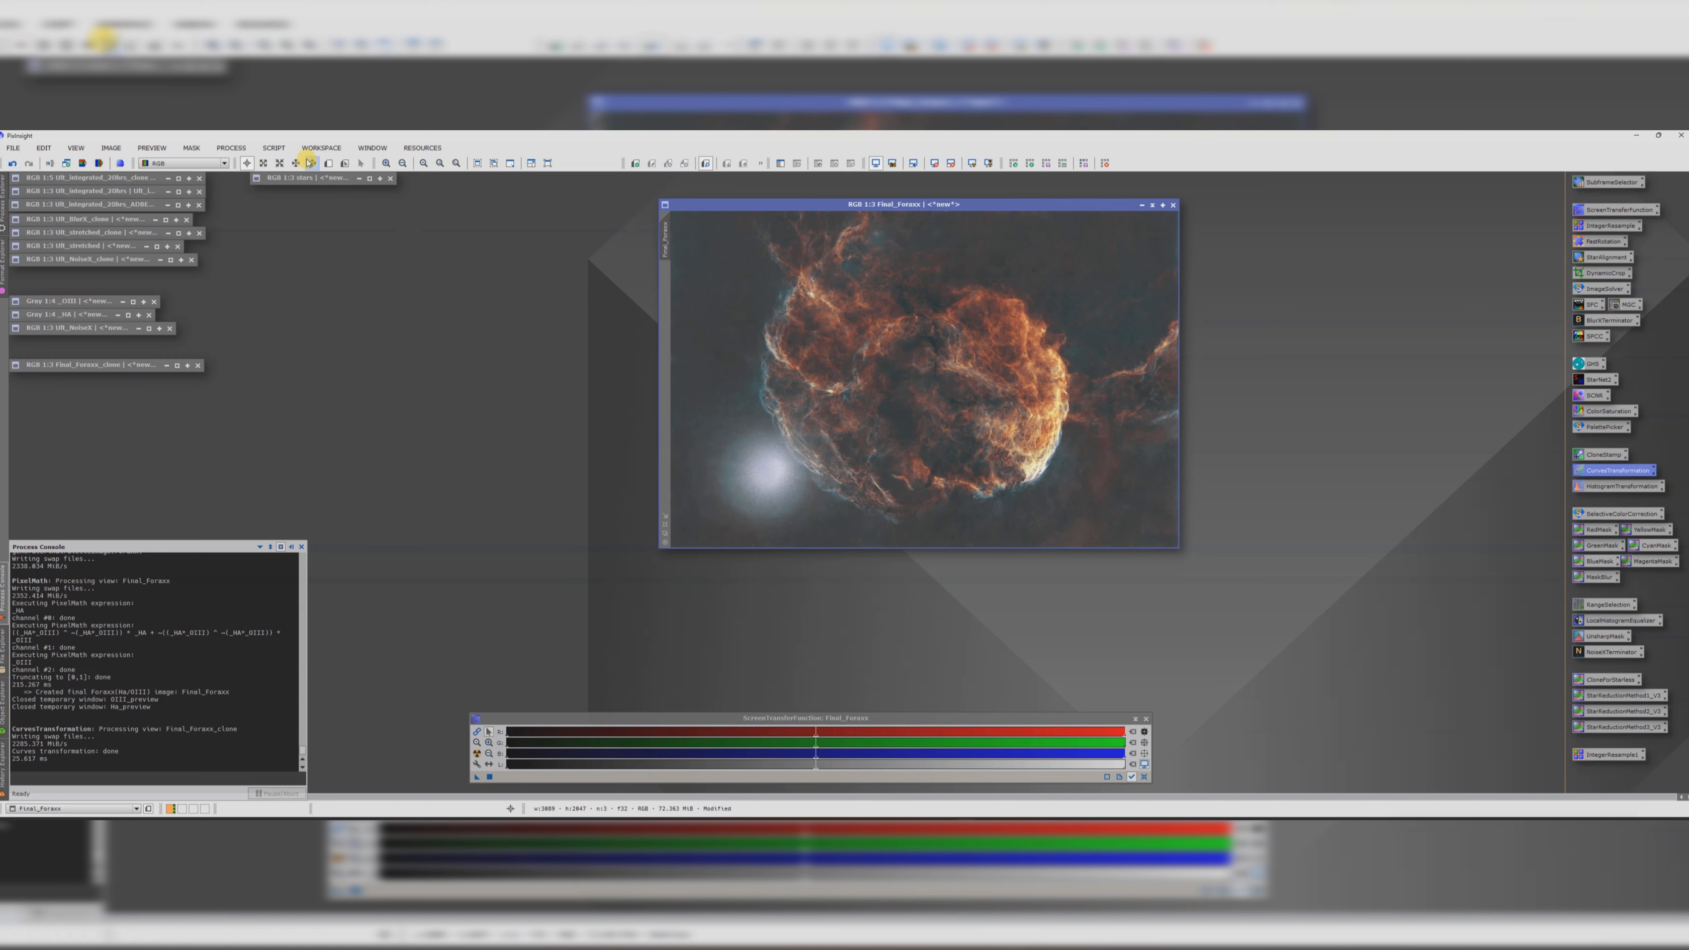
- Open the Selective Color Correction script on Final_Foraxx, enlarge its window, and set the mask to Cyan
click(273, 147)
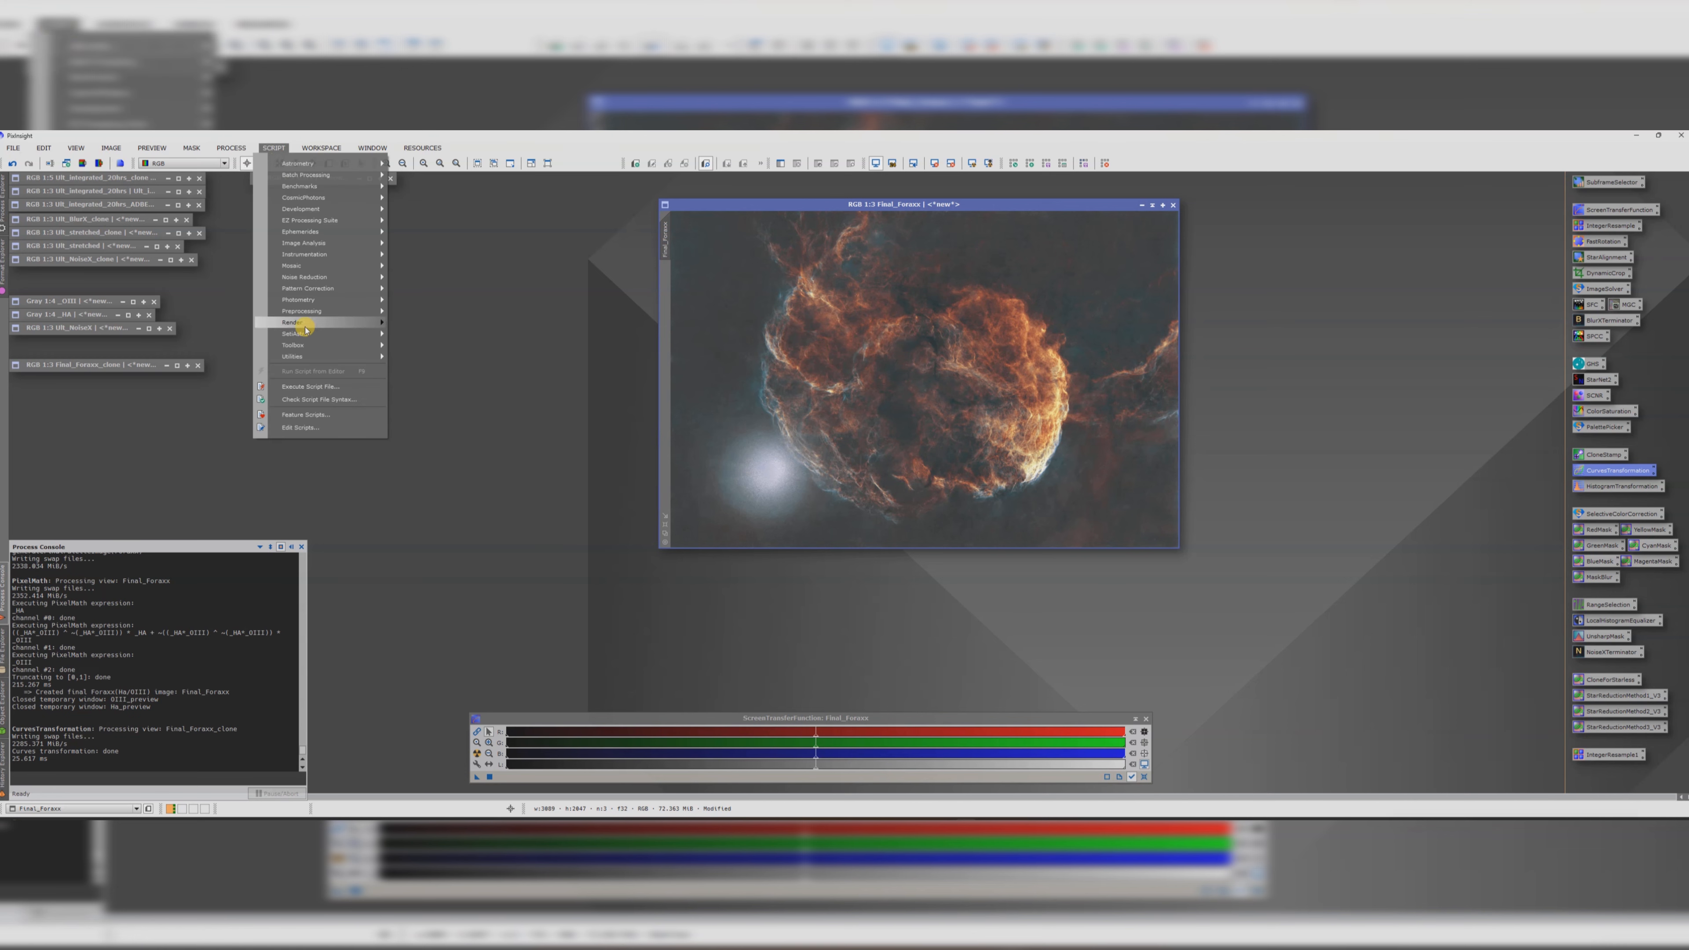
mouse_move(303, 357)
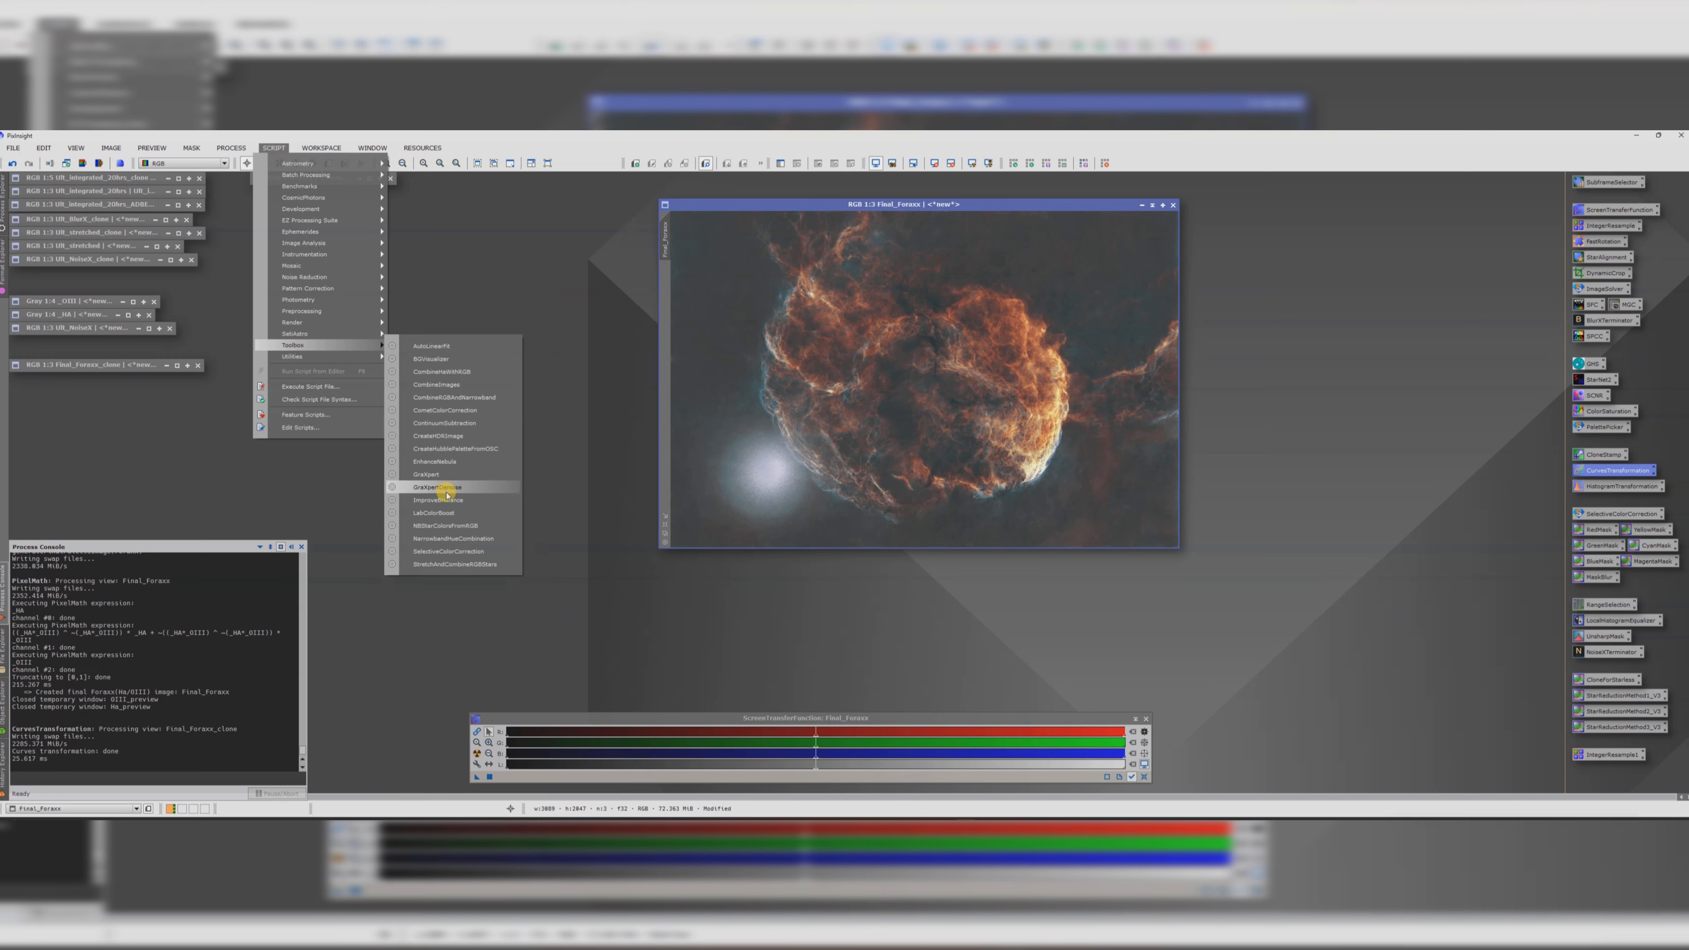
click(449, 551)
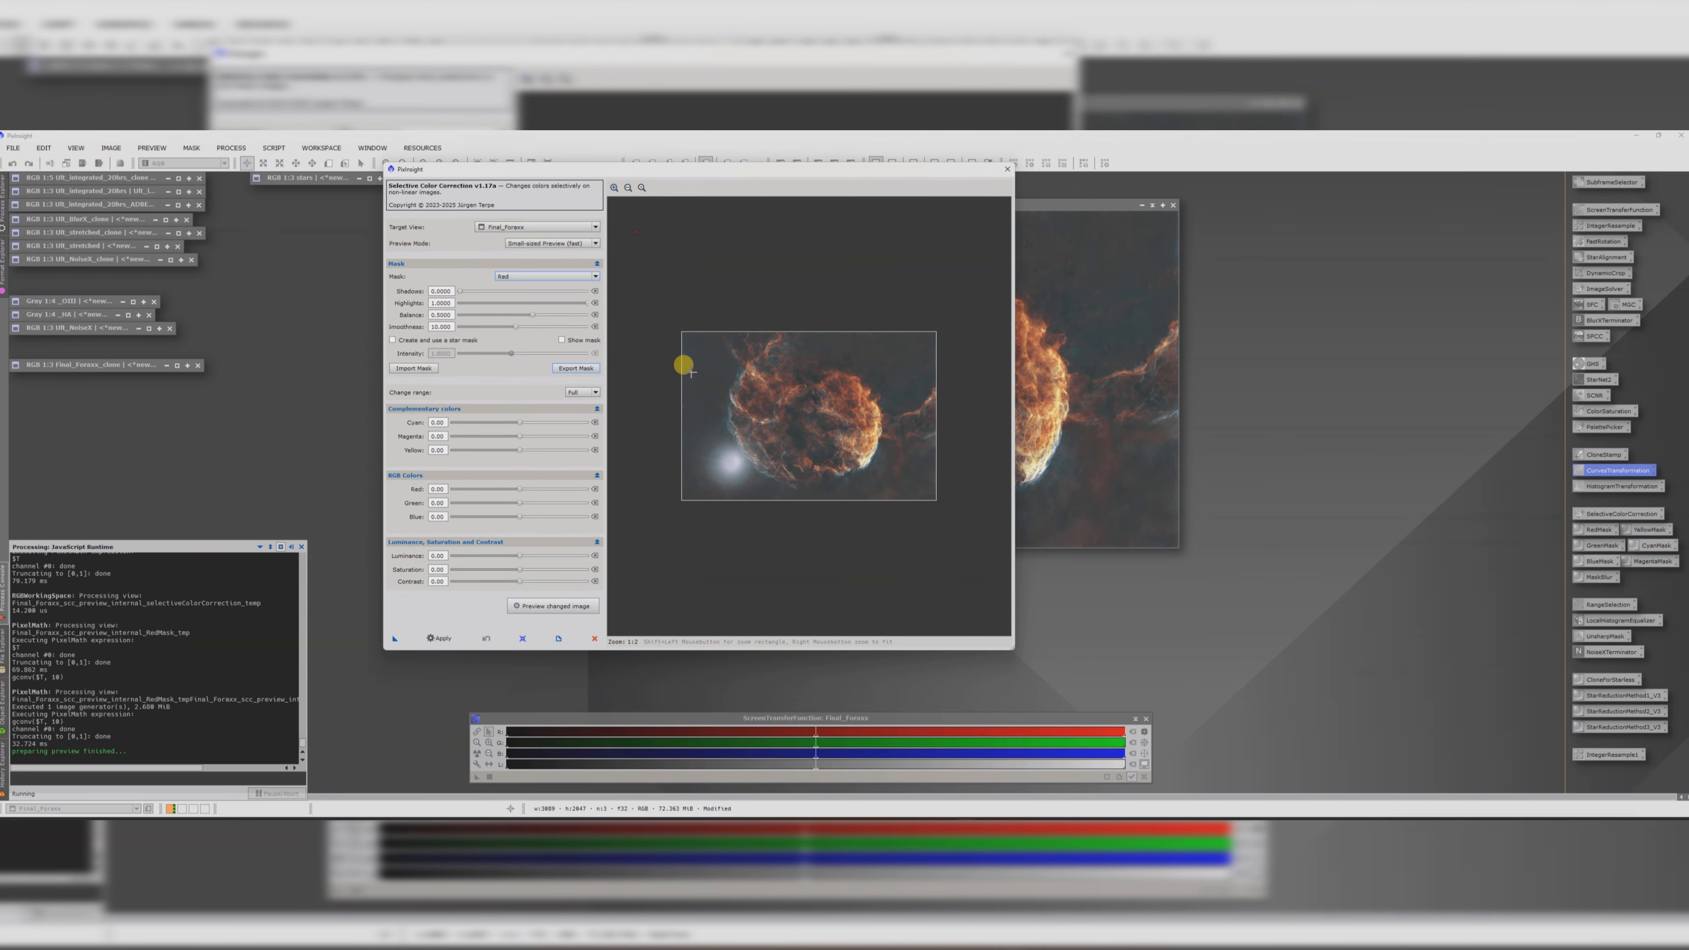
drag(1009, 646, 1364, 812)
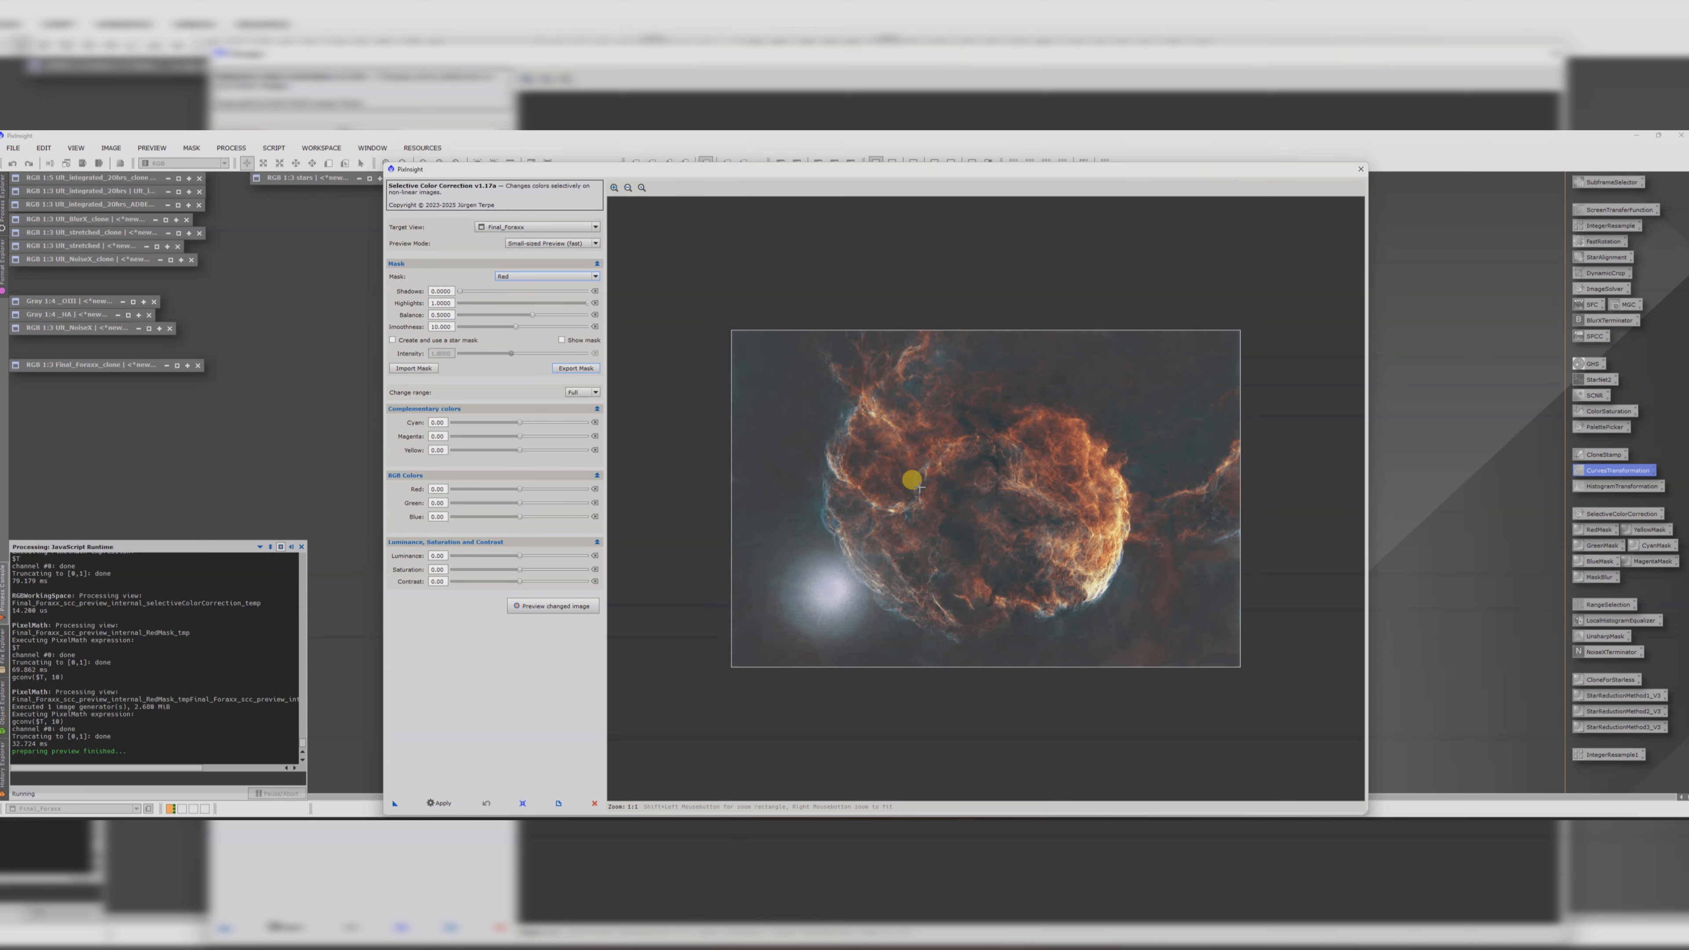
click(496, 278)
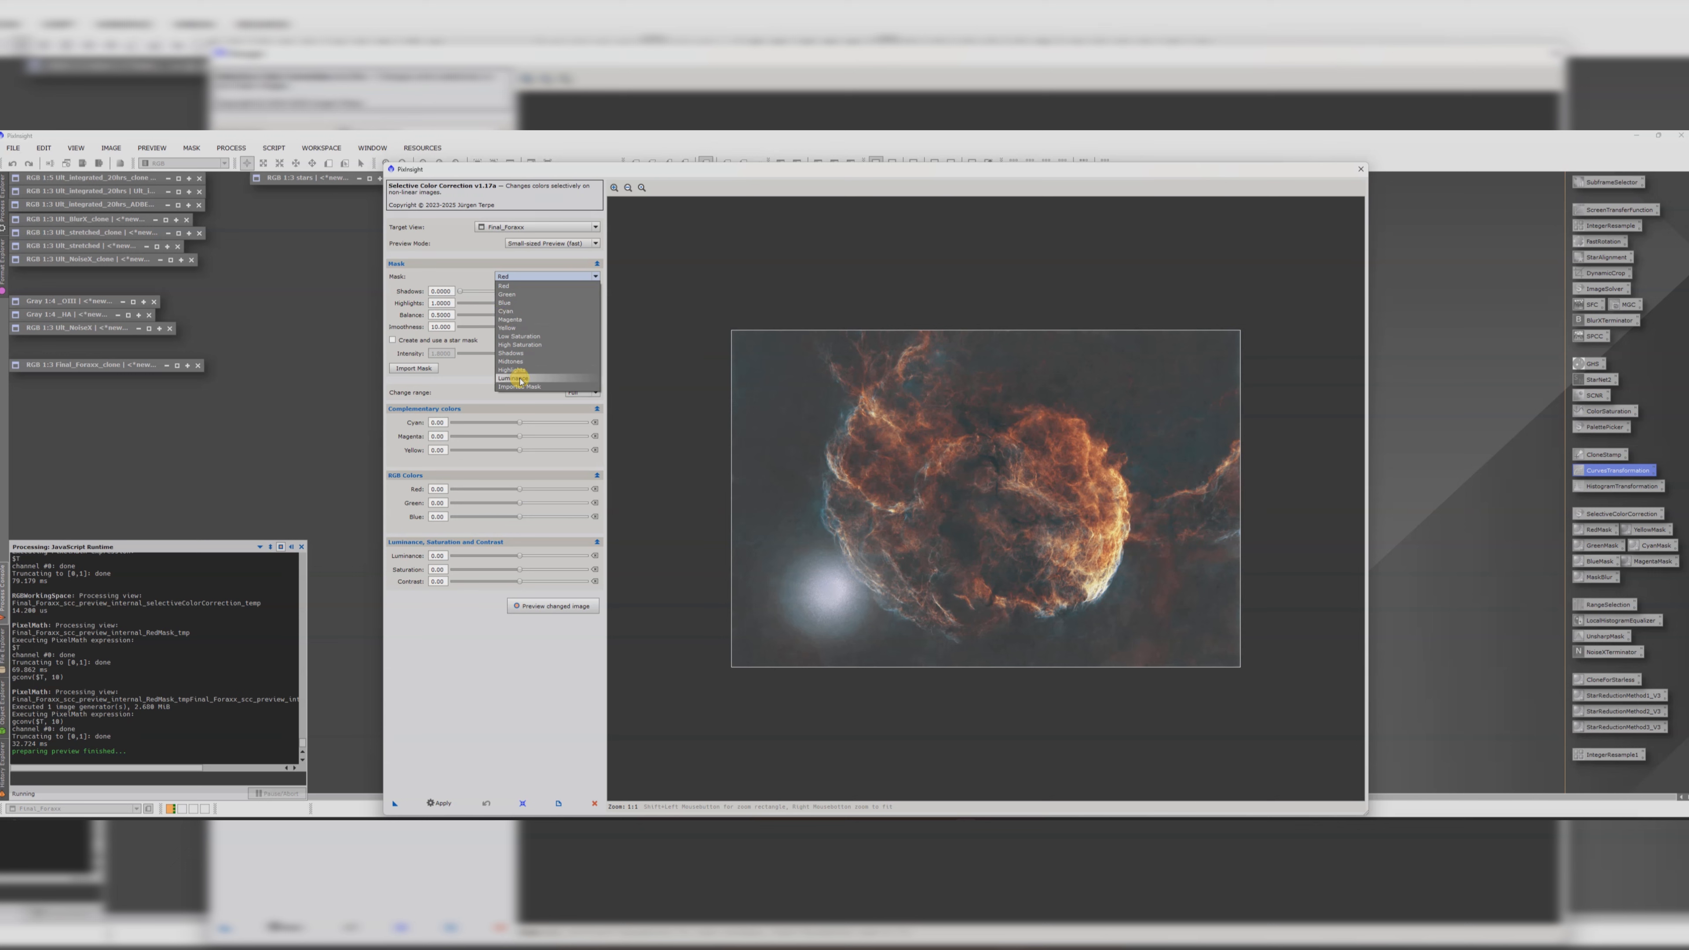
click(509, 285)
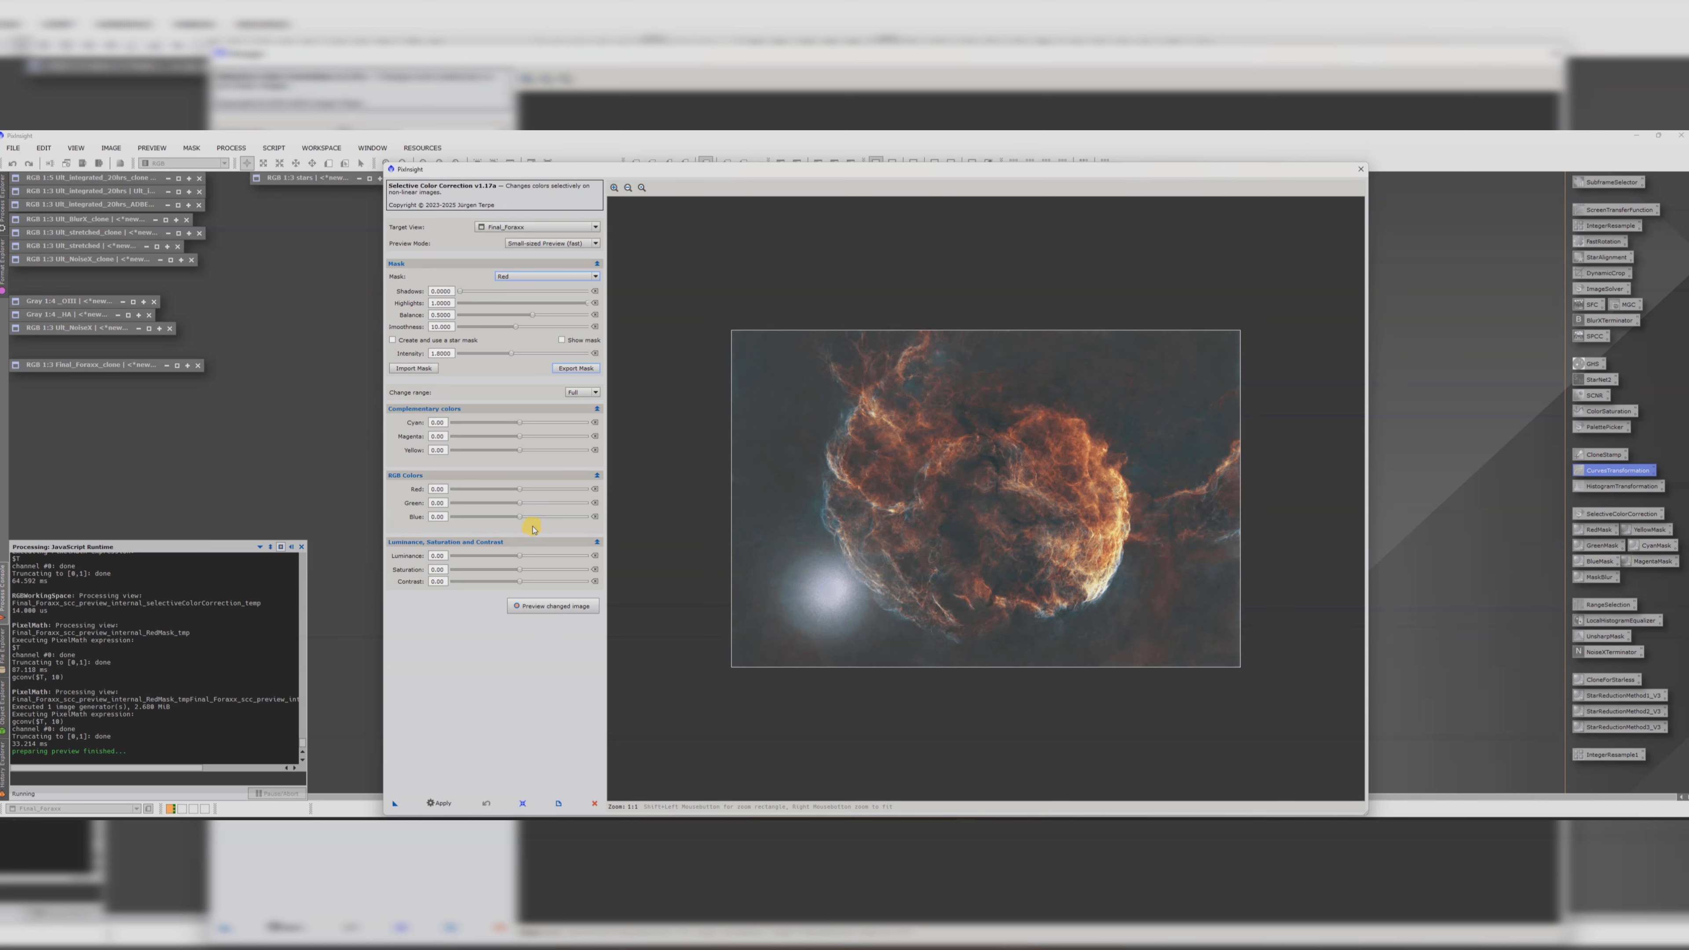
click(542, 276)
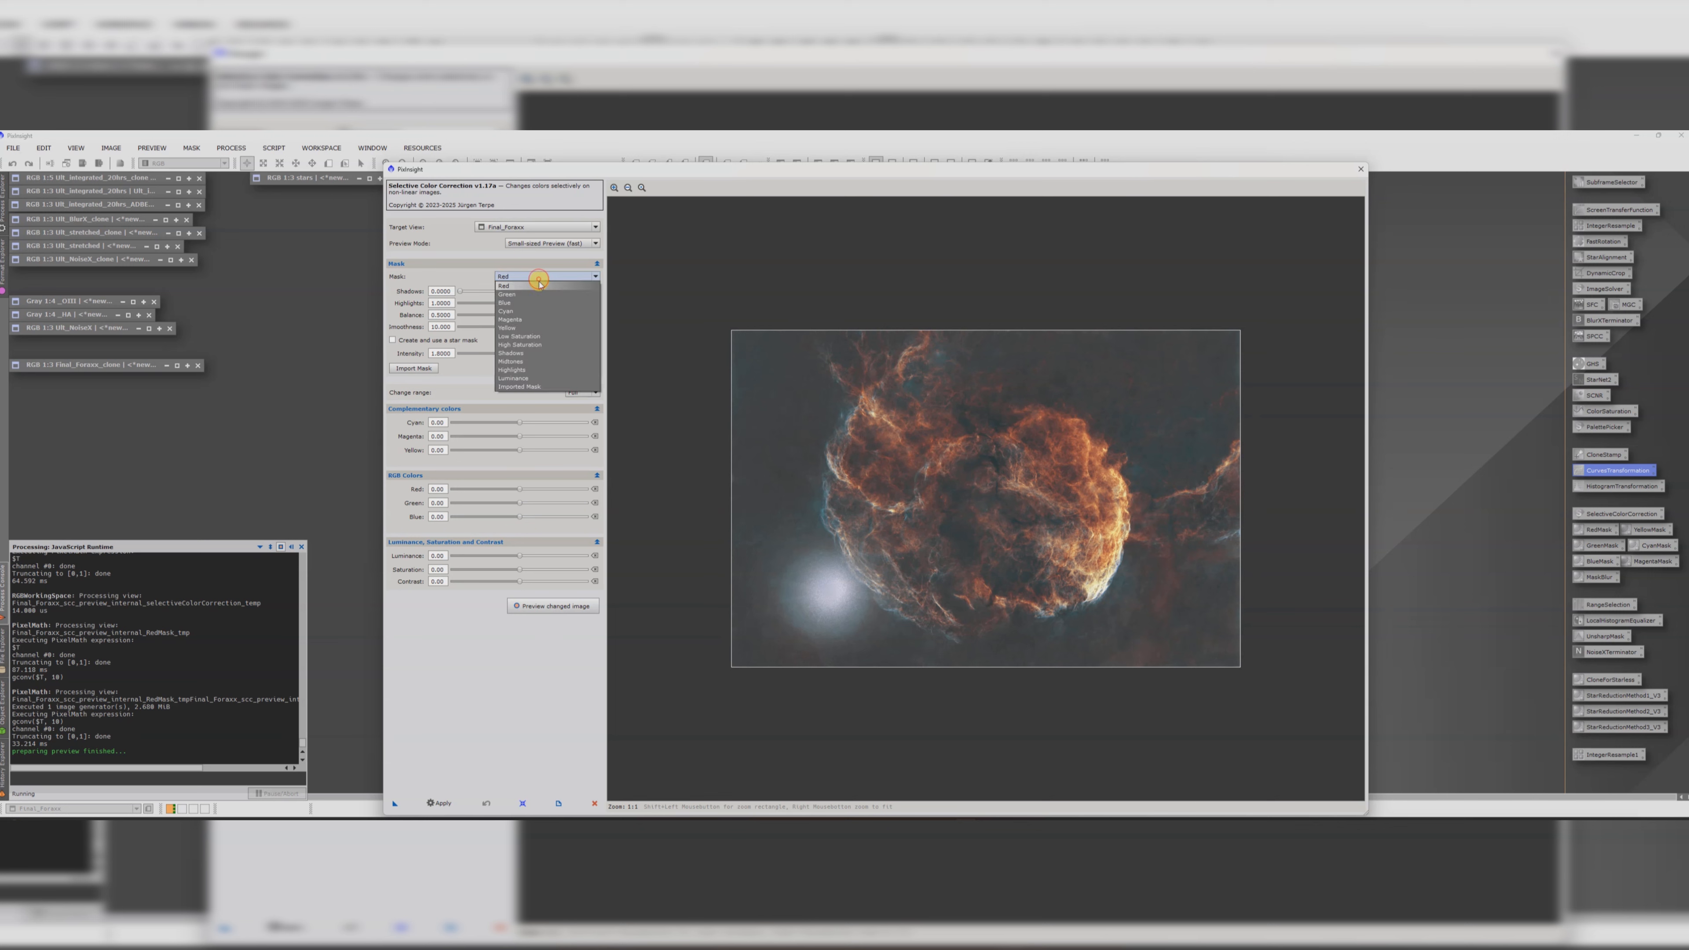
click(518, 312)
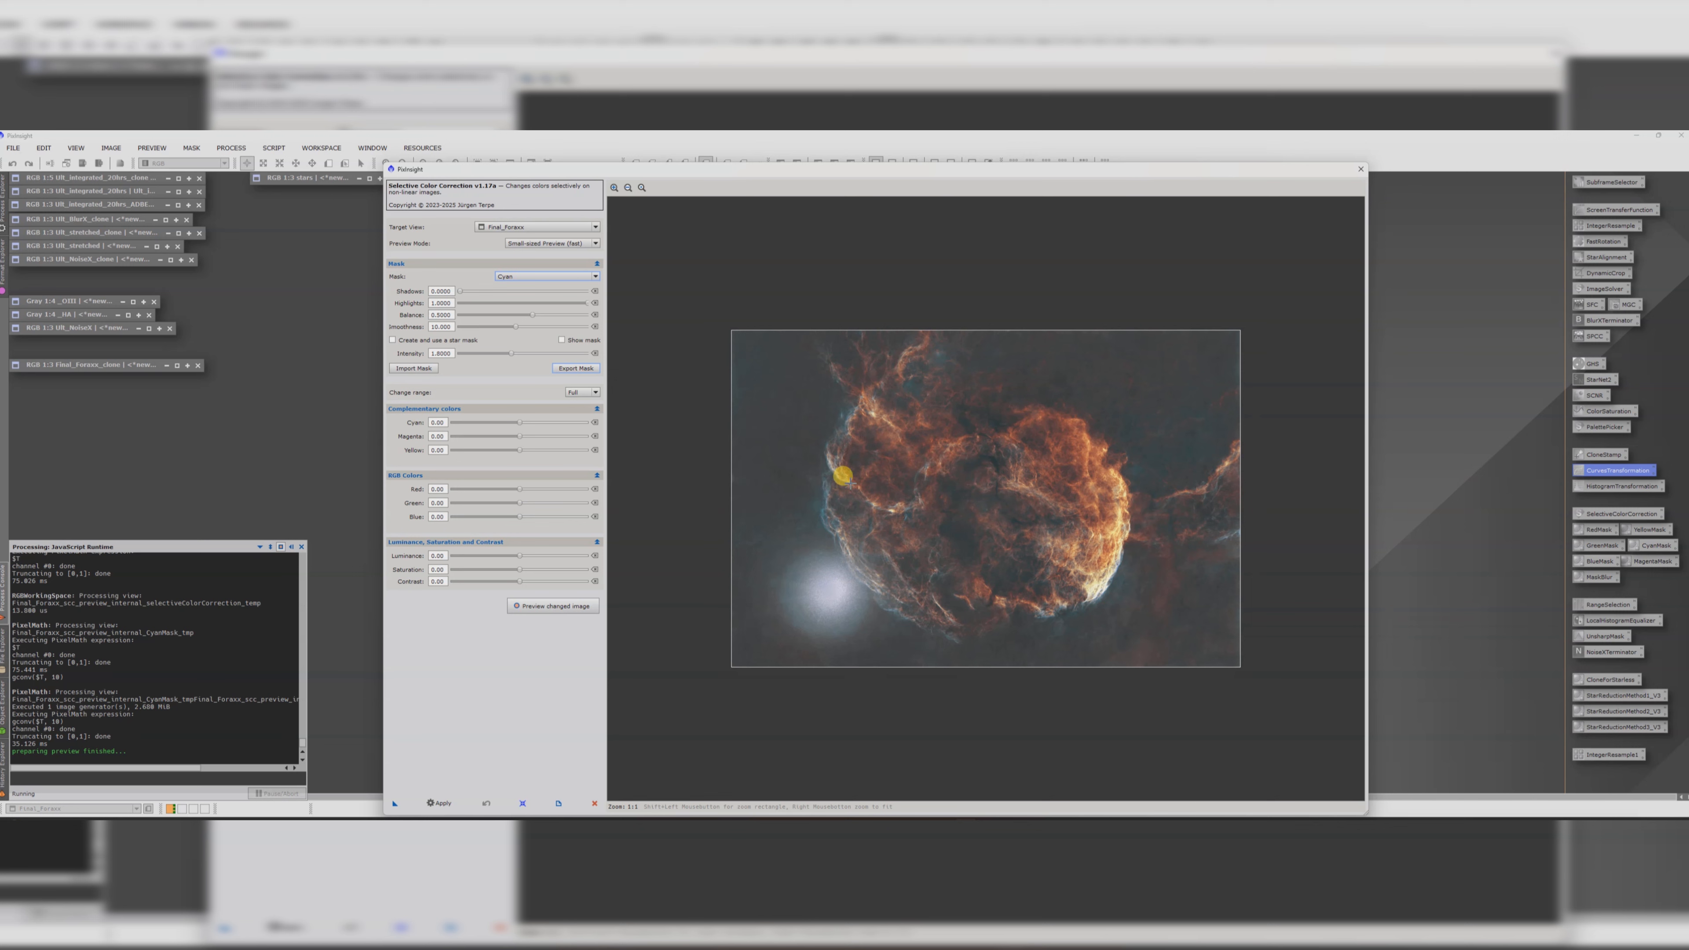
- Set Cyan to 60, Yellow to about -44, Green to about -32, Luminance to 20 and Saturation to about 65, and apply the cyan-masked correction
drag(522, 424, 549, 427)
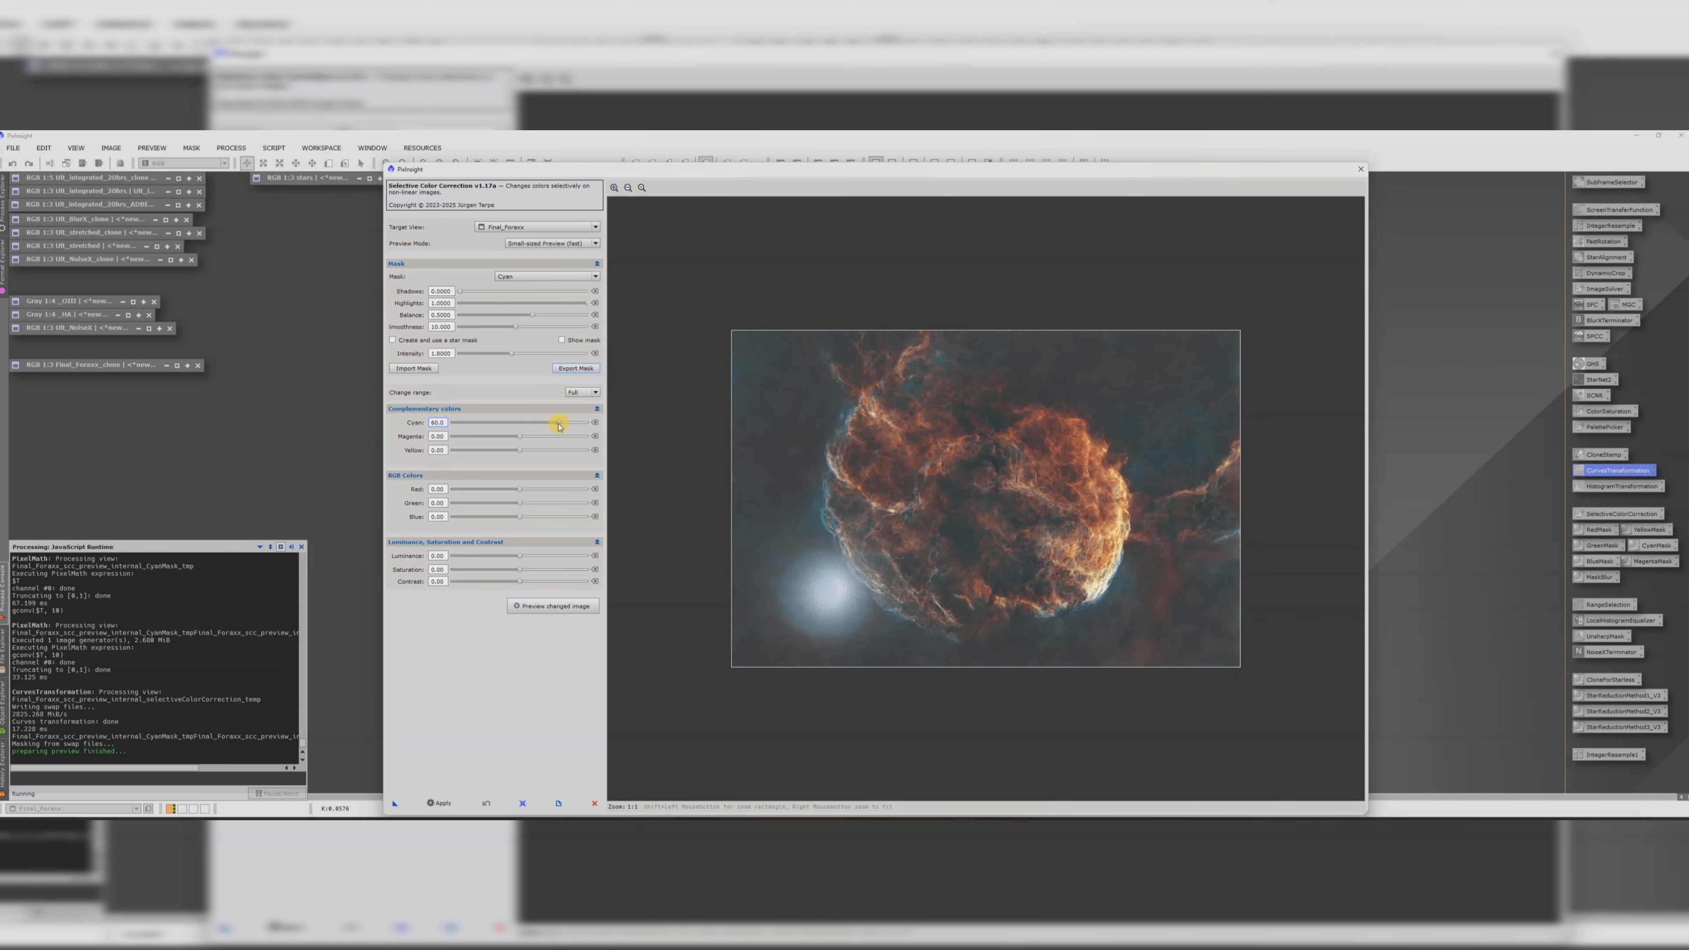
drag(519, 451, 489, 454)
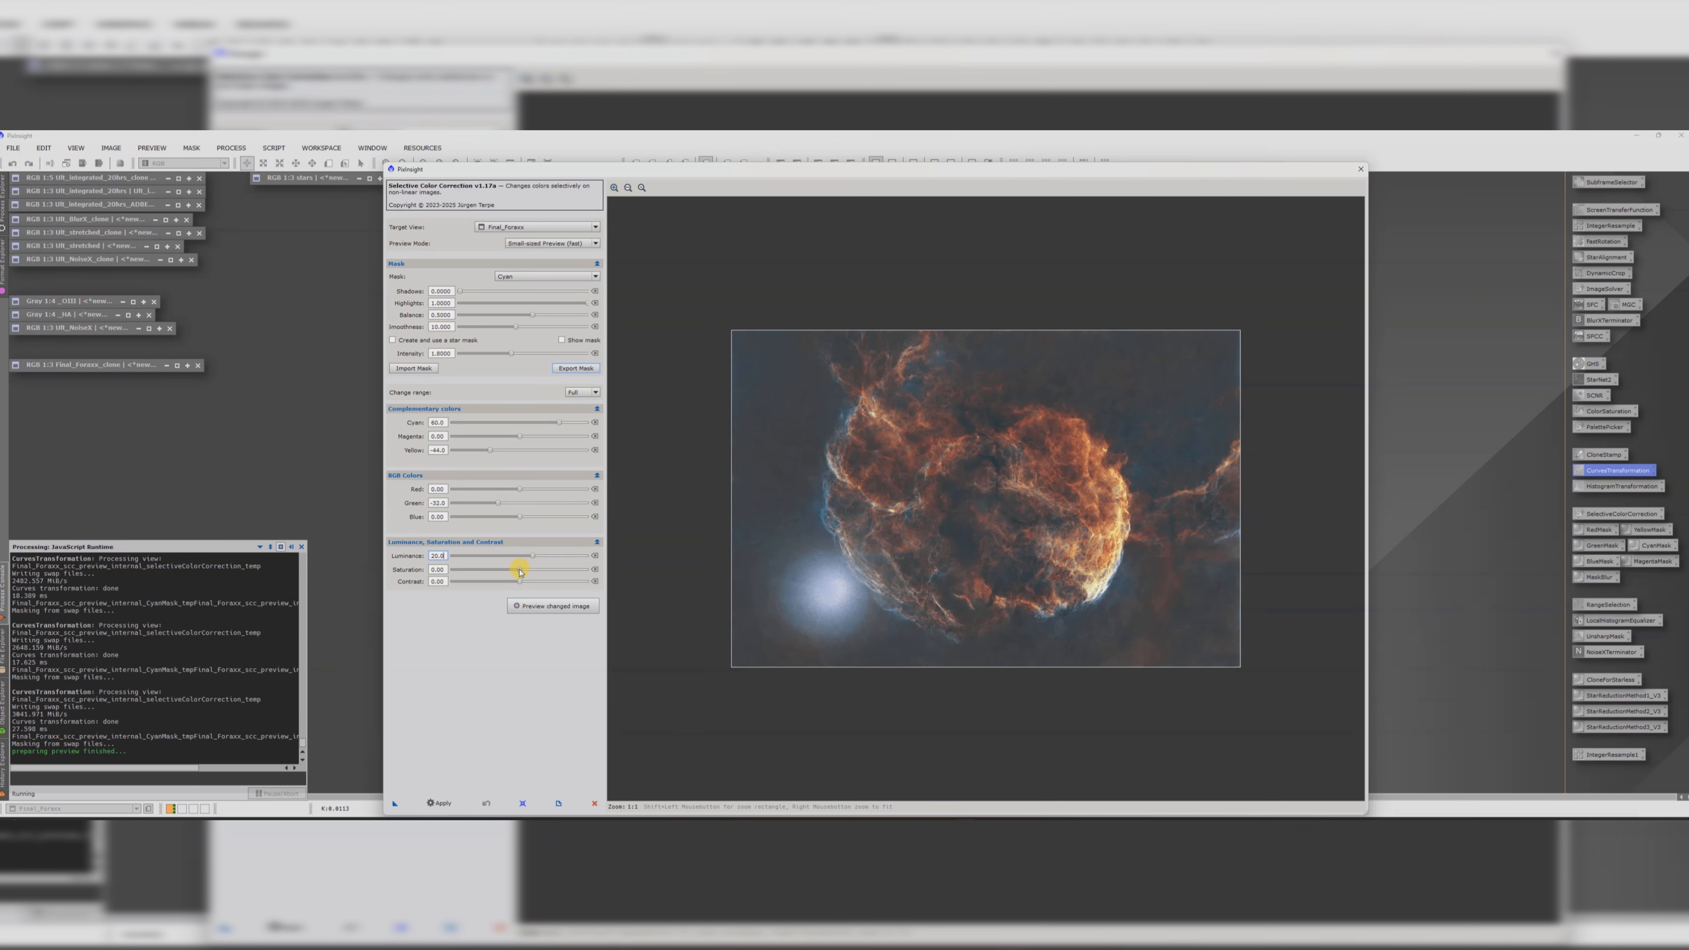
drag(521, 570, 564, 572)
click(440, 803)
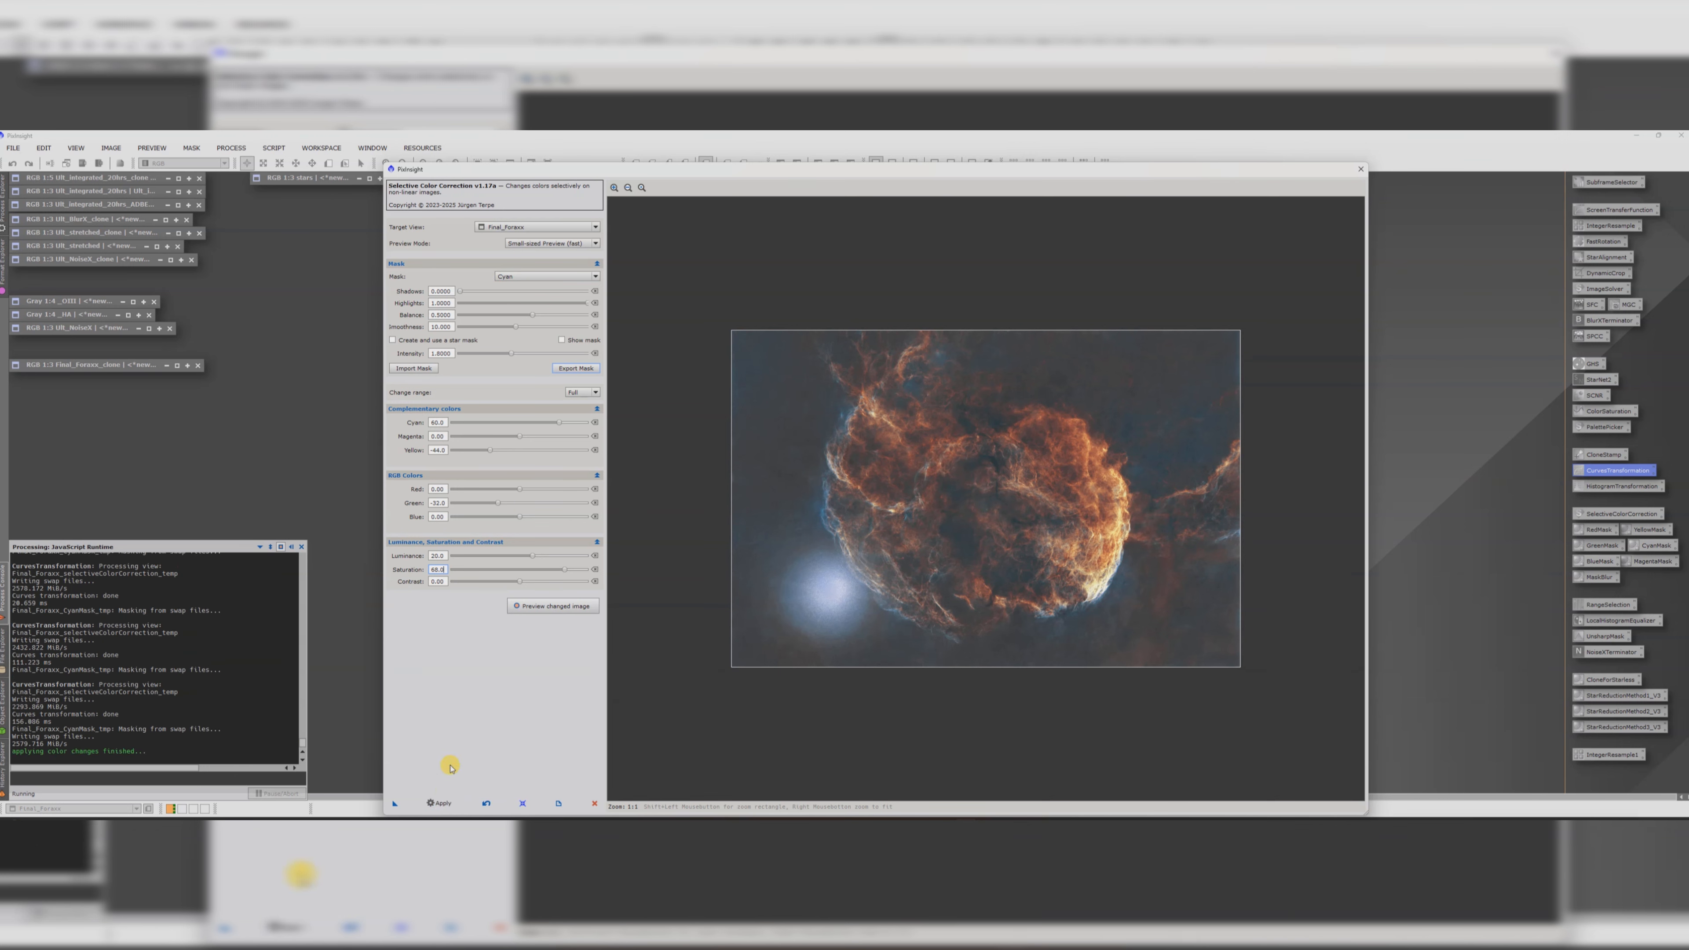
- Switch the mask to Red and set Red to 50, Luminance to about 22 and Saturation to 20
click(514, 276)
click(511, 286)
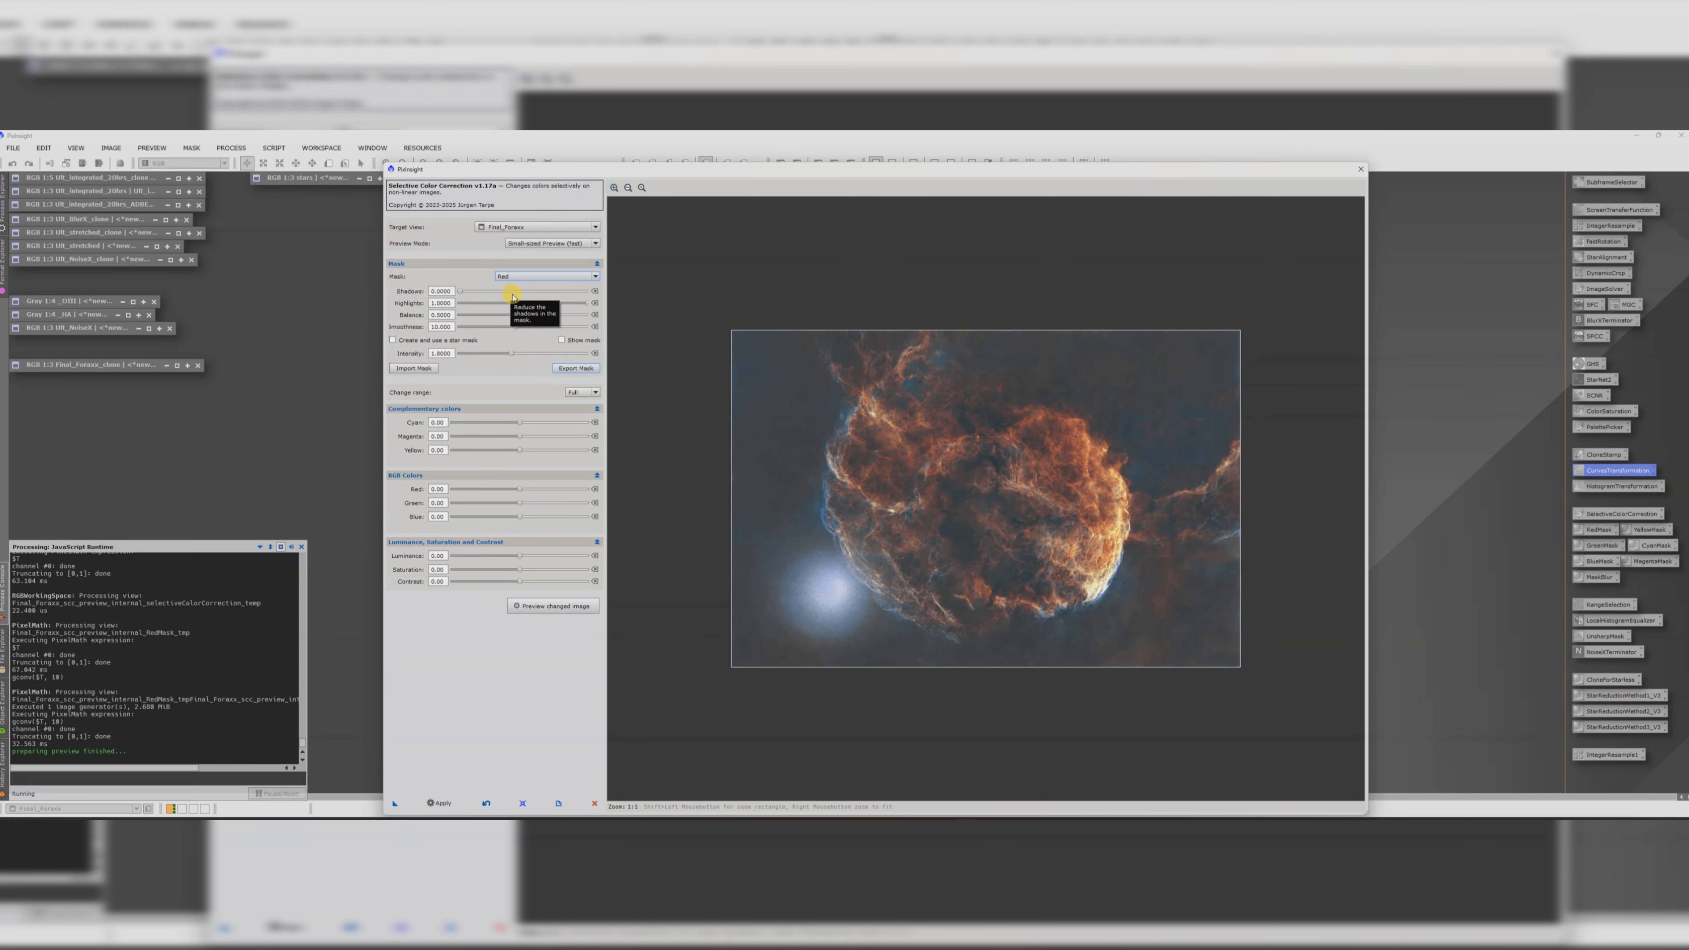
drag(518, 489, 547, 489)
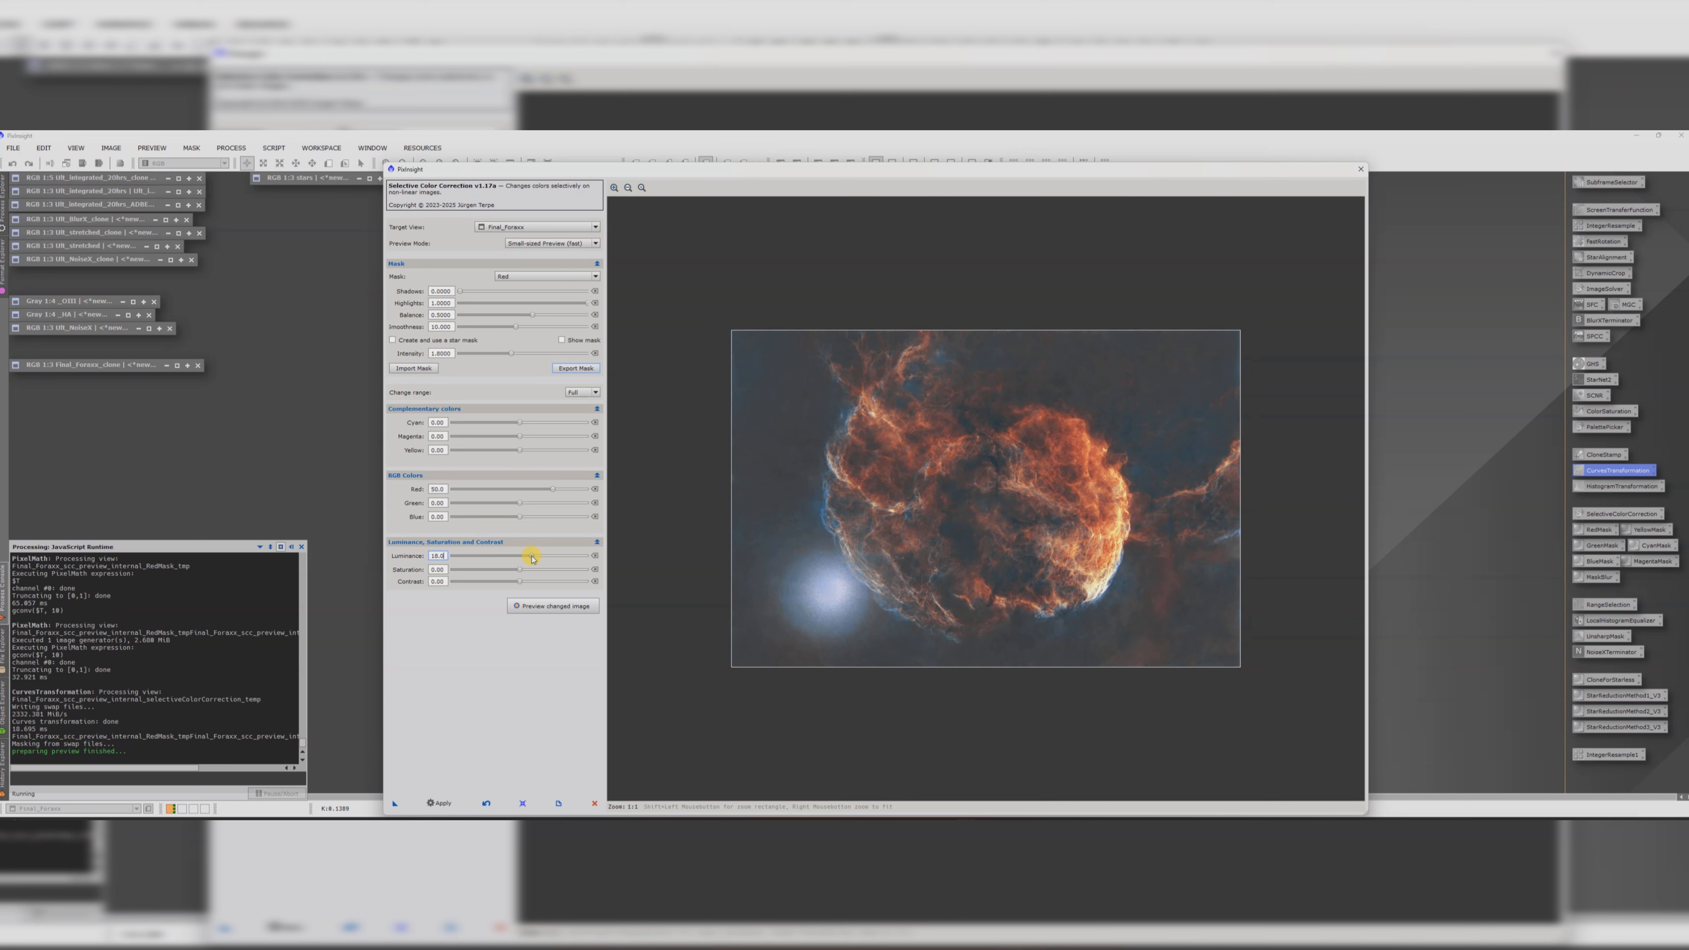
drag(525, 568, 533, 572)
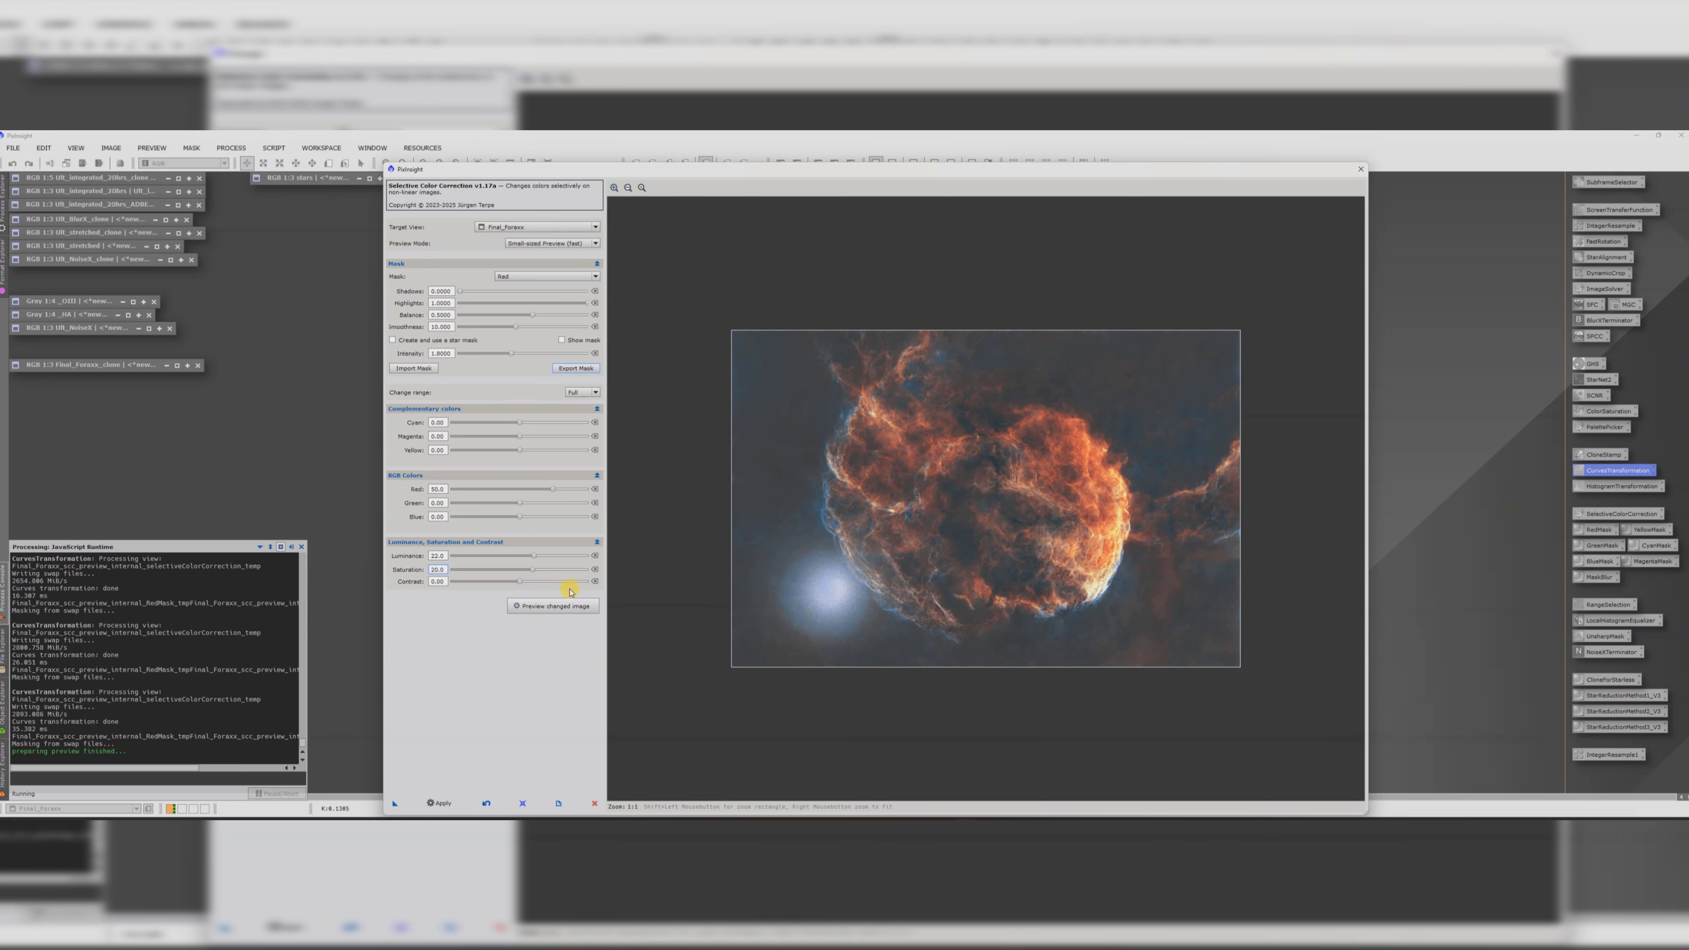
- Compare the red correction with the unchanged image, apply it, and close the Selective Color Correction script
click(556, 606)
click(556, 607)
click(556, 607)
click(556, 607)
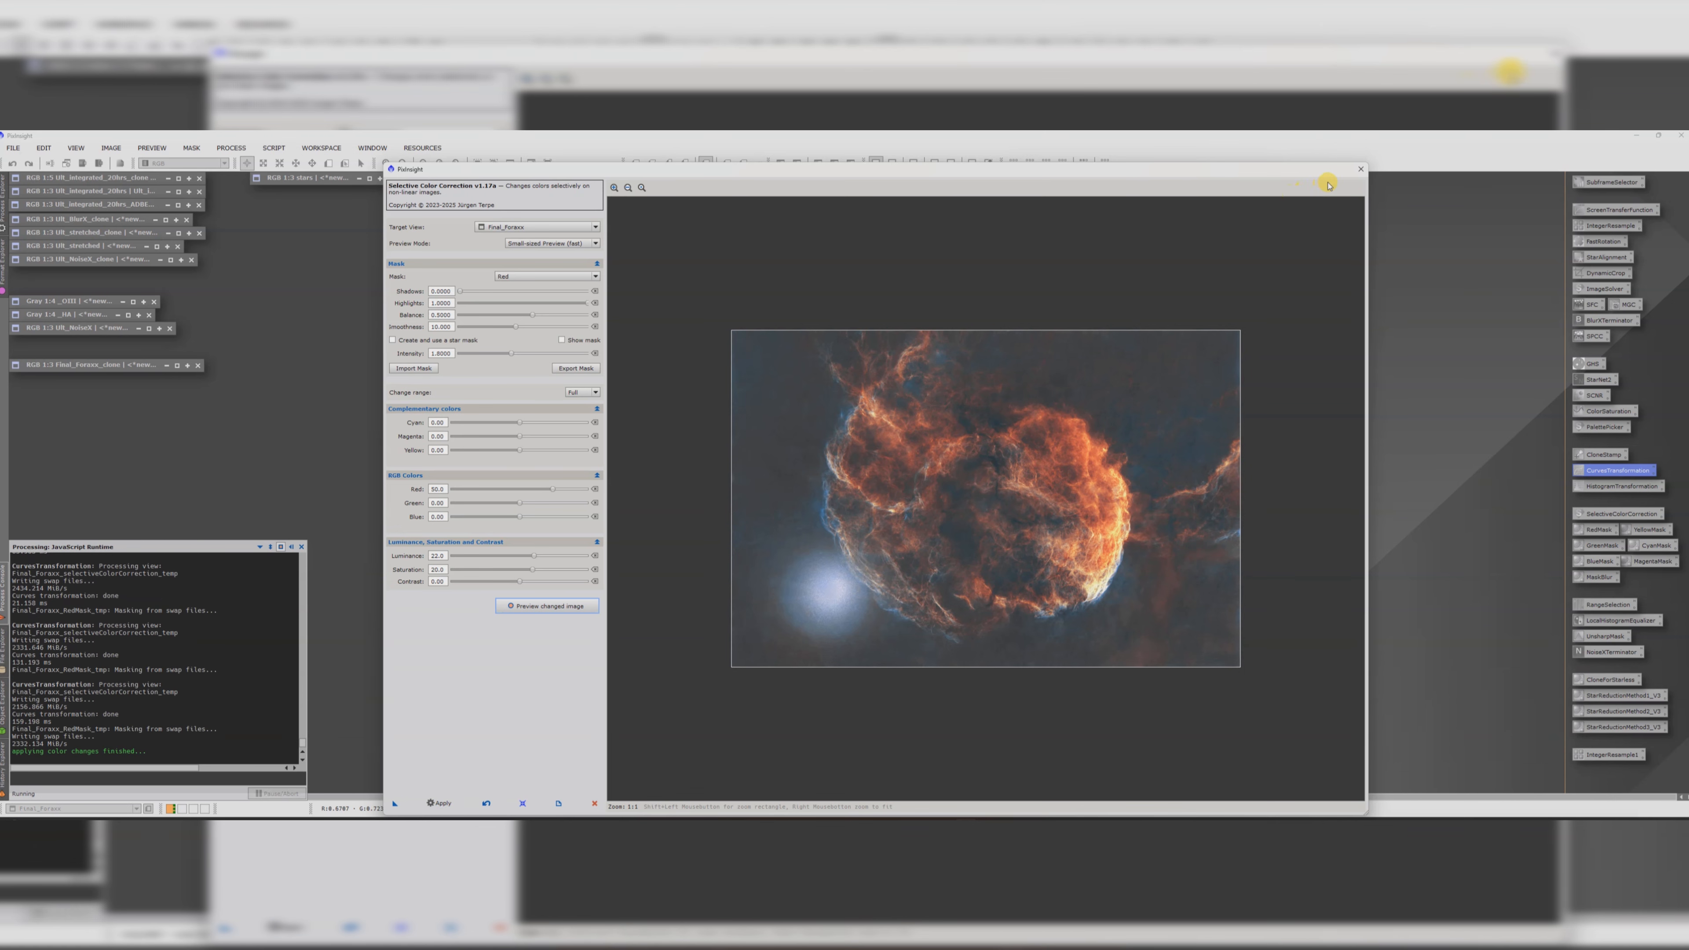
click(1359, 171)
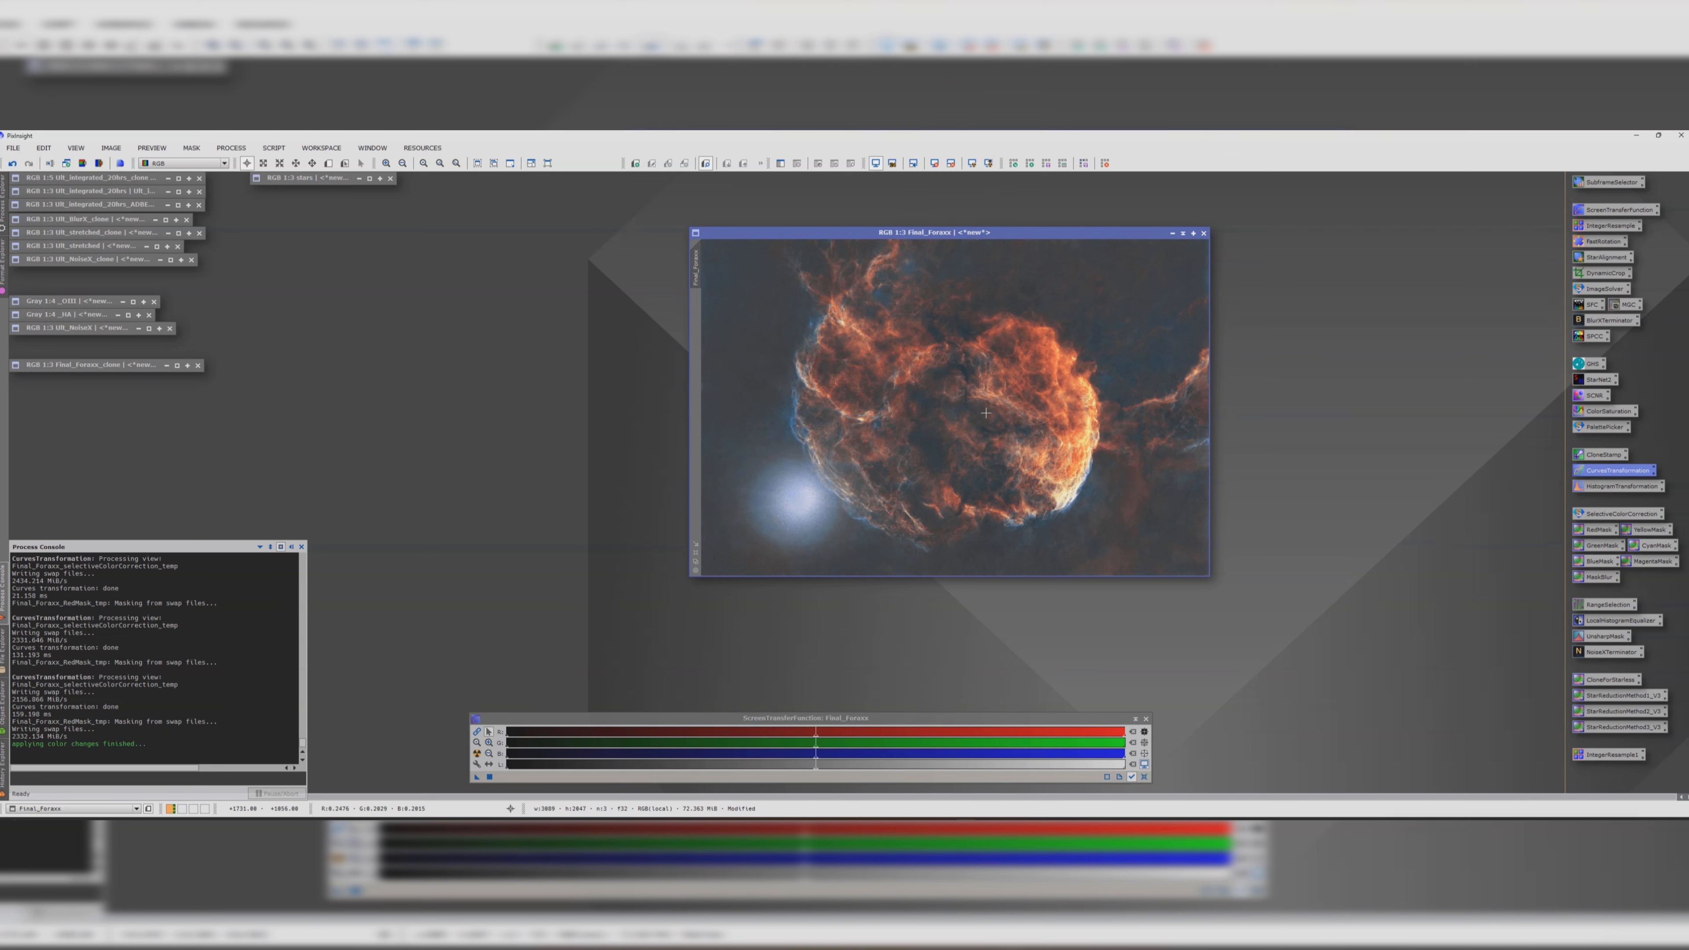
- Rename the Final_Foraxx image as Final_Colour
double_click(694, 268)
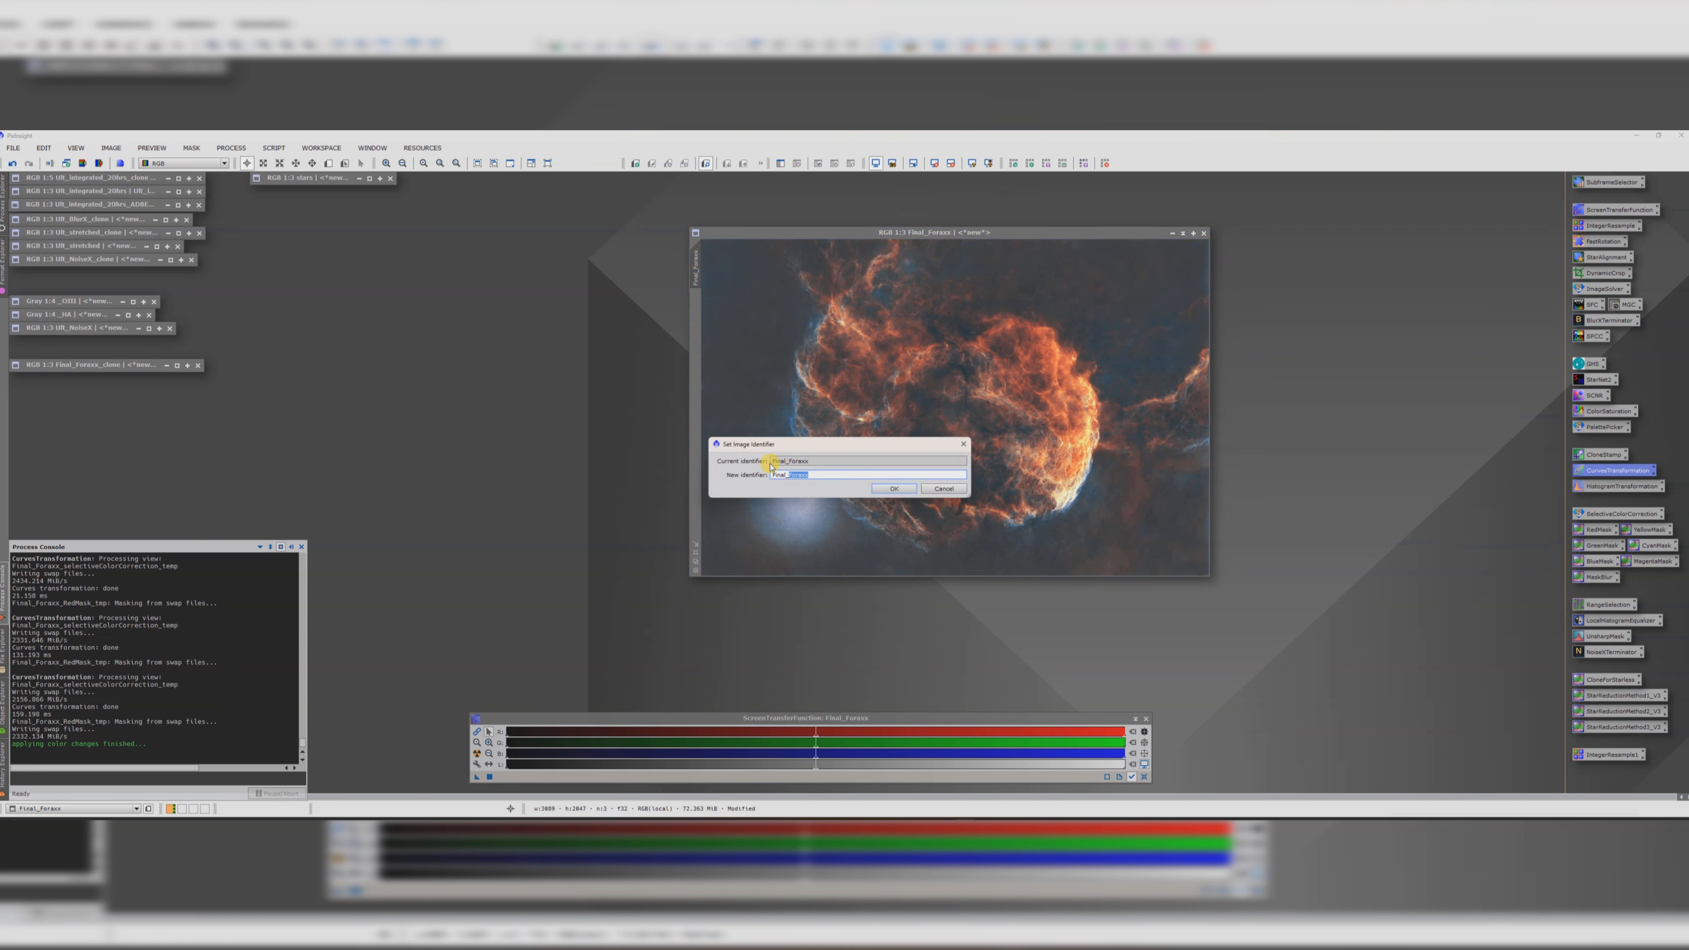
text(Final_Colour)
key(Return)
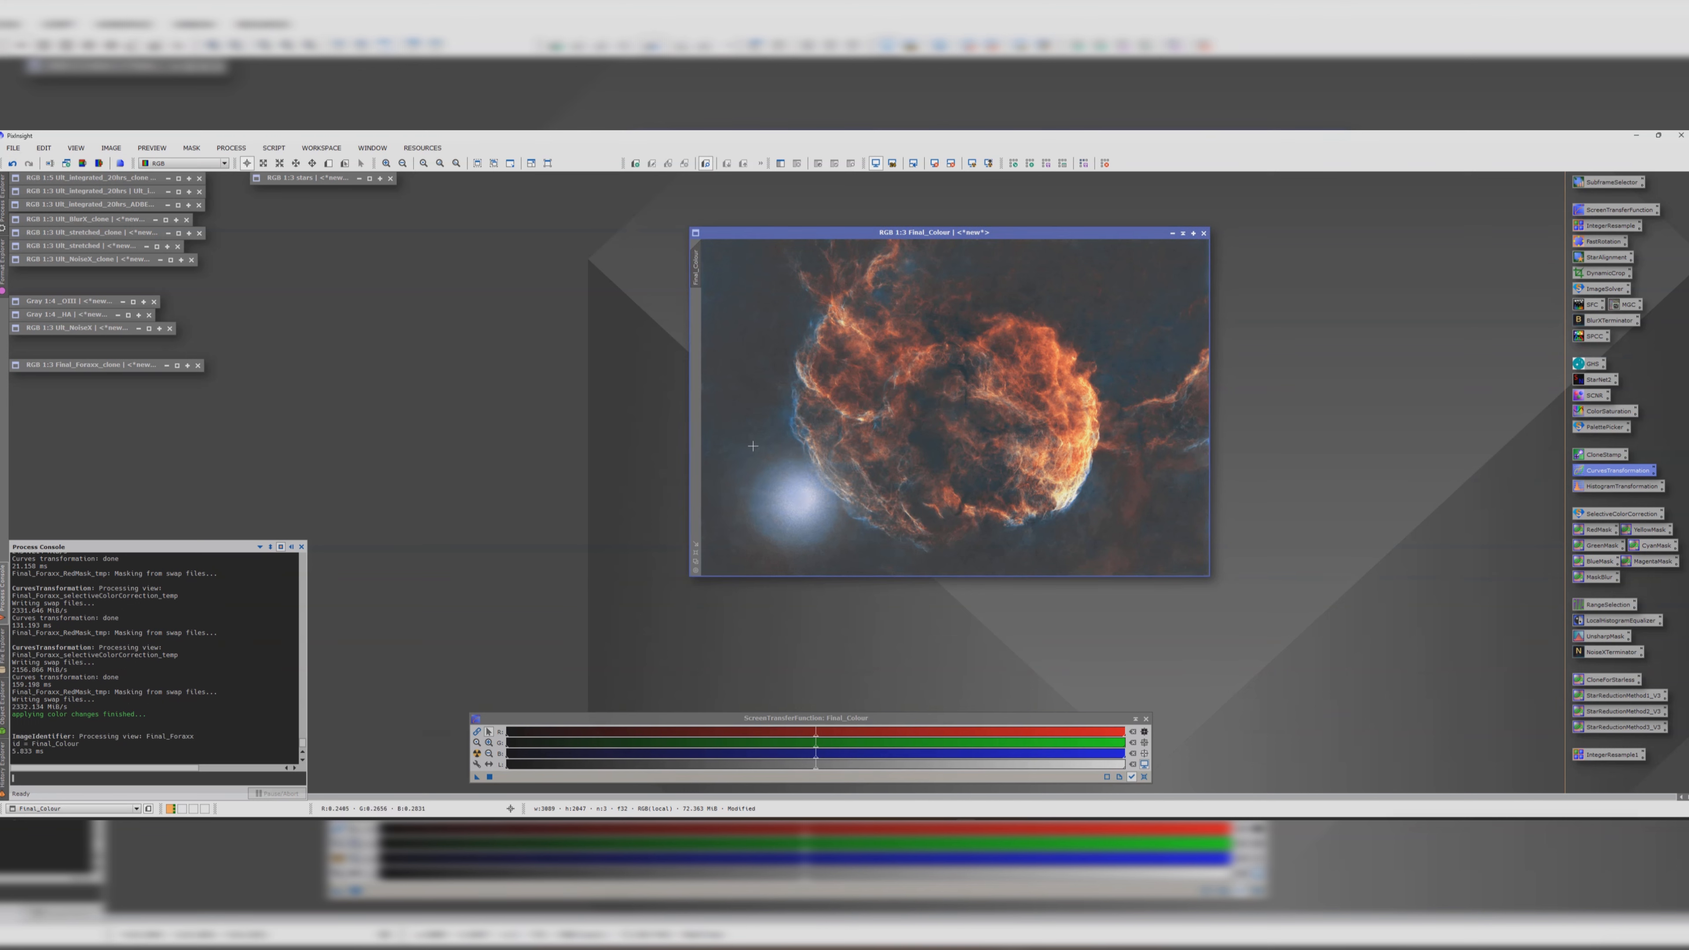
- Duplicate Final_Colour and park the minimized clone below Final_Foraxx_clone
drag(695, 268, 512, 333)
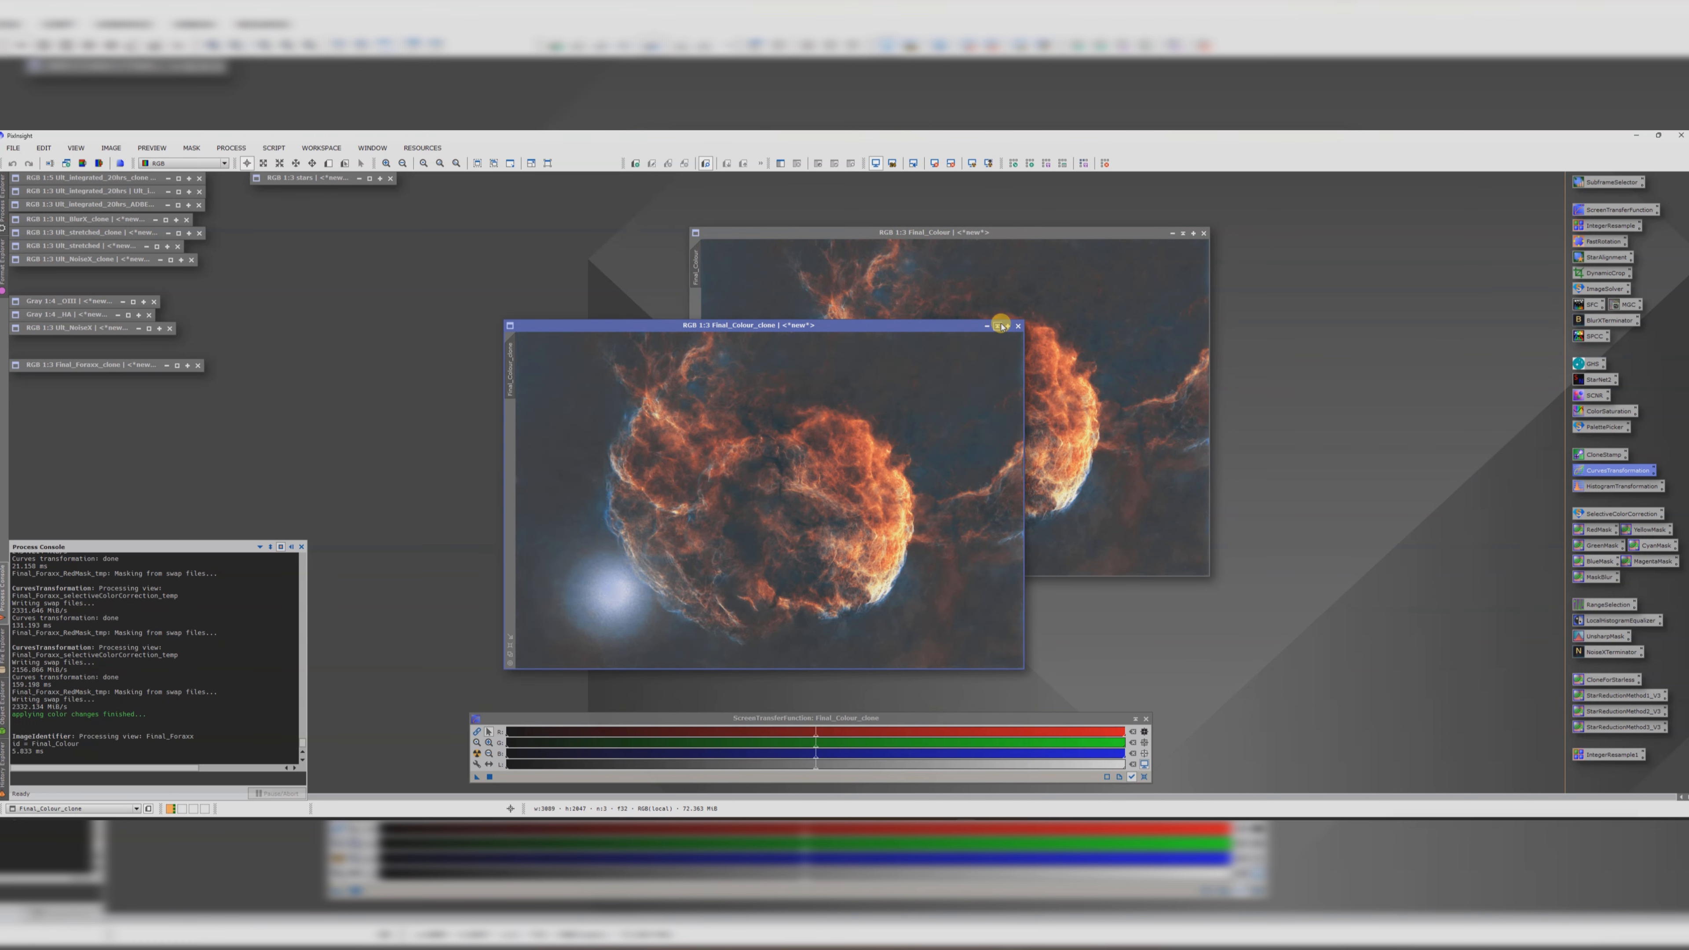
click(987, 326)
drag(735, 490, 78, 379)
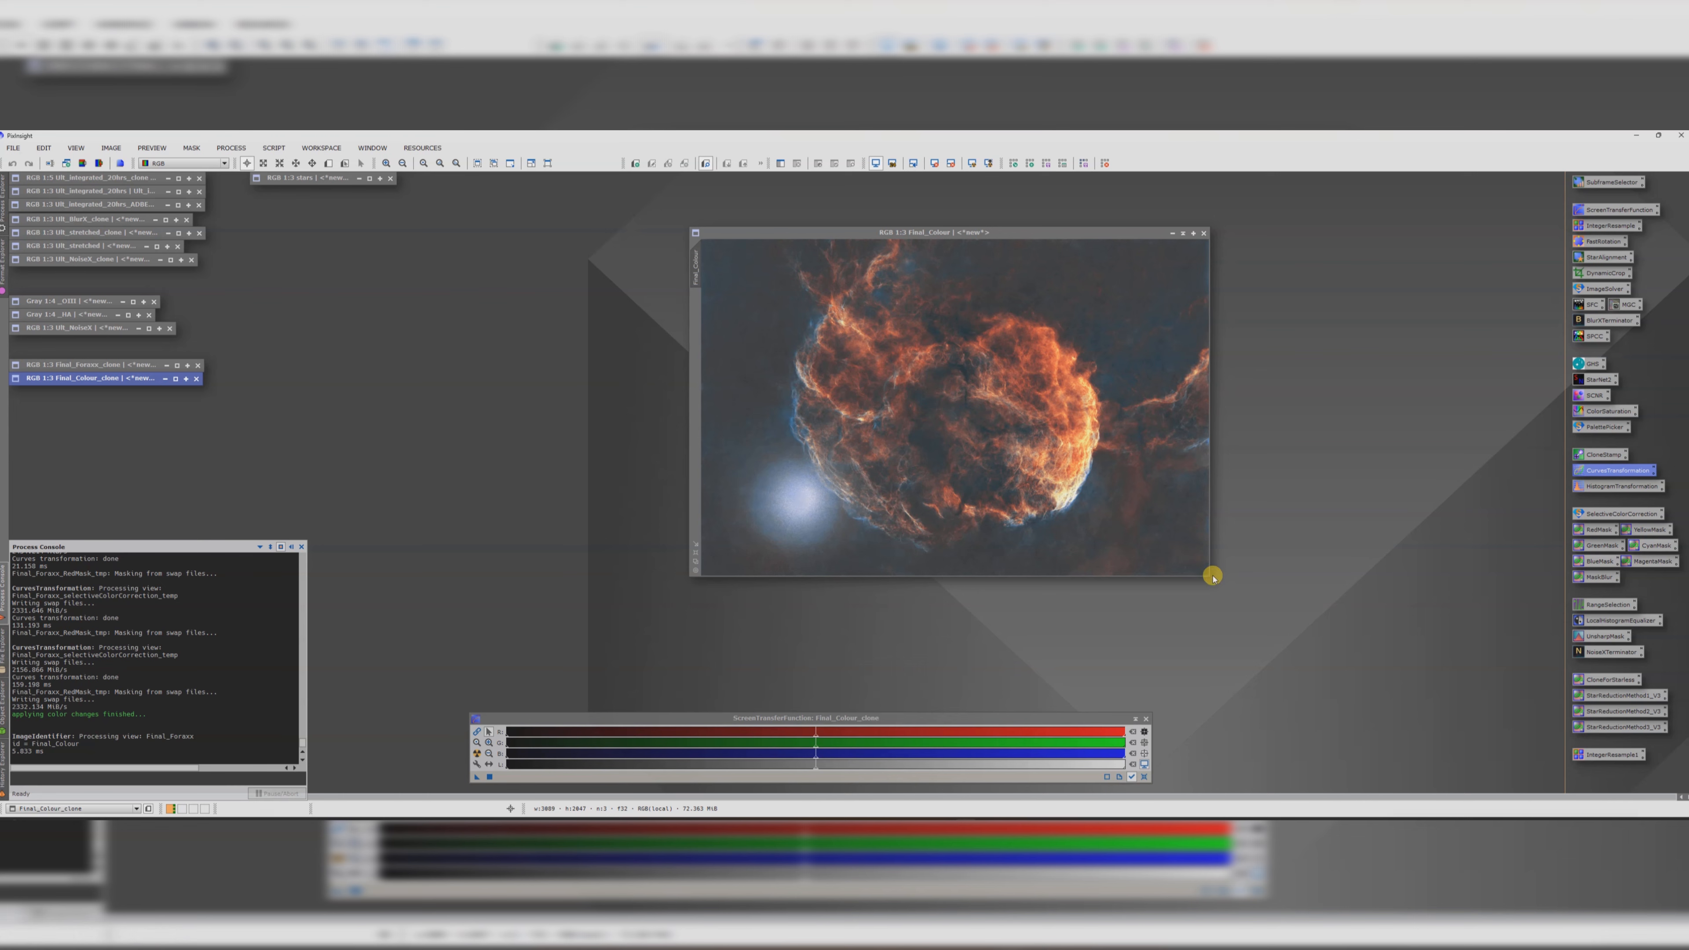
- Enlarge the Final_Colour image window and reposition it in the workspace
drag(1210, 576, 1377, 658)
scroll(898, 524, up, 1)
scroll(898, 524, down, 1)
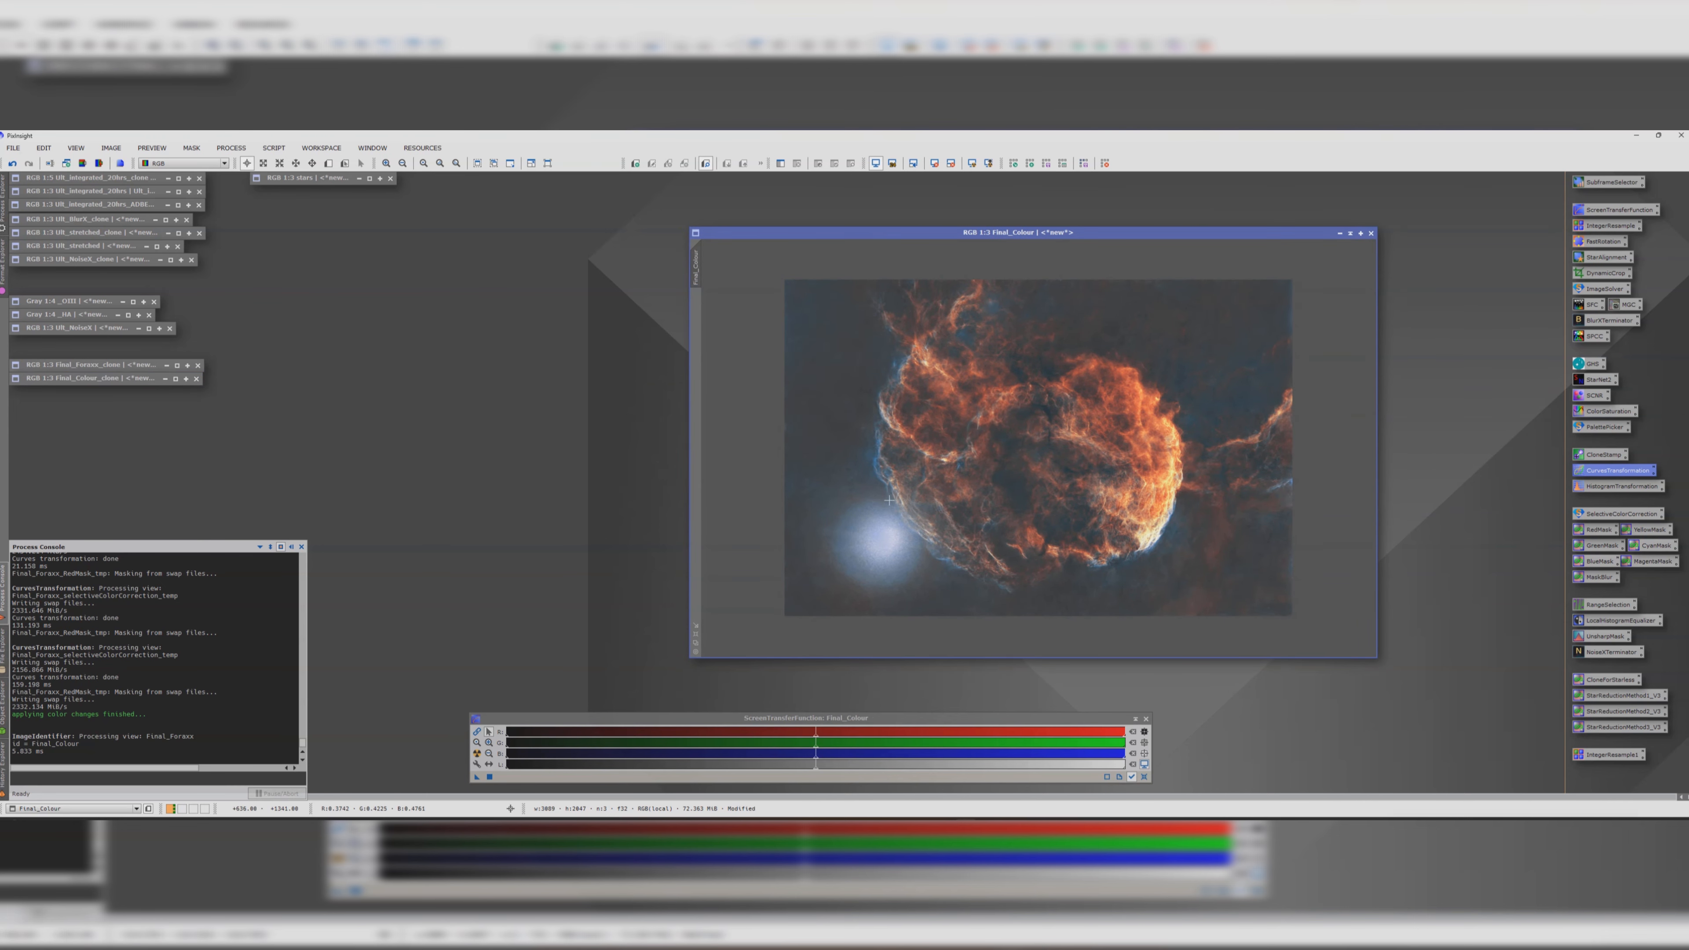
drag(777, 232, 730, 193)
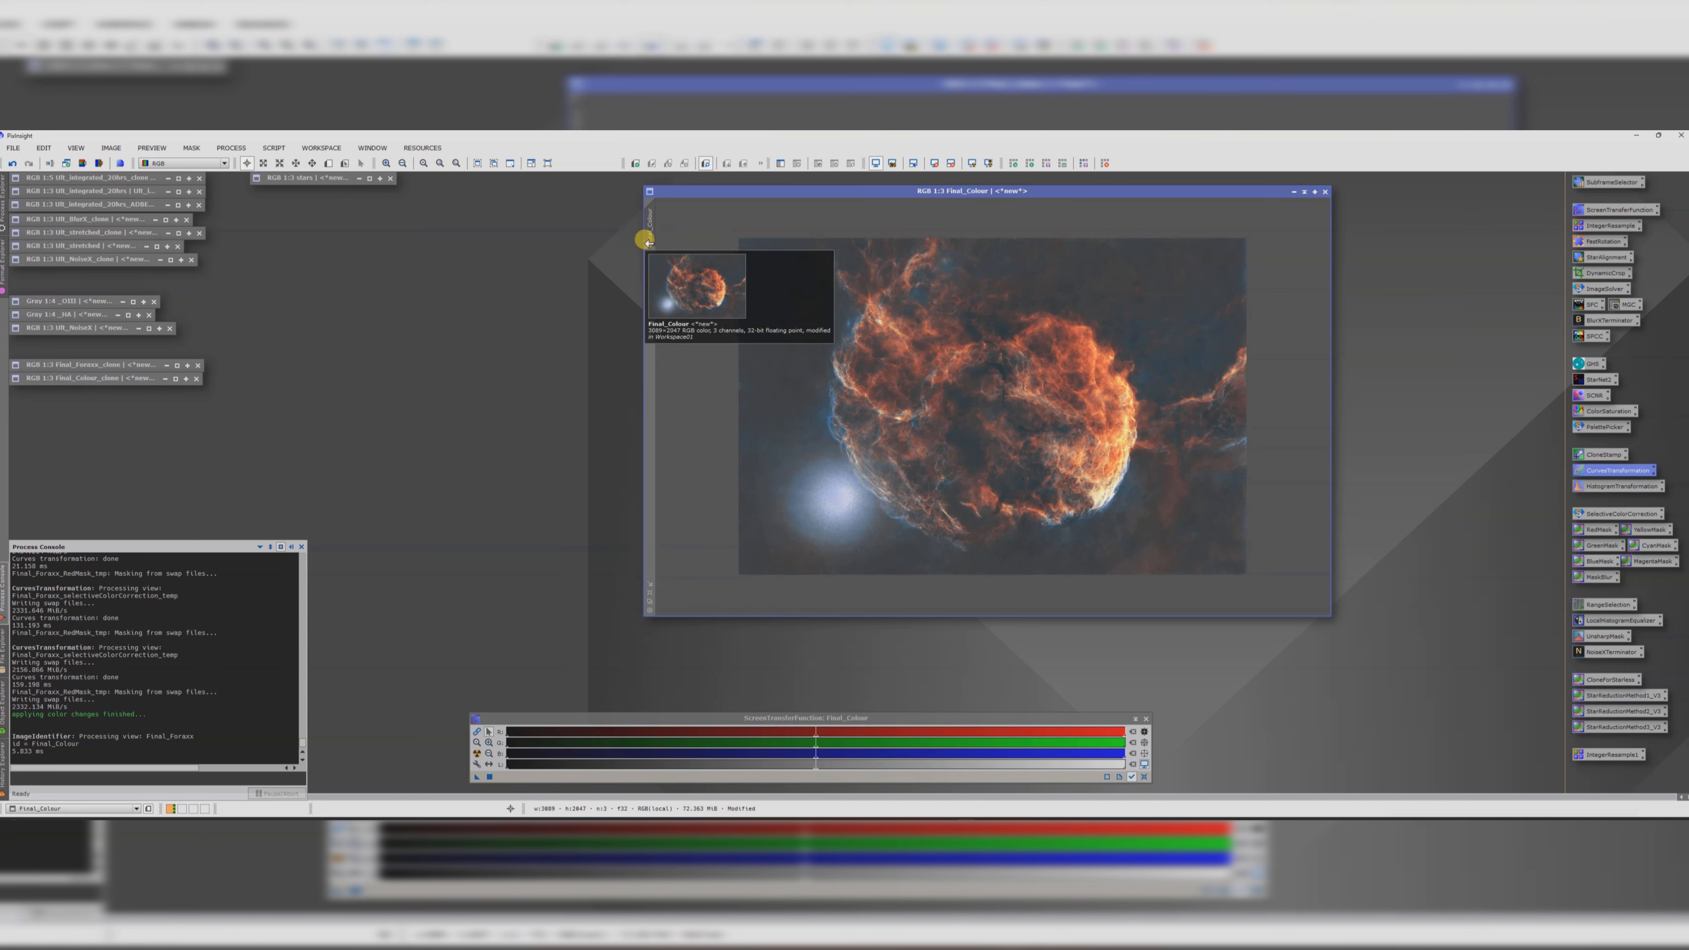
click(263, 163)
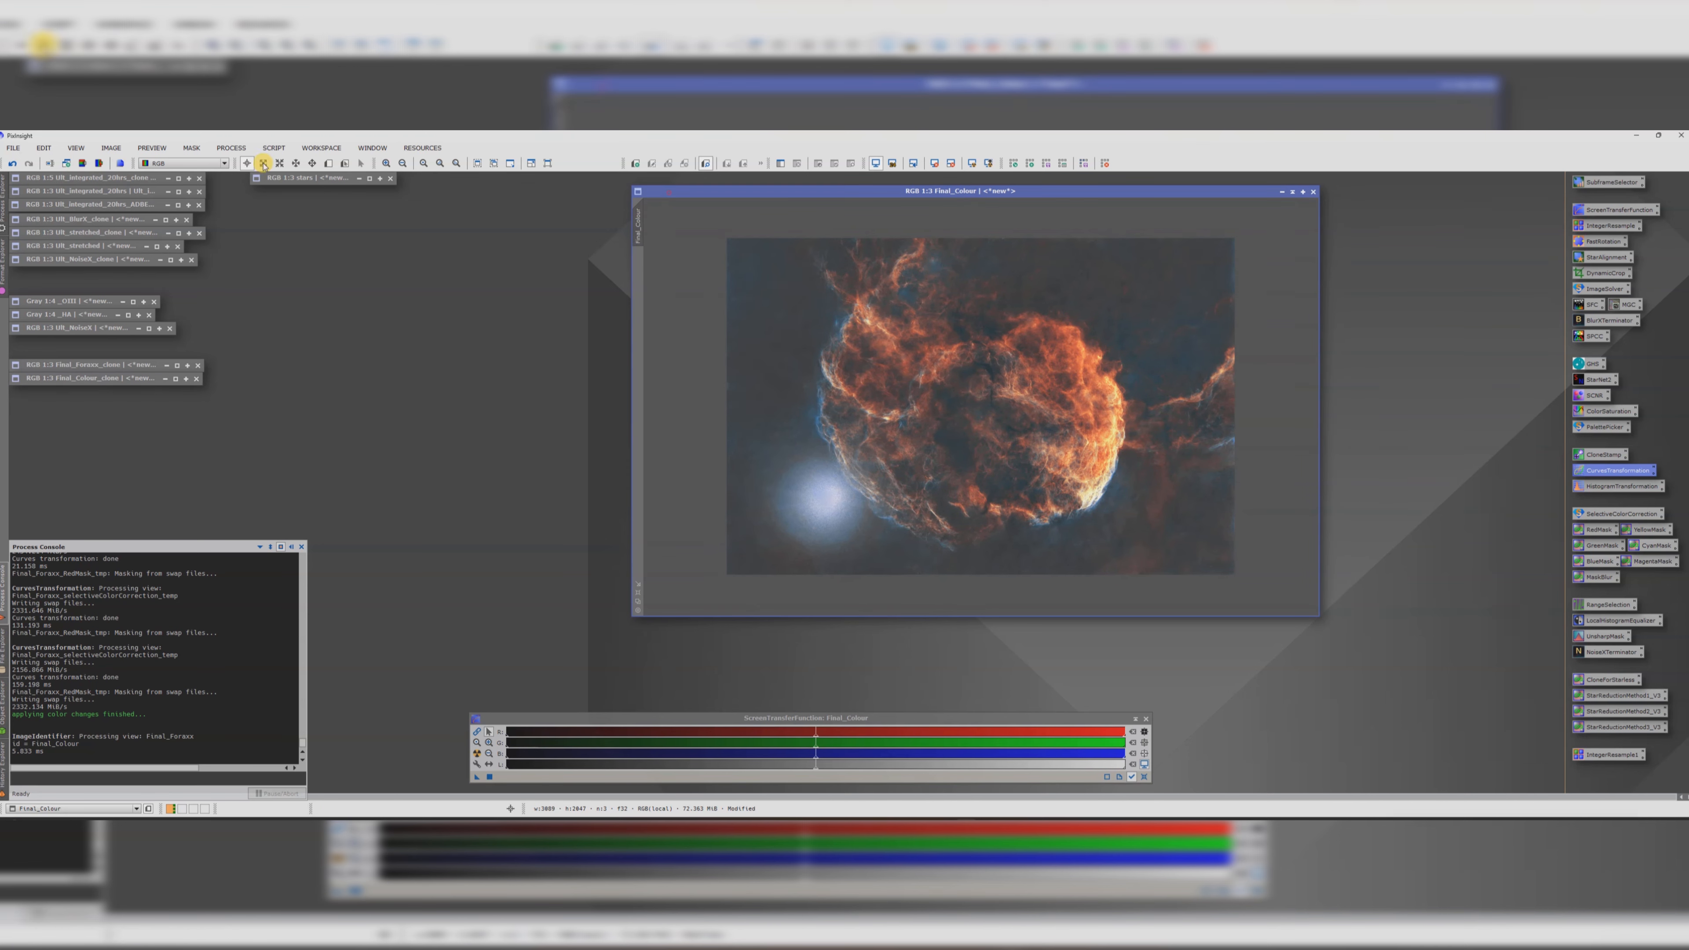
- Save the image as a 16-bit uncompressed TIFF named Final_Colour in the Jellyfish Nebula project folder
click(13, 148)
click(46, 264)
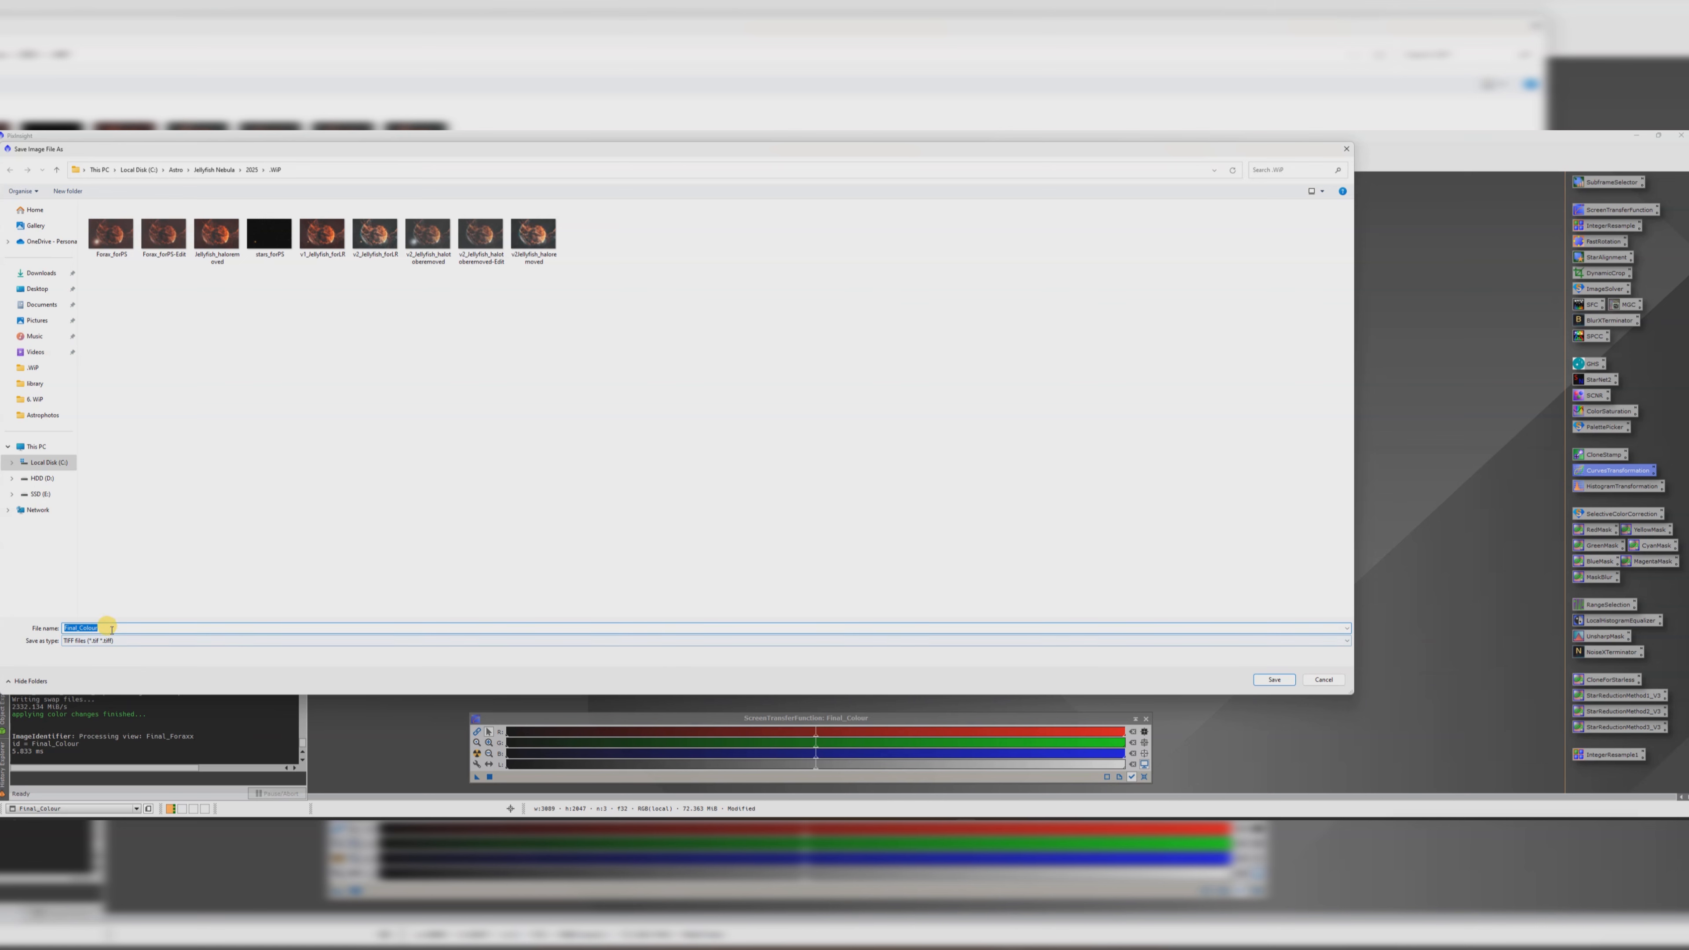
click(109, 628)
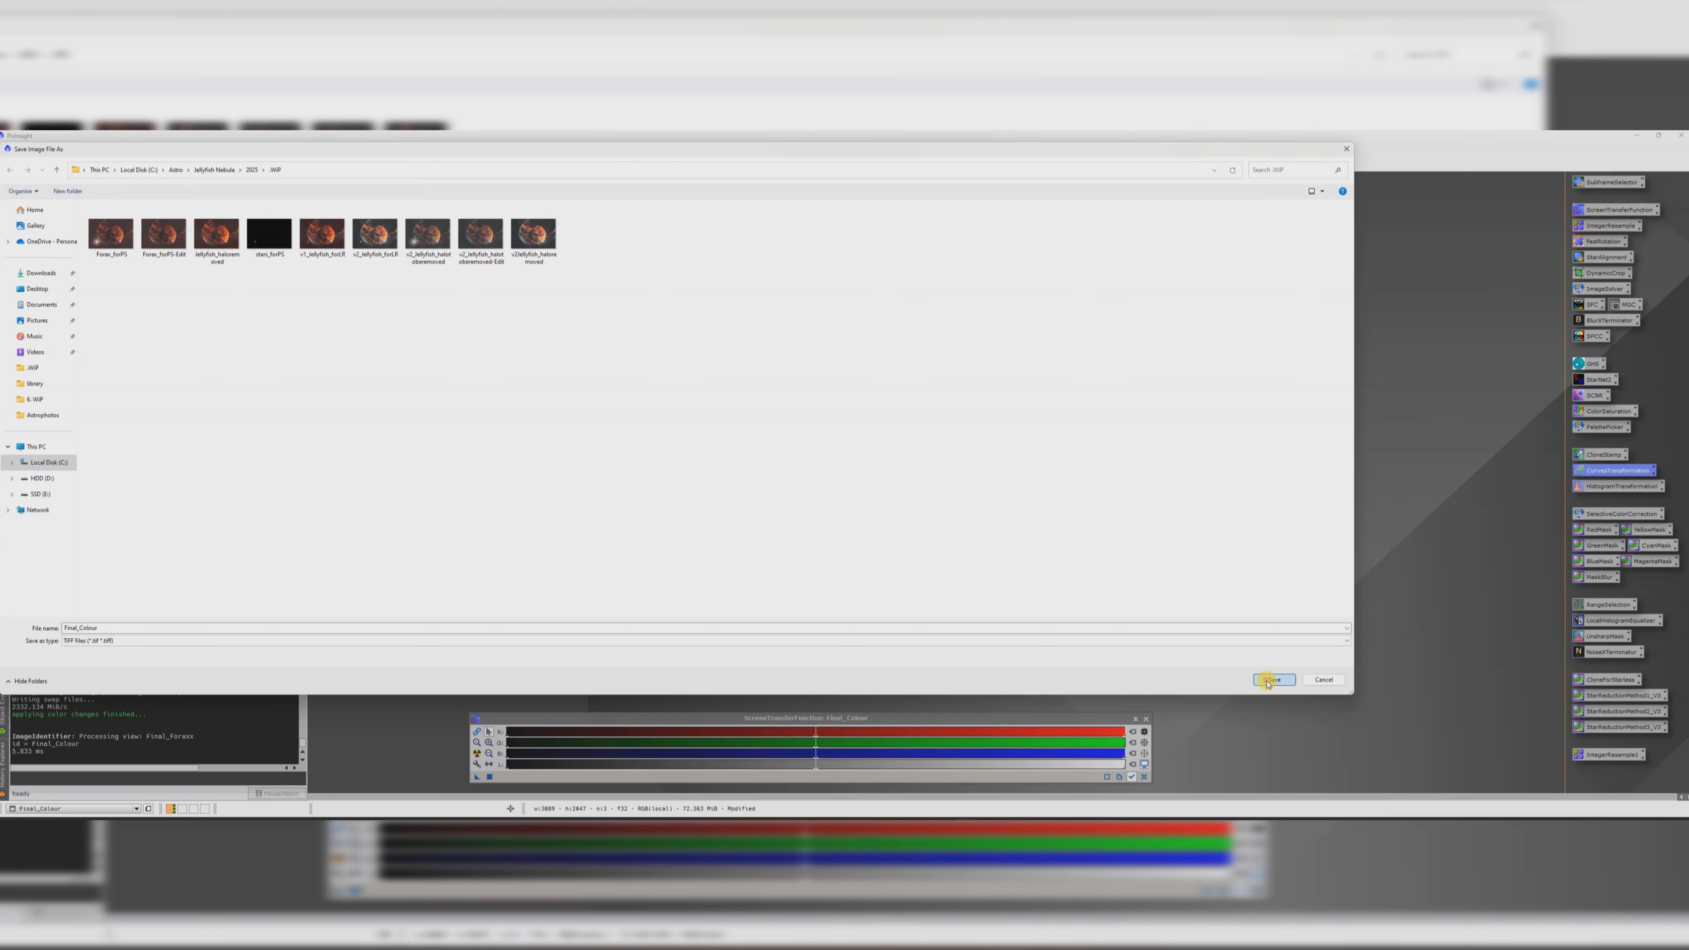
click(1273, 679)
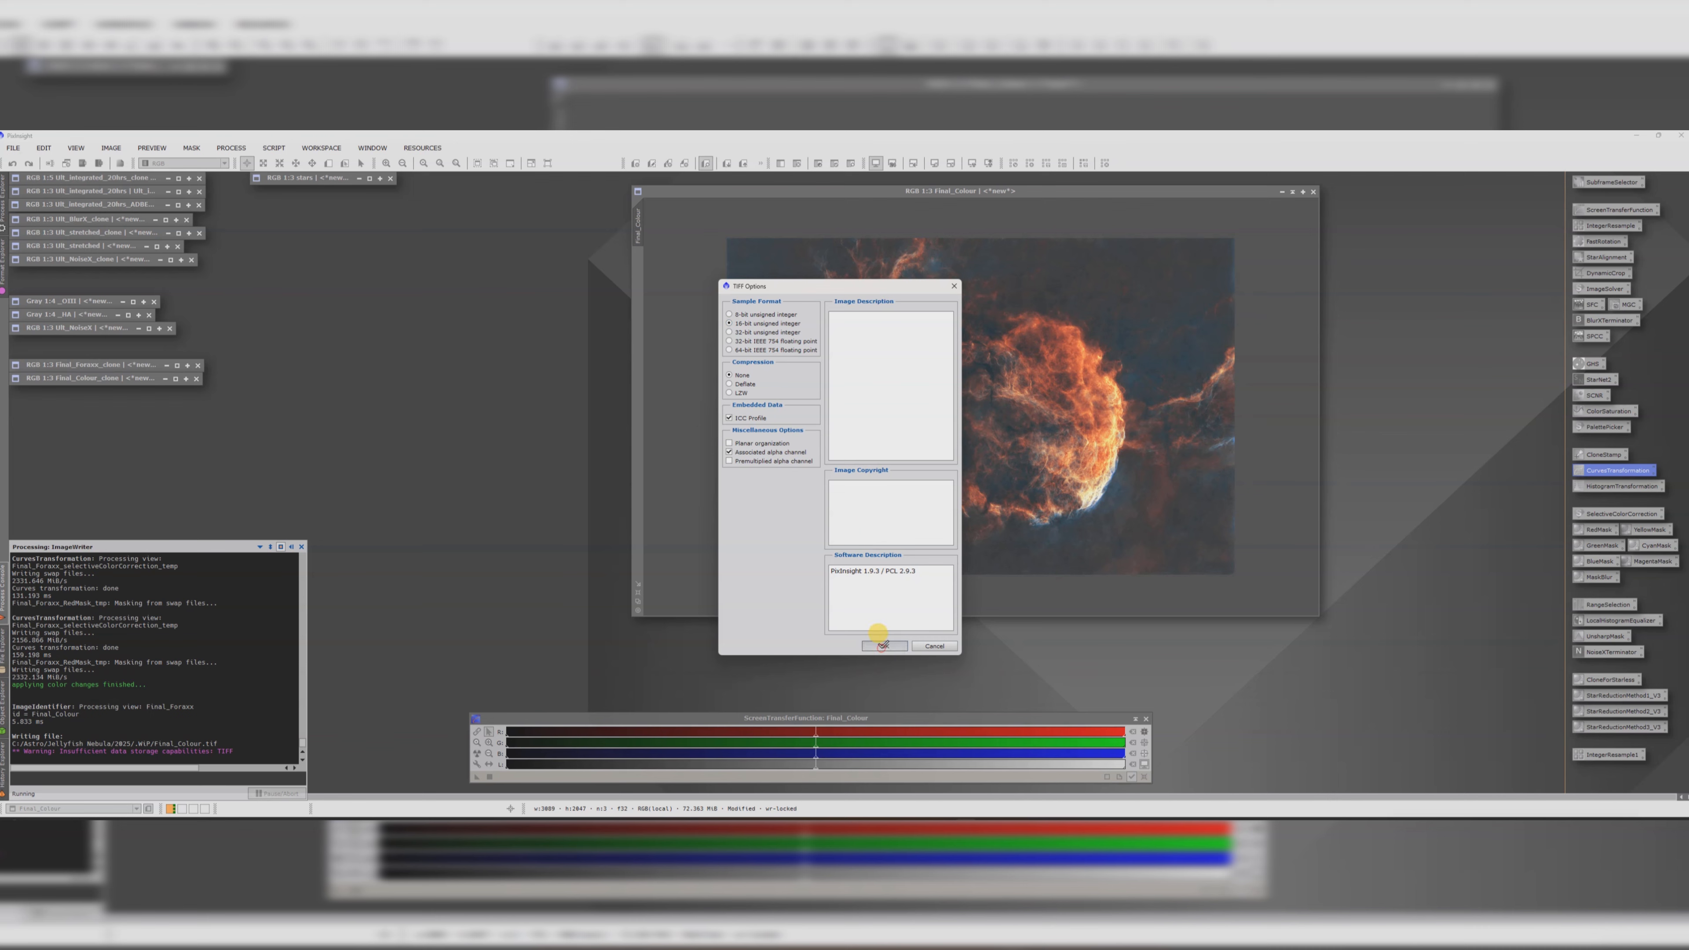
click(884, 646)
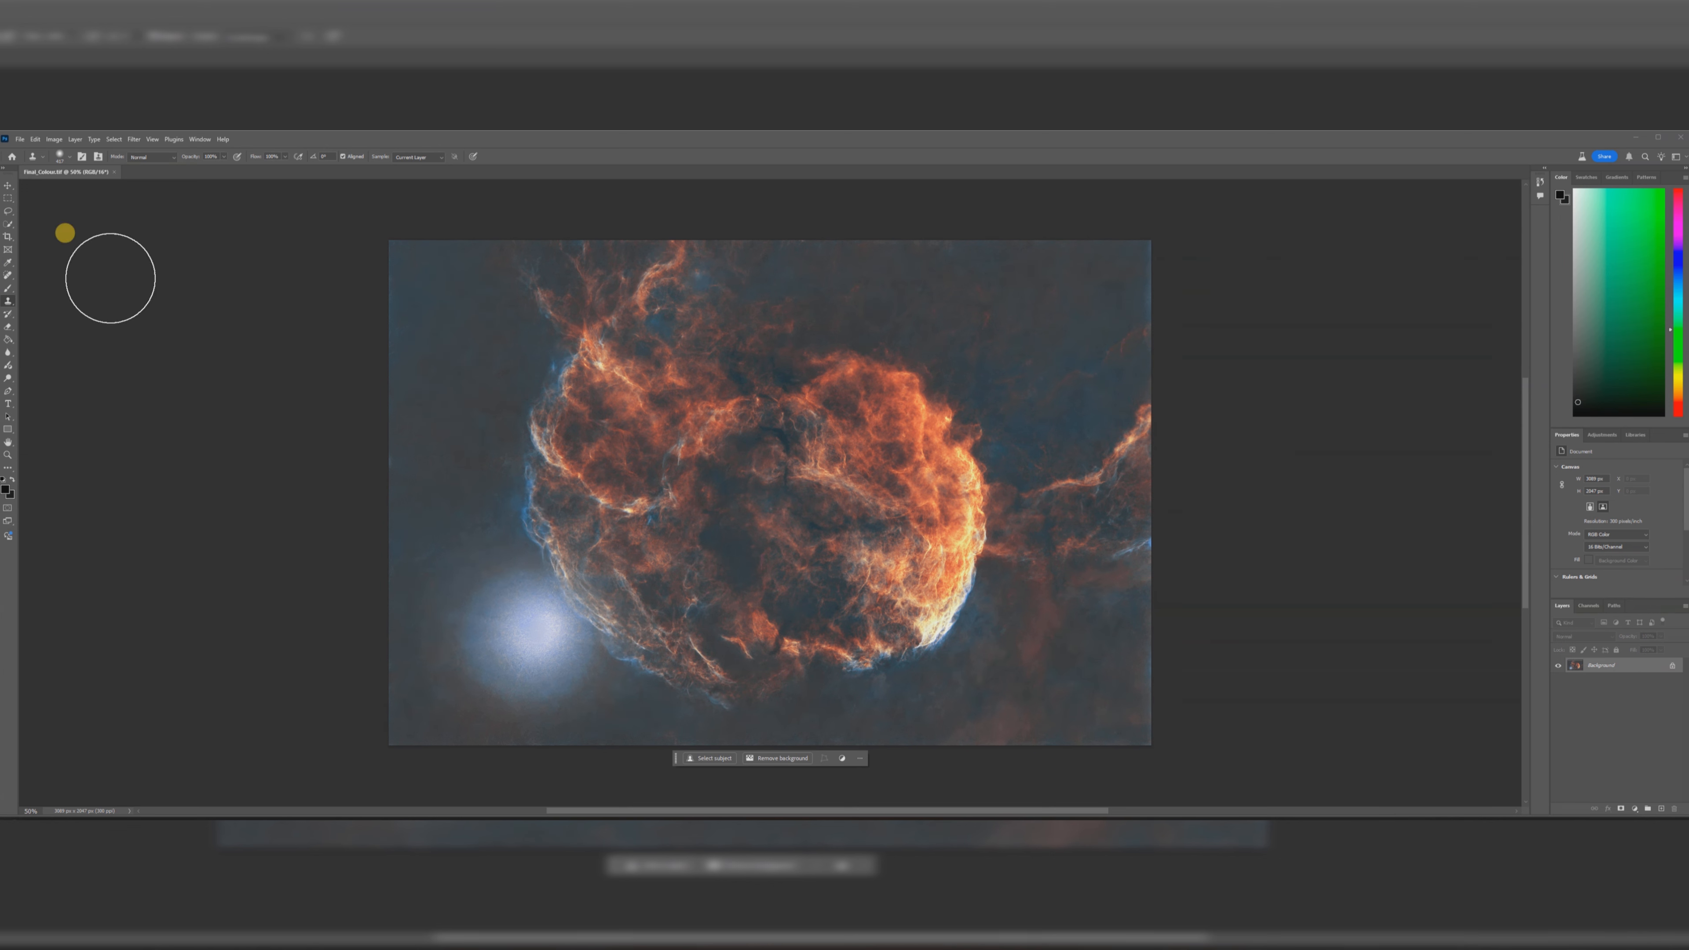
- In Photoshop, lasso the bright star halo beside the nebula and run Generative Fill on it with an empty prompt
click(8, 210)
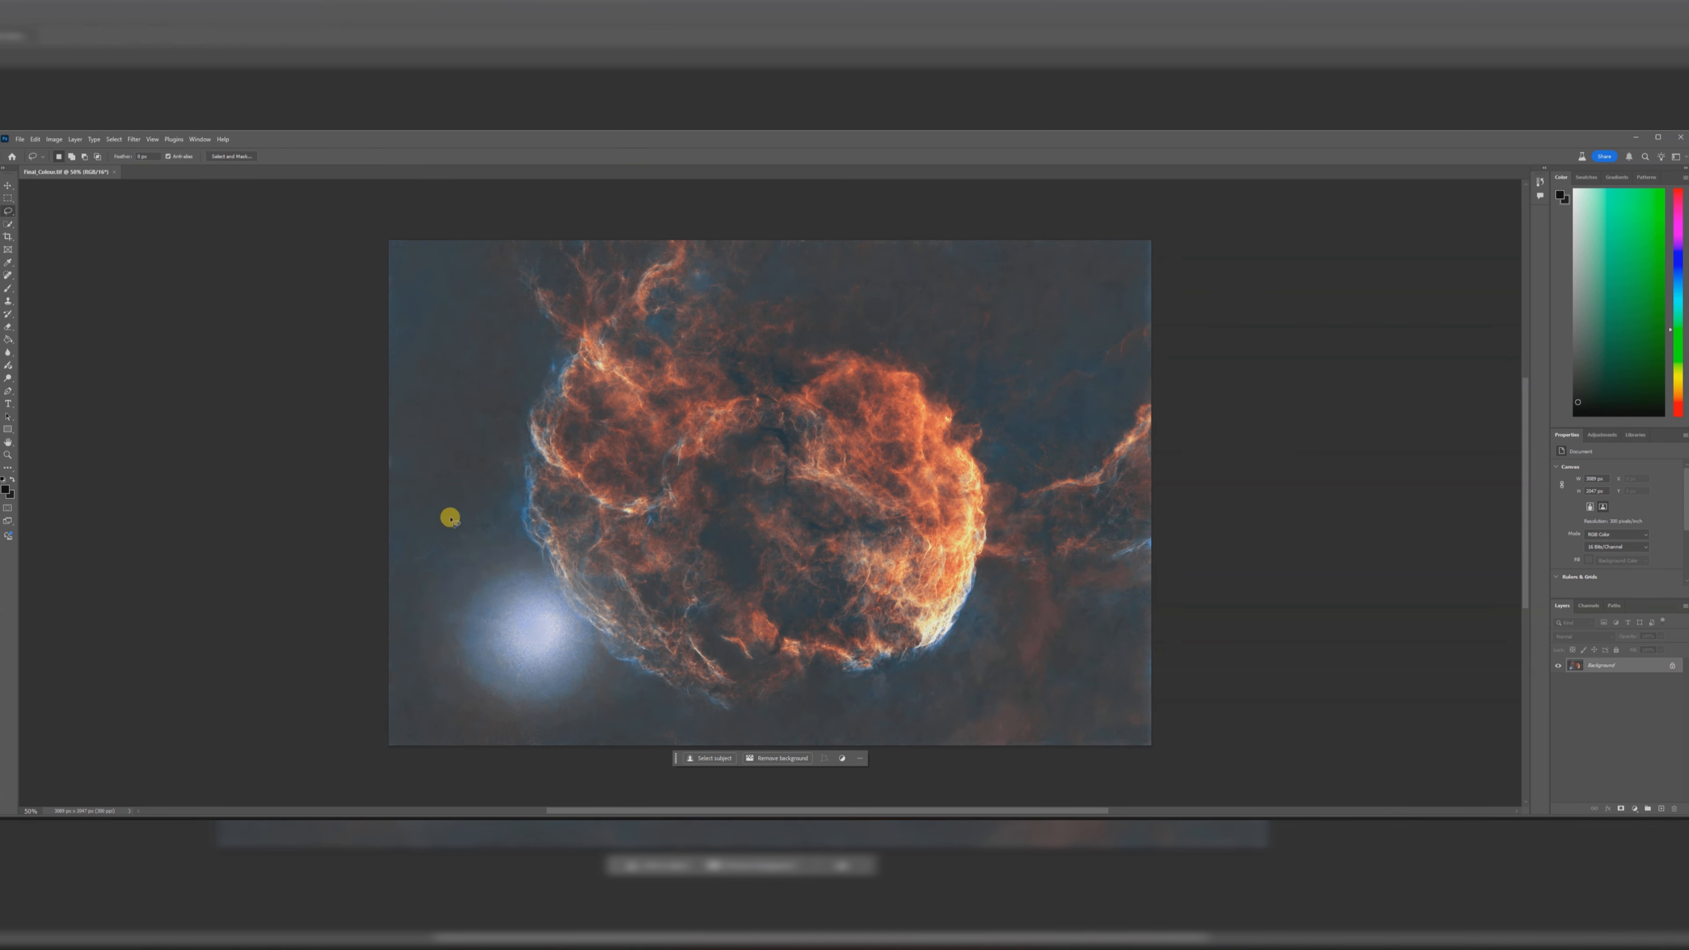
mouse_move(539, 562)
mouse_down()
mouse_move(597, 643)
mouse_move(592, 704)
mouse_move(540, 722)
mouse_move(487, 711)
mouse_move(437, 633)
mouse_move(480, 565)
mouse_move(542, 561)
mouse_up()
click(452, 734)
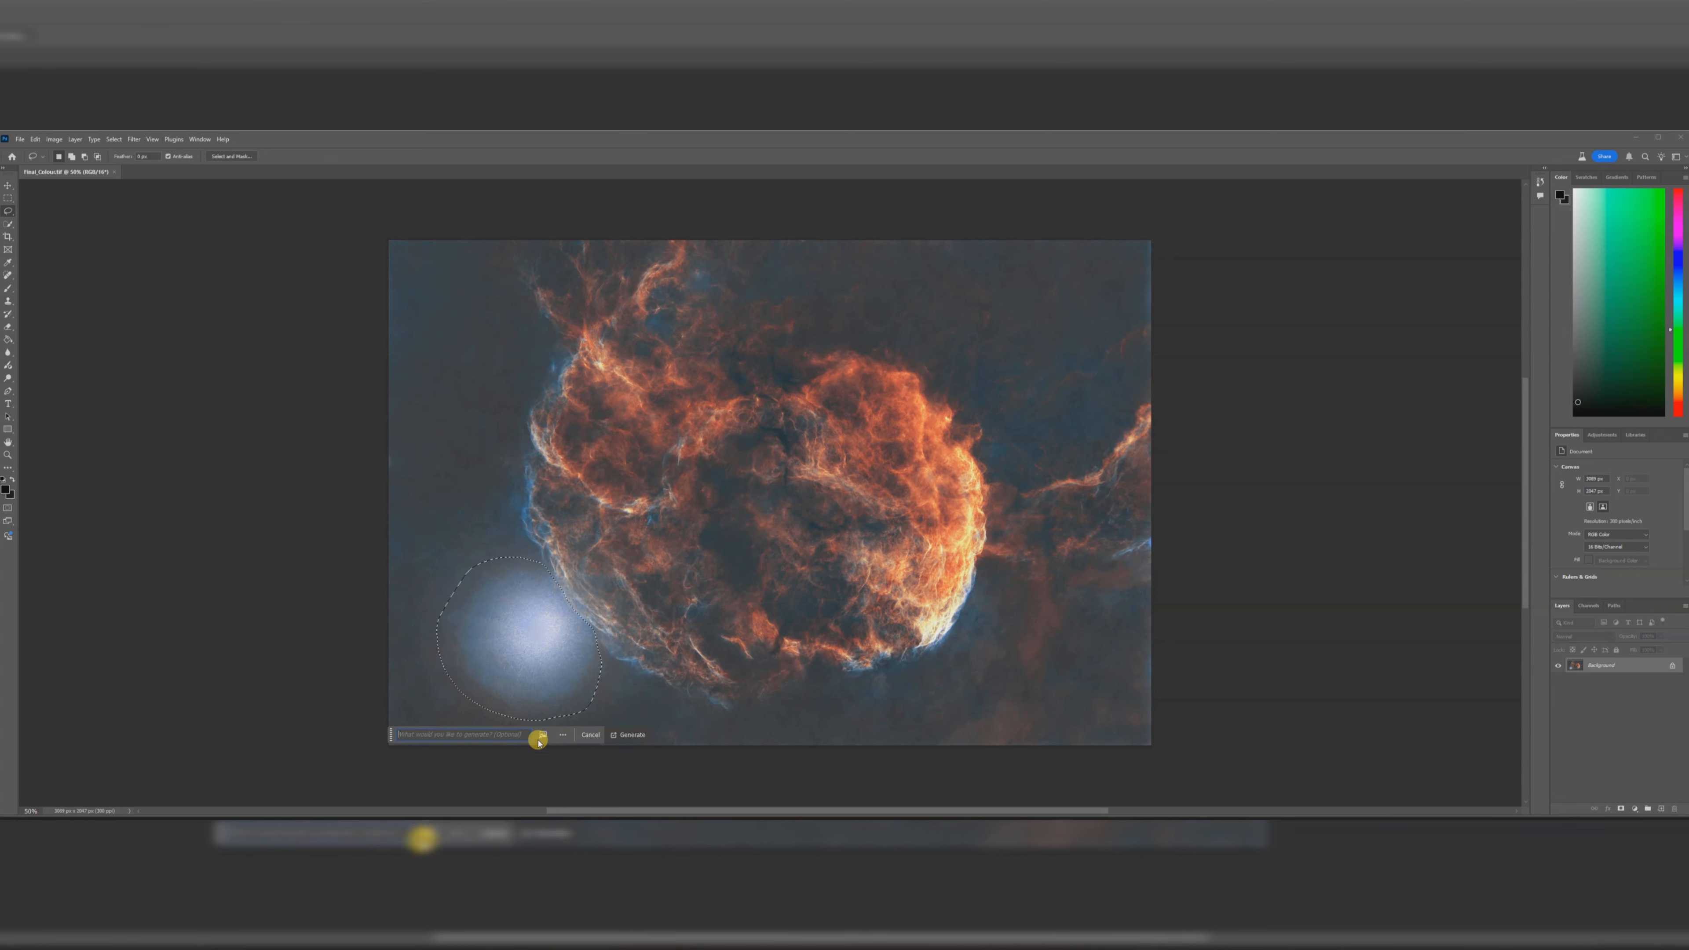
click(633, 735)
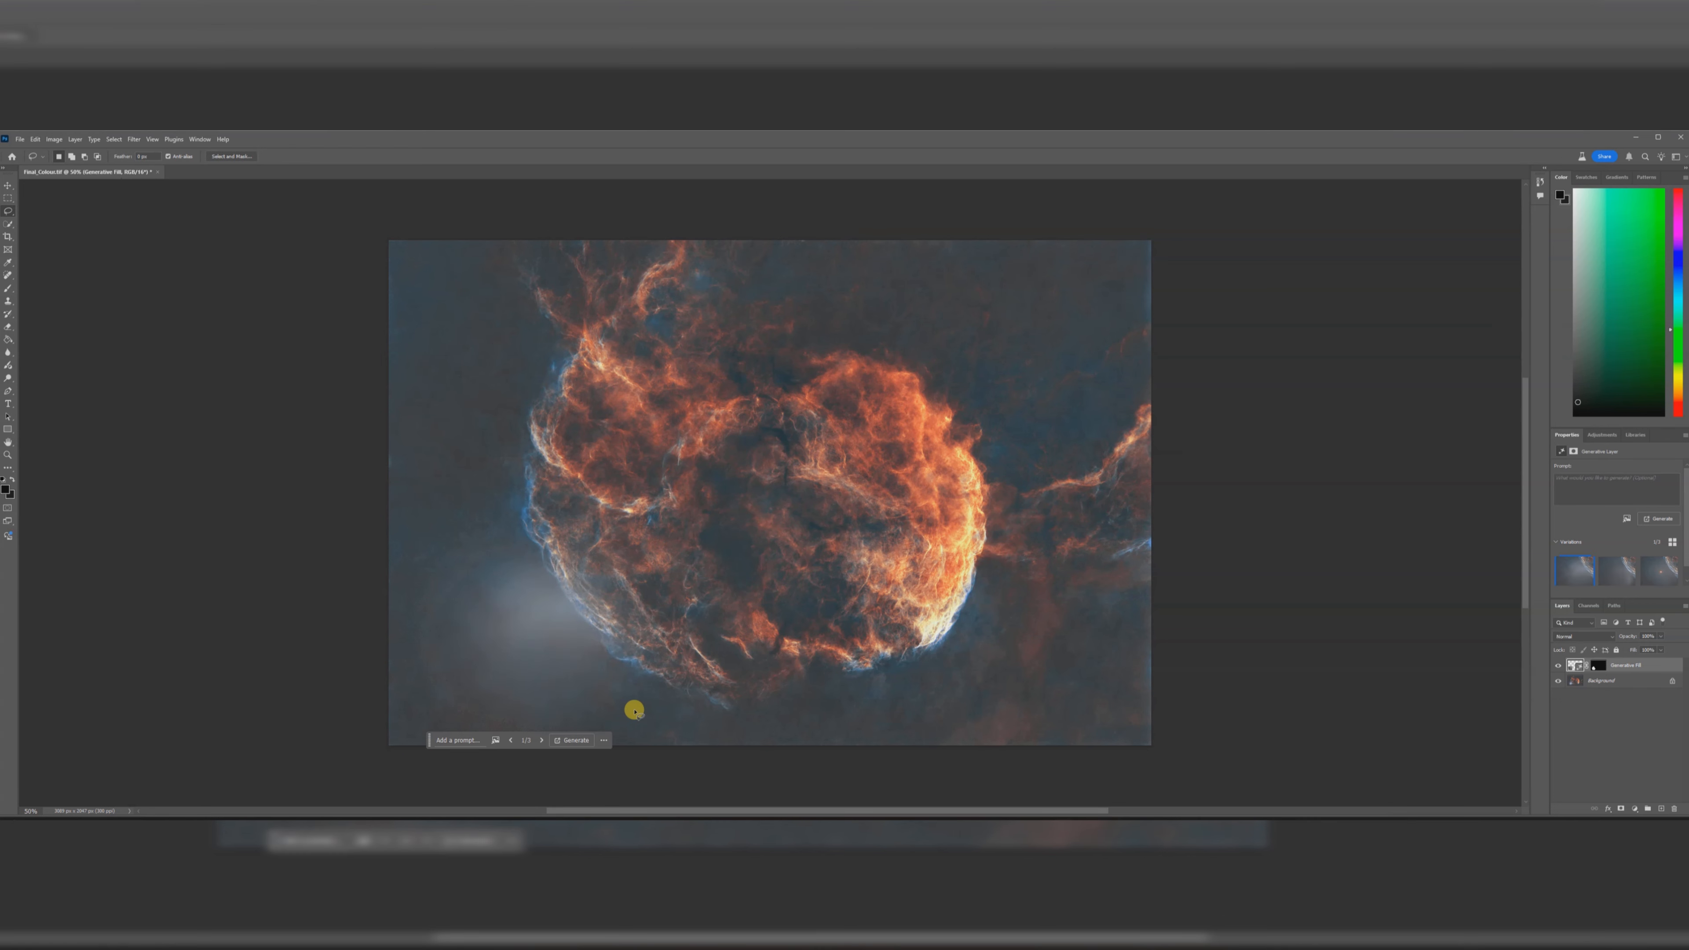
- Choose the third Generative Fill variation and flatten the image
click(538, 740)
click(539, 742)
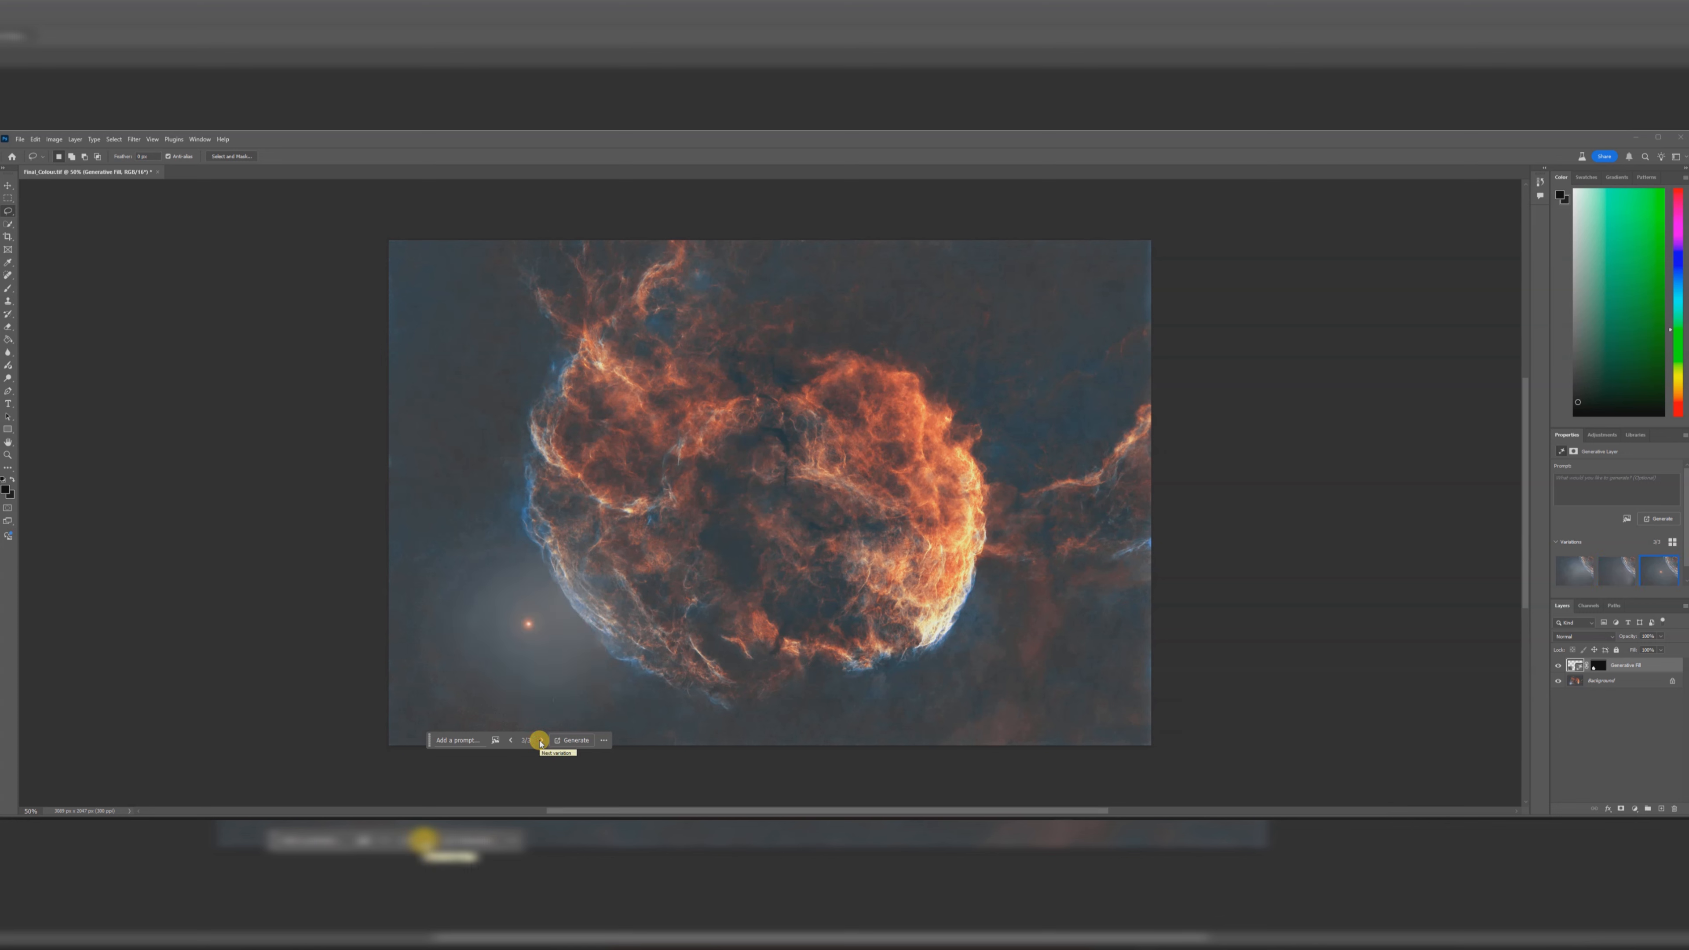
click(1598, 683)
right_click(1598, 683)
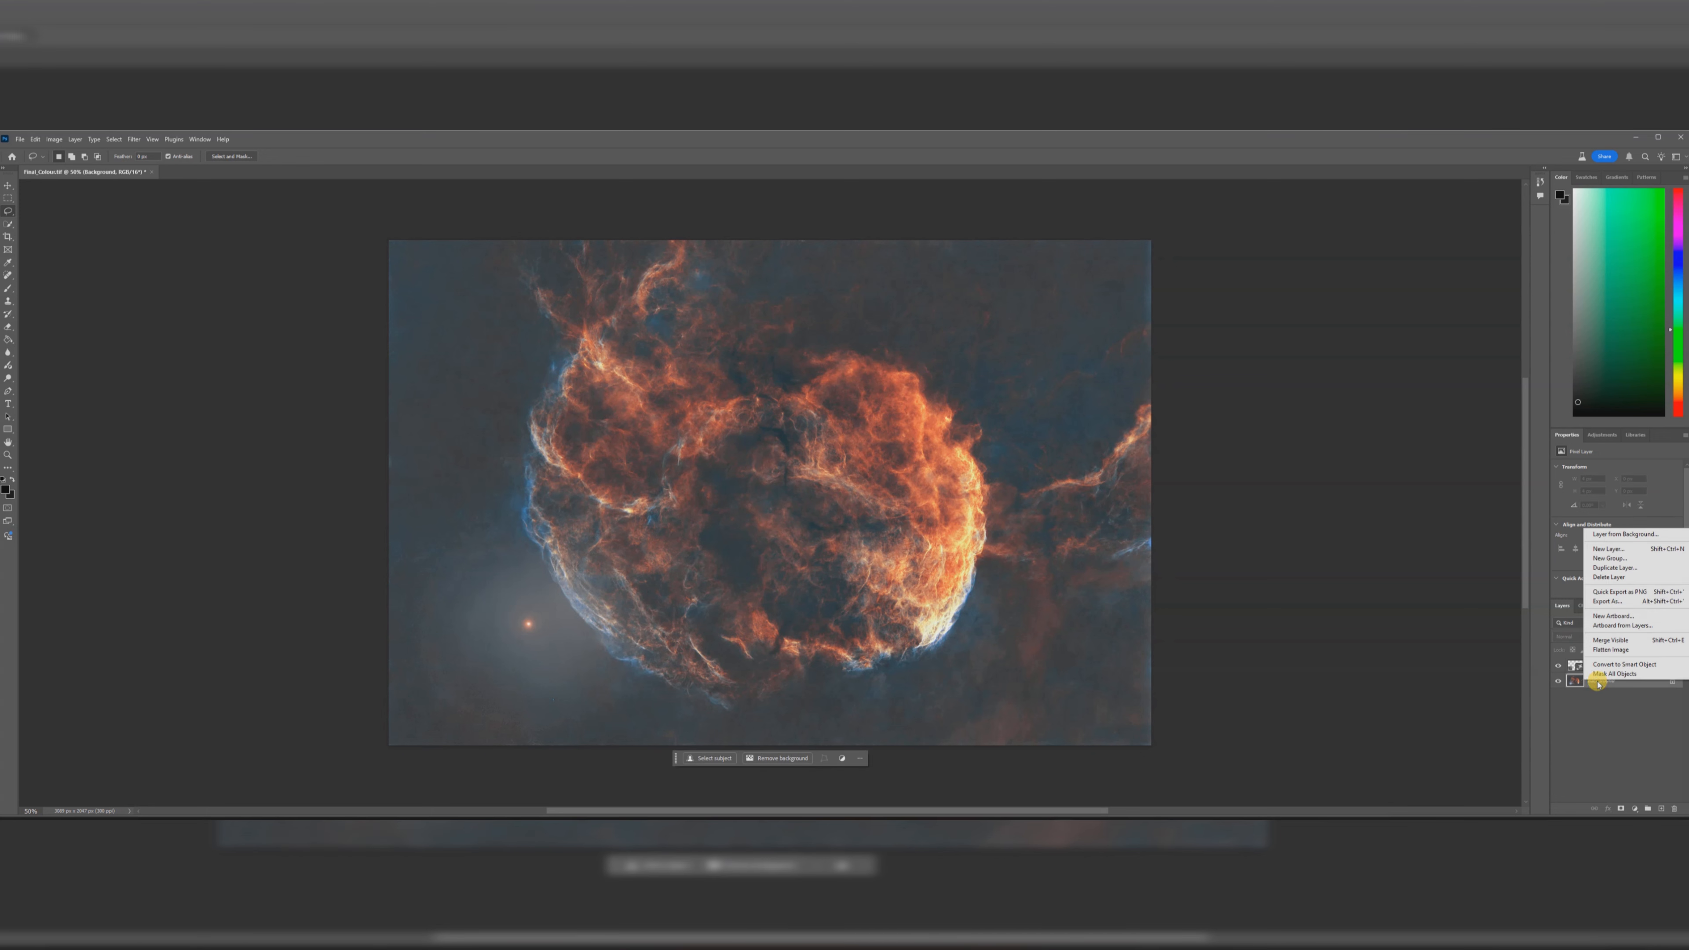
click(1610, 649)
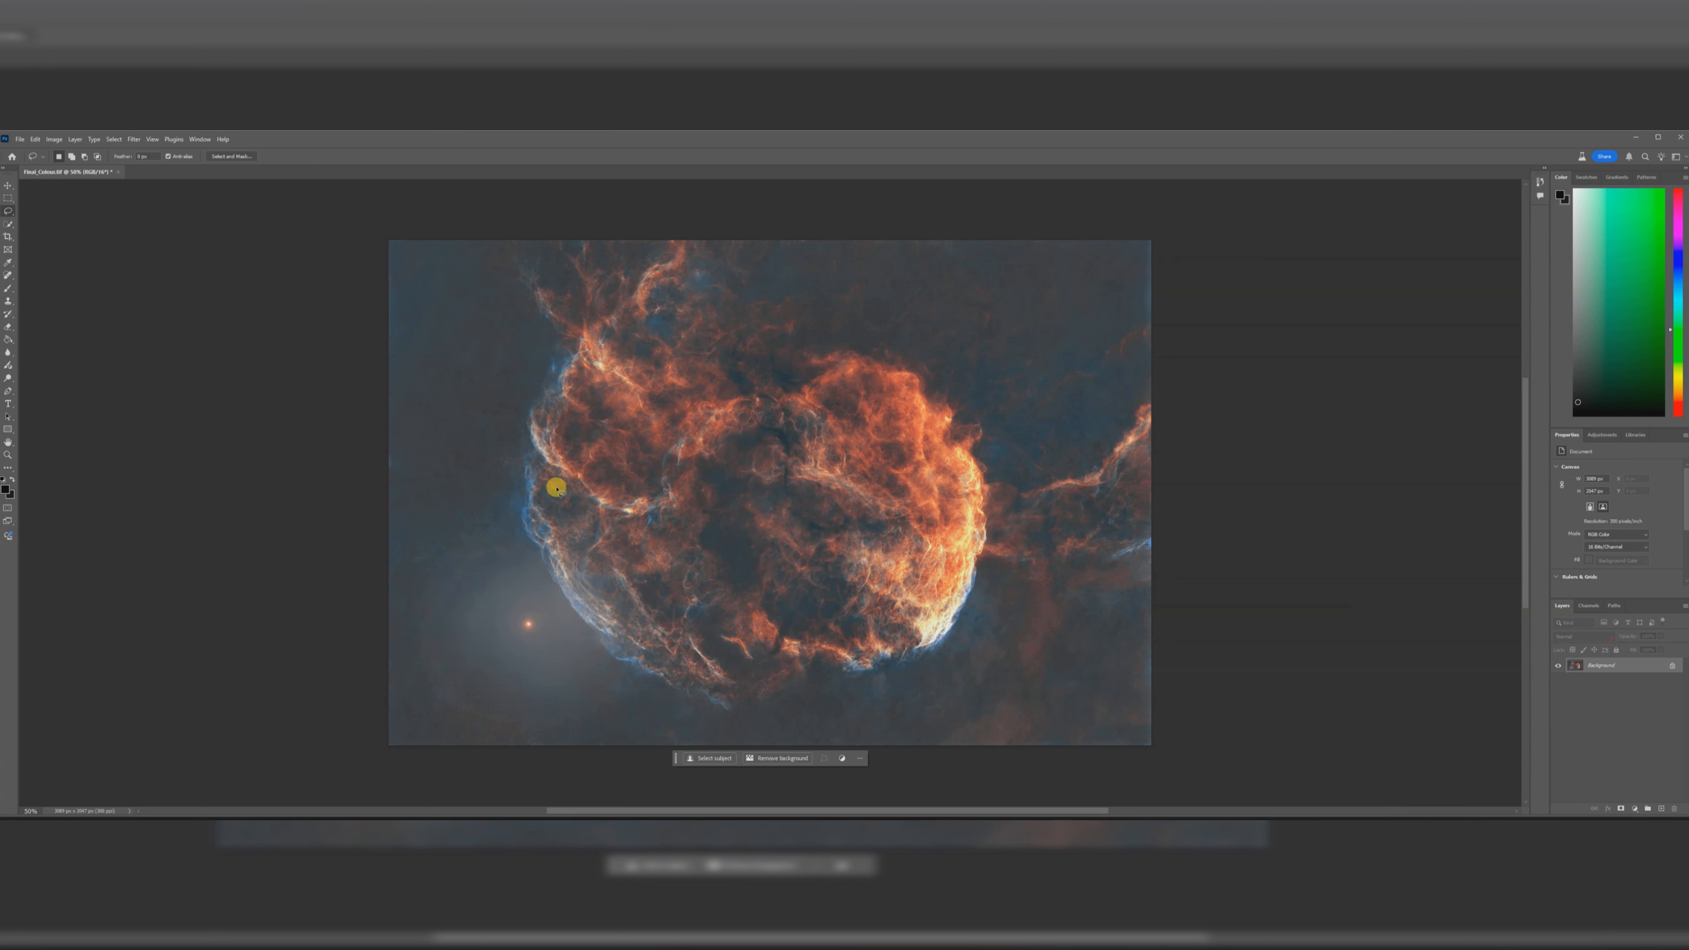
- Lasso a larger area around the remaining halo glow and small star, and run Generative Fill with an empty prompt
mouse_move(513, 541)
mouse_down()
mouse_move(623, 674)
mouse_move(618, 706)
mouse_move(580, 734)
mouse_move(459, 733)
mouse_move(404, 692)
mouse_move(409, 602)
mouse_move(425, 538)
mouse_move(517, 543)
mouse_up()
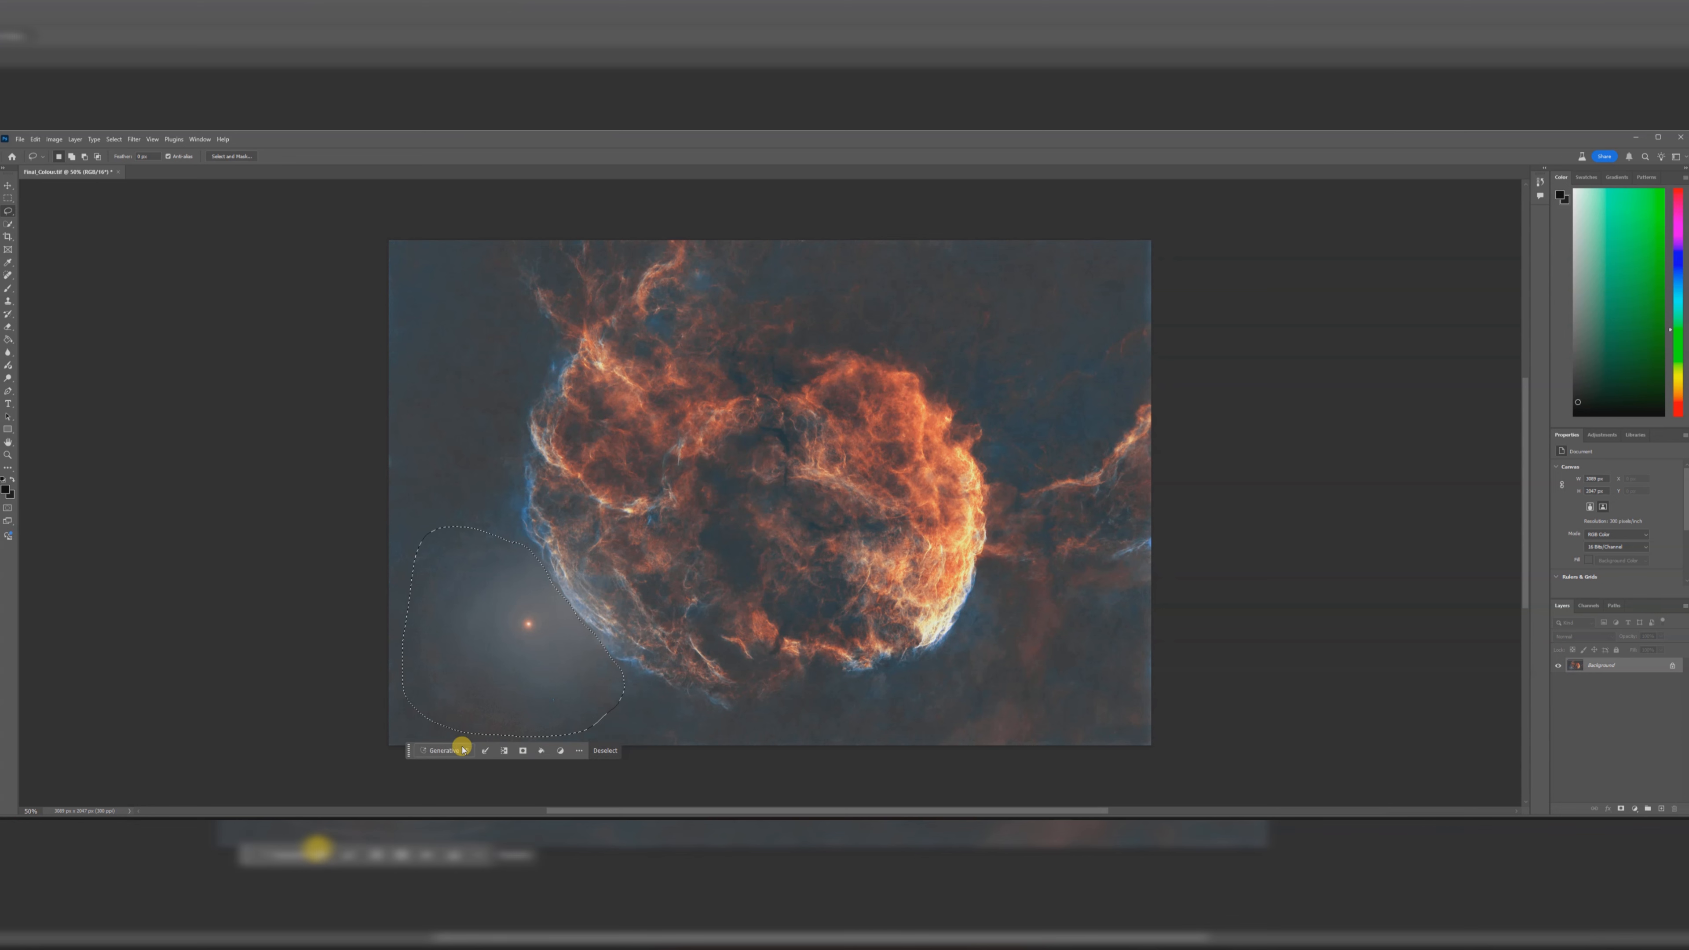
click(464, 749)
click(613, 749)
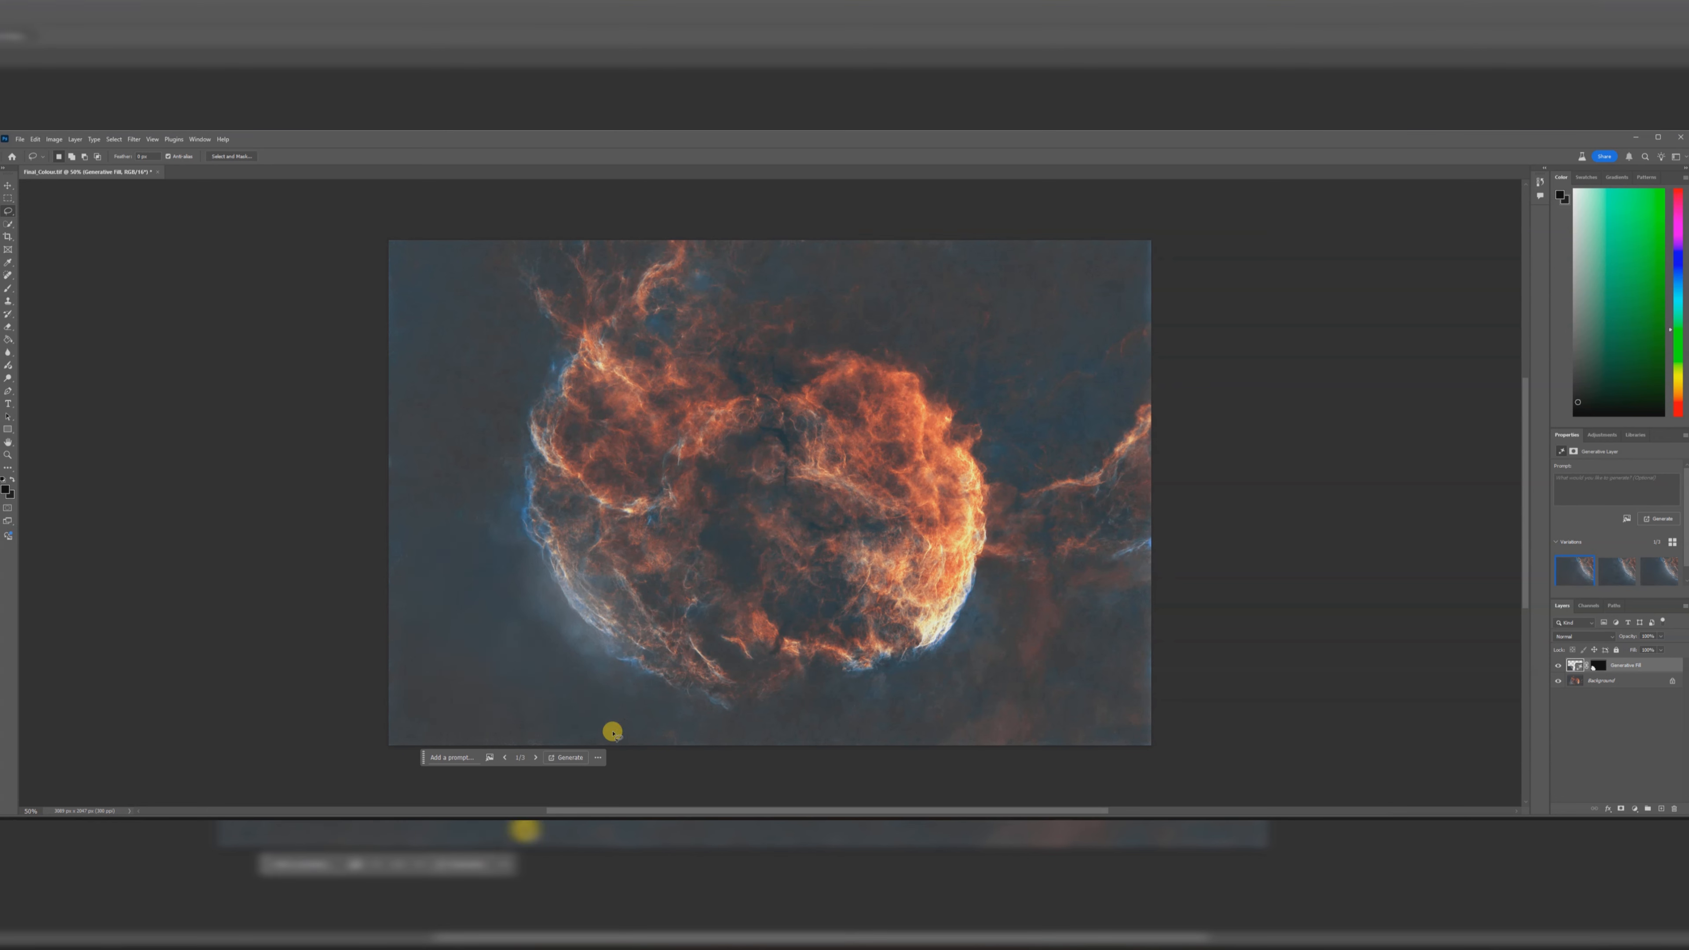
- Choose the third variation for the larger filled halo area and flatten the image again
click(536, 757)
click(536, 757)
click(536, 757)
double_click(536, 758)
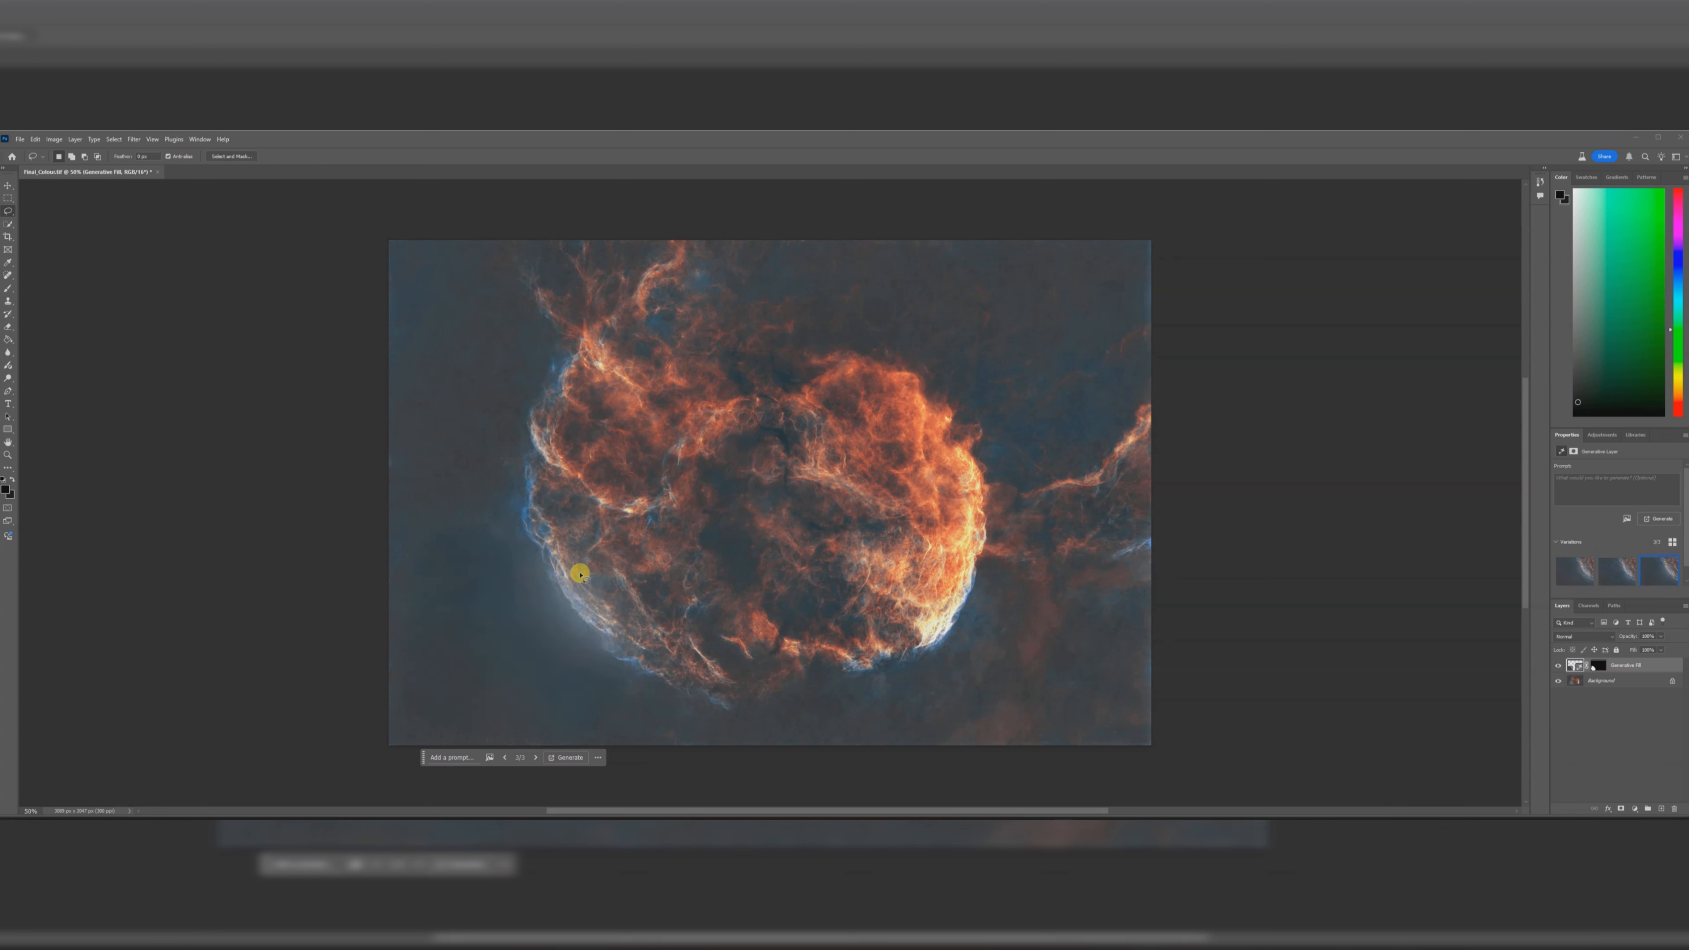
right_click(1603, 680)
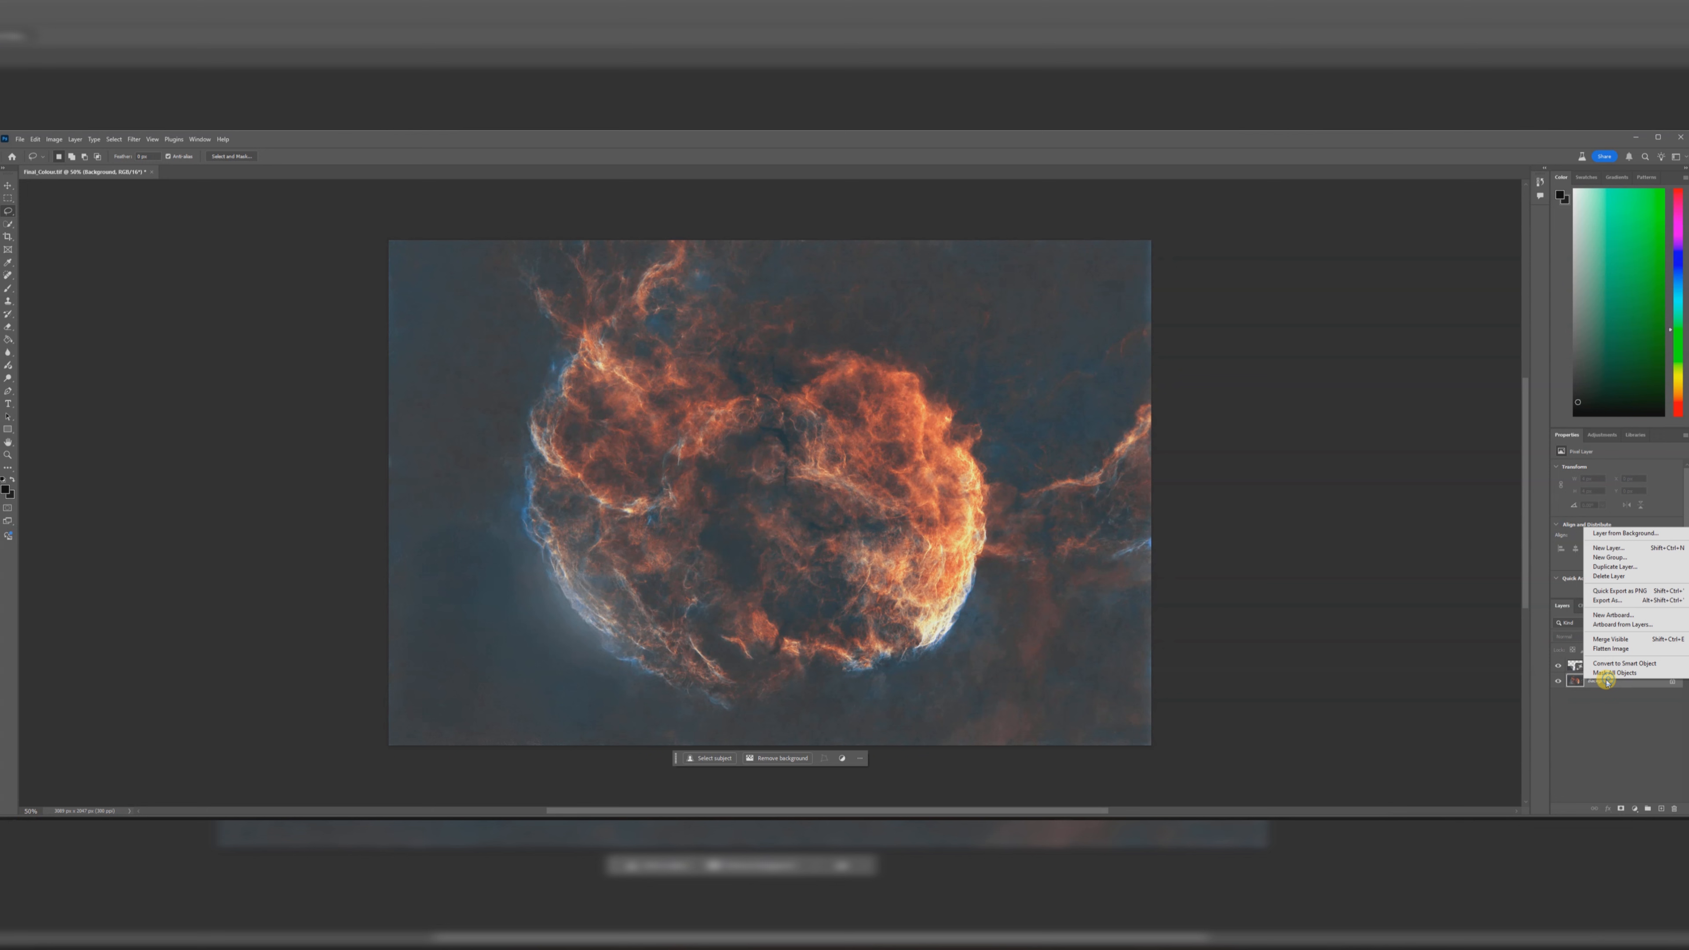
click(1608, 649)
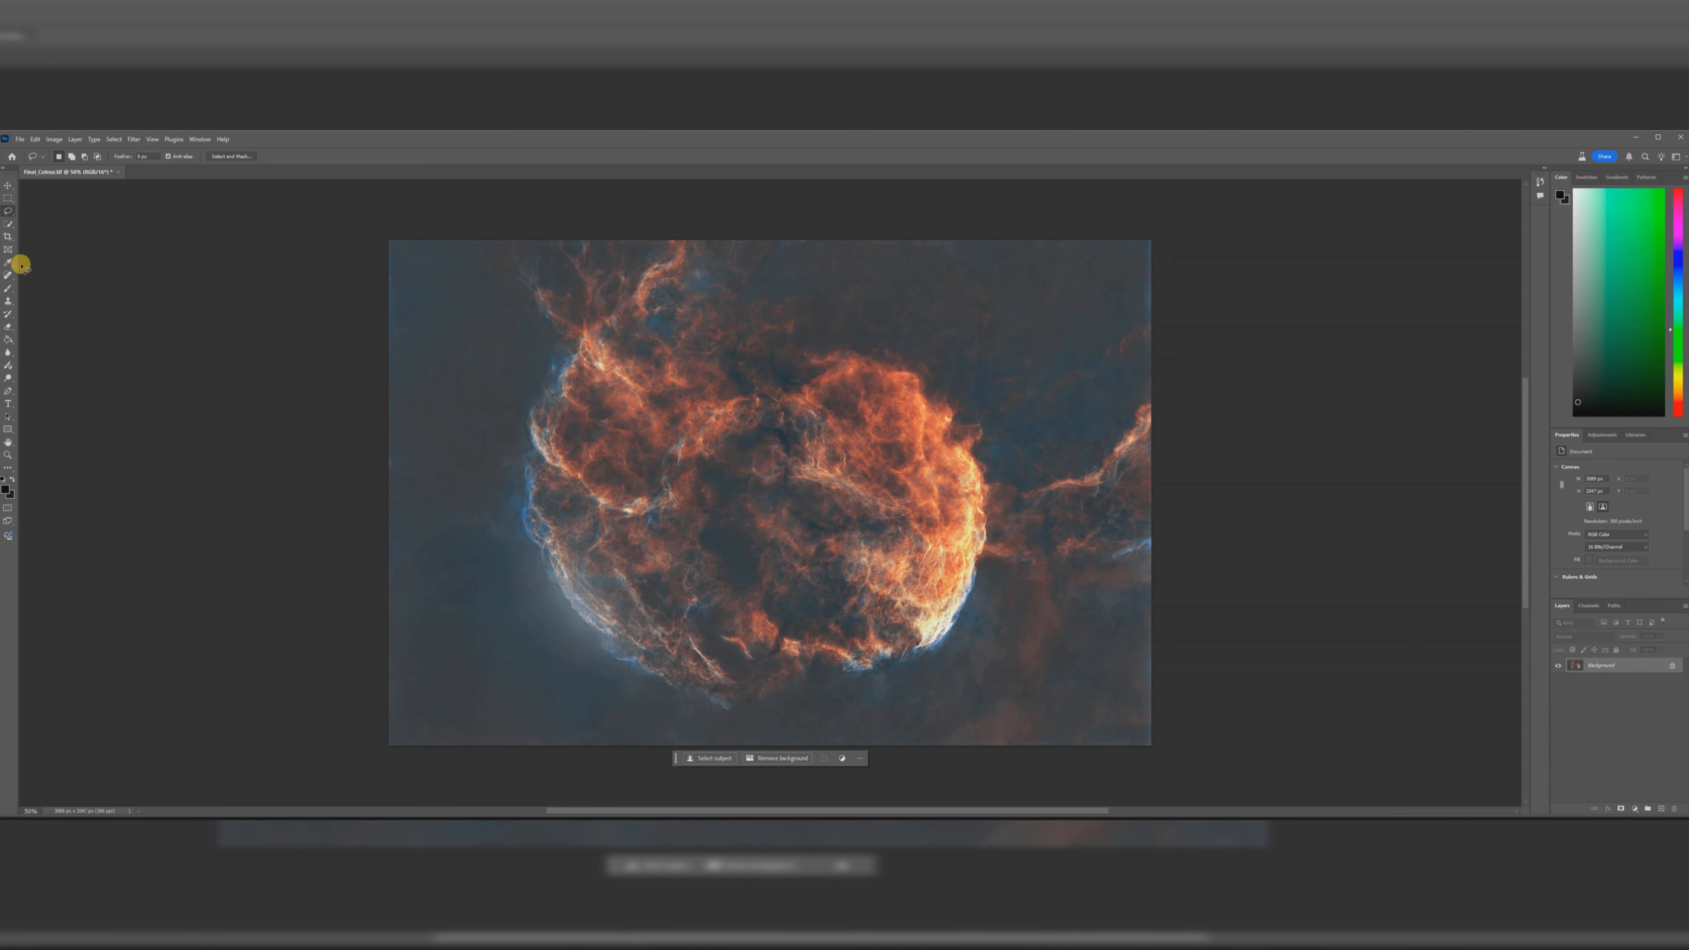
- With the Clone Stamp tool, sample the plain background beside the nebula and paint it over the uneven patch below
click(9, 302)
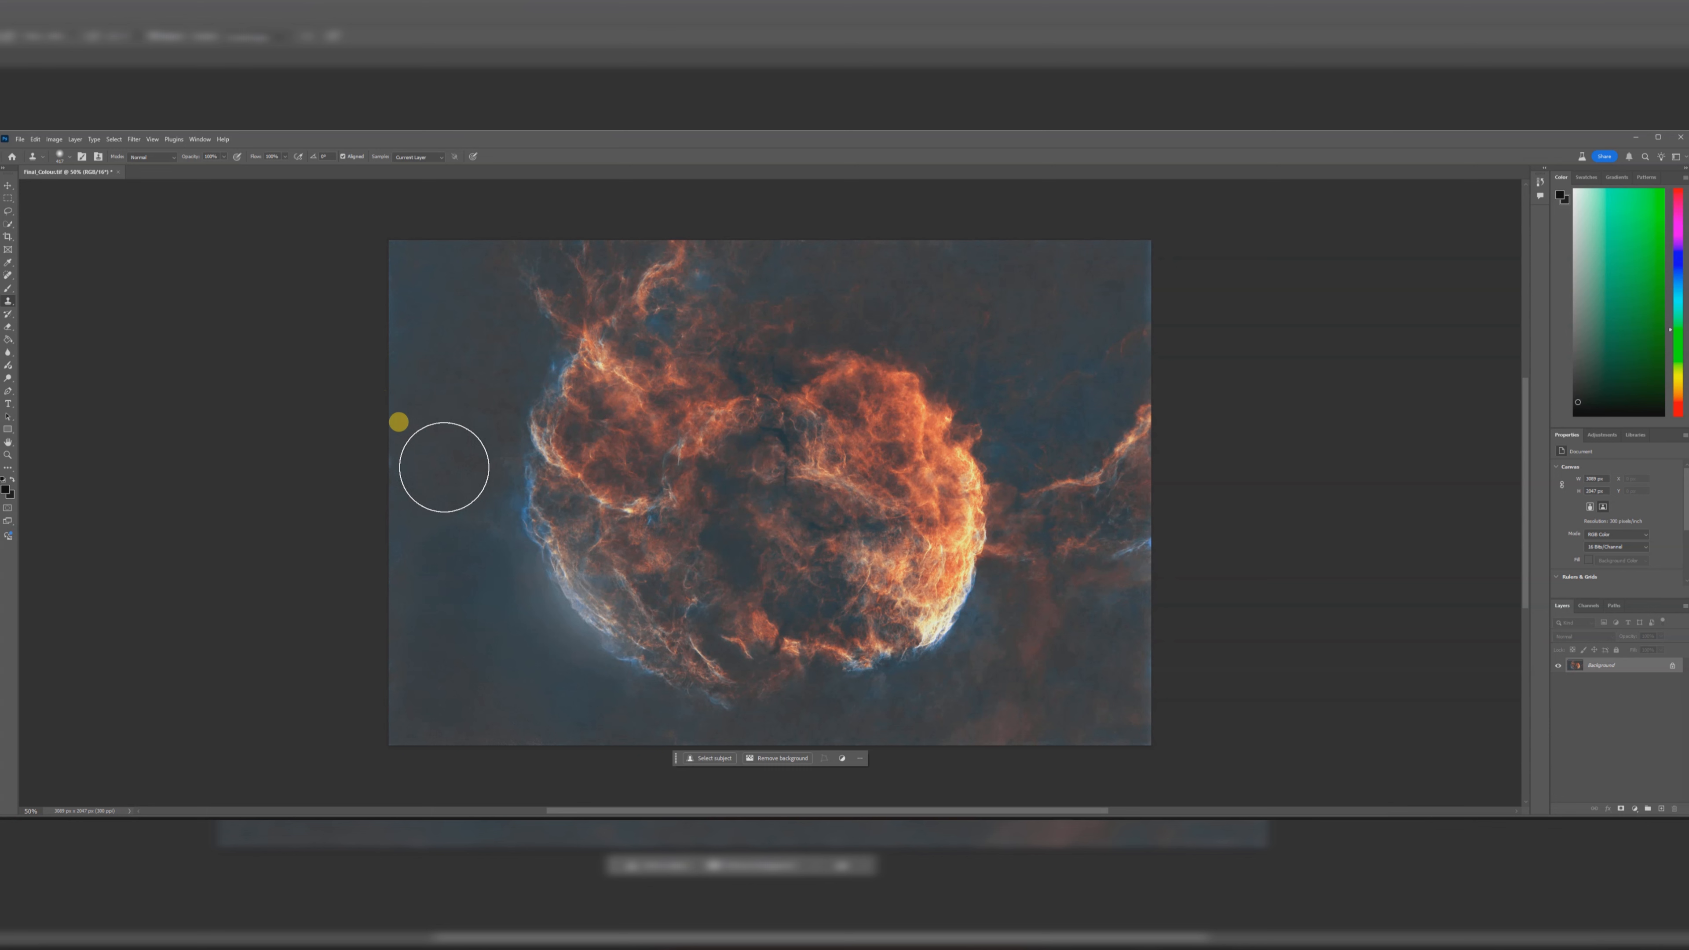
alt+click(443, 466)
alt+click(430, 474)
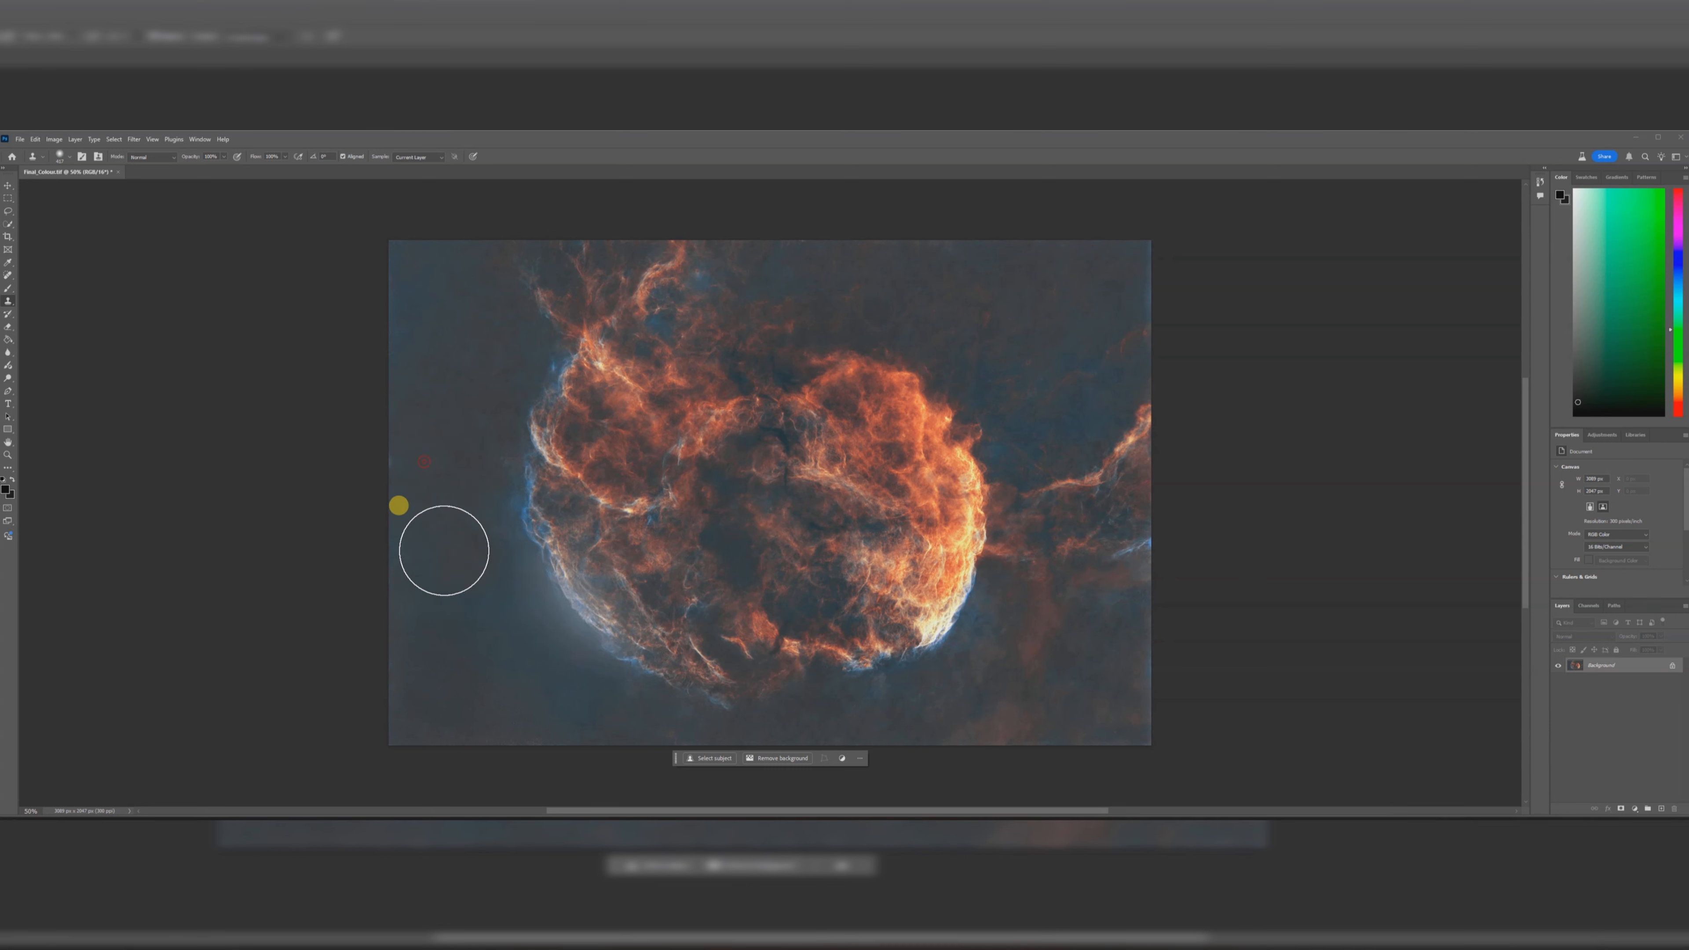
click(439, 599)
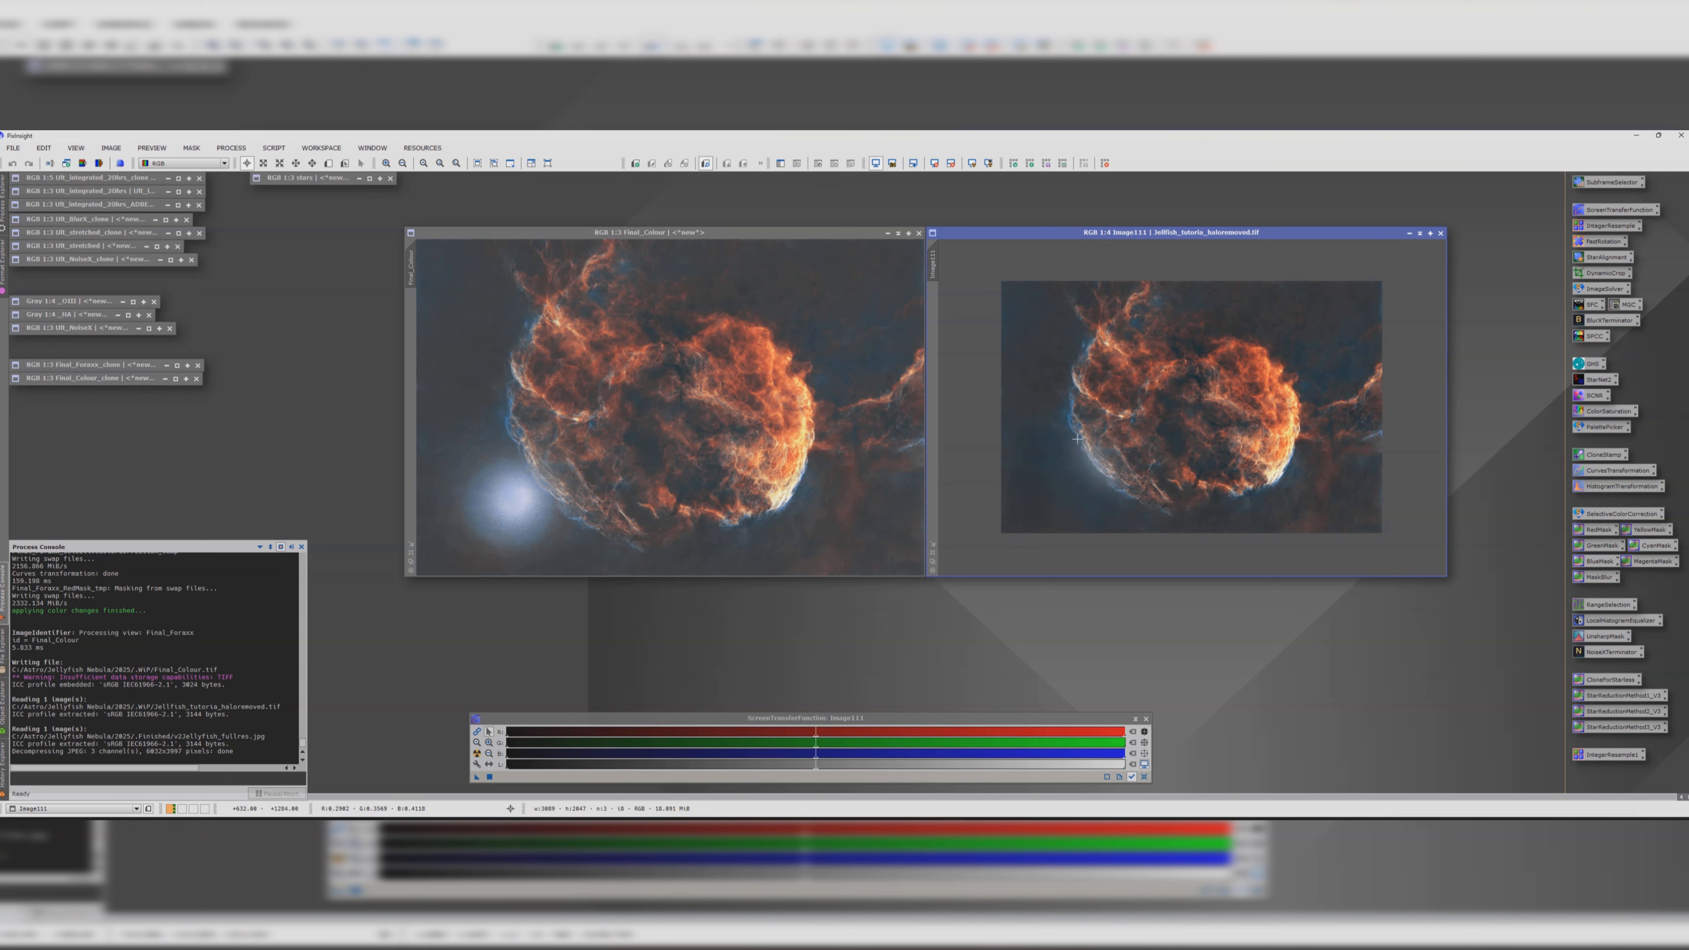
- In PixInsight, minimize the Final_Colour image and rename the halo-removed image's identifier to Jellfish_haloremoved
scroll(1077, 439, up, 1)
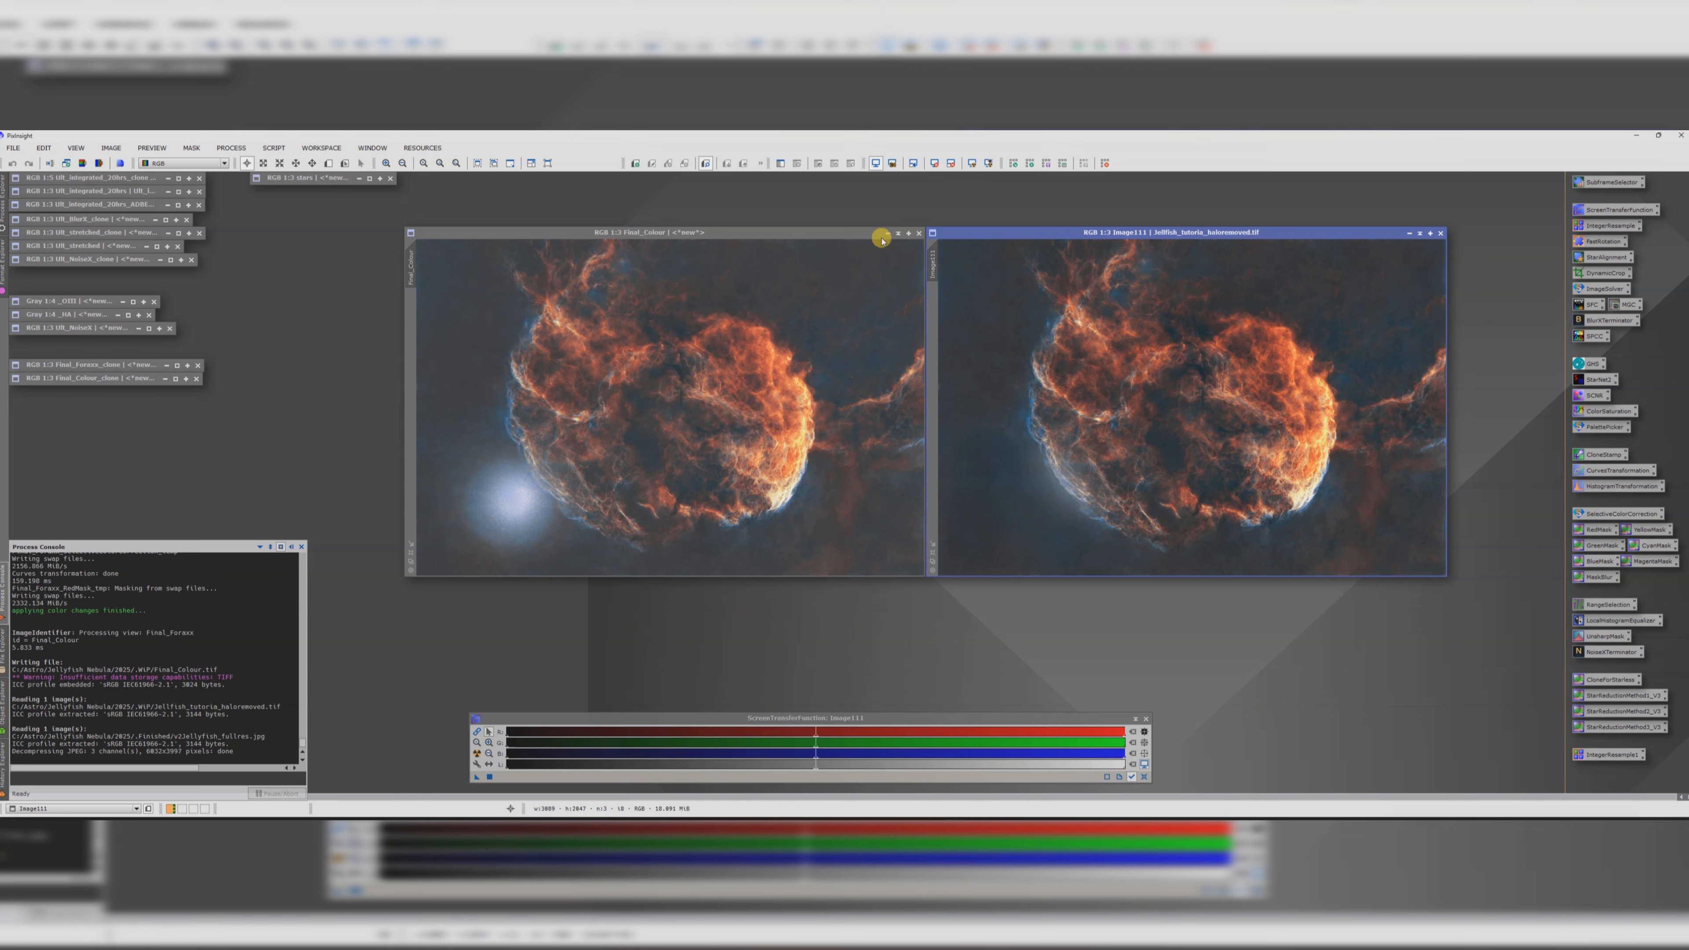
click(896, 233)
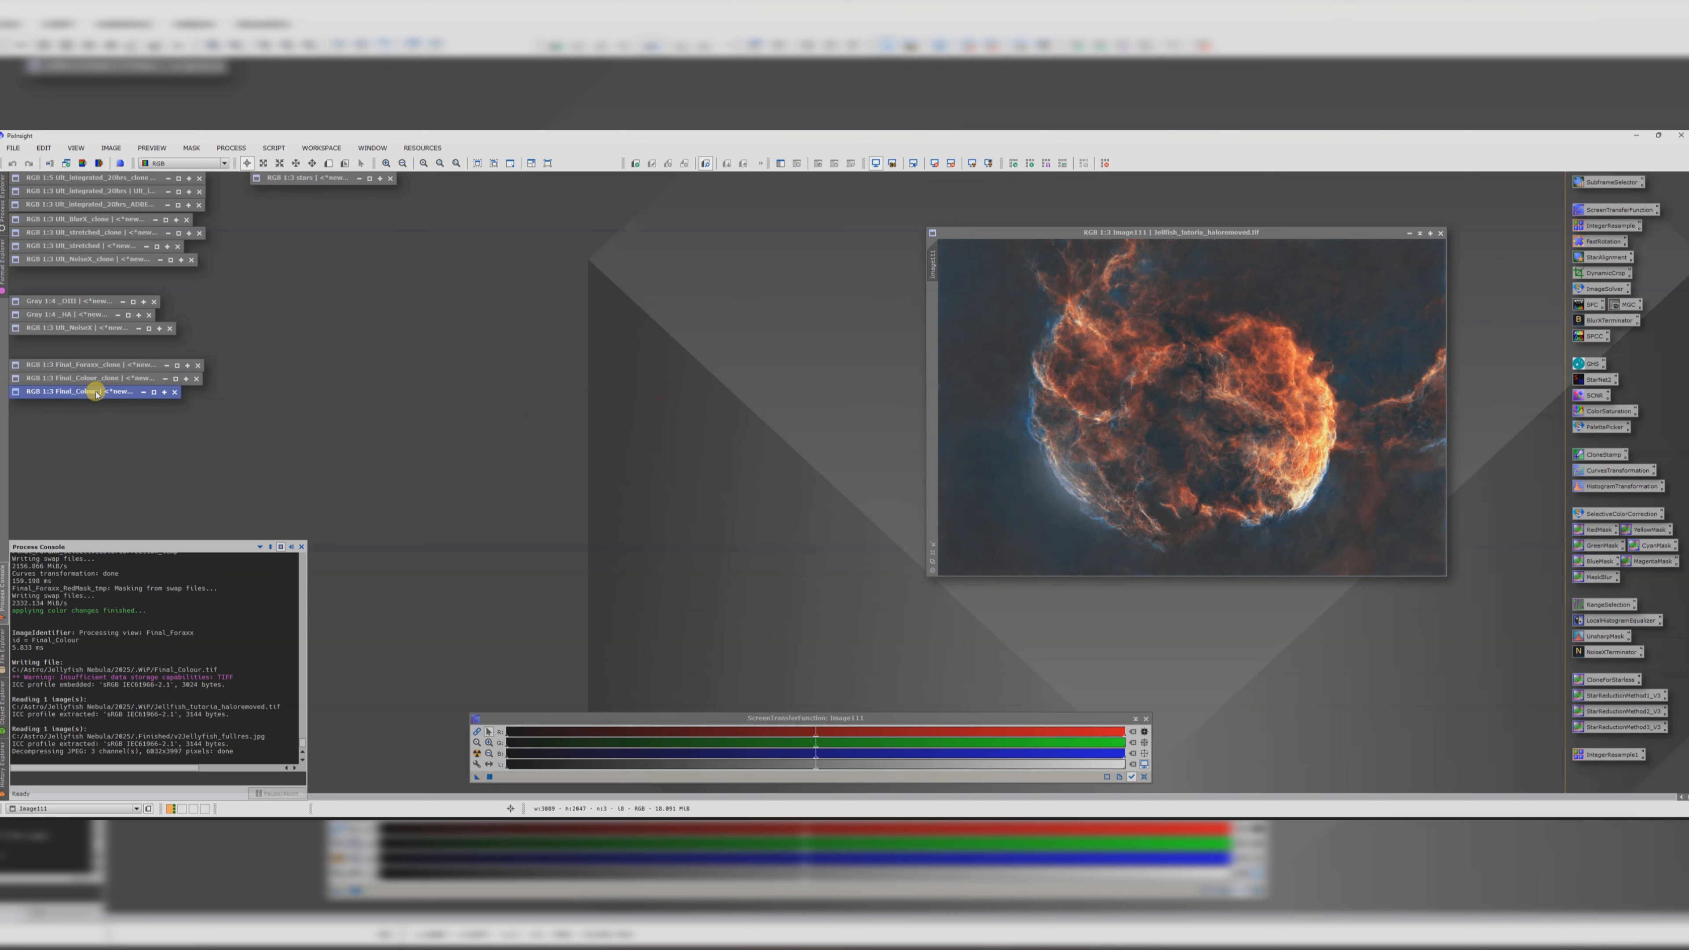
double_click(933, 267)
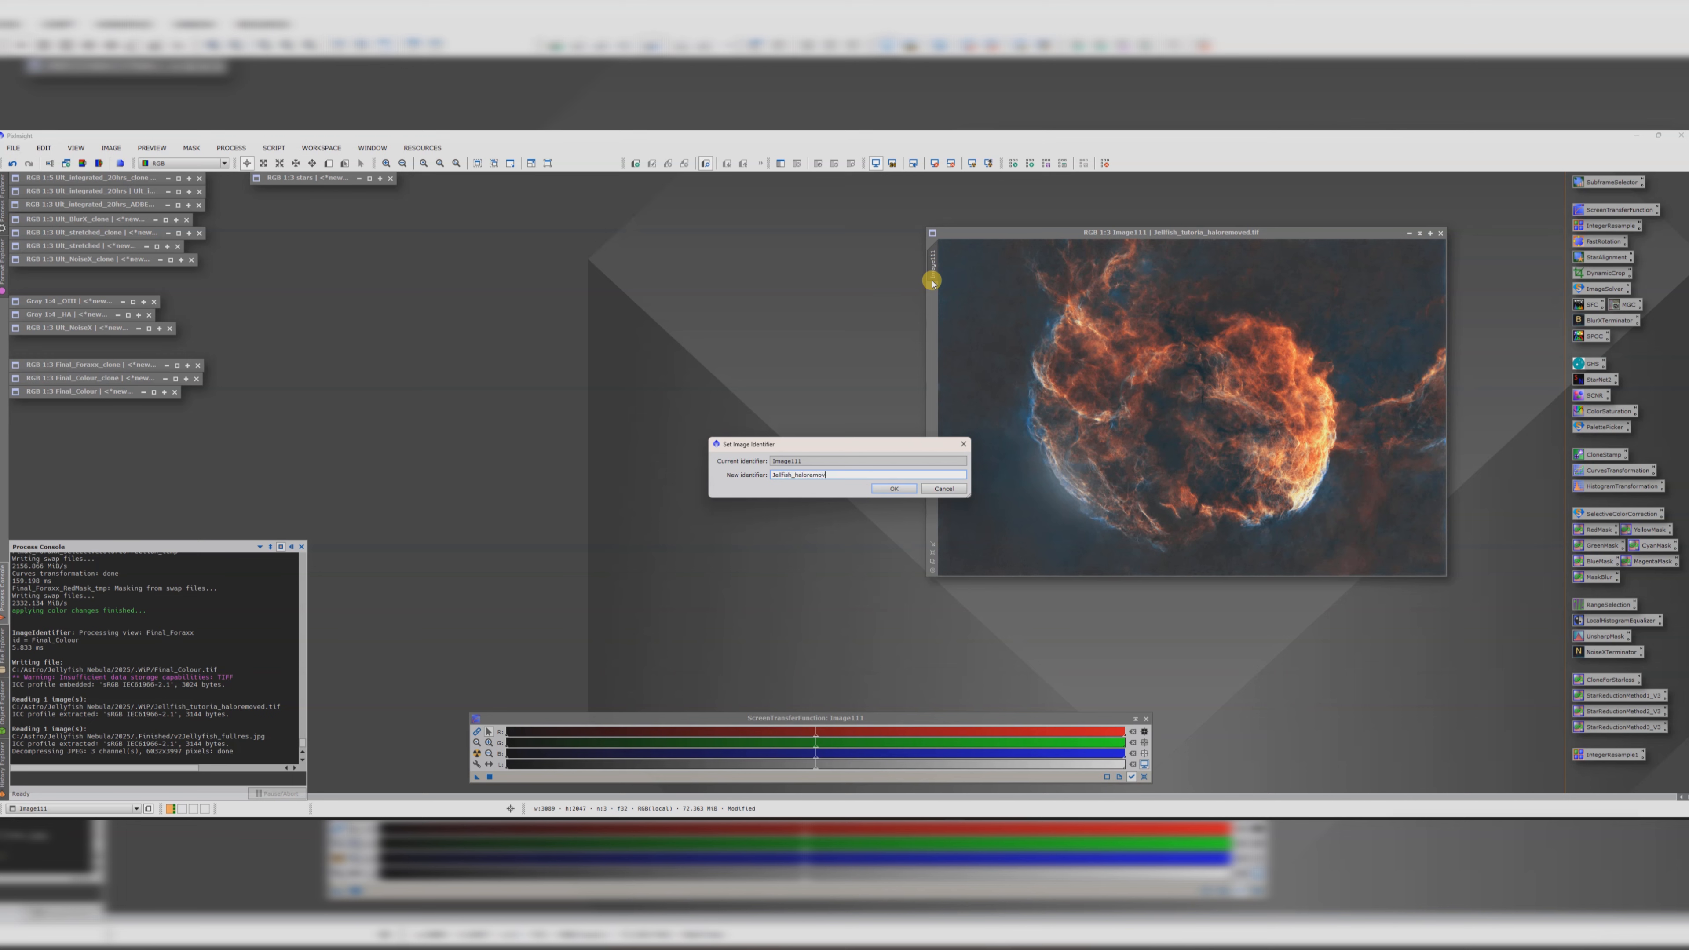
key(Return)
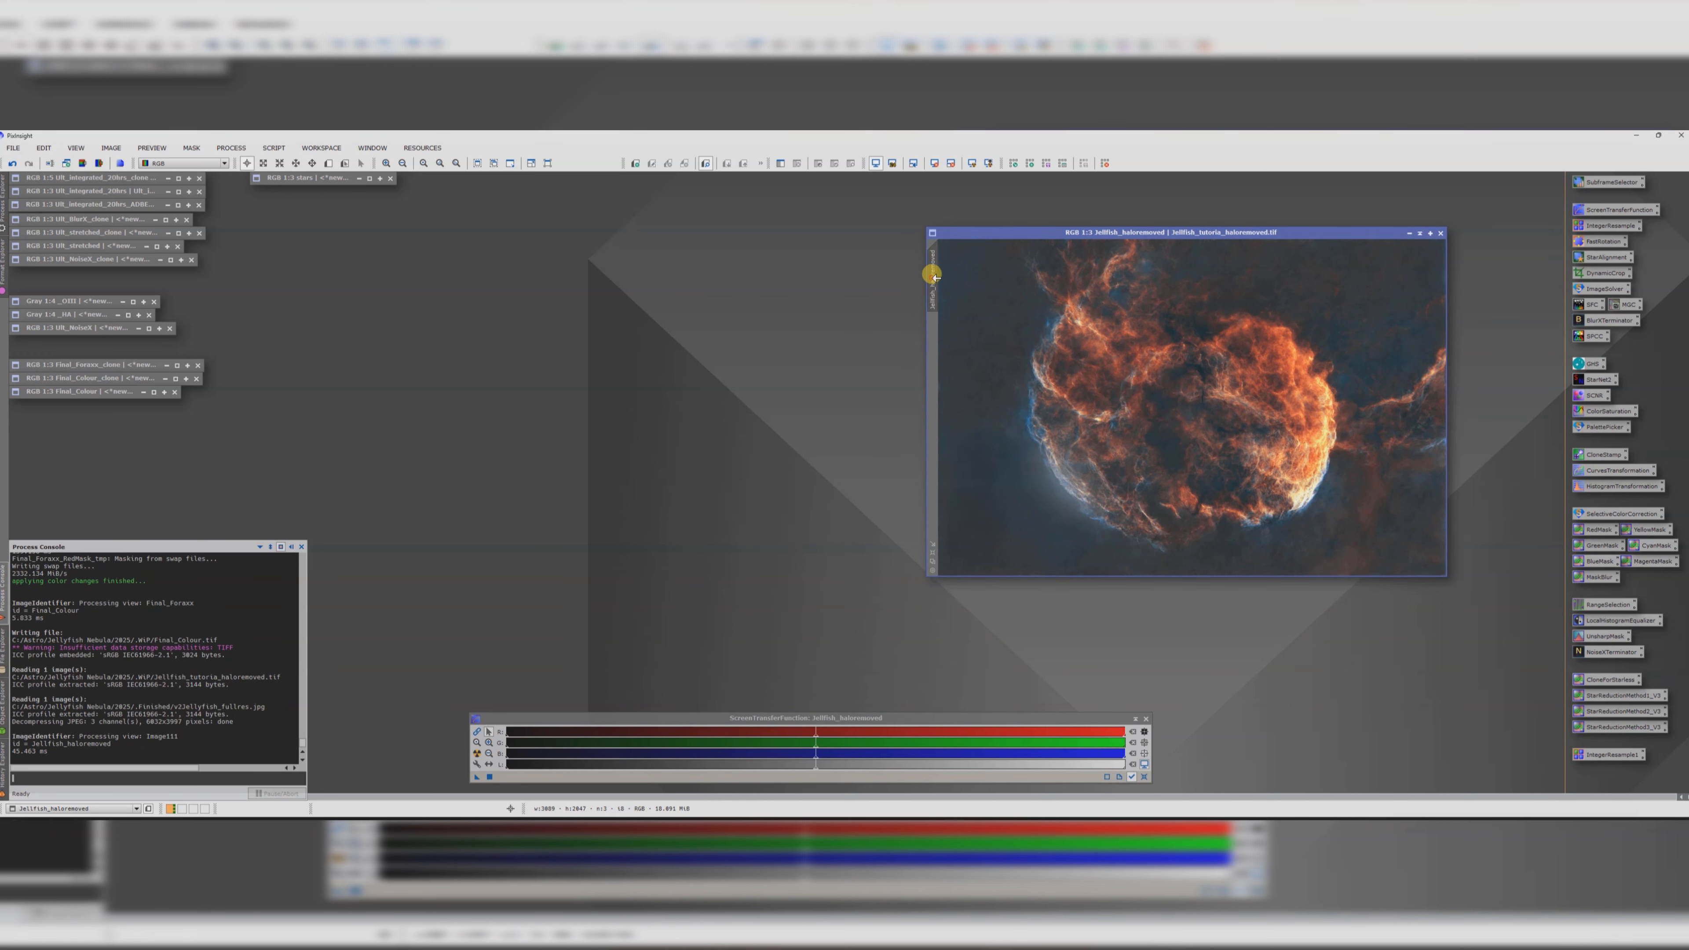
- Clone the Jellfish_haloremoved image as a backup and park the minimized copy with the other stored images
drag(932, 279, 823, 351)
click(1087, 345)
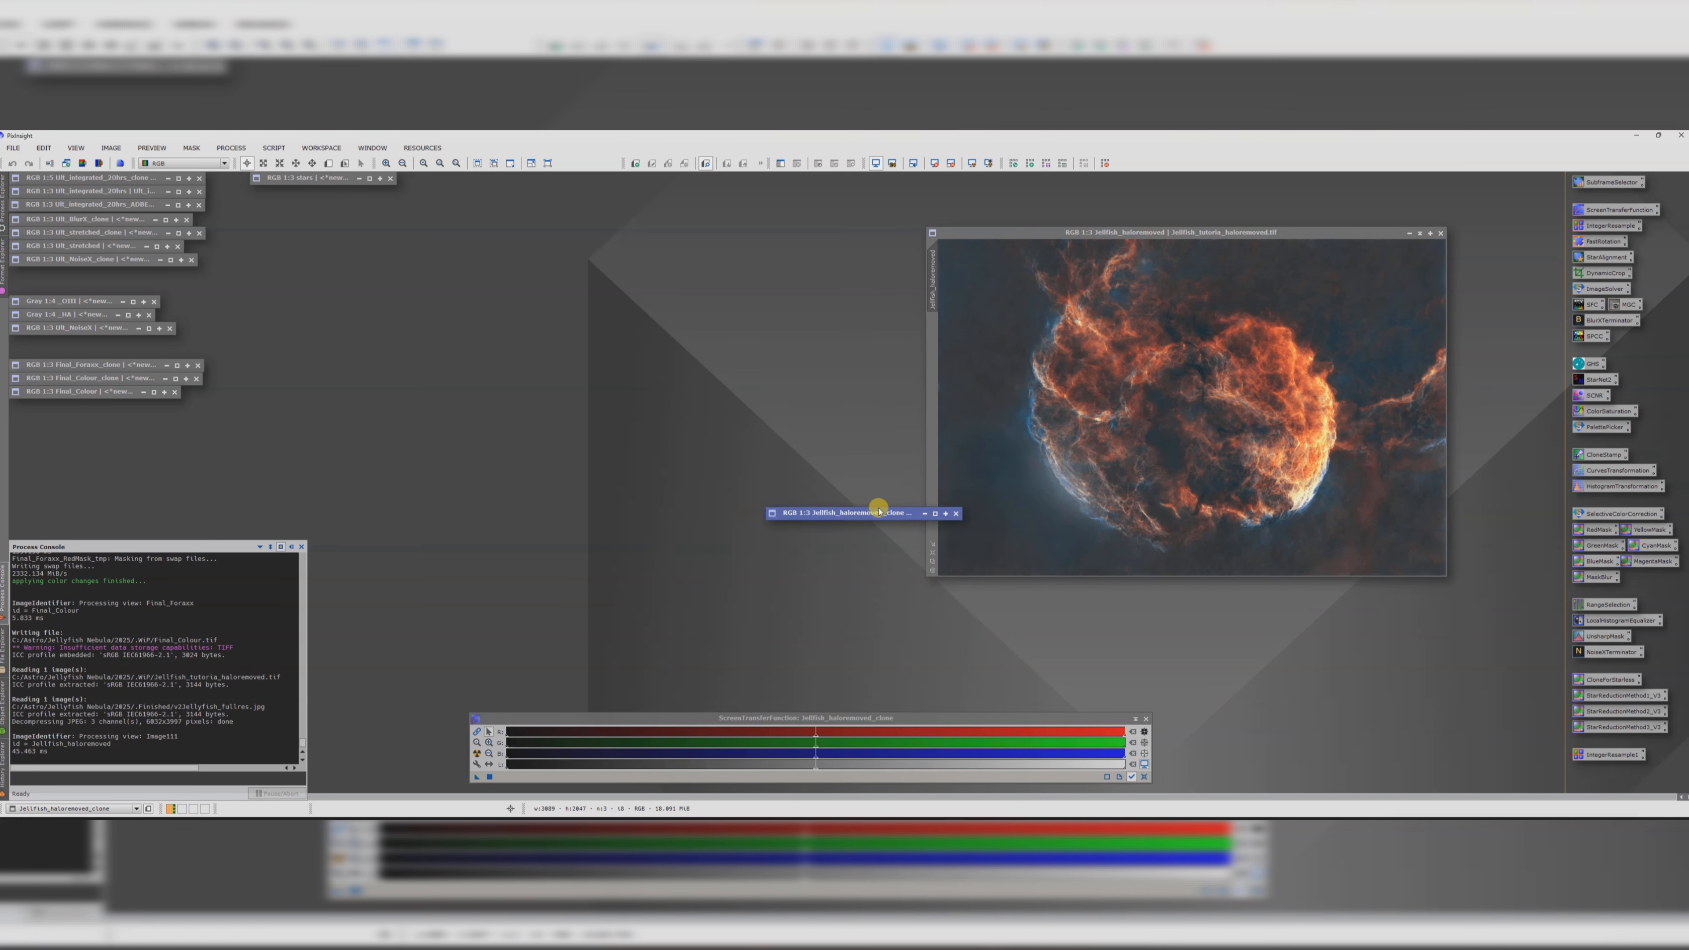
drag(878, 507, 118, 414)
- Enlarge the Jellfish_haloremoved window and place it centrally in the workspace with the whole image in view
drag(1046, 232, 678, 283)
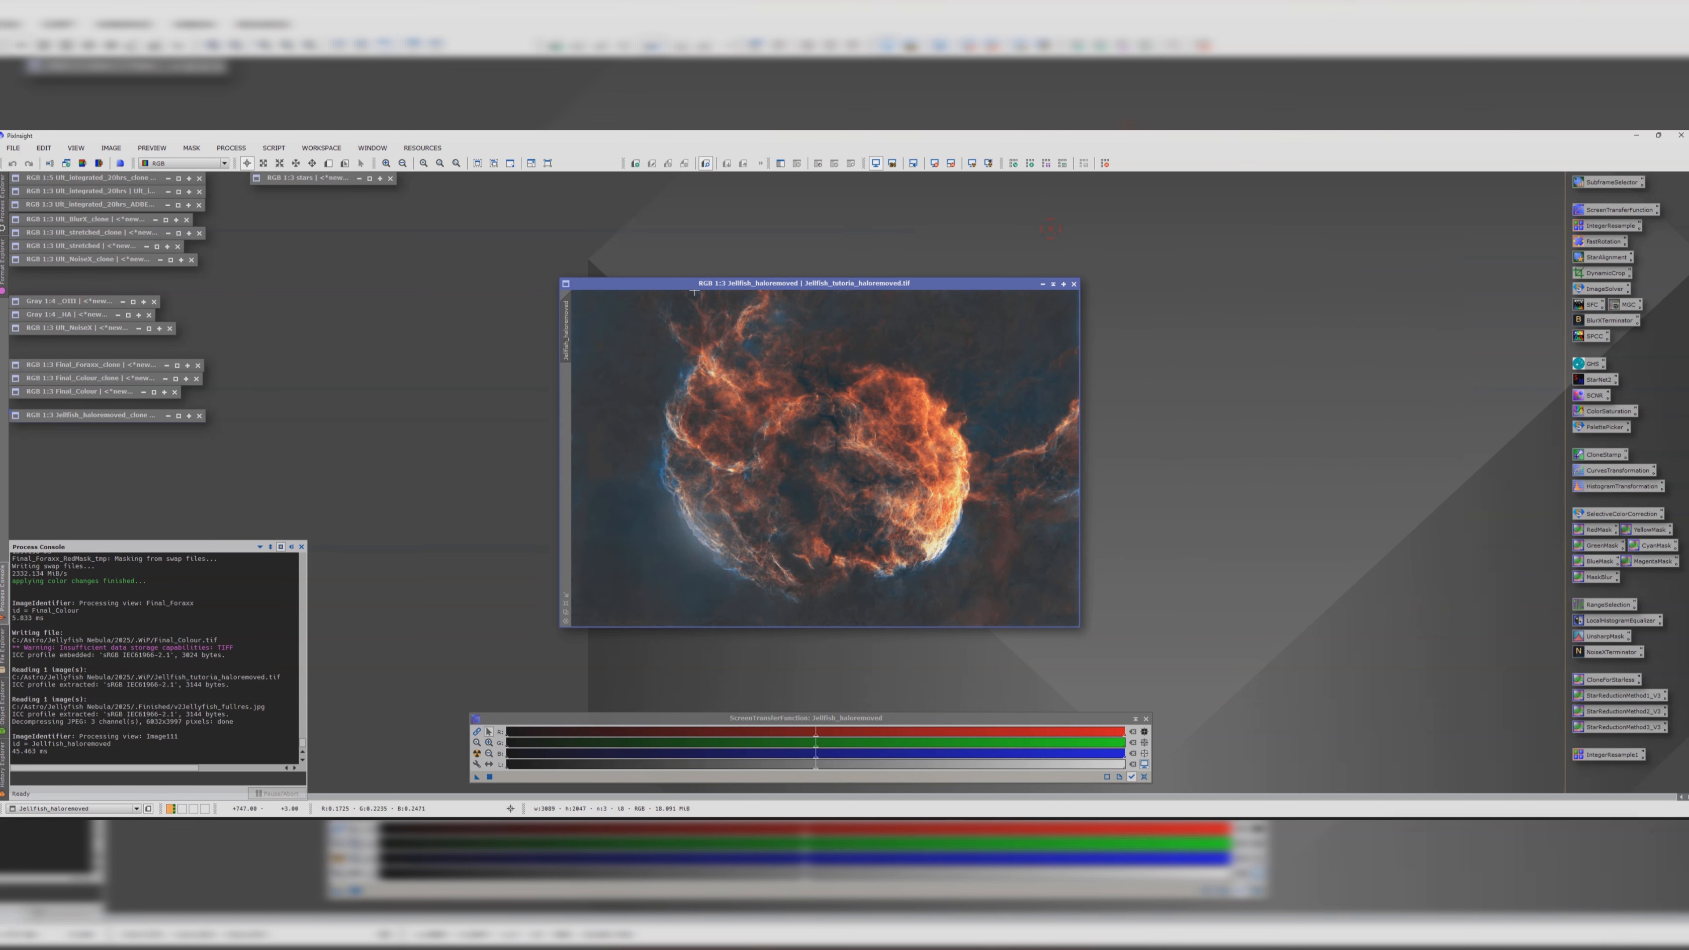
scroll(915, 426, down, 1)
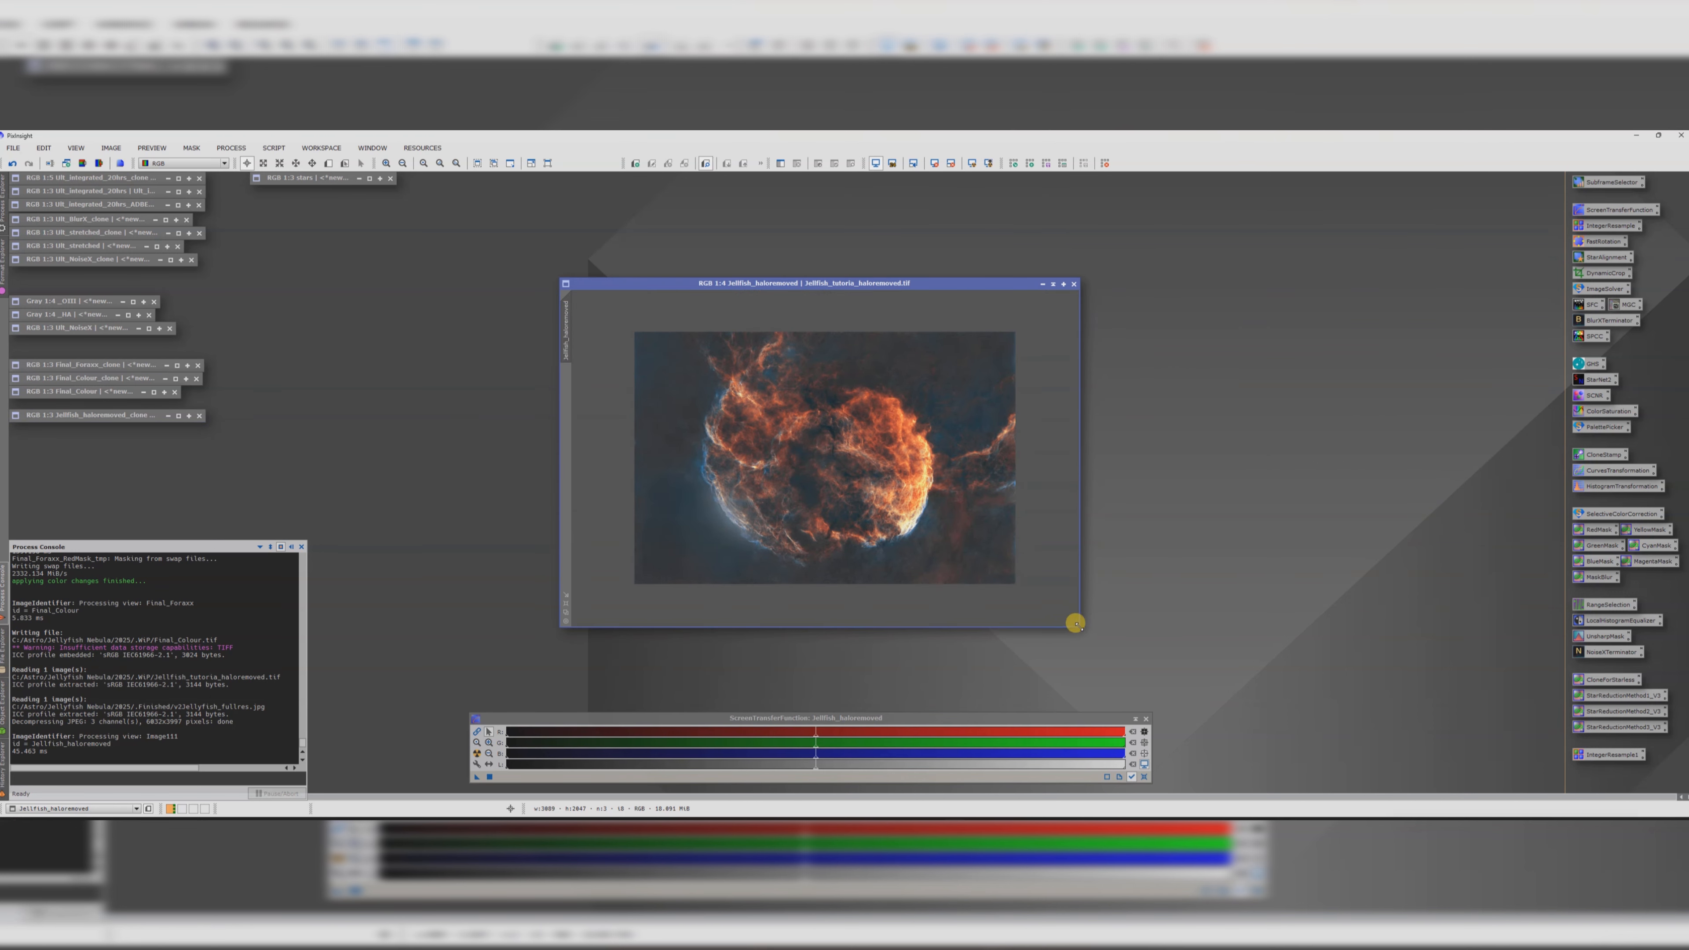
drag(1075, 624, 1297, 709)
drag(879, 287, 806, 195)
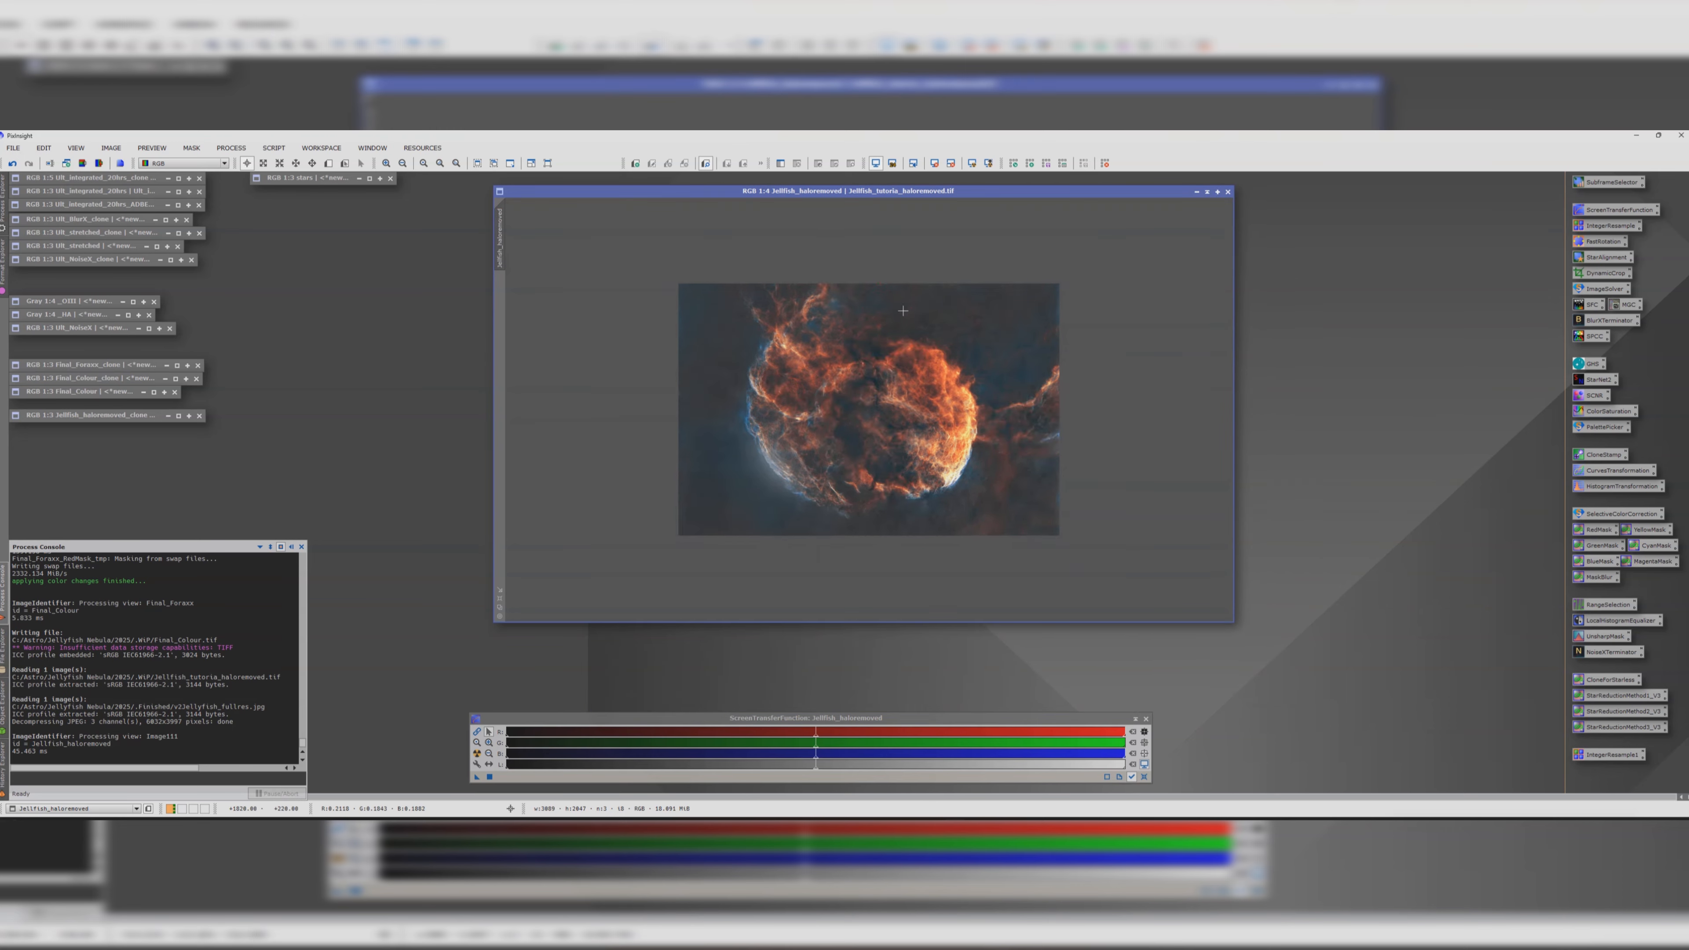
scroll(903, 310, up, 1)
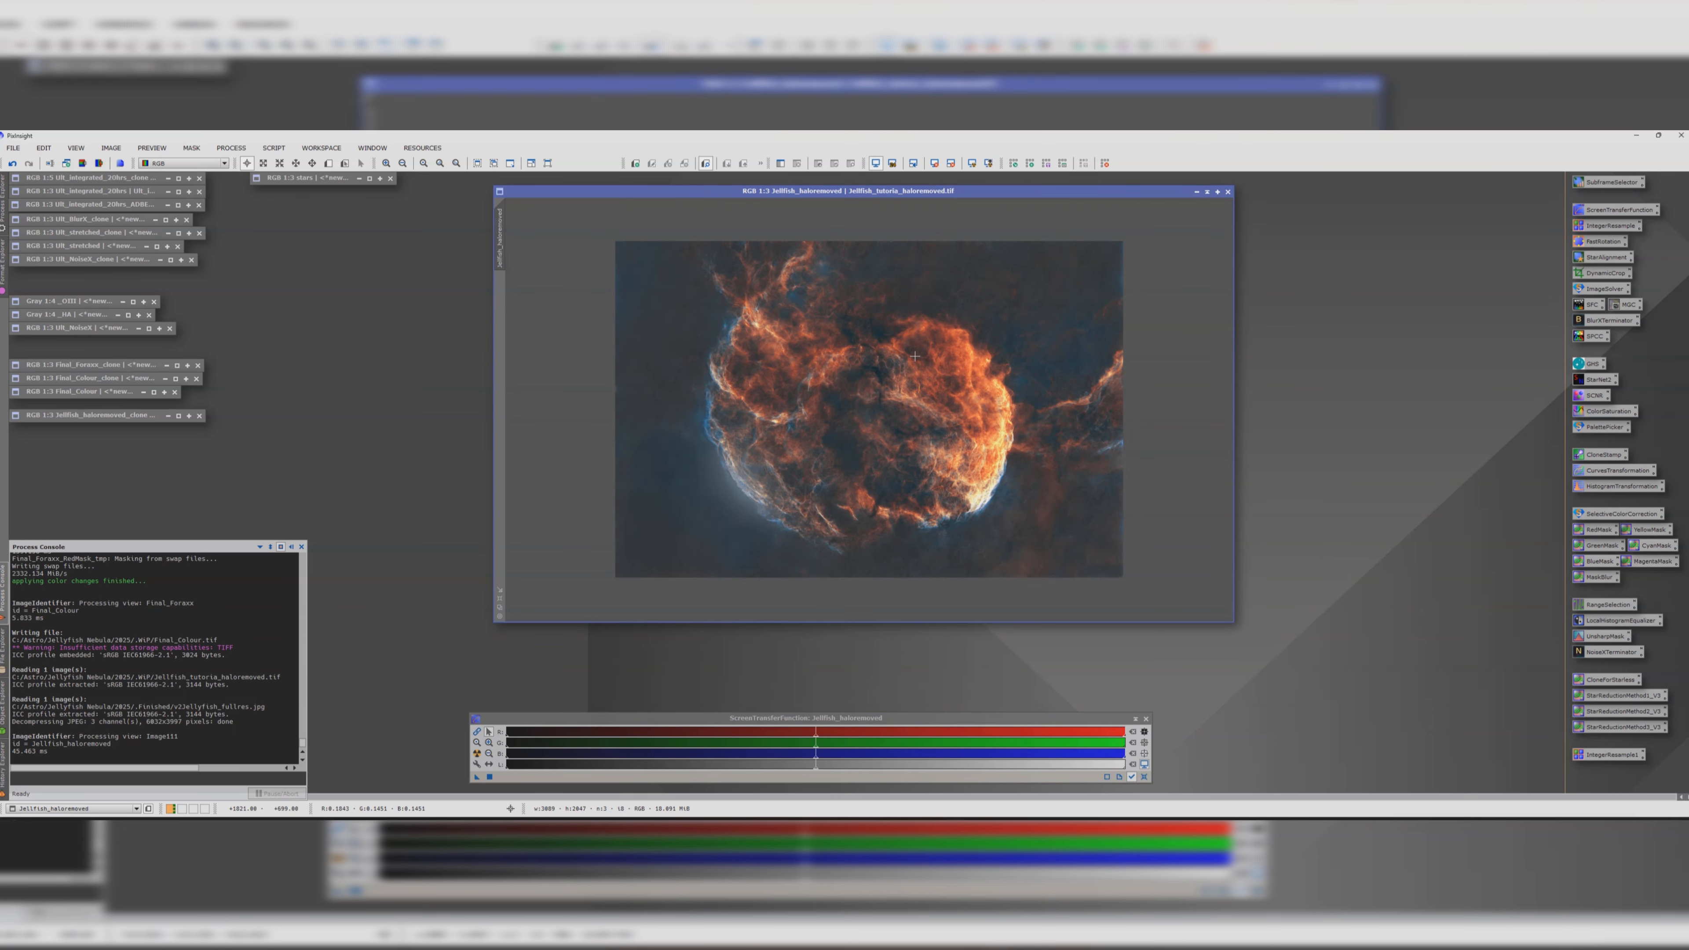
scroll(932, 364, up, 2)
scroll(954, 375, down, 2)
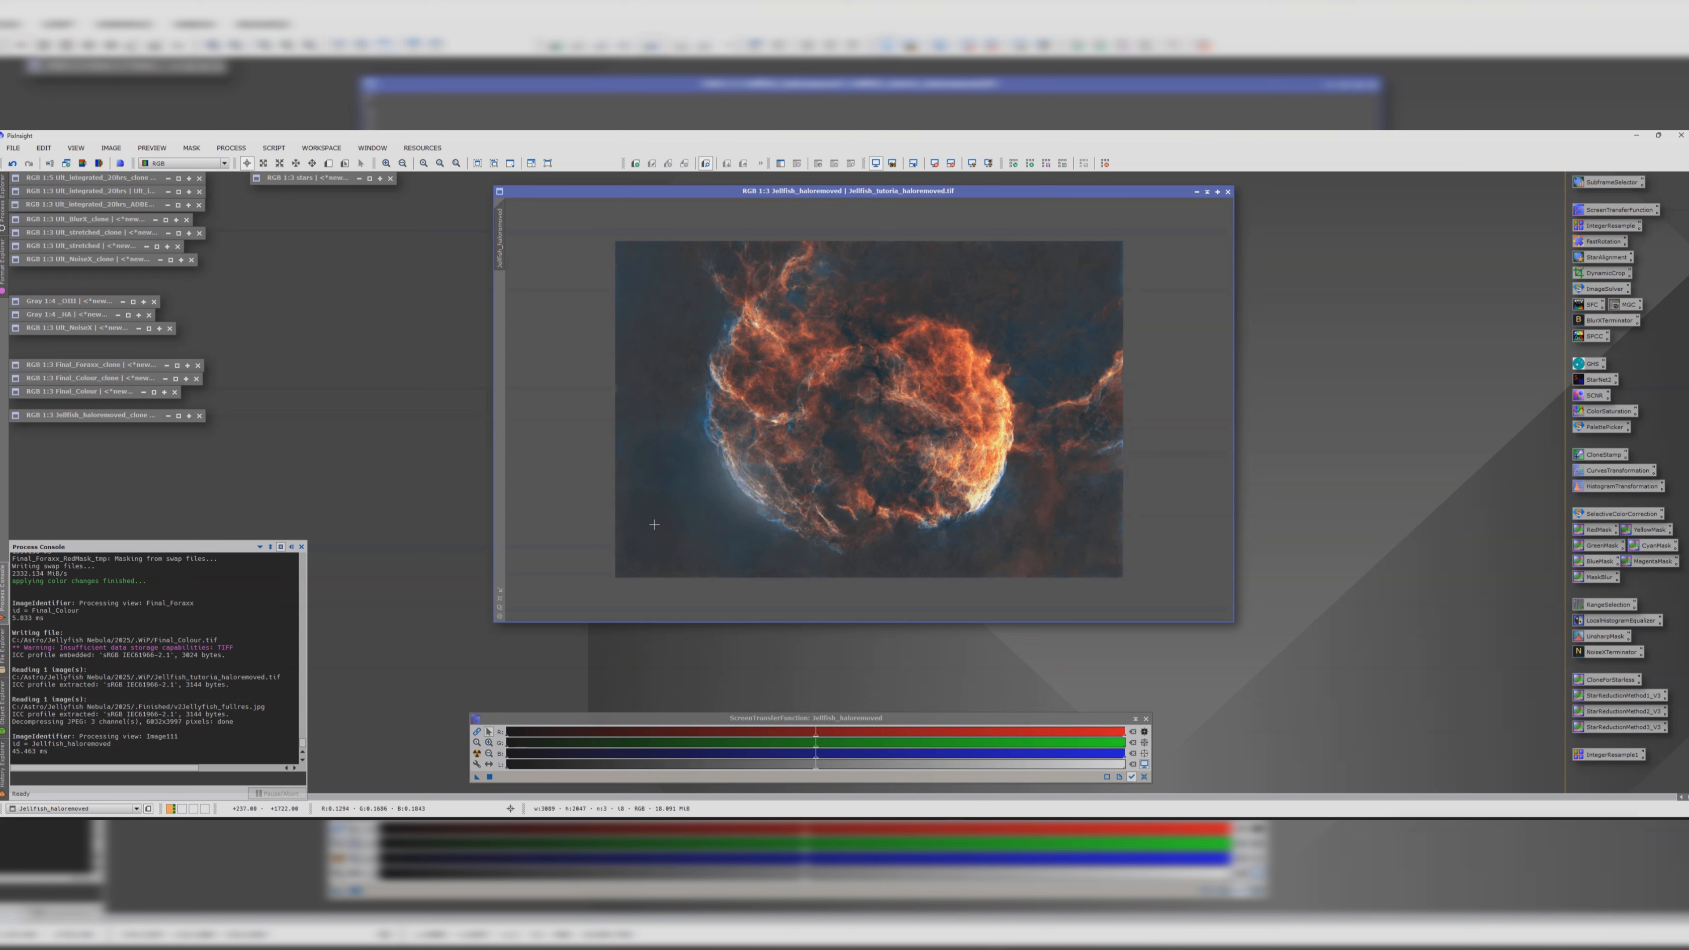
- Open RangeSelection with a real-time preview and set the upper limit to 0.32 and fuzziness to 0.52
double_click(1600, 605)
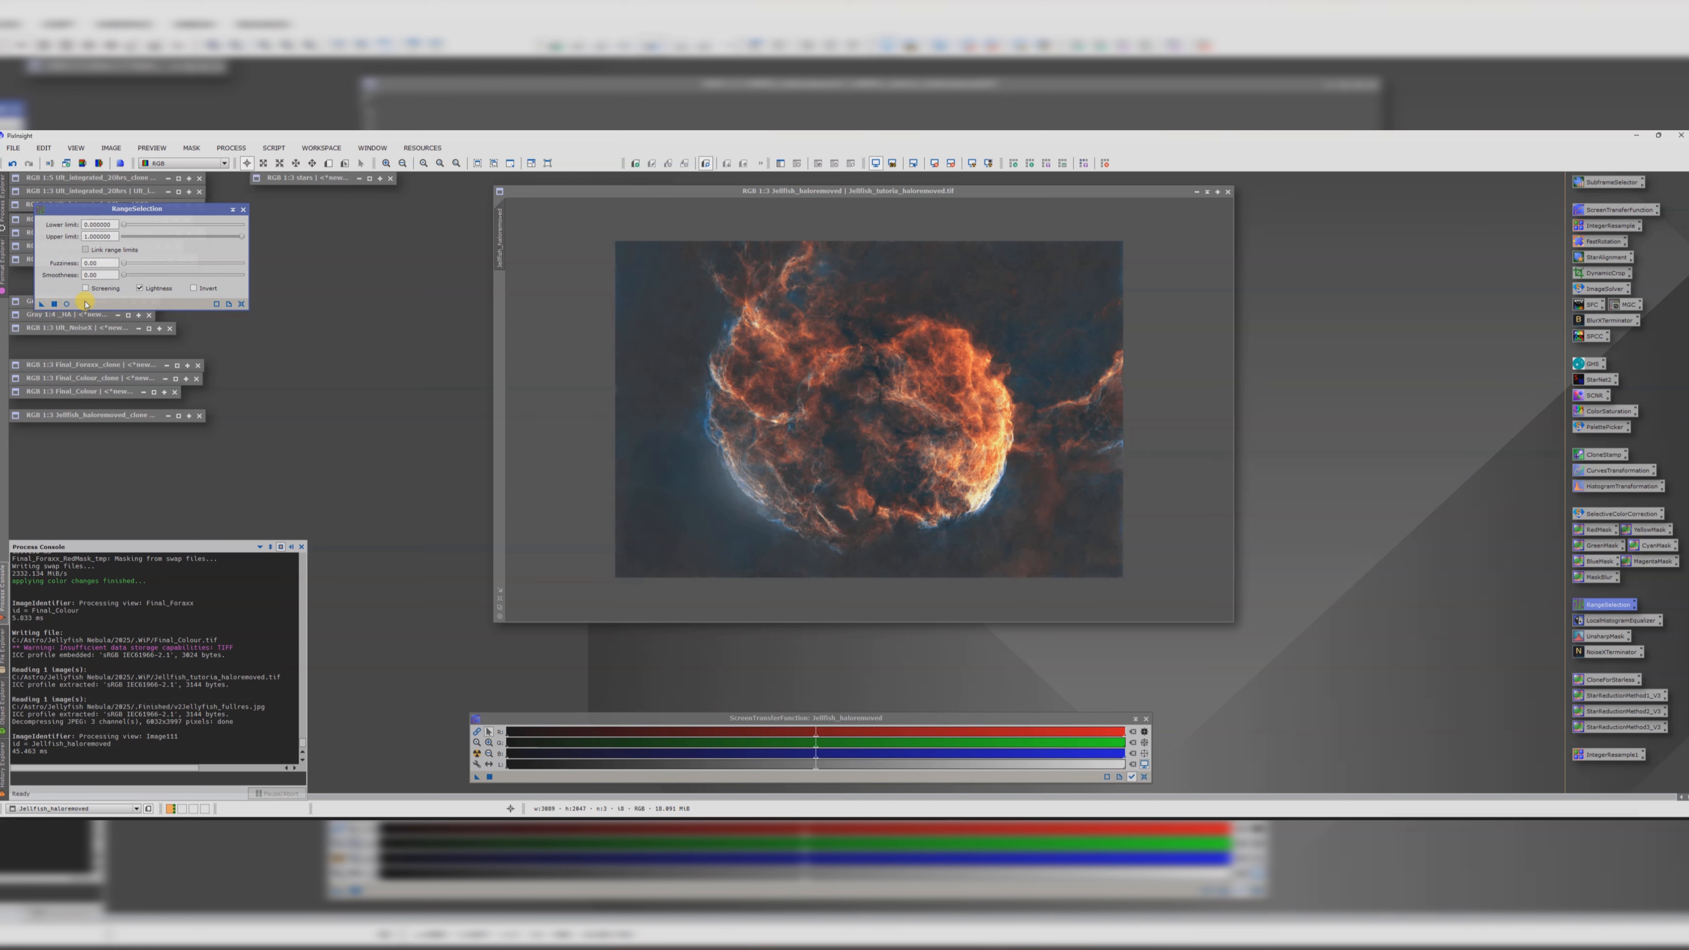
click(67, 304)
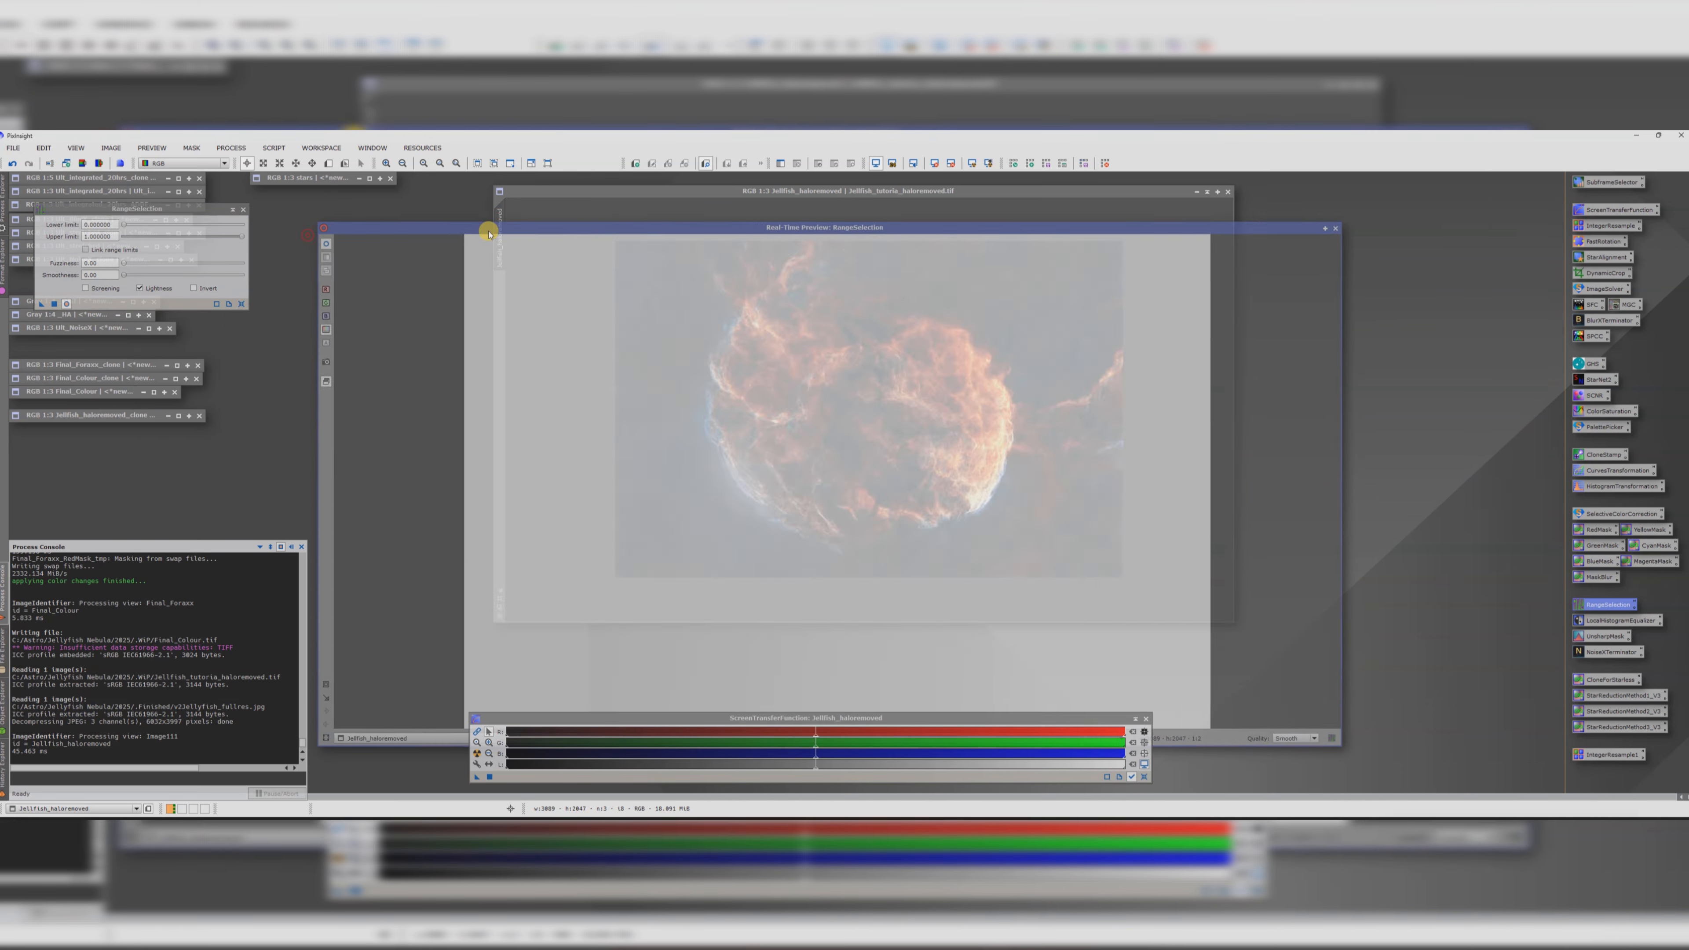
drag(234, 239, 184, 275)
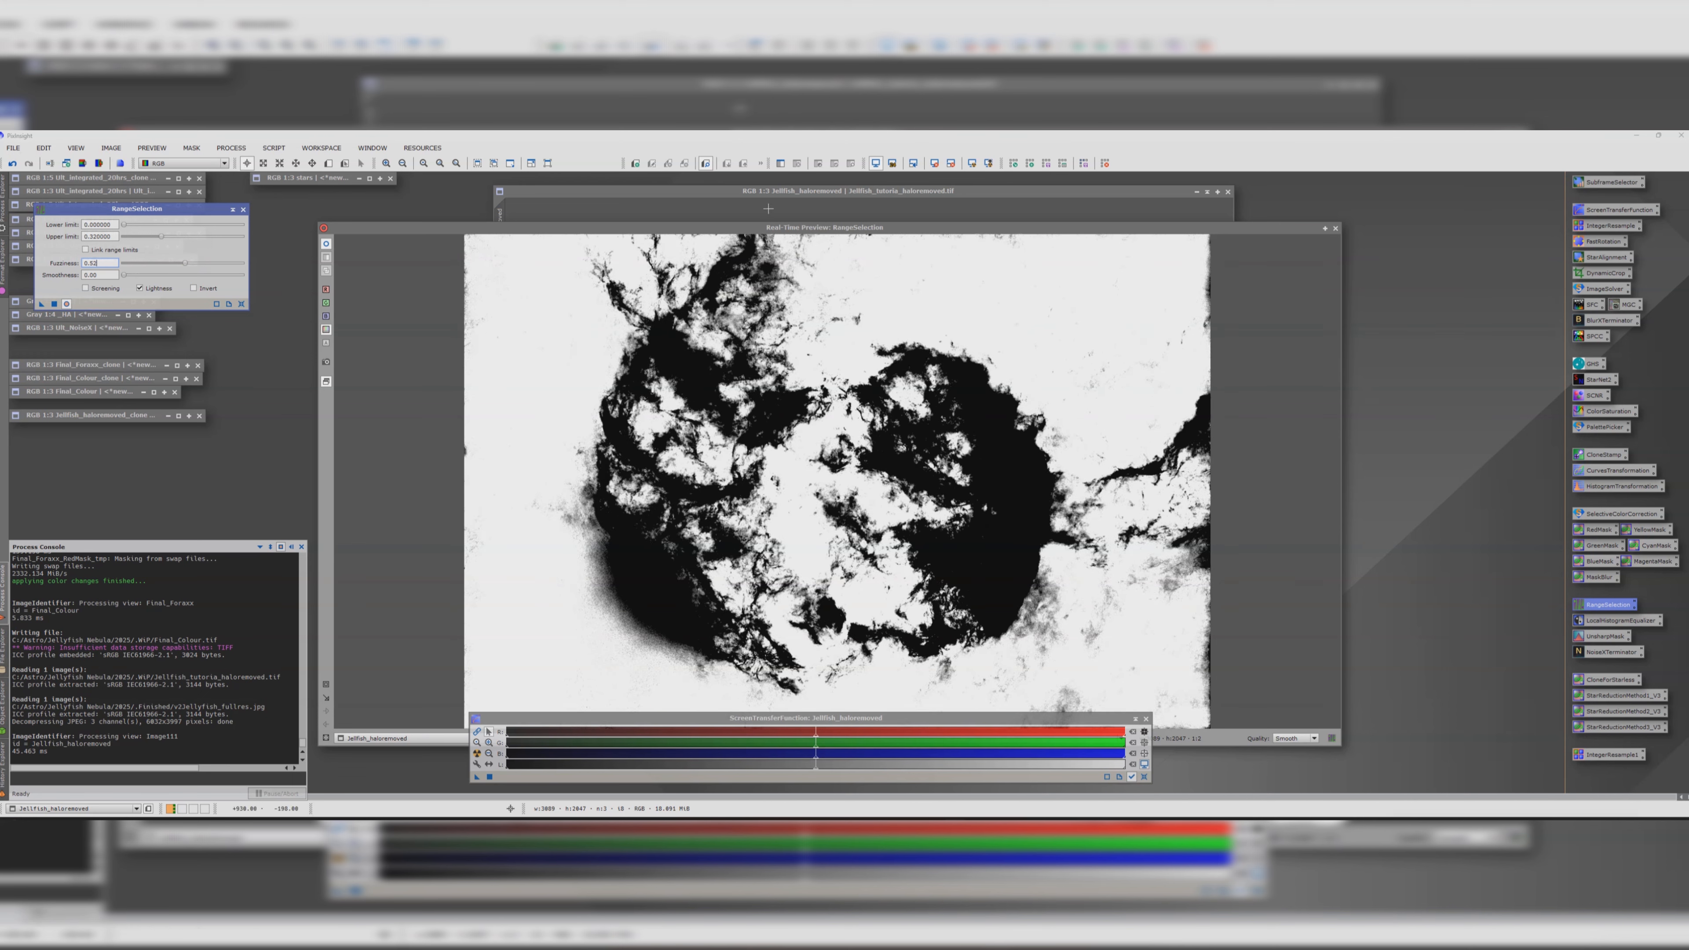
drag(828, 230, 911, 282)
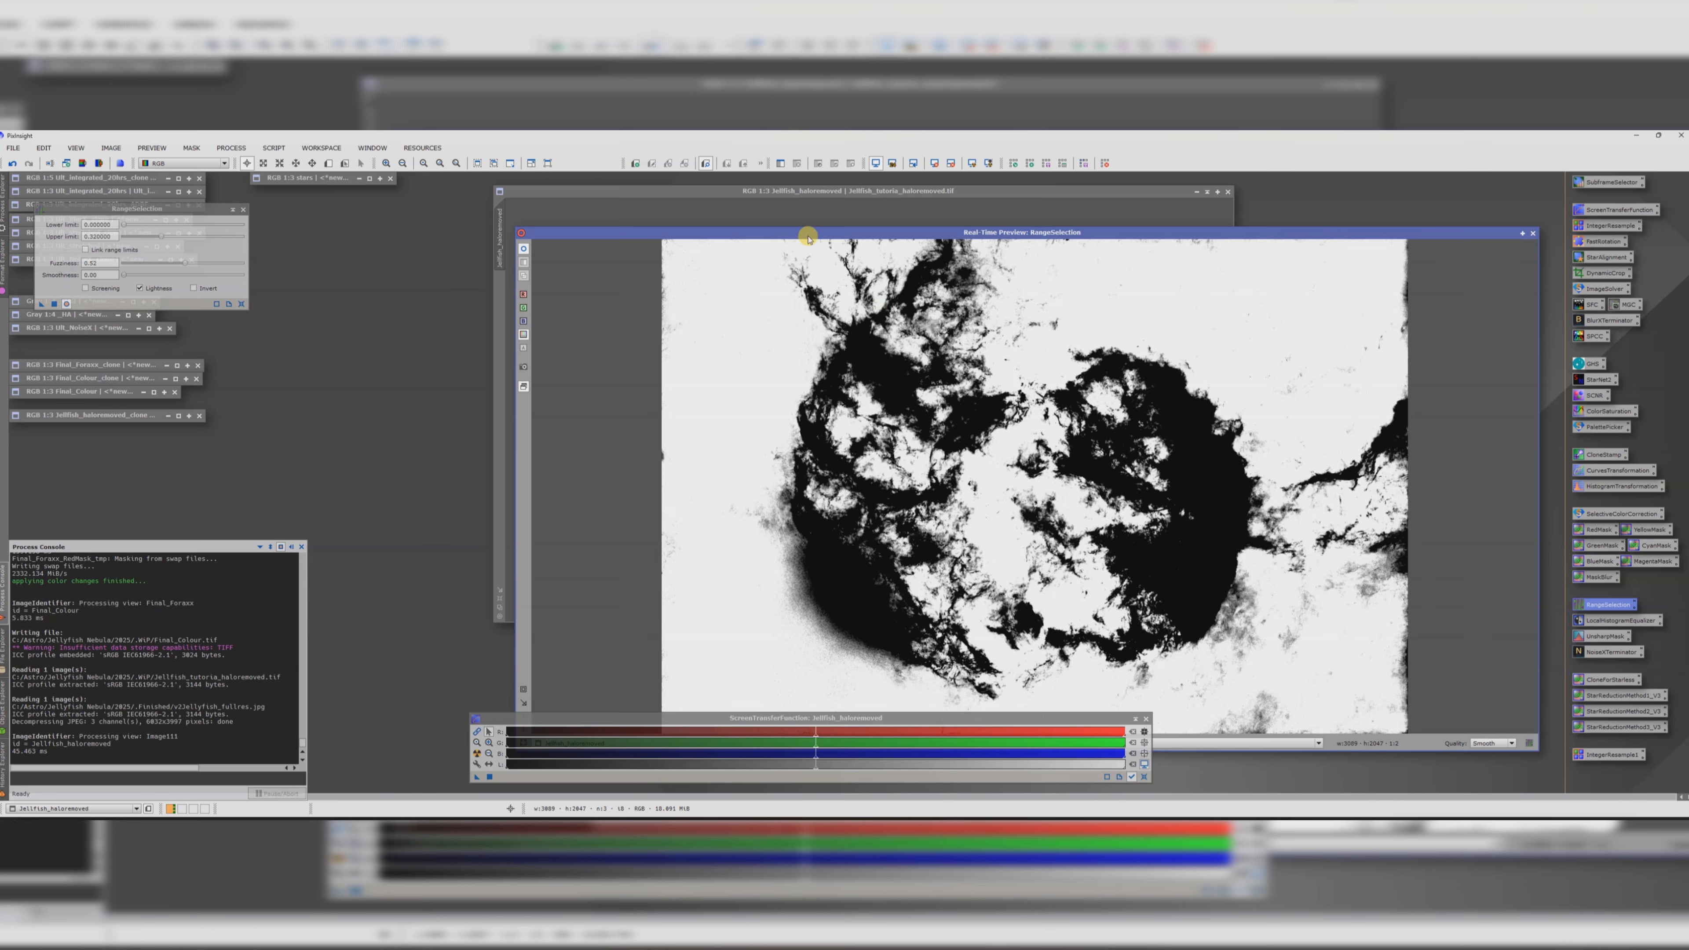
drag(810, 237, 728, 224)
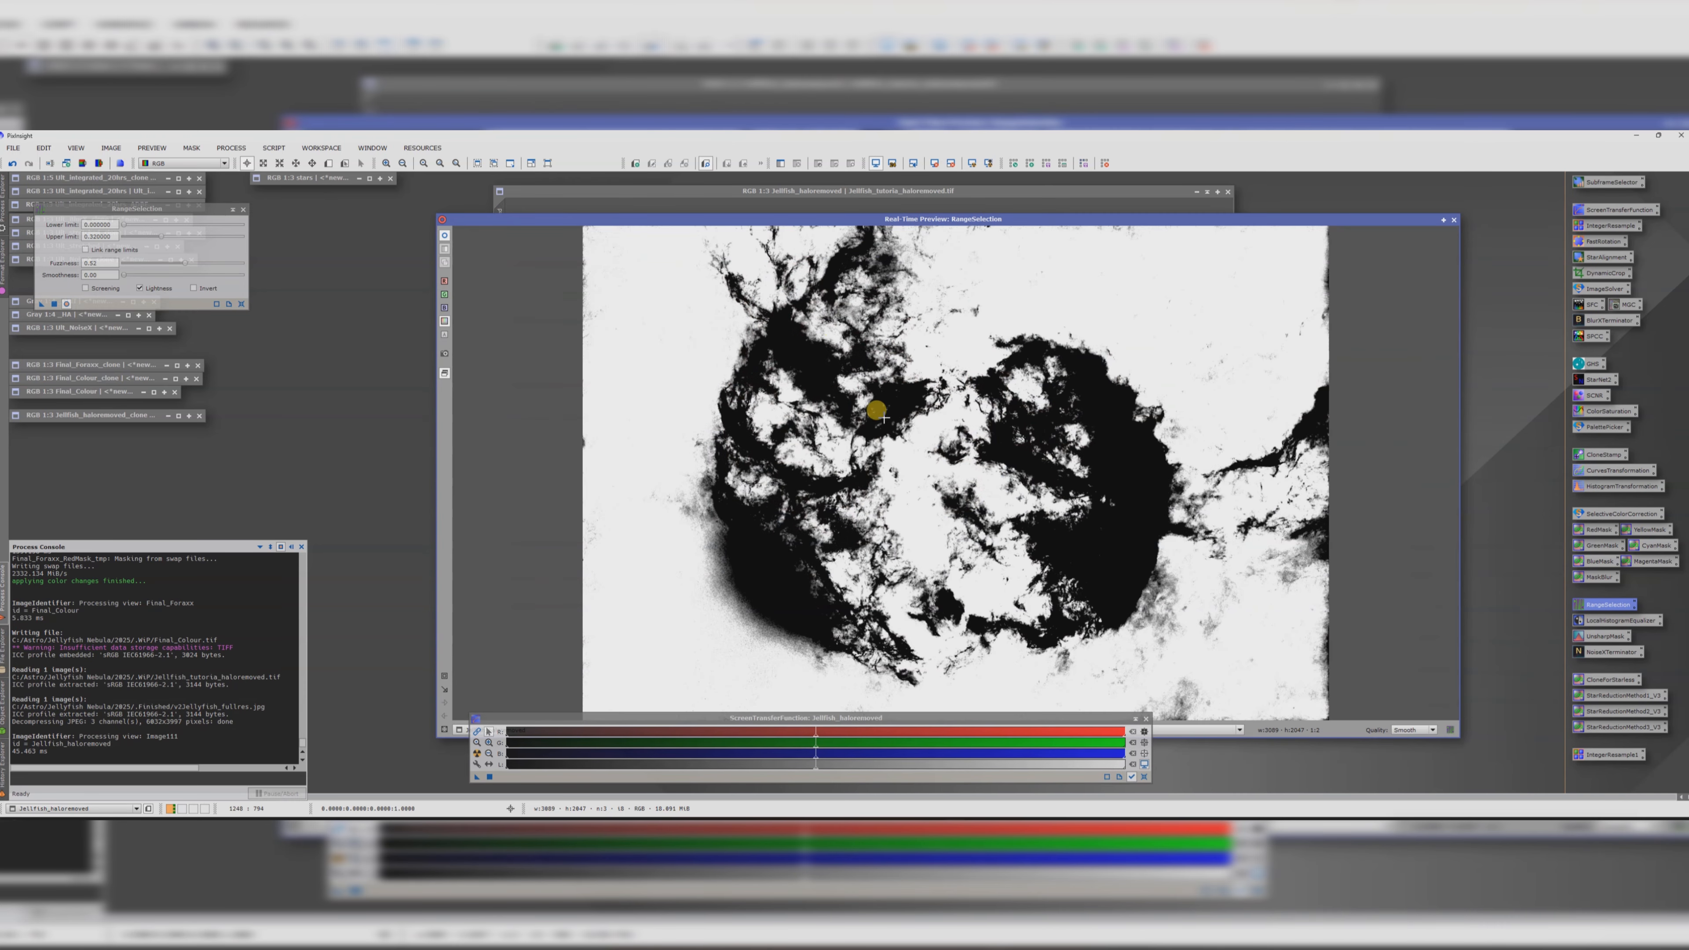
- Smooth the range selection, lower its upper limit to about 0.28 and fuzziness to about 0.35, and generate the range mask
click(185, 265)
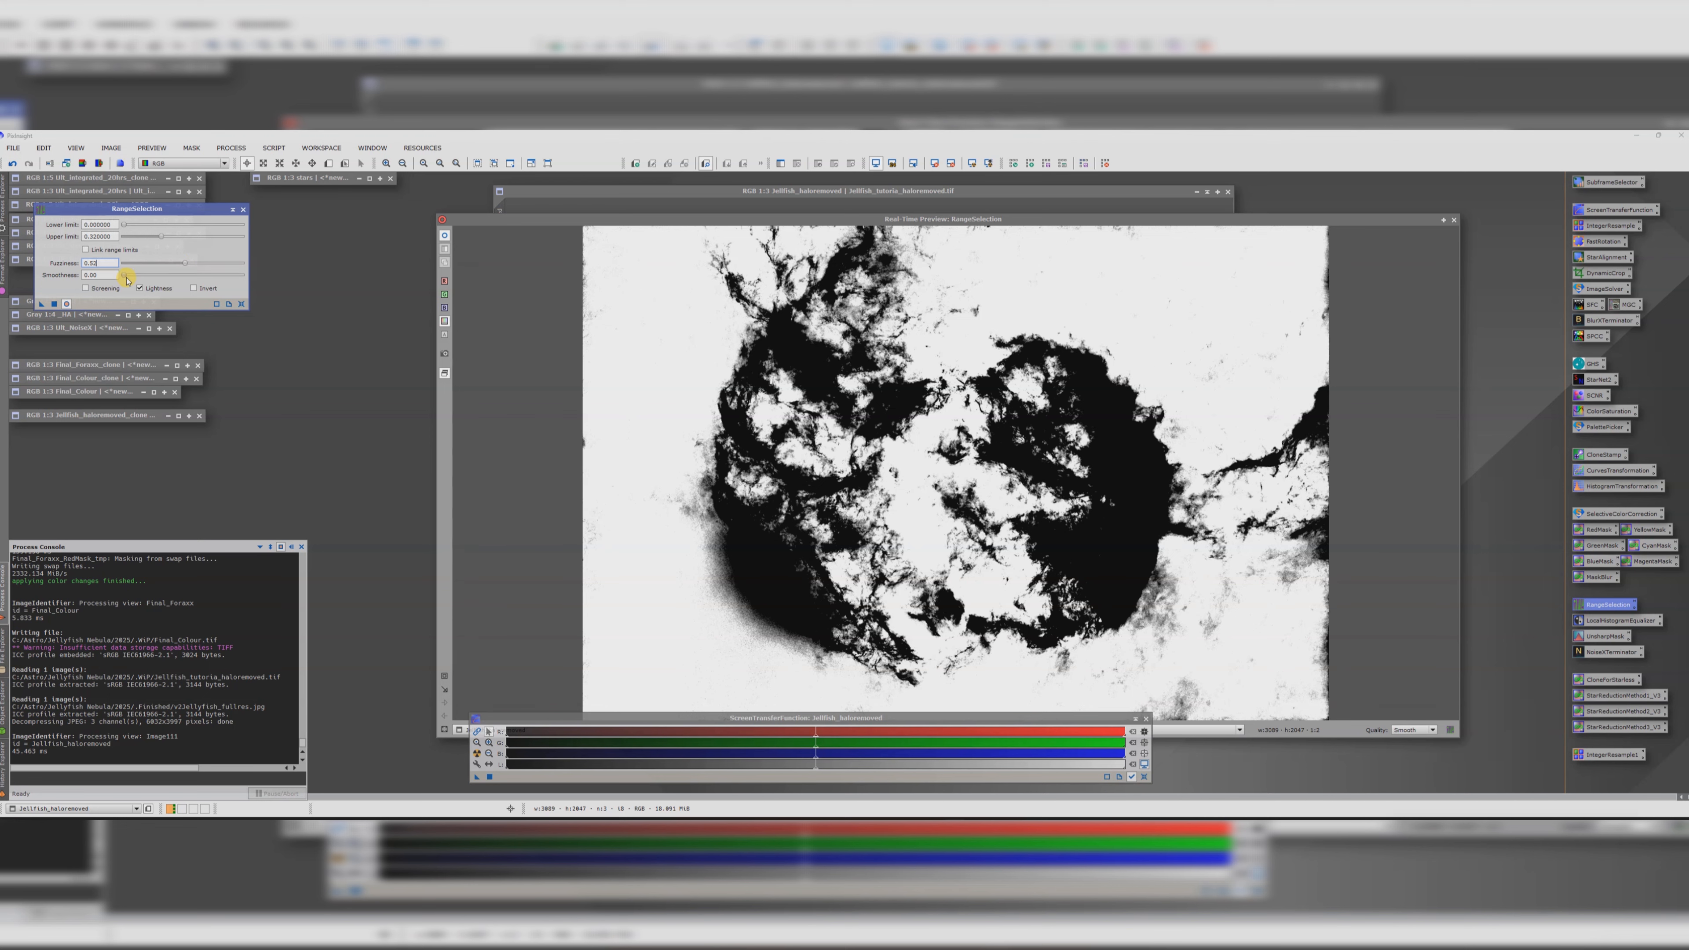
drag(126, 278, 156, 241)
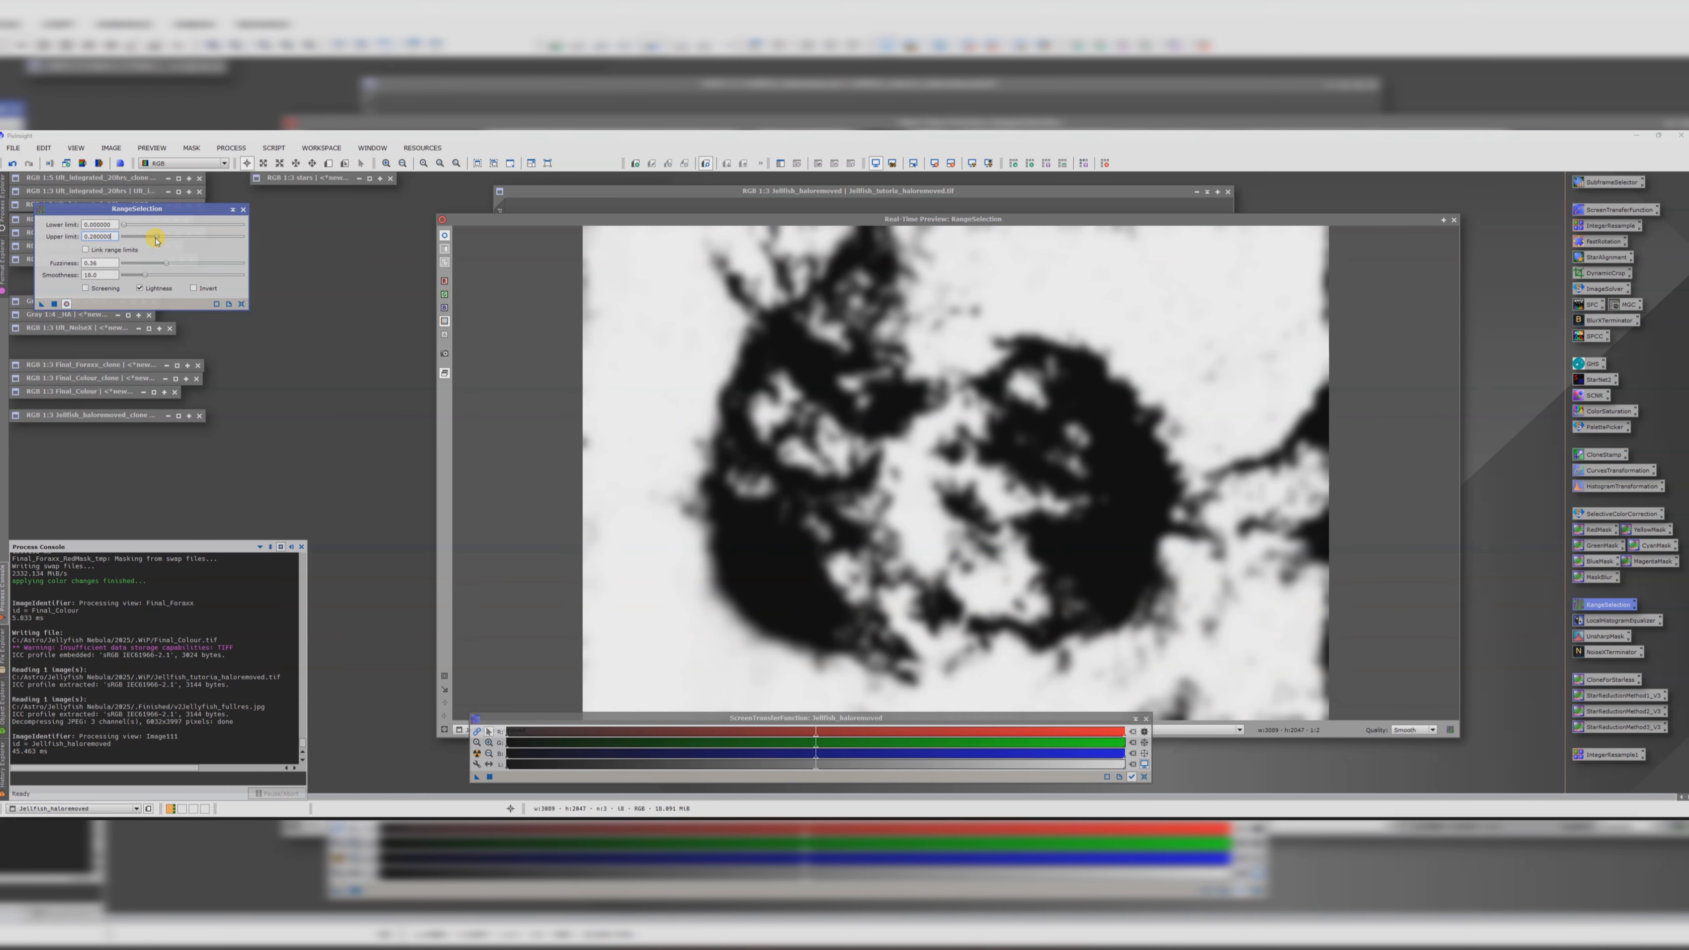
click(54, 305)
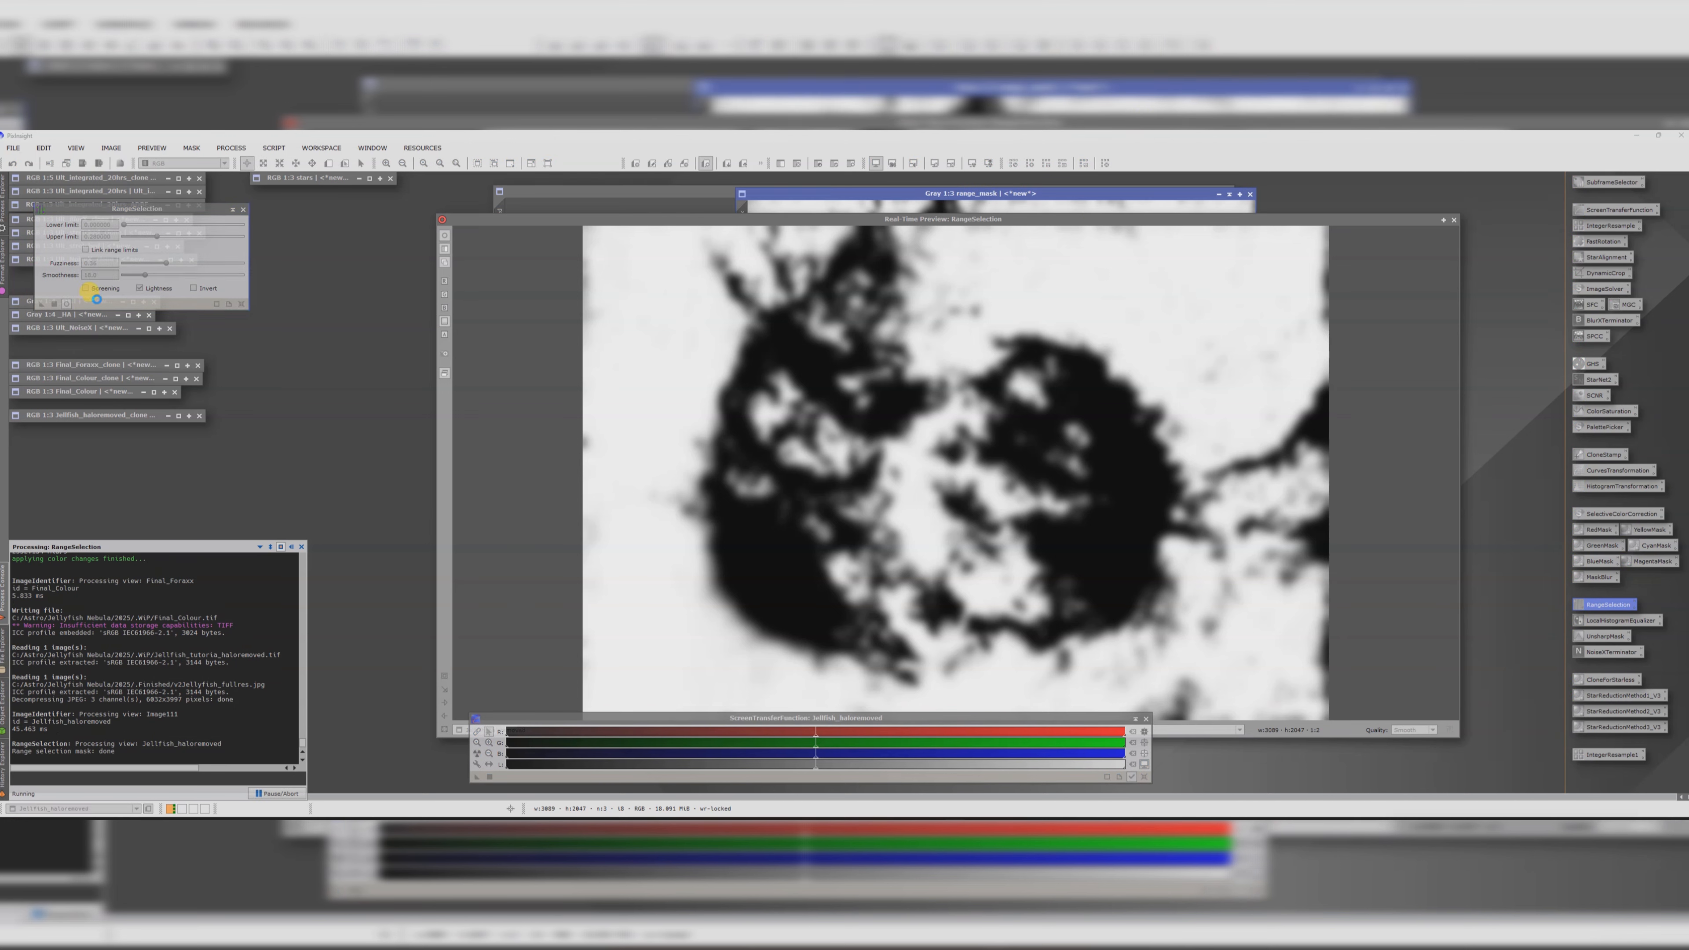
click(1455, 219)
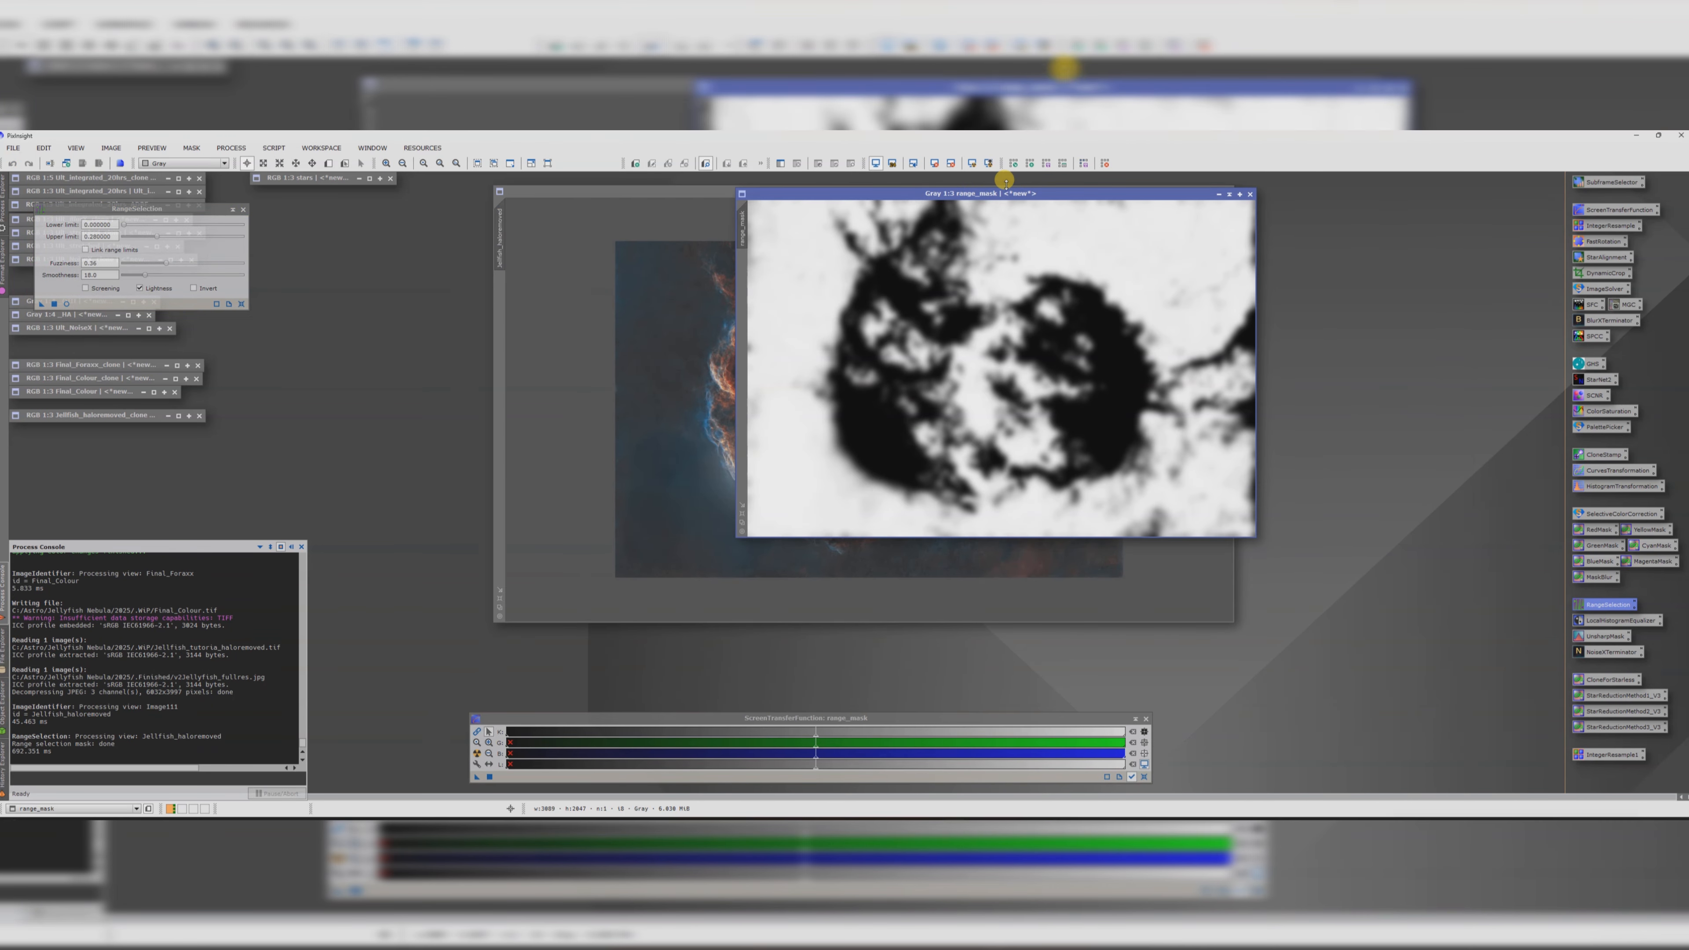
- Apply the range mask to the Jellfish_haloremoved image and hide the red mask overlay
drag(999, 194, 382, 274)
drag(754, 190, 995, 204)
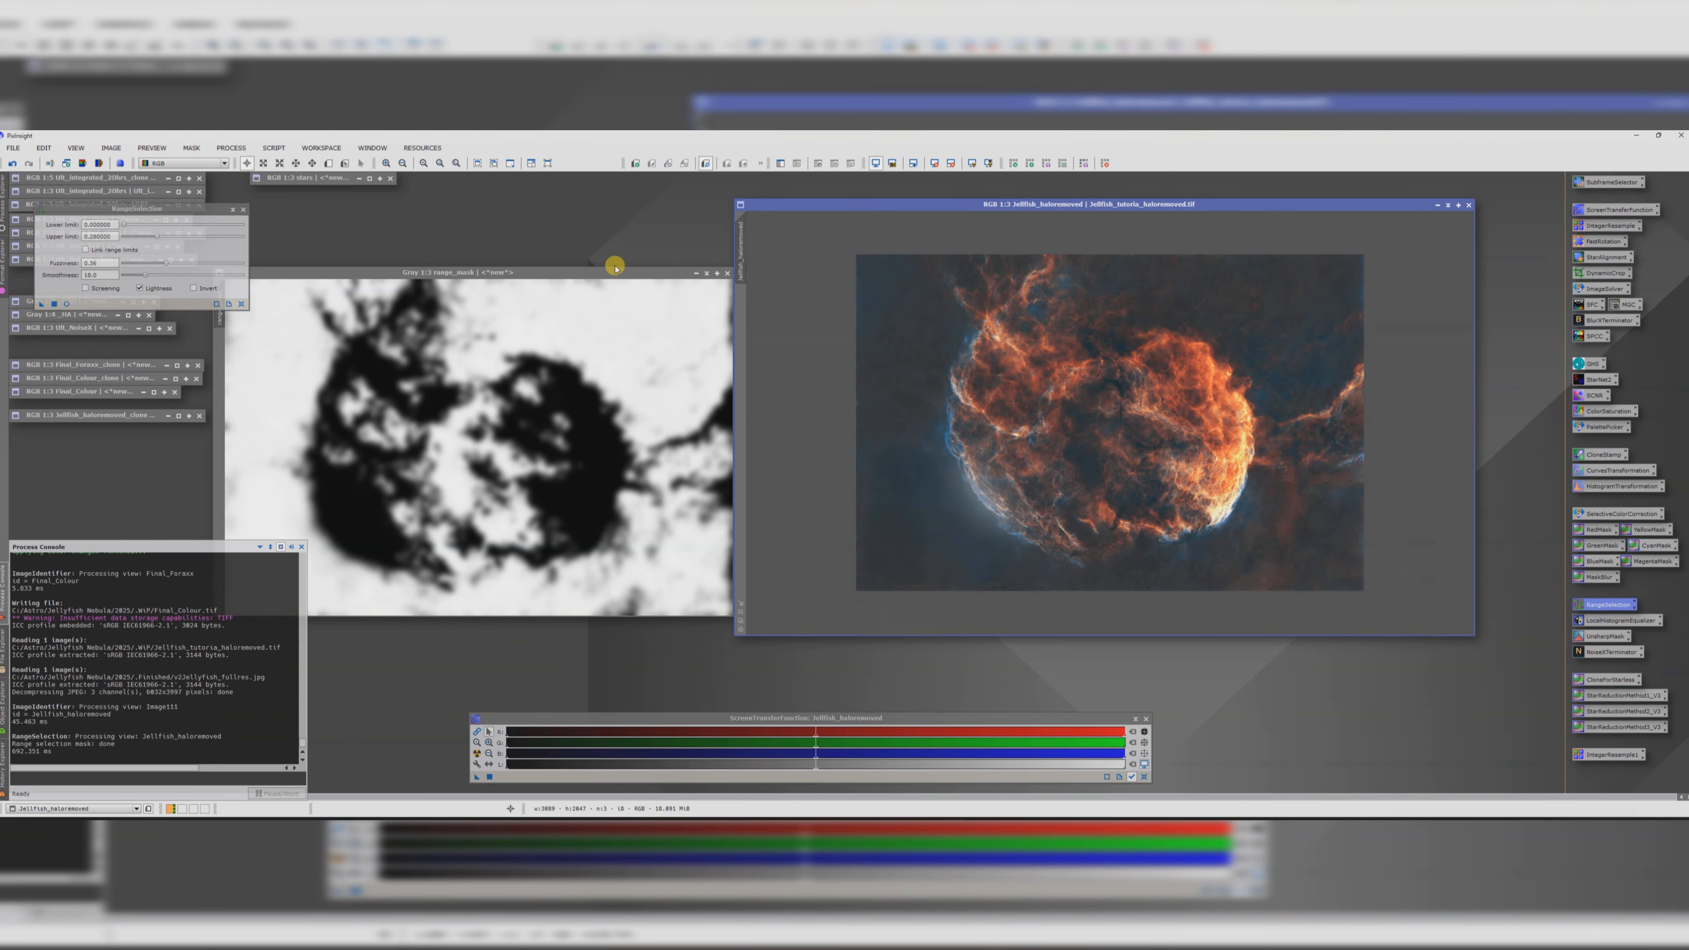
drag(607, 271, 522, 346)
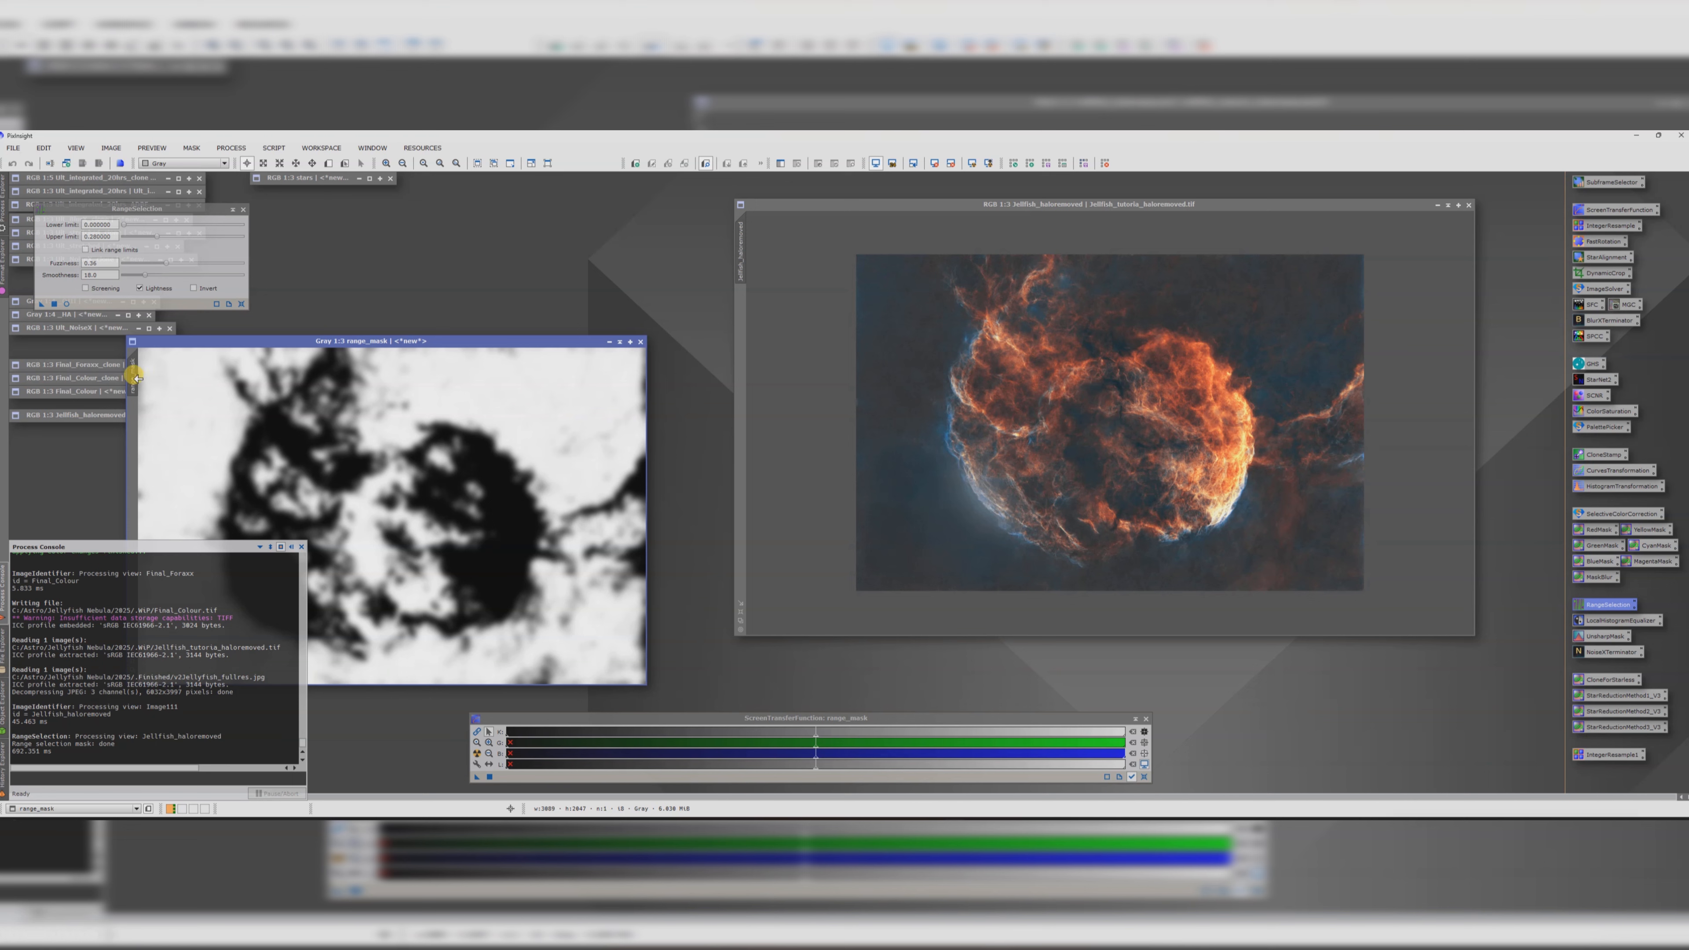
drag(133, 376, 745, 300)
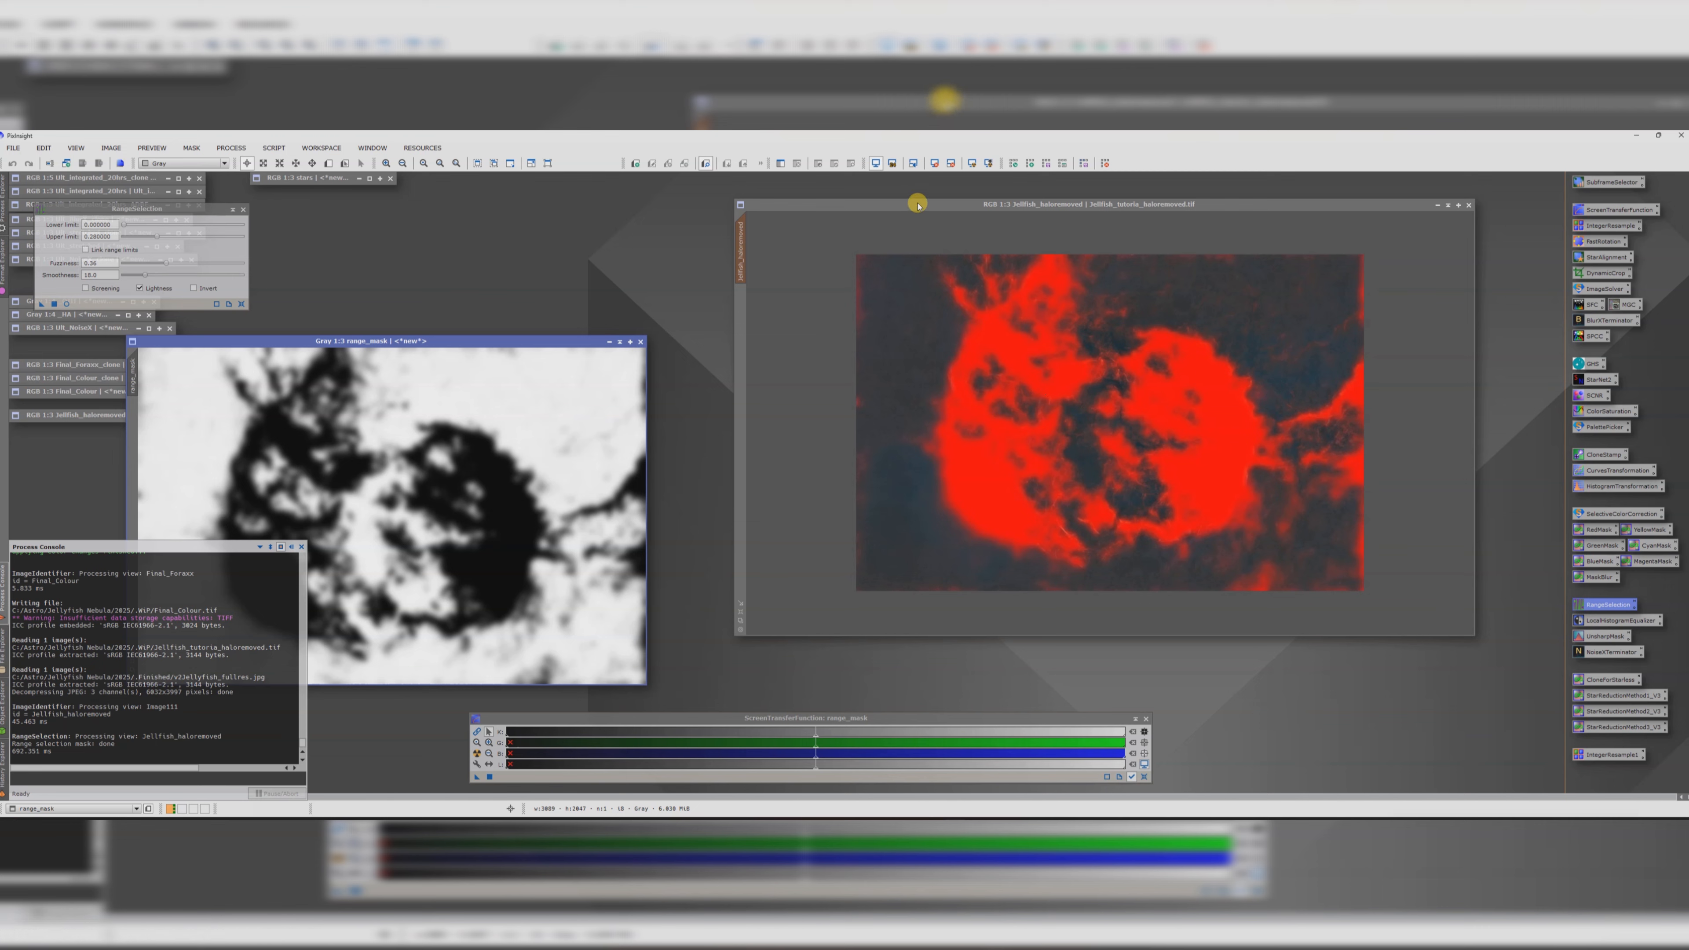
drag(918, 204, 871, 219)
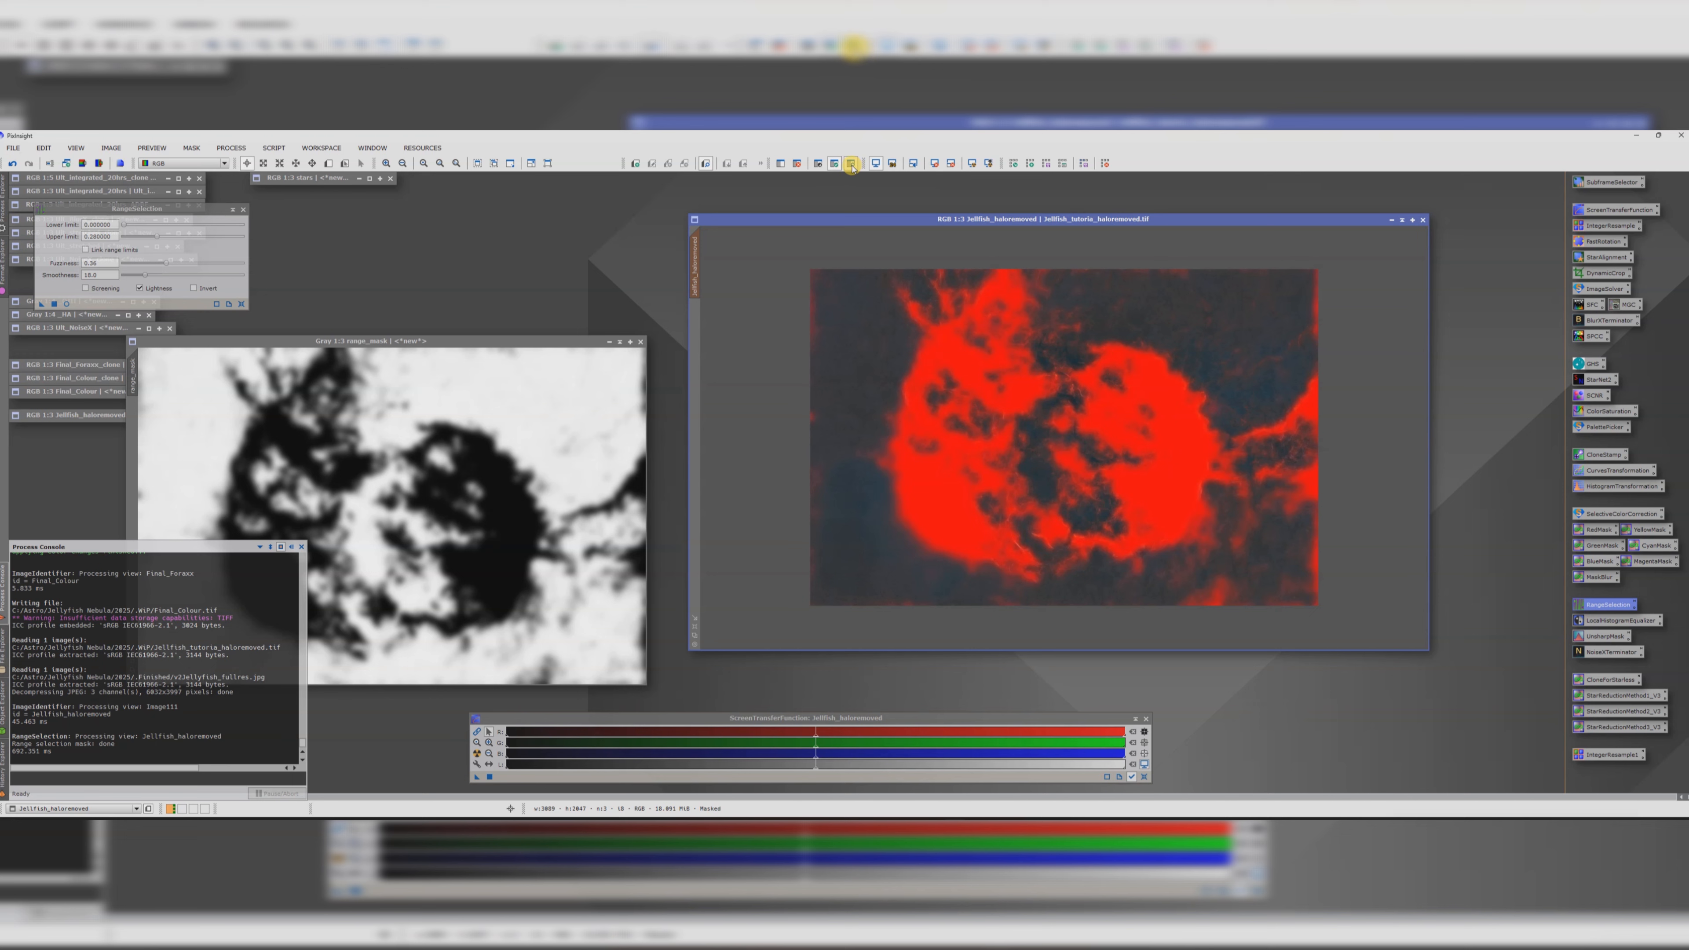
click(852, 168)
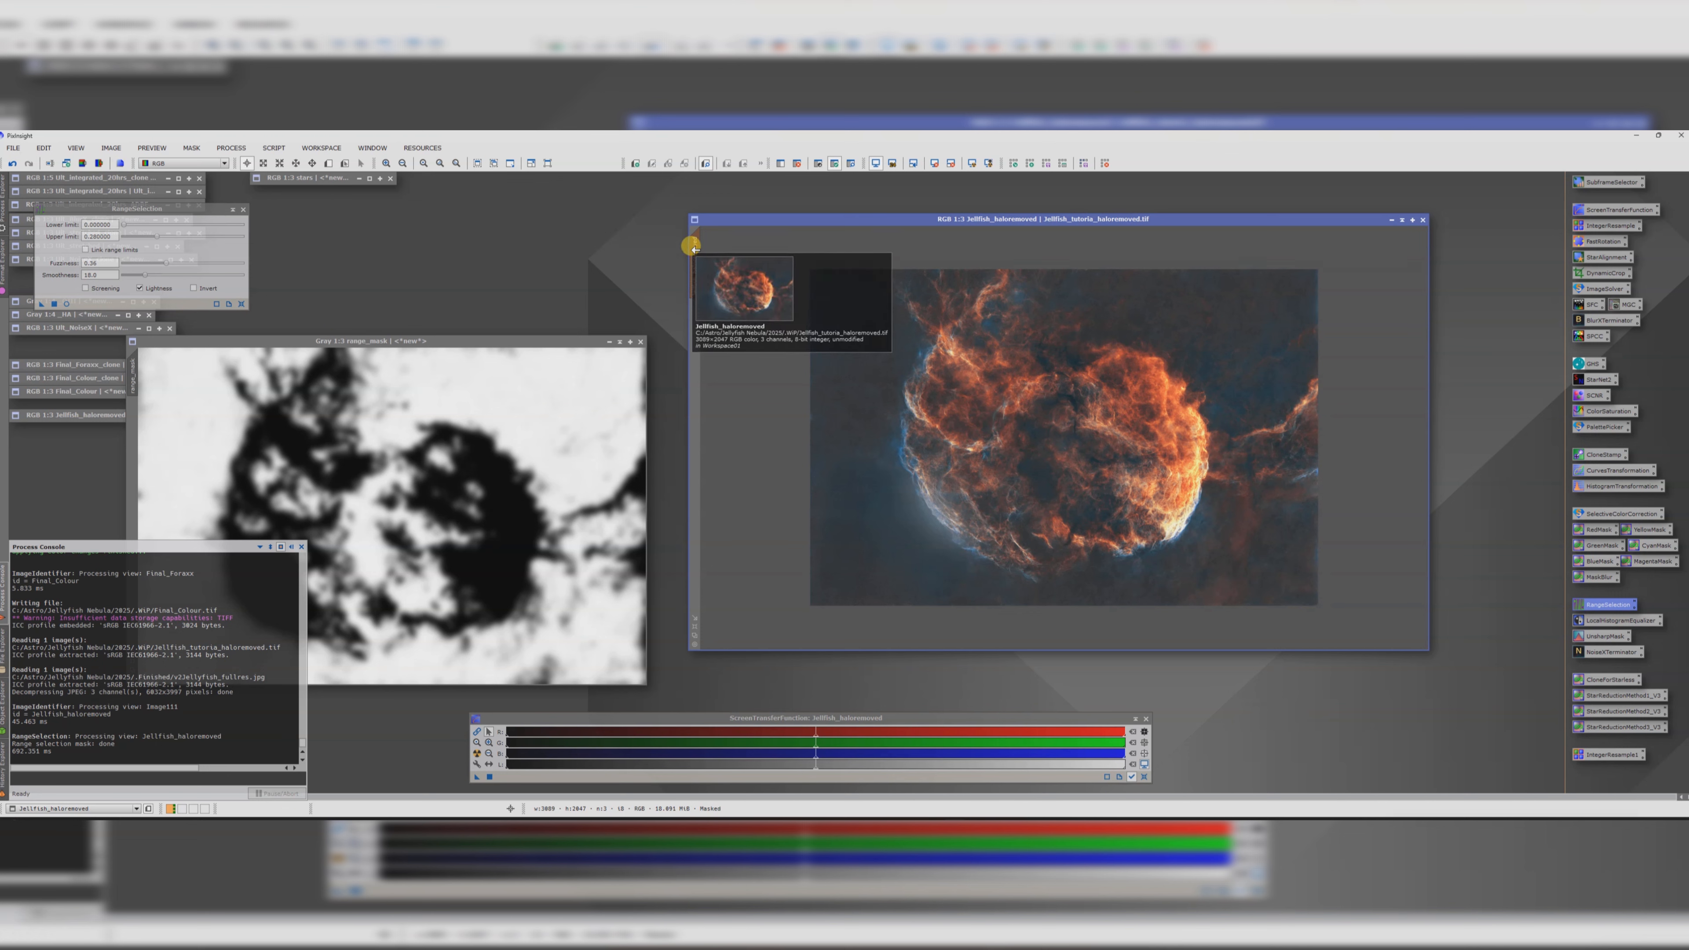
mouse_move(701, 266)
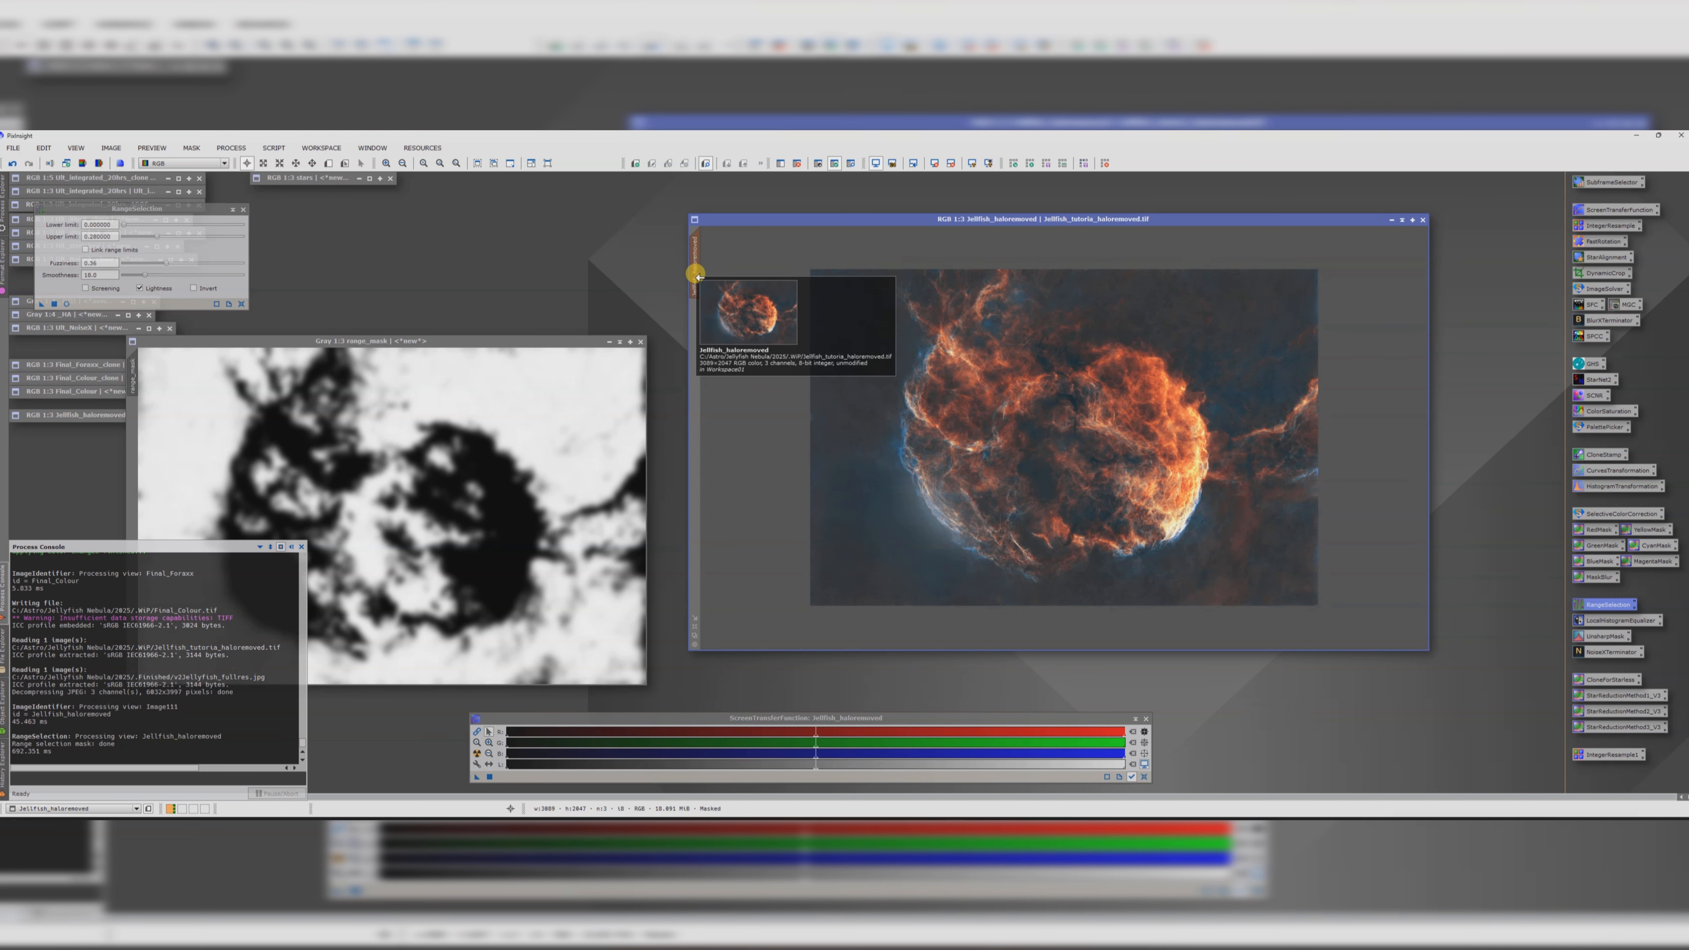
- Try a CurvesTransformation adjustment on the masked image in the real-time preview and close it without applying
double_click(1600, 471)
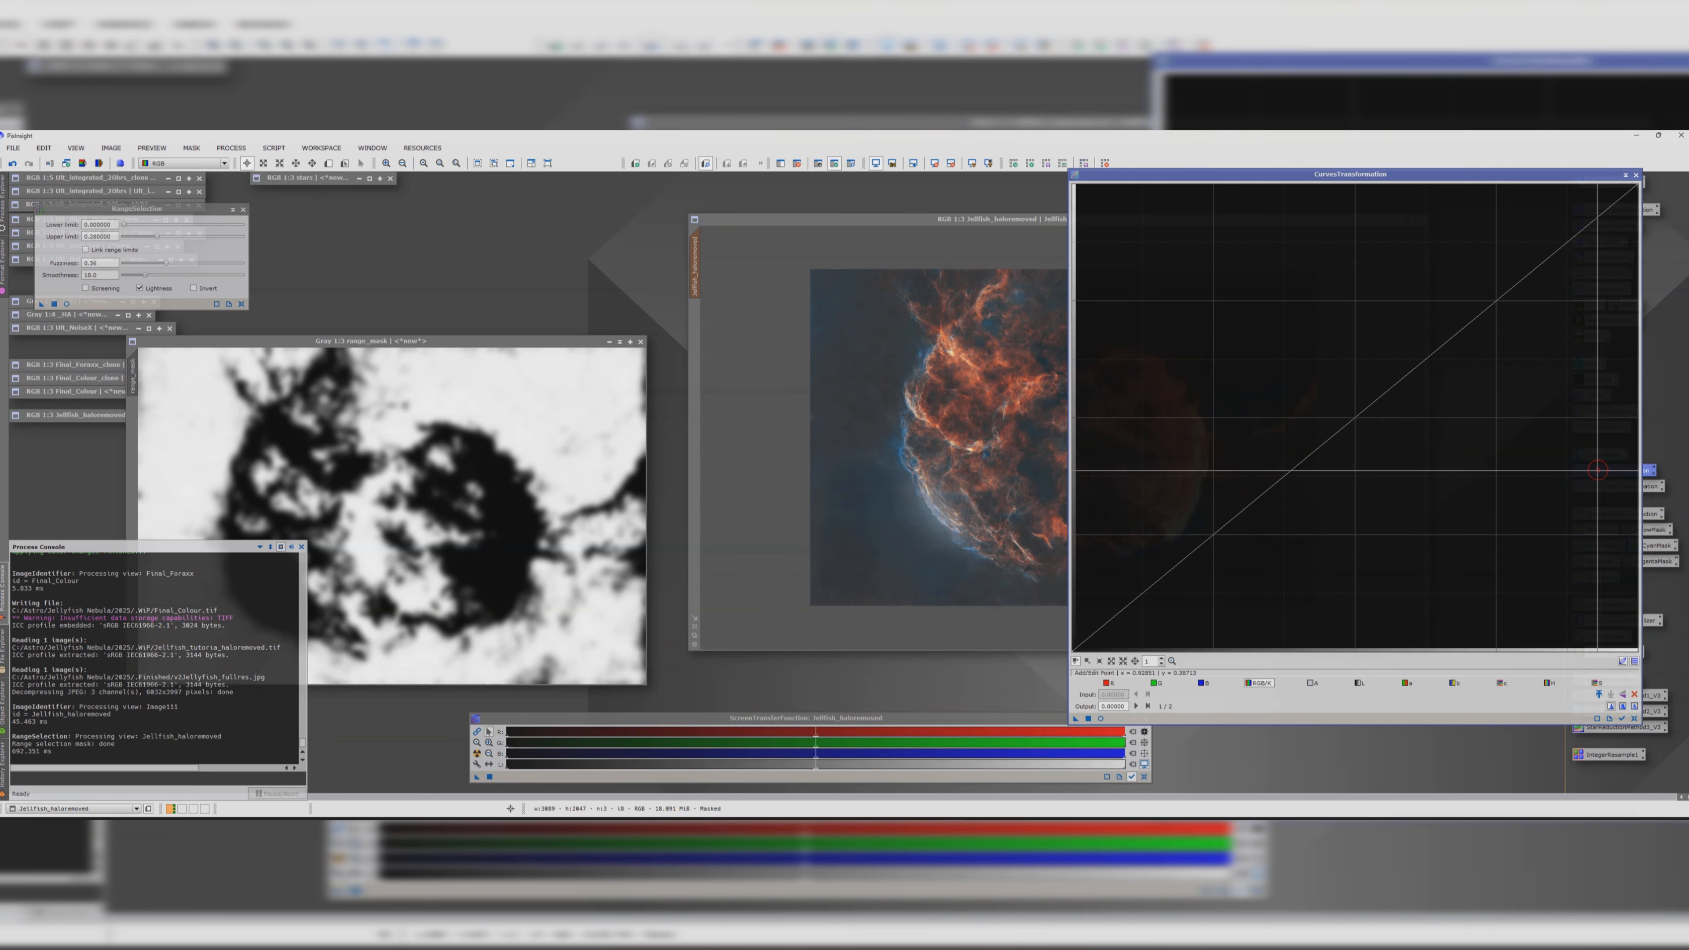
click(1097, 719)
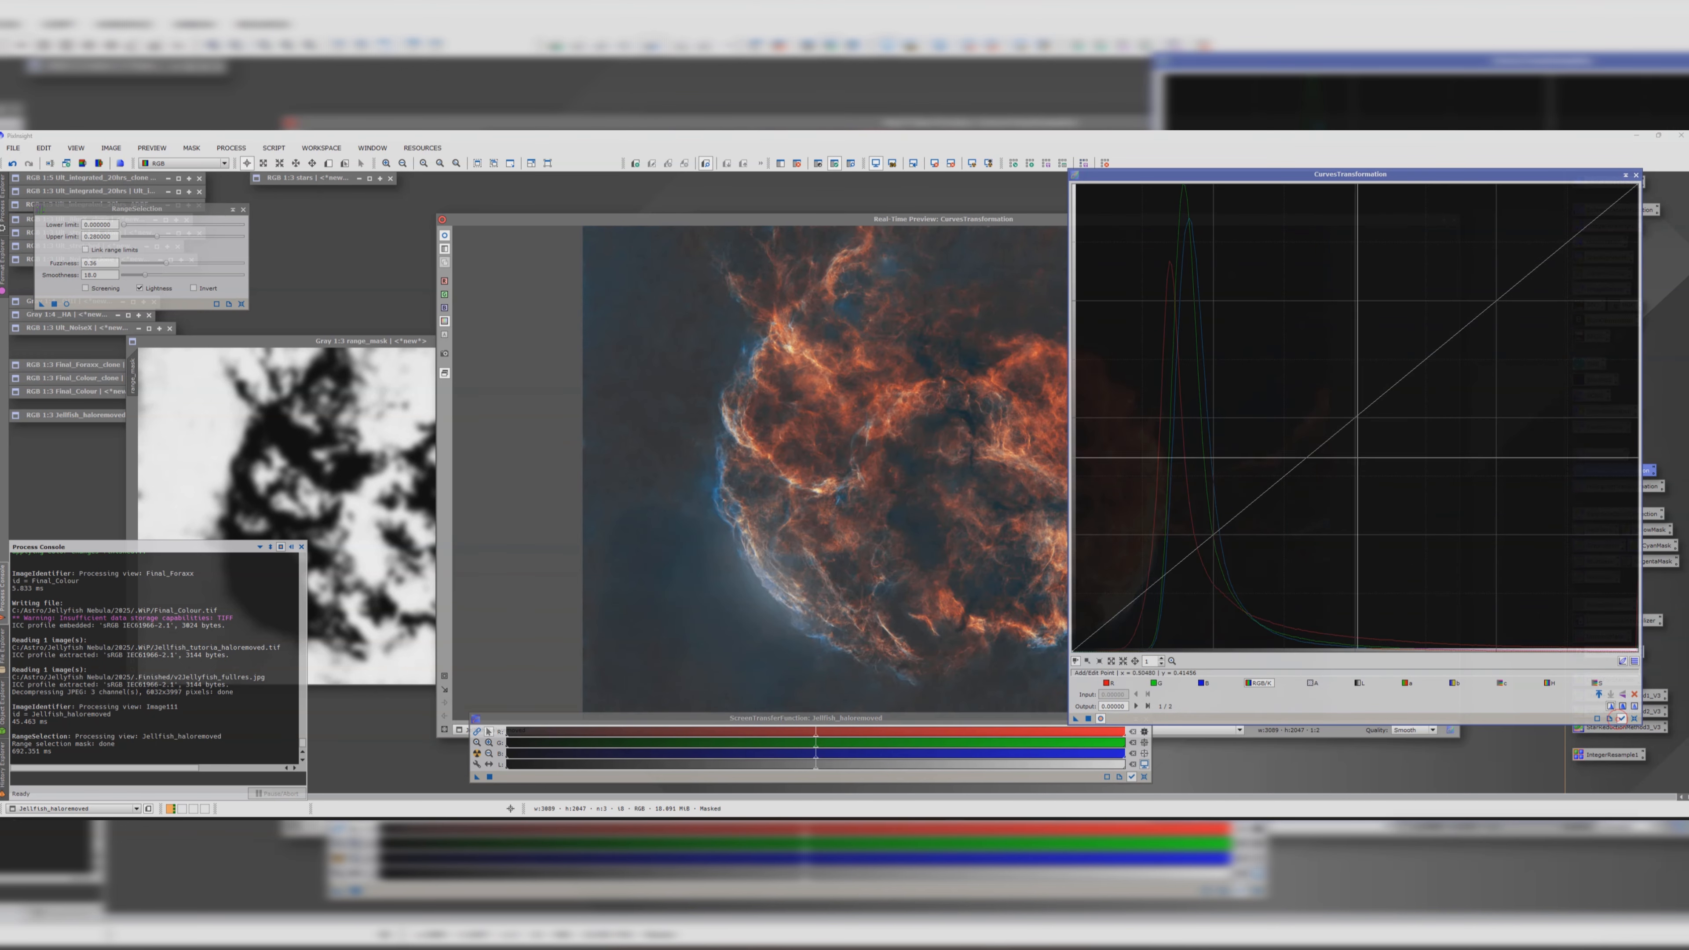
drag(1300, 463, 1290, 397)
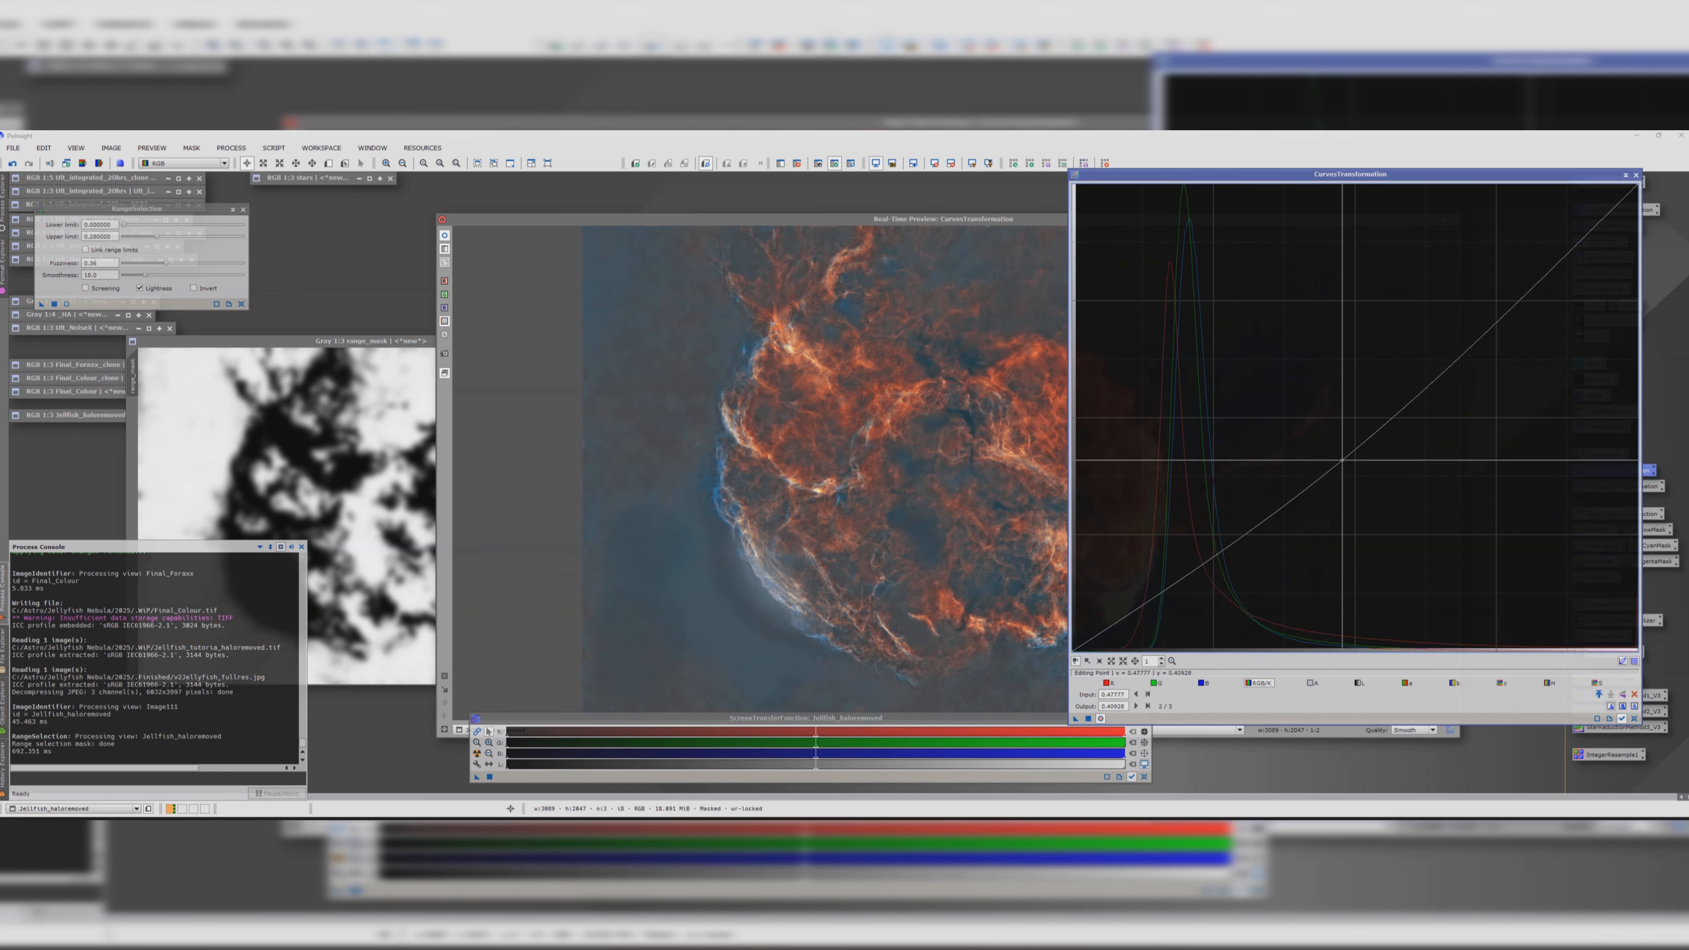
click(1636, 175)
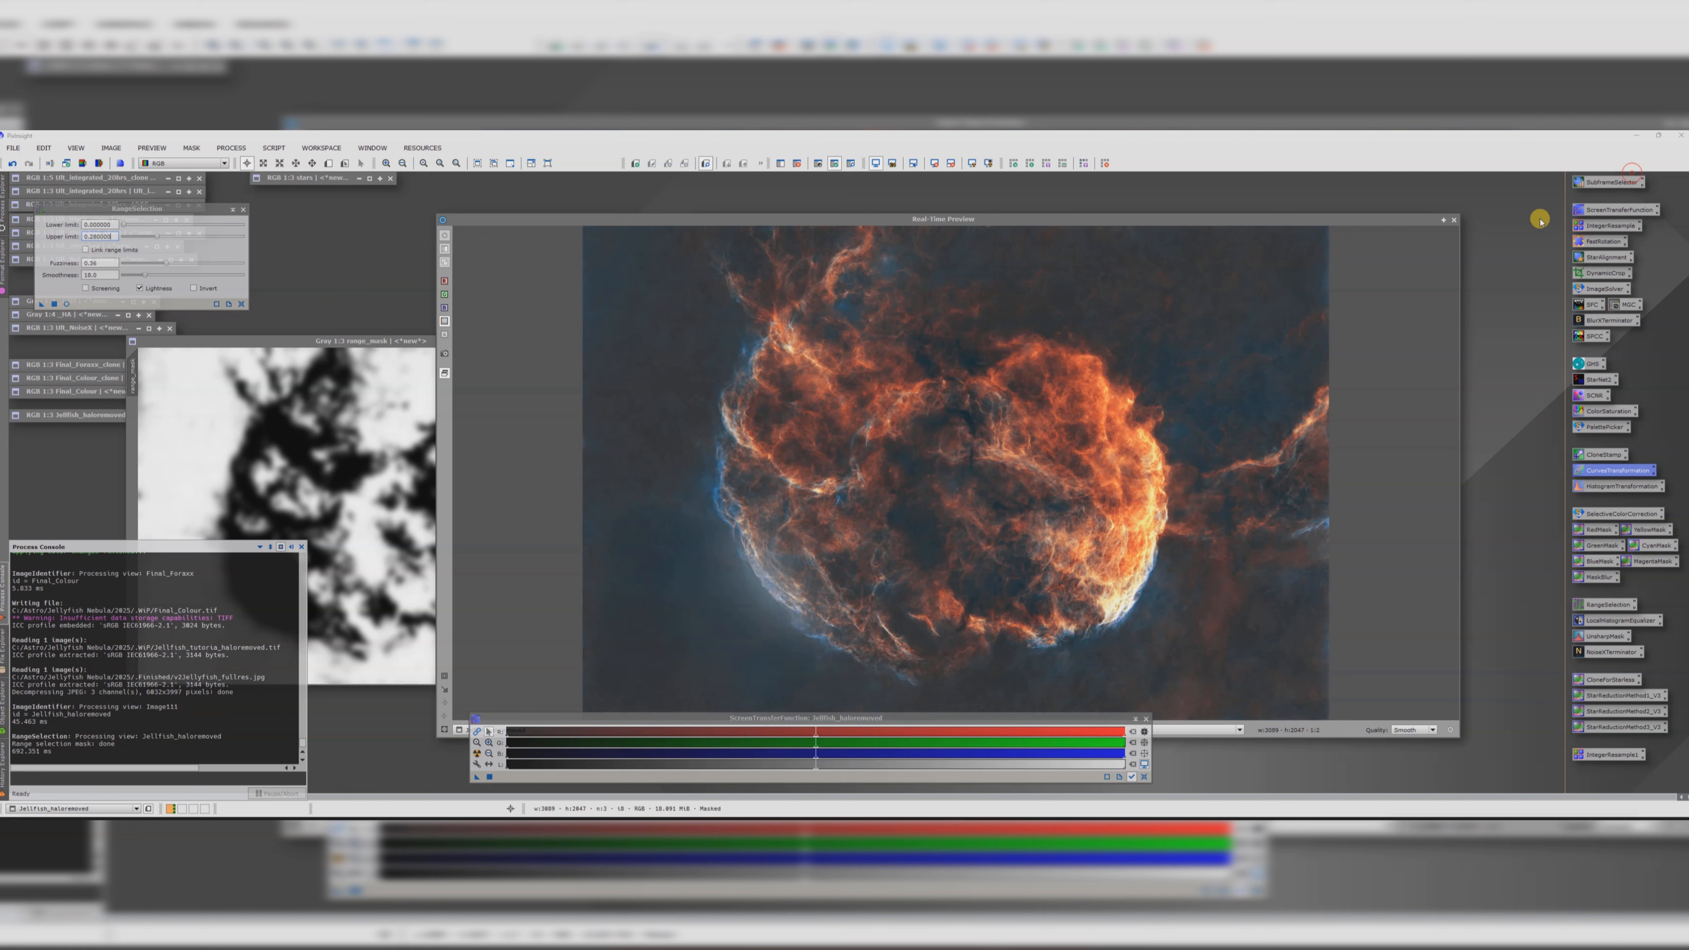
- Try lowering the RGB/K curve around the midtones of the masked image in the CurvesTransformation real-time preview
click(1454, 219)
drag(904, 220, 753, 221)
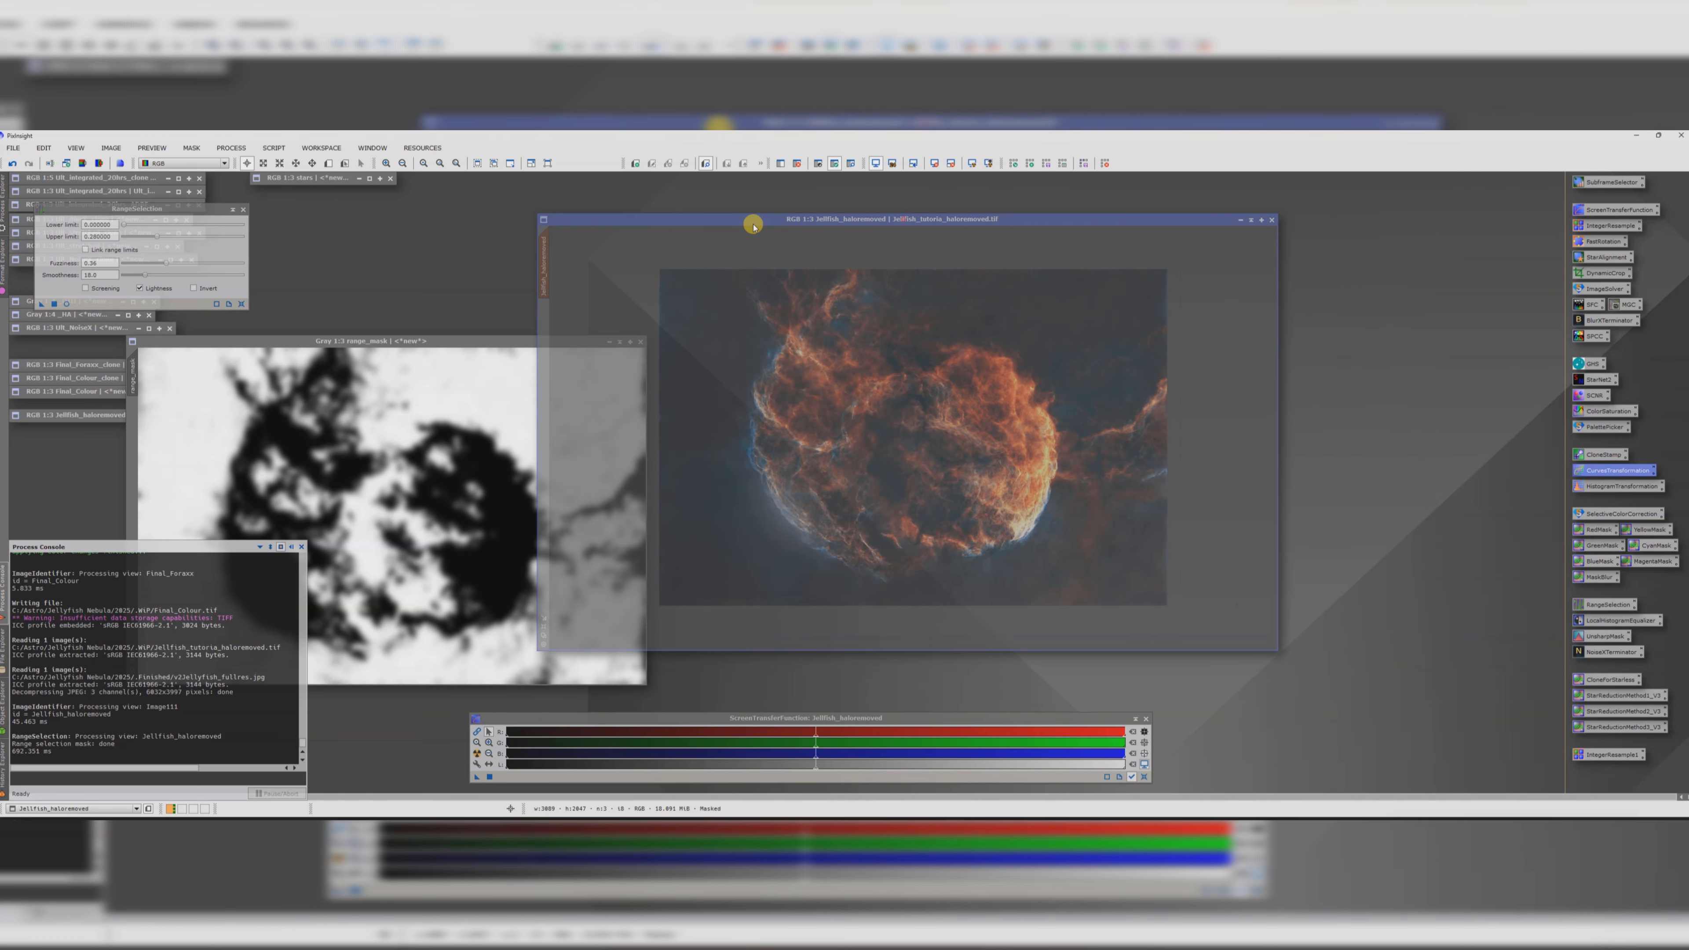
double_click(1594, 473)
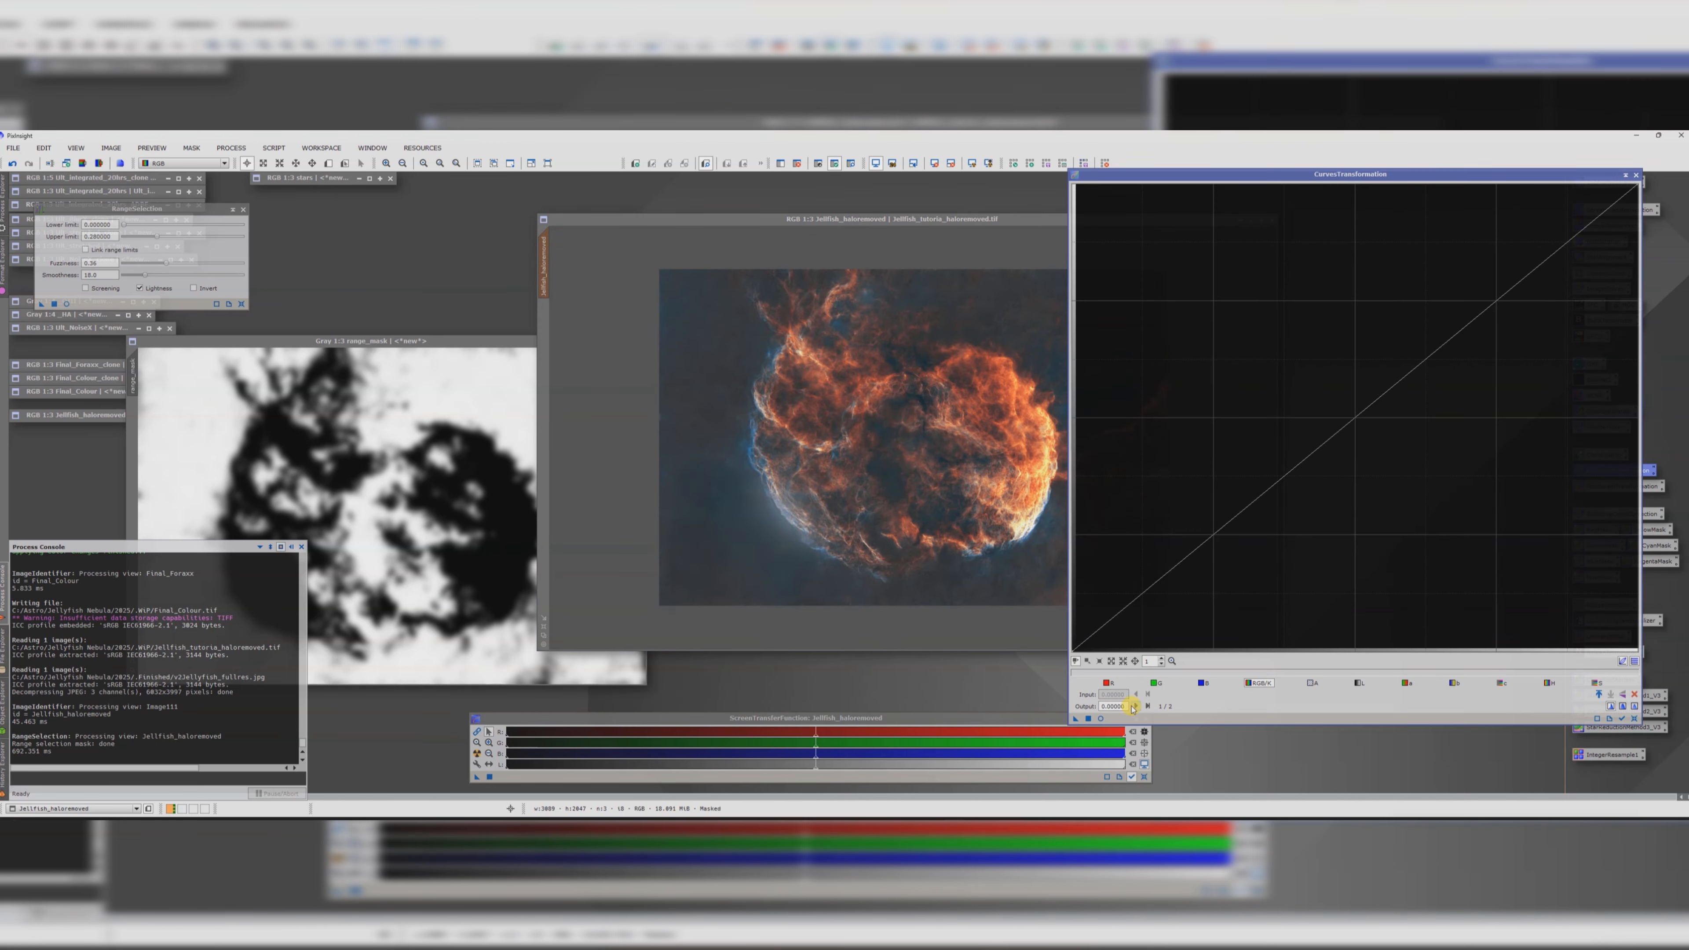
click(1102, 718)
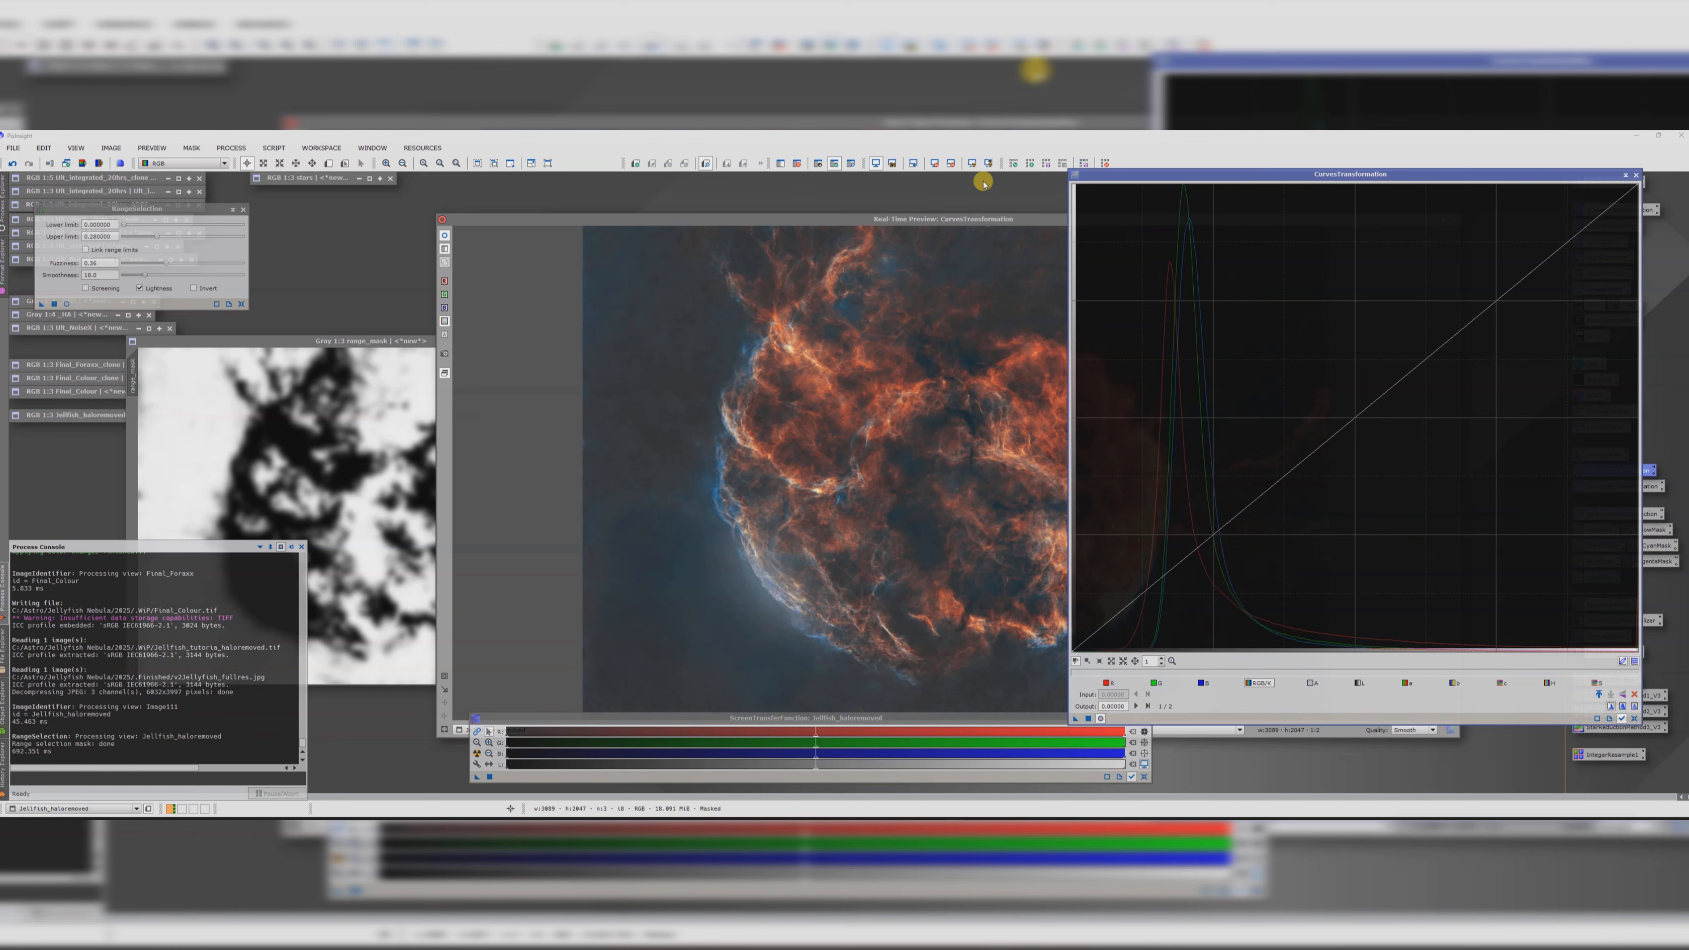
drag(961, 219, 720, 204)
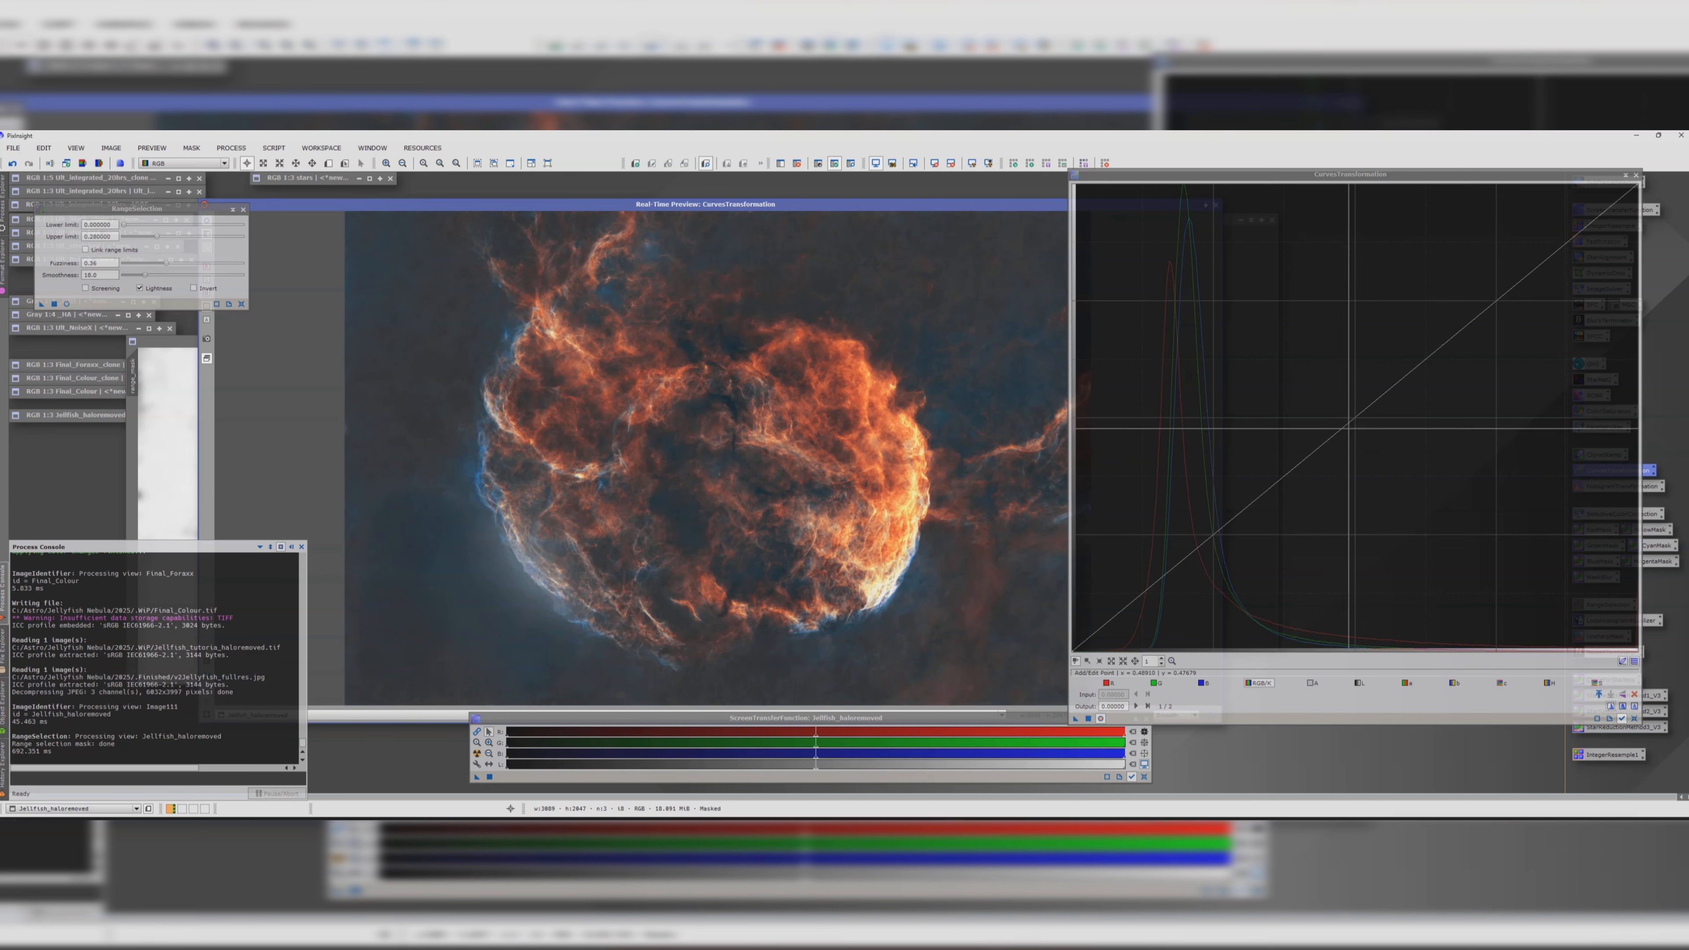
drag(1349, 428, 1402, 458)
click(1638, 175)
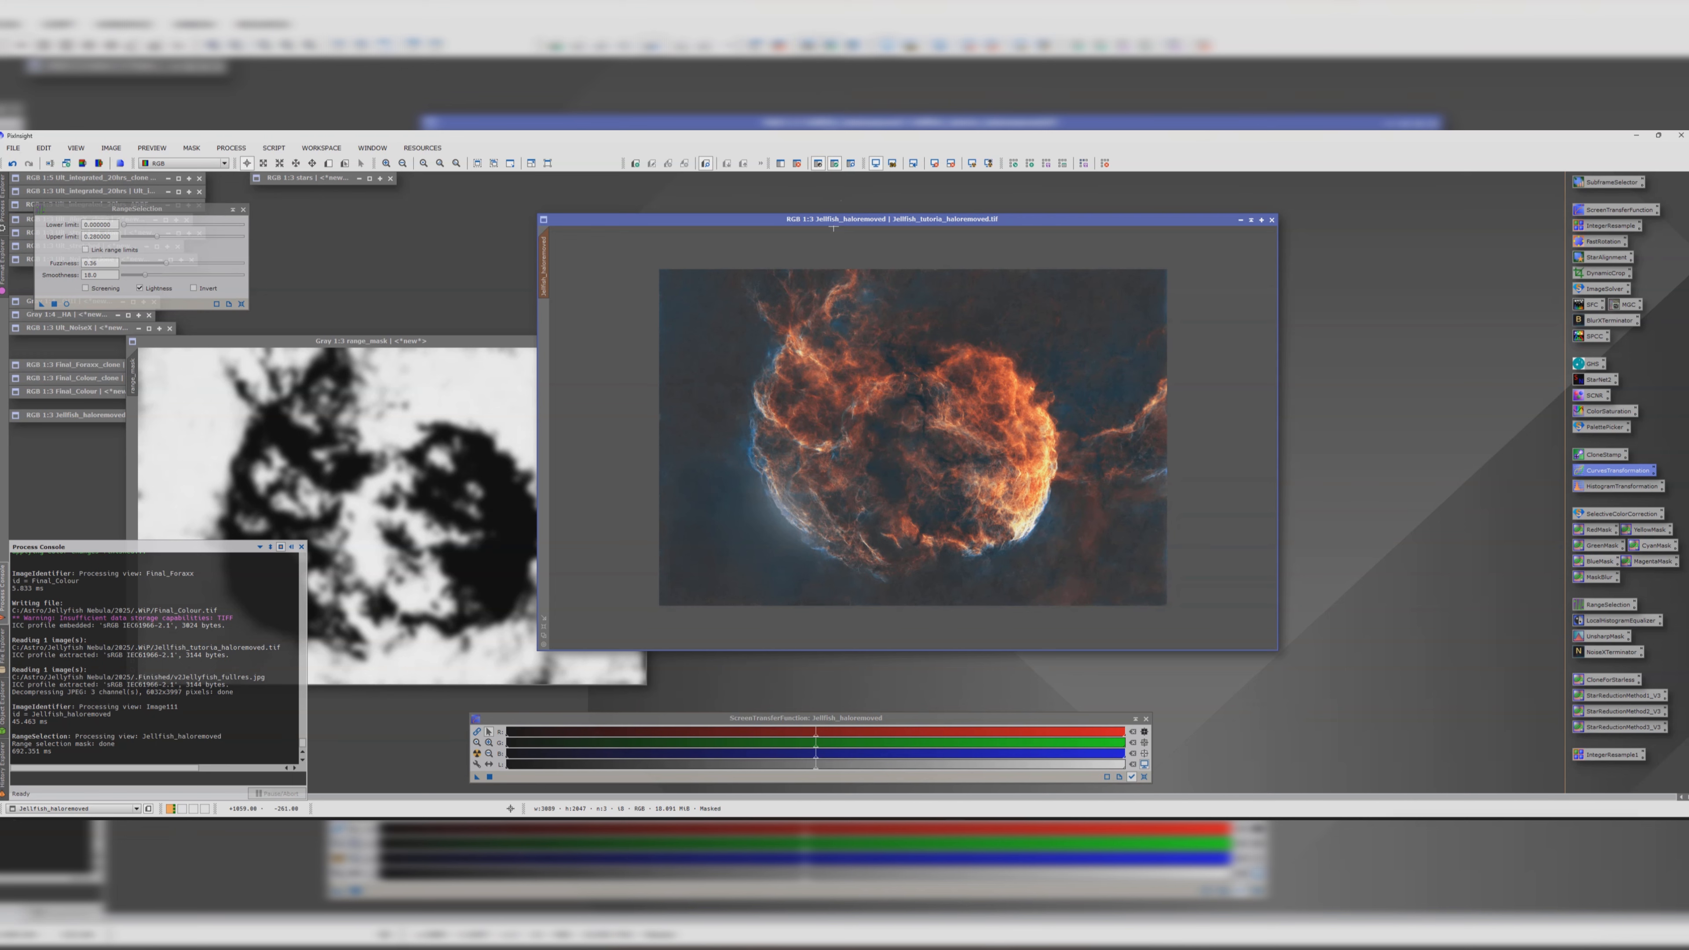
- Try brightening the masked image with an RGB/K curve point at input about 0.35 and output about 0.42 in CurvesTransformation
double_click(1599, 469)
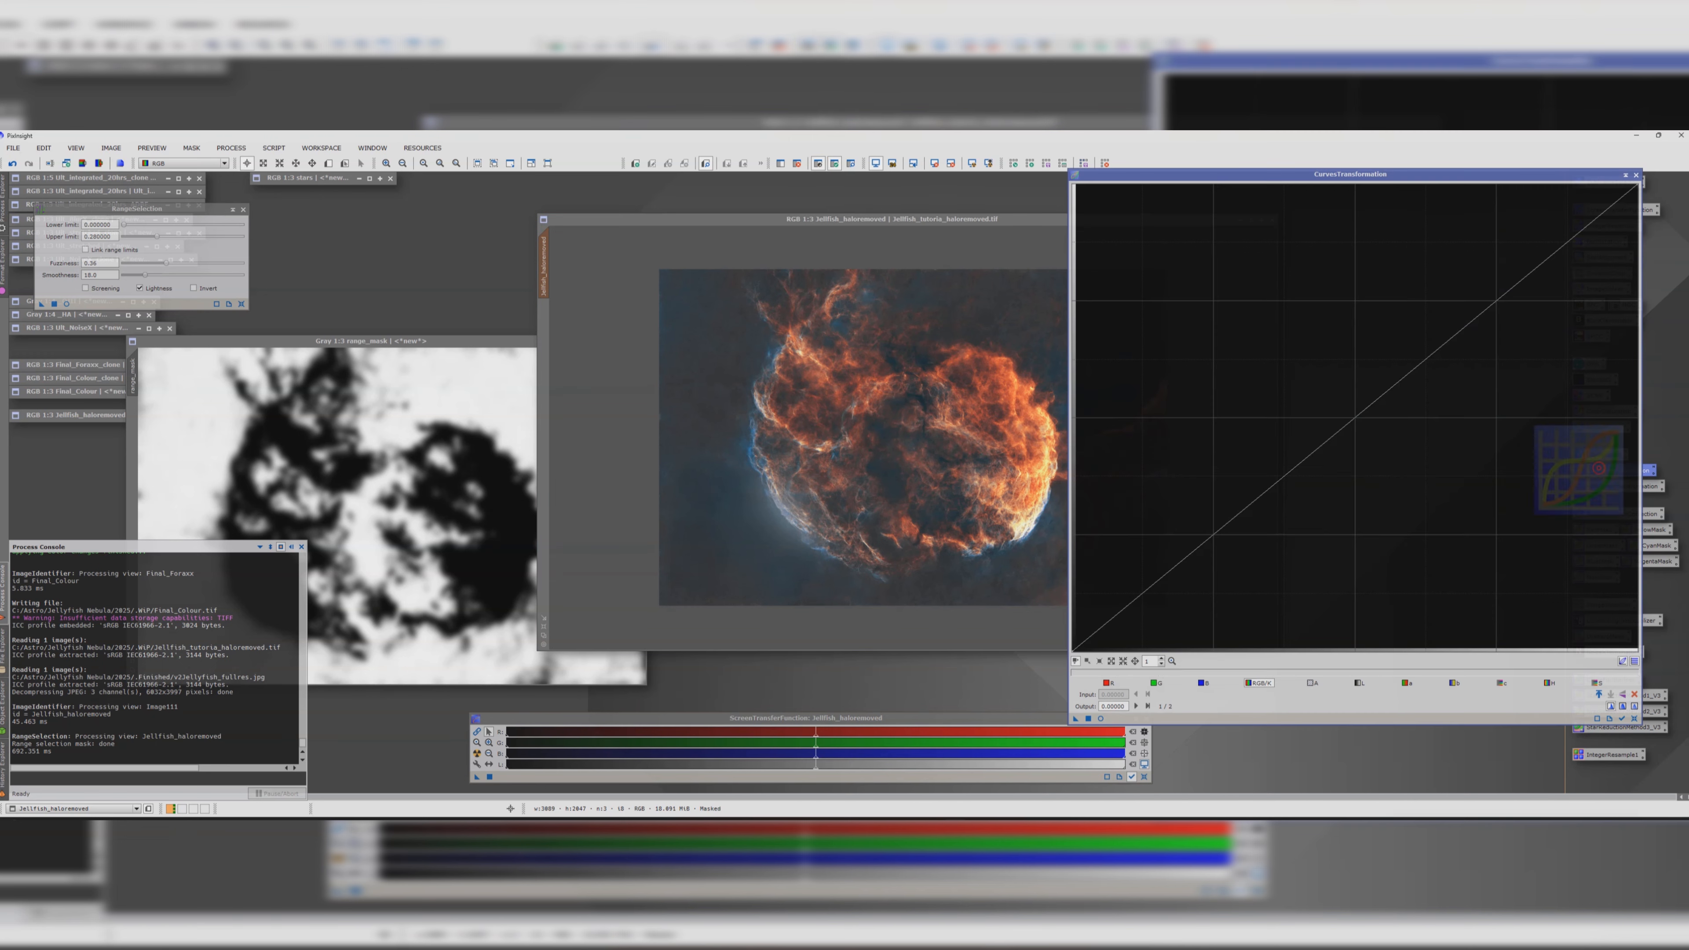
click(1101, 719)
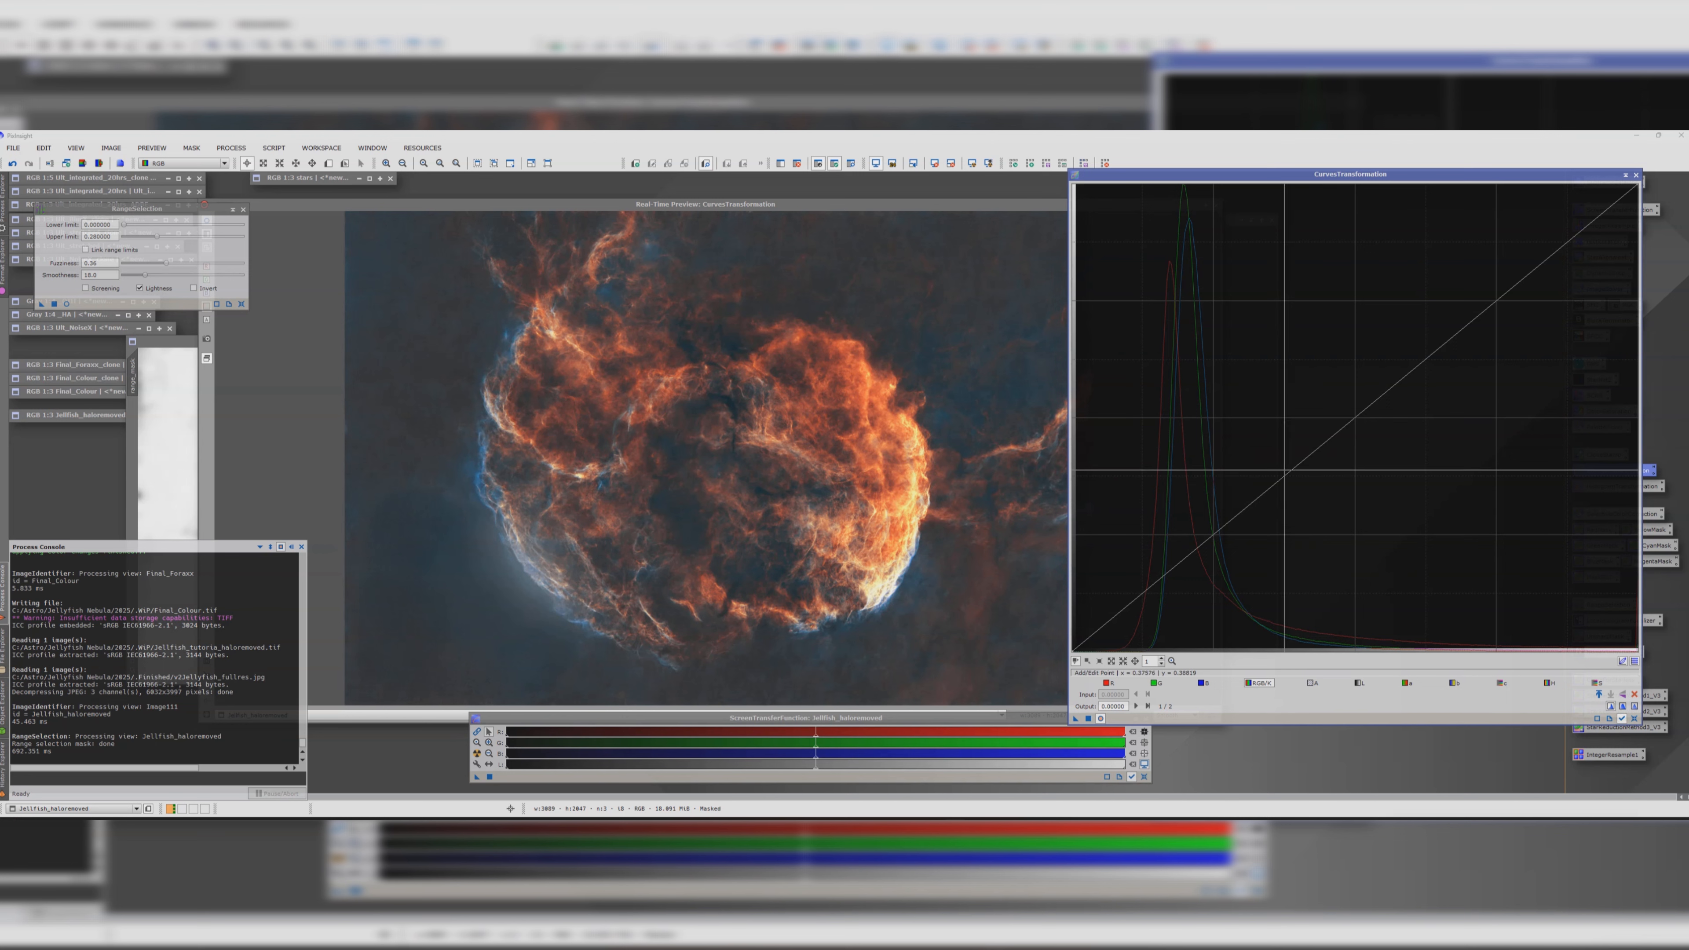
mouse_move(1271, 487)
mouse_down()
mouse_move(1259, 444)
mouse_move(1298, 486)
mouse_move(1269, 456)
mouse_up()
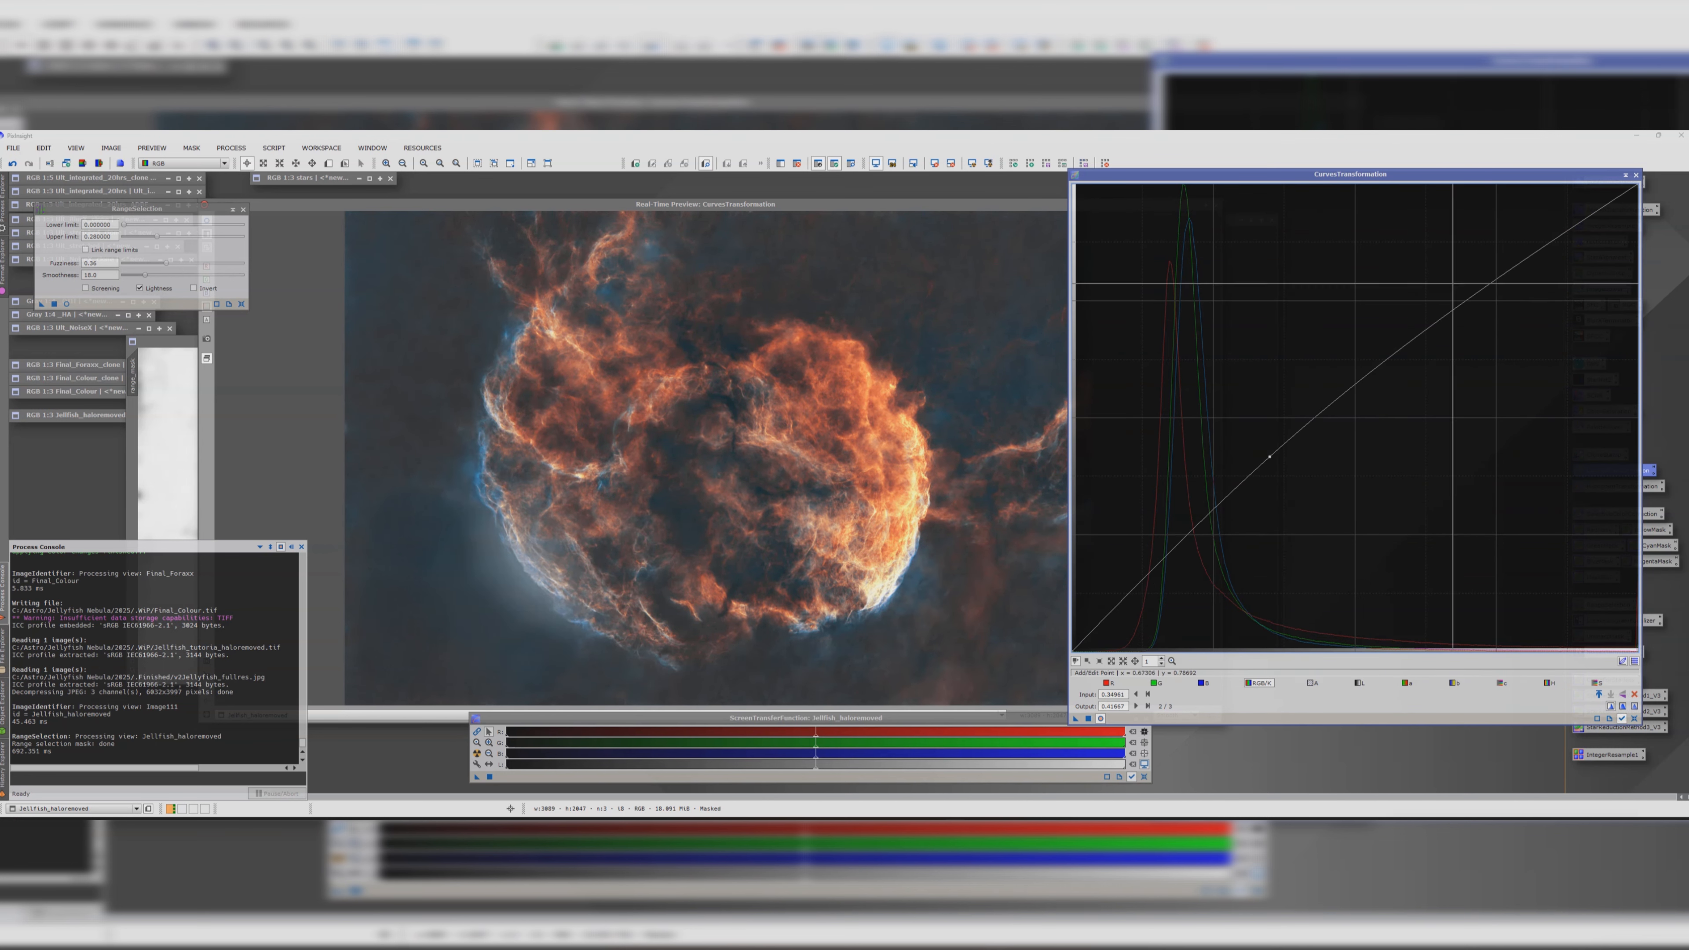
click(1635, 175)
click(1219, 204)
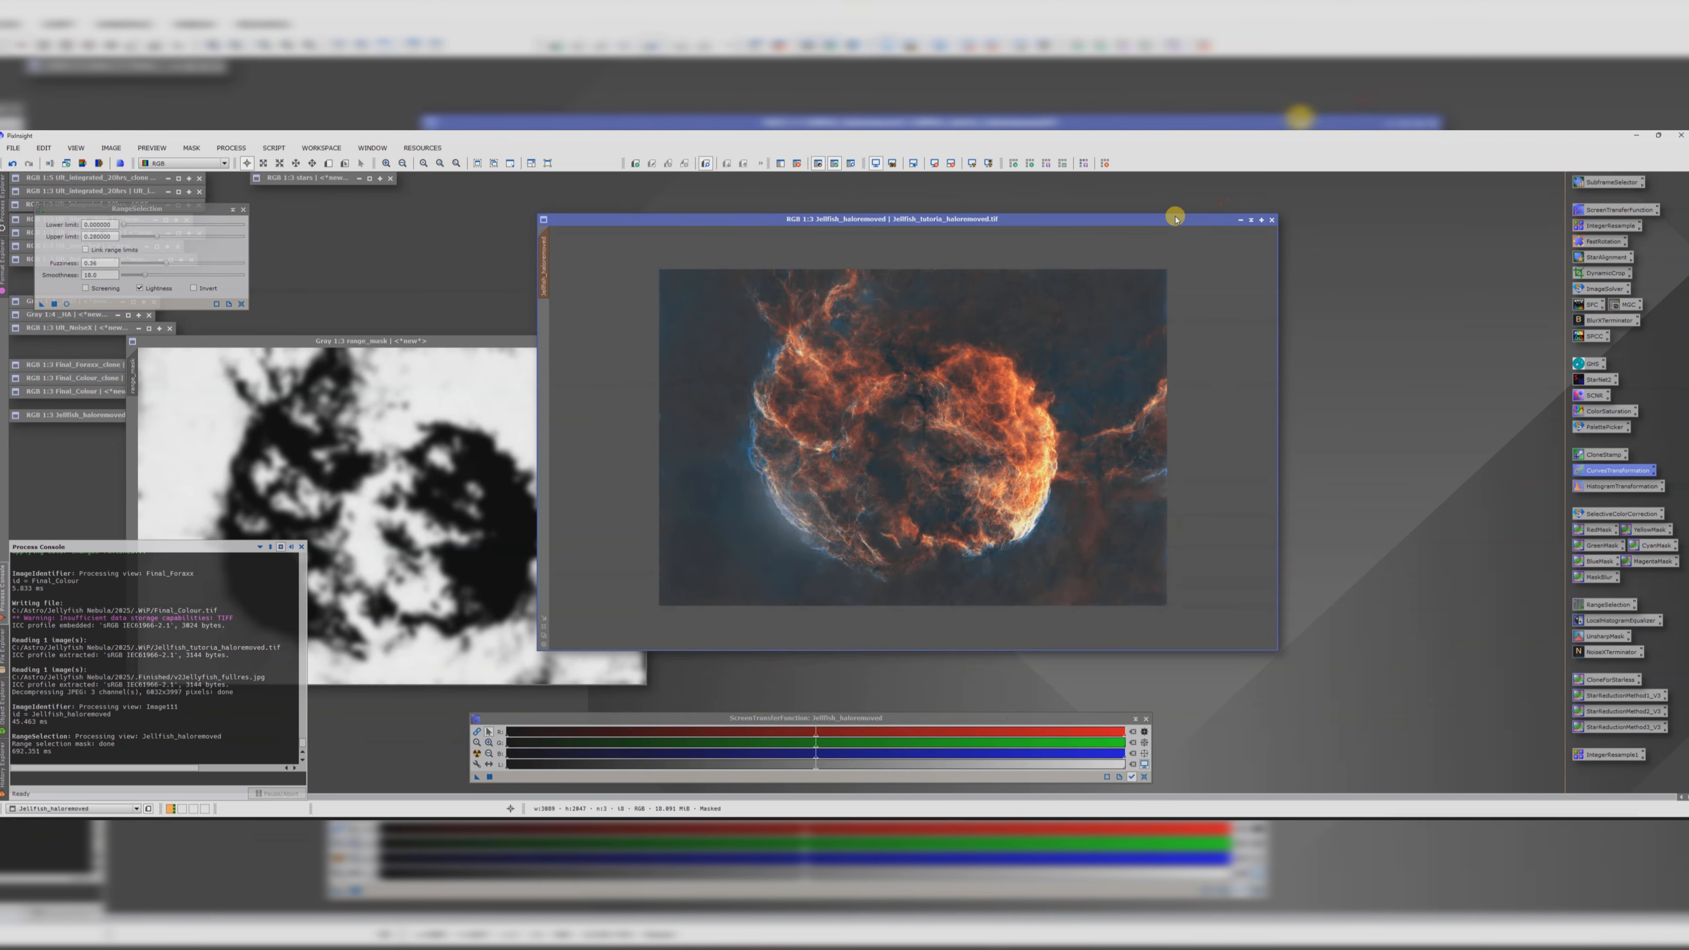
drag(1135, 222, 1122, 206)
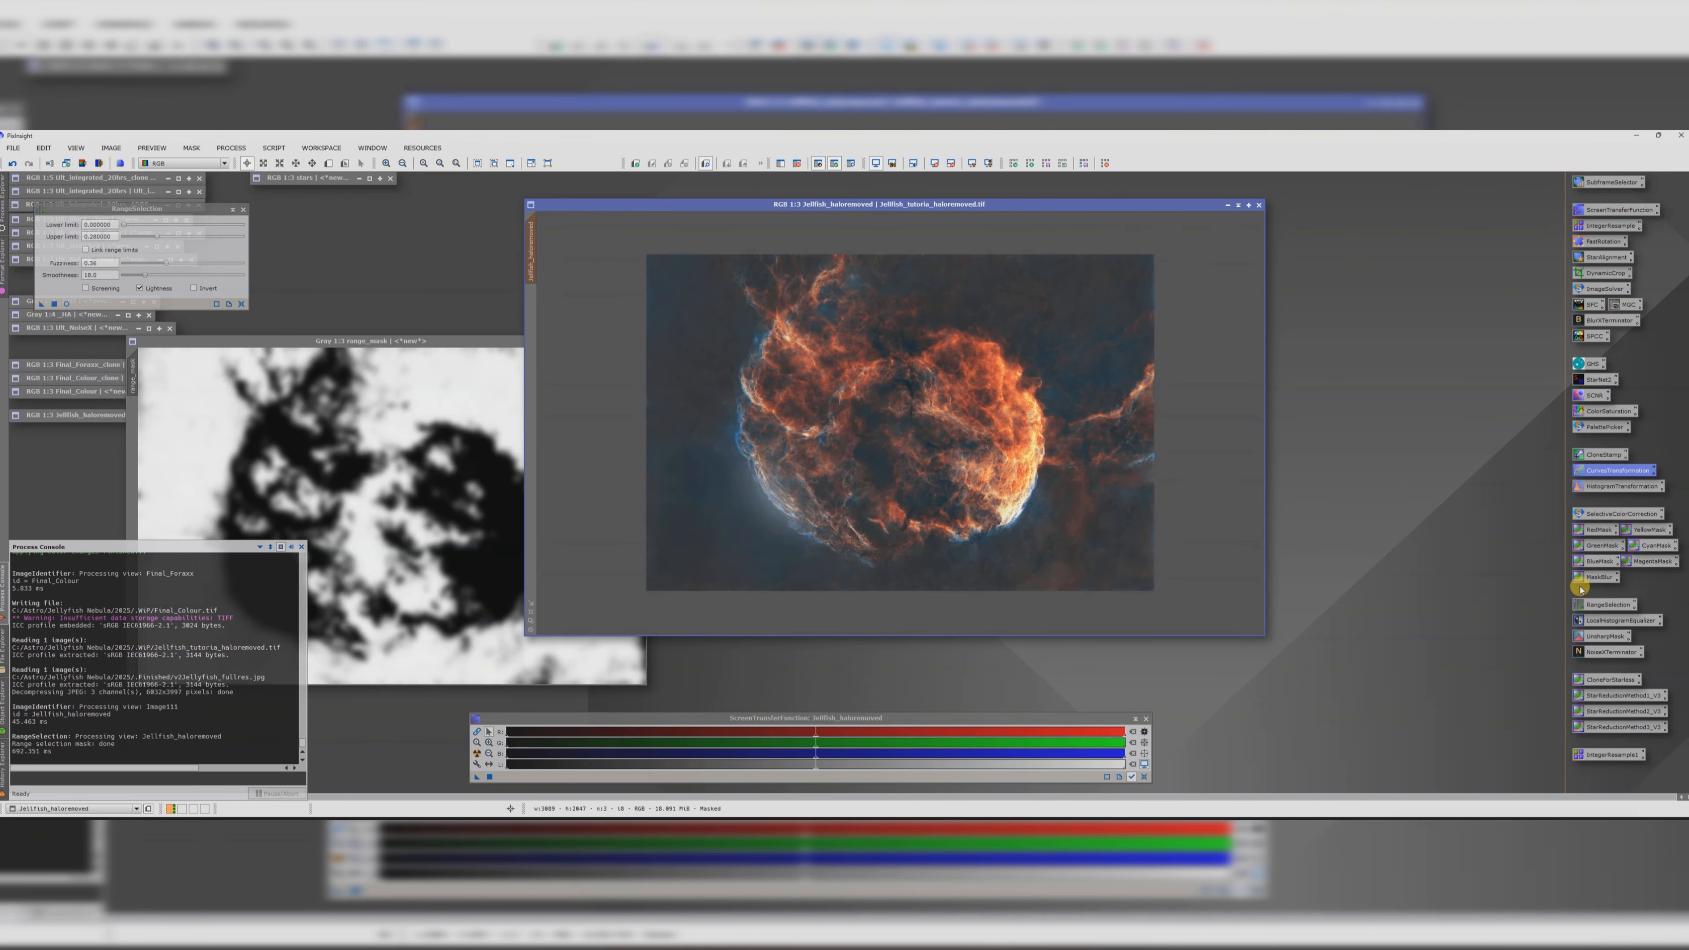
- Open UnsharpMask with a real-time preview of the masked Jellfish_haloremoved image
double_click(1606, 636)
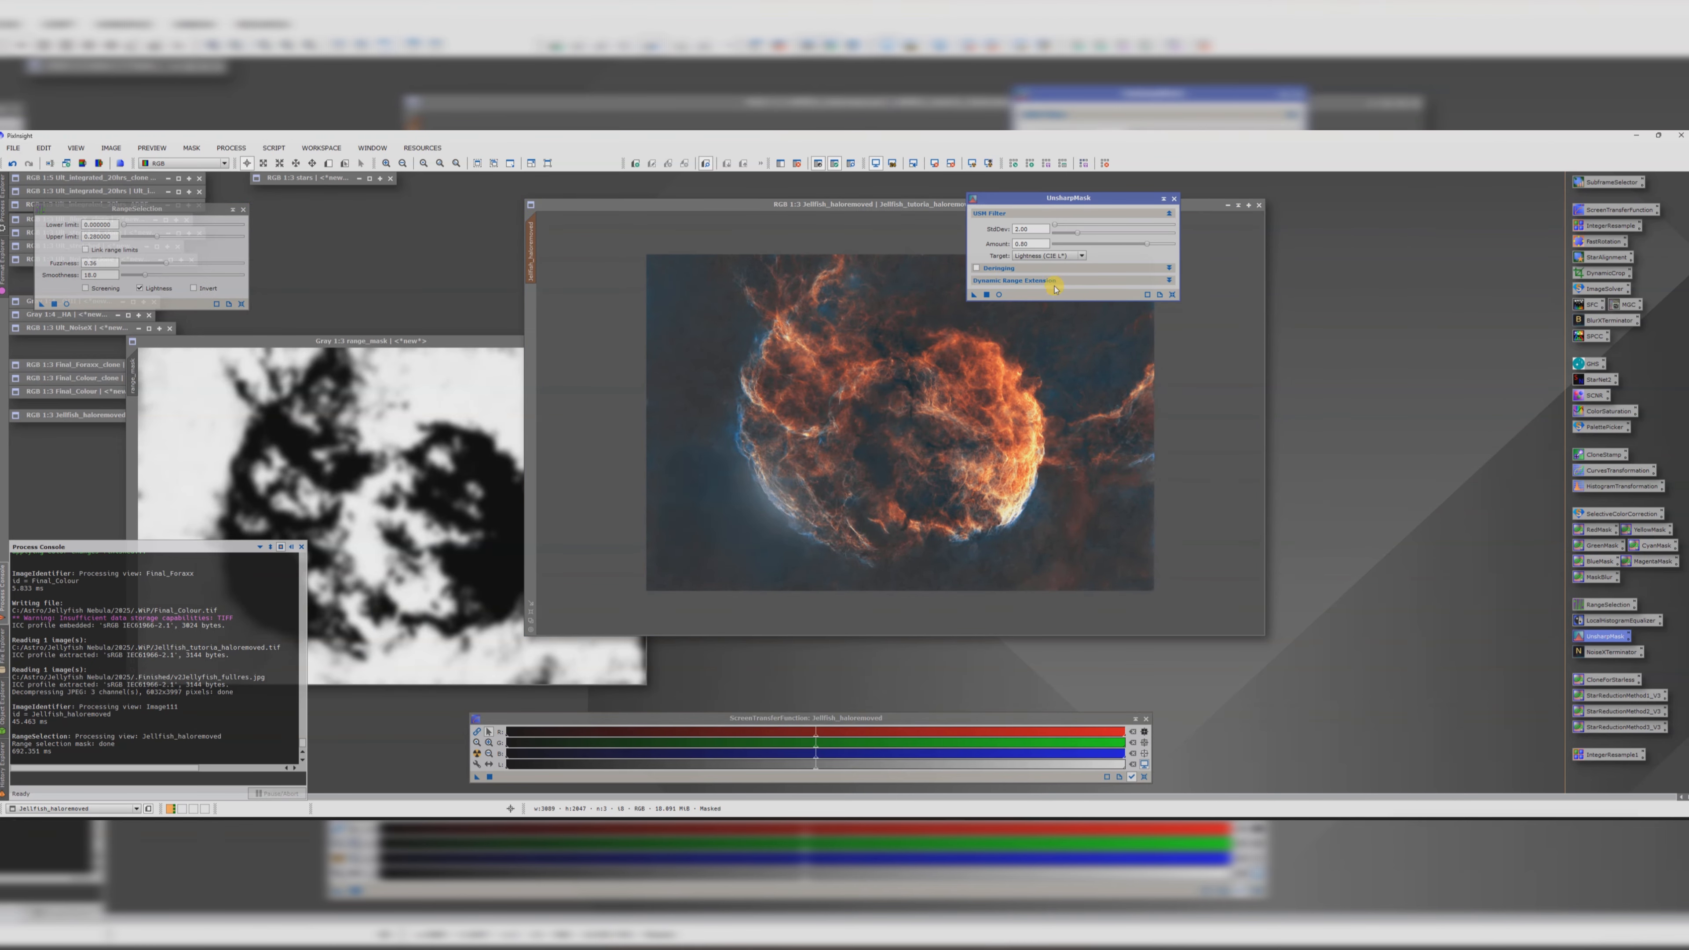
click(999, 294)
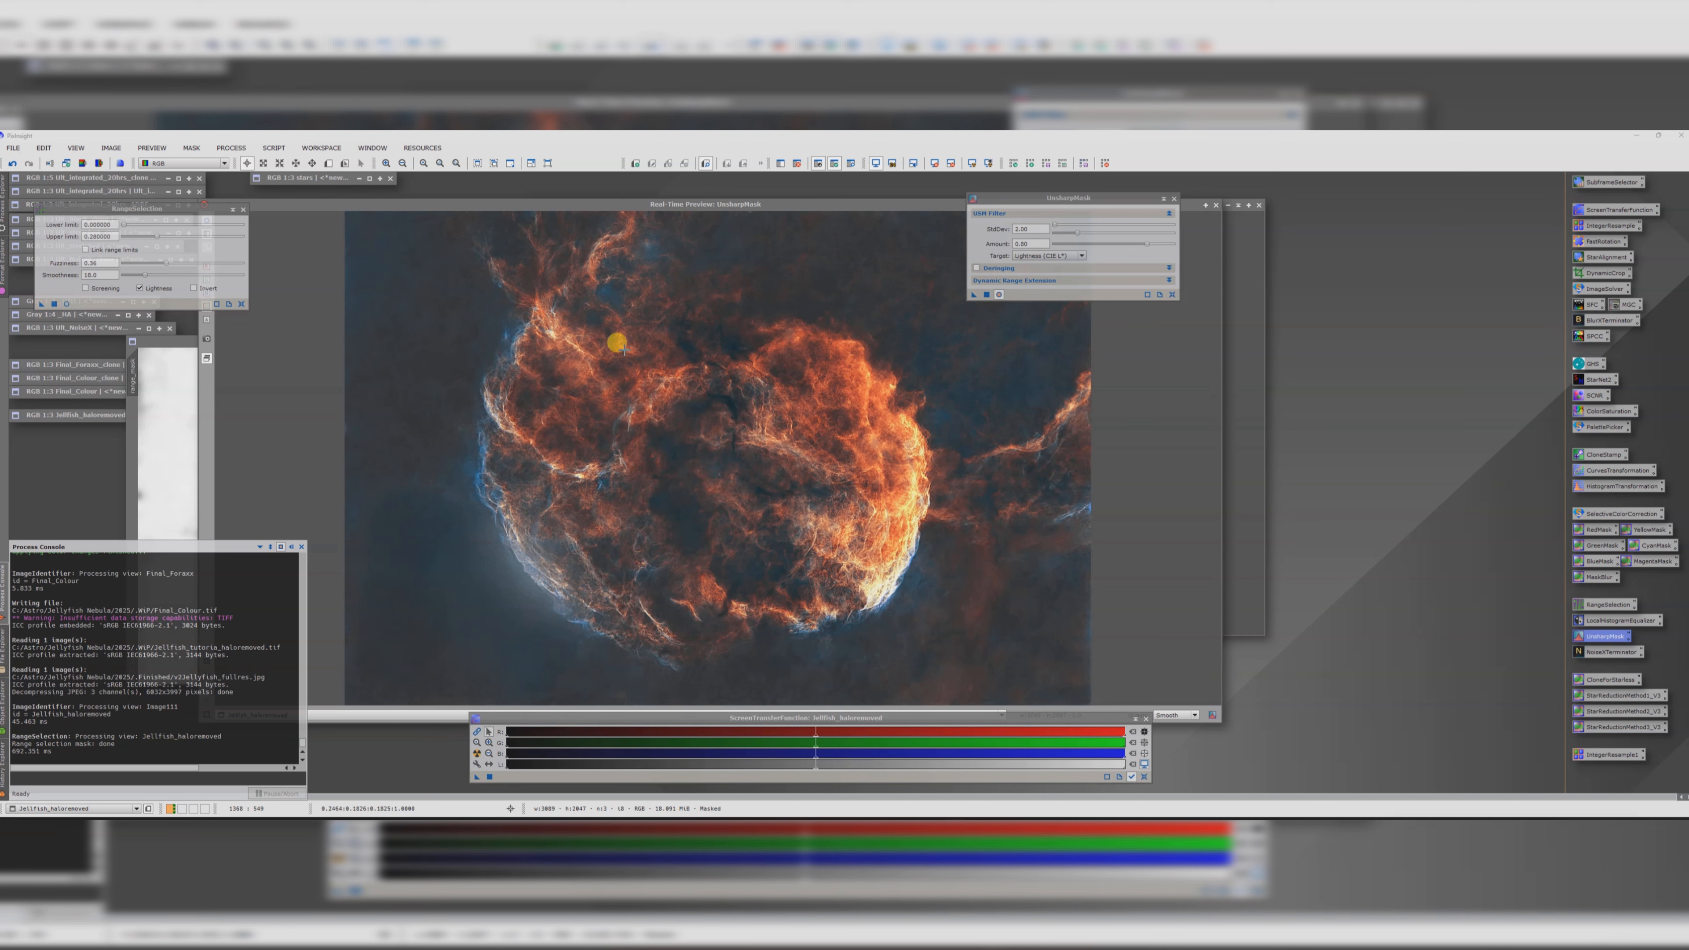
drag(423, 204, 445, 197)
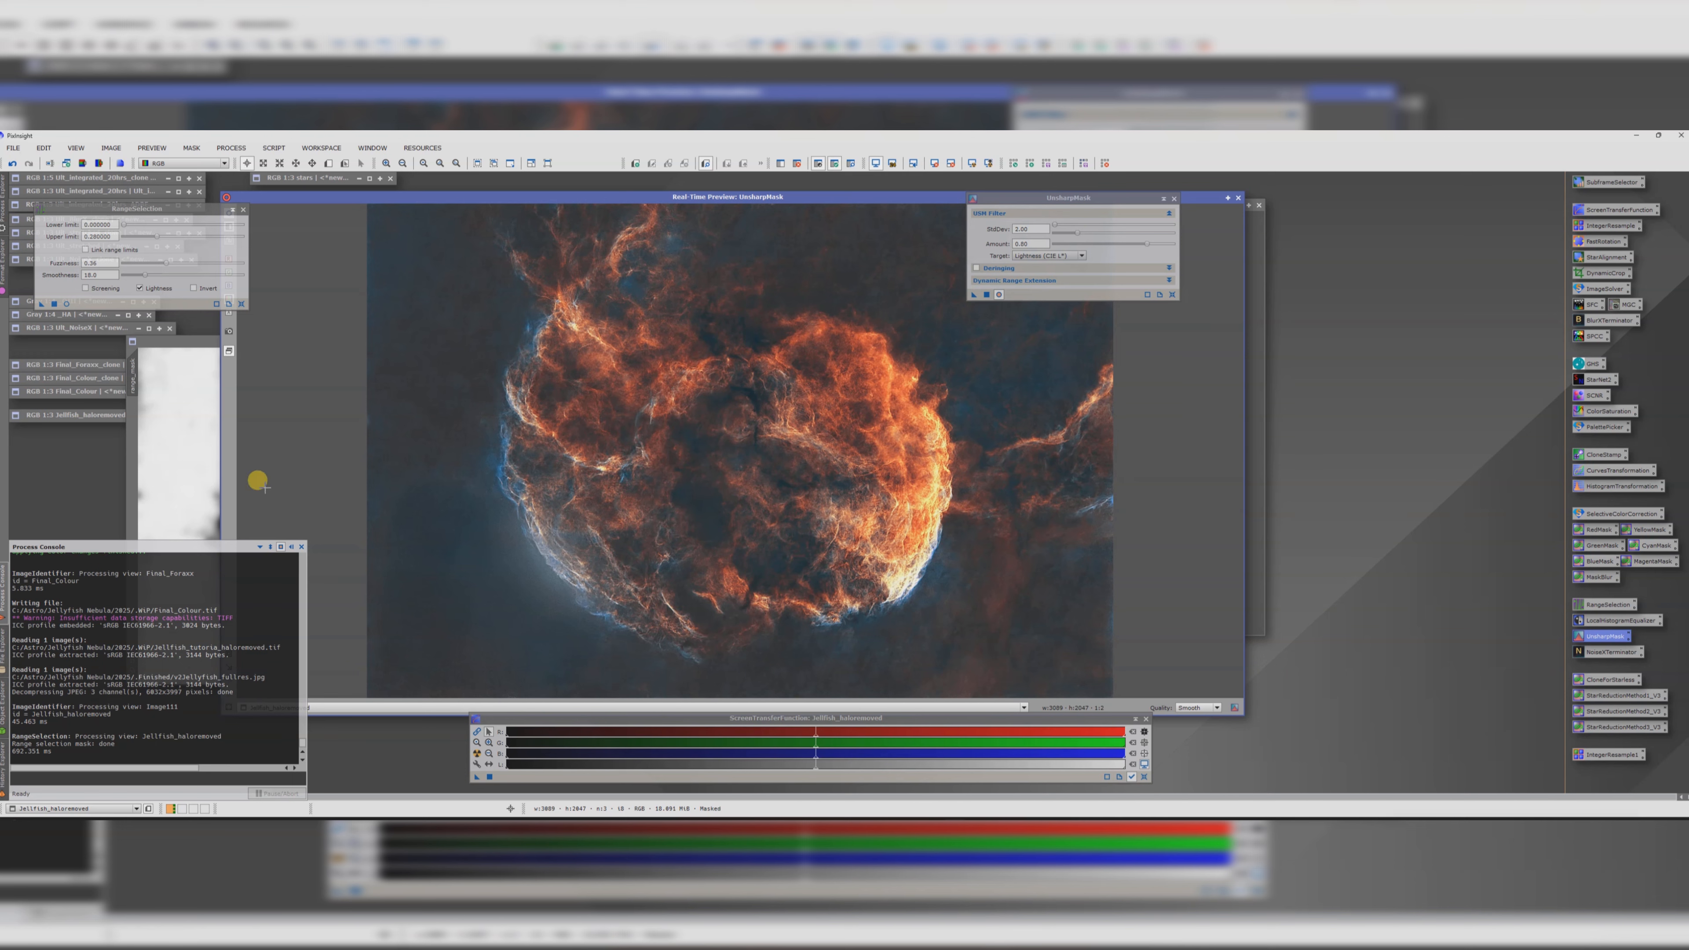
drag(287, 197, 385, 219)
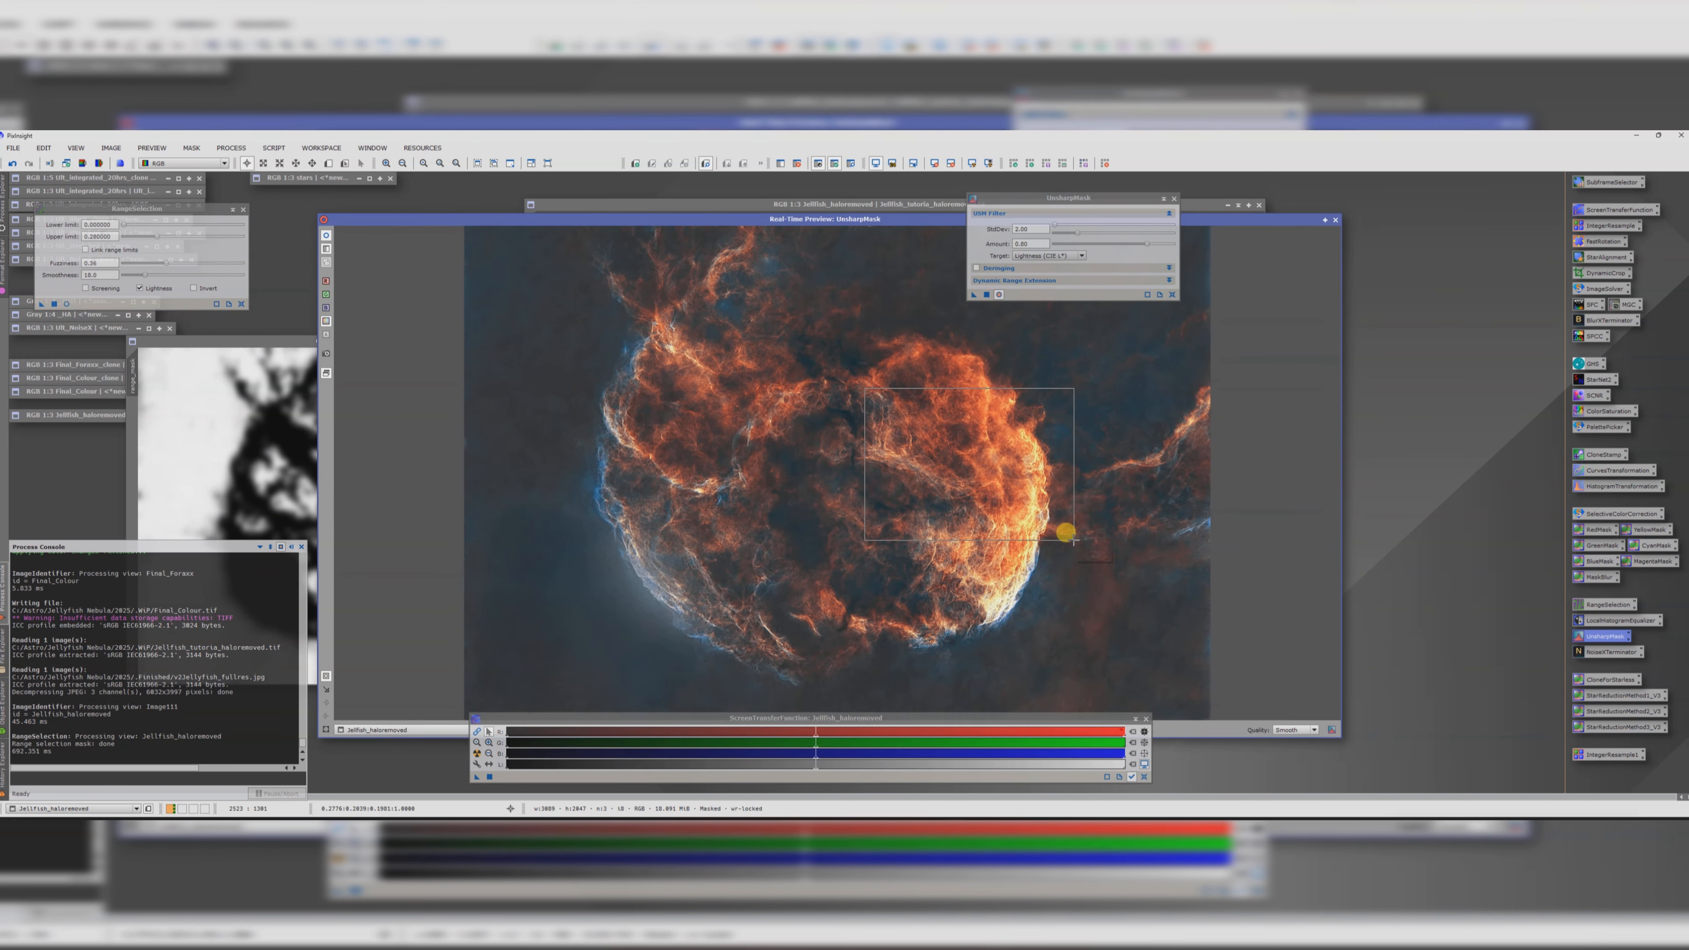
scroll(1064, 504, up, 1)
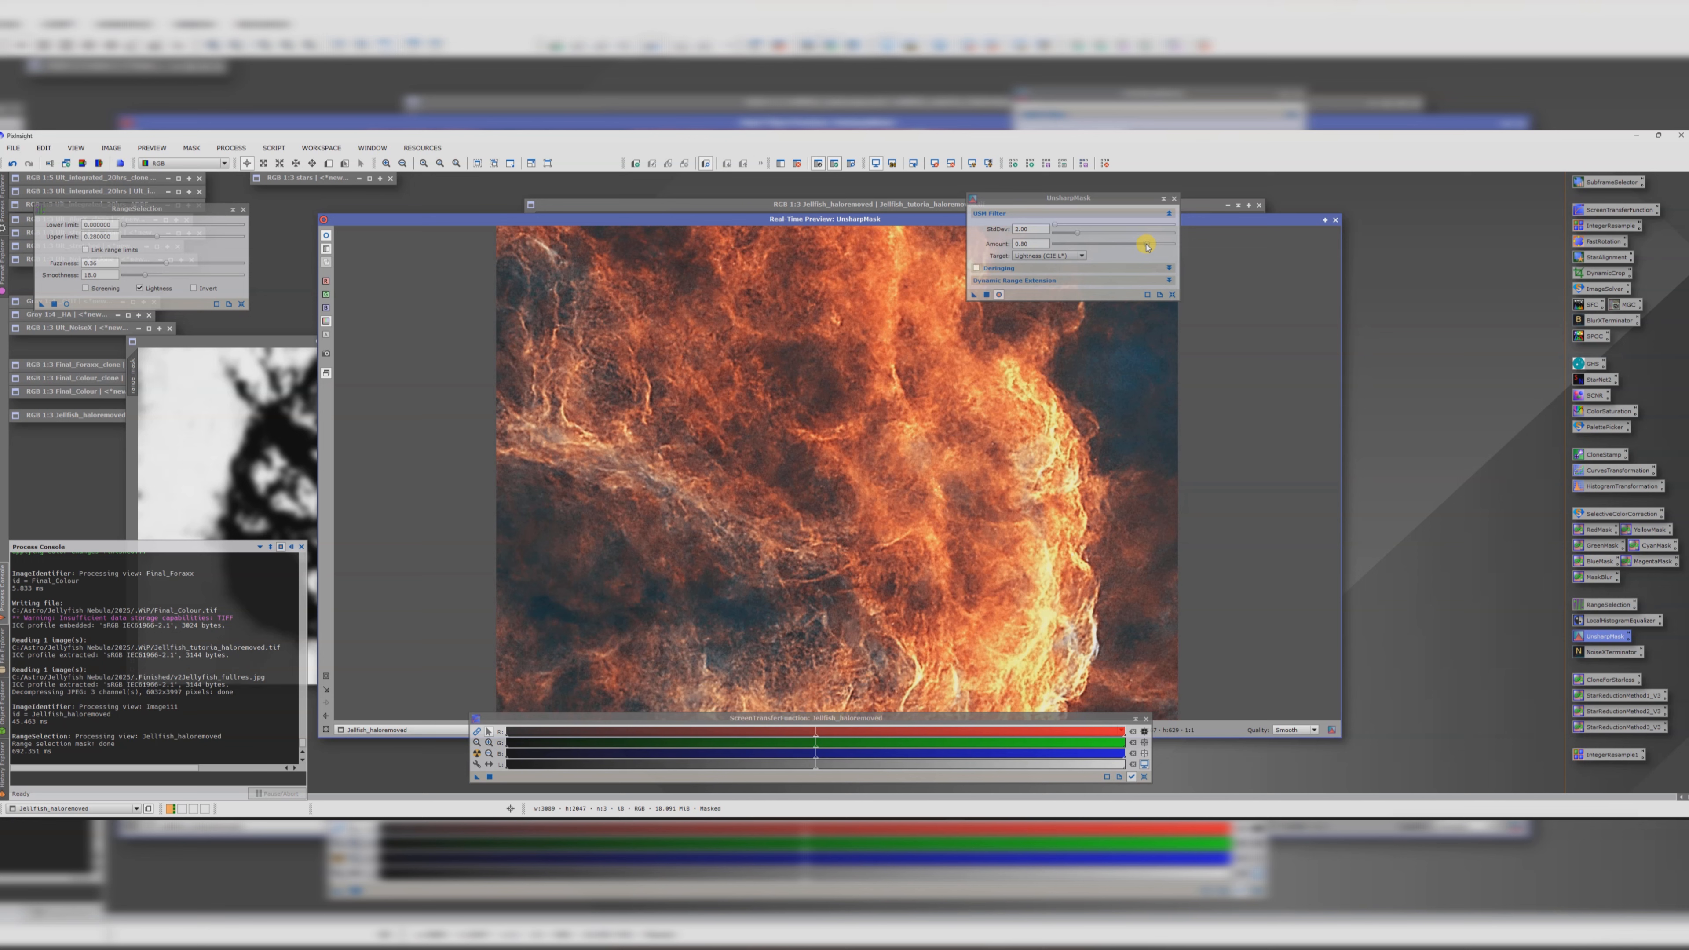
- Lower the UnsharpMask amount to about 0.6 and compare the preview with and without the sharpening
drag(1146, 246, 1019, 249)
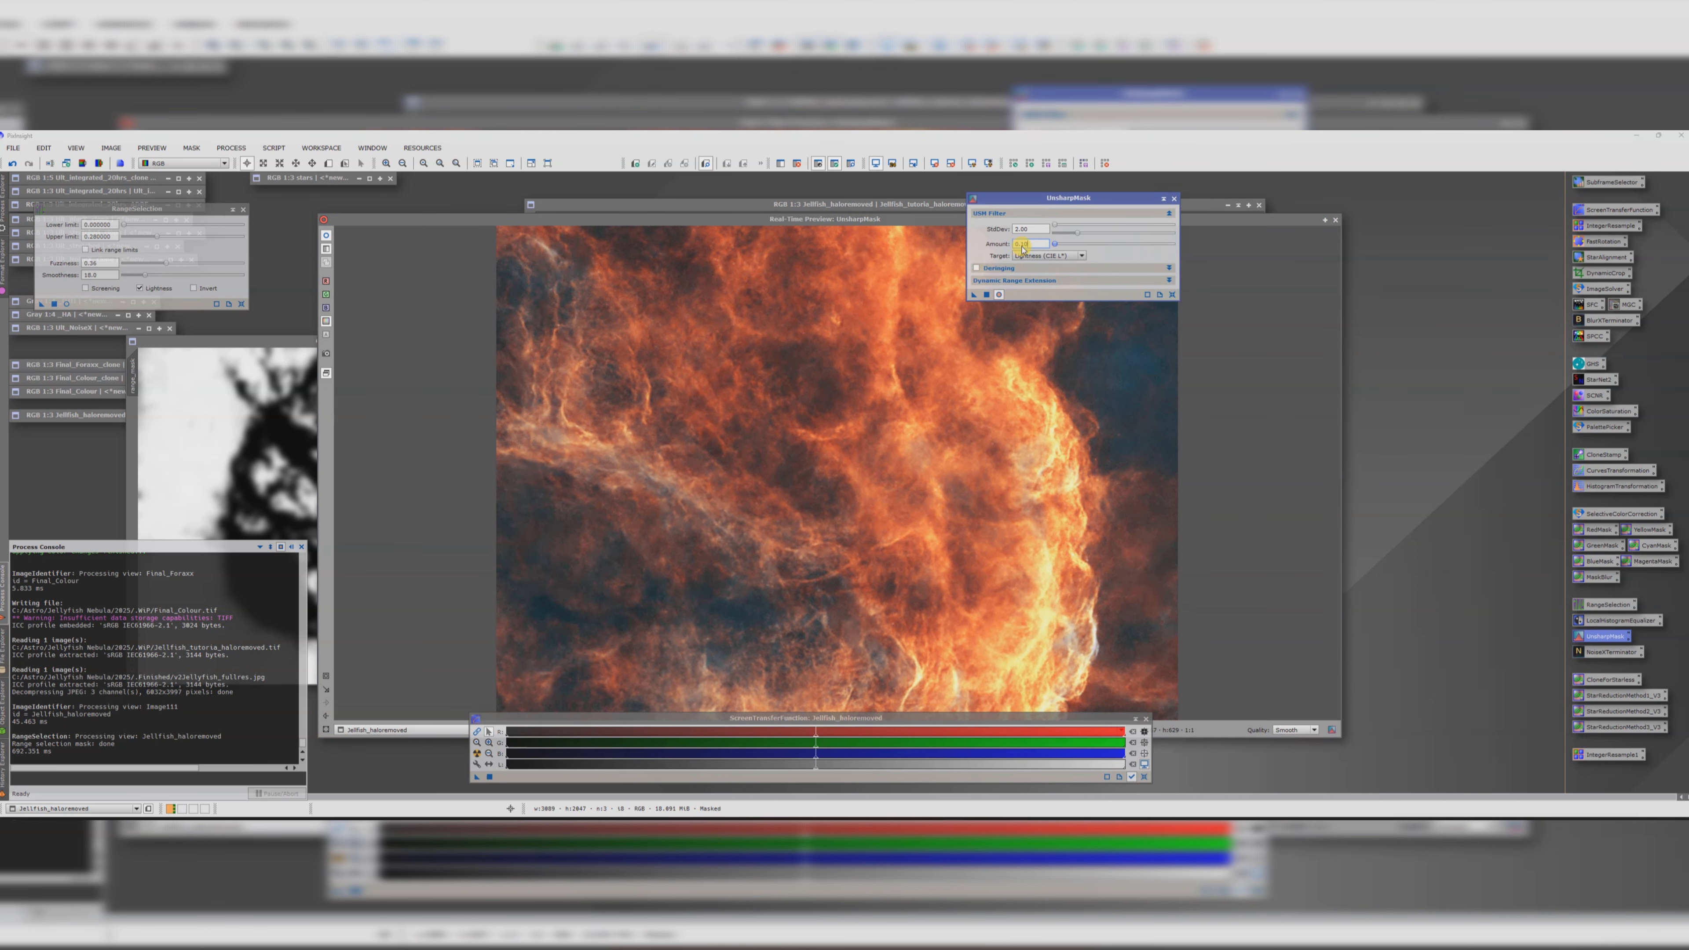
mouse_move(1055, 245)
mouse_down()
mouse_move(1187, 251)
mouse_move(1079, 253)
mouse_up()
mouse_move(1140, 251)
mouse_down()
mouse_move(1157, 253)
mouse_move(1119, 254)
mouse_up()
drag(1117, 246, 1120, 248)
click(326, 237)
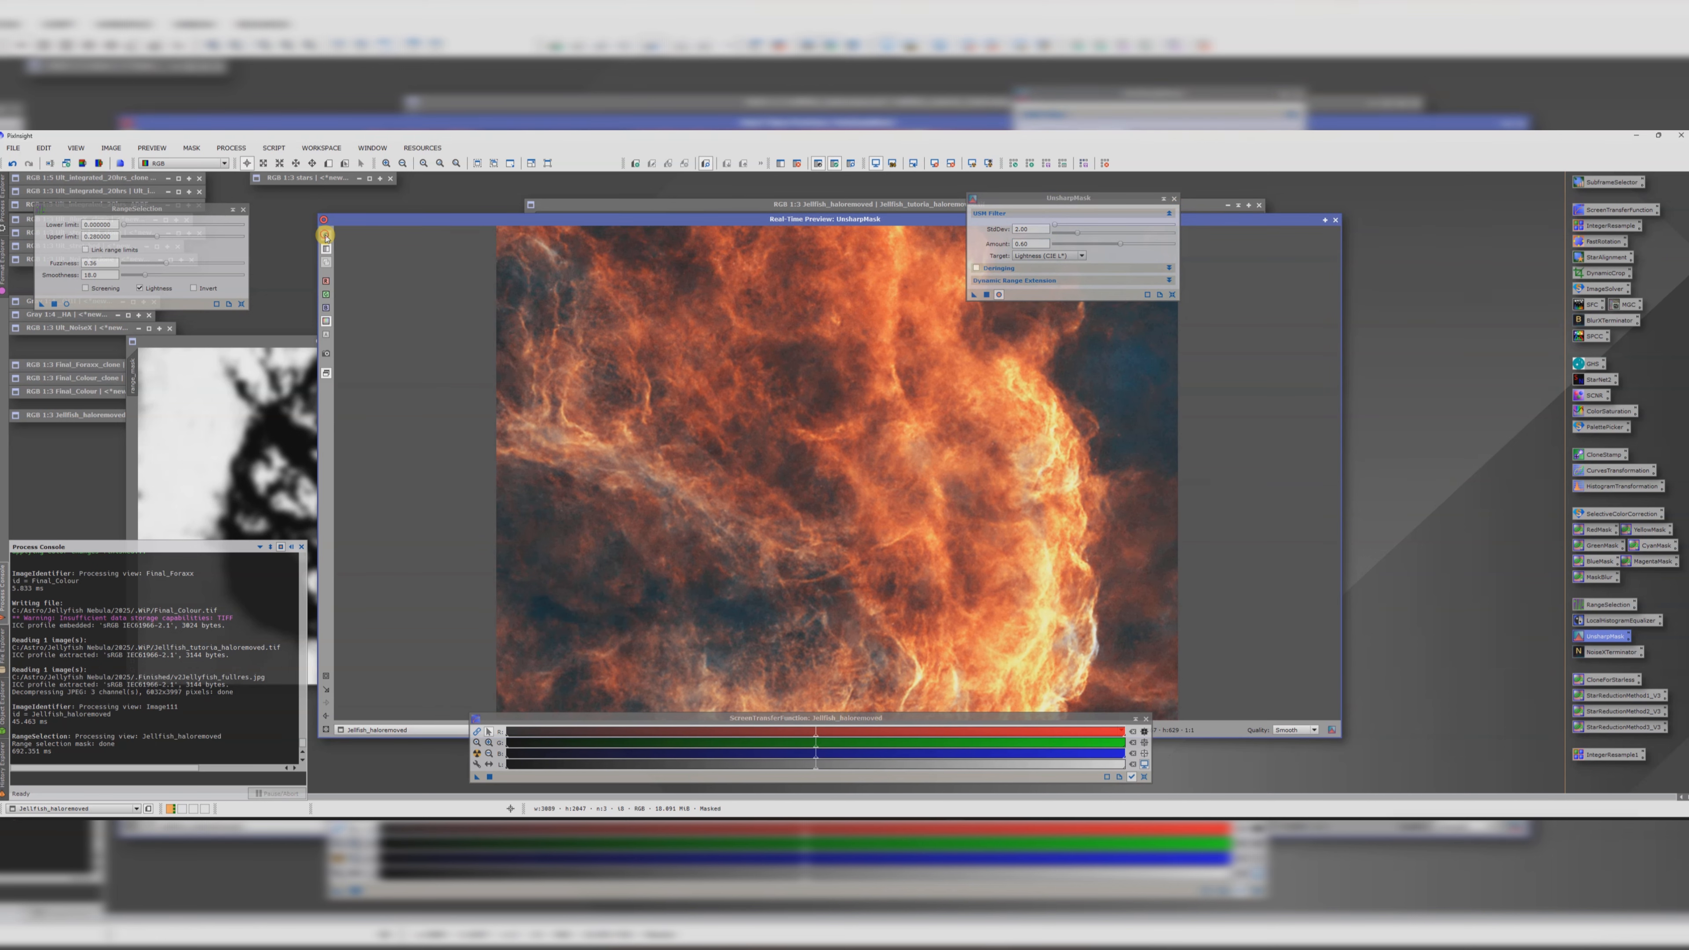
click(326, 236)
- Apply the sharpening to Jellfish_haloremoved and close UnsharpMask and its real-time preview
click(988, 295)
click(1174, 198)
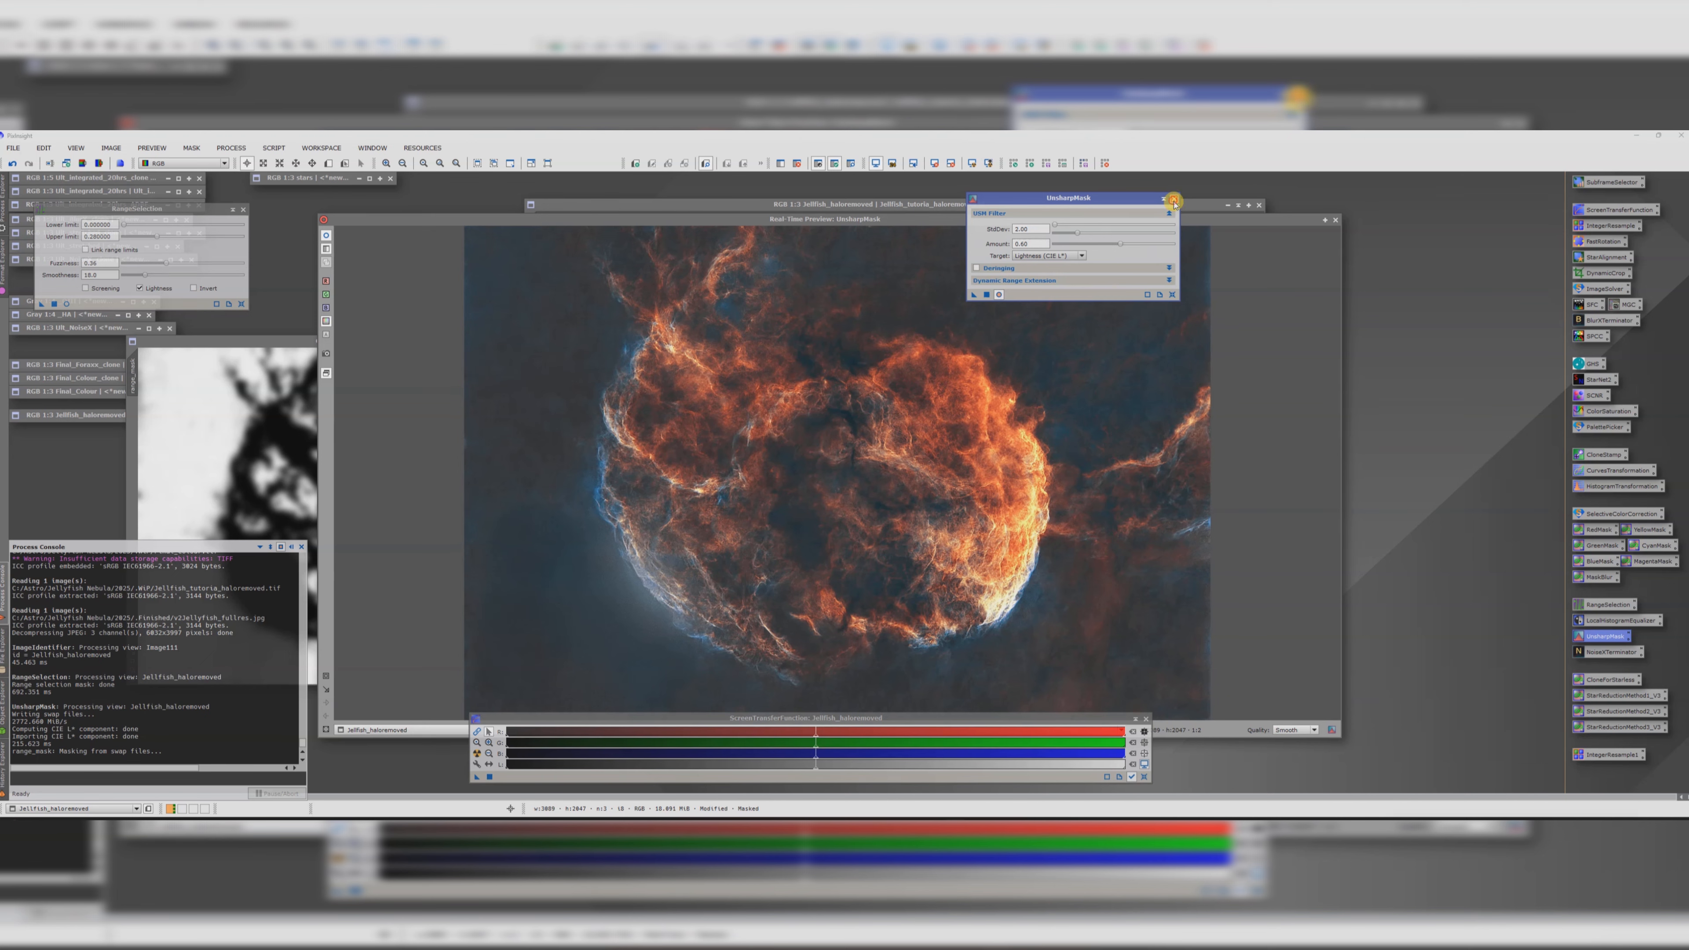
click(1336, 219)
scroll(1030, 439, up, 1)
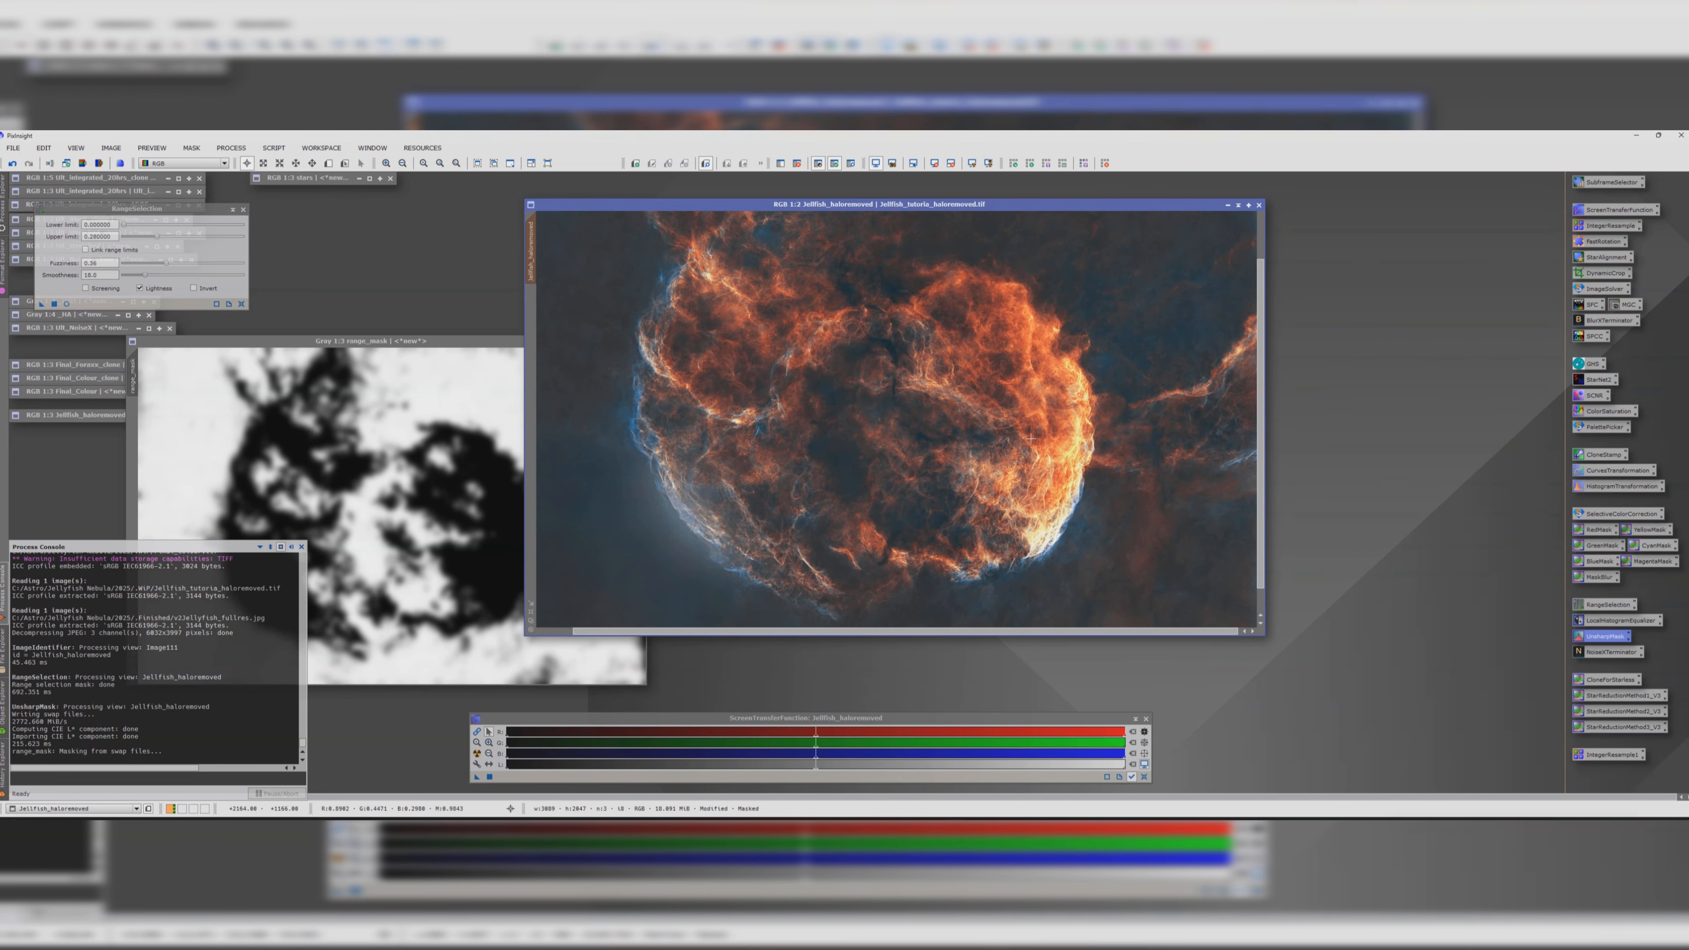
scroll(1032, 437, down, 1)
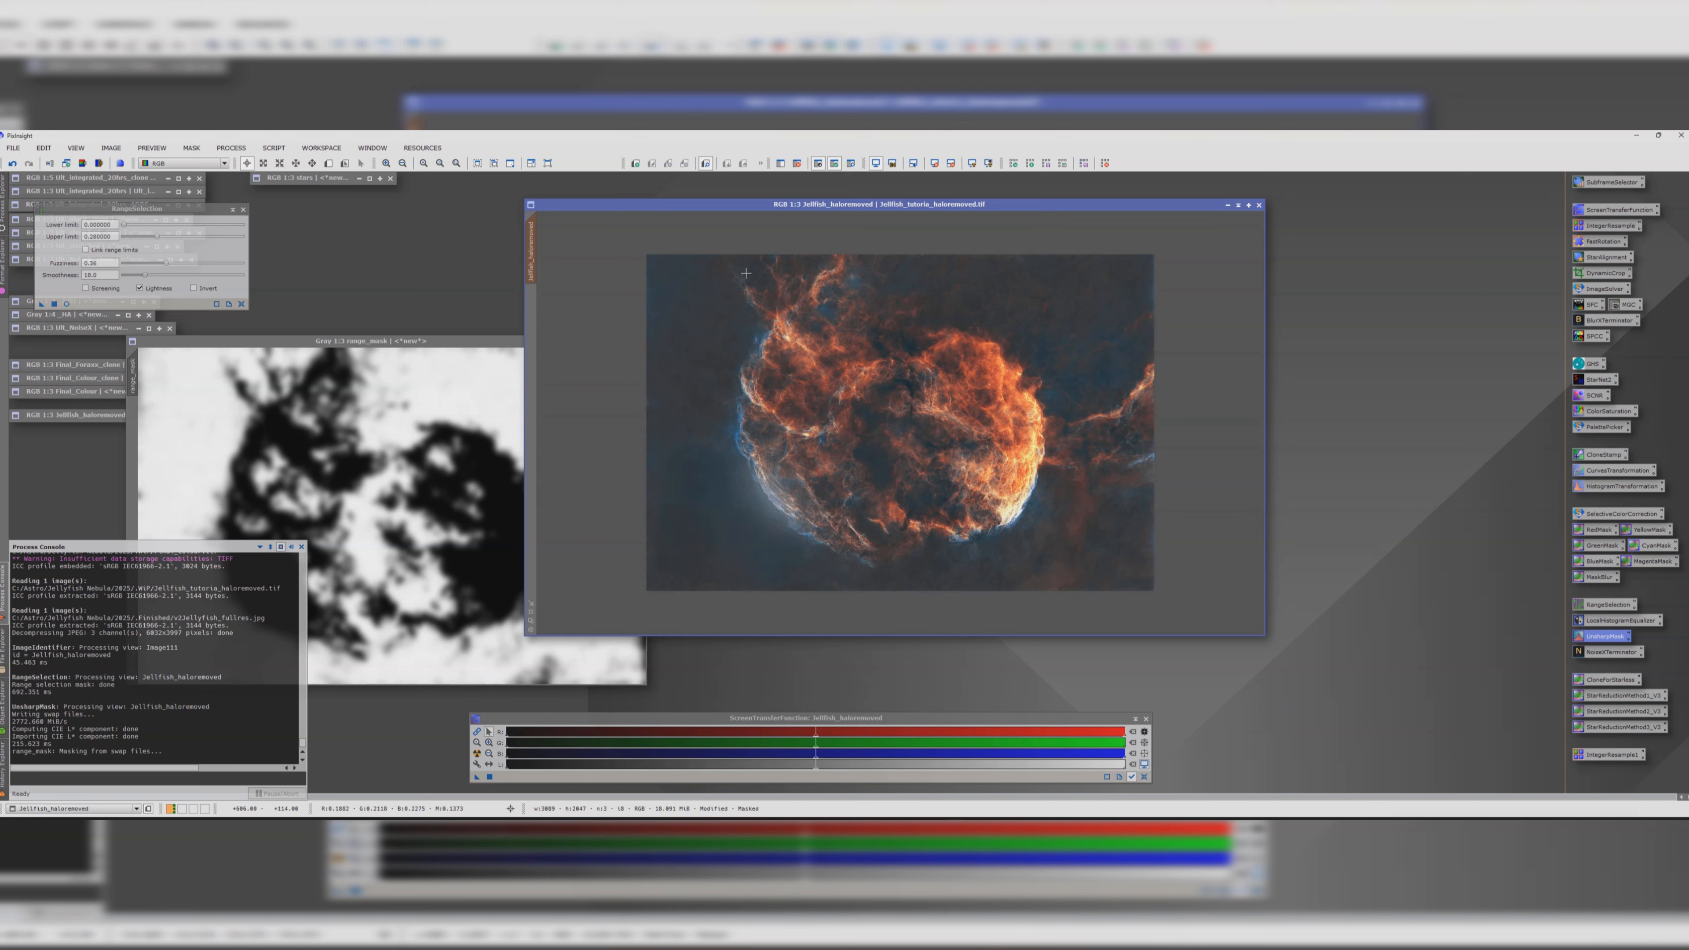
- Remove the mask from Jellfish_haloremoved, iconize the range_mask image beside the other stored images, and close RangeSelection
click(796, 169)
drag(483, 340, 419, 340)
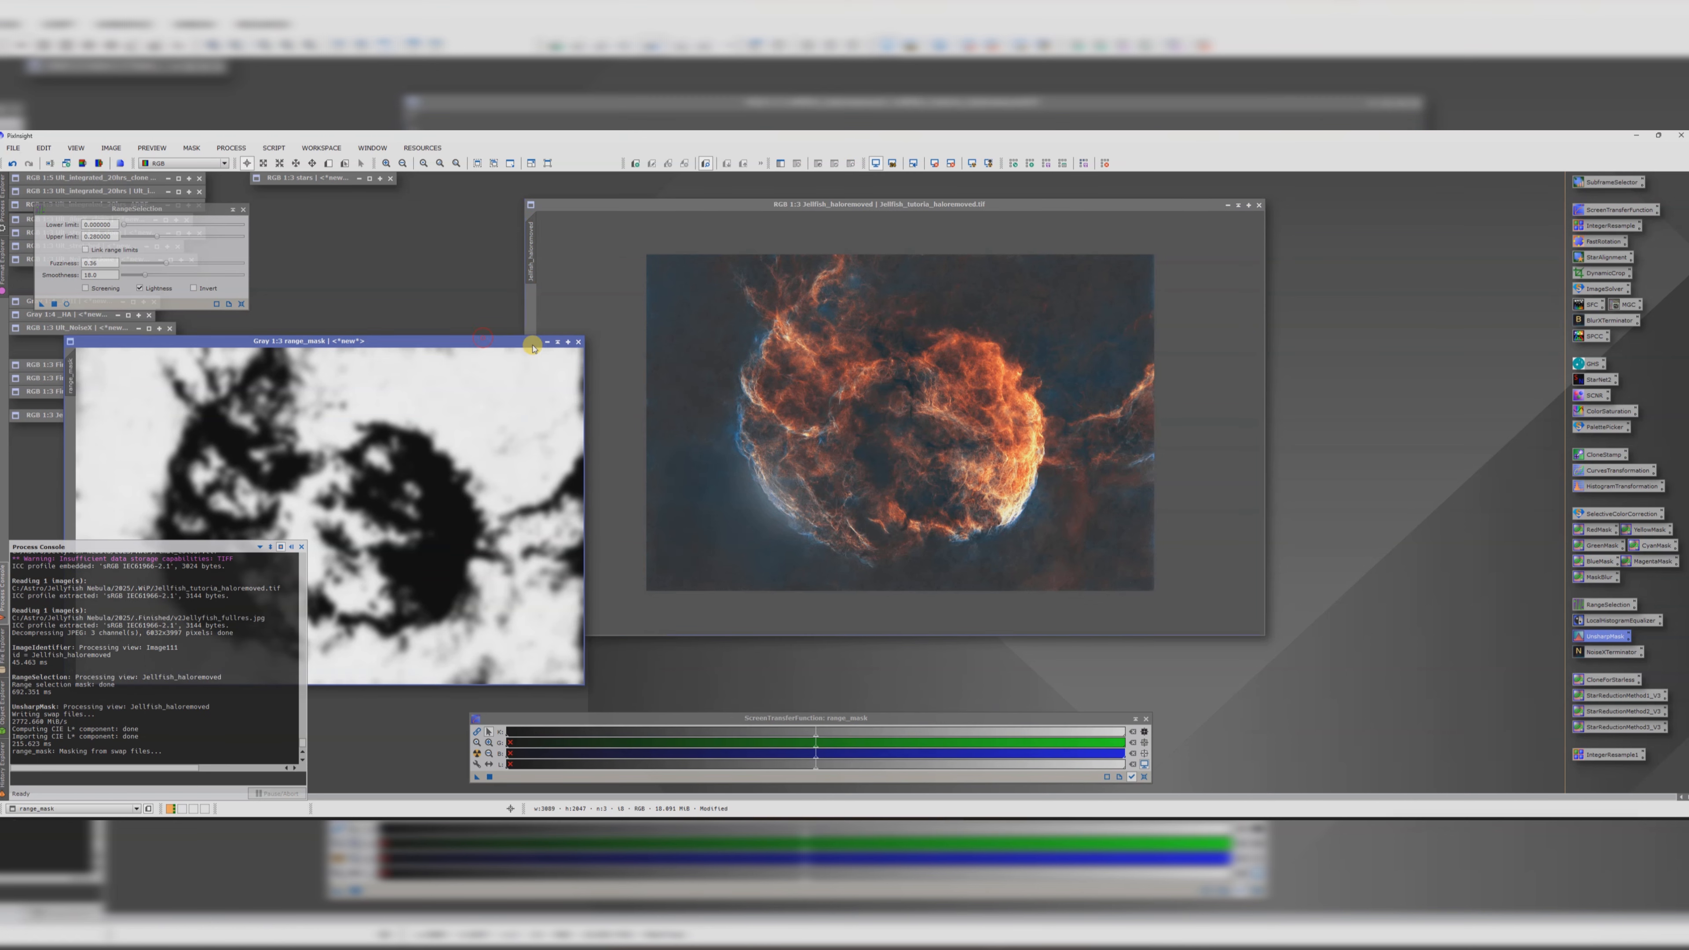
click(556, 343)
drag(331, 501, 141, 443)
click(243, 209)
- Open NoiseXTerminator and load the AI file NoiseXTerminator.3.pb
scroll(1049, 403, up, 2)
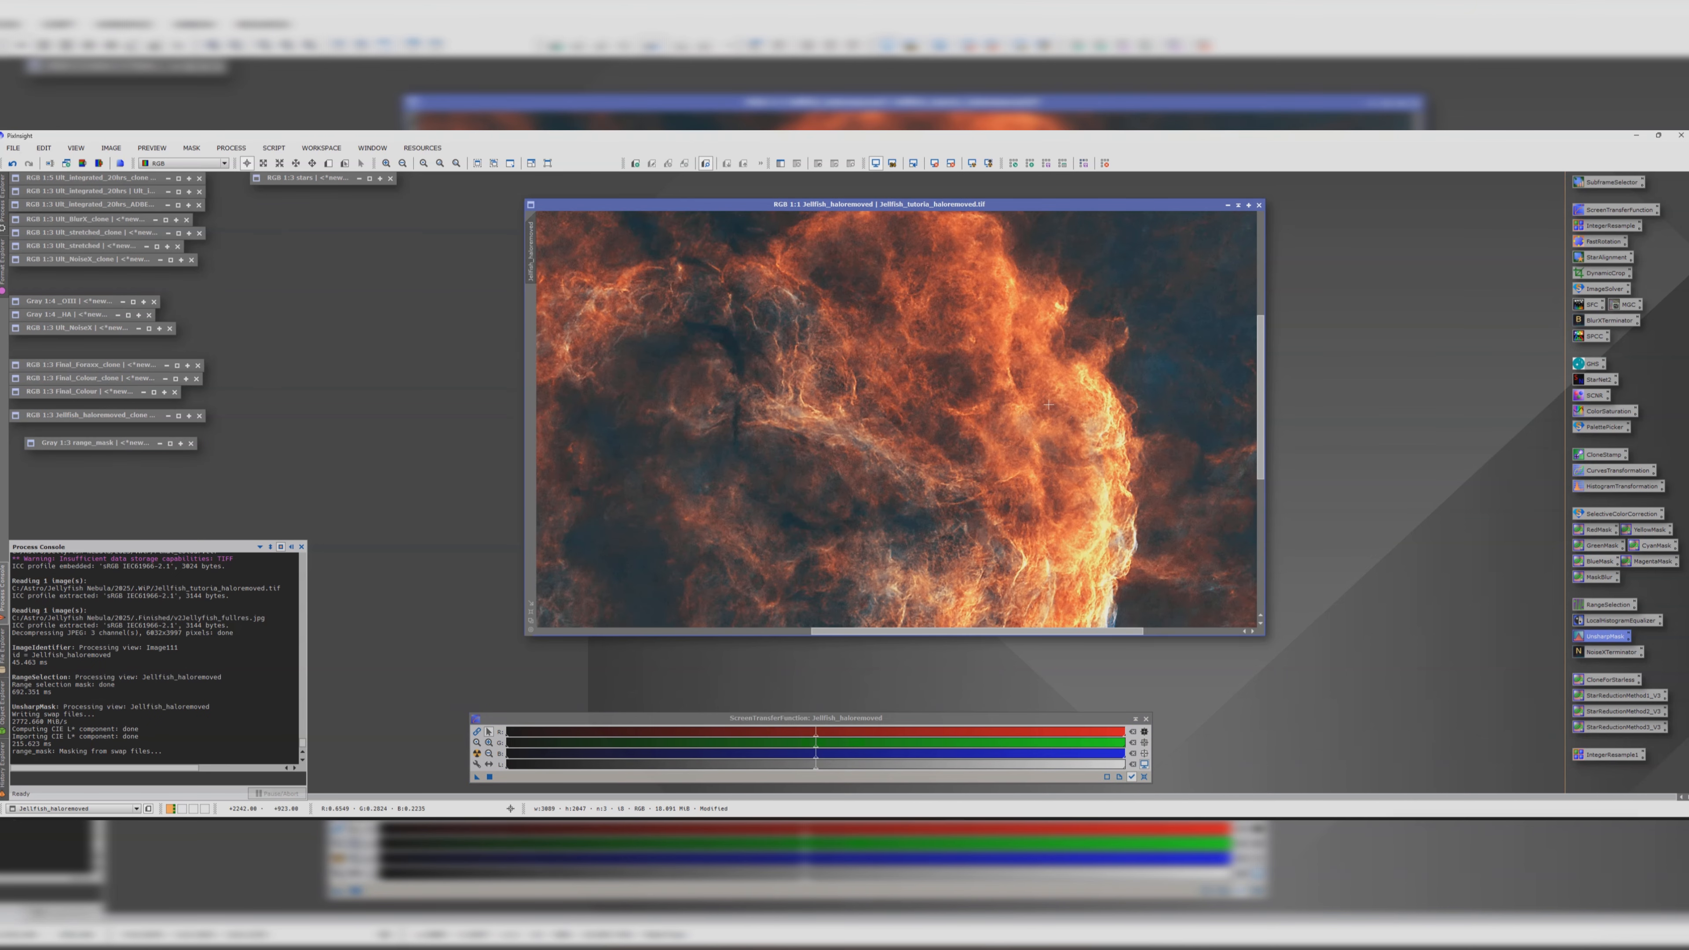
scroll(1050, 404, down, 1)
scroll(1050, 404, down, 1)
double_click(1611, 652)
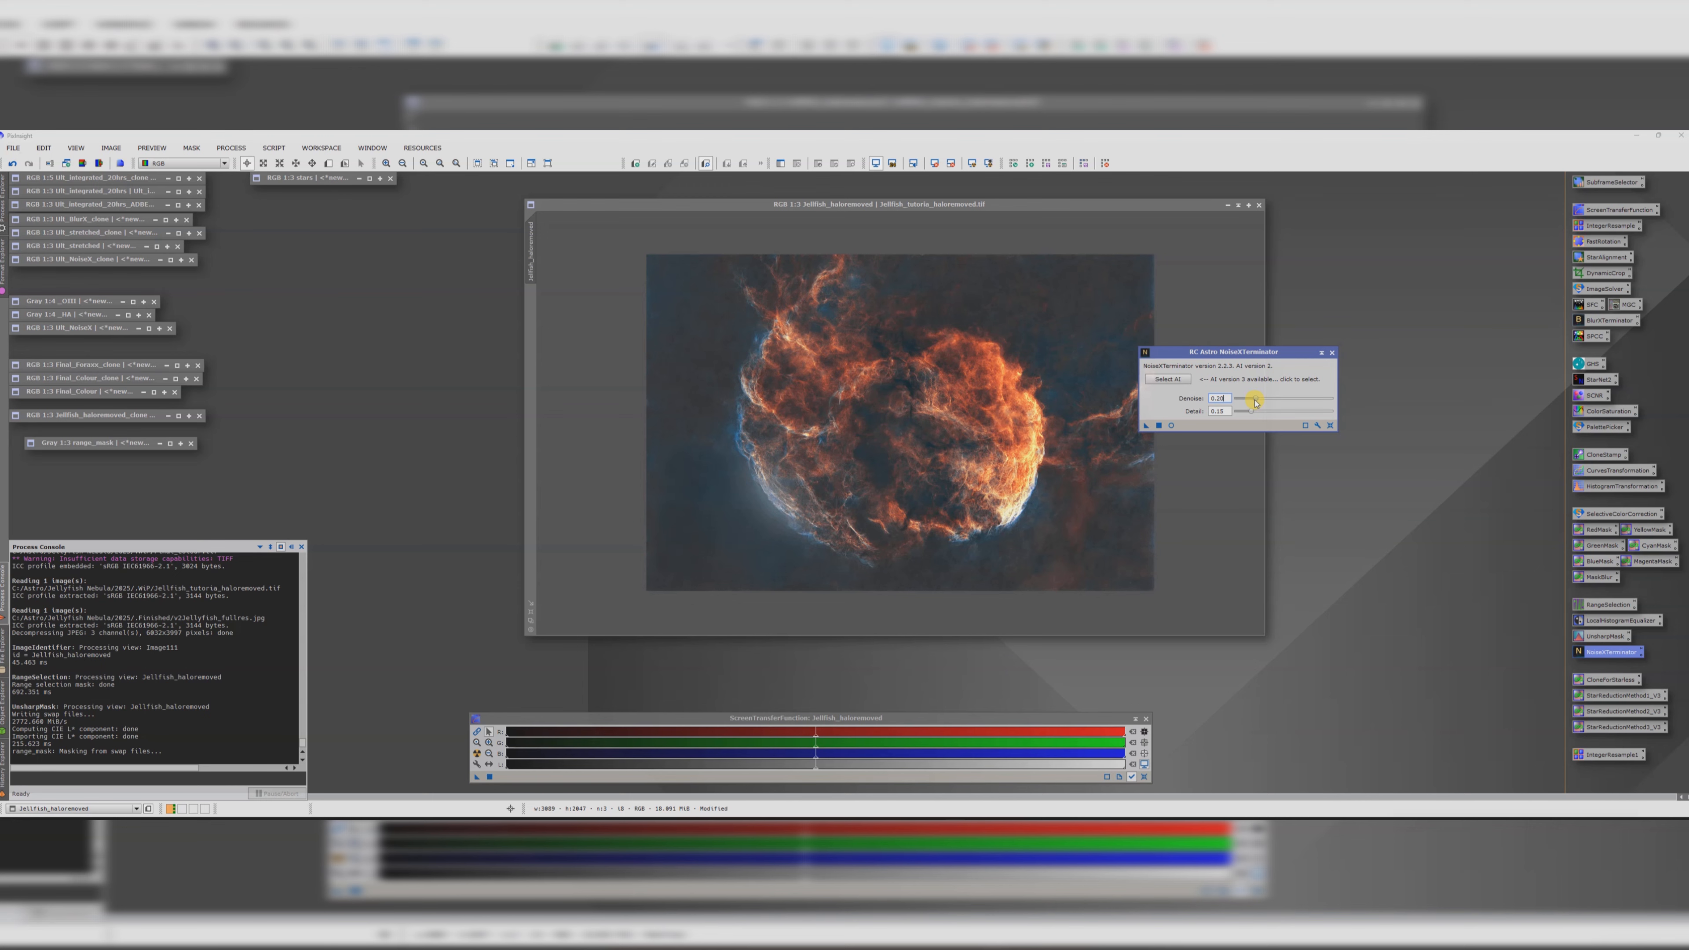
click(1167, 379)
double_click(466, 348)
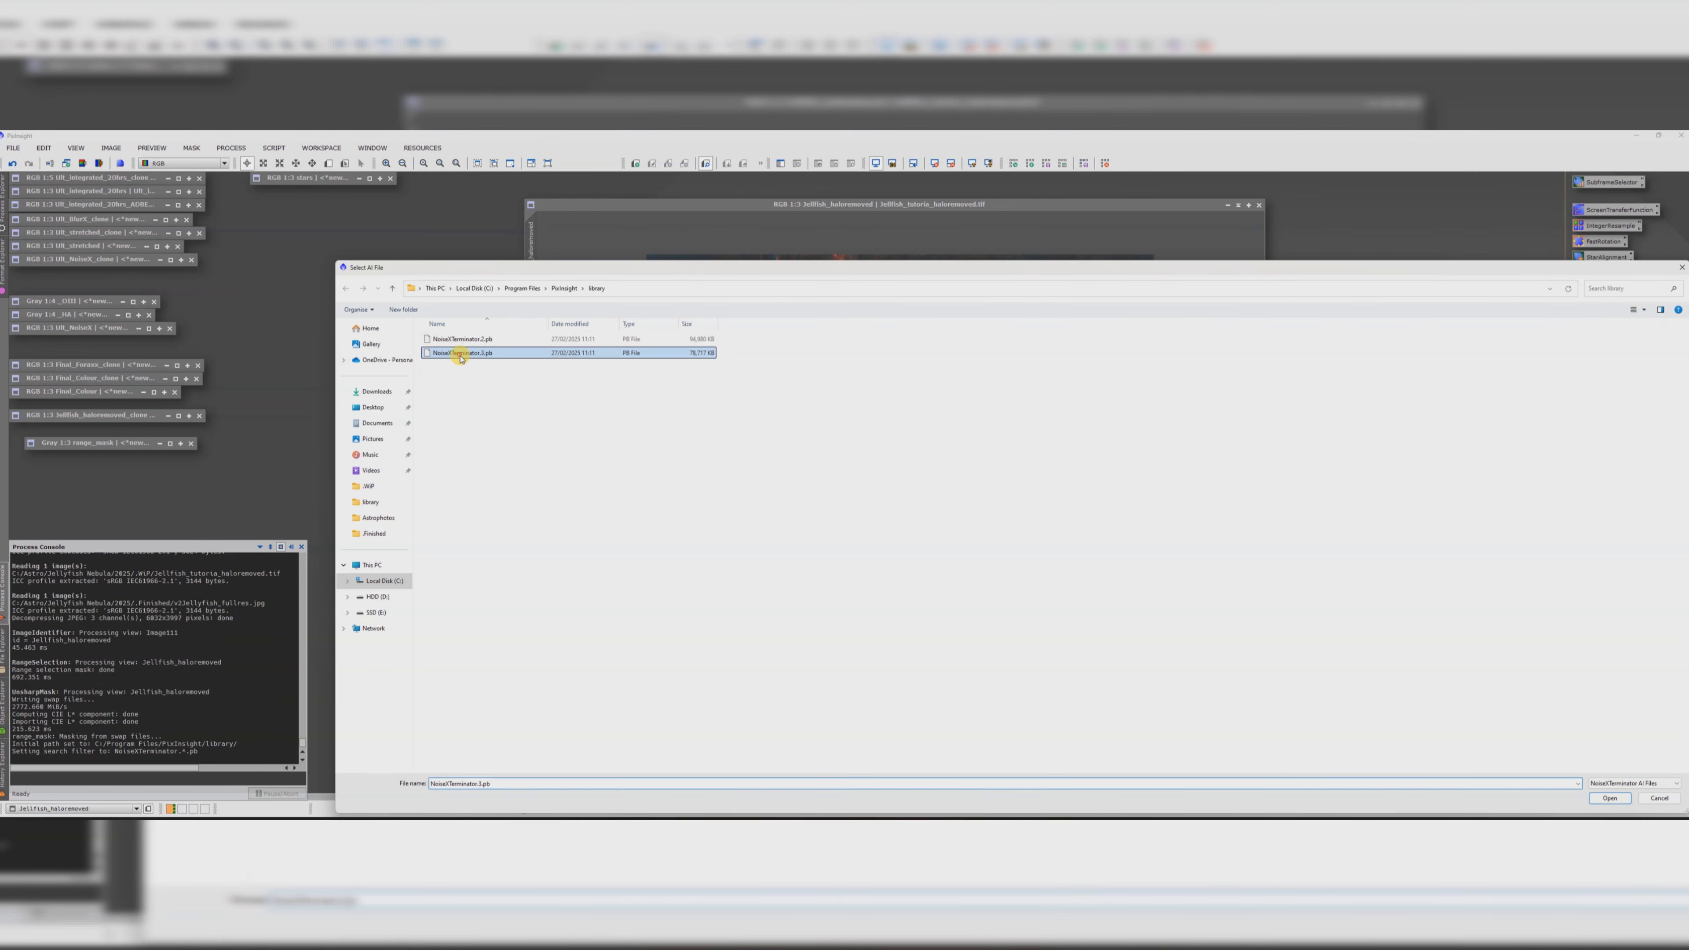
- Set the NoiseXTerminator iterations to 5, apply the noise reduction to Jellfish_haloremoved, and close the process
drag(1282, 422, 1343, 422)
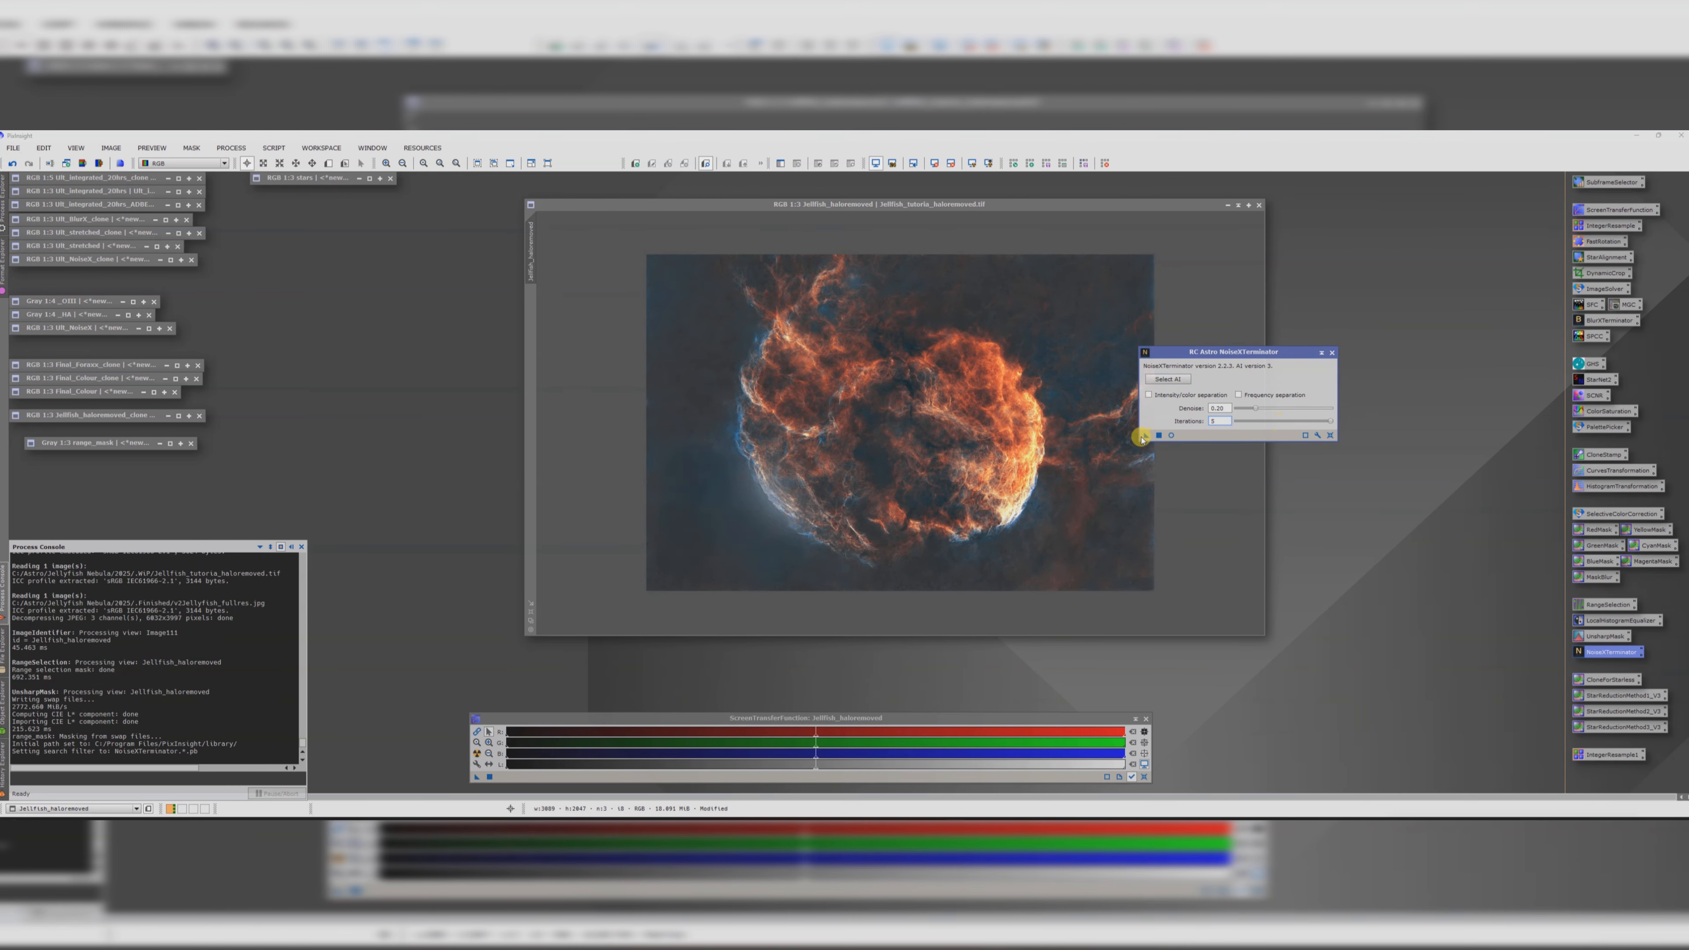
drag(1145, 436, 946, 436)
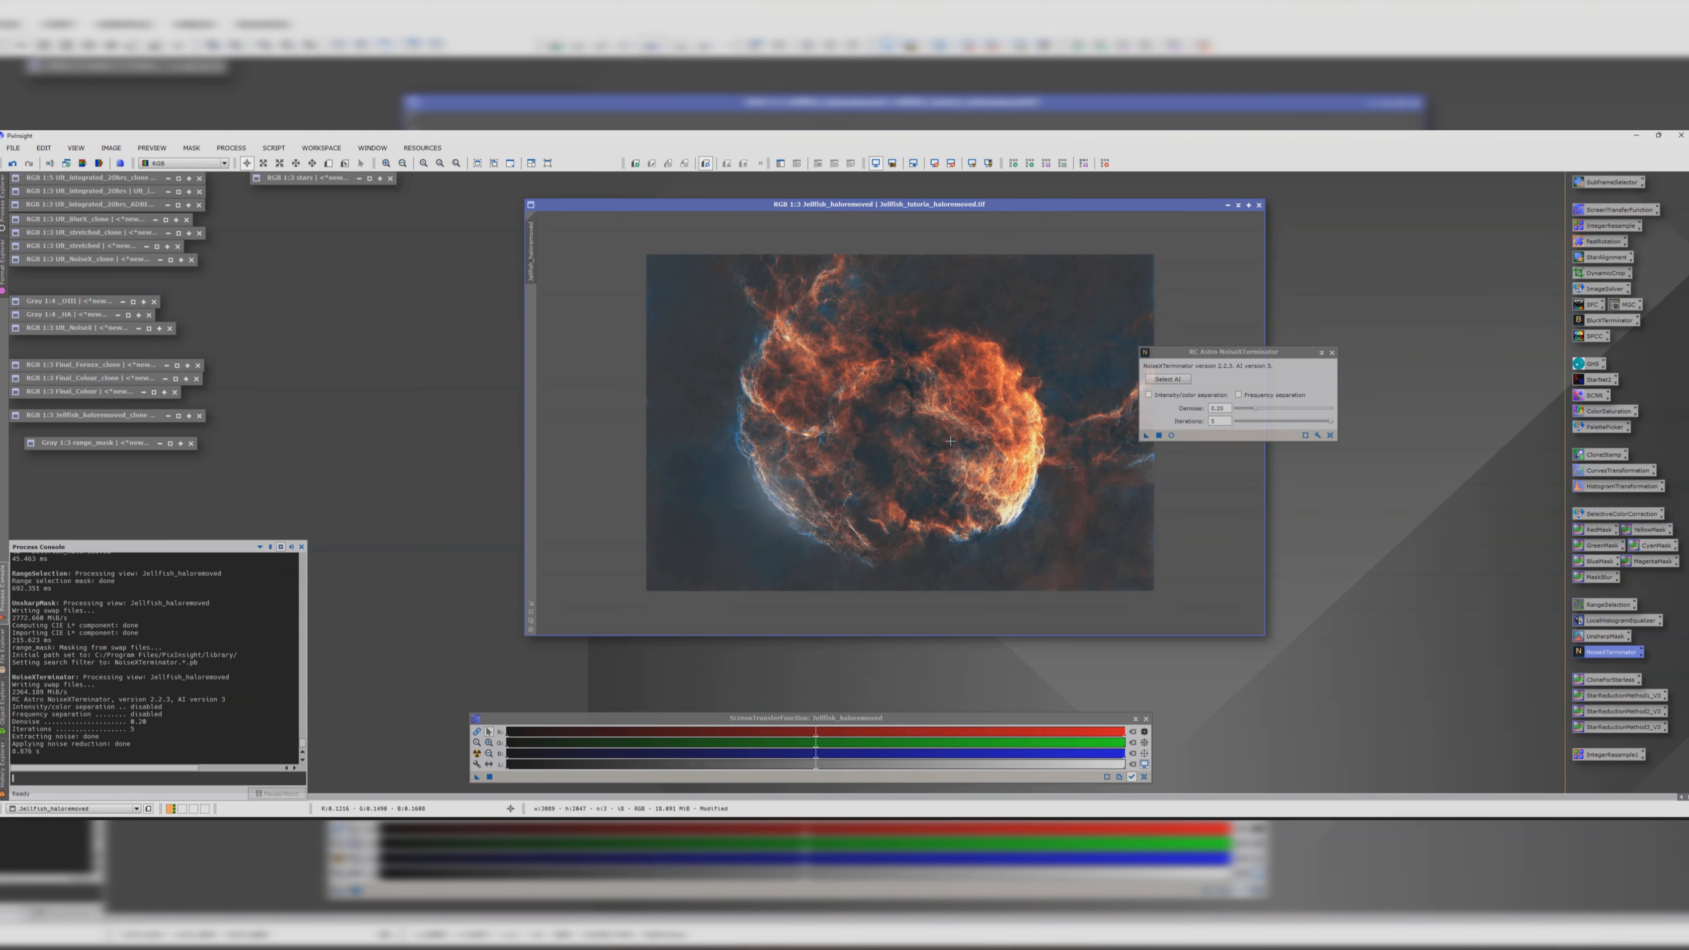
click(1332, 352)
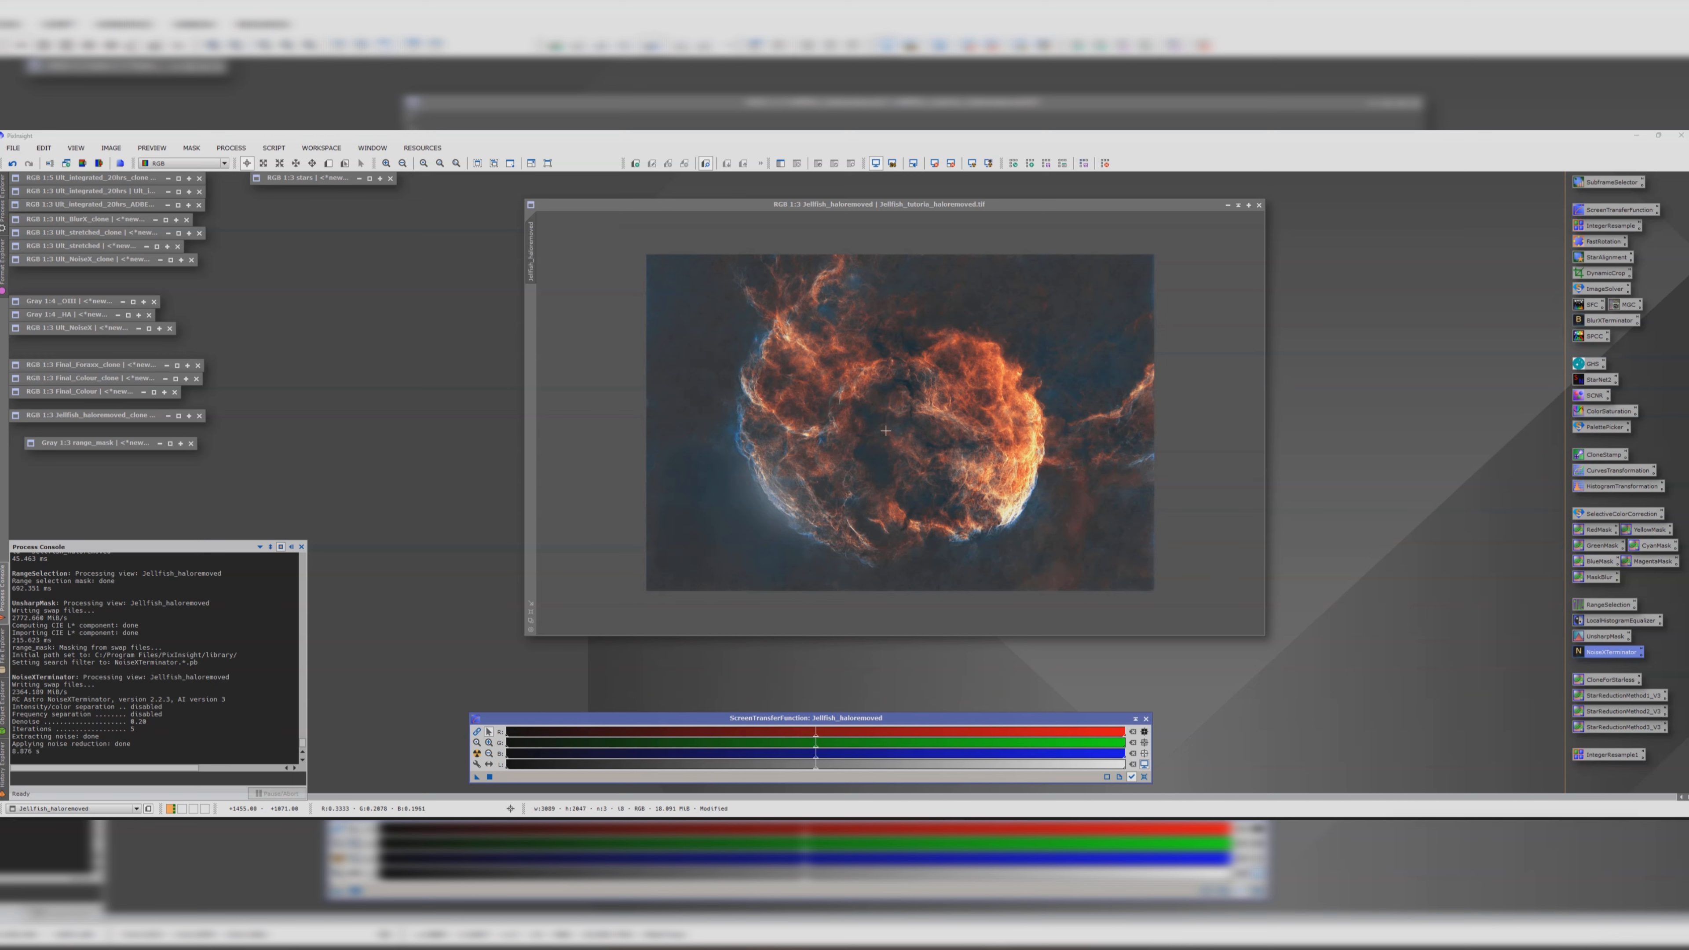
- Open the ScreenStars script and set its mode to Star replacement
click(273, 147)
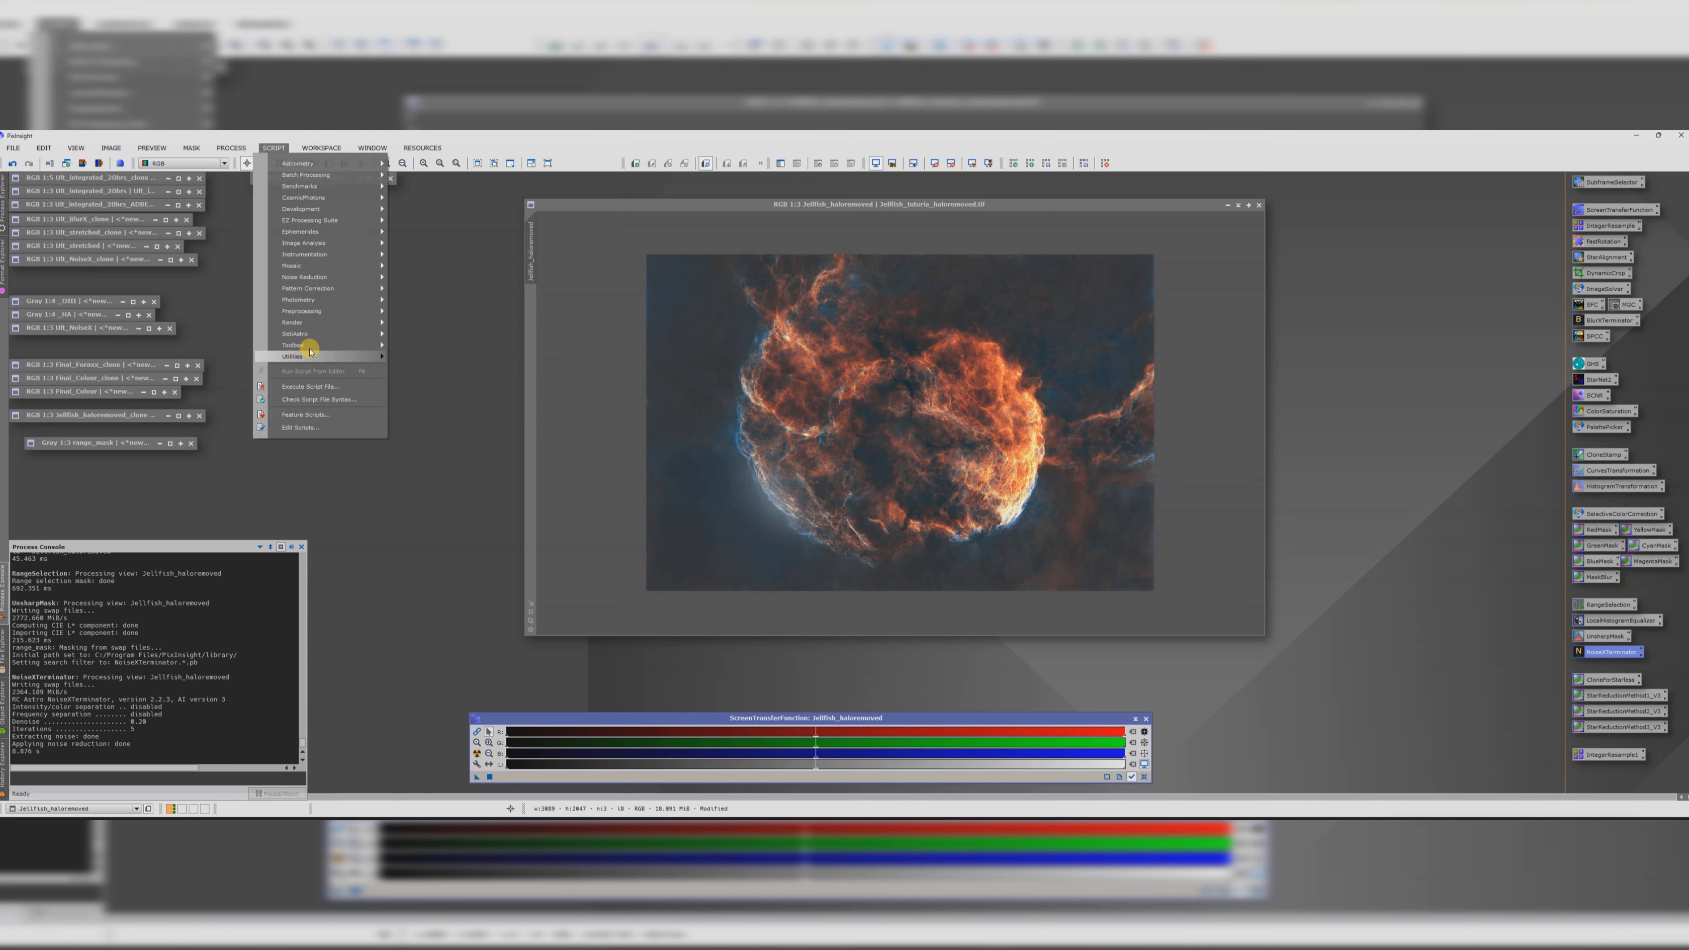
mouse_move(308, 358)
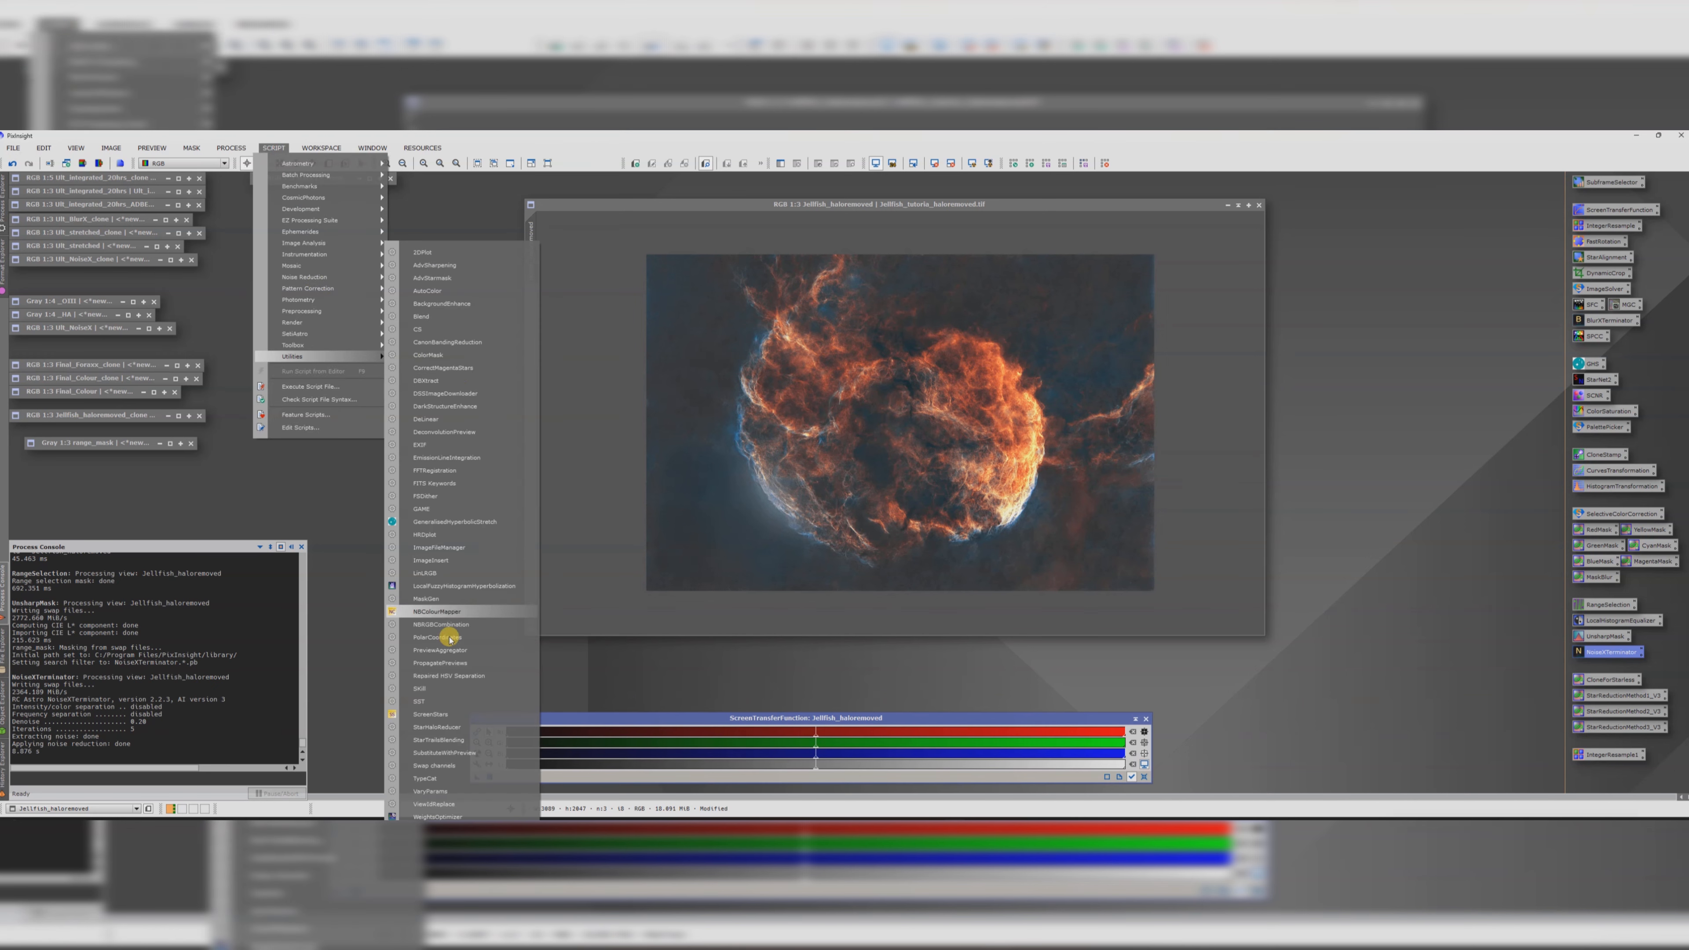
click(436, 716)
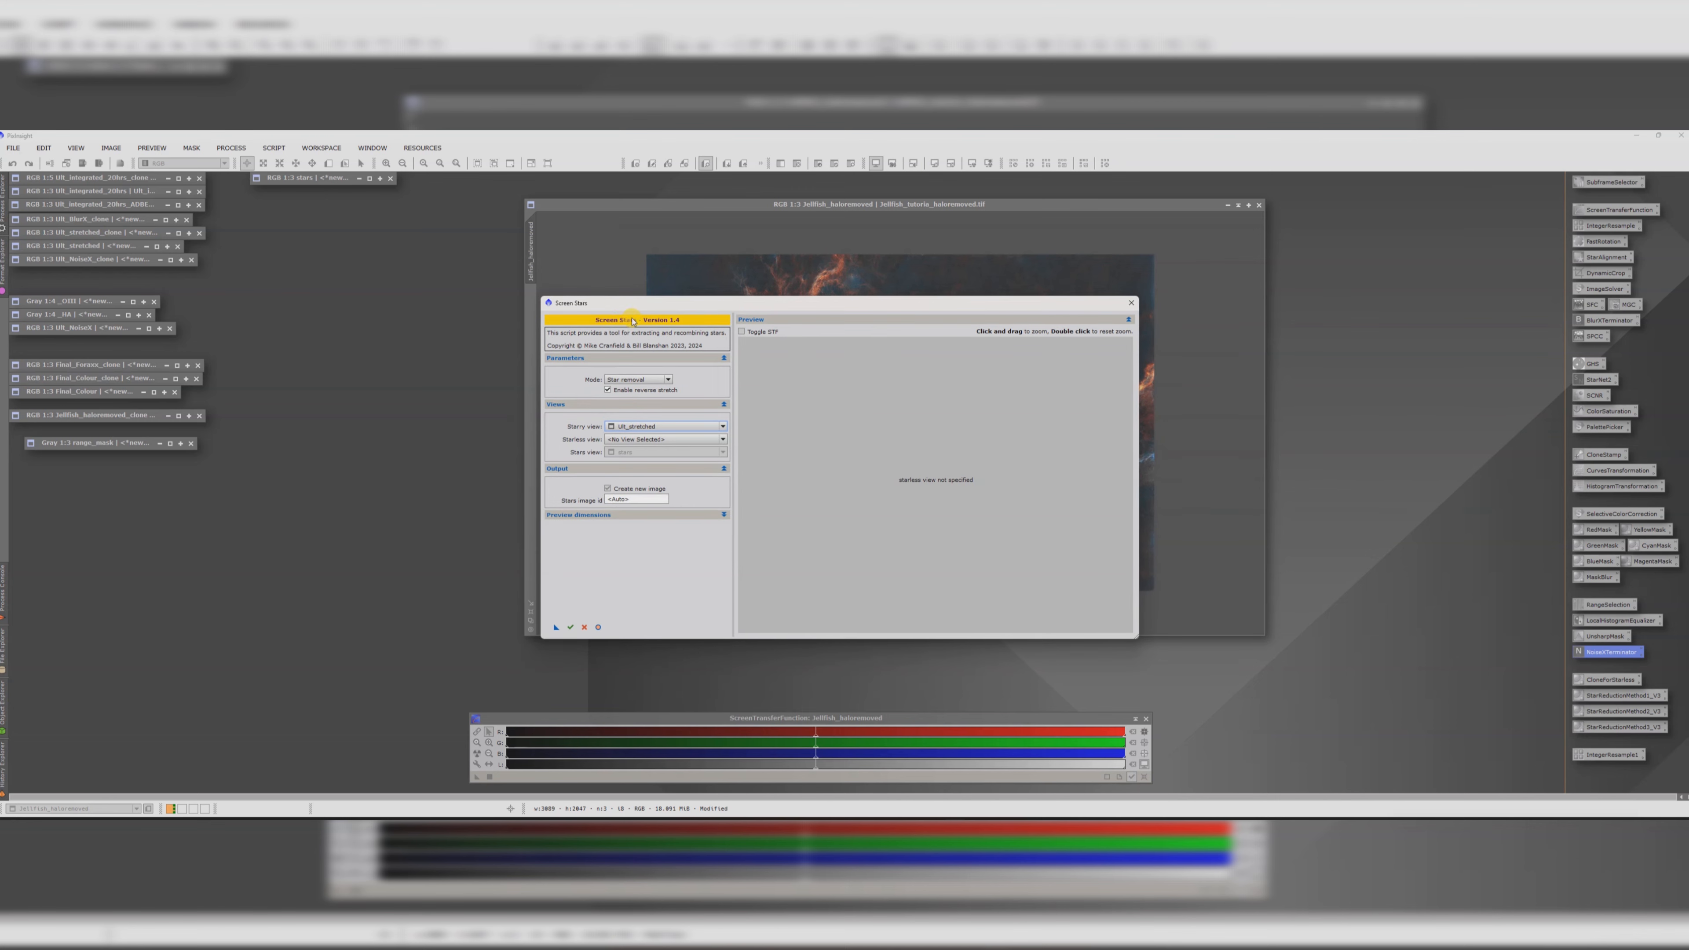
drag(620, 304, 808, 313)
click(790, 388)
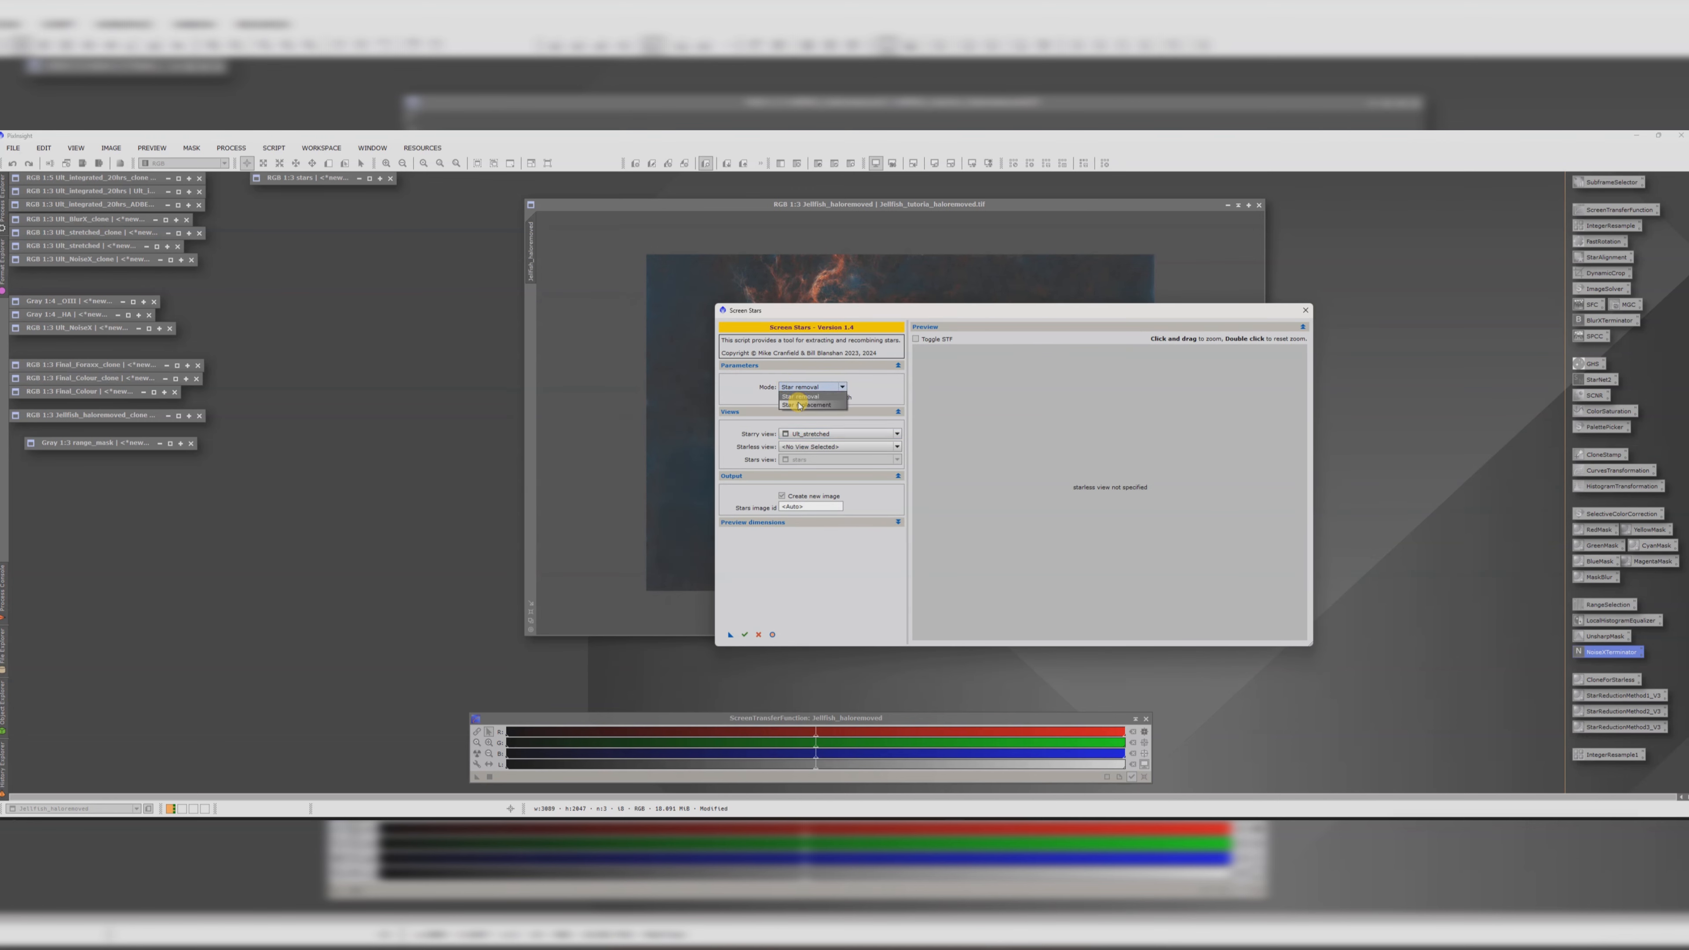
click(799, 406)
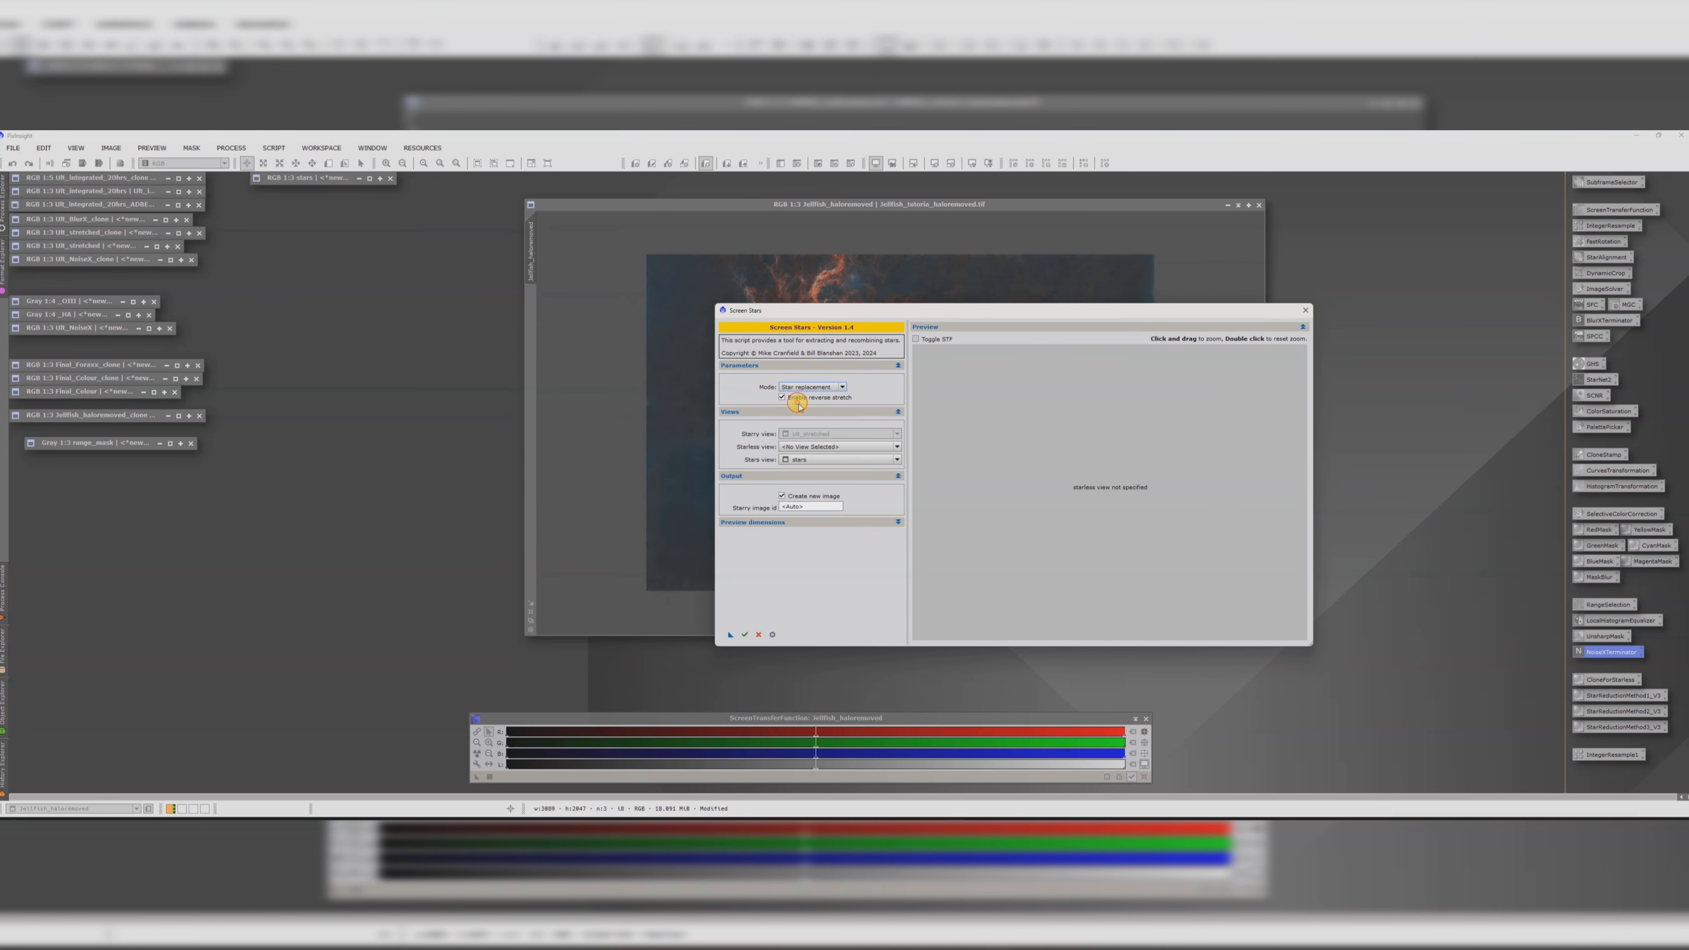
- Choose Jellfish_haloremoved as the starless view and run the script to combine it with the stars view in a new image
click(799, 446)
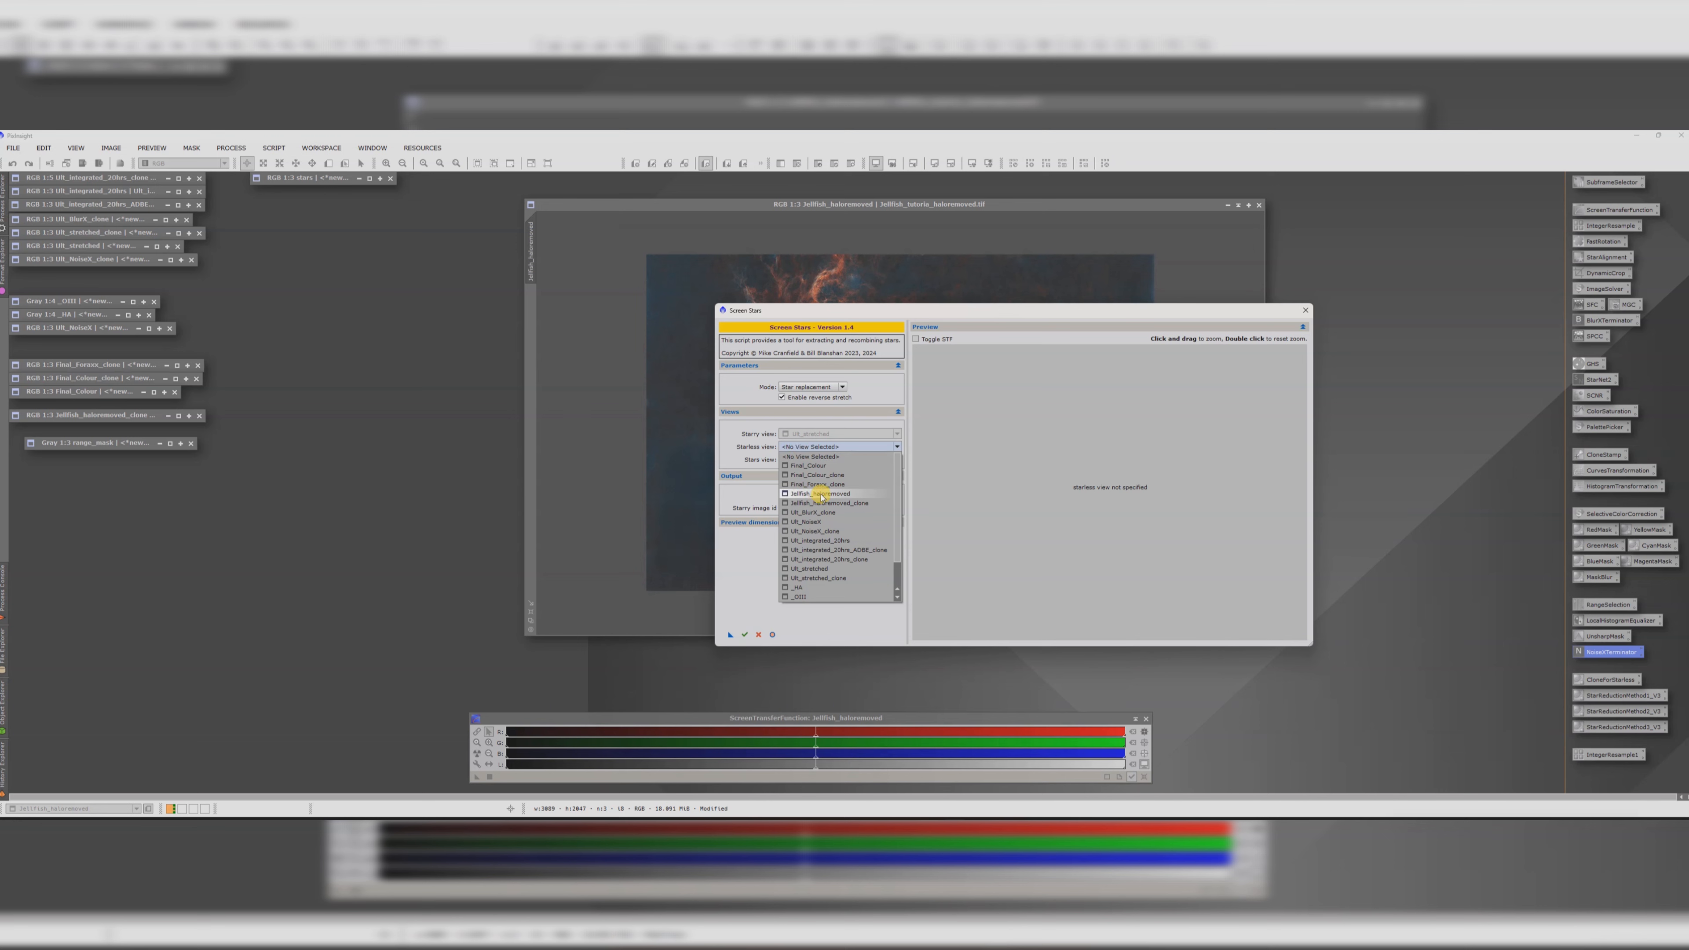
click(821, 495)
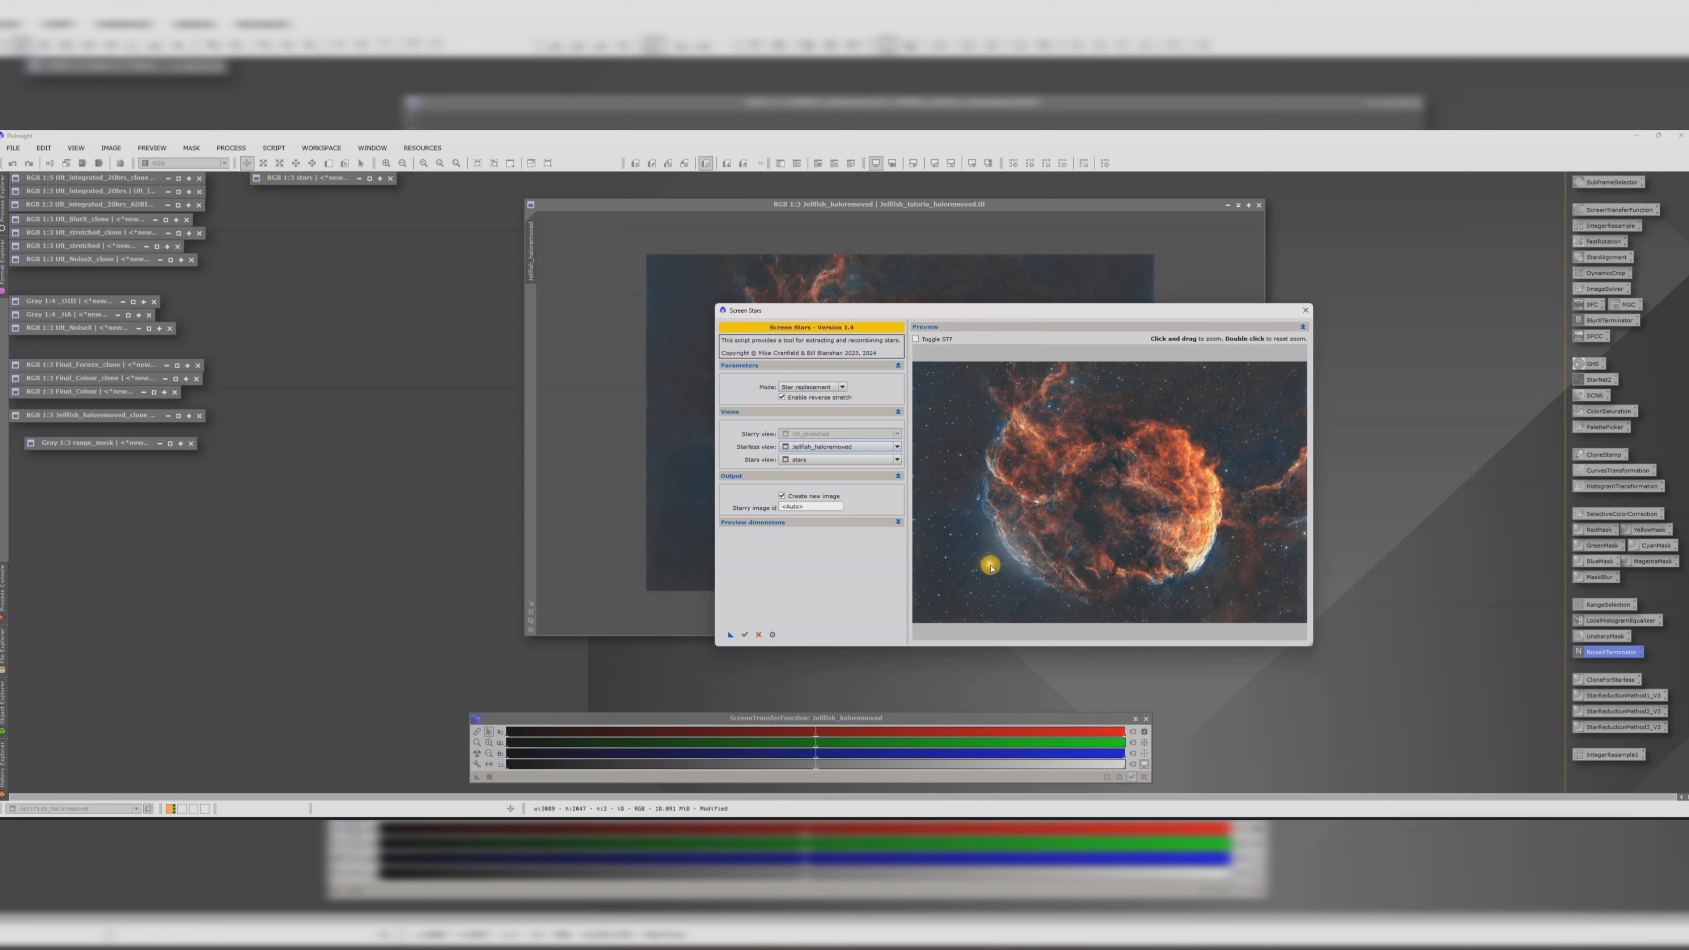
click(745, 634)
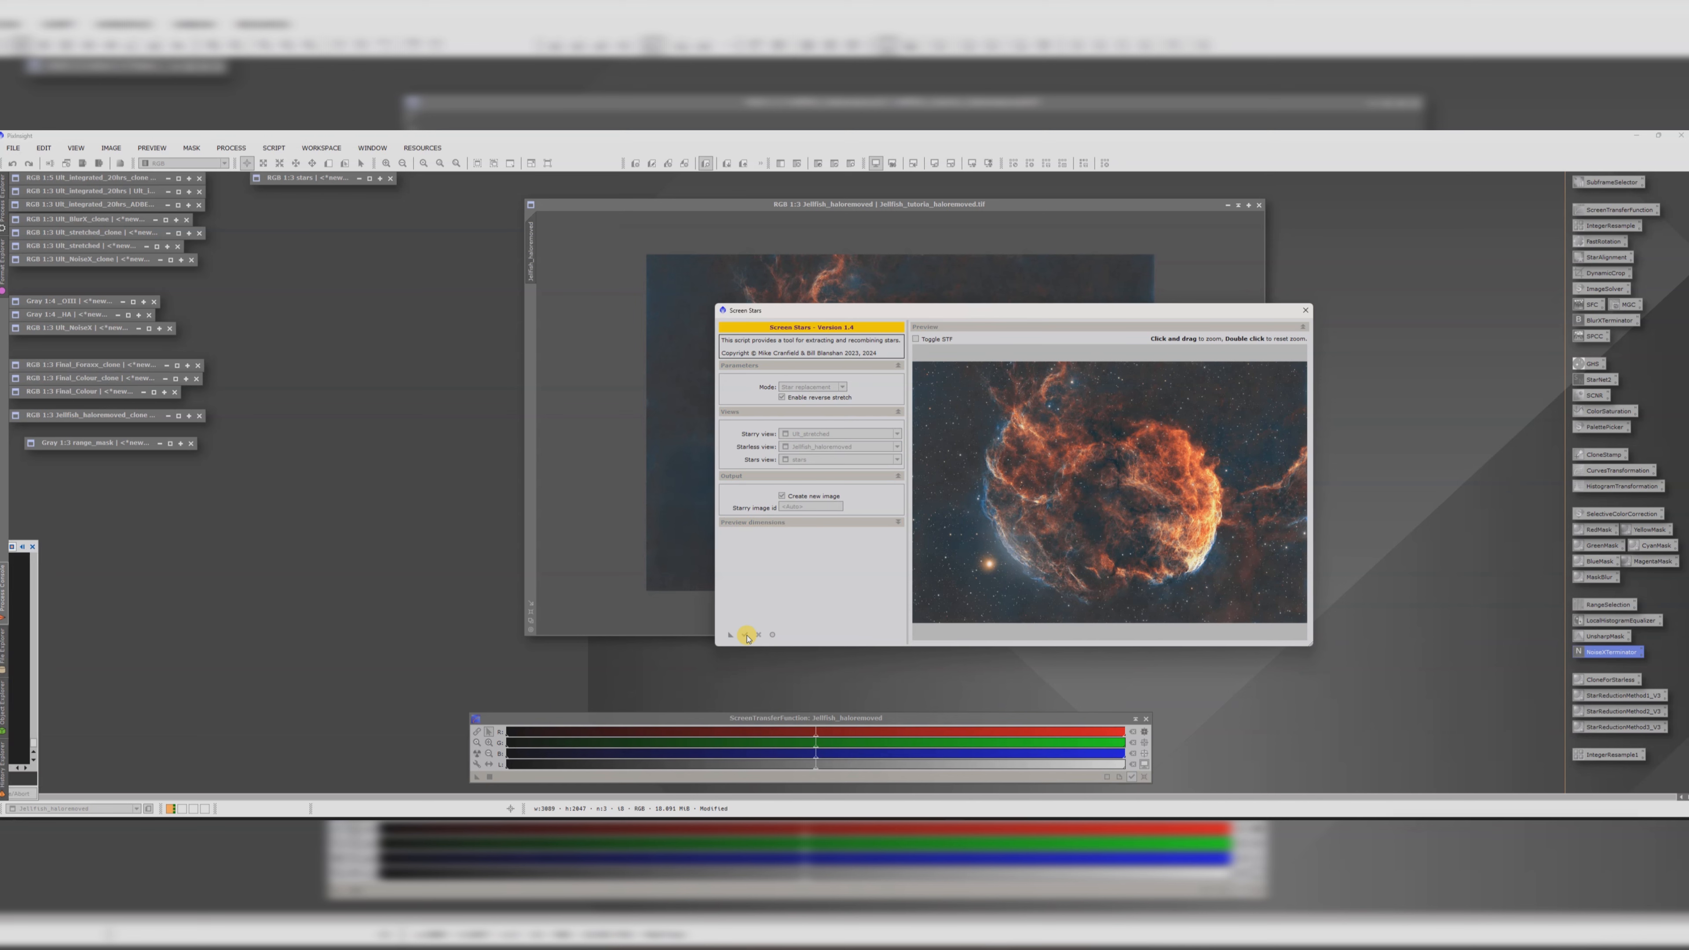
- Close the ScreenStars script and shade the Jellfish_haloremoved image, parking it below the stars image
click(1304, 313)
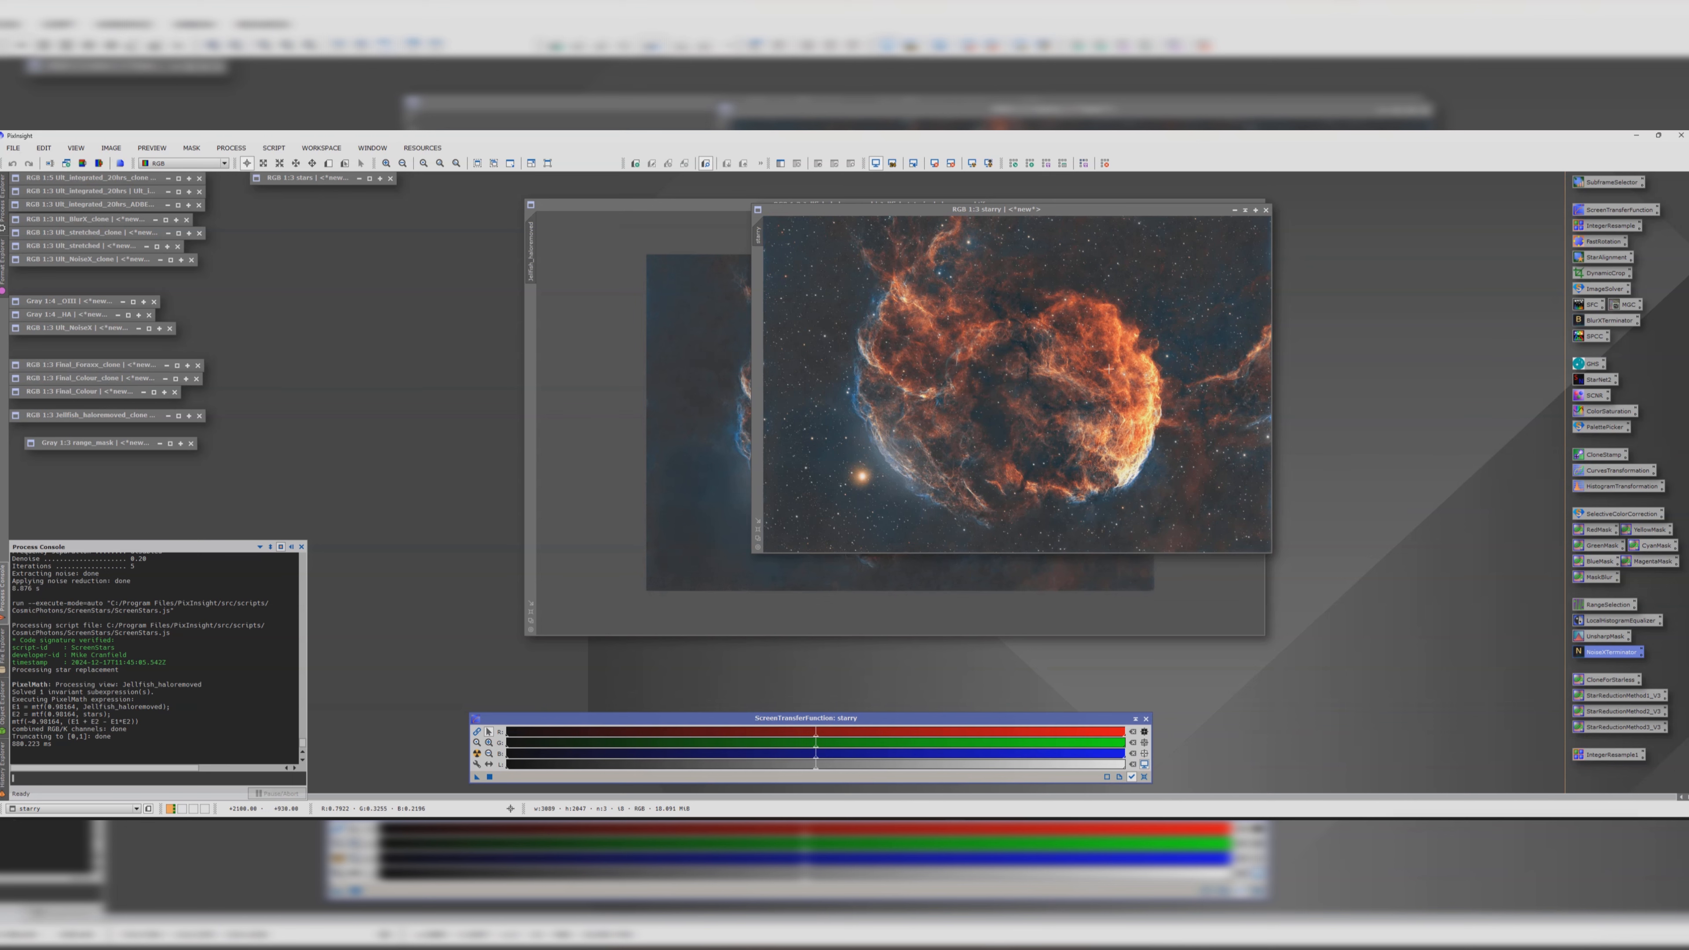
drag(657, 203, 452, 210)
click(1034, 213)
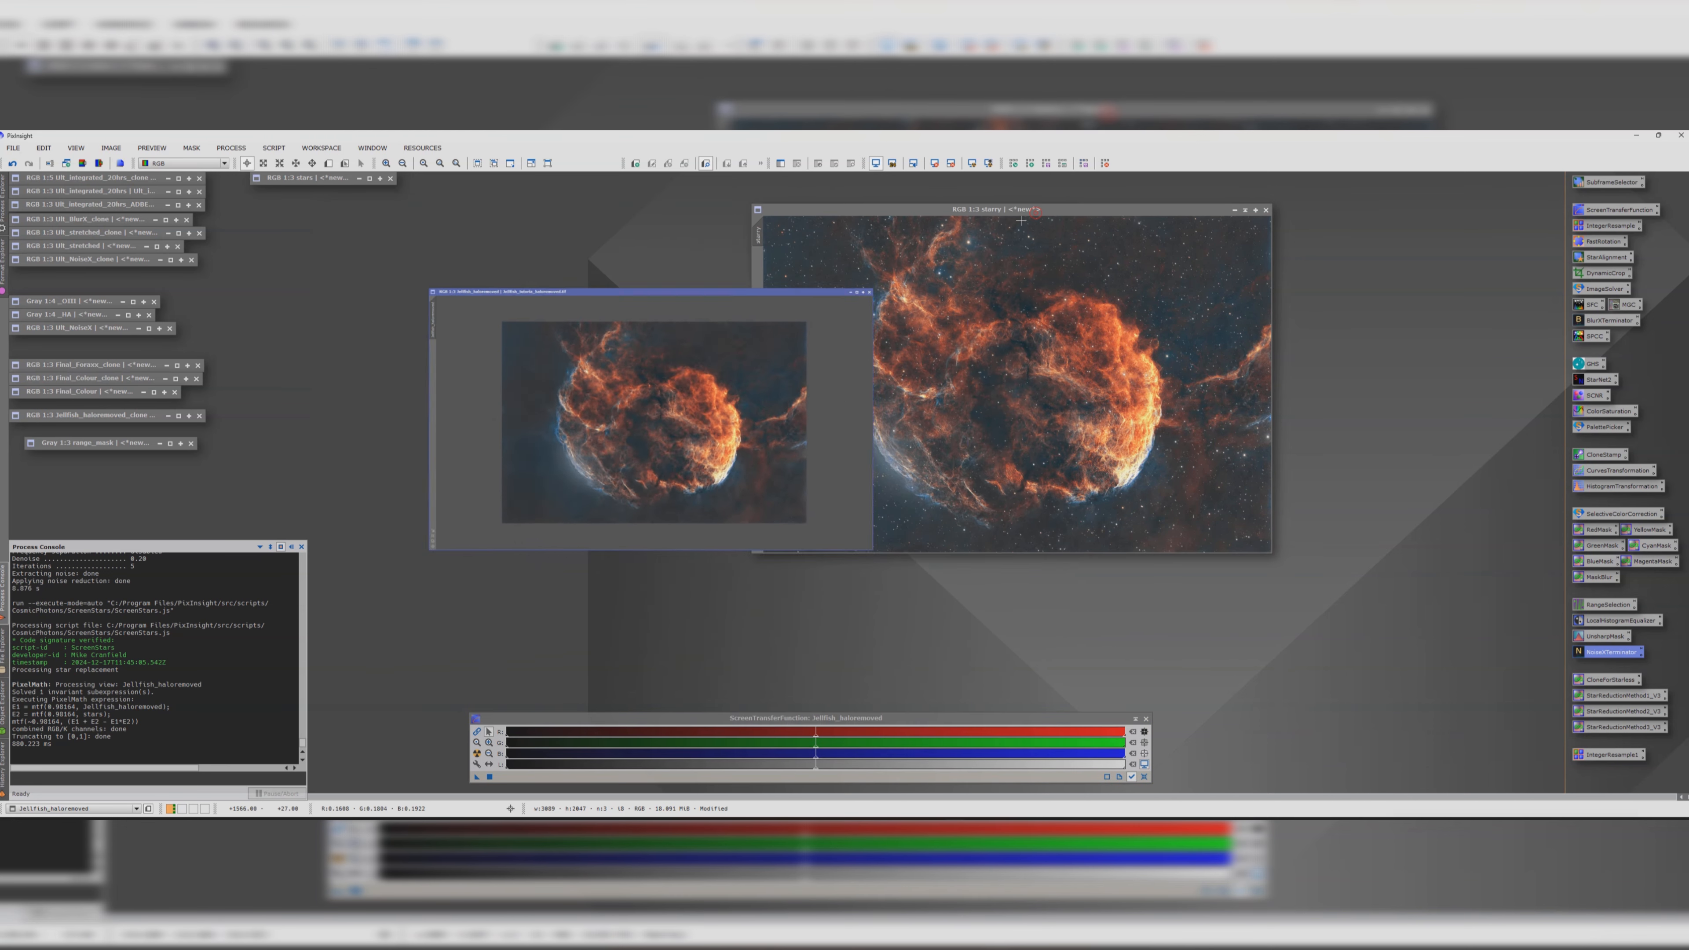
drag(694, 426, 345, 193)
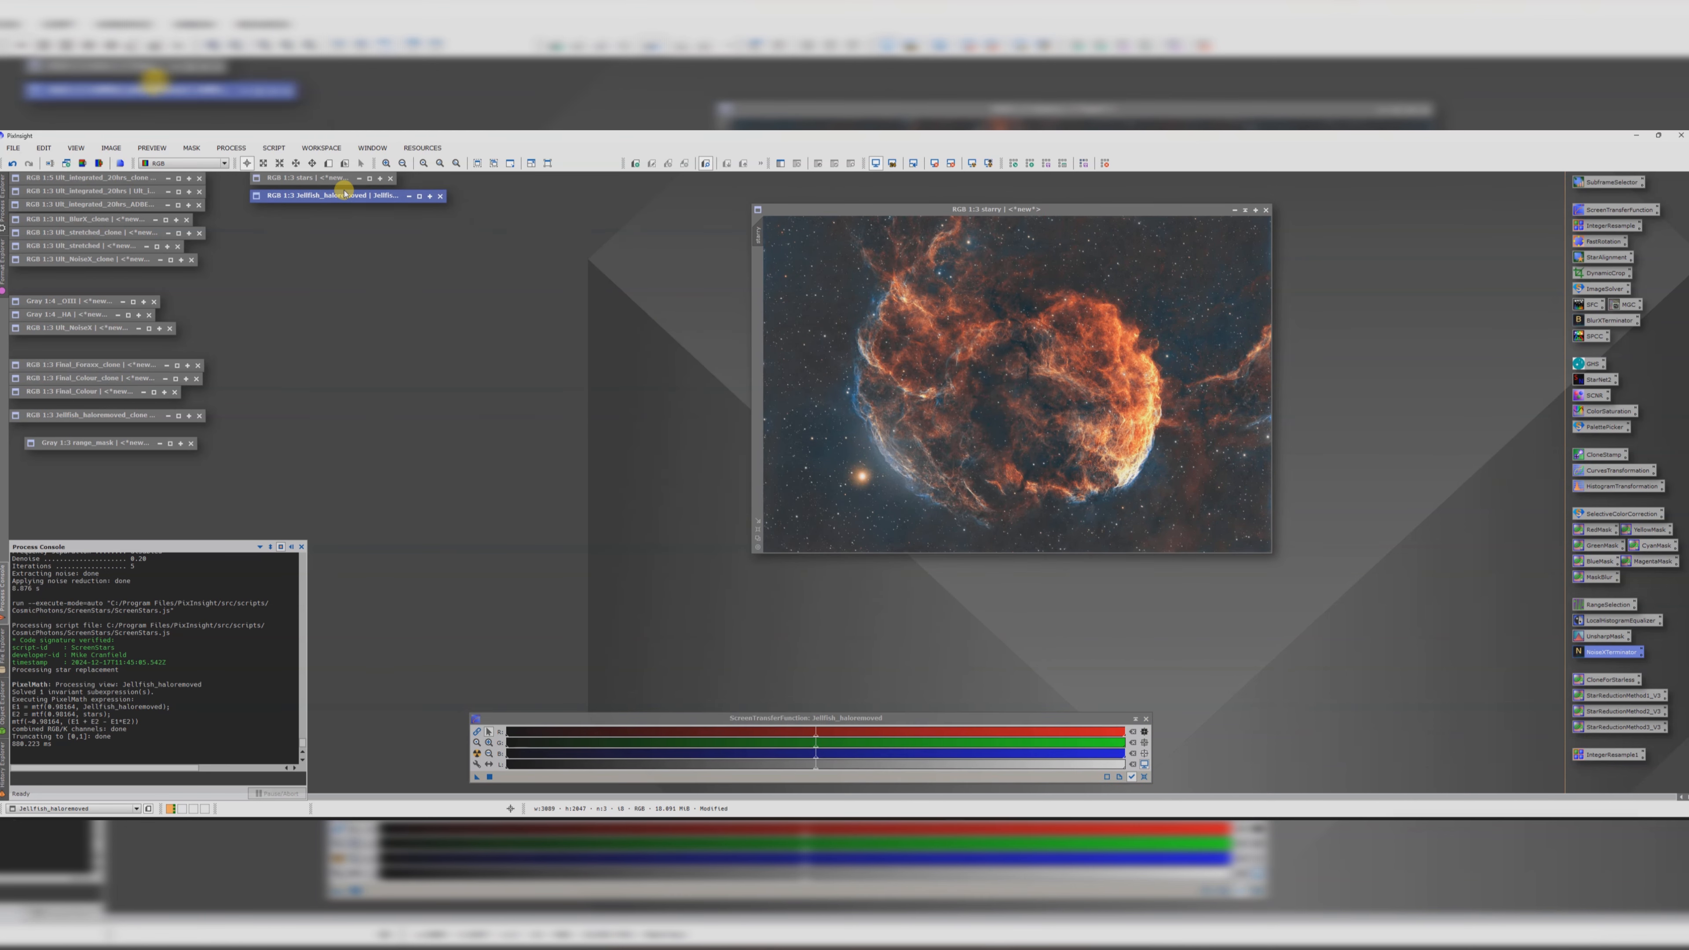
scroll(959, 417, down, 1)
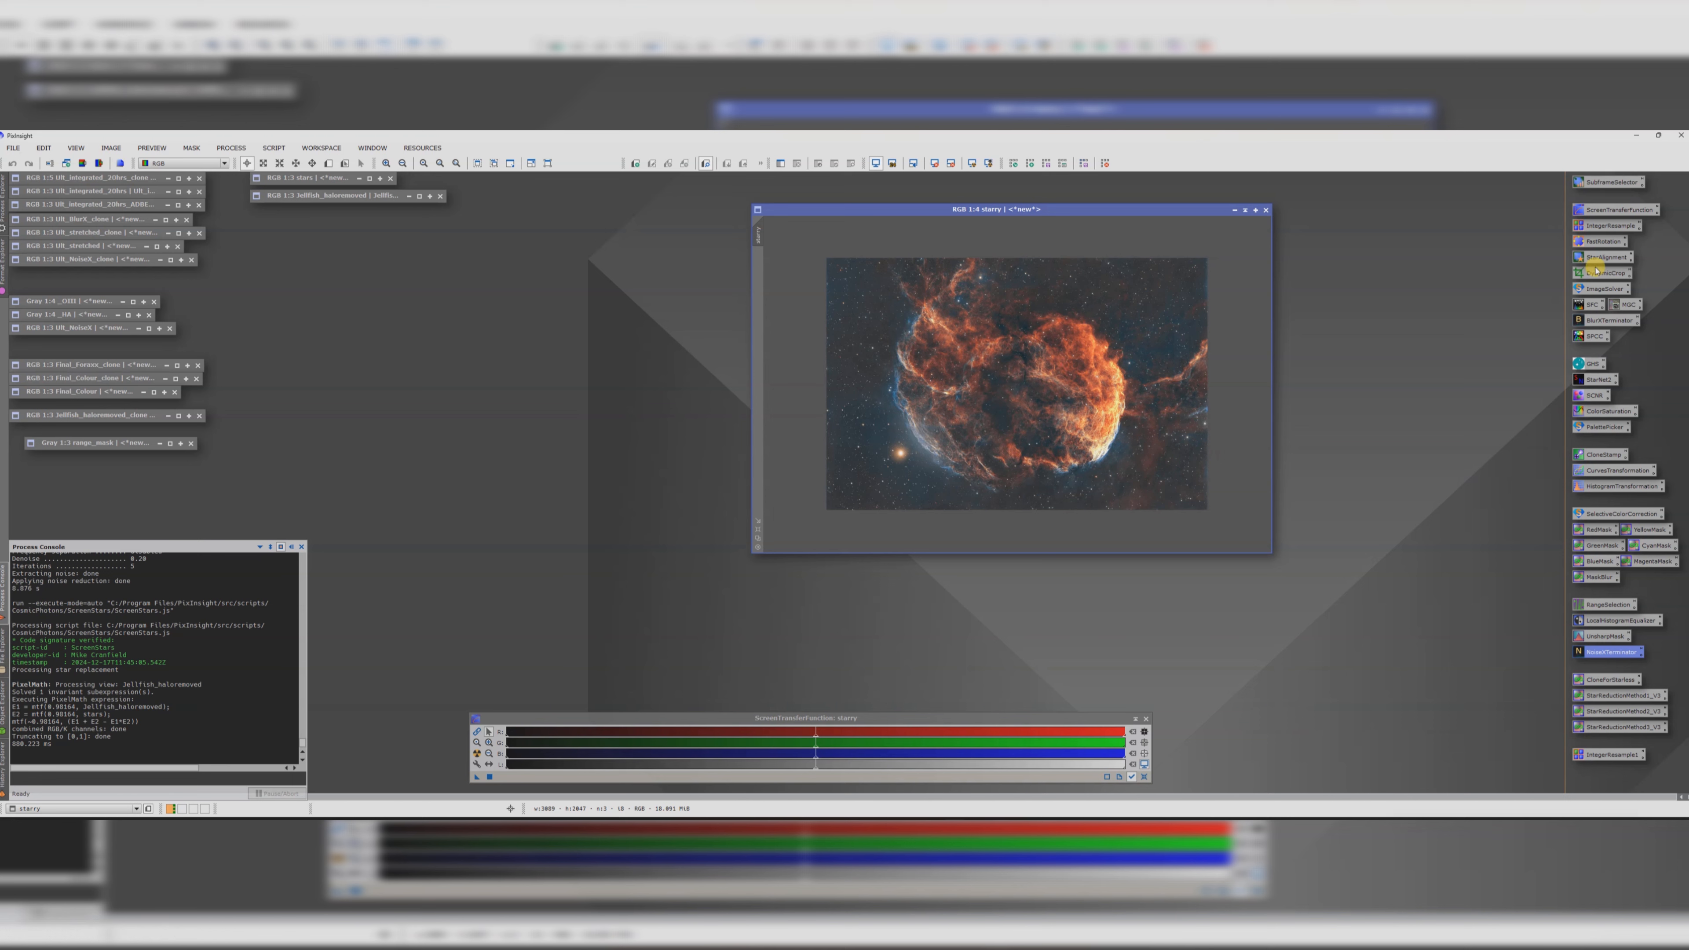
- Upsample the starry image by a factor of 2 with IntegerResample, and close the process
double_click(1609, 225)
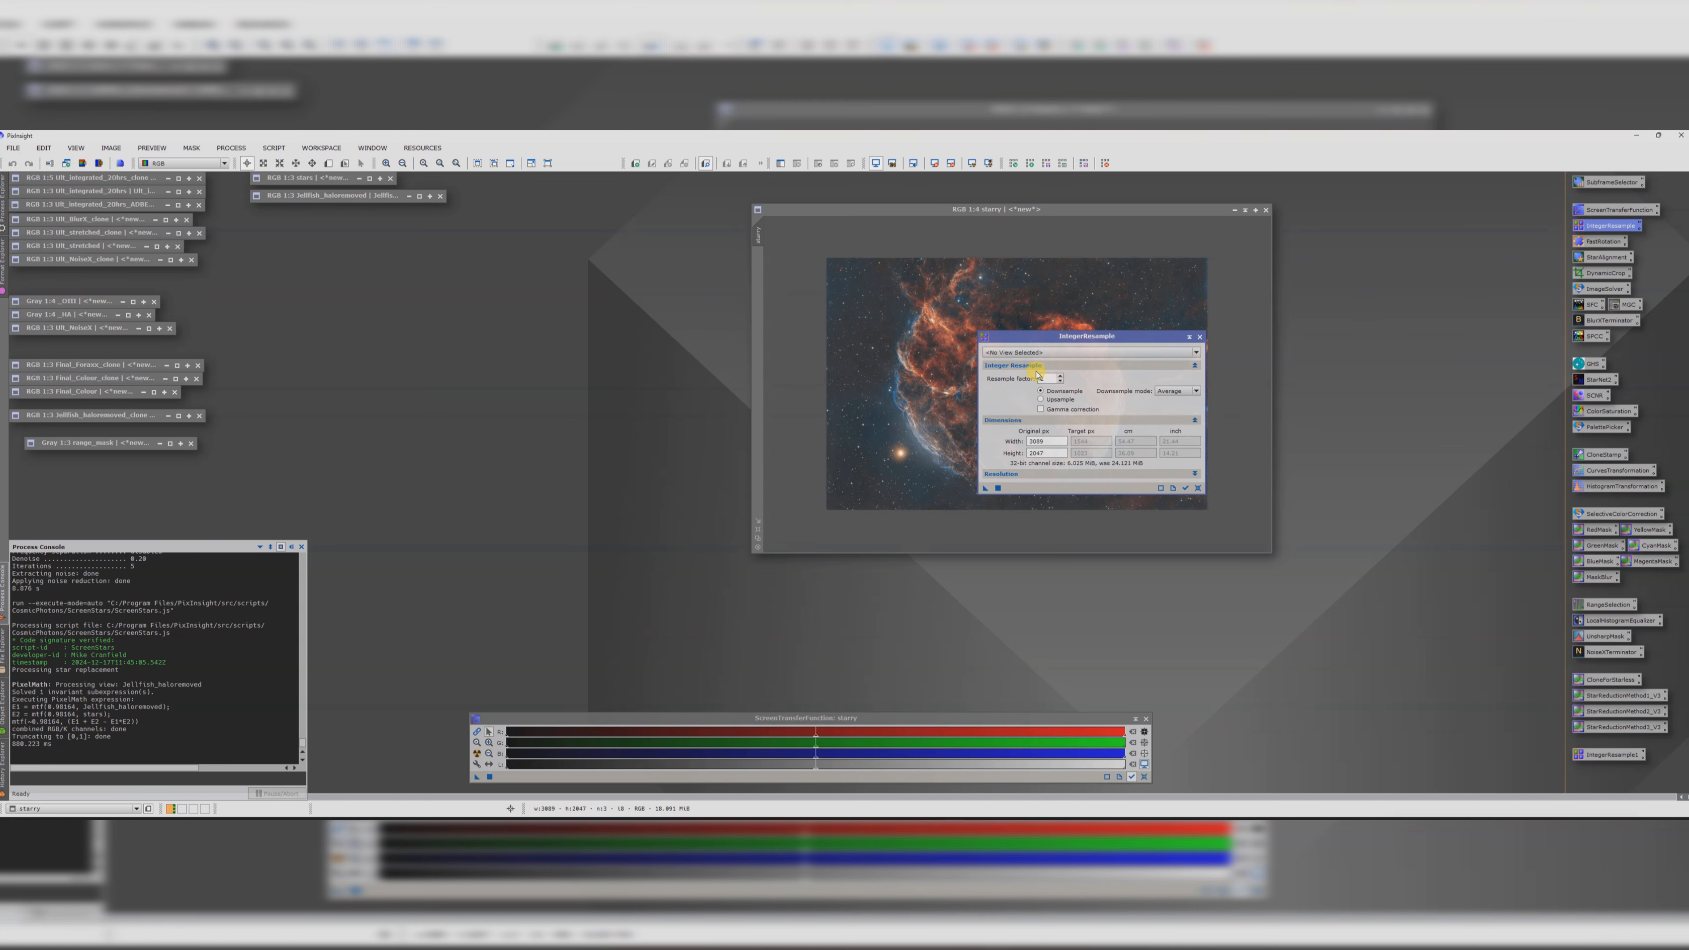
click(1034, 353)
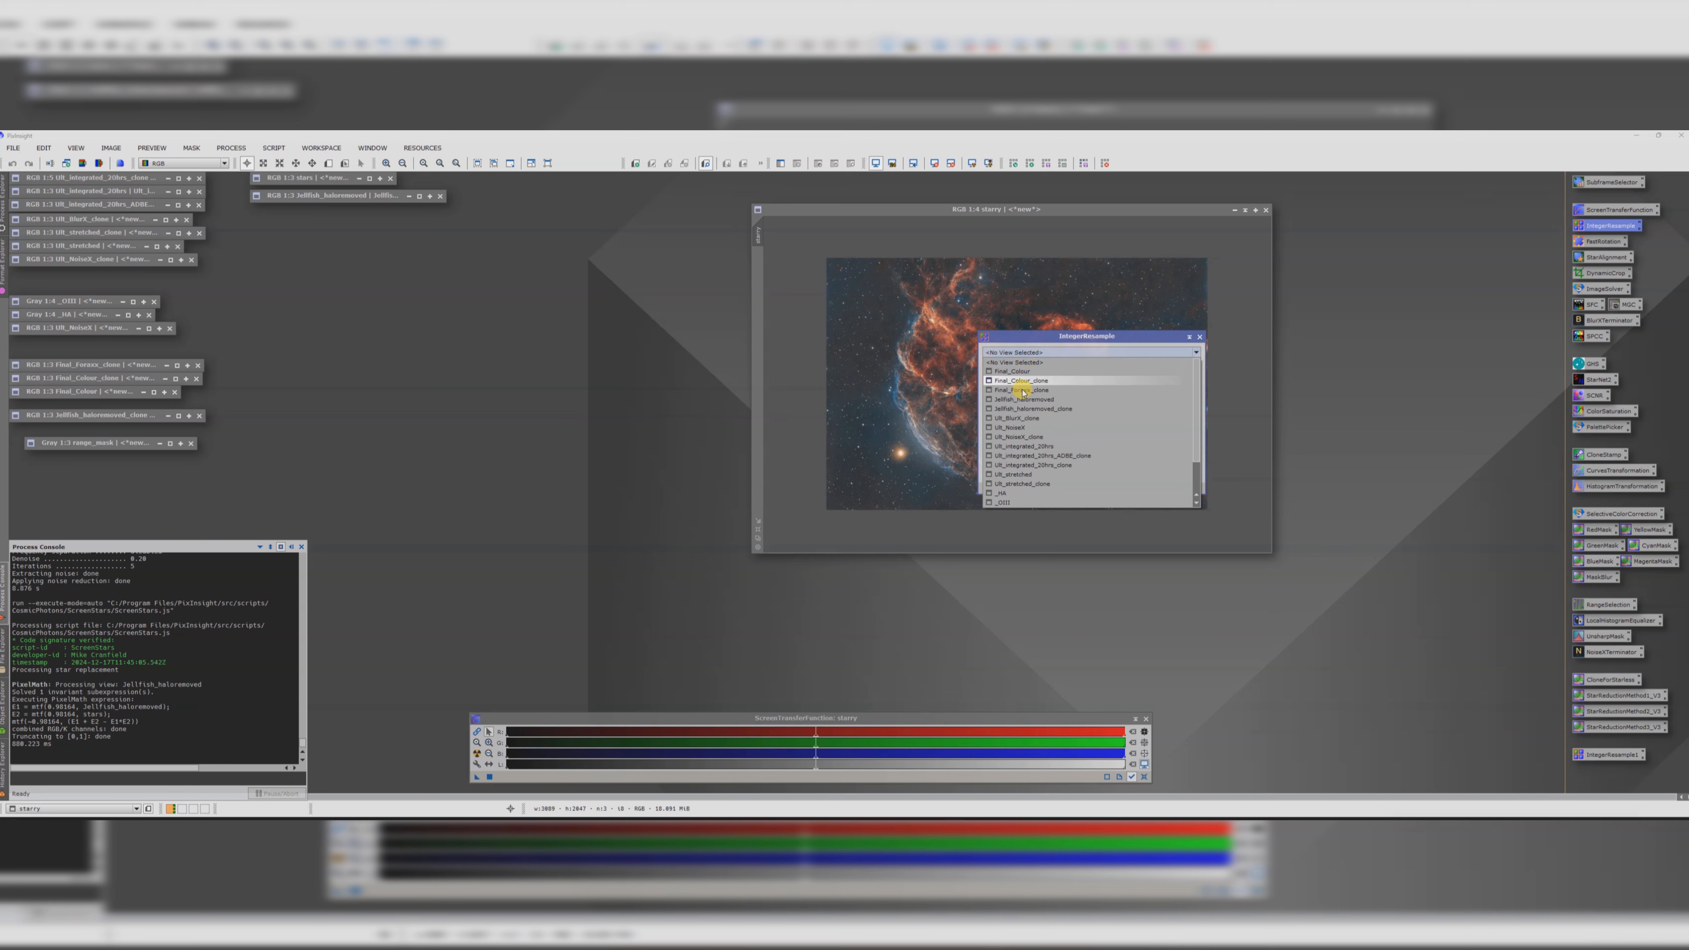
scroll(1036, 415, down, 2)
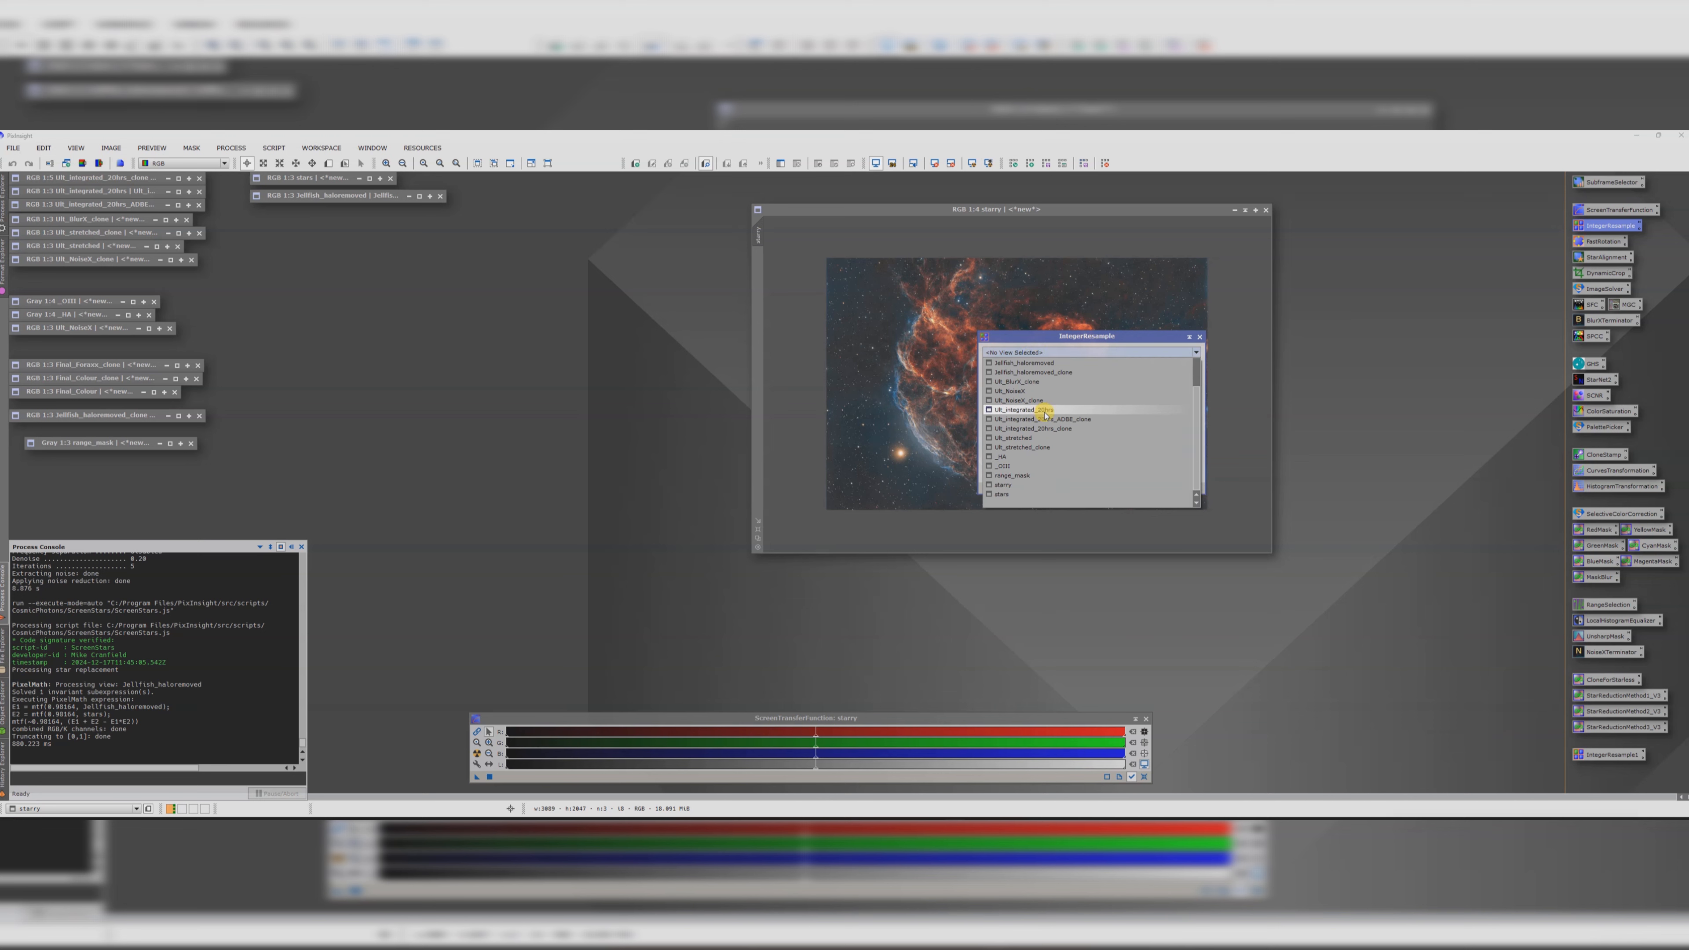
click(1010, 479)
click(1041, 399)
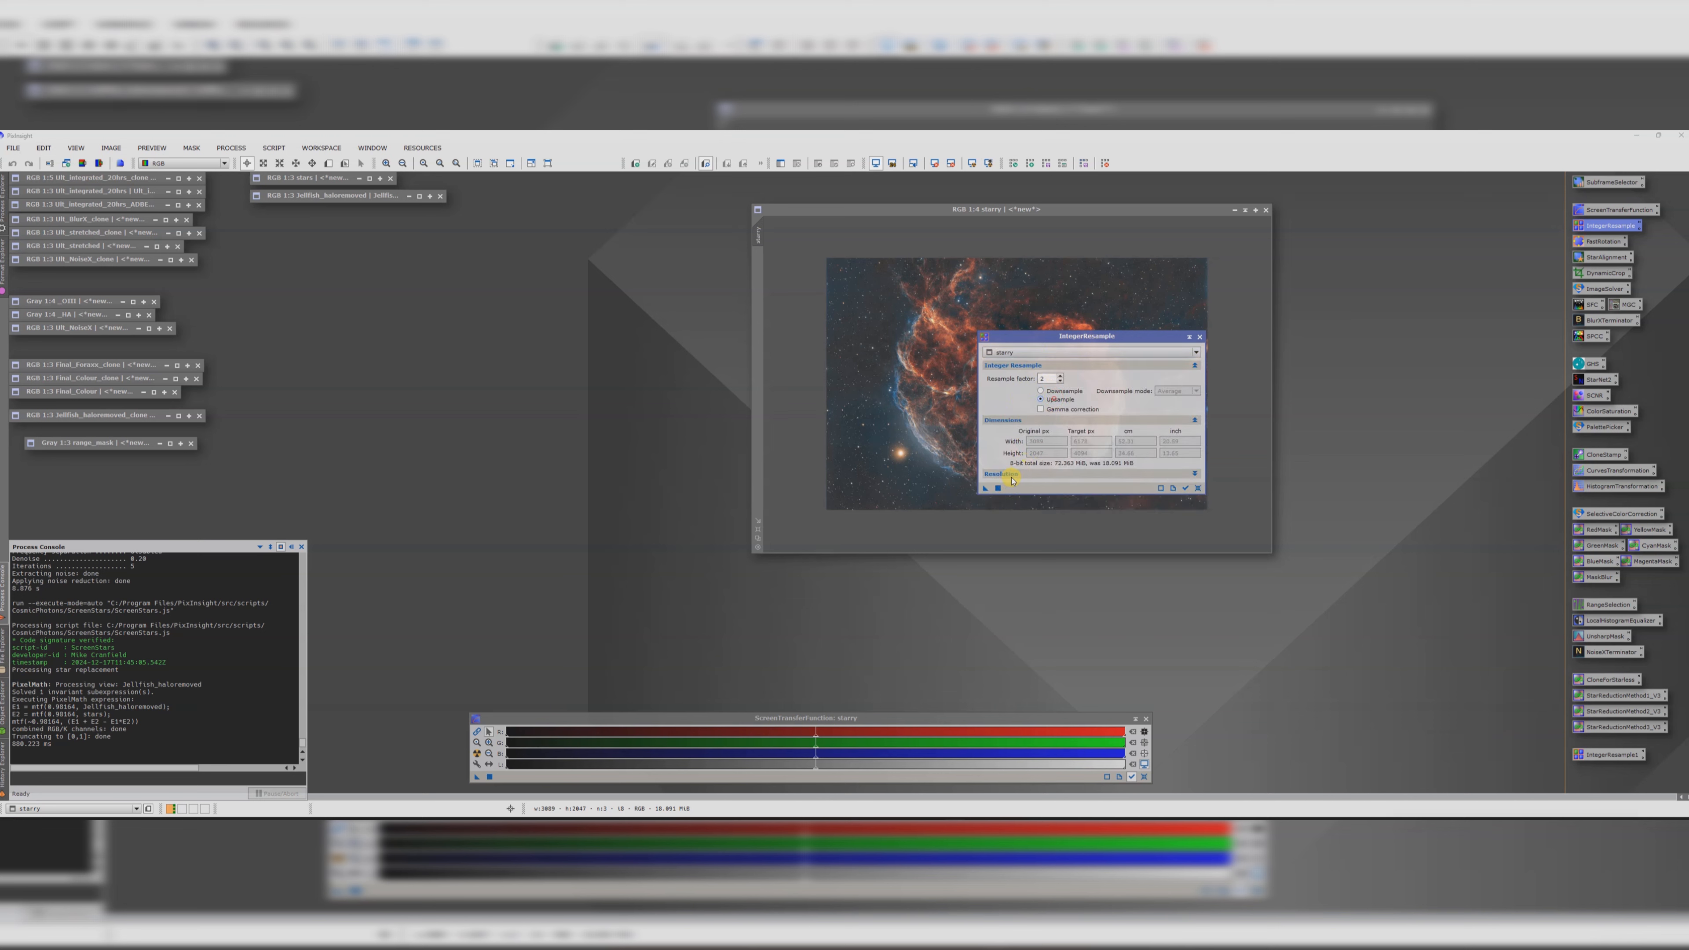
click(997, 488)
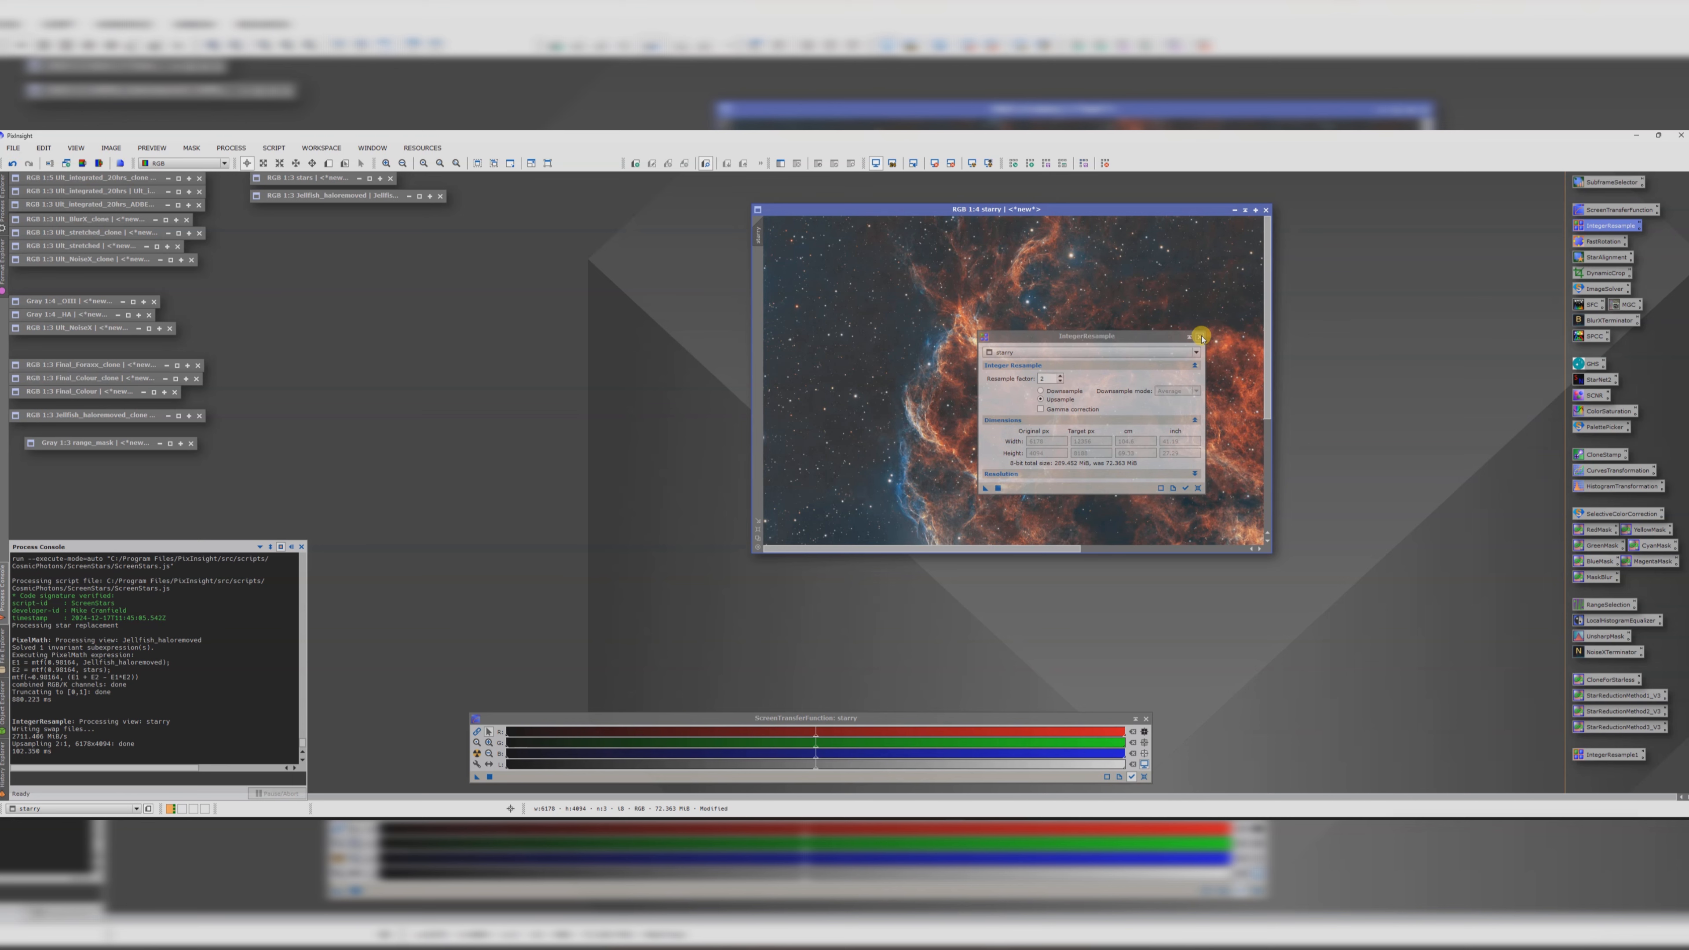
click(1200, 336)
- Move and enlarge the starry image window, and inspect the upsampled nebula up close and as a whole
drag(1007, 209, 857, 195)
drag(1117, 532, 1324, 643)
scroll(1124, 520, up, 1)
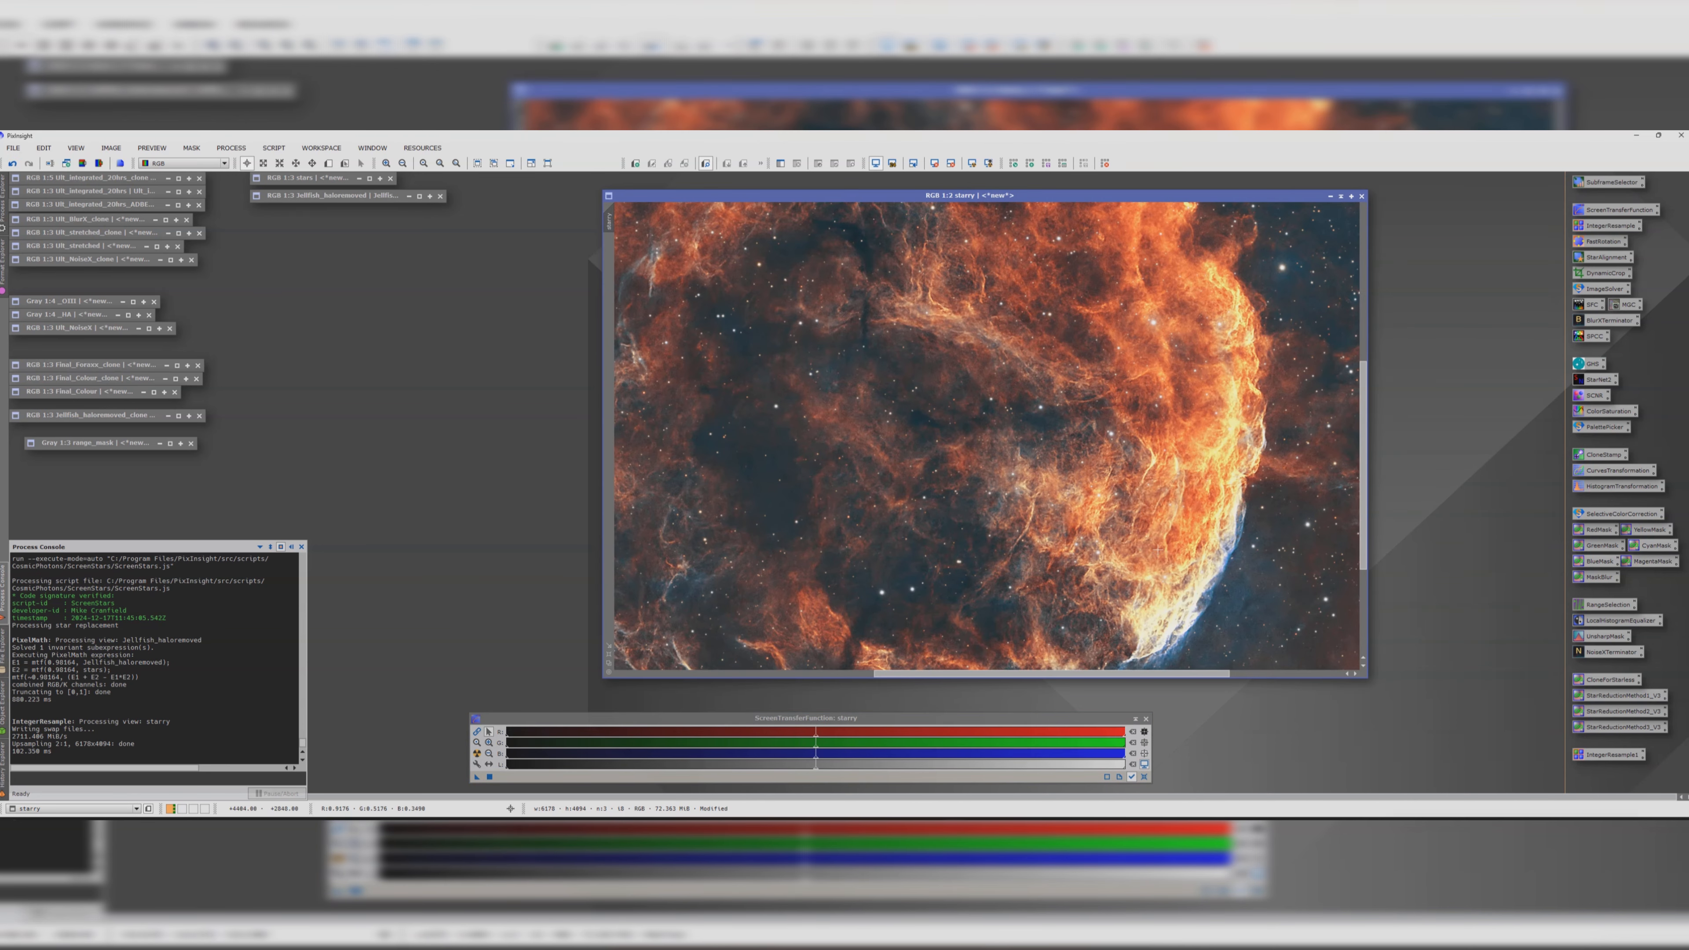
scroll(1124, 520, down, 2)
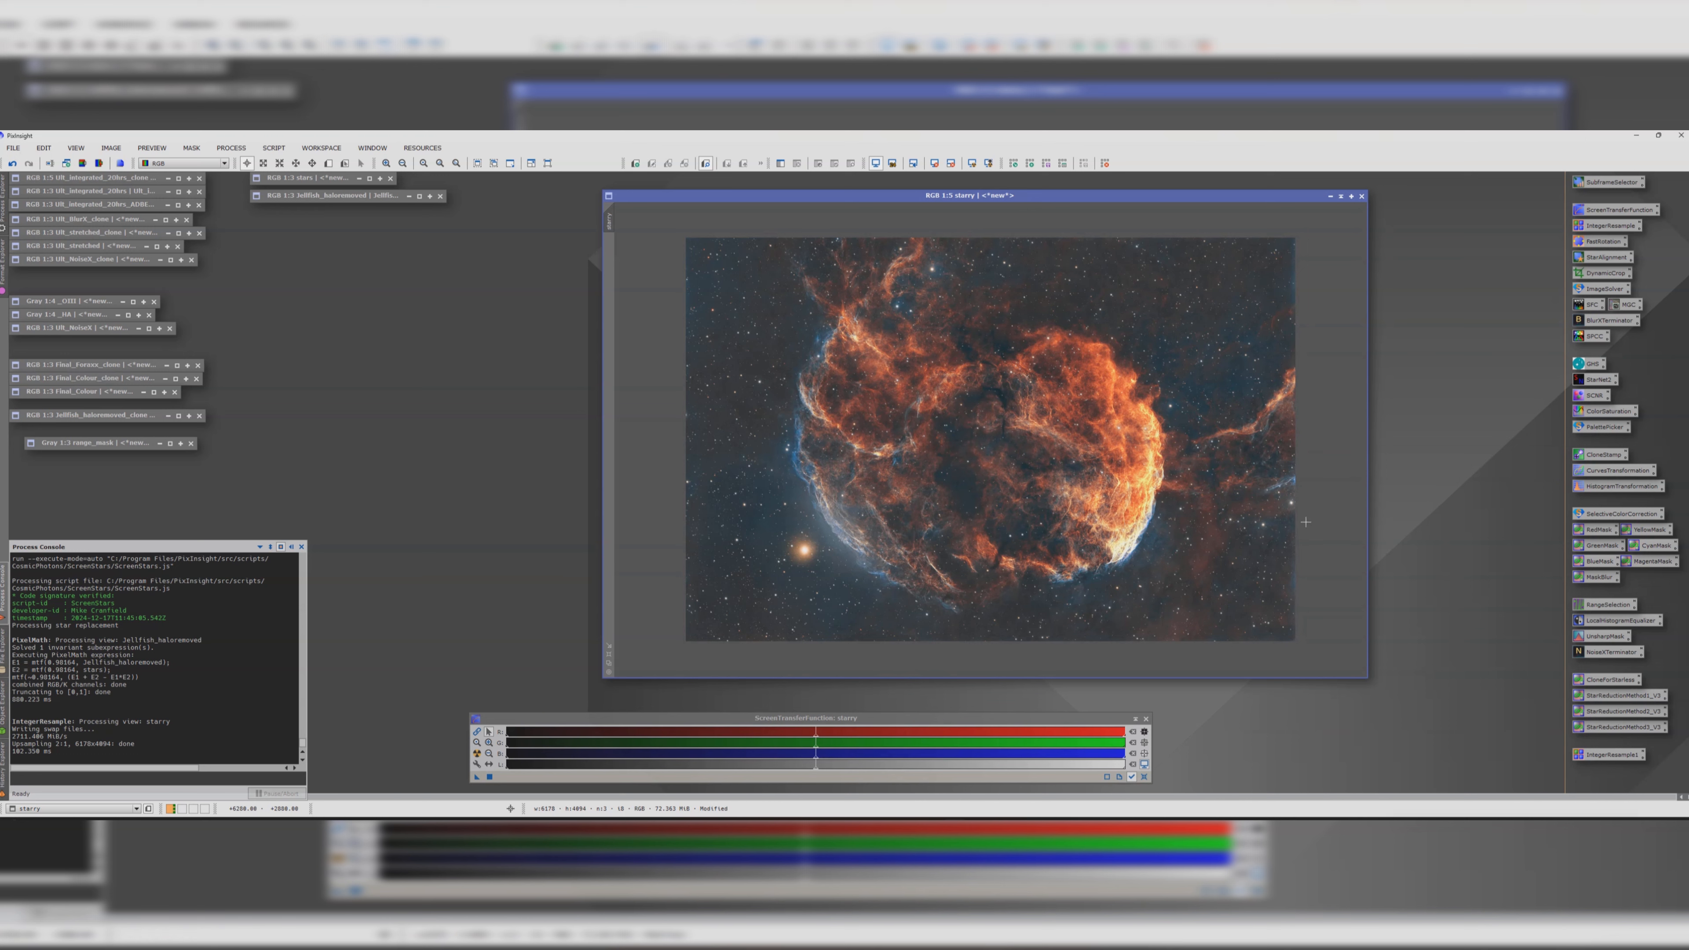